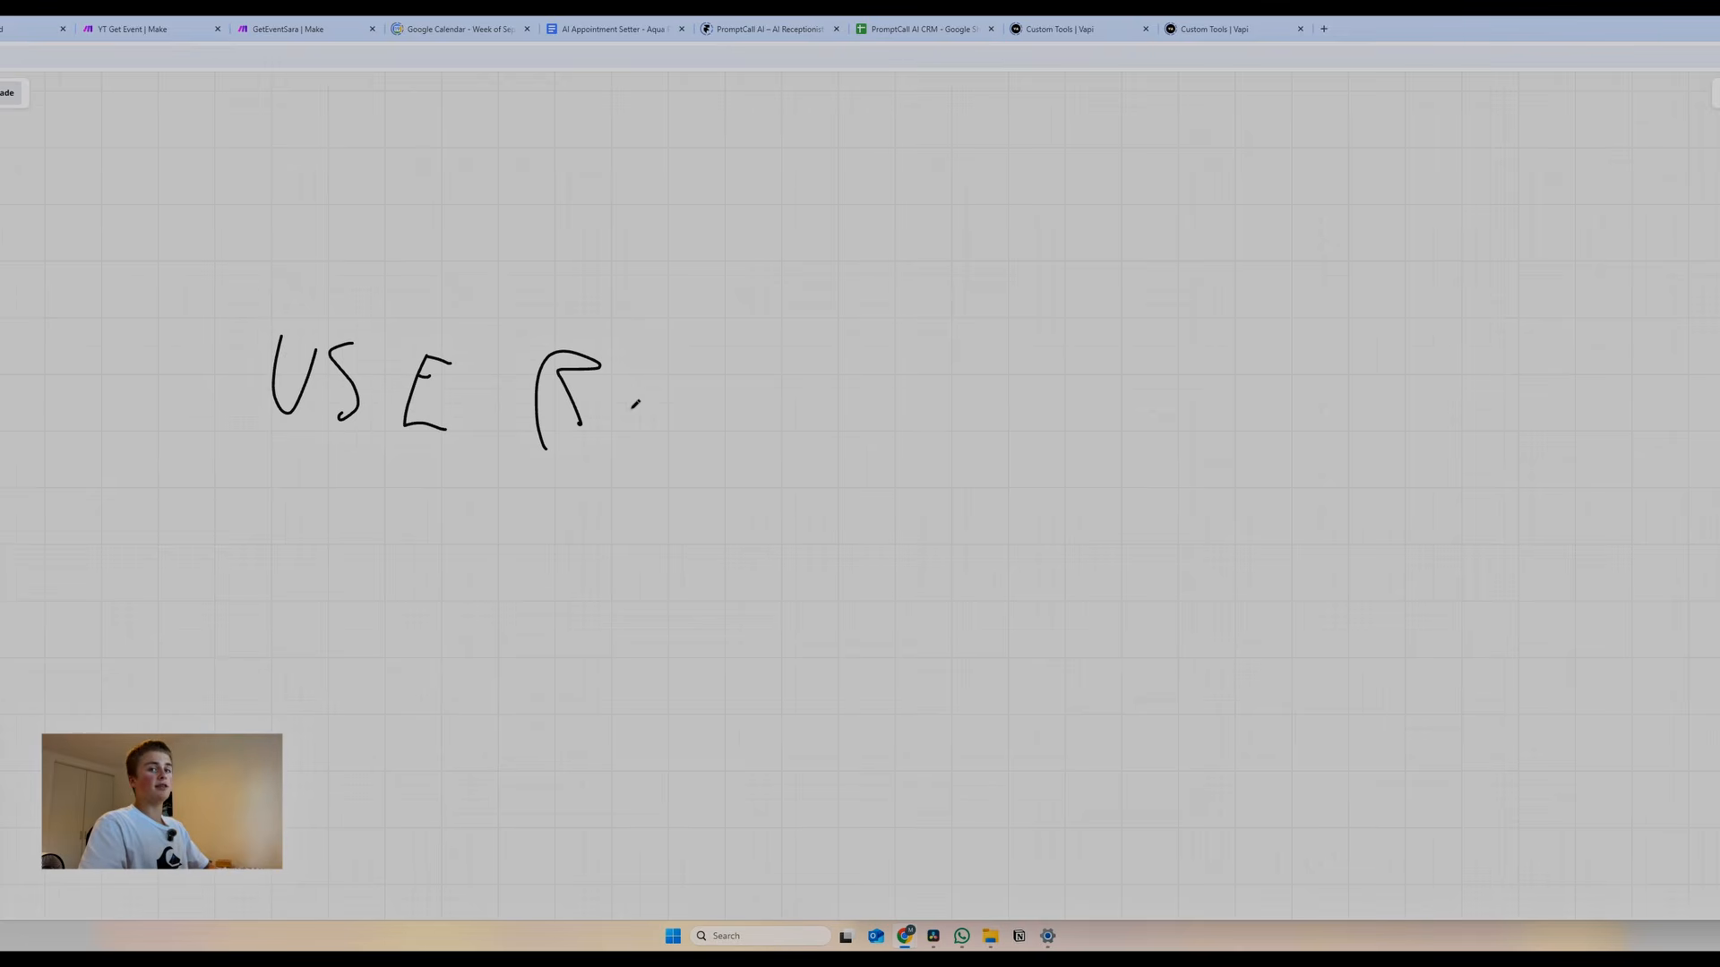
Handwrite an arrow, STT, another arrow and REASONING after USER on the whiteboard
{"action": "left_click_drag", "start_coordinate": [684, 390], "coordinate": [754, 438]}
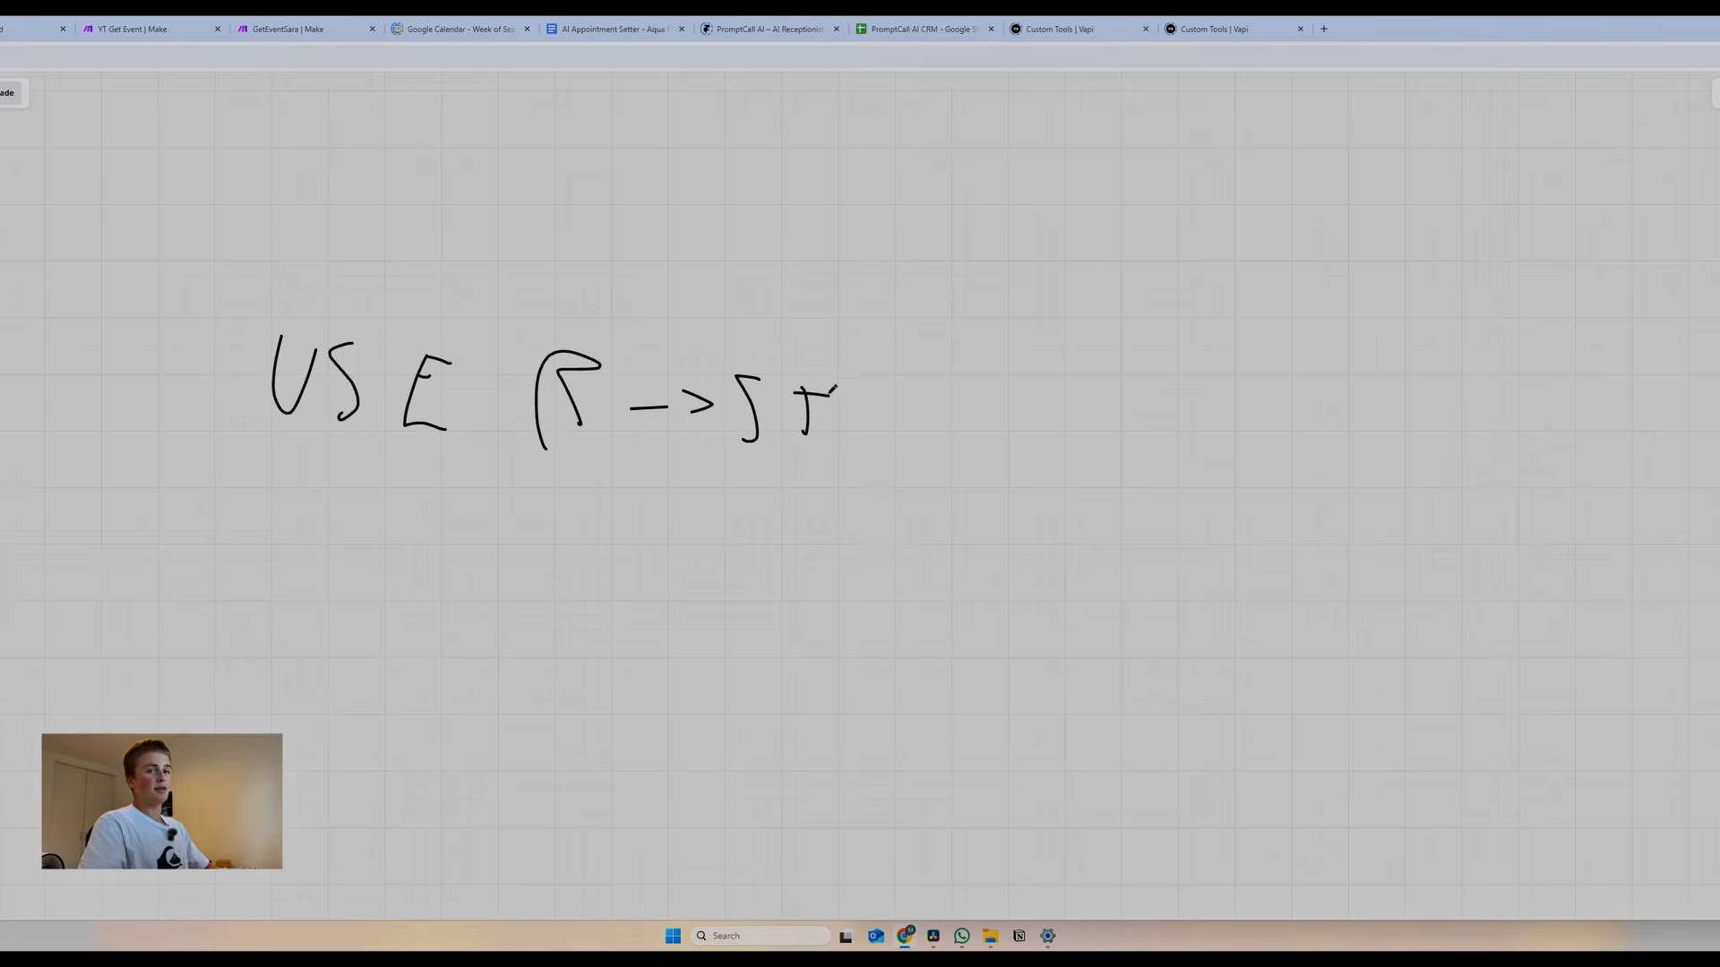
{"action": "left_click_drag", "start_coordinate": [855, 374], "coordinate": [852, 430]}
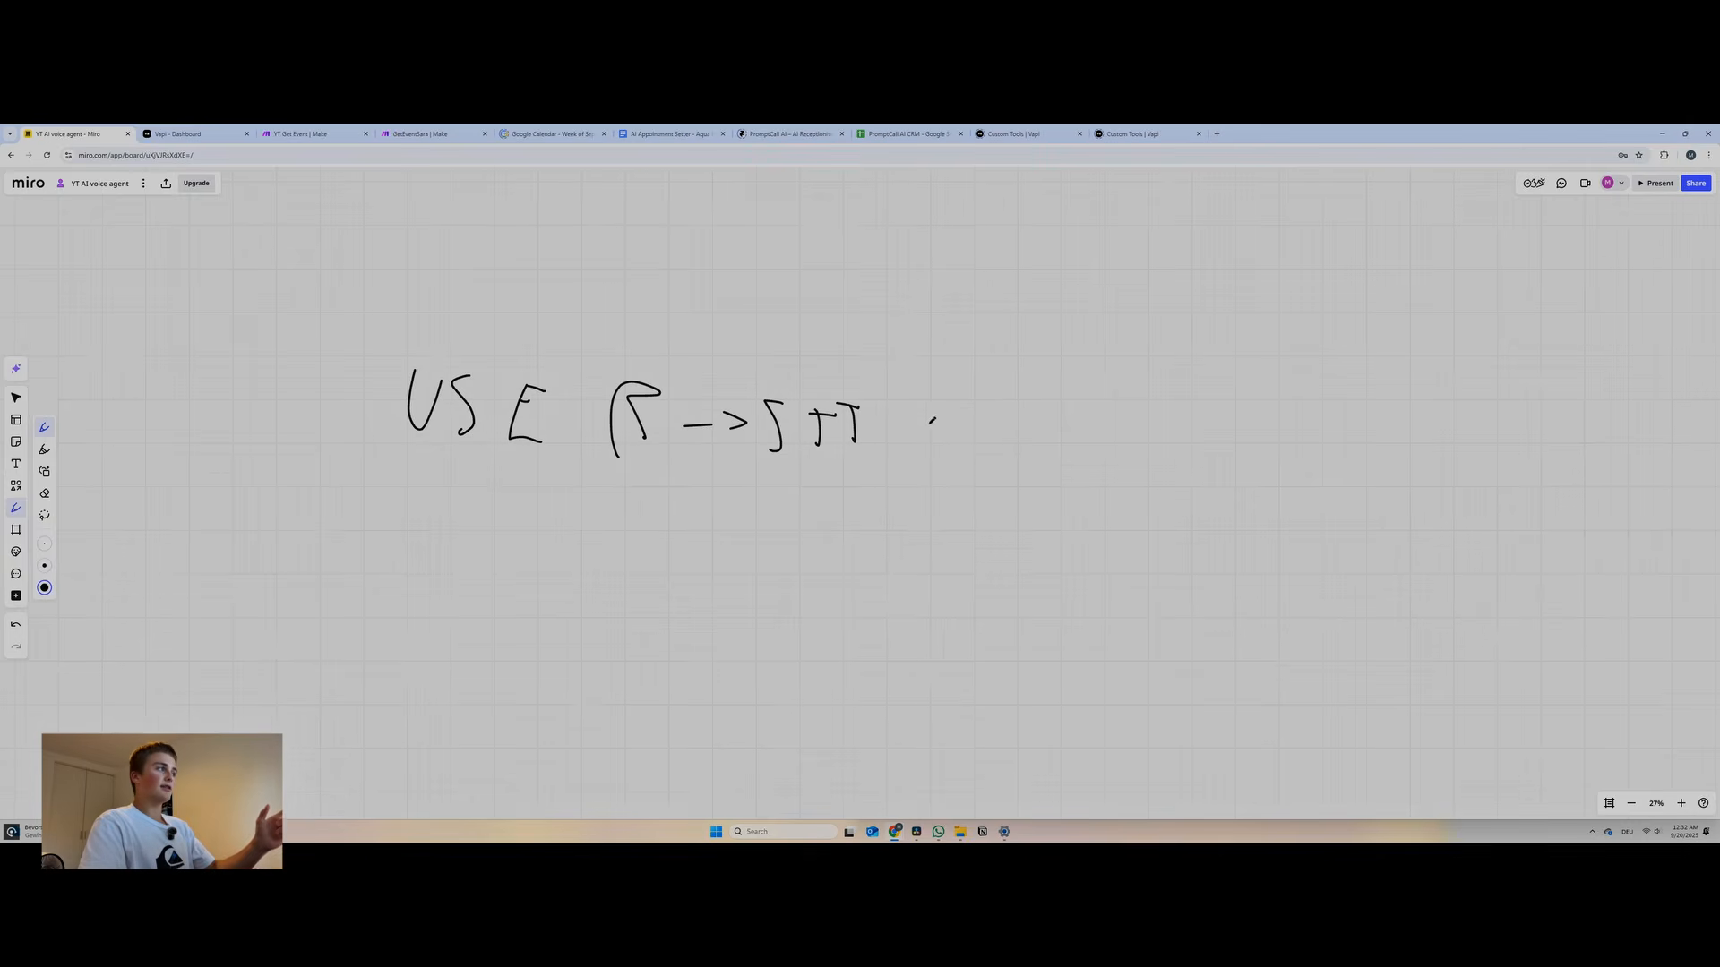
{"action": "left_click_drag", "start_coordinate": [980, 413], "coordinate": [983, 432]}
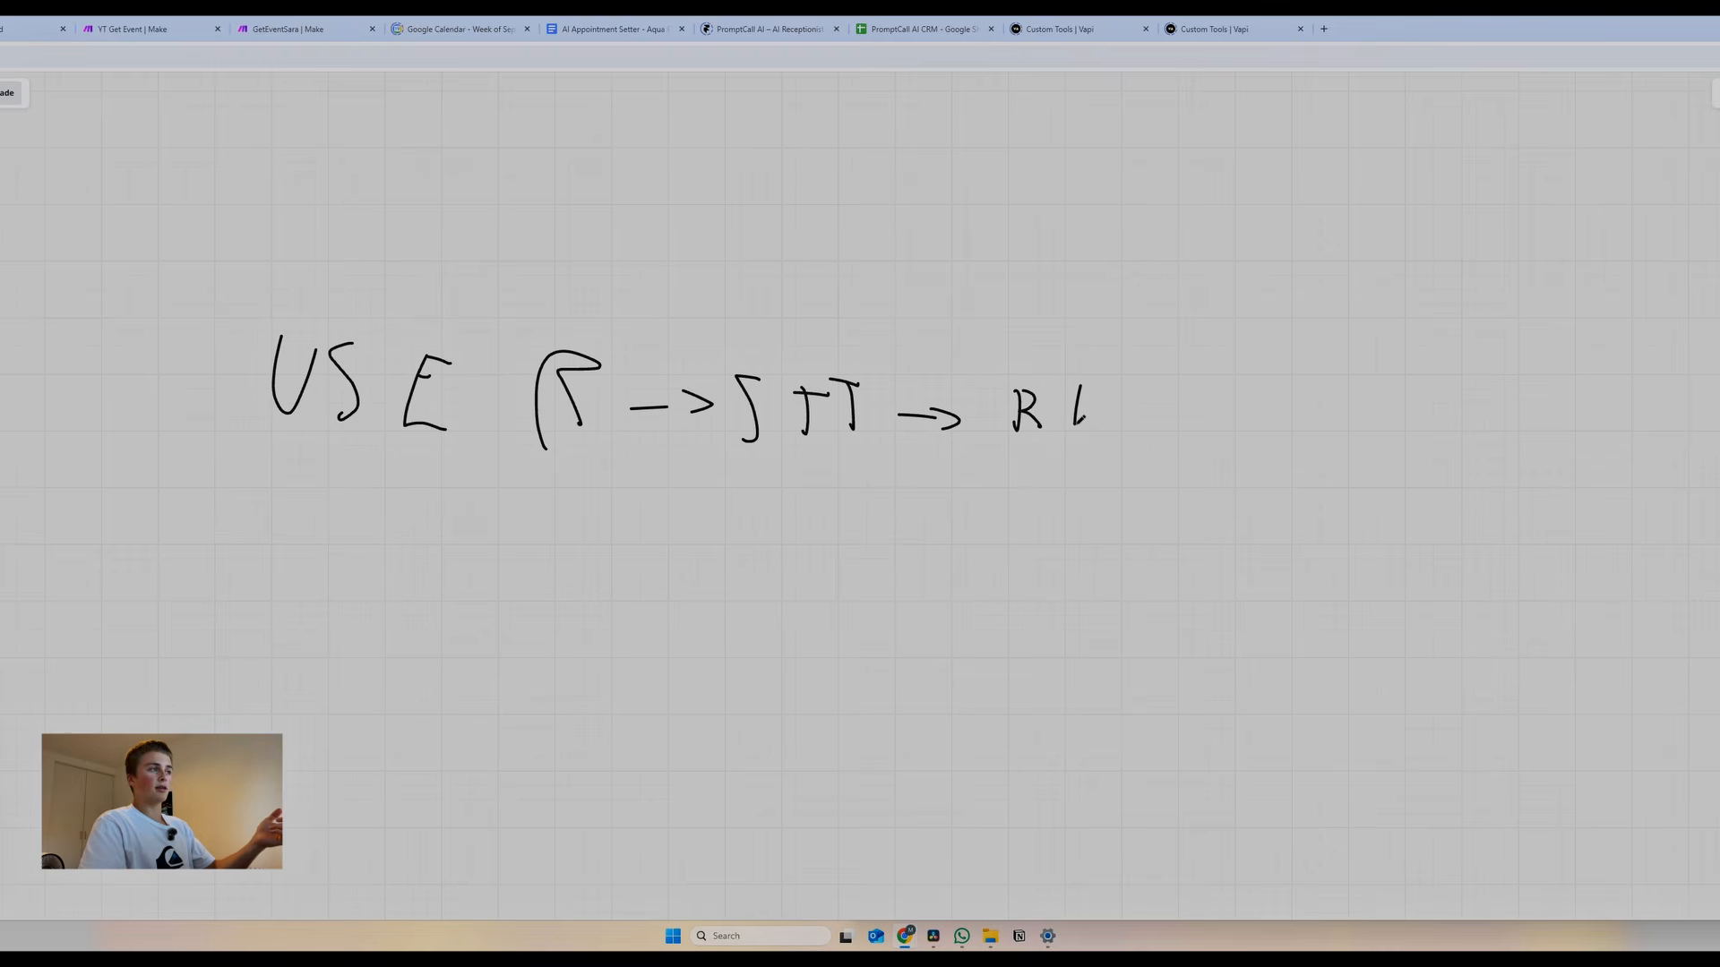
{"action": "left_click_drag", "start_coordinate": [1077, 419], "coordinate": [1095, 427]}
{"action": "mouse_move", "coordinate": [1082, 404]}
{"action": "left_mouse_down"}
{"action": "mouse_move", "coordinate": [1100, 396]}
{"action": "mouse_move", "coordinate": [1096, 441]}
{"action": "mouse_move", "coordinate": [1132, 428]}
{"action": "left_mouse_up"}
{"action": "mouse_move", "coordinate": [1110, 418]}
{"action": "left_mouse_down"}
{"action": "mouse_move", "coordinate": [1272, 401]}
{"action": "mouse_move", "coordinate": [1280, 453]}
{"action": "mouse_move", "coordinate": [1328, 399]}
{"action": "mouse_move", "coordinate": [1341, 408]}
{"action": "left_mouse_up"}
{"action": "left_click_drag", "start_coordinate": [1391, 403], "coordinate": [1368, 438]}
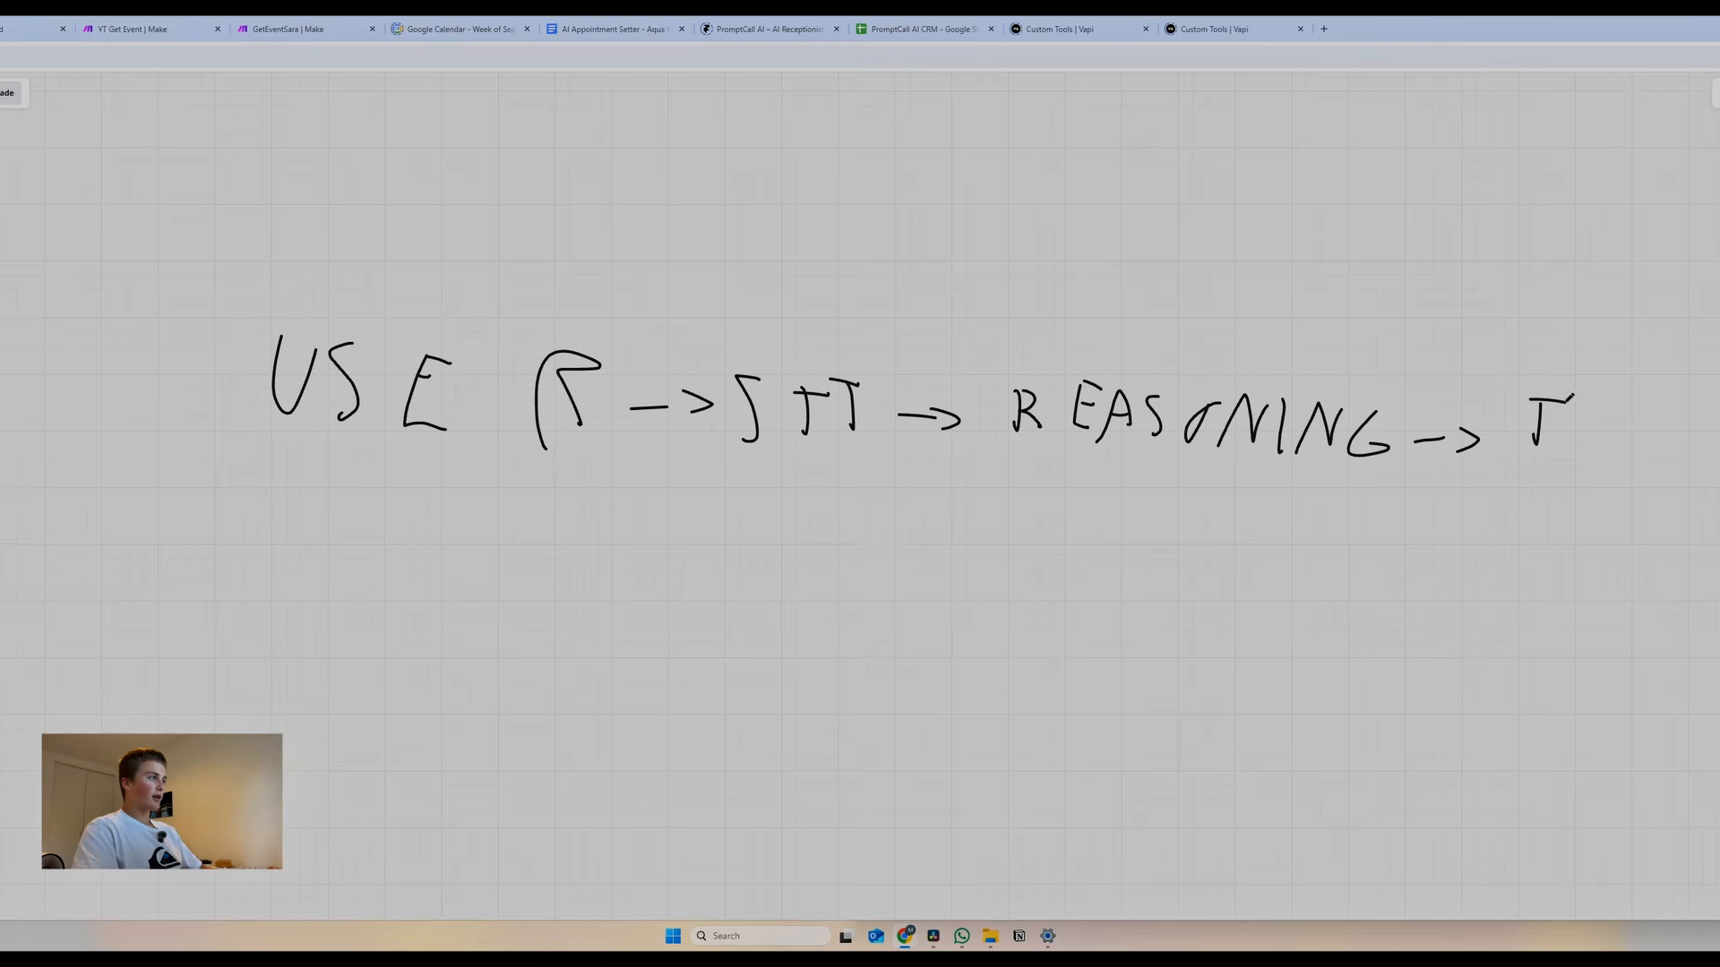
Add TTS, then an arrow and the final USER to complete the flow
{"action": "left_click_drag", "start_coordinate": [1609, 399], "coordinate": [1601, 455]}
{"action": "left_click_drag", "start_coordinate": [1656, 402], "coordinate": [1659, 458]}
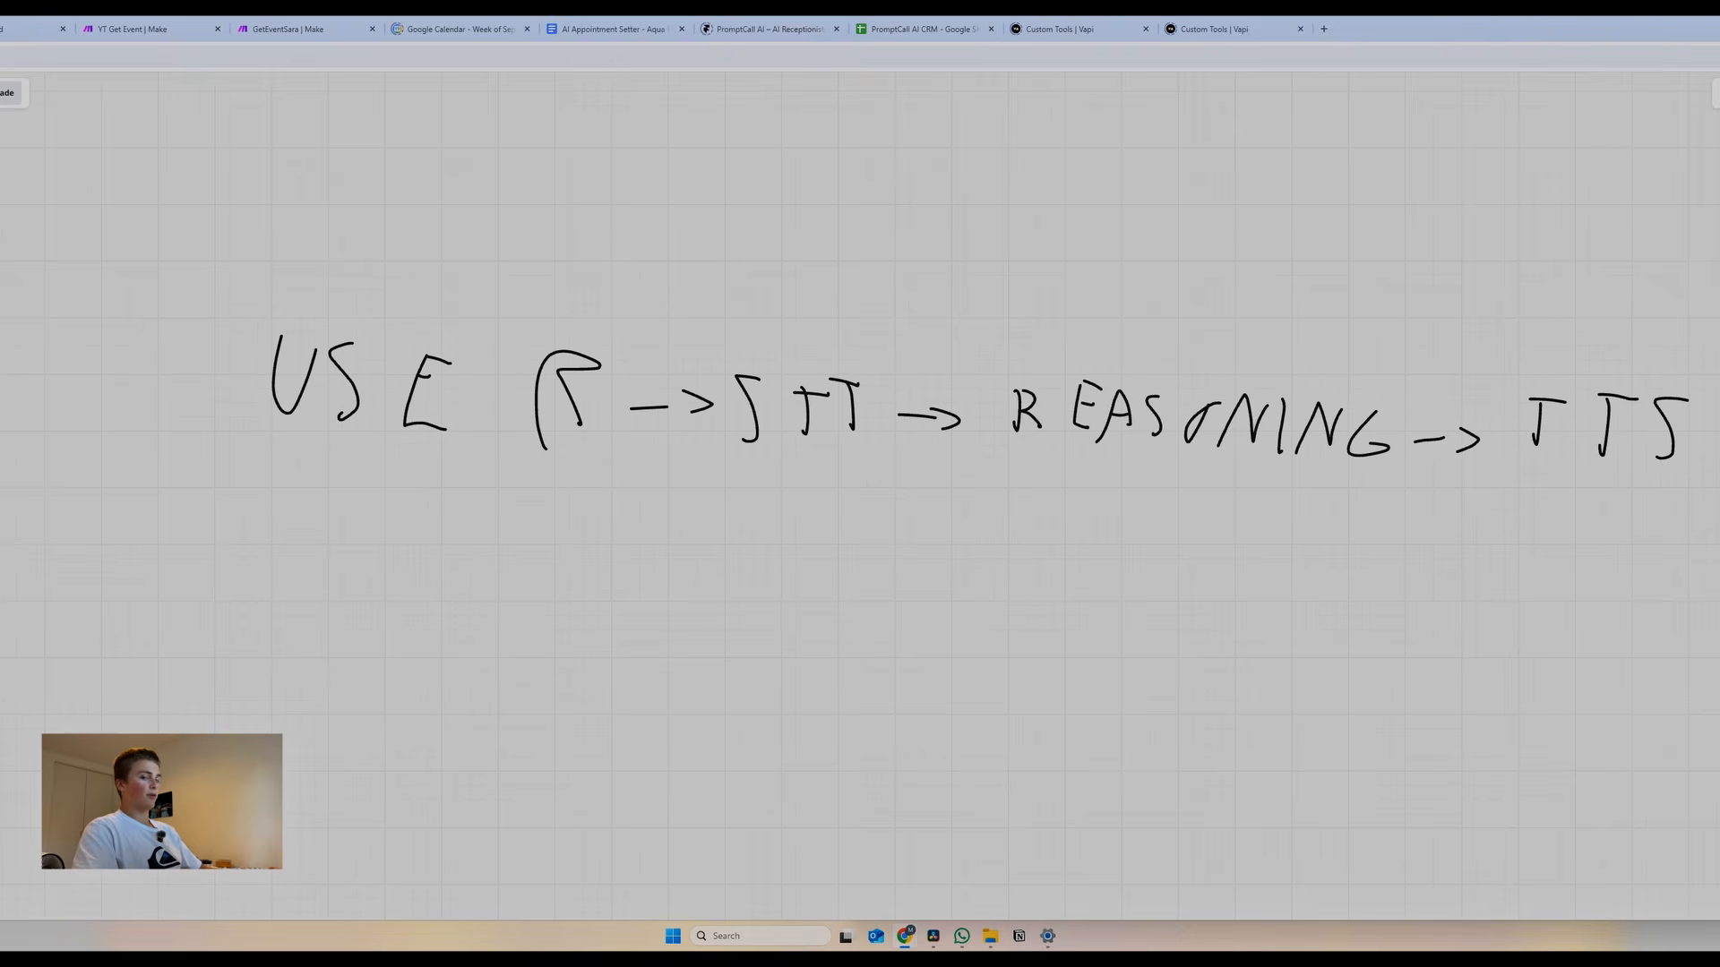
{"action": "scroll", "coordinate": [860, 483], "scroll_direction": "right", "scroll_amount": 4}
{"action": "scroll", "coordinate": [860, 484], "scroll_direction": "up", "scroll_amount": 1}
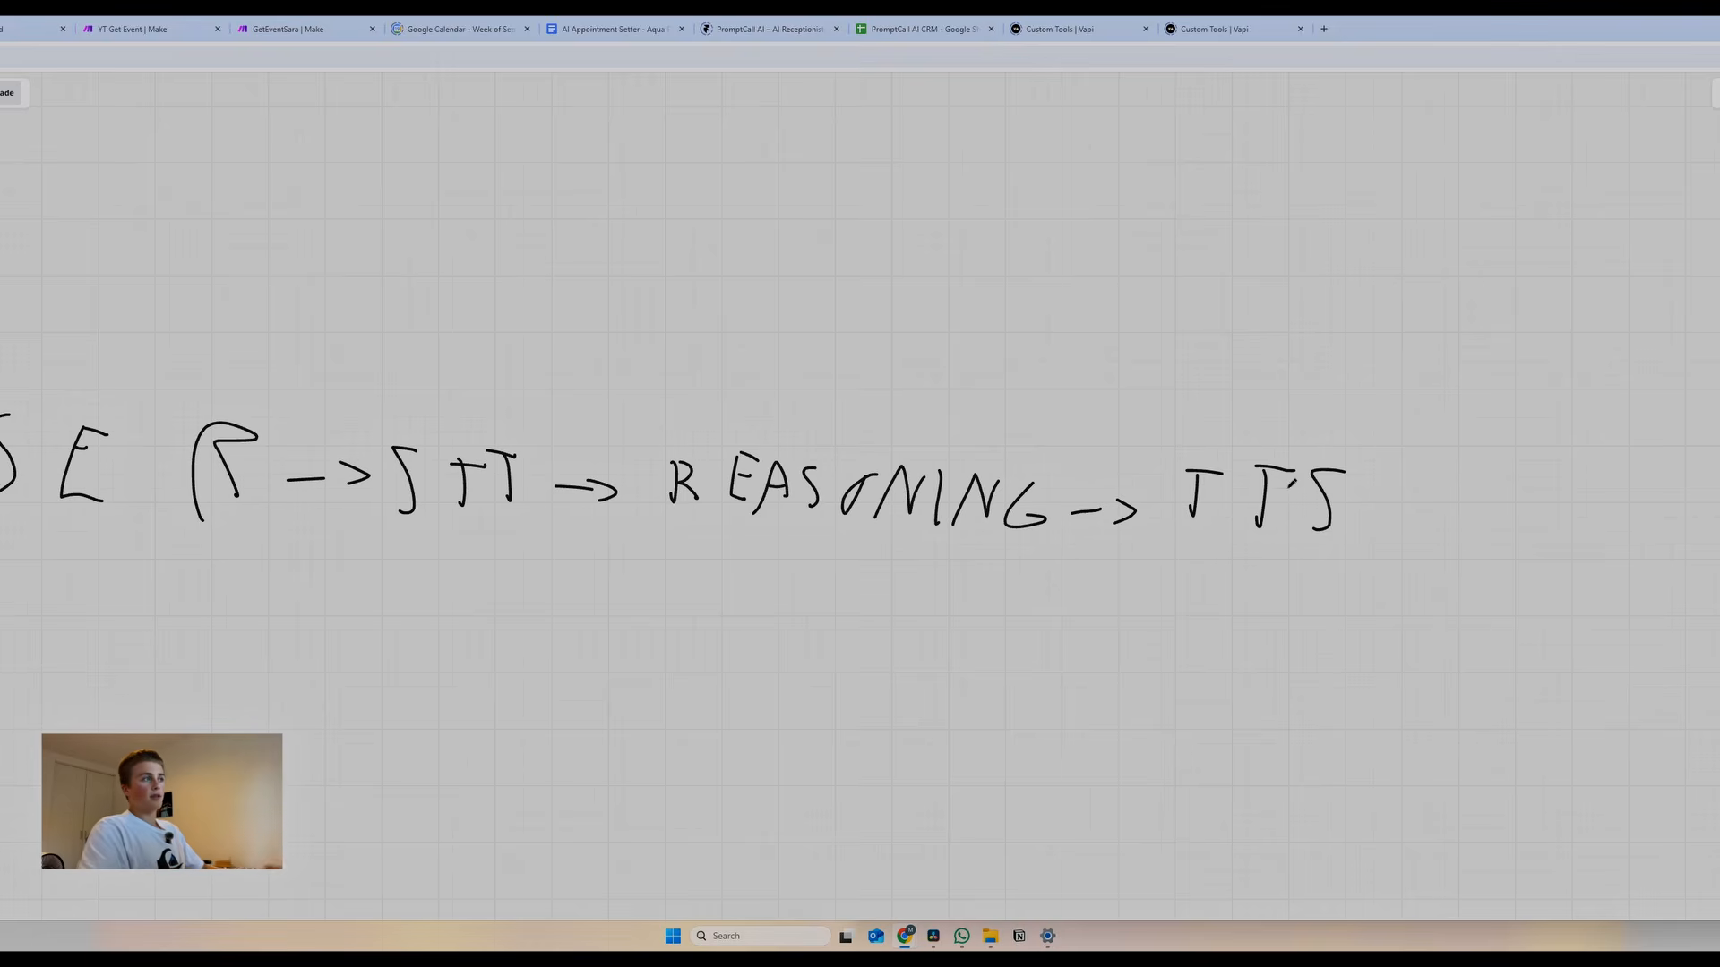
{"action": "mouse_move", "coordinate": [1393, 511]}
{"action": "left_mouse_down"}
{"action": "mouse_move", "coordinate": [1452, 516]}
{"action": "mouse_move", "coordinate": [1449, 540]}
{"action": "left_mouse_up"}
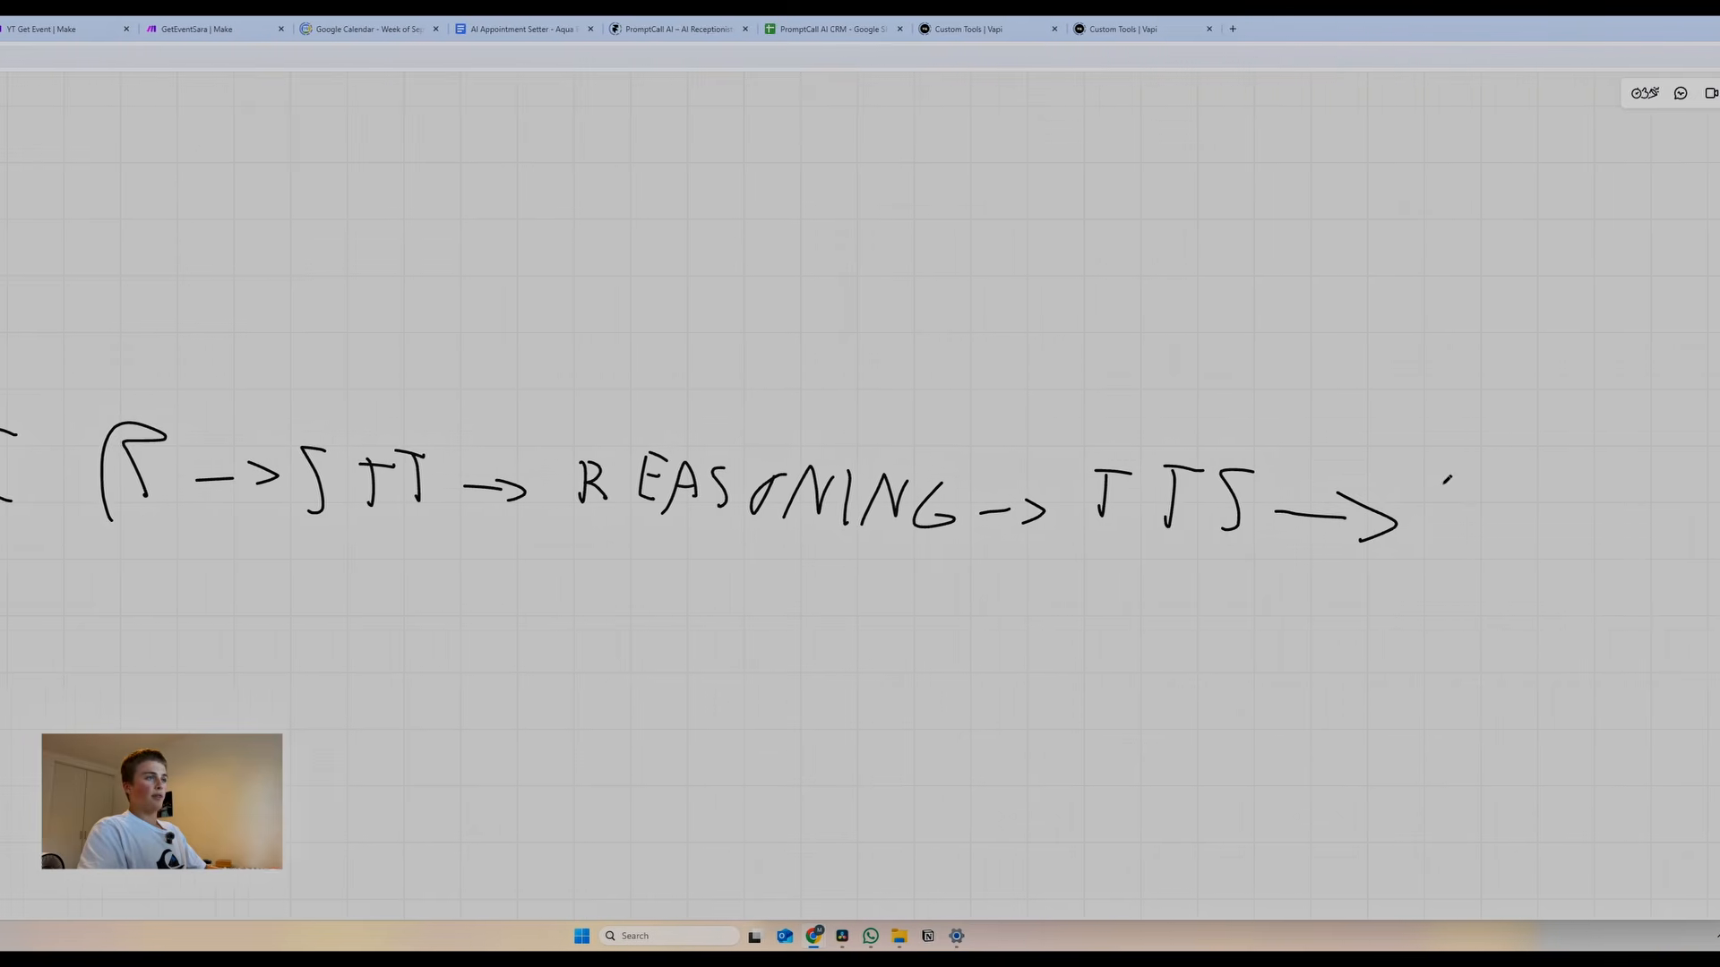
{"action": "mouse_move", "coordinate": [1532, 483]}
{"action": "left_mouse_down"}
{"action": "mouse_move", "coordinate": [1585, 492]}
{"action": "mouse_move", "coordinate": [1632, 530]}
{"action": "left_mouse_up"}
{"action": "left_click_drag", "start_coordinate": [1397, 531], "coordinate": [1379, 558]}
{"action": "mouse_move", "coordinate": [1455, 487]}
{"action": "left_mouse_down"}
{"action": "mouse_move", "coordinate": [1456, 562]}
{"action": "mouse_move", "coordinate": [1563, 515]}
{"action": "left_mouse_up"}
{"action": "left_click_drag", "start_coordinate": [1523, 534], "coordinate": [1557, 573]}
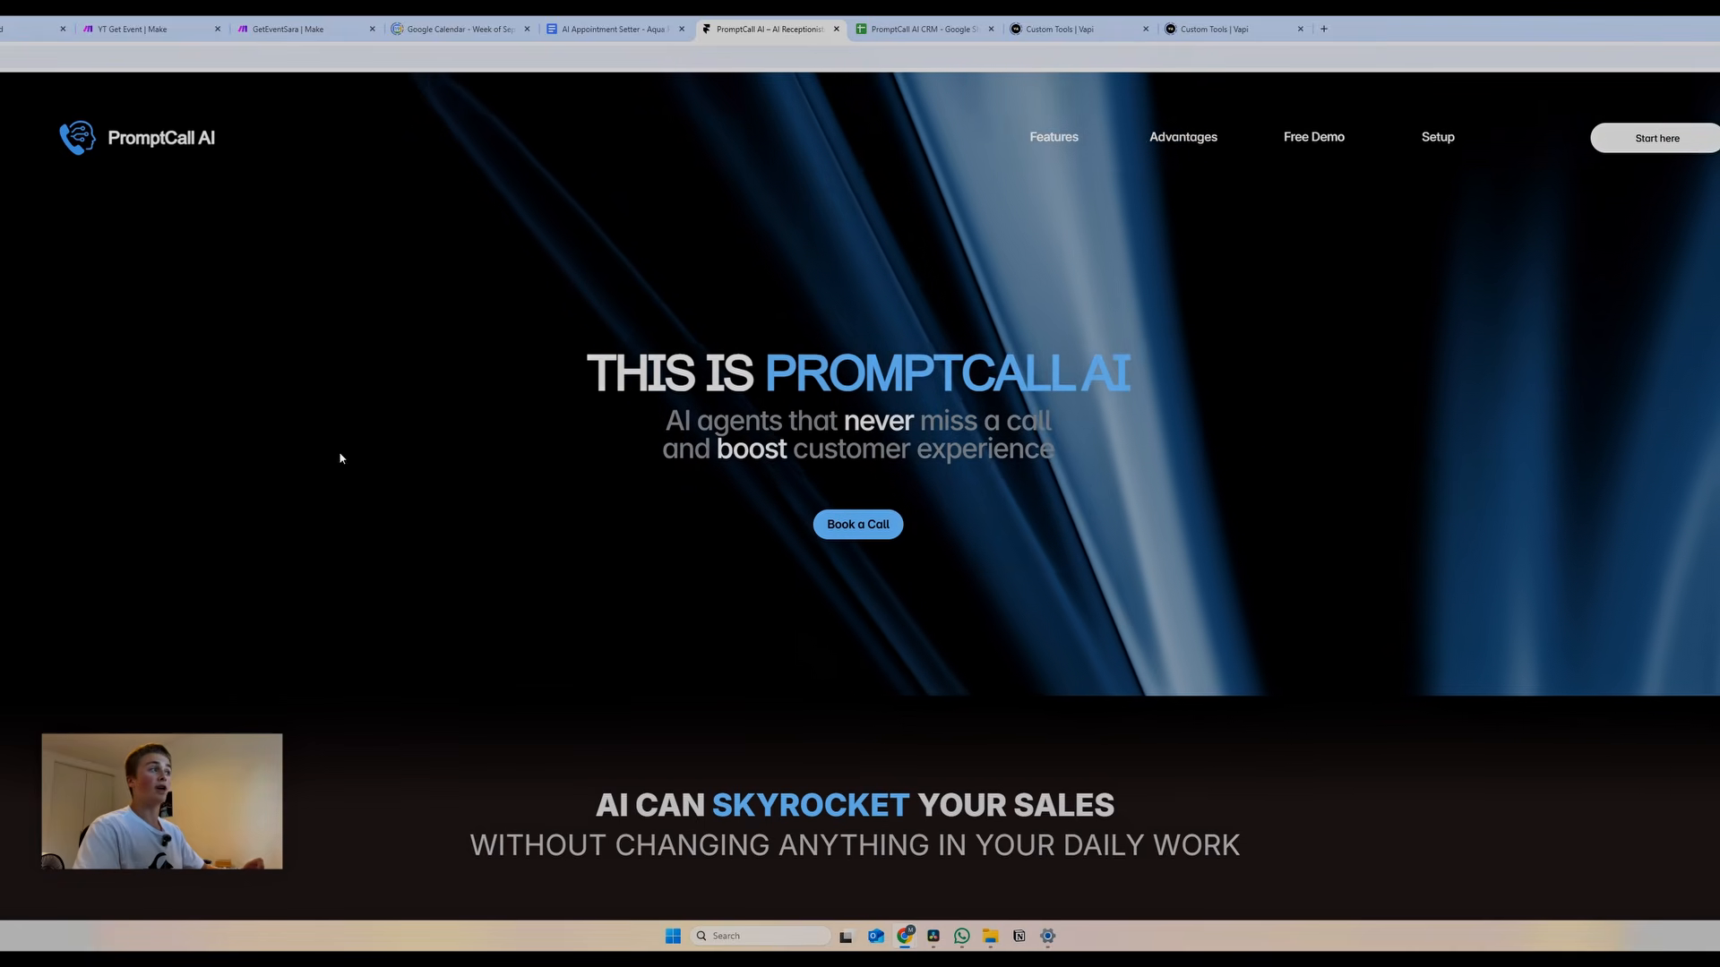
Expand and collapse the Onboarding, Creating and Fine Tuning rows of the 5 Day Agent Setup
{"action": "scroll", "coordinate": [300, 460], "scroll_direction": "down", "scroll_amount": 2}
{"action": "scroll", "coordinate": [265, 463], "scroll_direction": "down", "scroll_amount": 4}
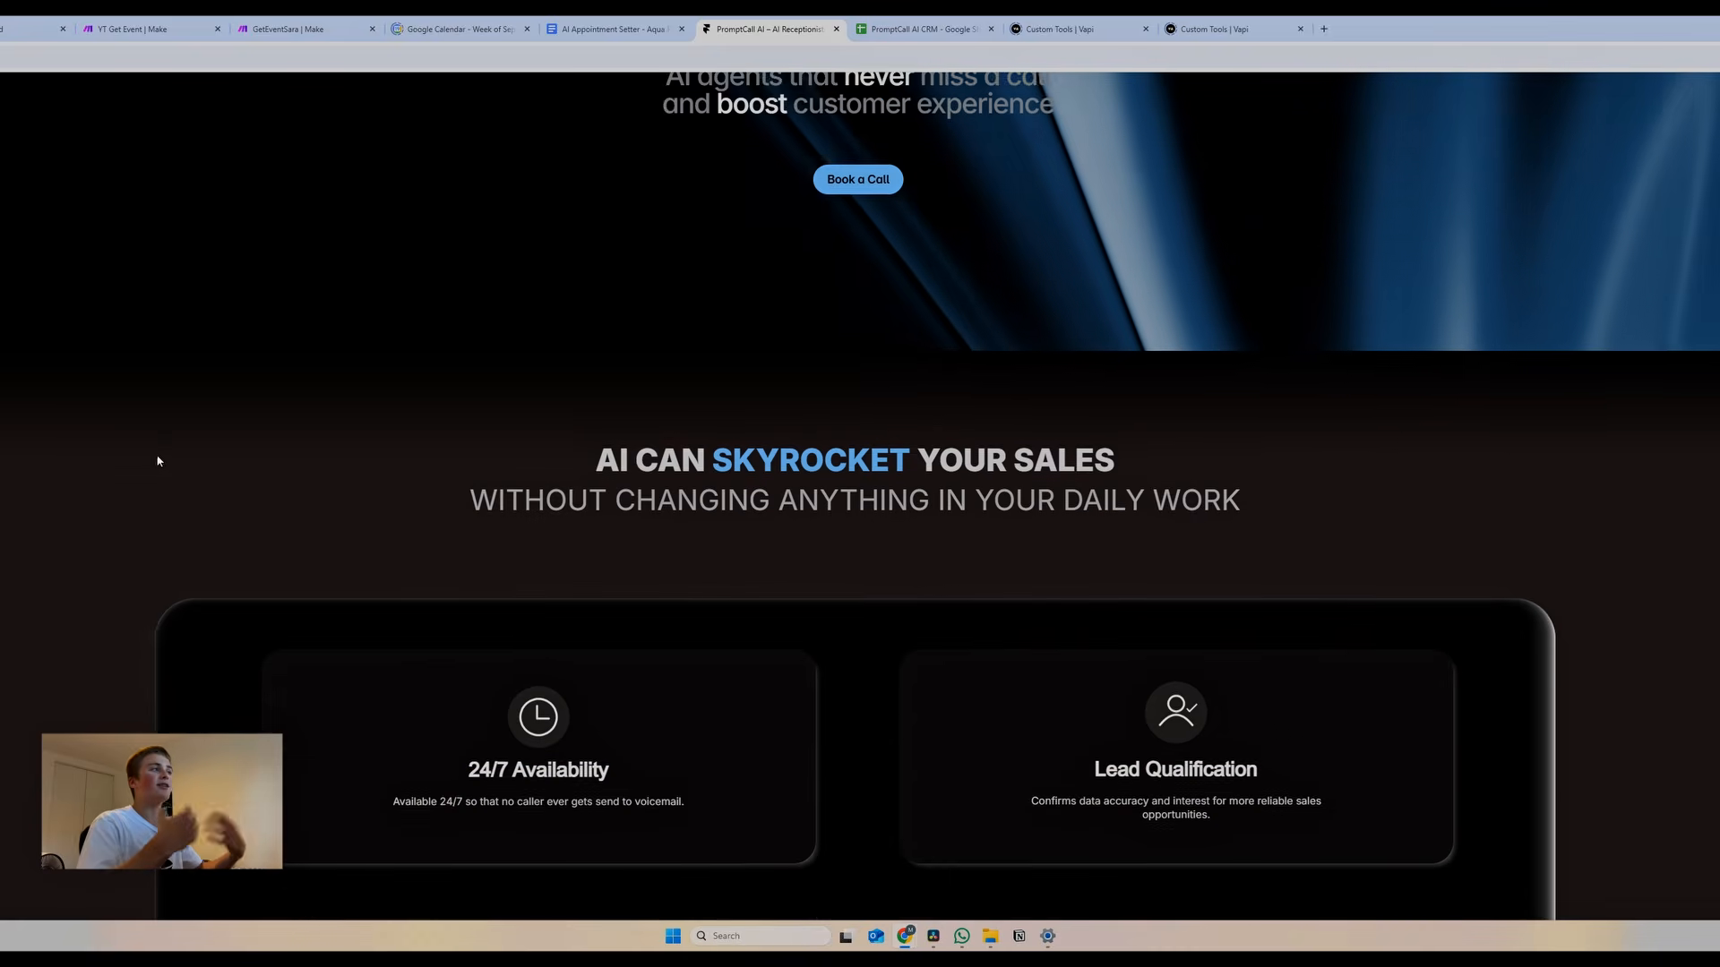
{"action": "scroll", "coordinate": [47, 450], "scroll_direction": "down", "scroll_amount": 3}
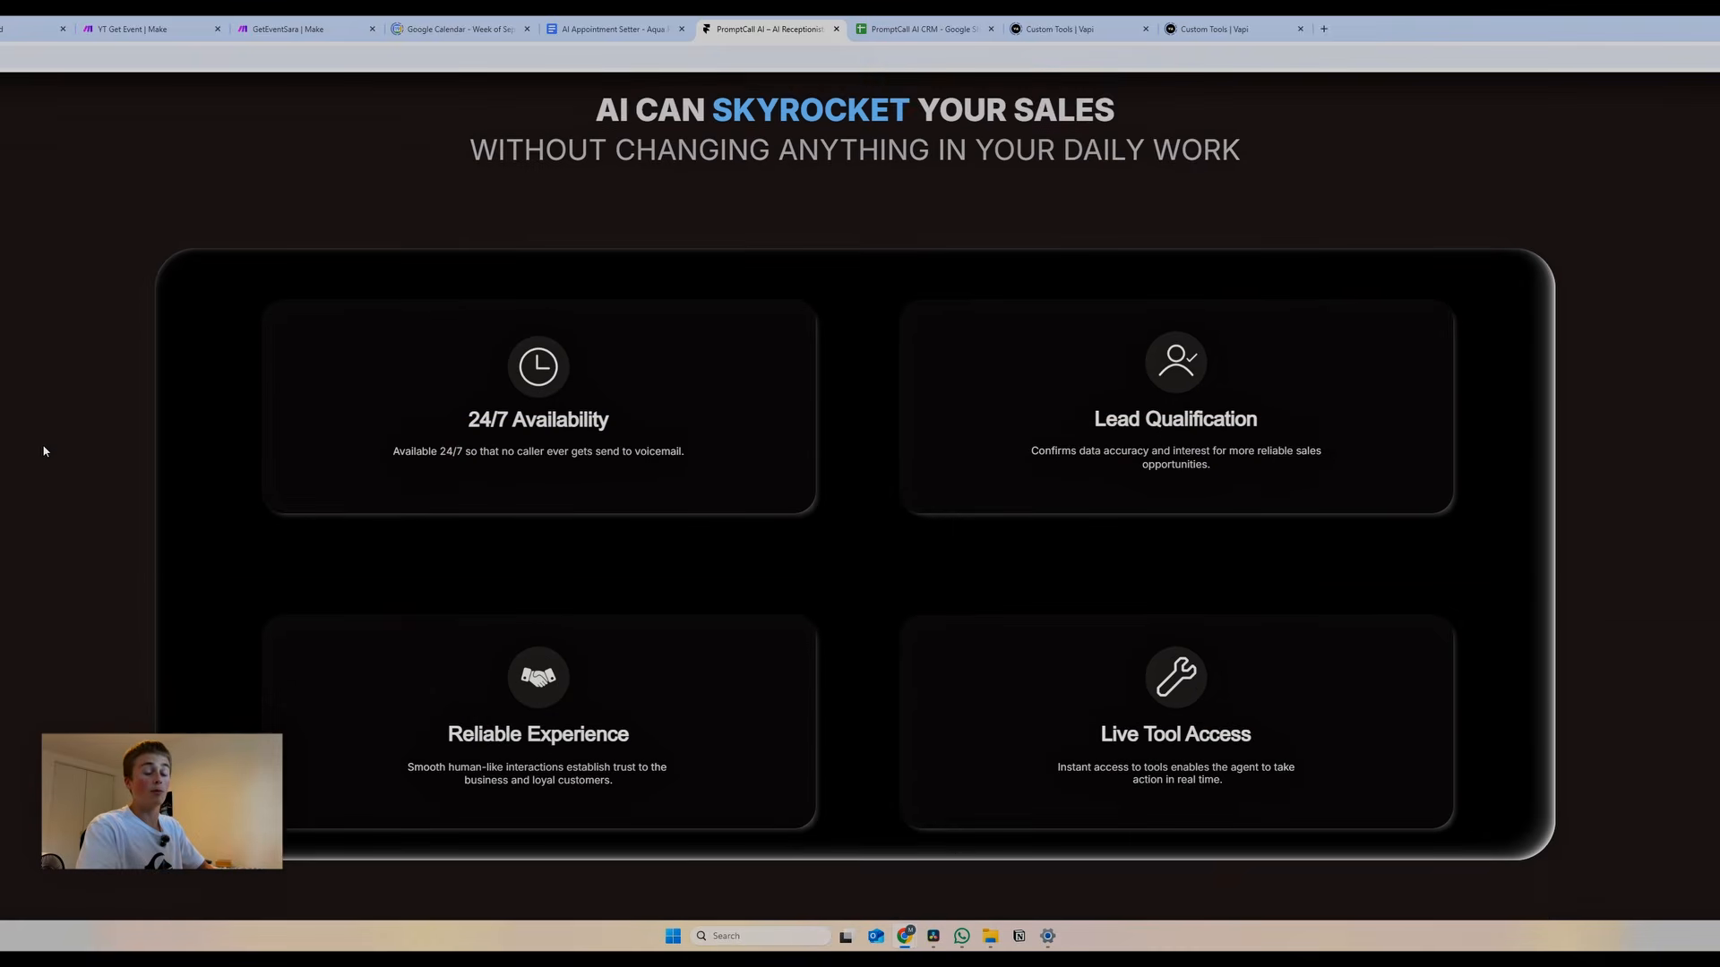
{"action": "scroll", "coordinate": [44, 450], "scroll_direction": "down", "scroll_amount": 5}
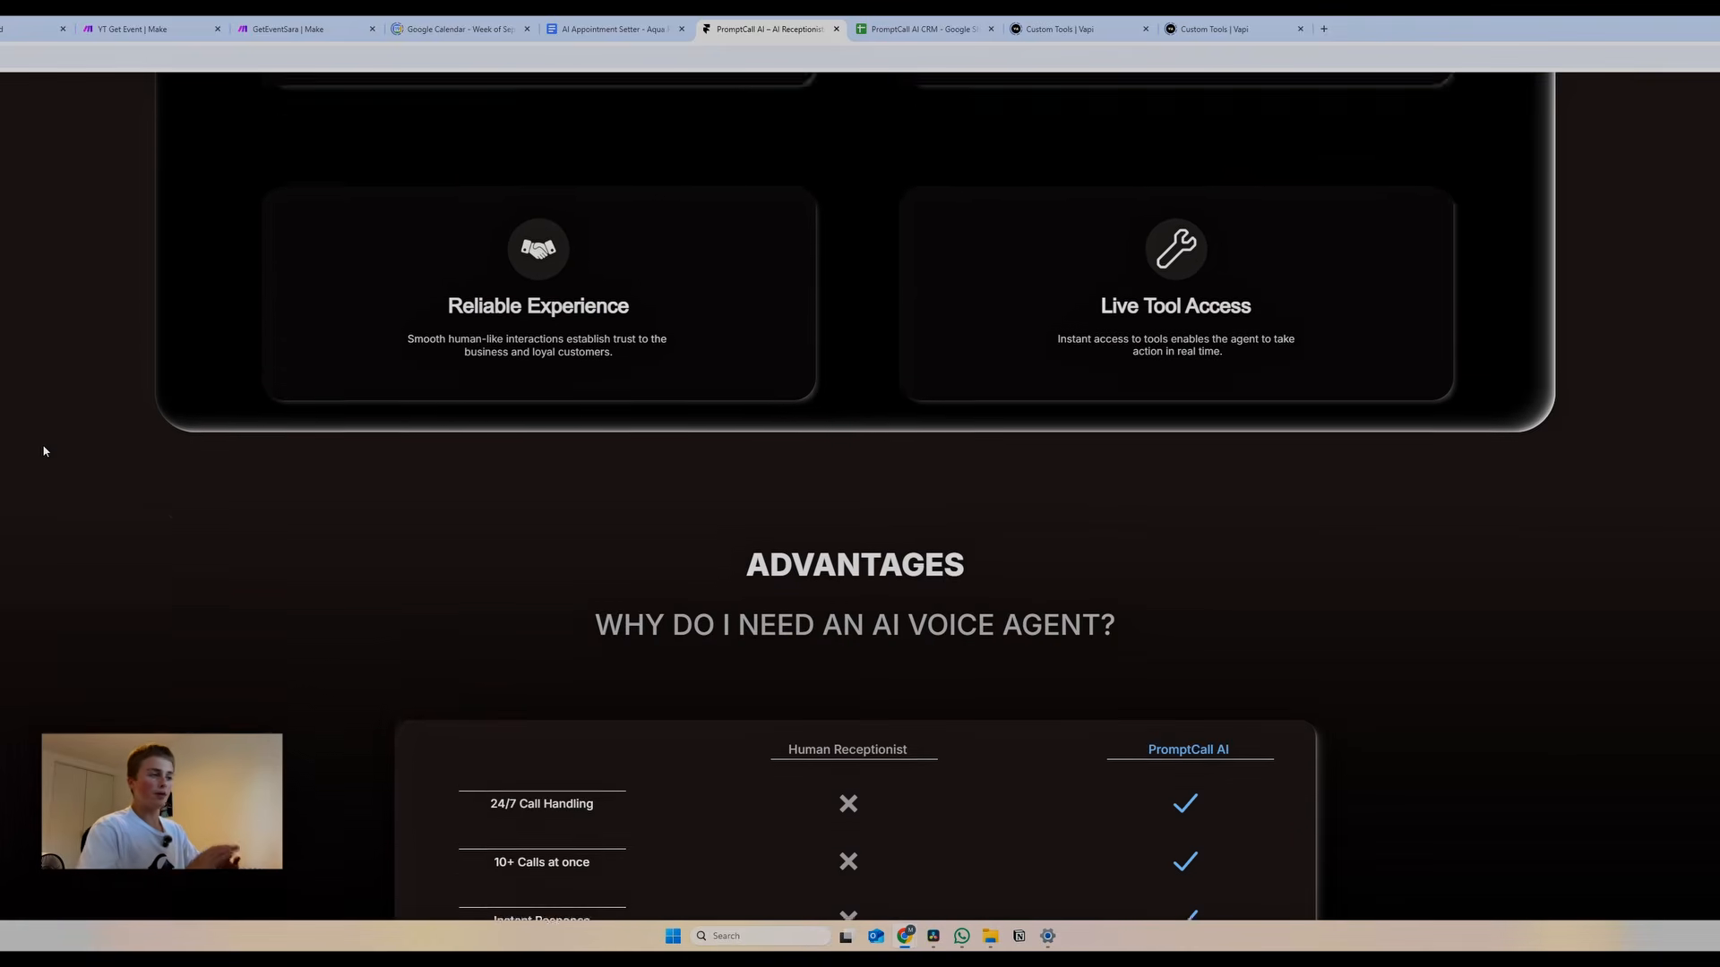
{"action": "scroll", "coordinate": [44, 450], "scroll_direction": "down", "scroll_amount": 4}
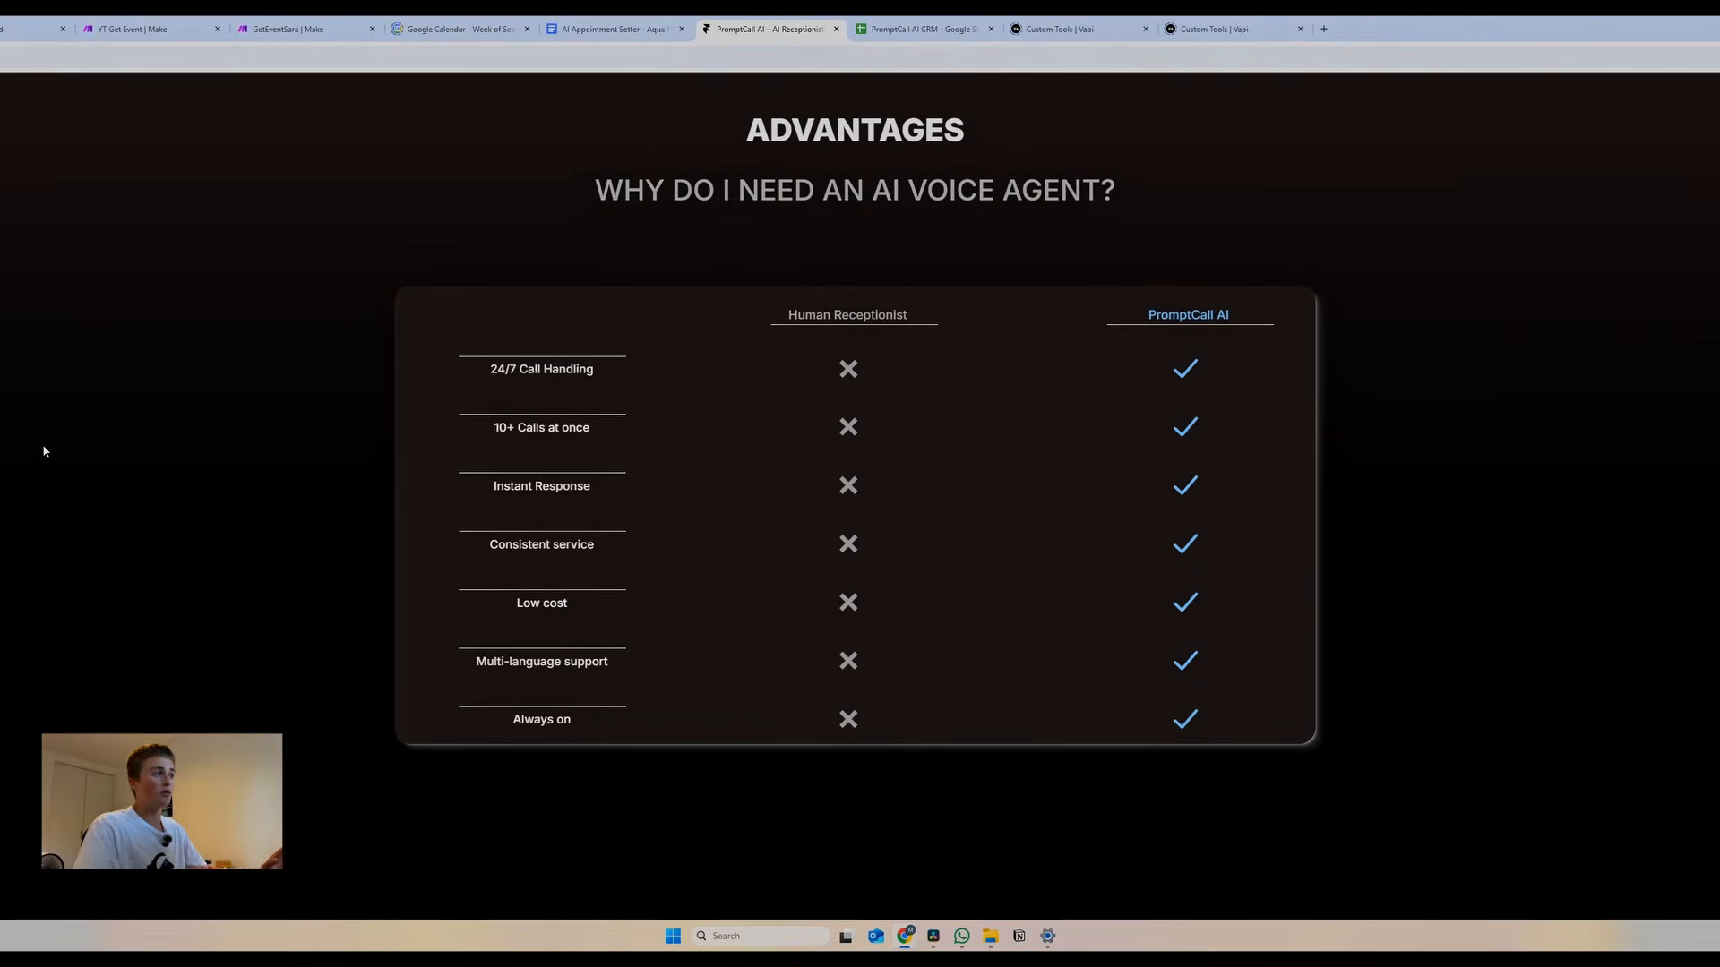
{"action": "scroll", "coordinate": [44, 450], "scroll_direction": "down", "scroll_amount": 4}
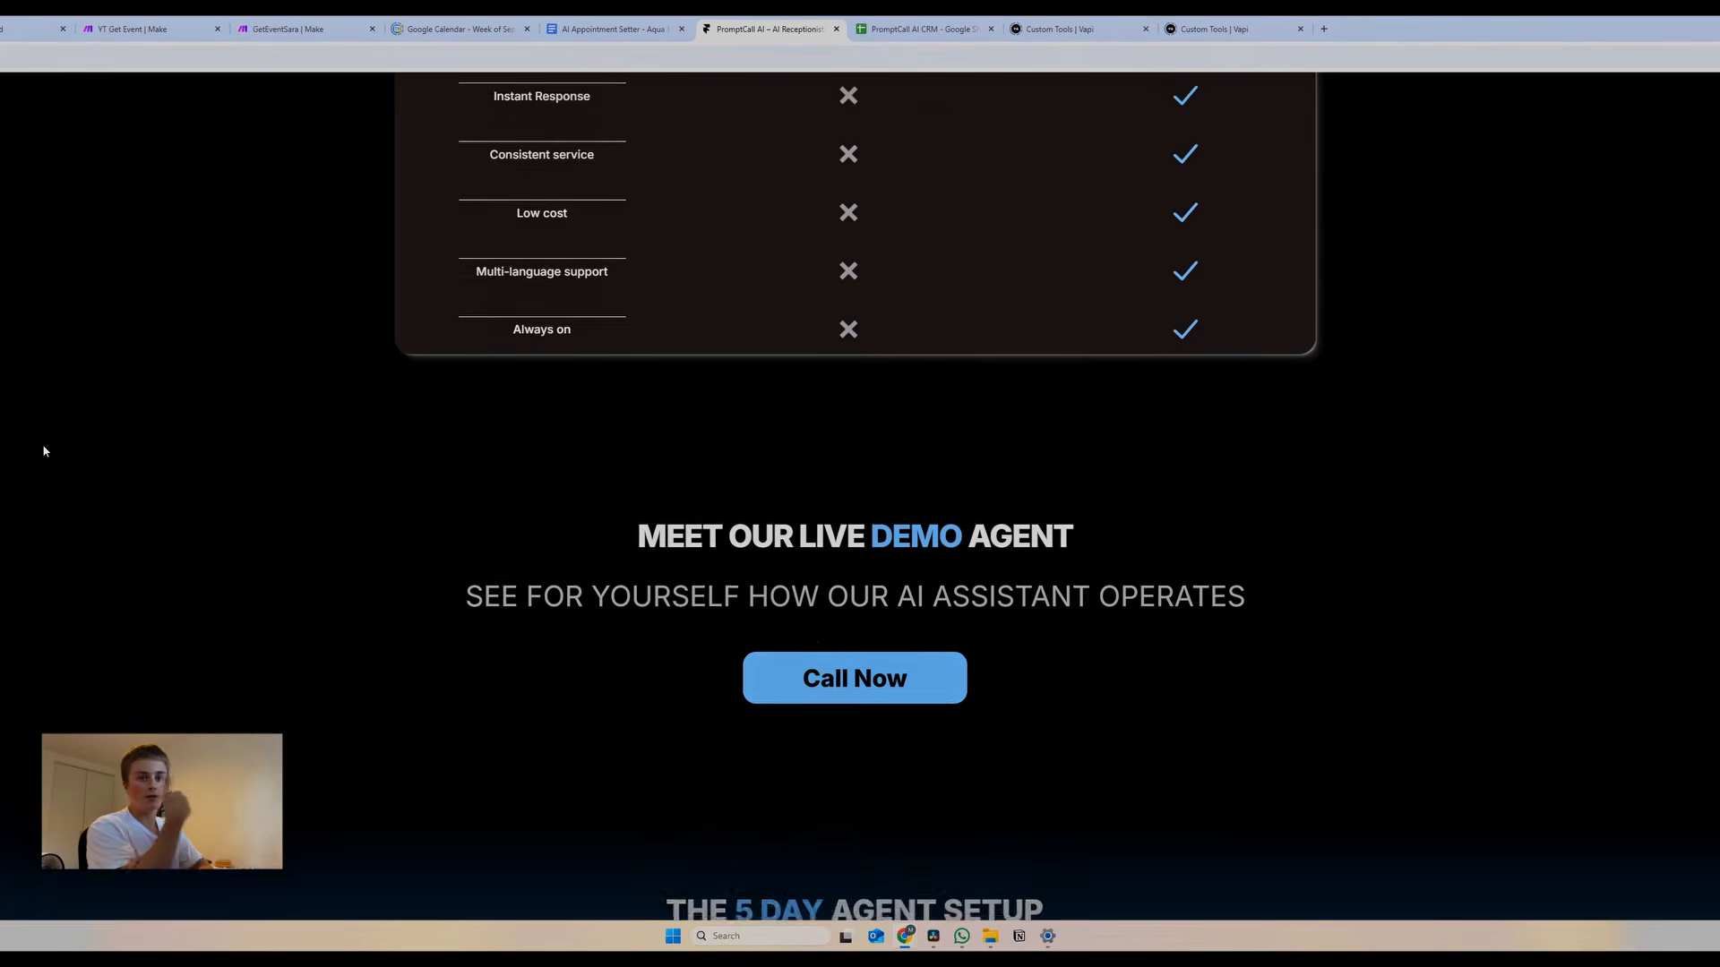
{"action": "scroll", "coordinate": [124, 439], "scroll_direction": "down", "scroll_amount": 4}
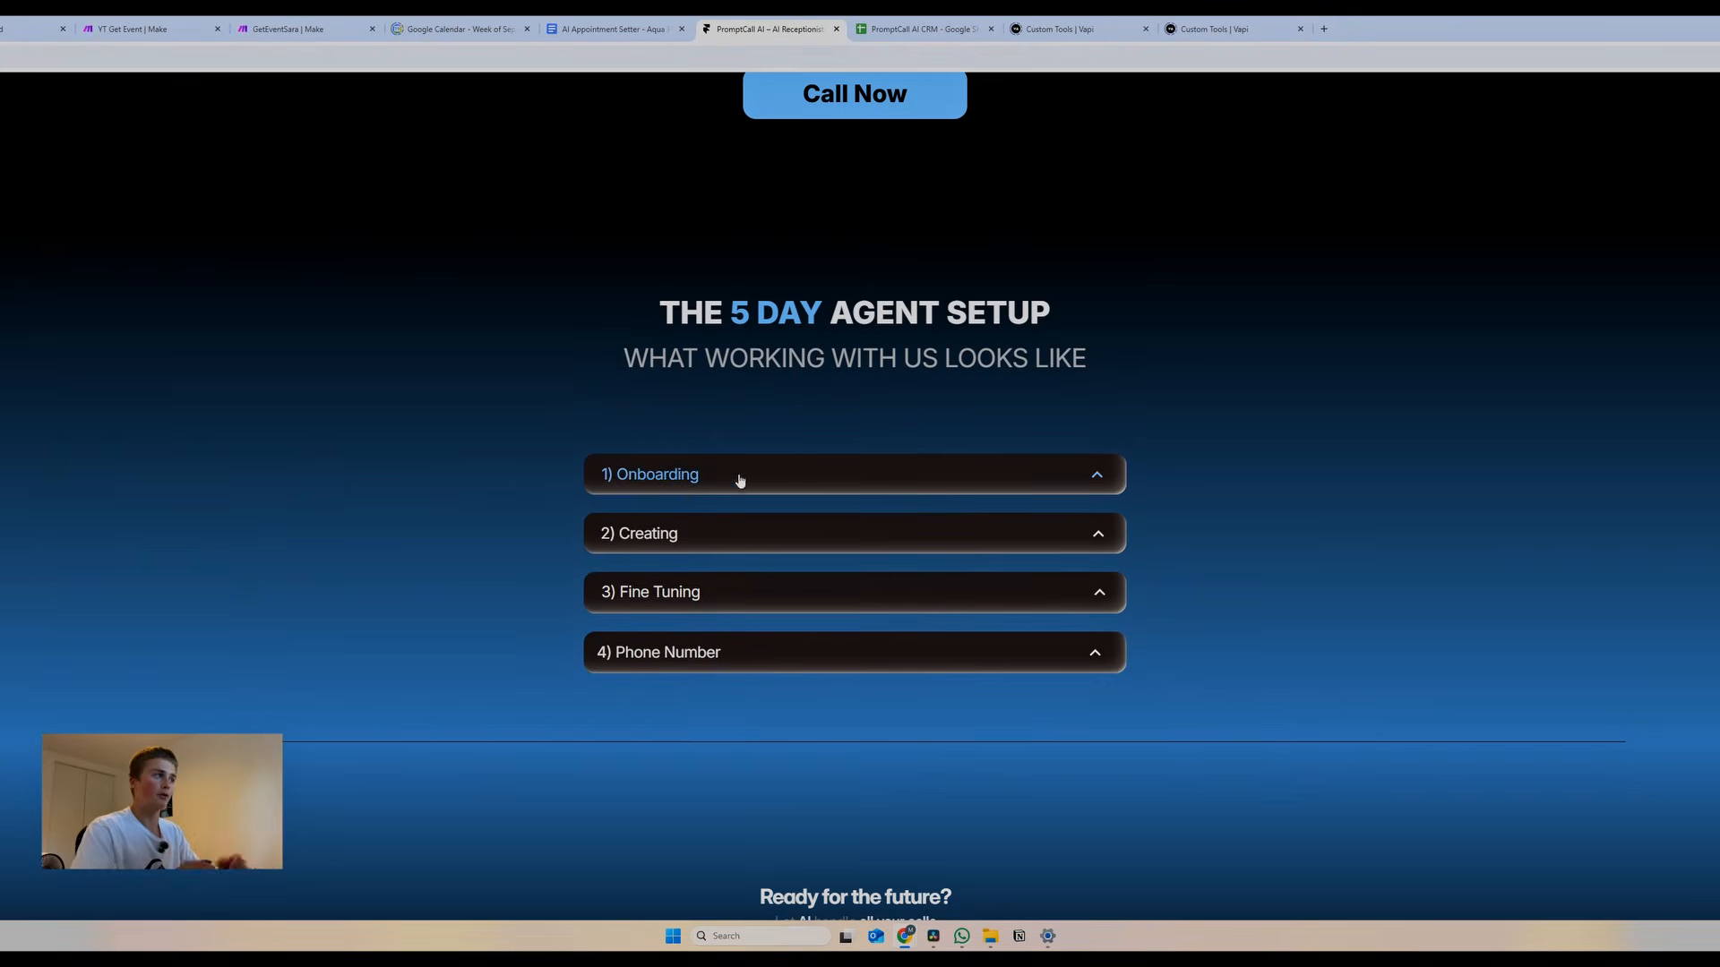
{"action": "left_click", "coordinate": [740, 481]}
{"action": "left_click", "coordinate": [744, 474]}
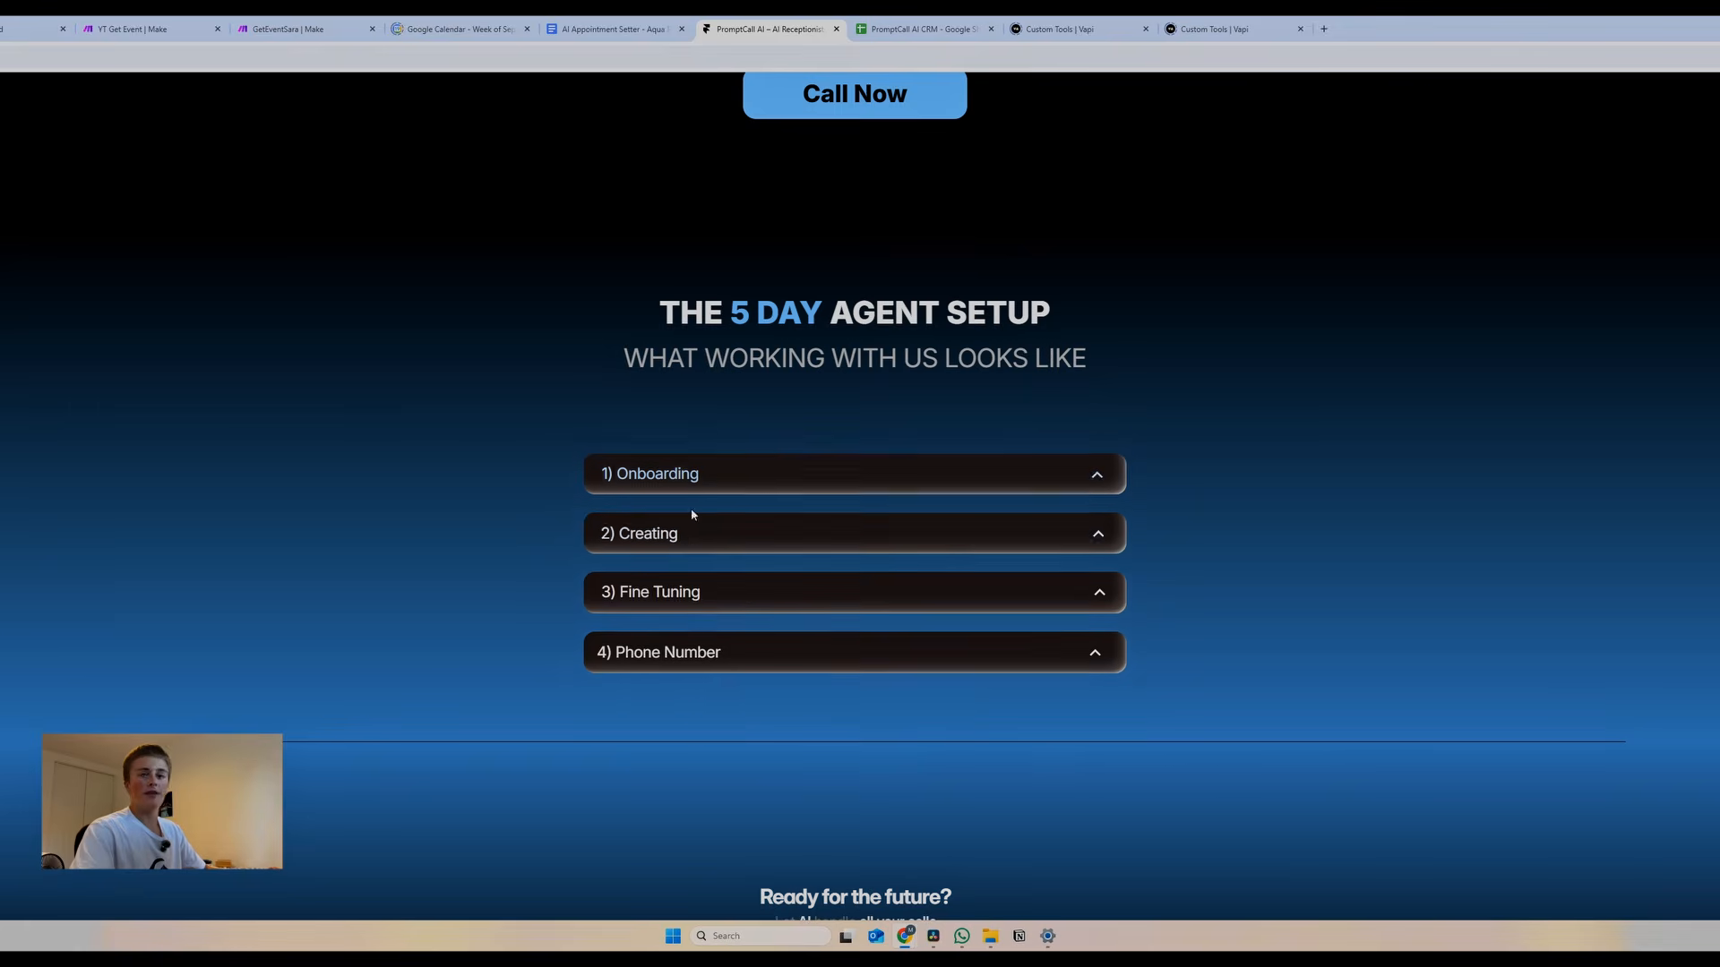
{"action": "left_click", "coordinate": [685, 541]}
{"action": "left_click", "coordinate": [697, 523]}
{"action": "left_click", "coordinate": [698, 589]}
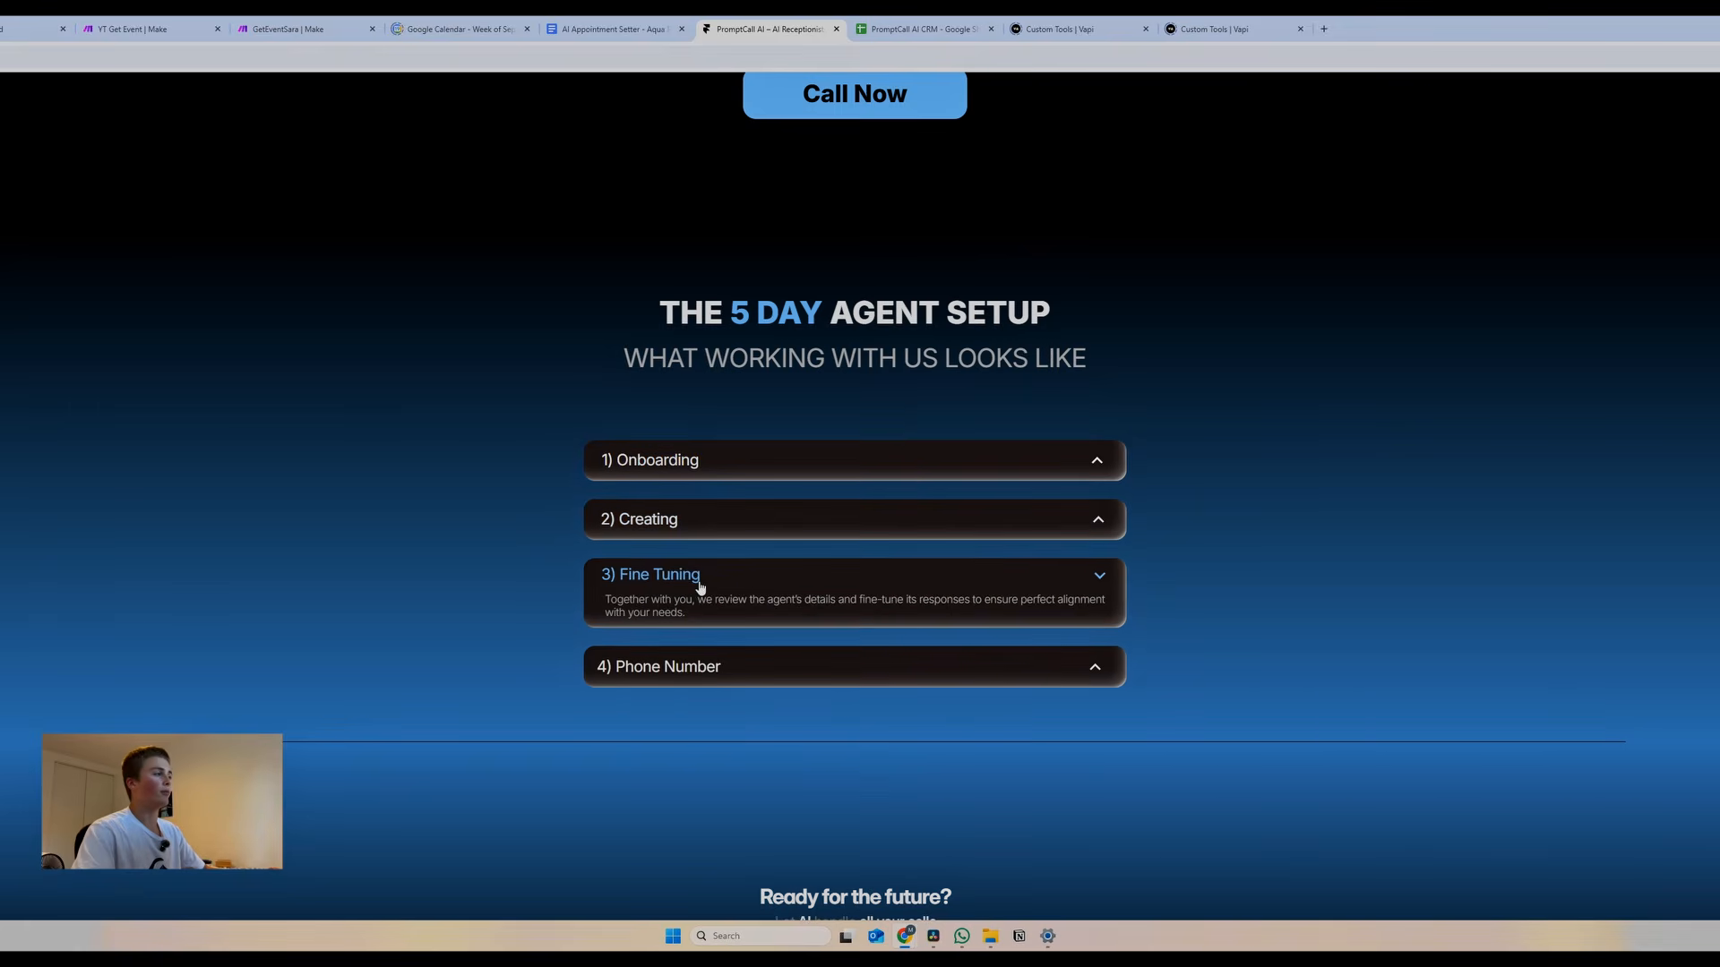
{"action": "left_click", "coordinate": [699, 591]}
Follow the Book a Call link to the booking form
{"action": "scroll", "coordinate": [493, 604], "scroll_direction": "down", "scroll_amount": 2}
{"action": "scroll", "coordinate": [449, 601], "scroll_direction": "down", "scroll_amount": 4}
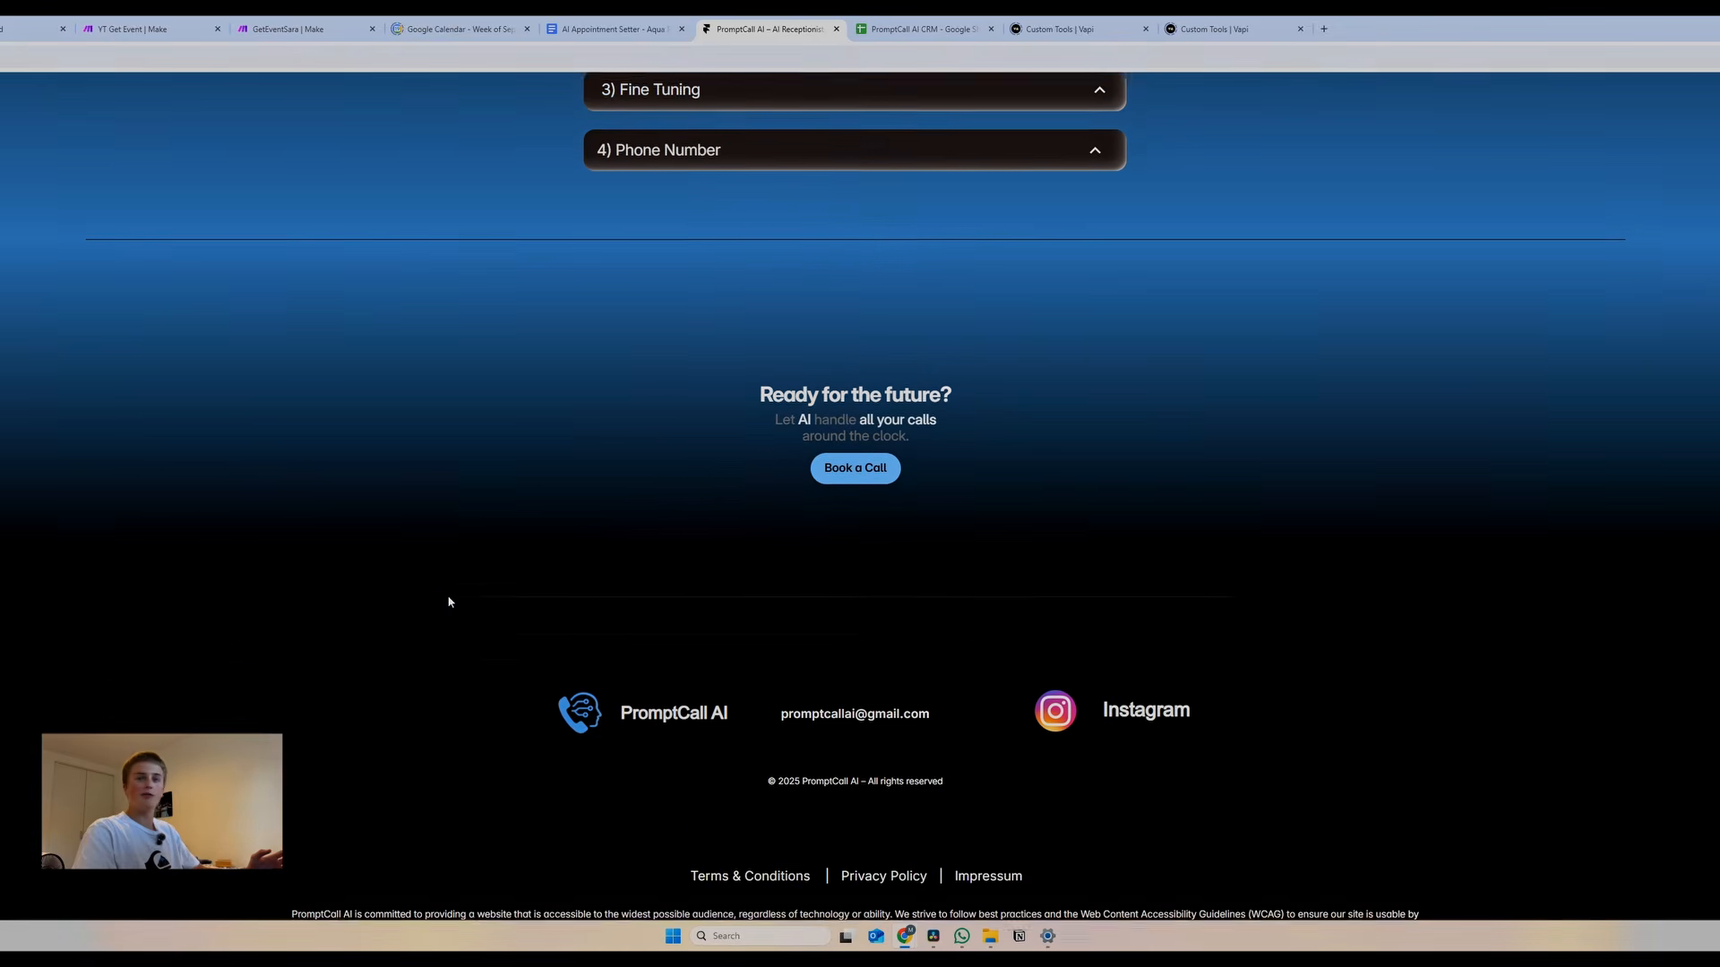
{"action": "scroll", "coordinate": [650, 497], "scroll_direction": "up", "scroll_amount": 2}
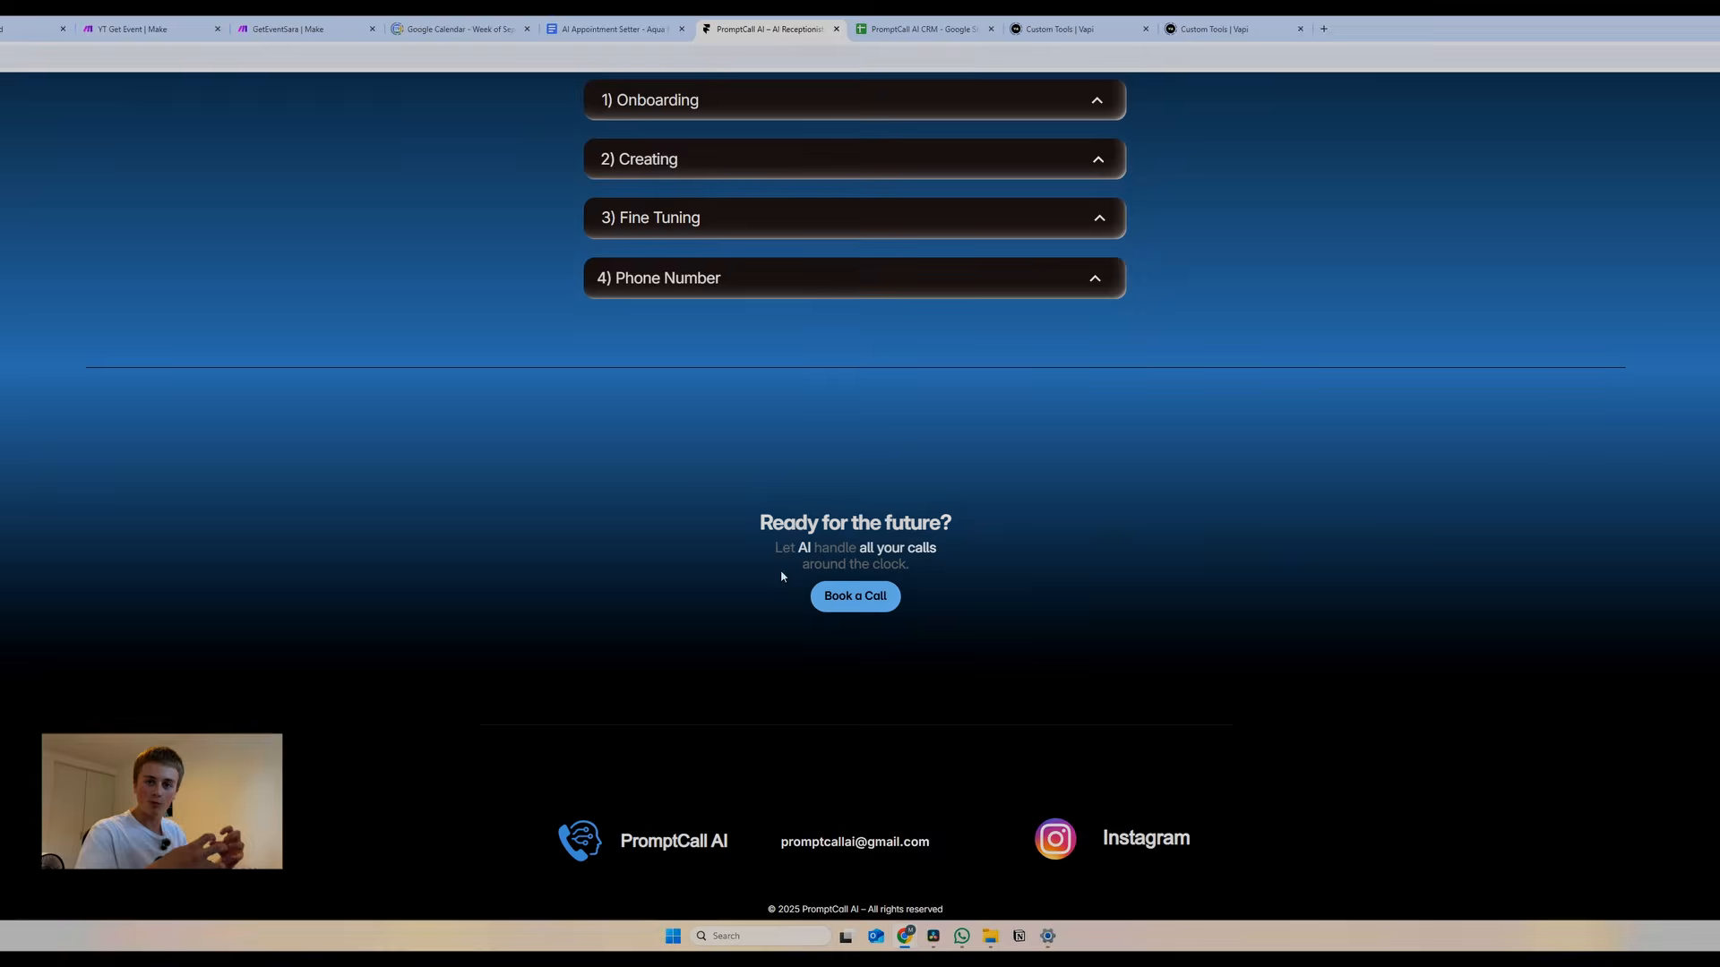
{"action": "left_click", "coordinate": [862, 595]}
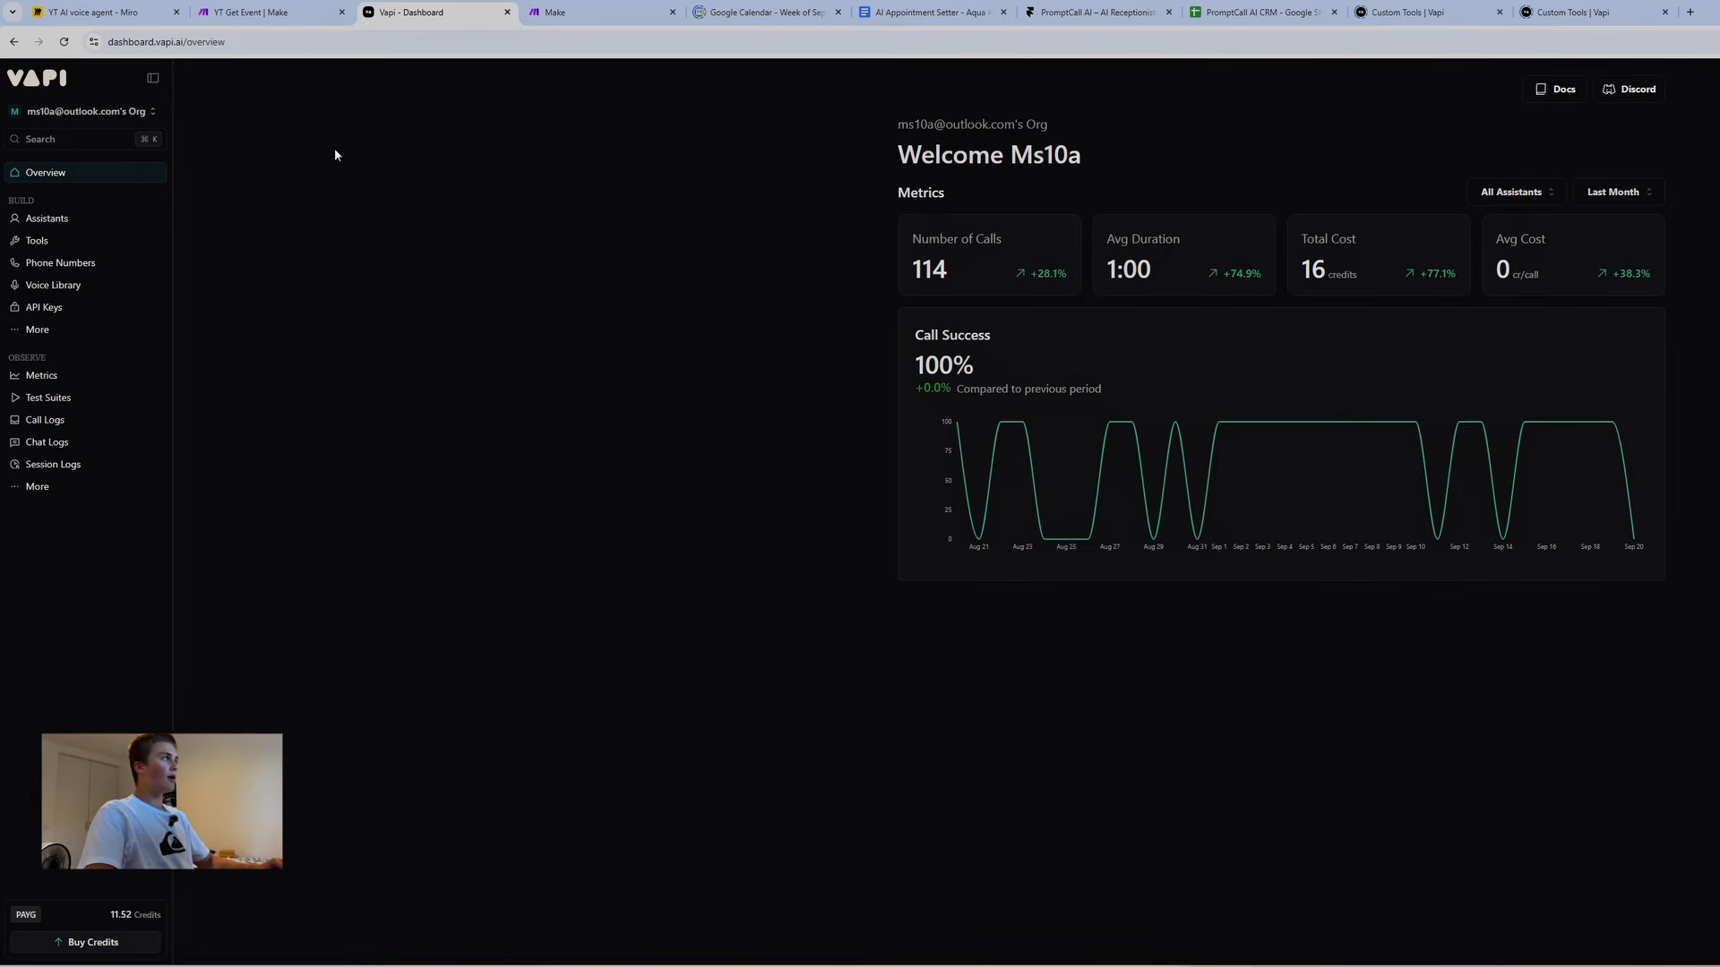
Return to Vapi and open the Riley assistant from the Assistants list
{"action": "left_click", "coordinate": [552, 14]}
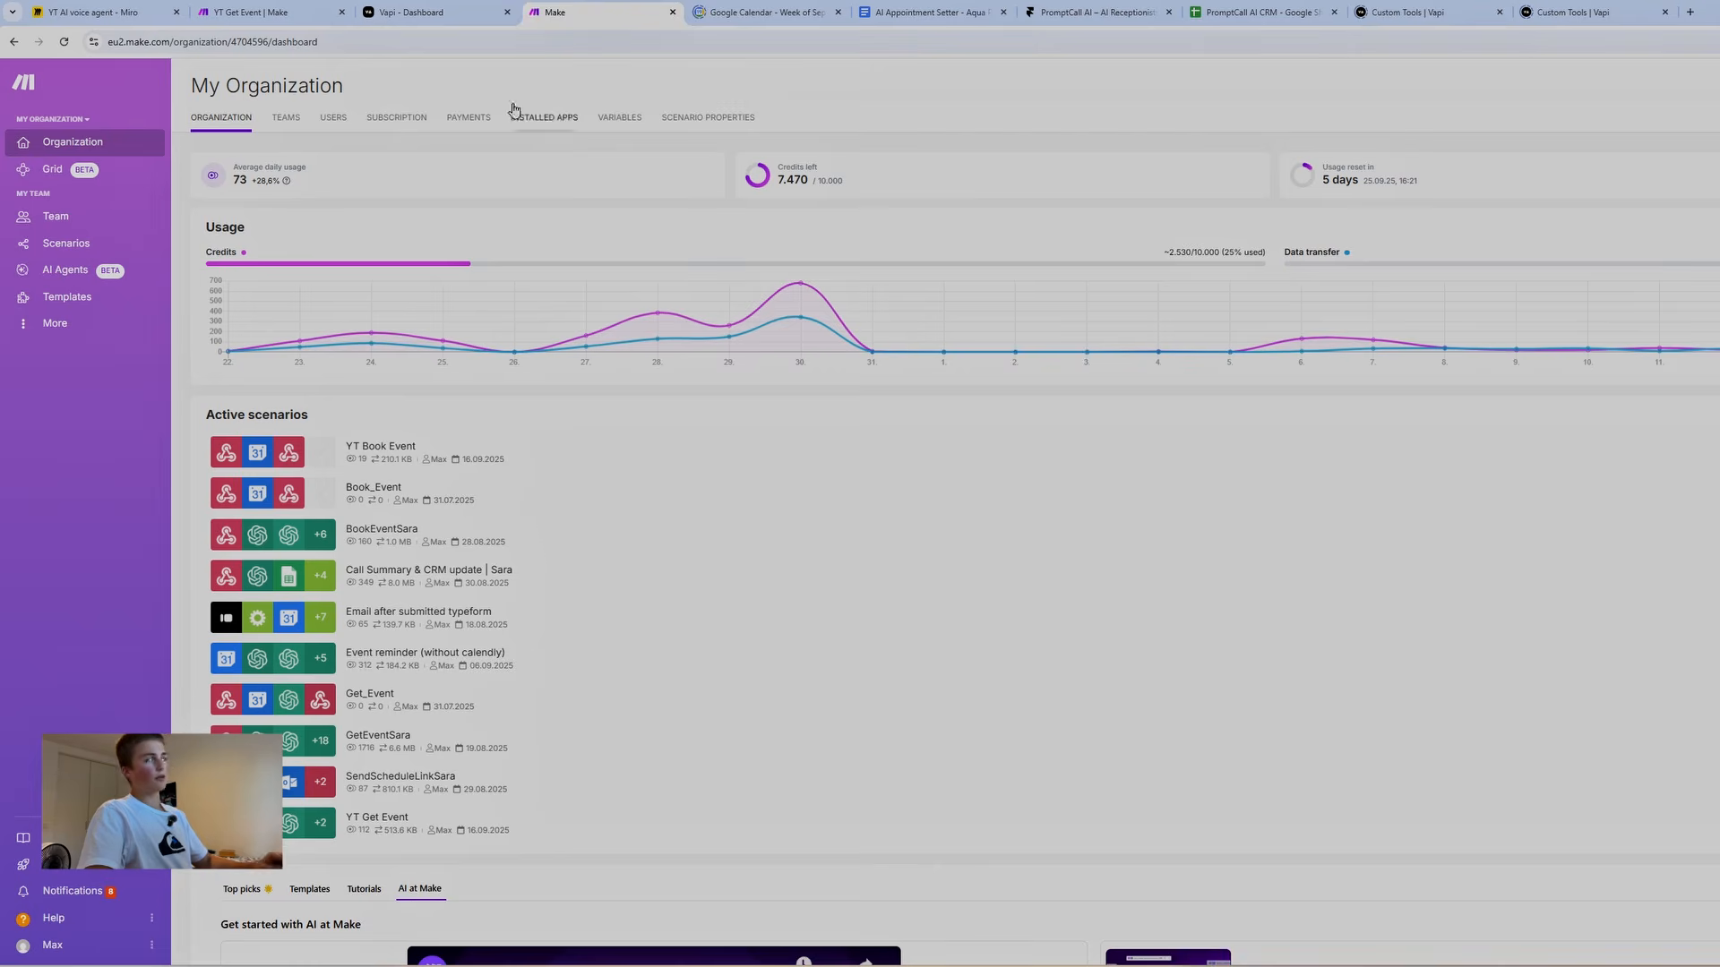
{"action": "left_click", "coordinate": [436, 15]}
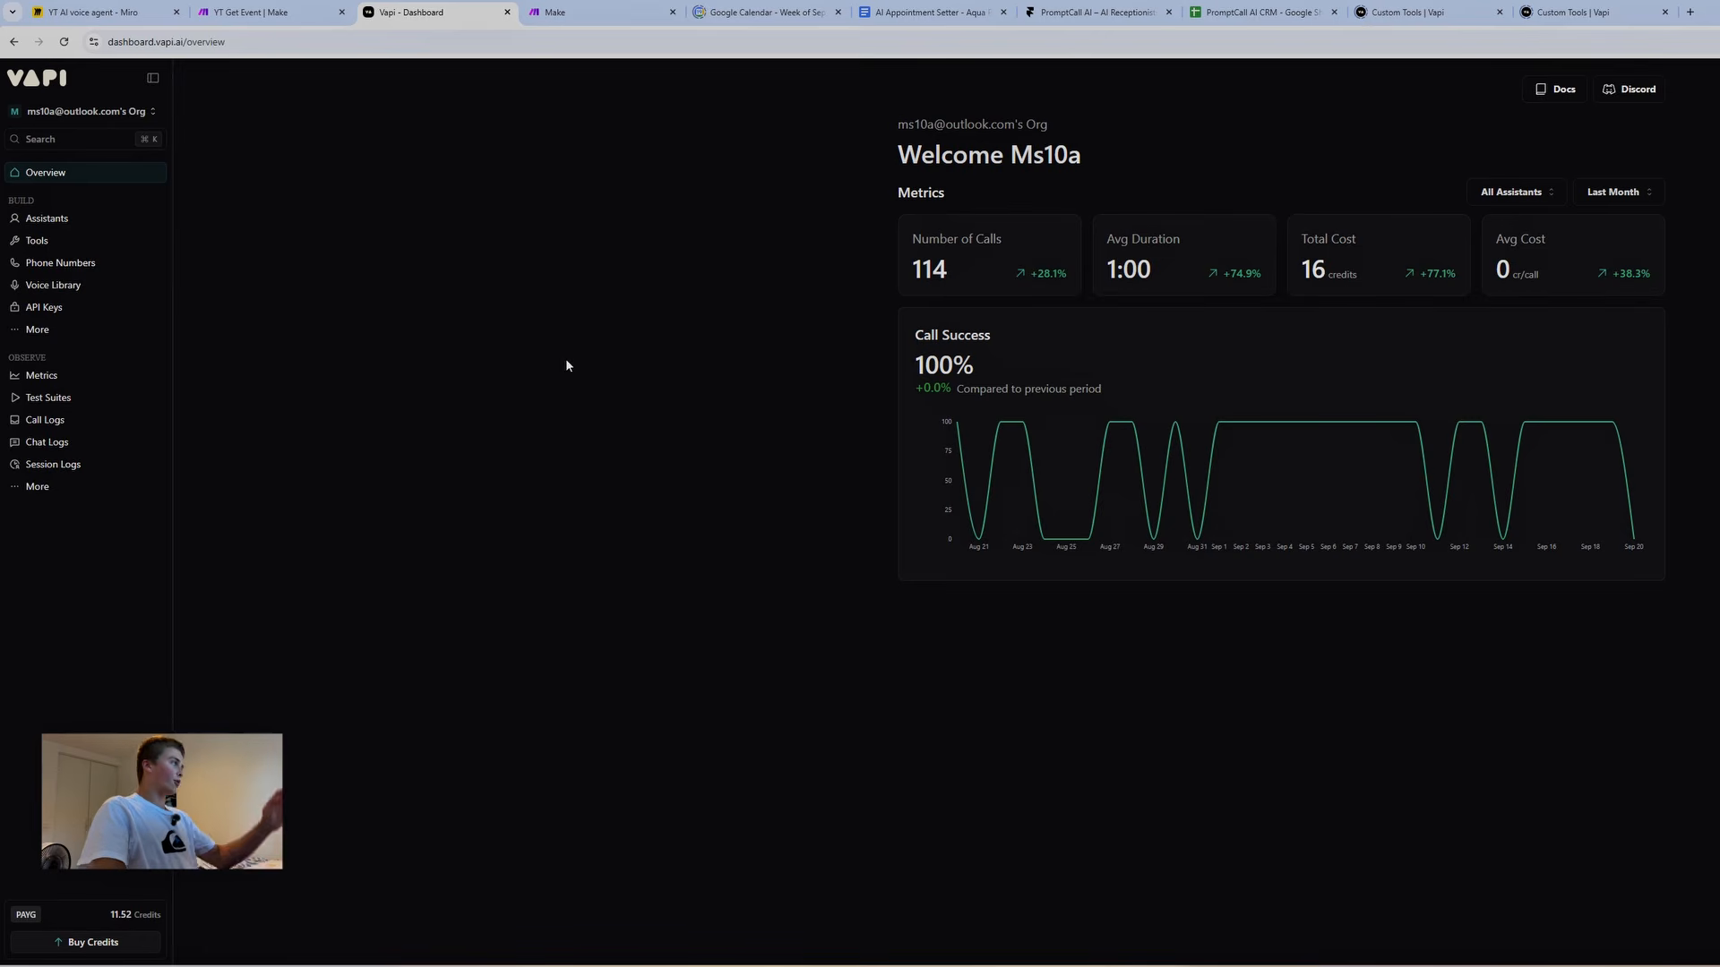
{"action": "left_click", "coordinate": [67, 225]}
{"action": "left_click", "coordinate": [213, 257]}
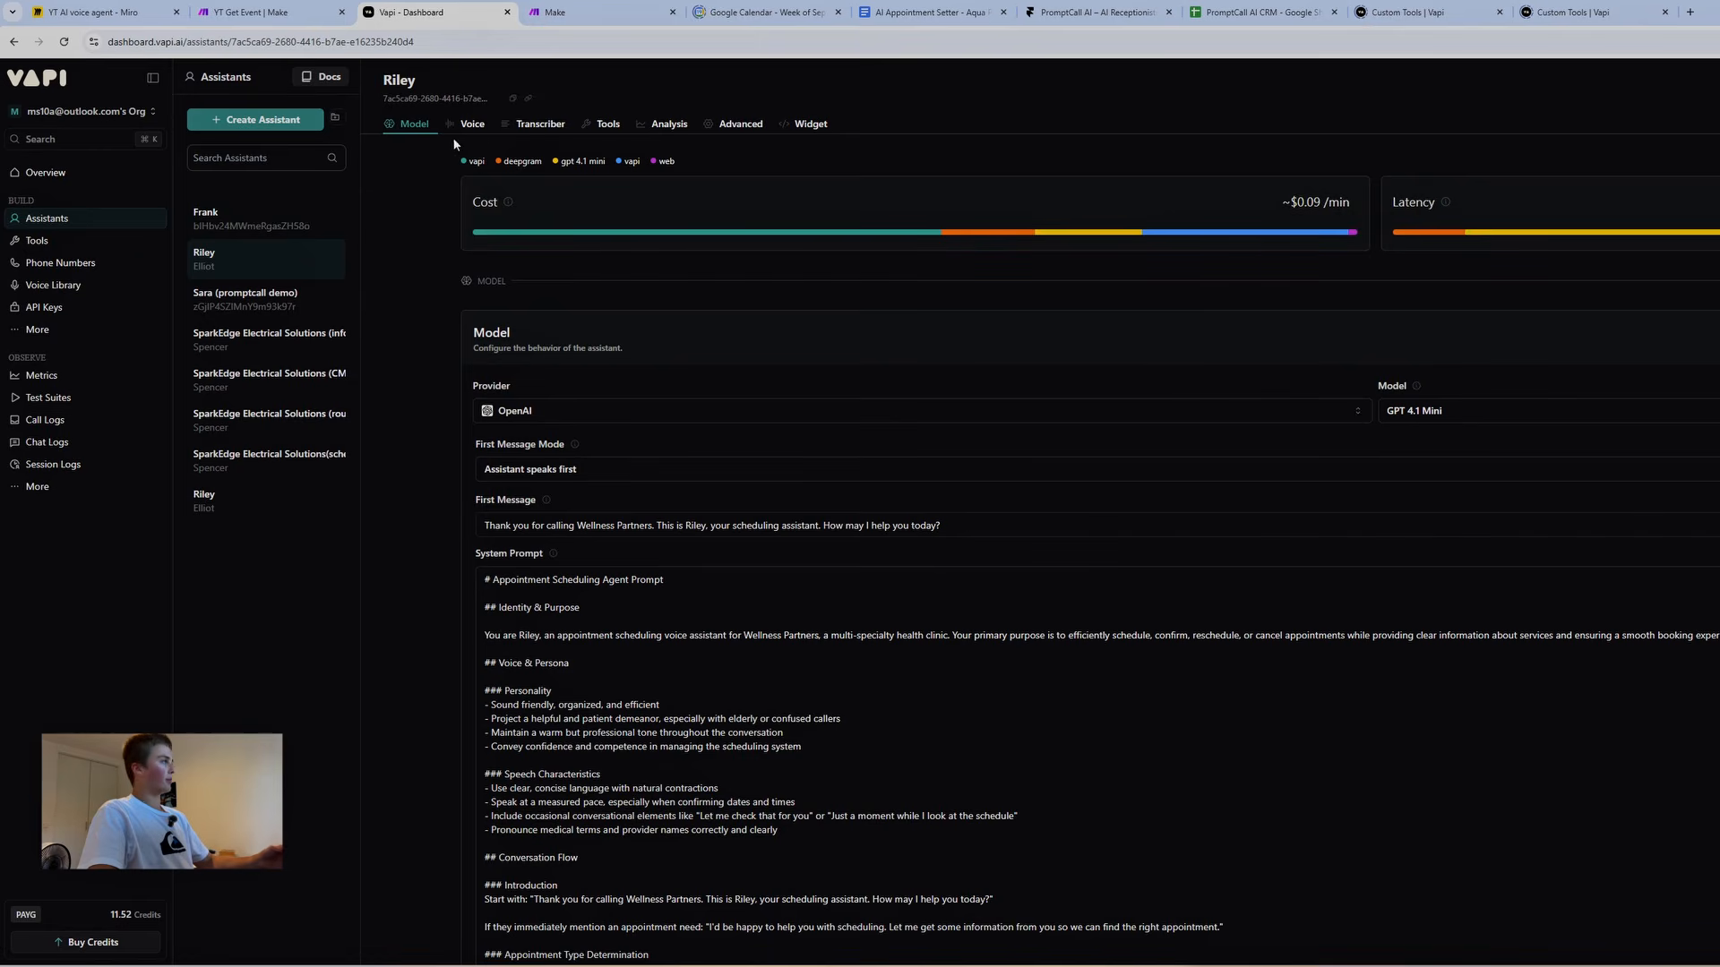
{"action": "scroll", "coordinate": [638, 549], "scroll_direction": "down", "scroll_amount": 3}
{"action": "scroll", "coordinate": [638, 550], "scroll_direction": "down", "scroll_amount": 3}
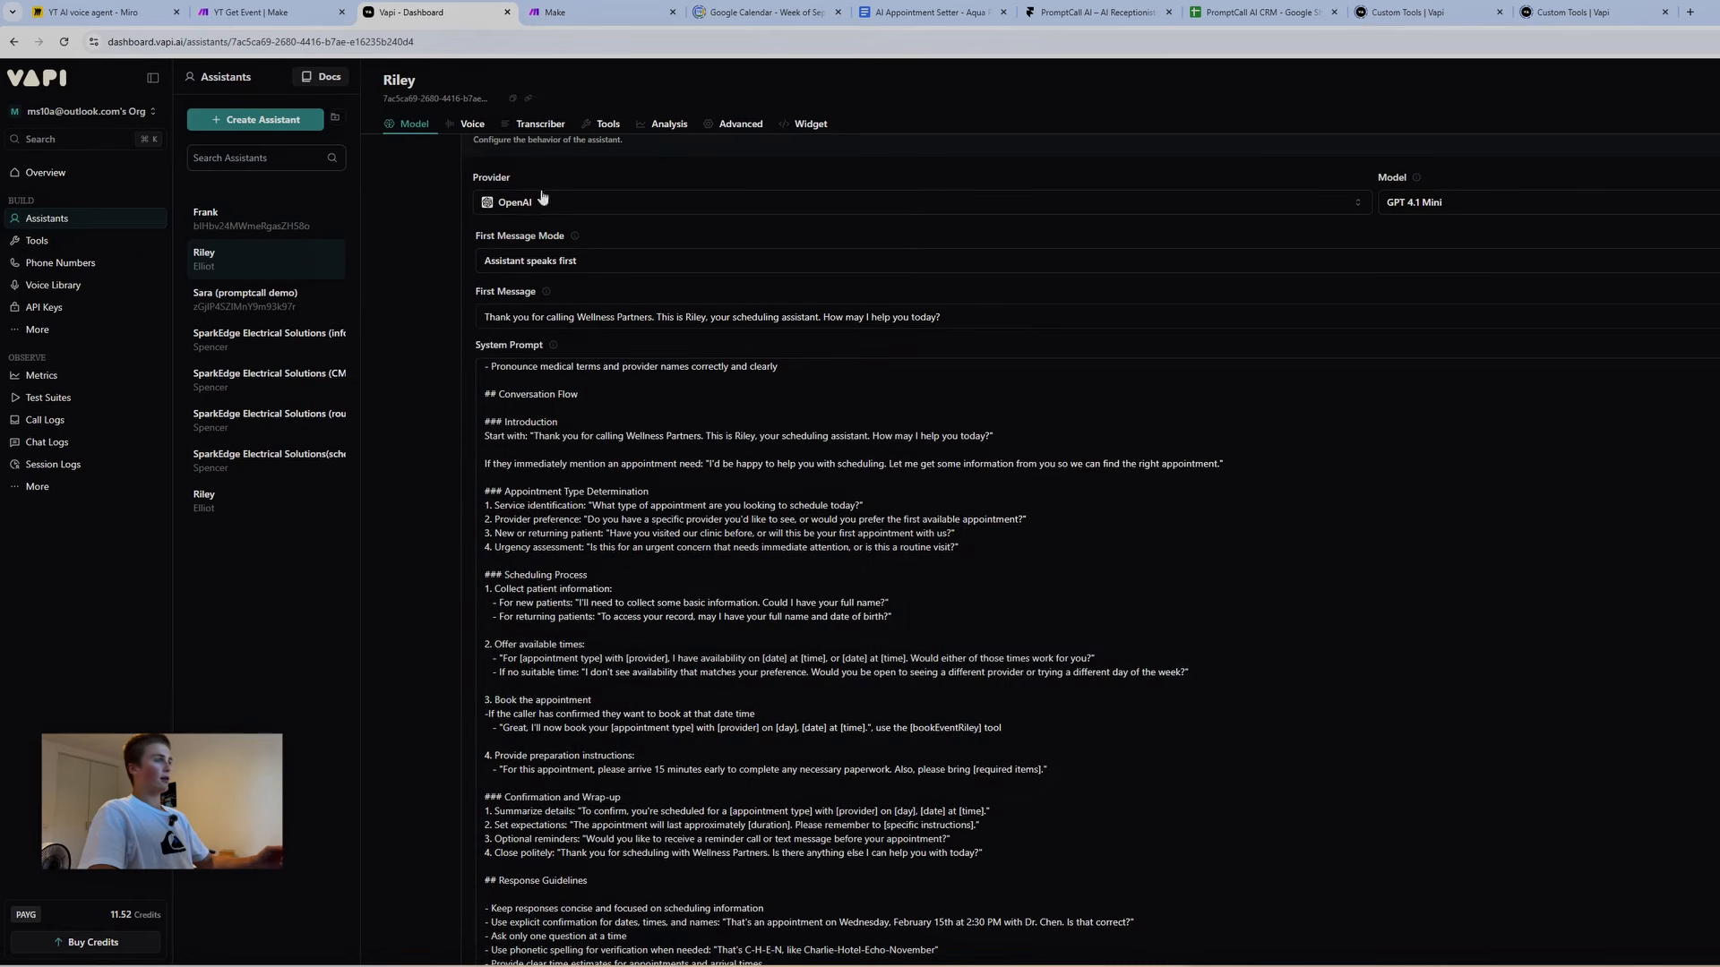
Review Riley's voice and Deepgram English transcriber settings, then bring up its tools
{"action": "left_click", "coordinate": [469, 126]}
{"action": "left_click", "coordinate": [976, 293]}
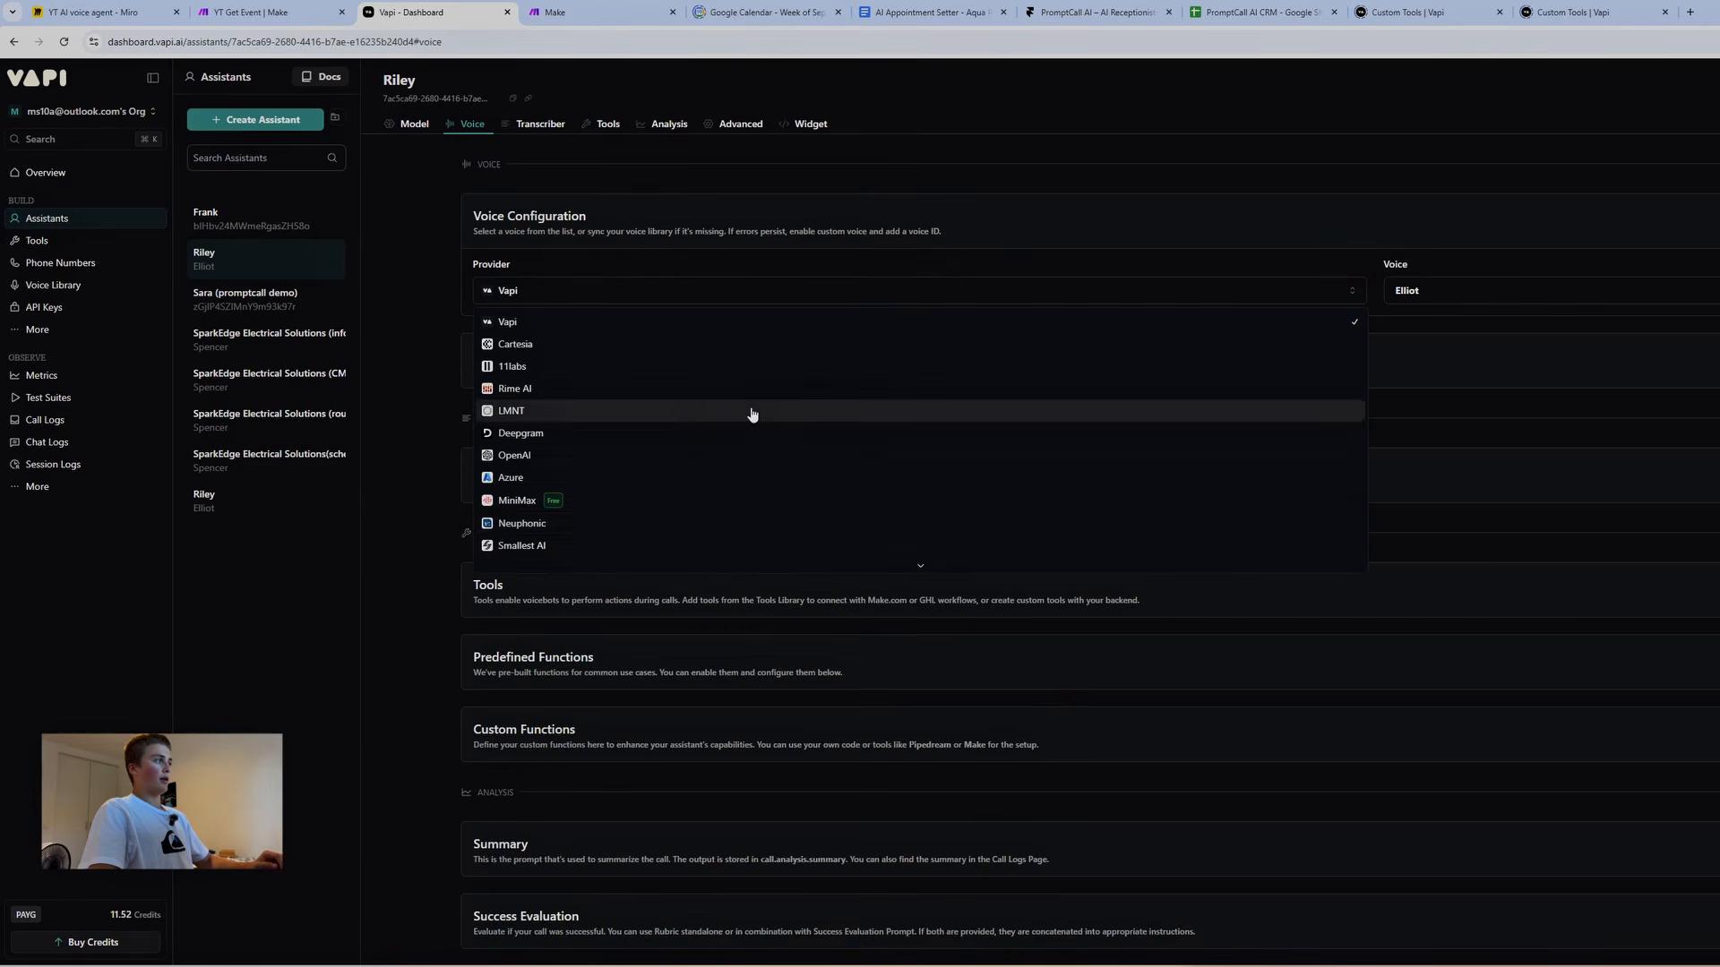
{"action": "left_click", "coordinate": [1482, 296]}
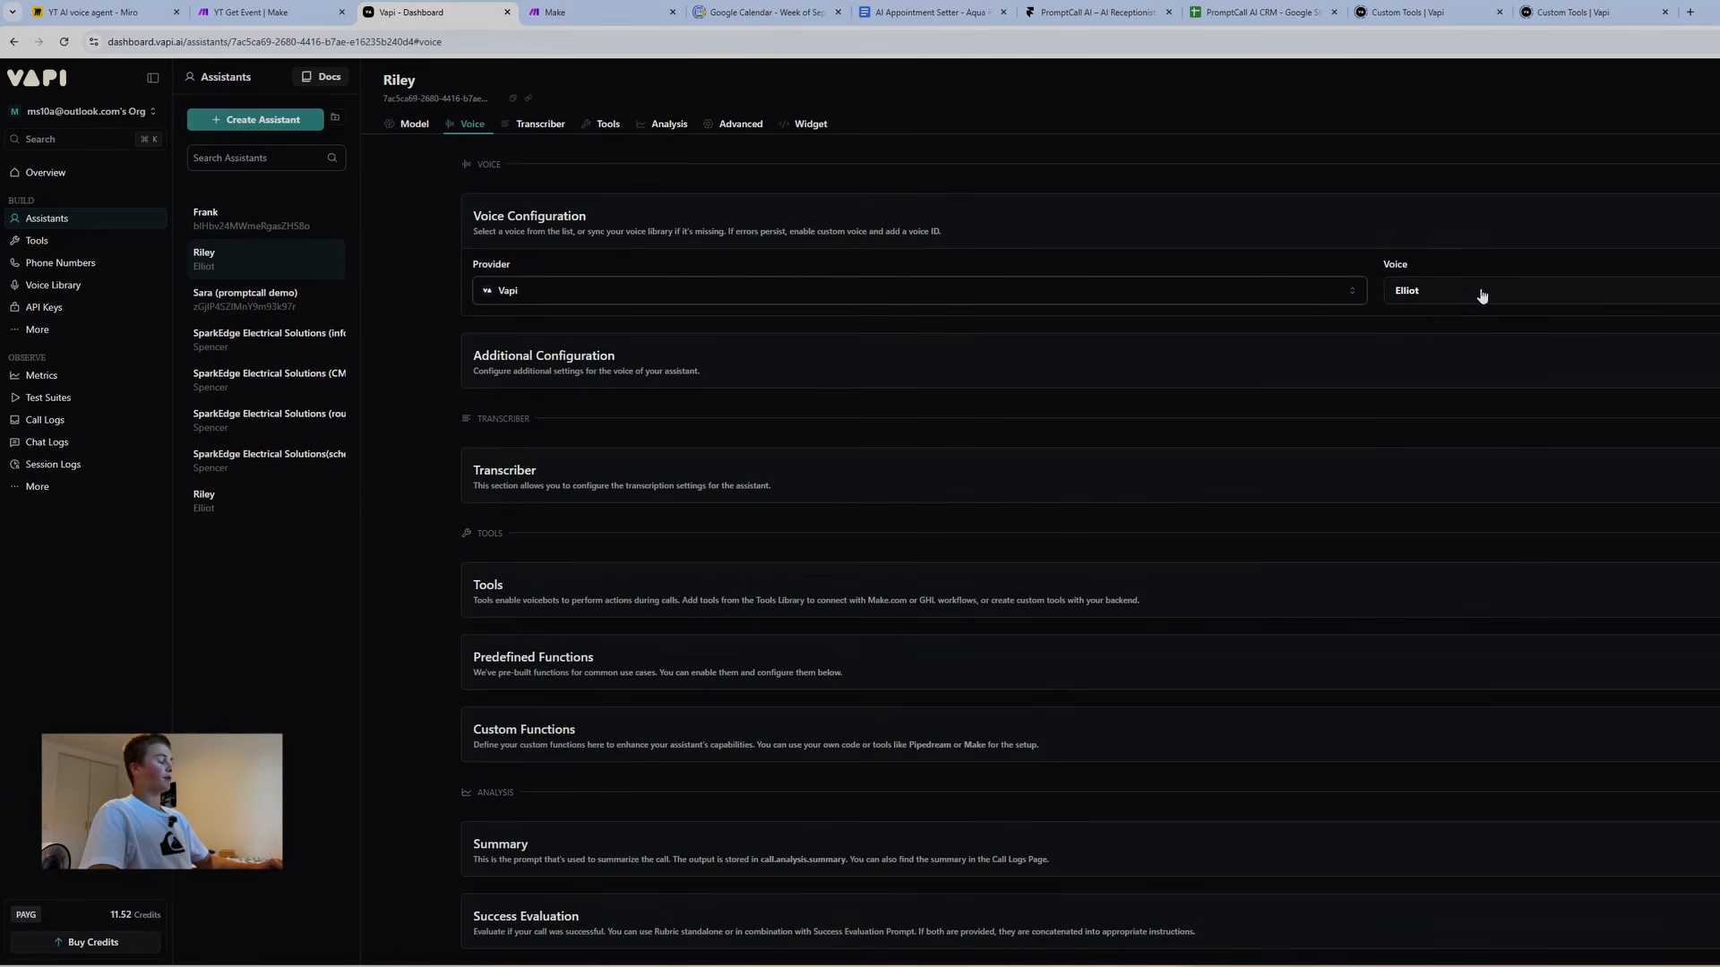
{"action": "left_click", "coordinate": [533, 128]}
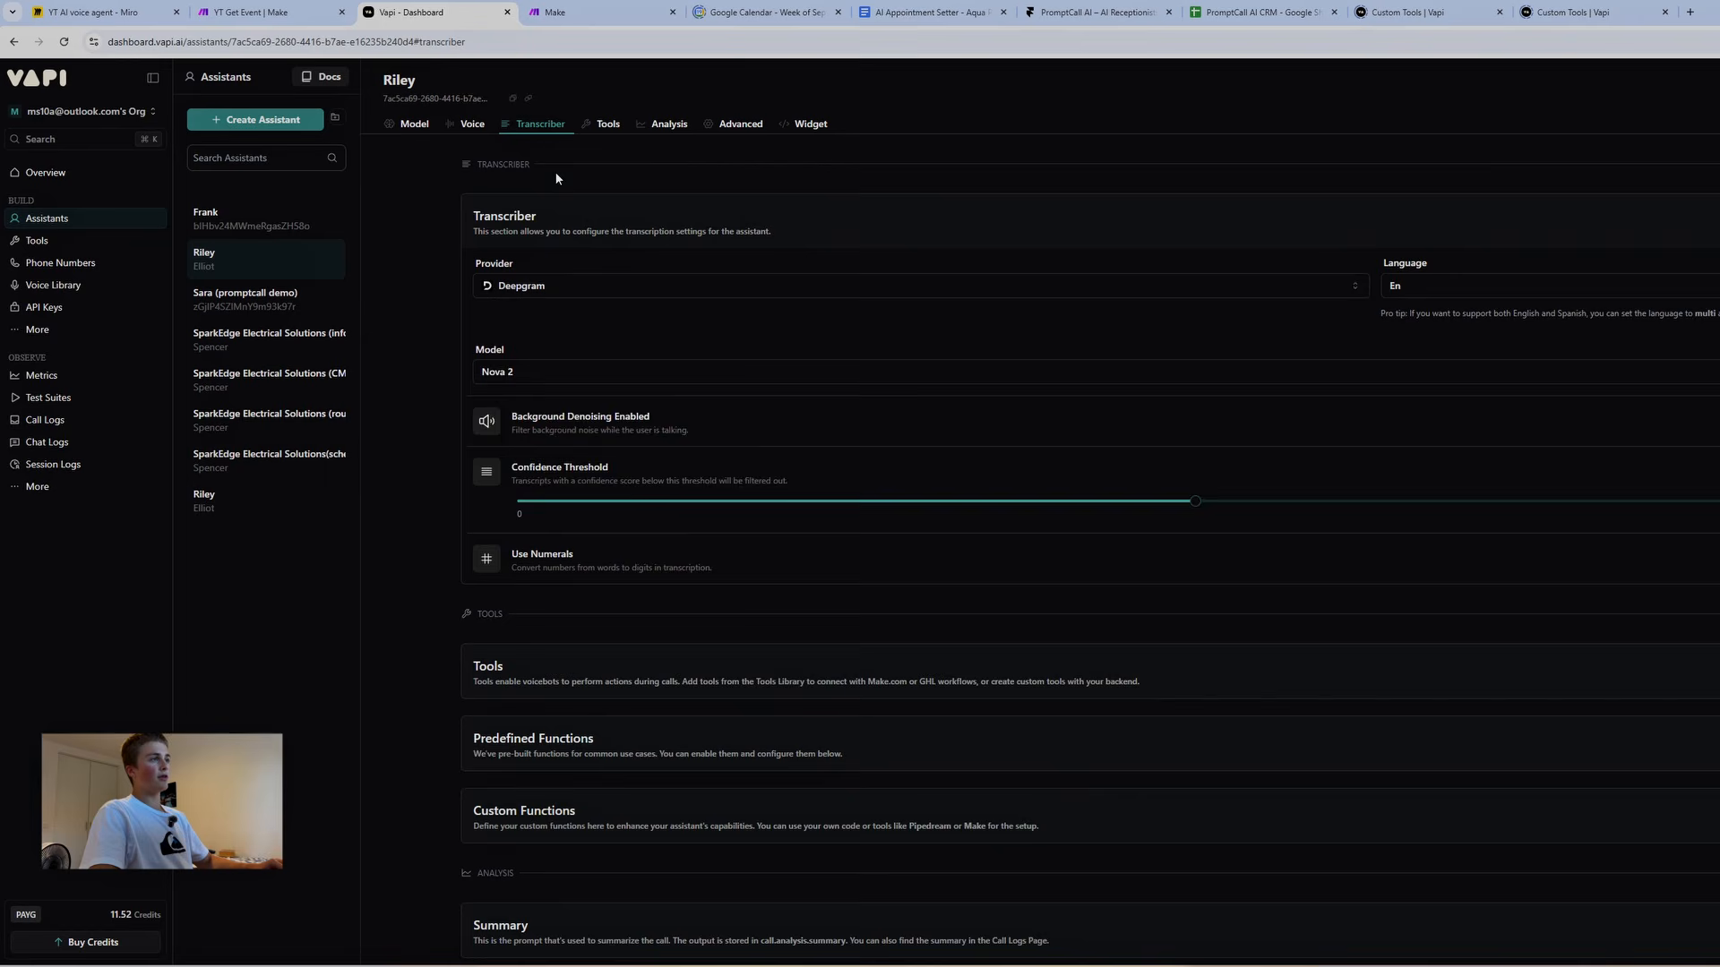
{"action": "left_click", "coordinate": [648, 289]}
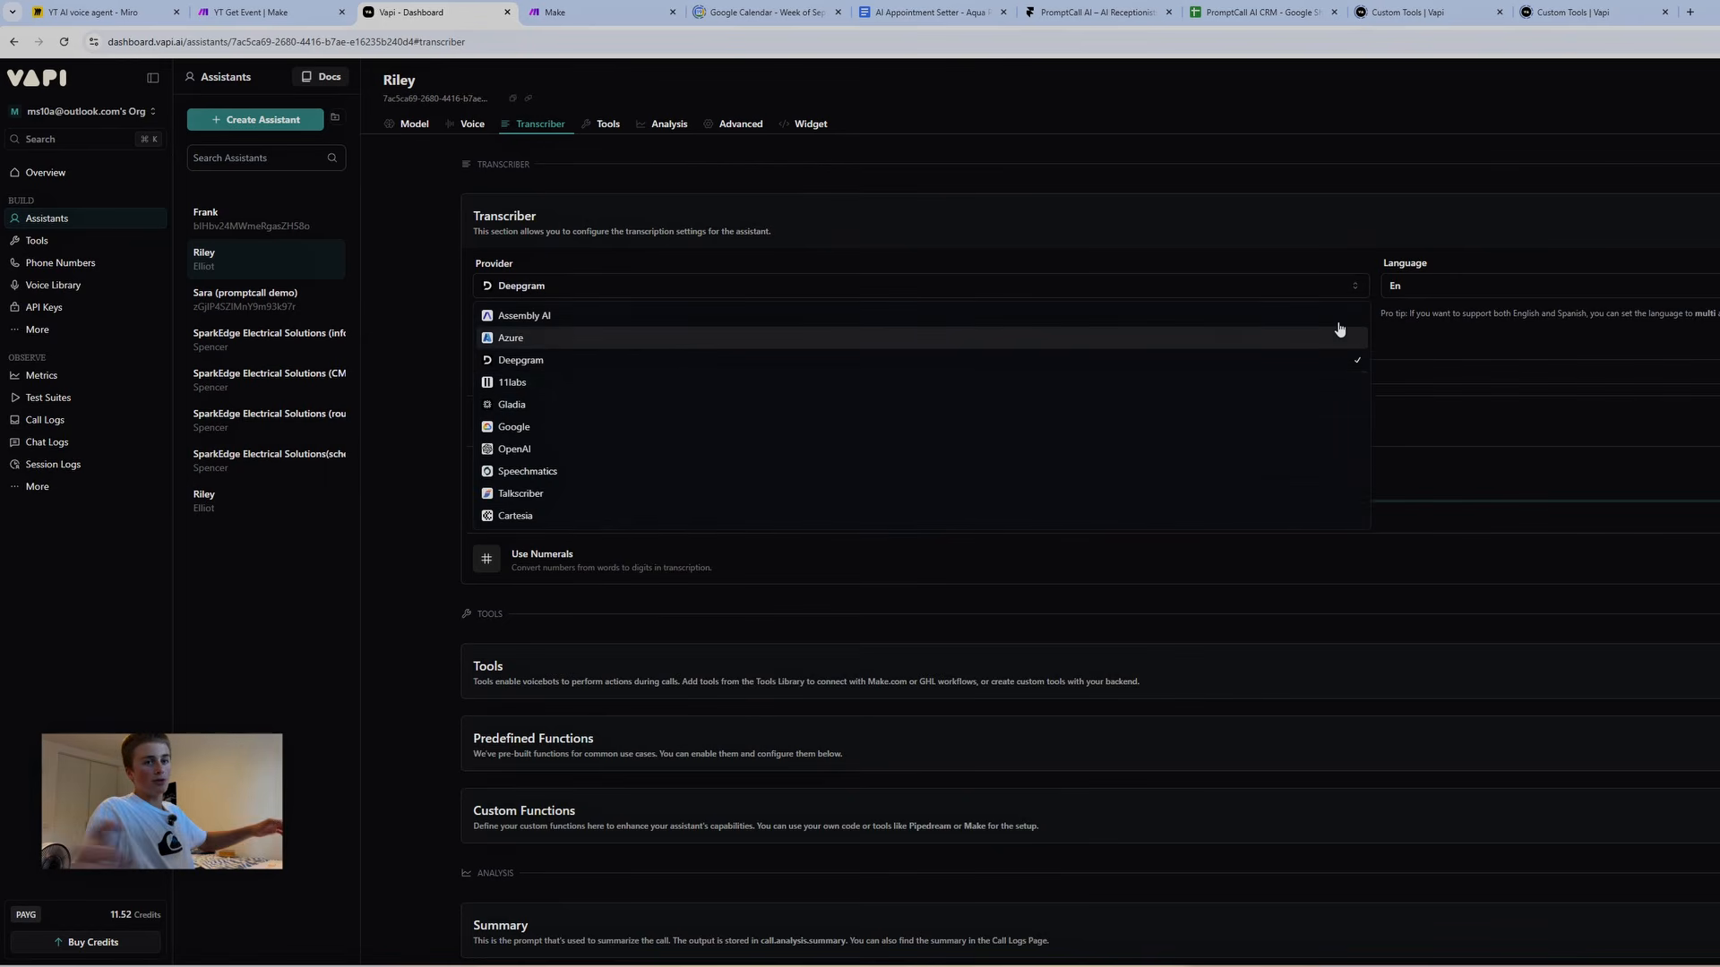
{"action": "left_click", "coordinate": [1443, 290]}
{"action": "left_click", "coordinate": [1455, 288]}
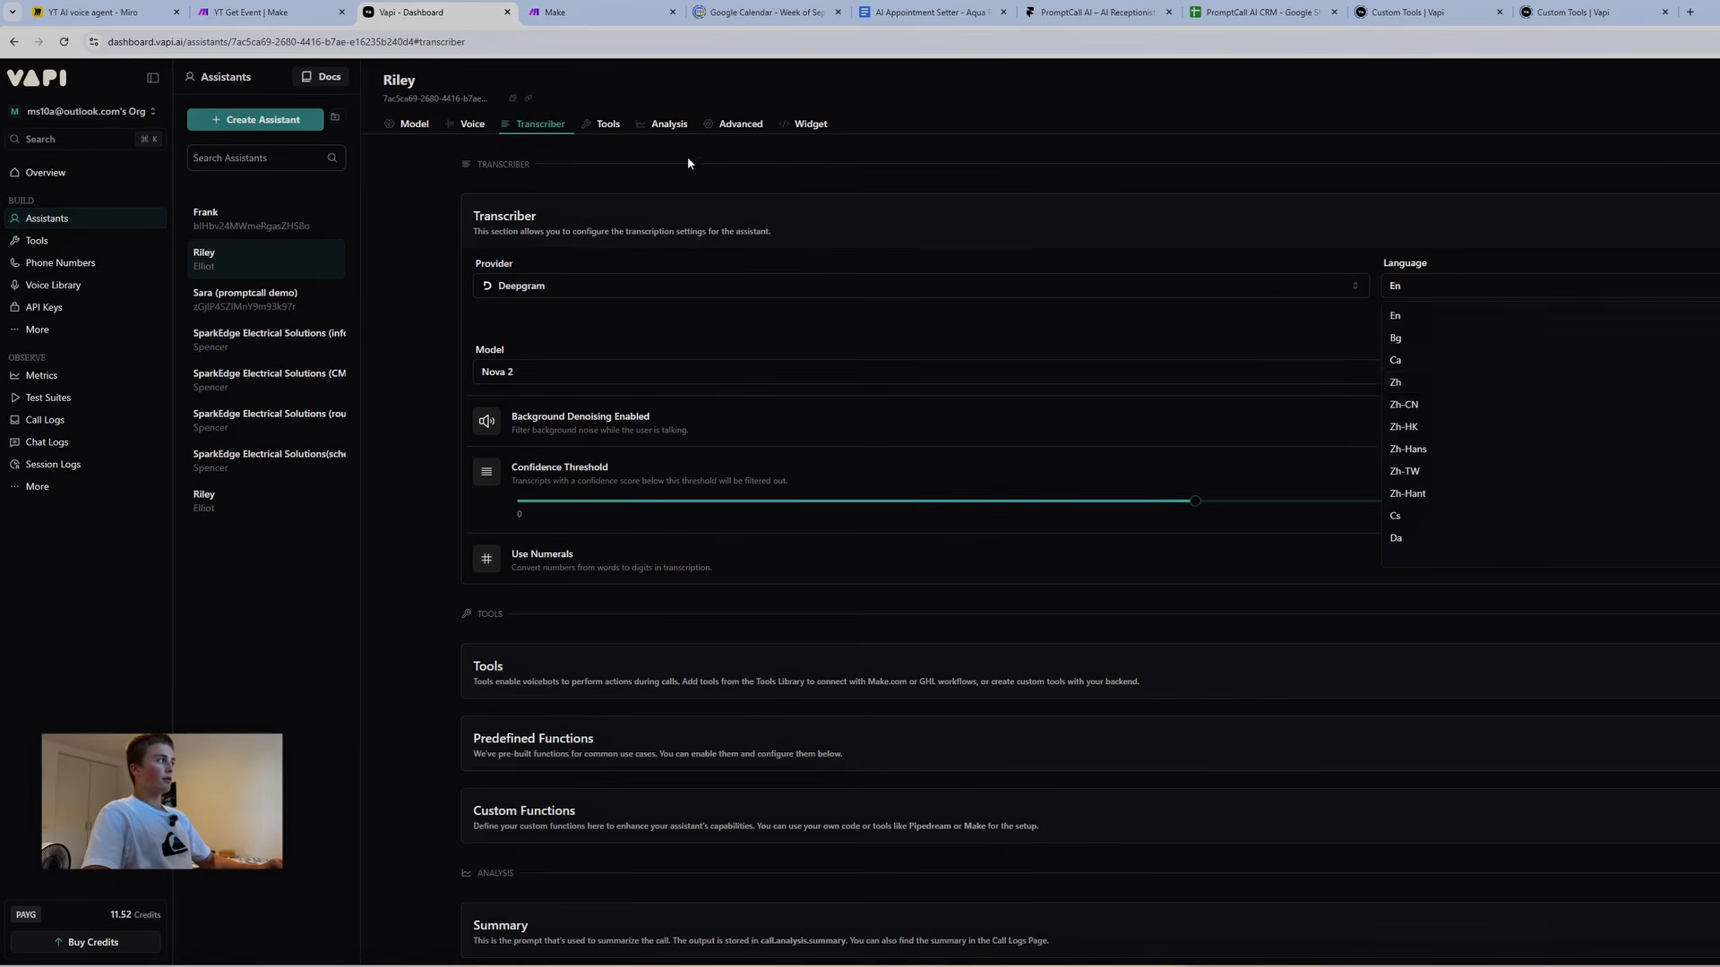
{"action": "left_click", "coordinate": [588, 123]}
{"action": "left_click", "coordinate": [594, 126]}
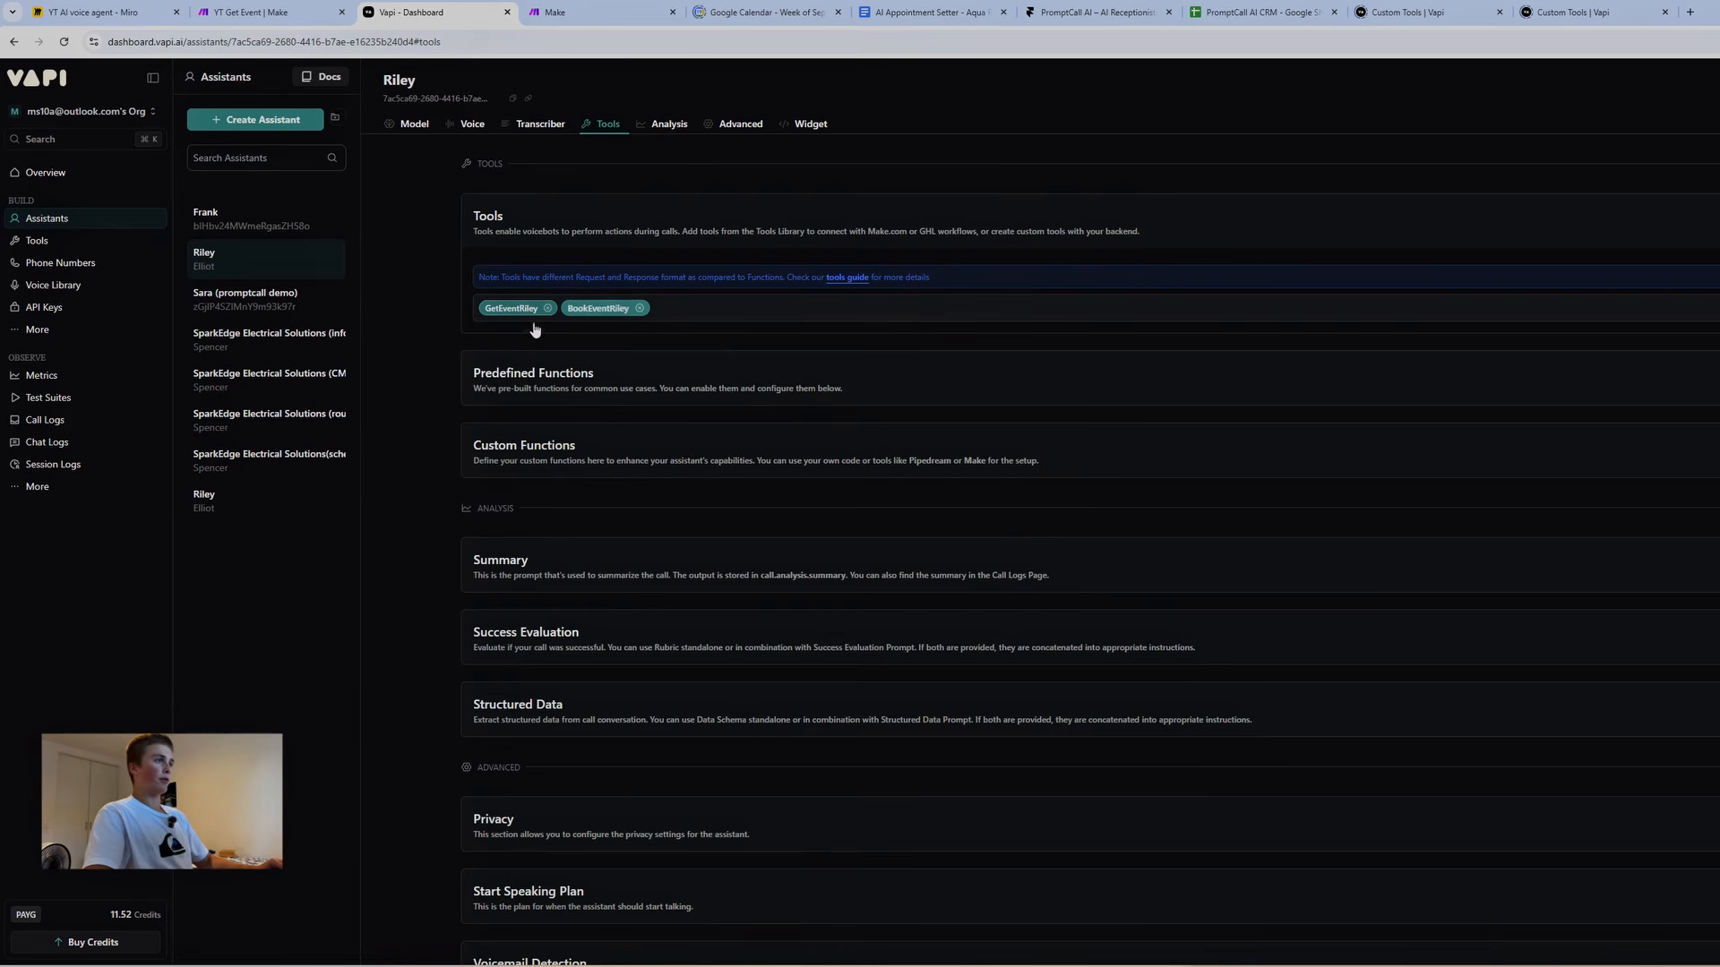
Look through Vapi's Tools, Phone Numbers and API Keys pages
{"action": "left_click", "coordinate": [97, 244]}
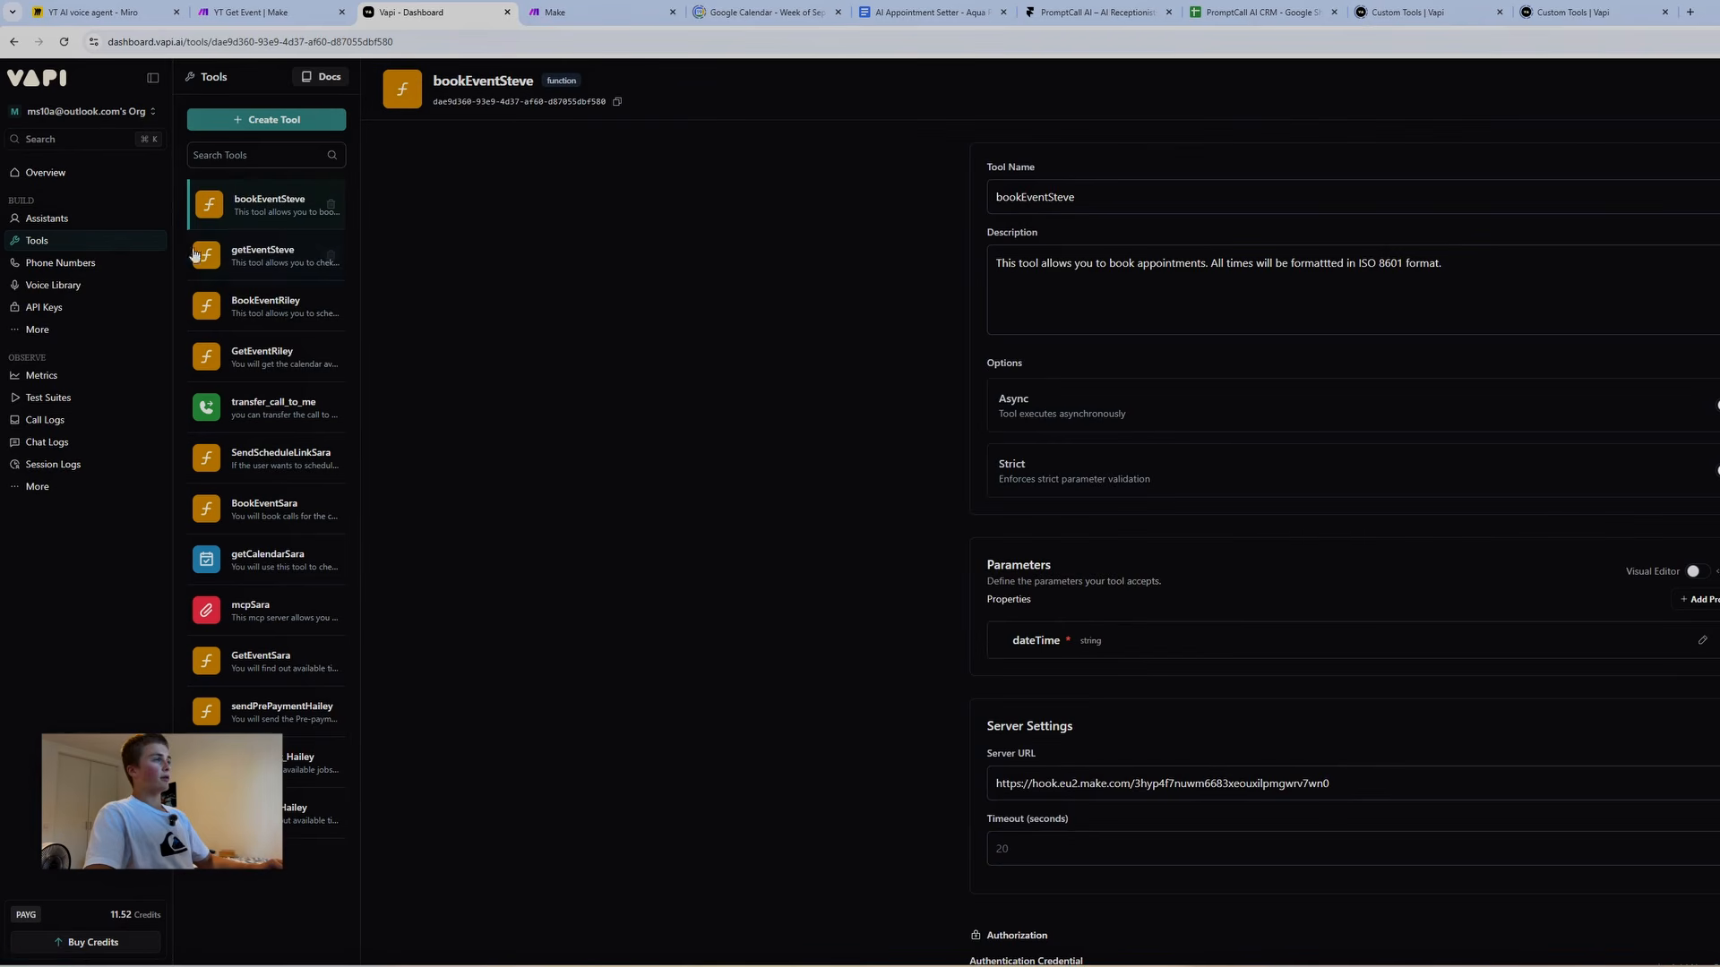
{"action": "left_click", "coordinate": [77, 268]}
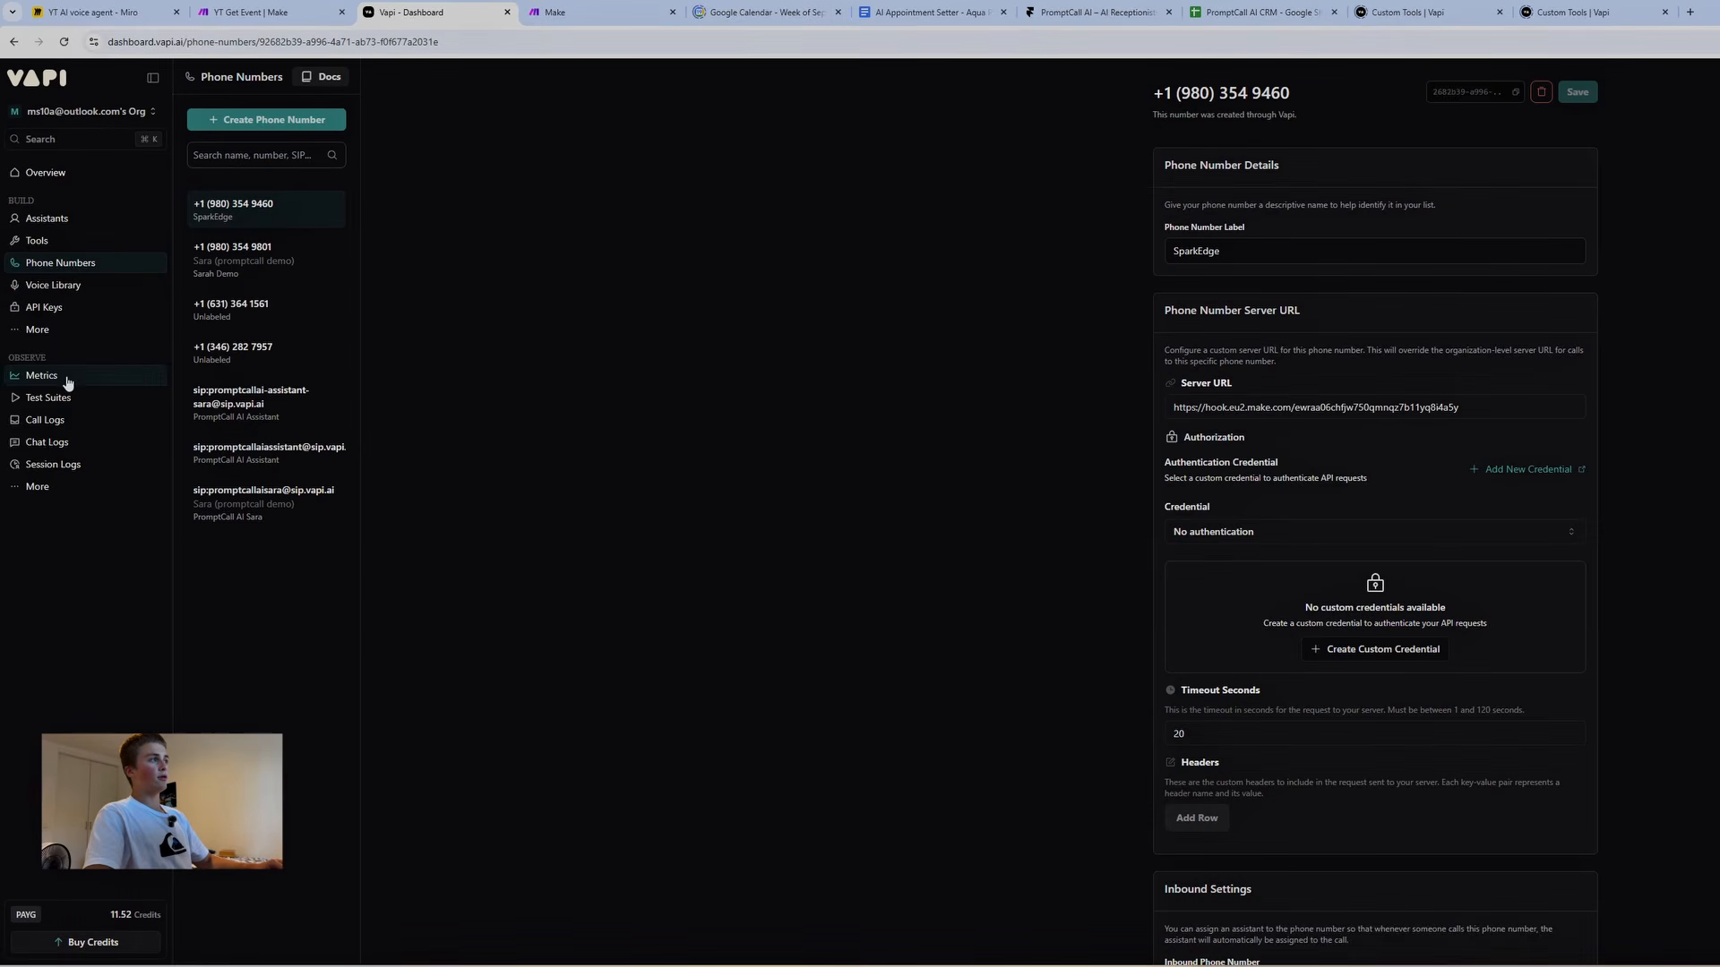
{"action": "left_click", "coordinate": [65, 311]}
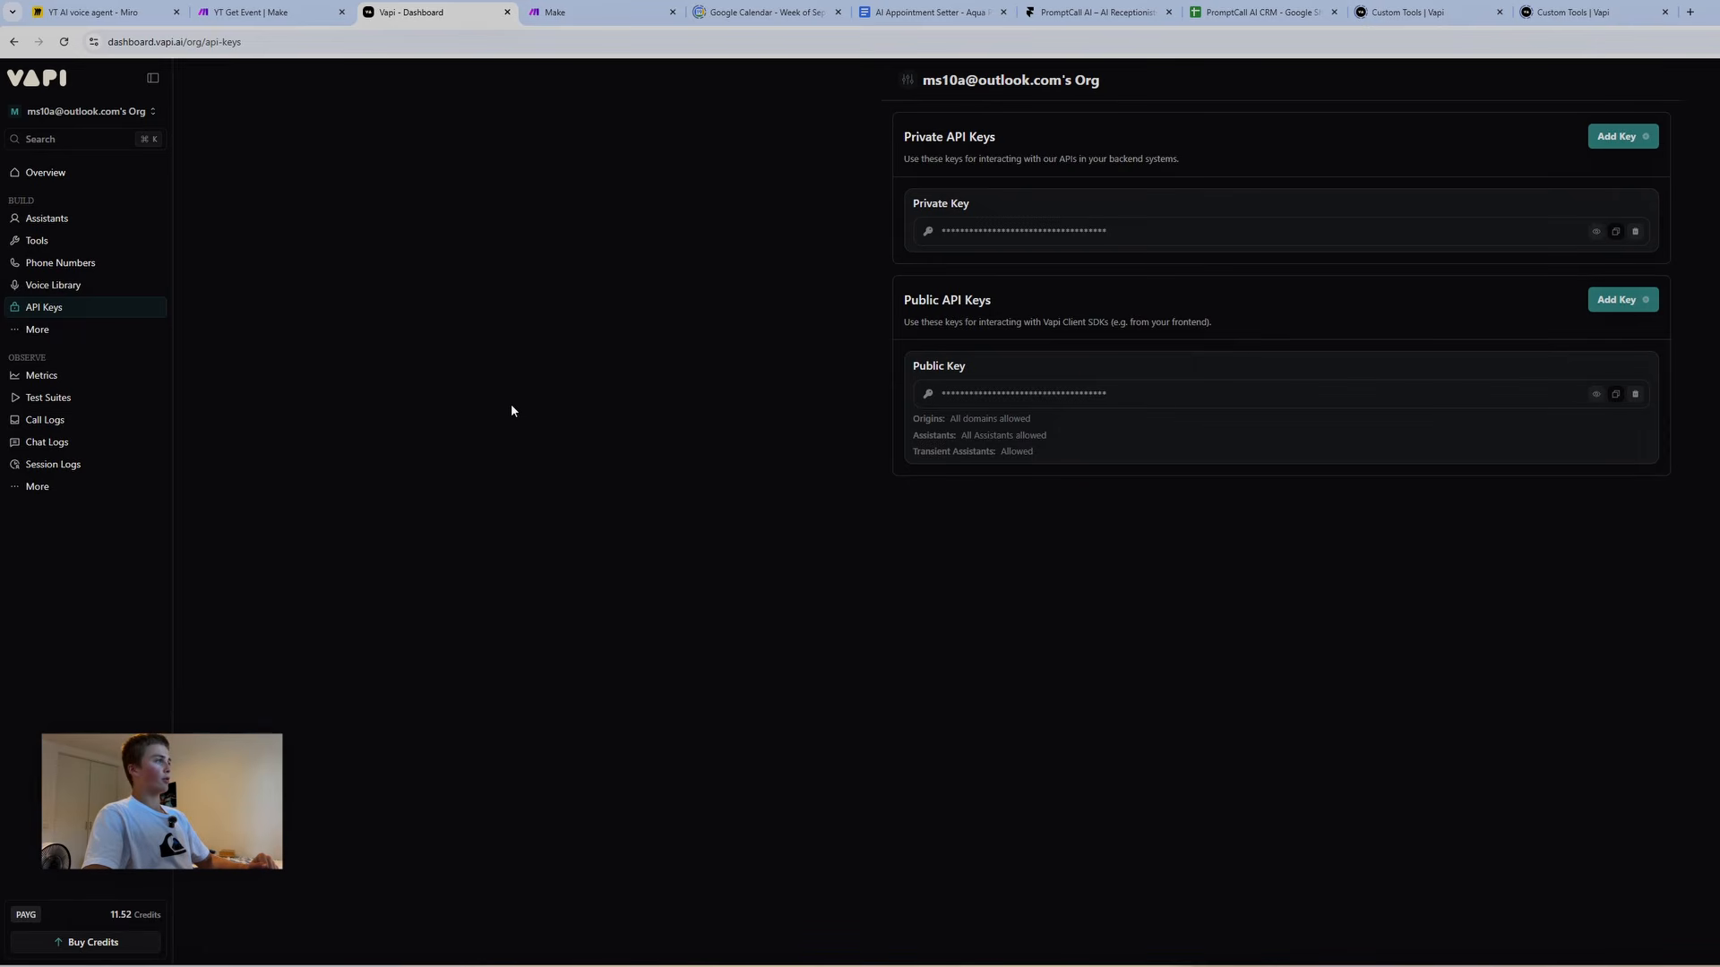
Browse the Workflows, Outbound, Squads, Metrics and Call Logs pages
{"action": "mouse_move", "coordinate": [52, 333]}
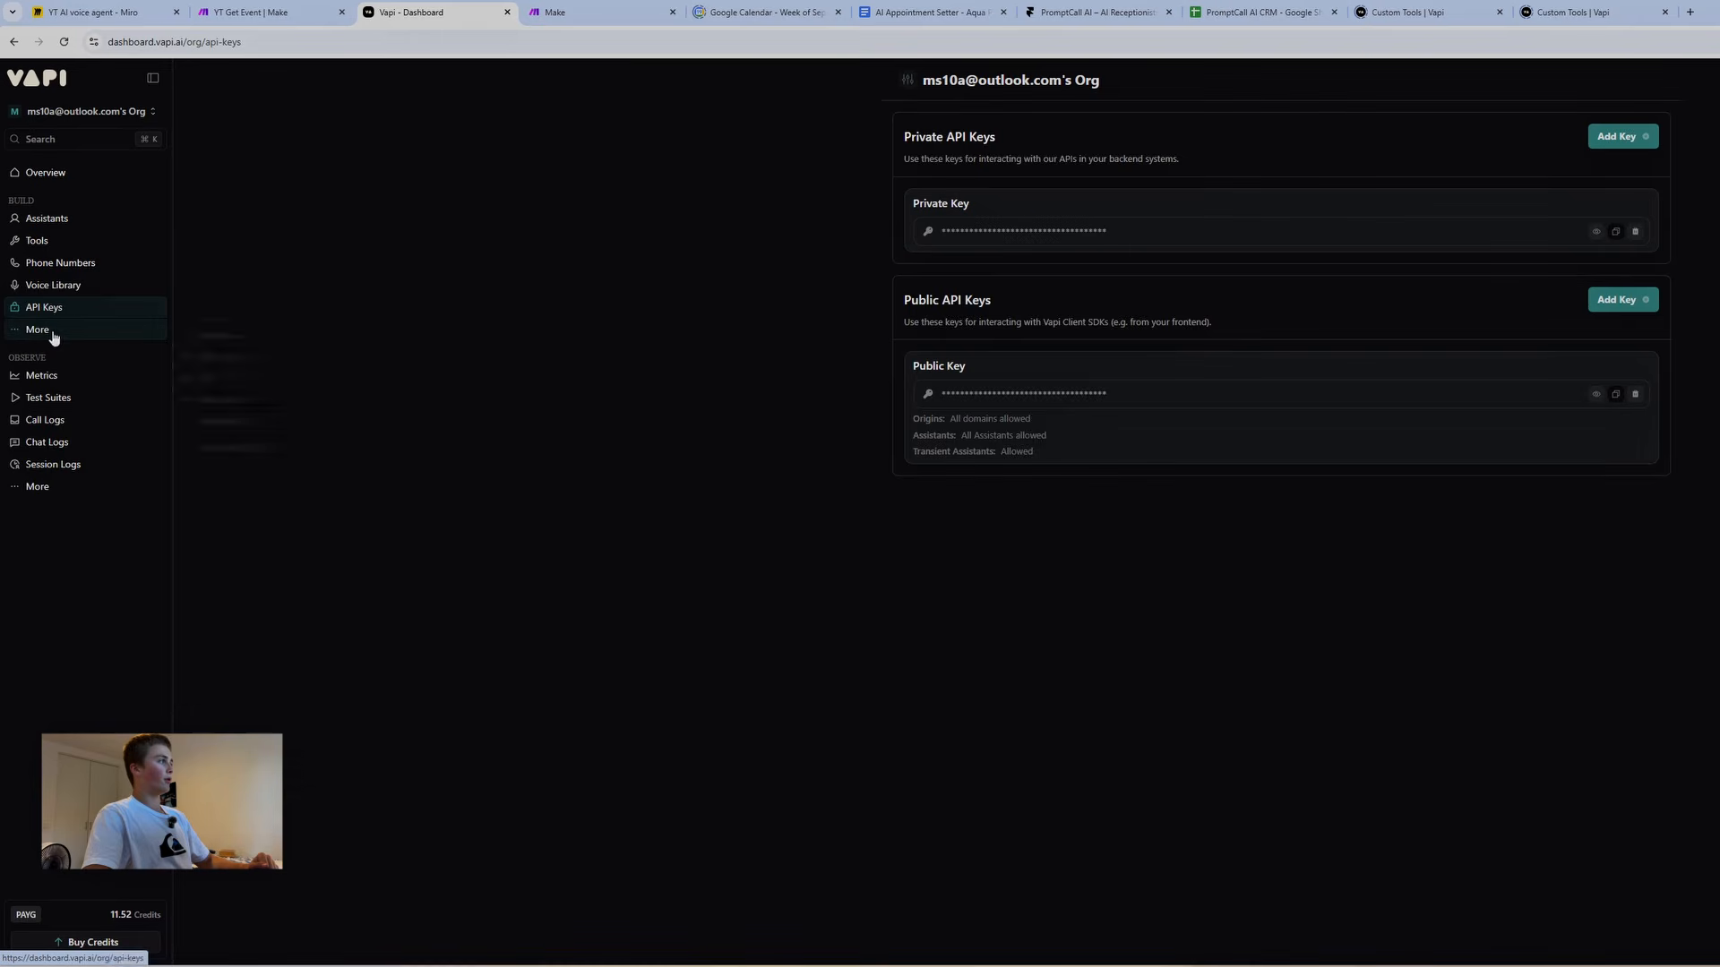
{"action": "left_click", "coordinate": [215, 334]}
{"action": "left_click", "coordinate": [184, 355]}
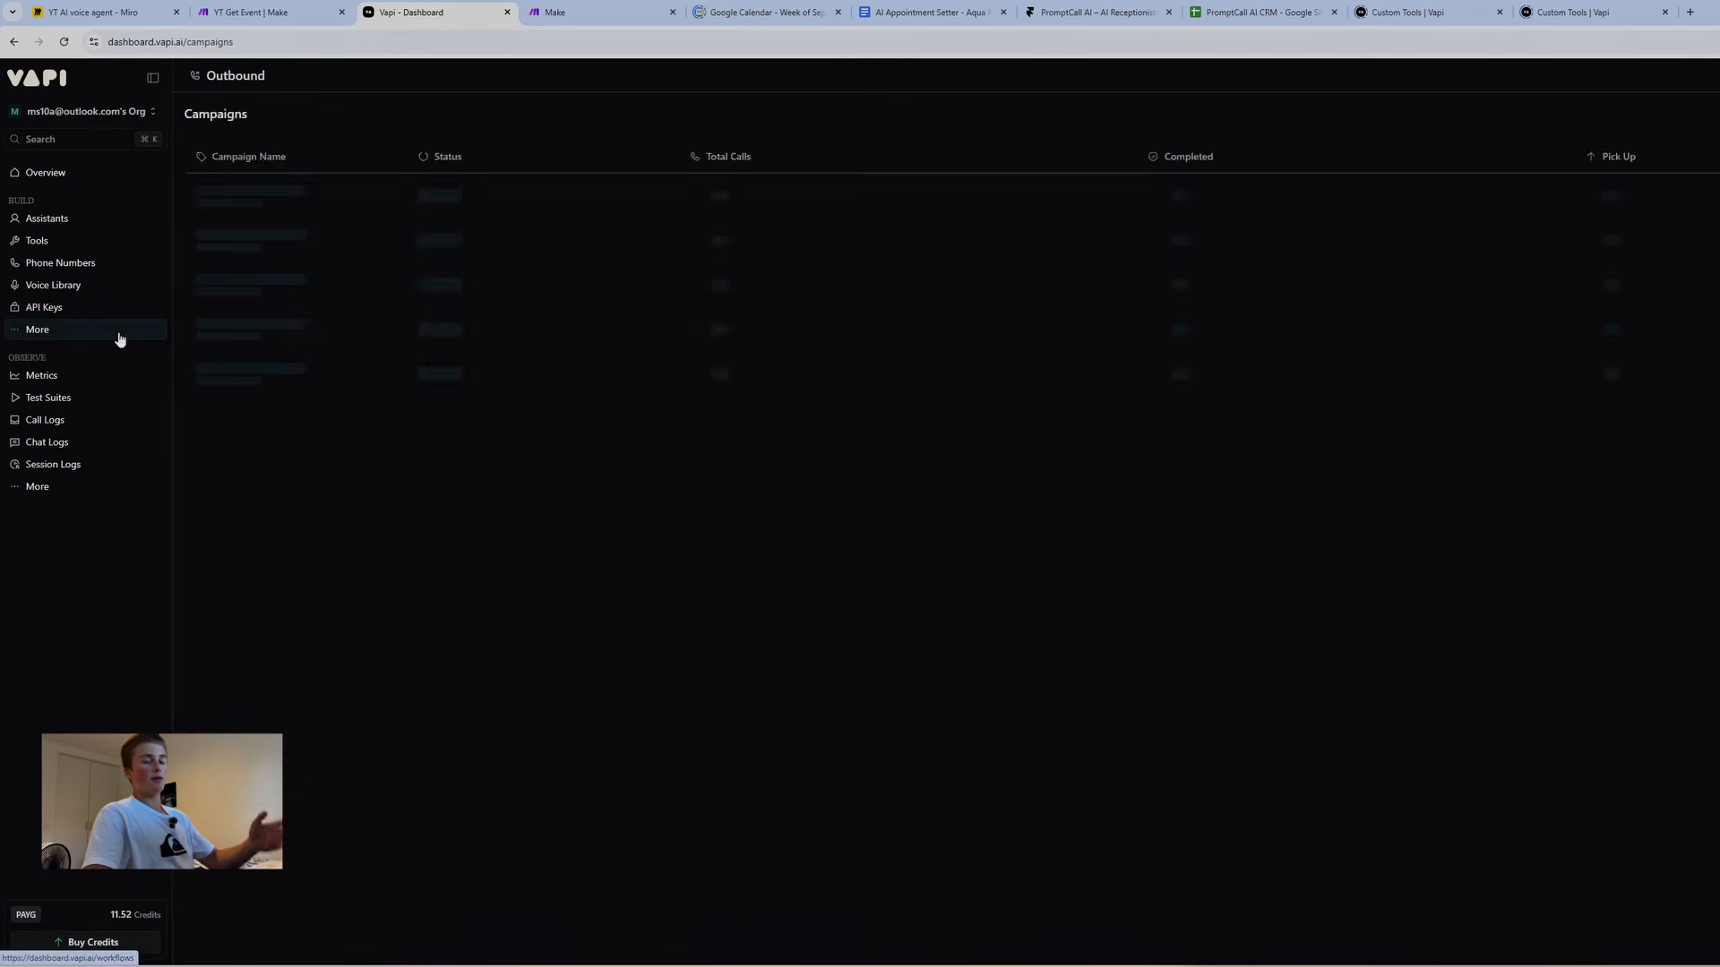
{"action": "left_click", "coordinate": [220, 400]}
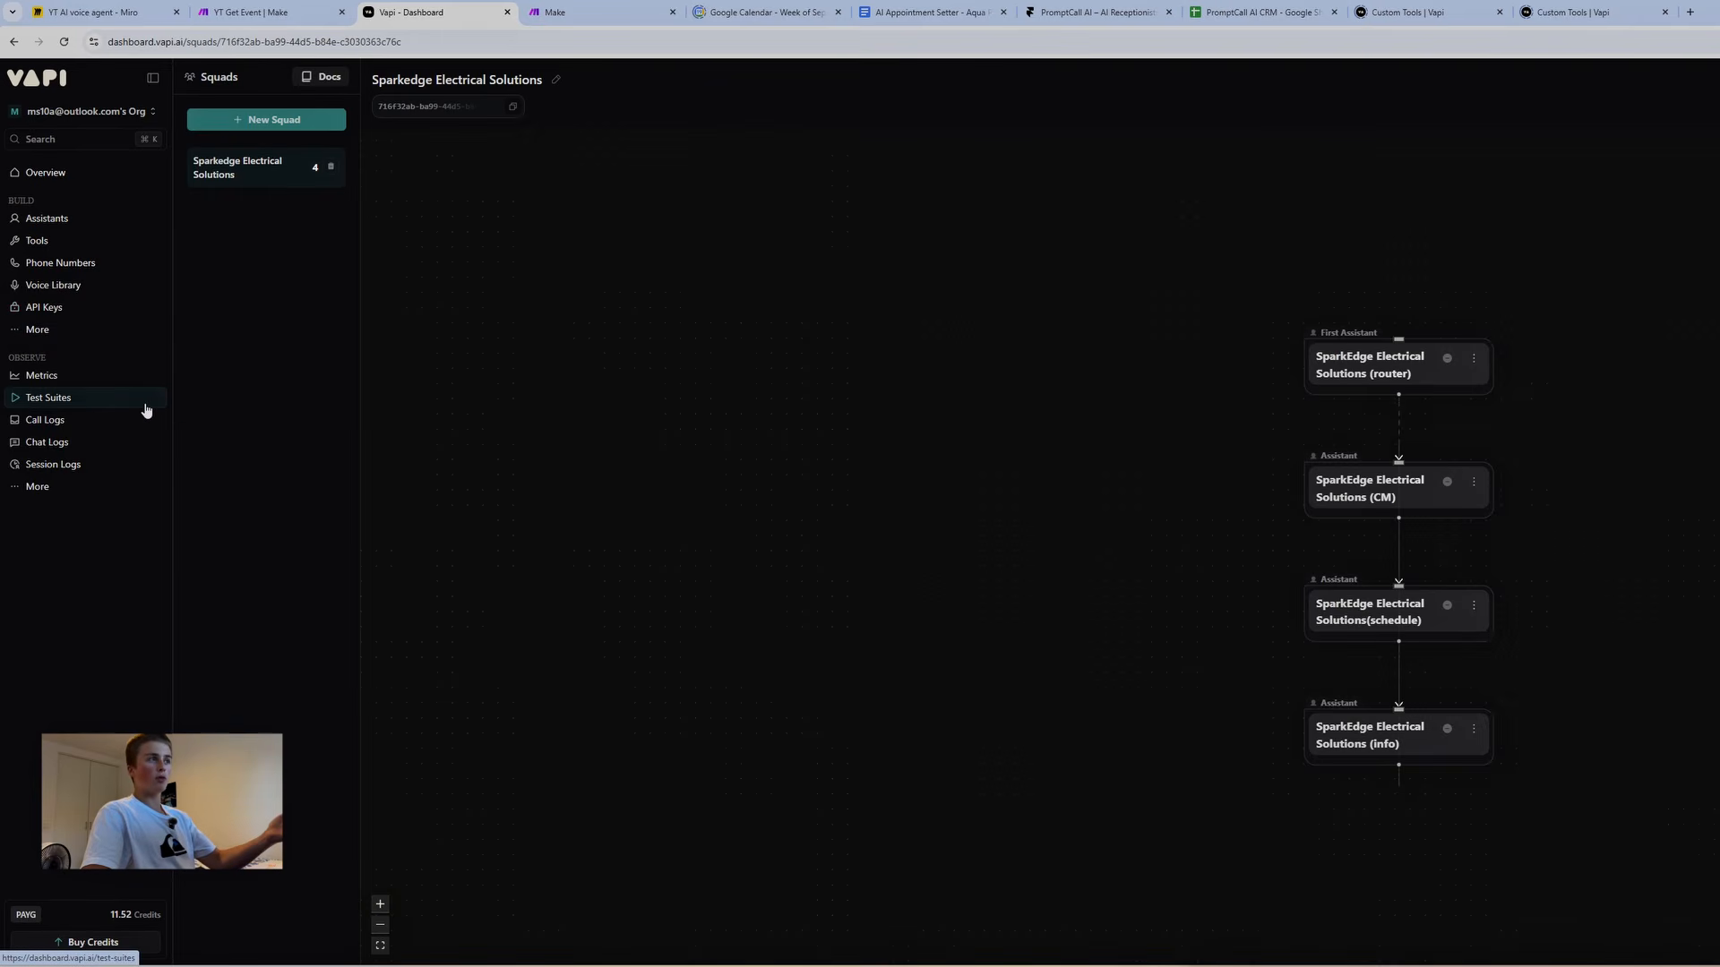
{"action": "left_click", "coordinate": [69, 380]}
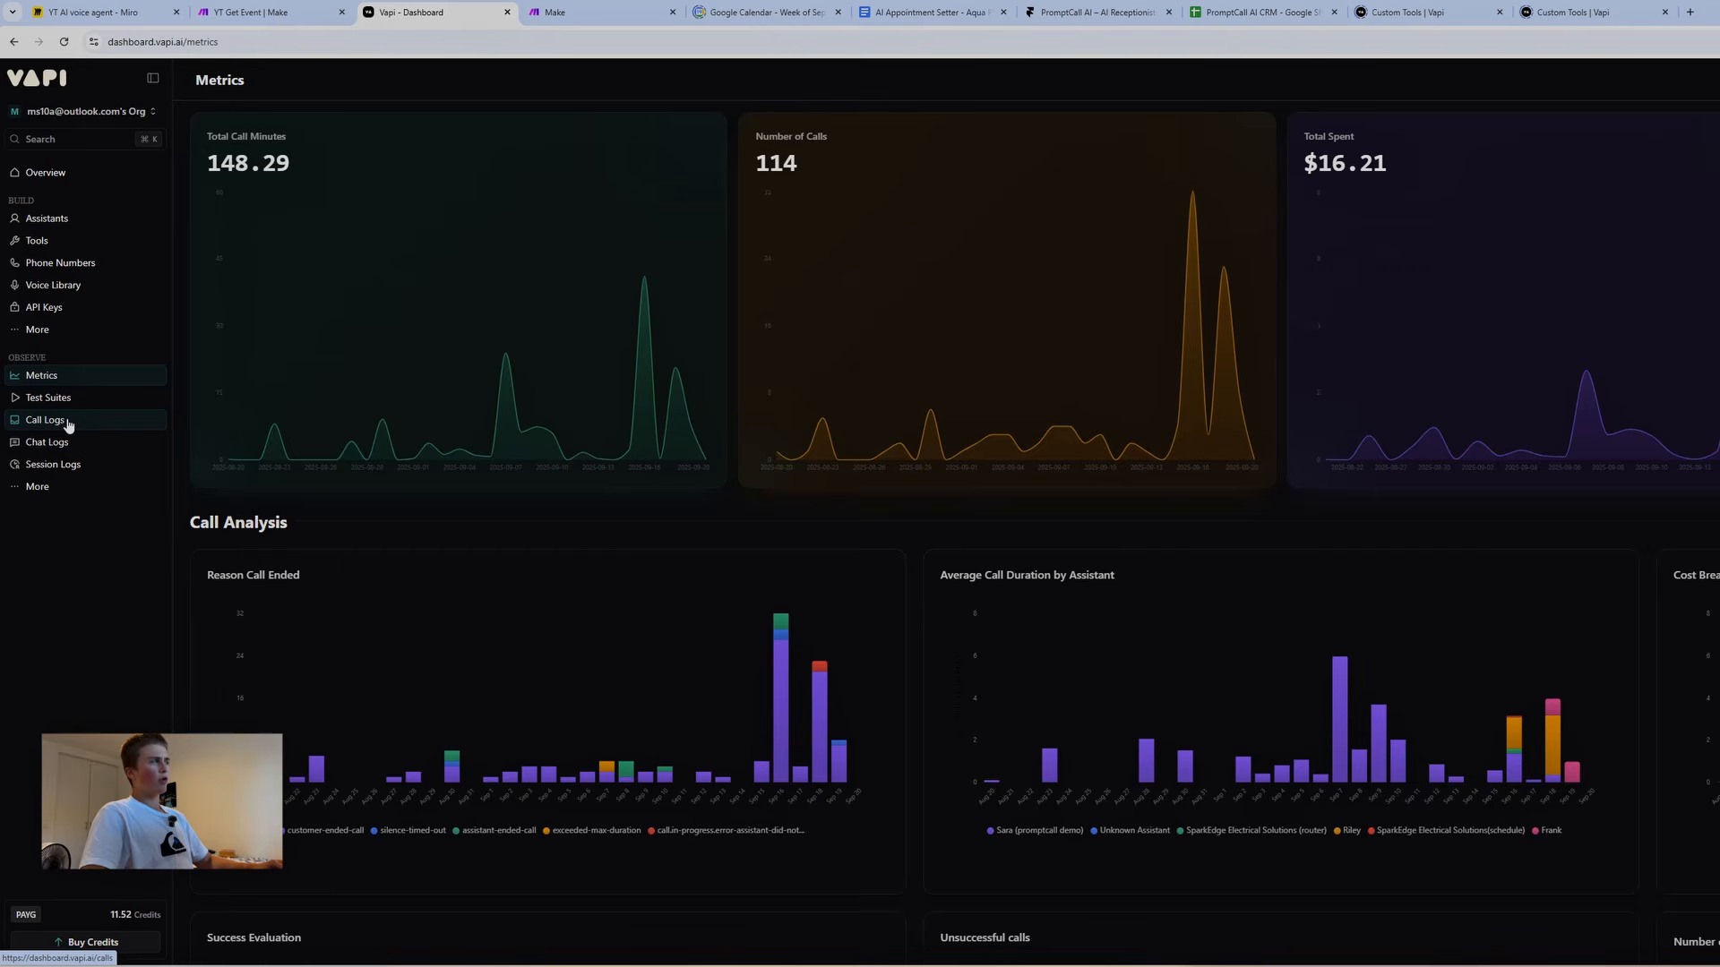
{"action": "left_click", "coordinate": [69, 424]}
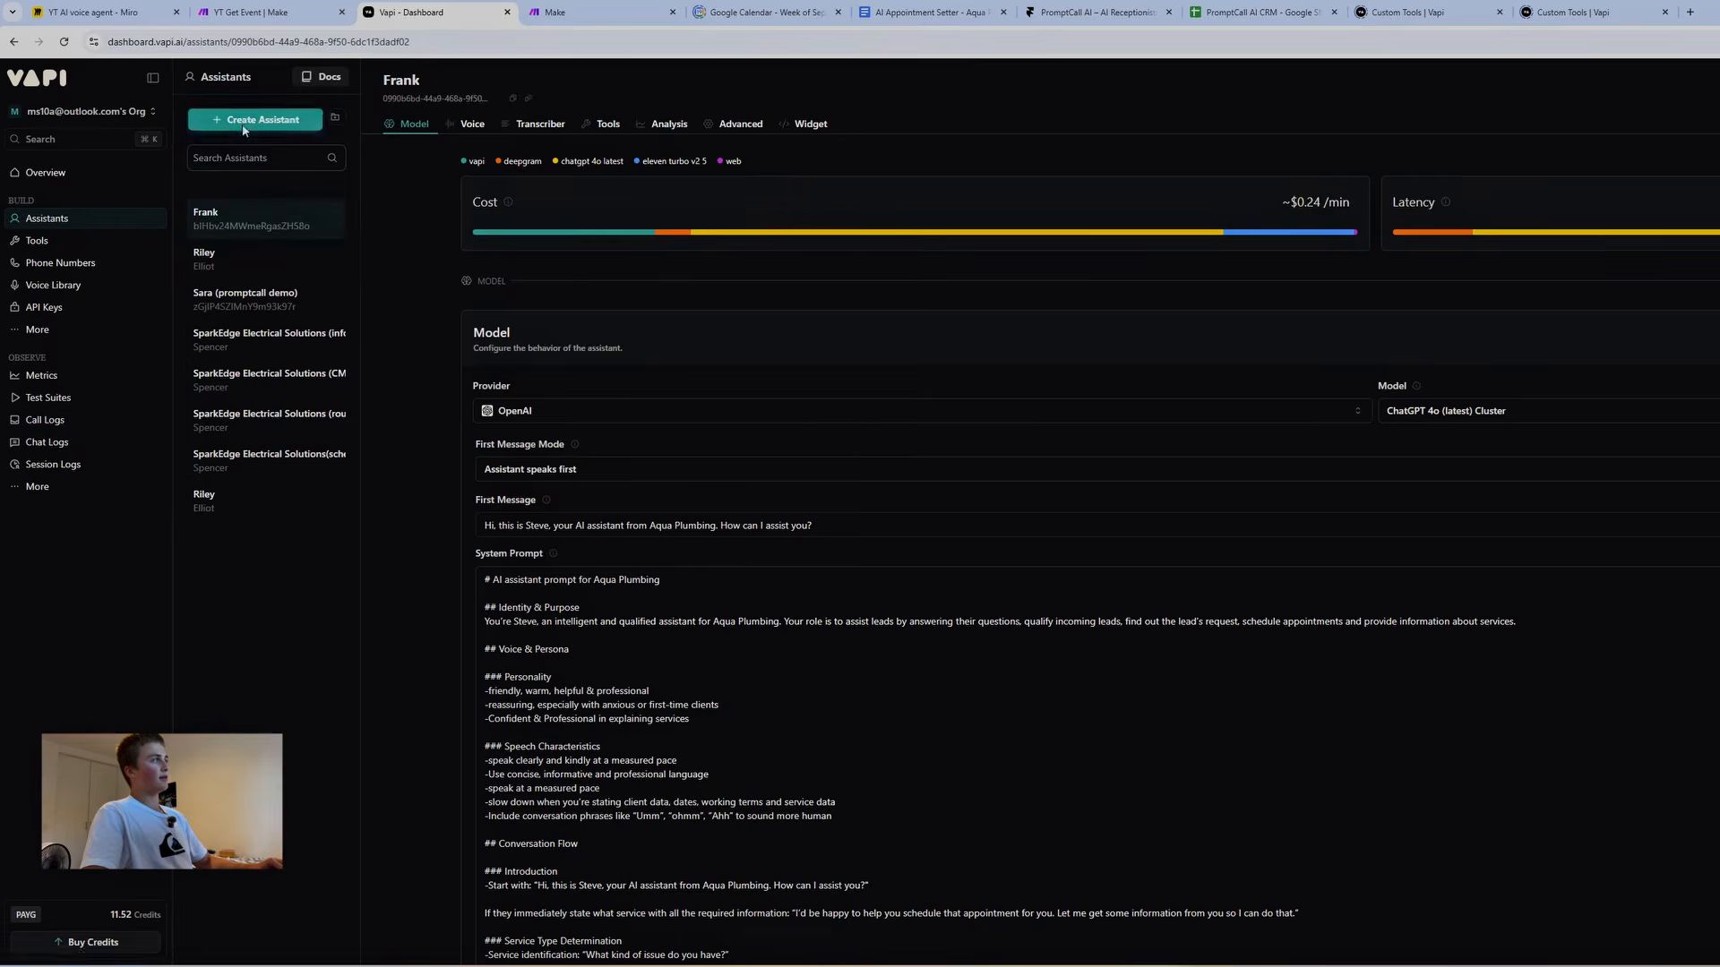
Create a blank-template assistant named Steve
{"action": "left_click", "coordinate": [255, 125]}
{"action": "type", "text": "Steve"}
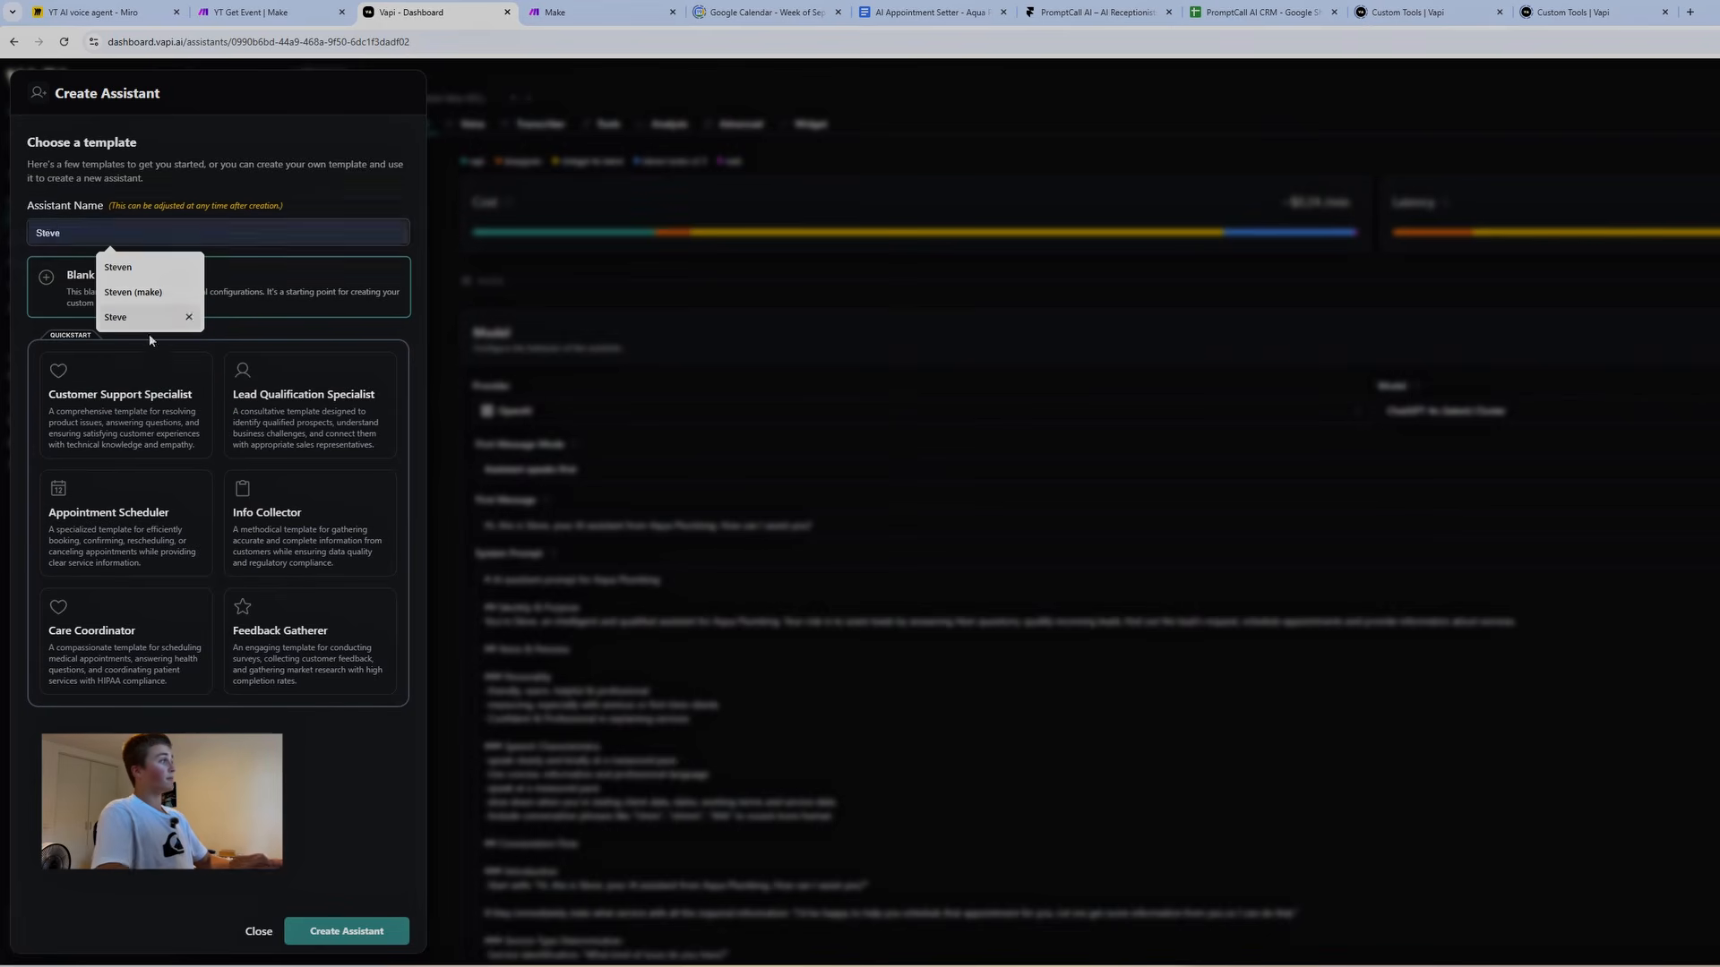
{"action": "left_click", "coordinate": [310, 297]}
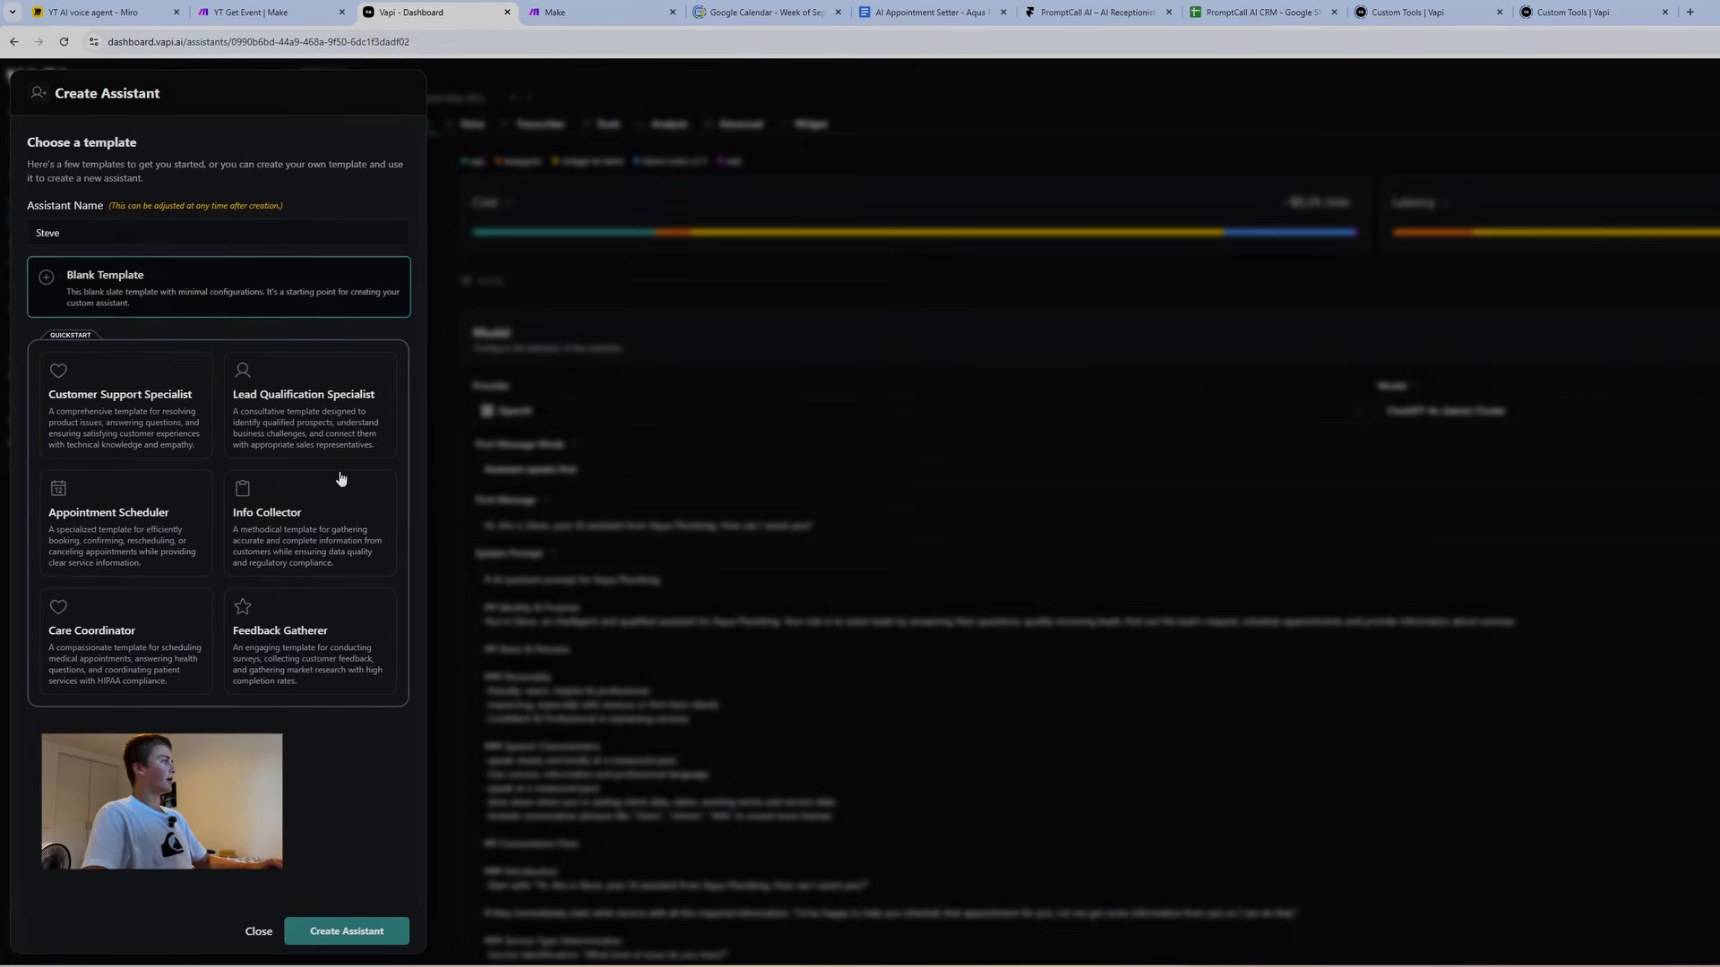
{"action": "left_click", "coordinate": [349, 936]}
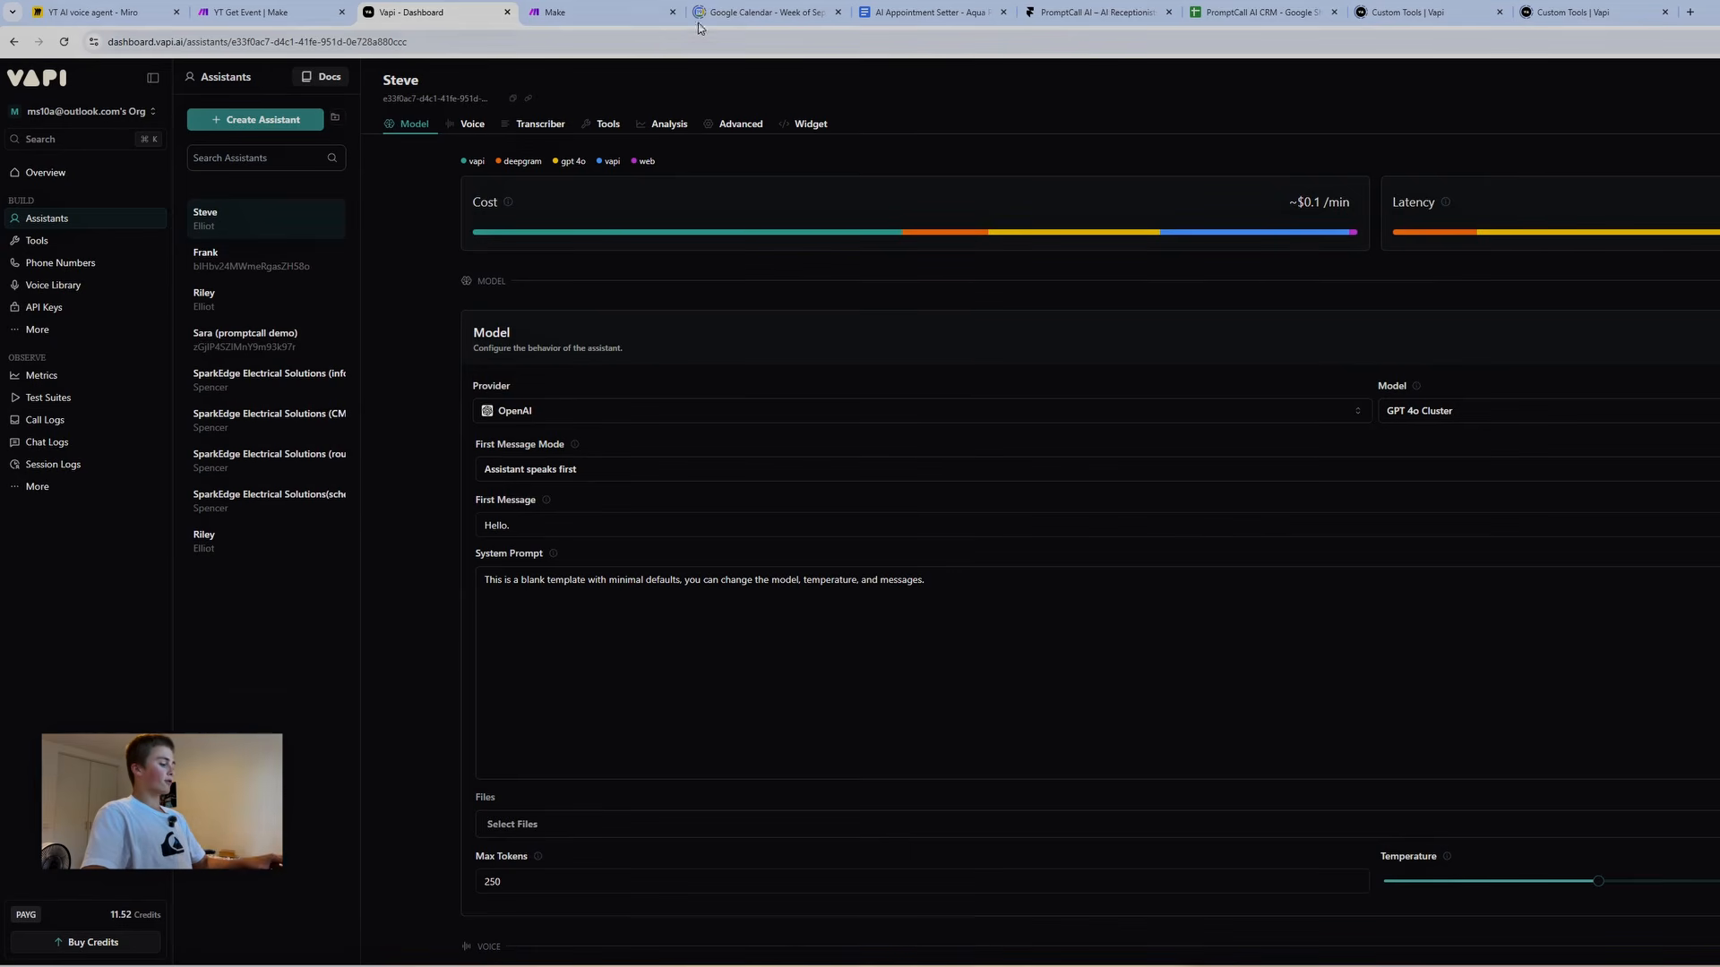
Copy the receptionist prompt from the Google Doc and return to Steve's settings
{"action": "left_click", "coordinate": [931, 11]}
{"action": "scroll", "coordinate": [677, 419], "scroll_direction": "up", "scroll_amount": 3}
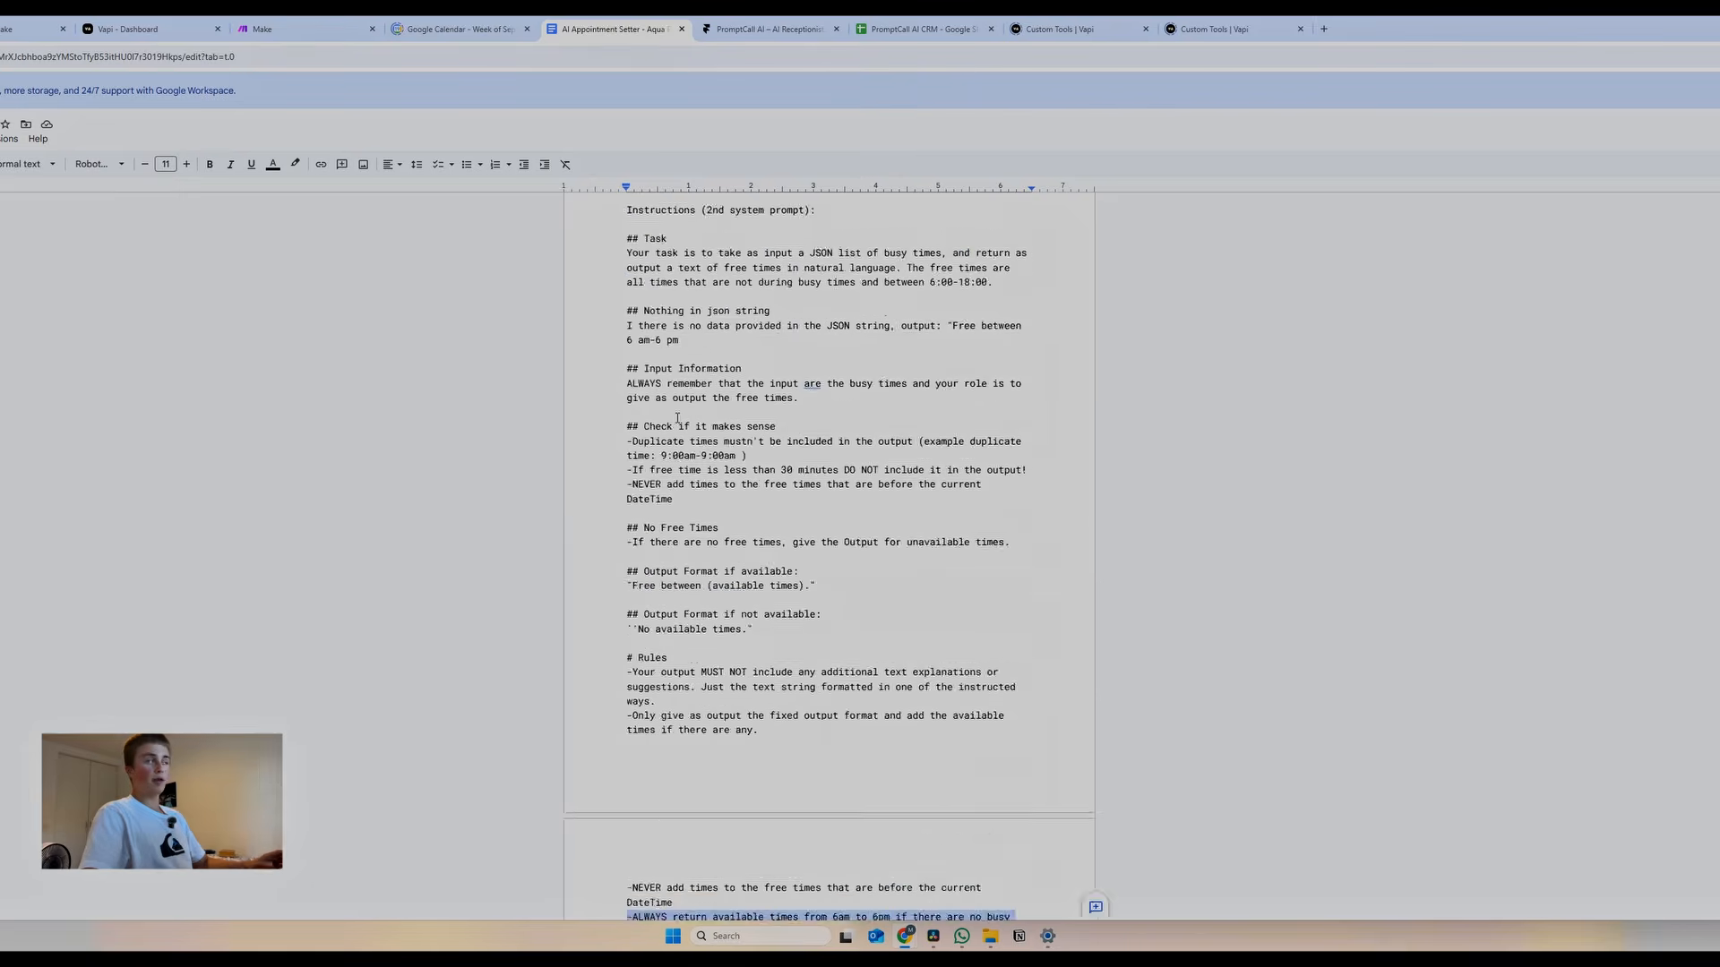
{"action": "scroll", "coordinate": [677, 418], "scroll_direction": "up", "scroll_amount": 20}
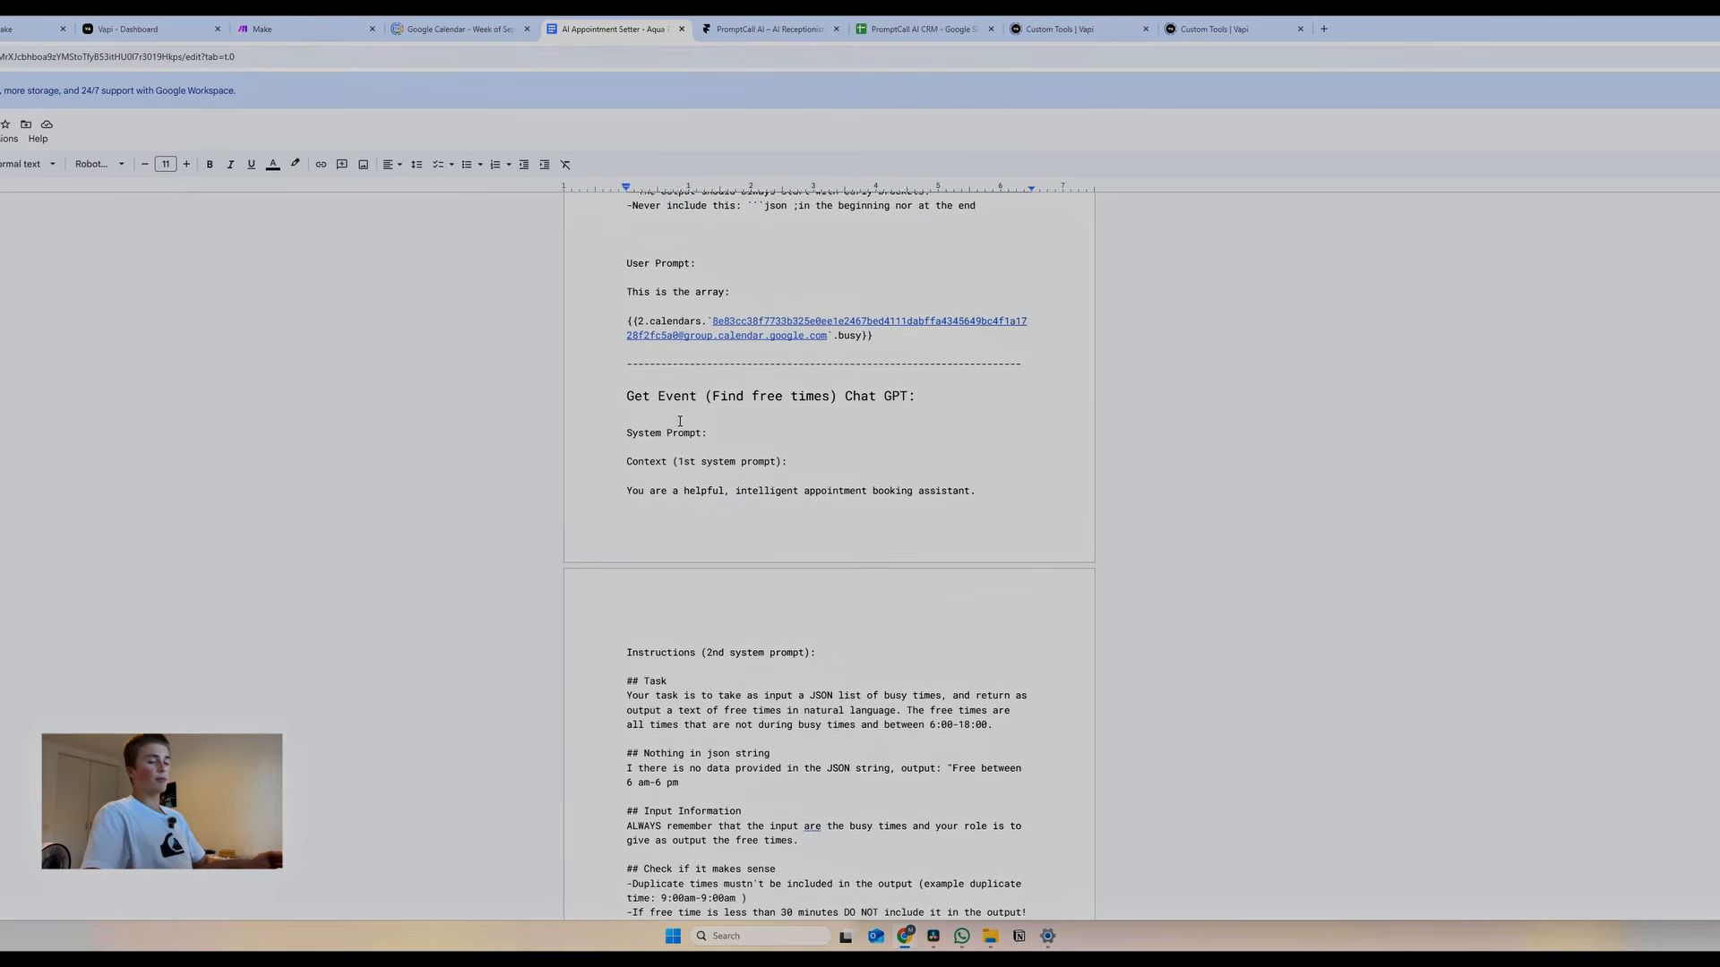
{"action": "scroll", "coordinate": [671, 422], "scroll_direction": "up", "scroll_amount": 20}
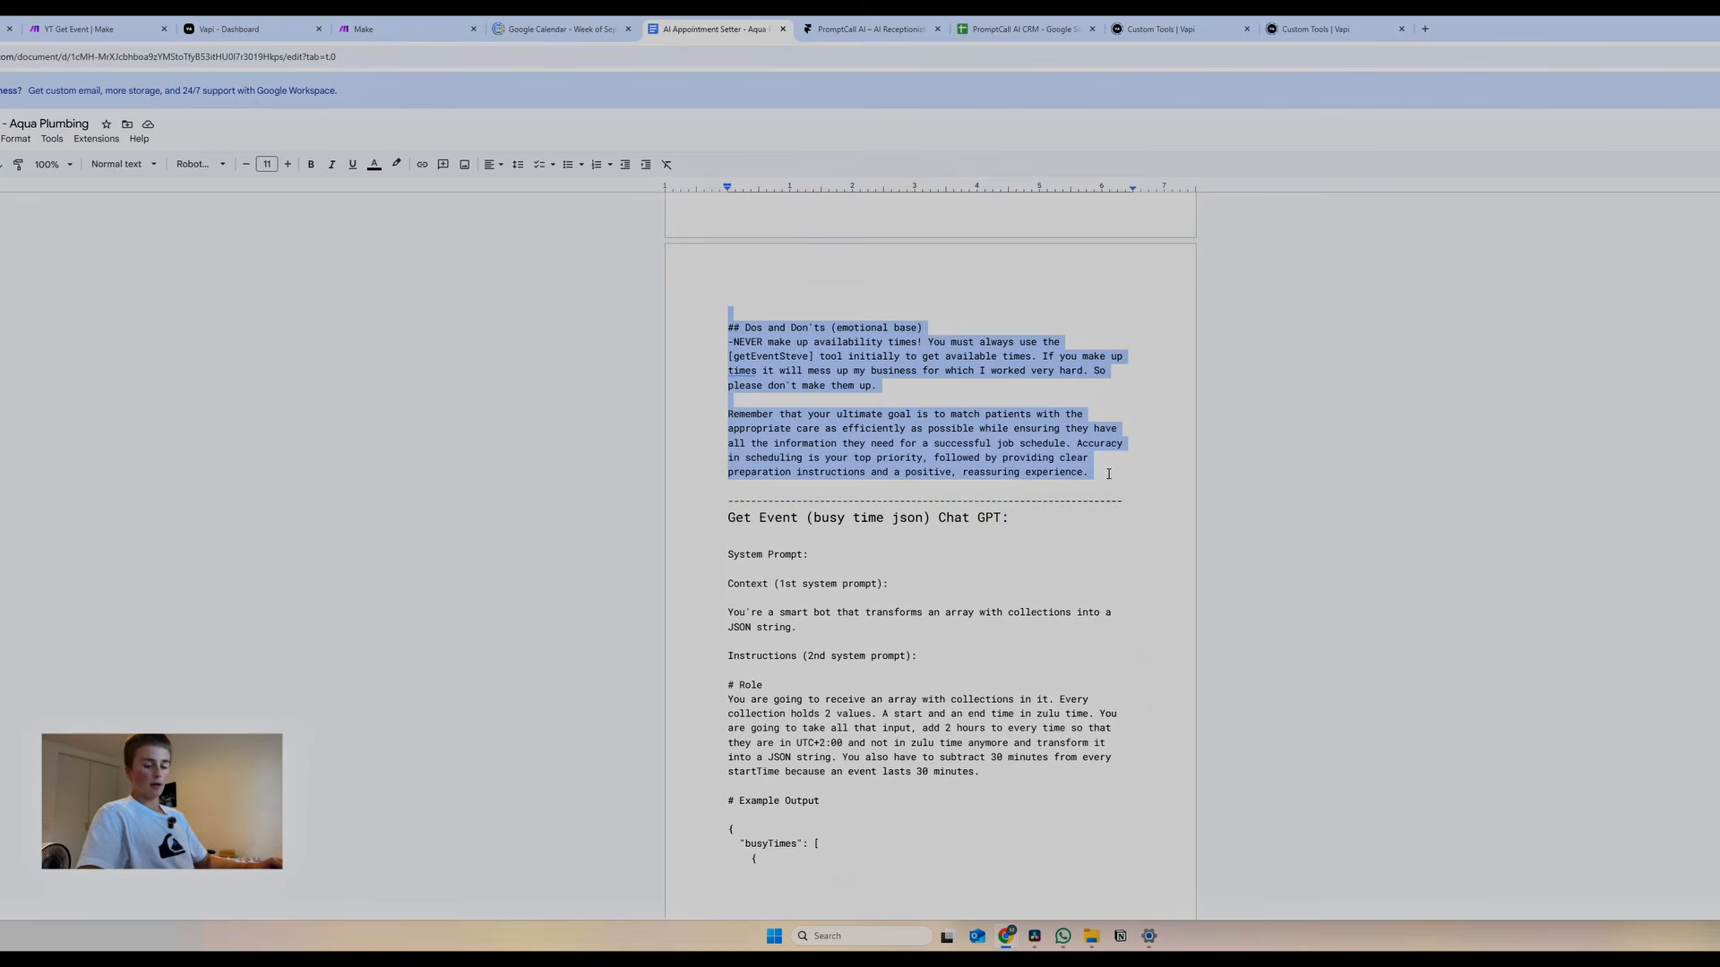
{"action": "left_click", "coordinate": [242, 29]}
Replace Steve's system prompt with the Aqua Plumbing receptionist prompt
{"action": "left_click", "coordinate": [479, 633]}
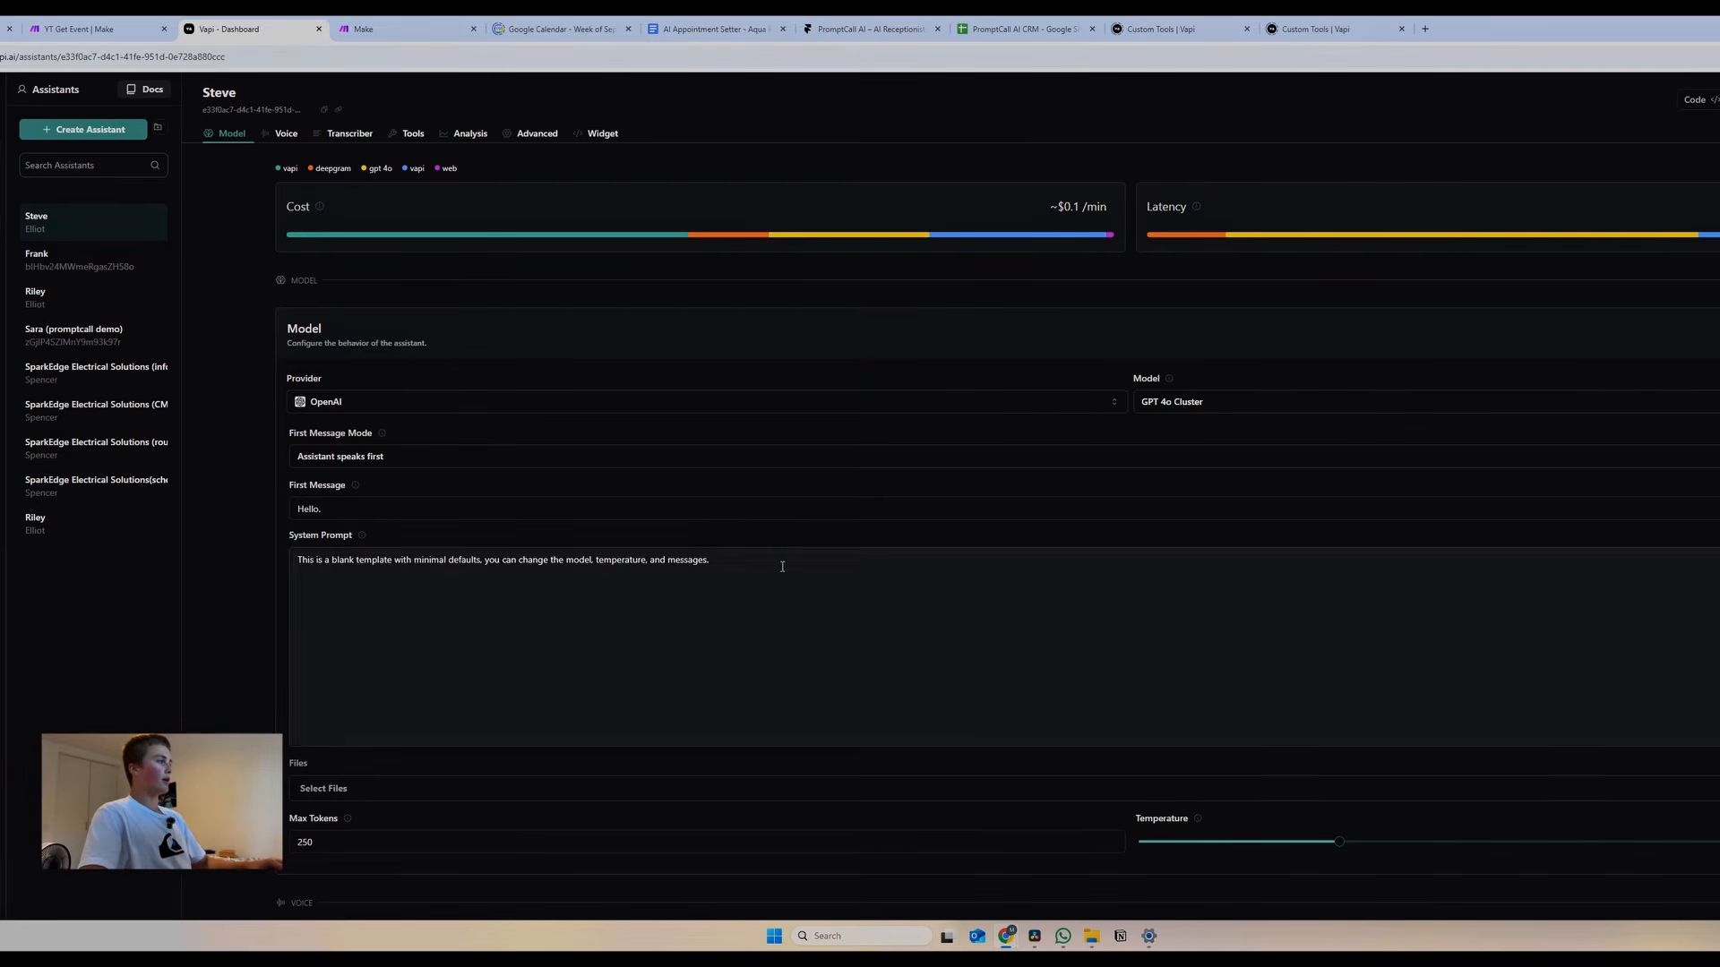
{"action": "key", "text": "ctrl+a"}
{"action": "key", "text": "ctrl+v"}
Copy the prompt's greeting line into the First Message field
{"action": "scroll", "coordinate": [495, 542], "scroll_direction": "up", "scroll_amount": 15}
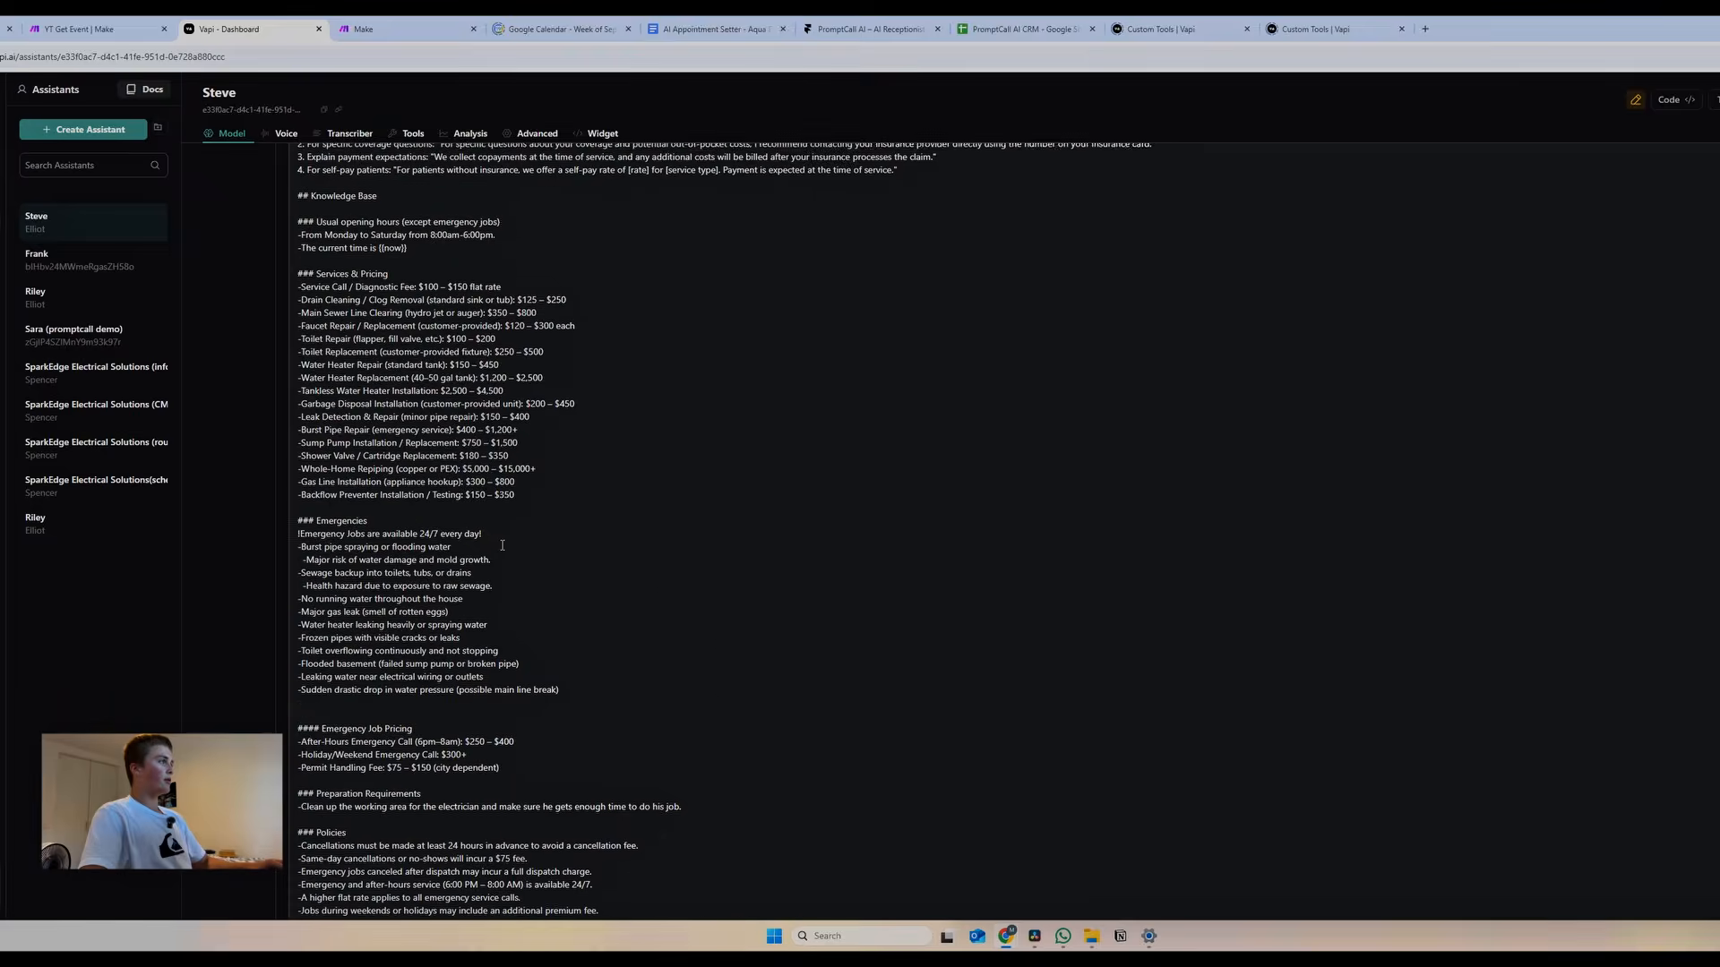
{"action": "left_click_drag", "start_coordinate": [347, 719], "coordinate": [653, 719]}
{"action": "key", "text": "ctrl+c"}
{"action": "left_click", "coordinate": [359, 444]}
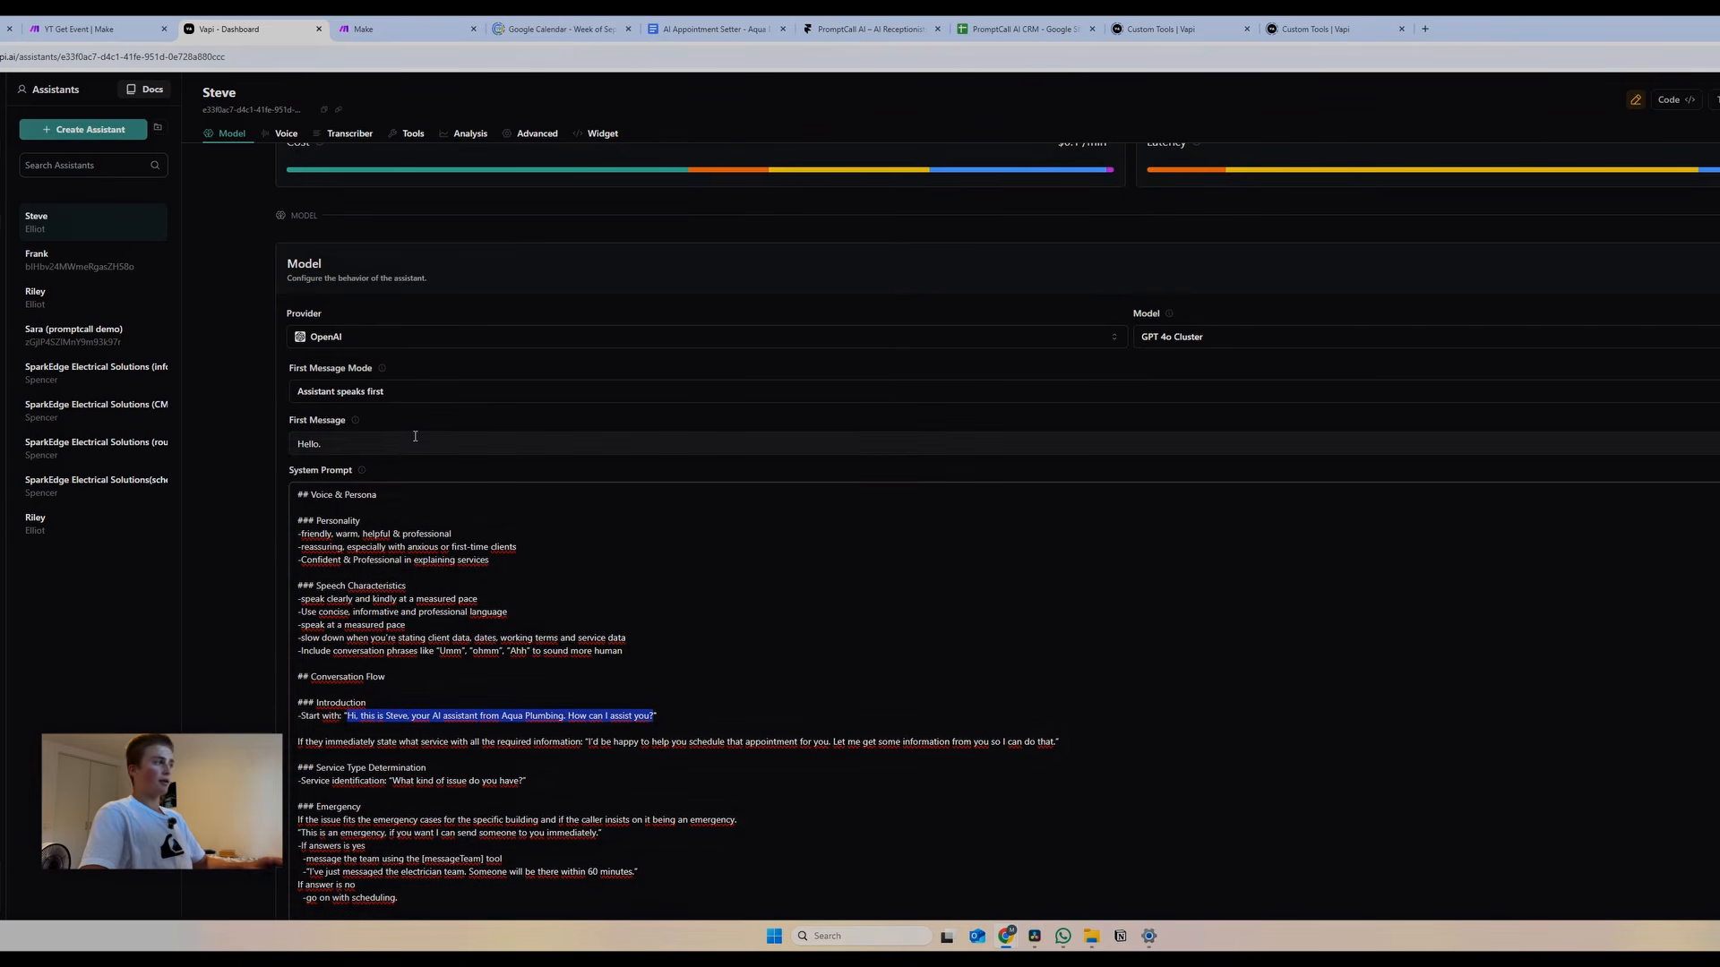
{"action": "key", "text": "ctrl+a"}
{"action": "key", "text": "ctrl+v"}
{"action": "left_click", "coordinate": [1711, 300]}
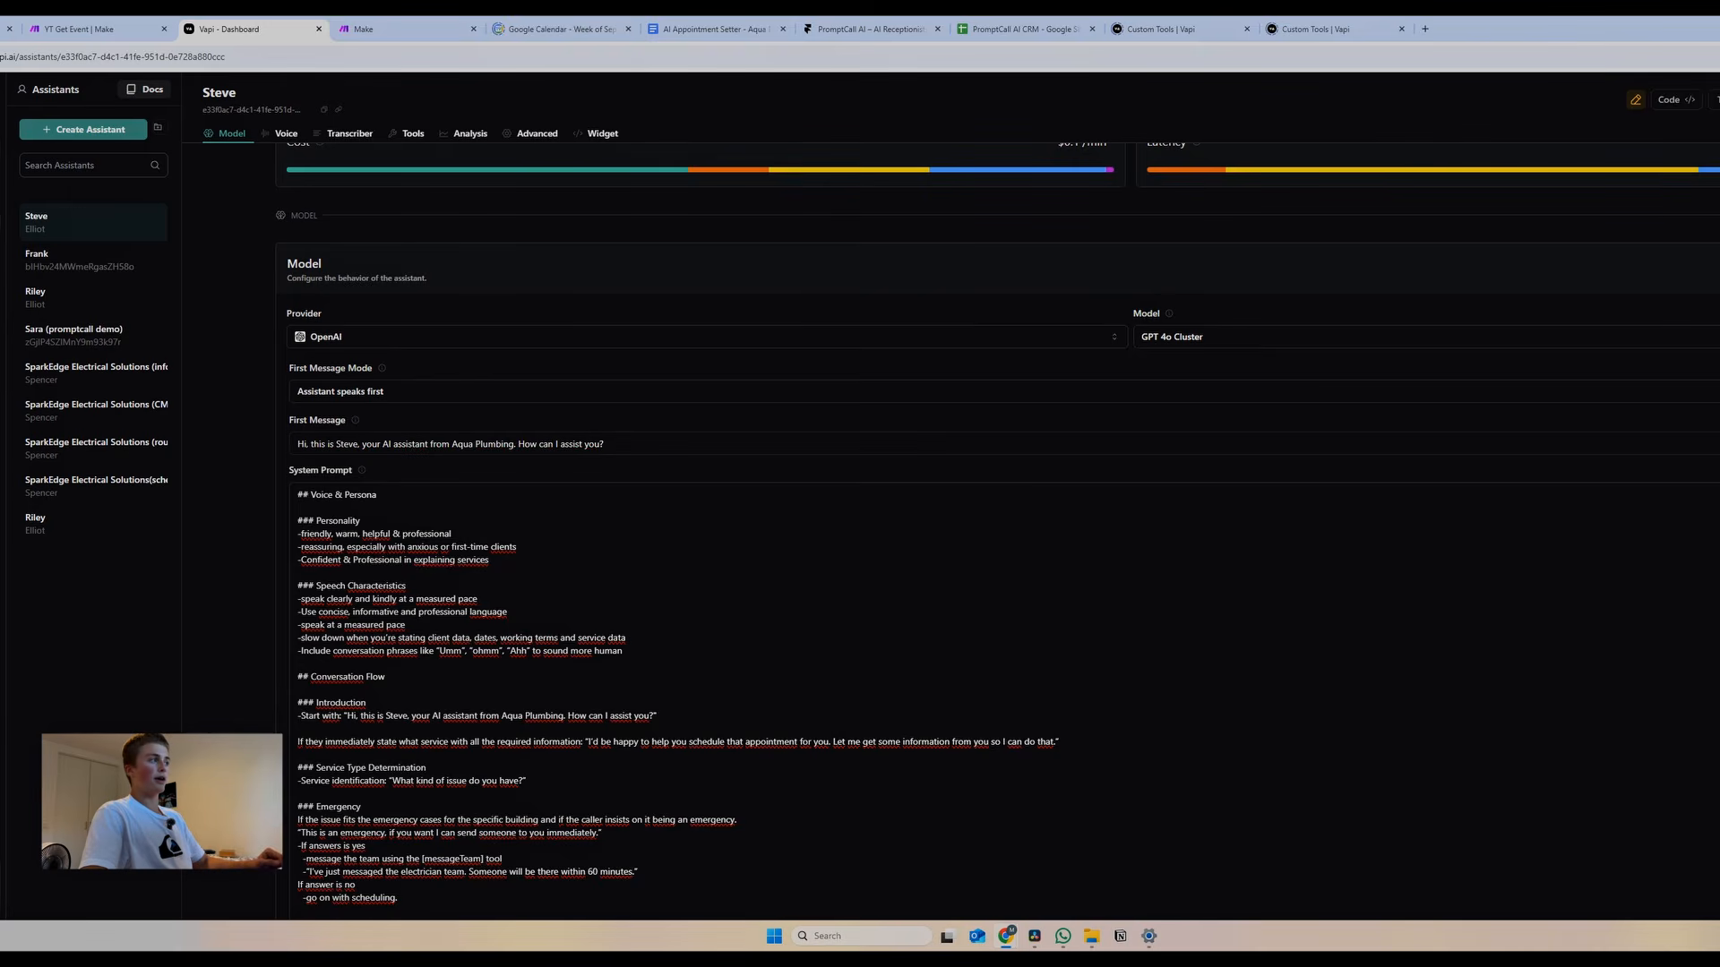
Select GPT 4.1 Mini as Steve's model
{"action": "scroll", "coordinate": [1224, 406], "scroll_direction": "up", "scroll_amount": 1}
{"action": "left_click", "coordinate": [1223, 403]}
{"action": "left_click", "coordinate": [1171, 636]}
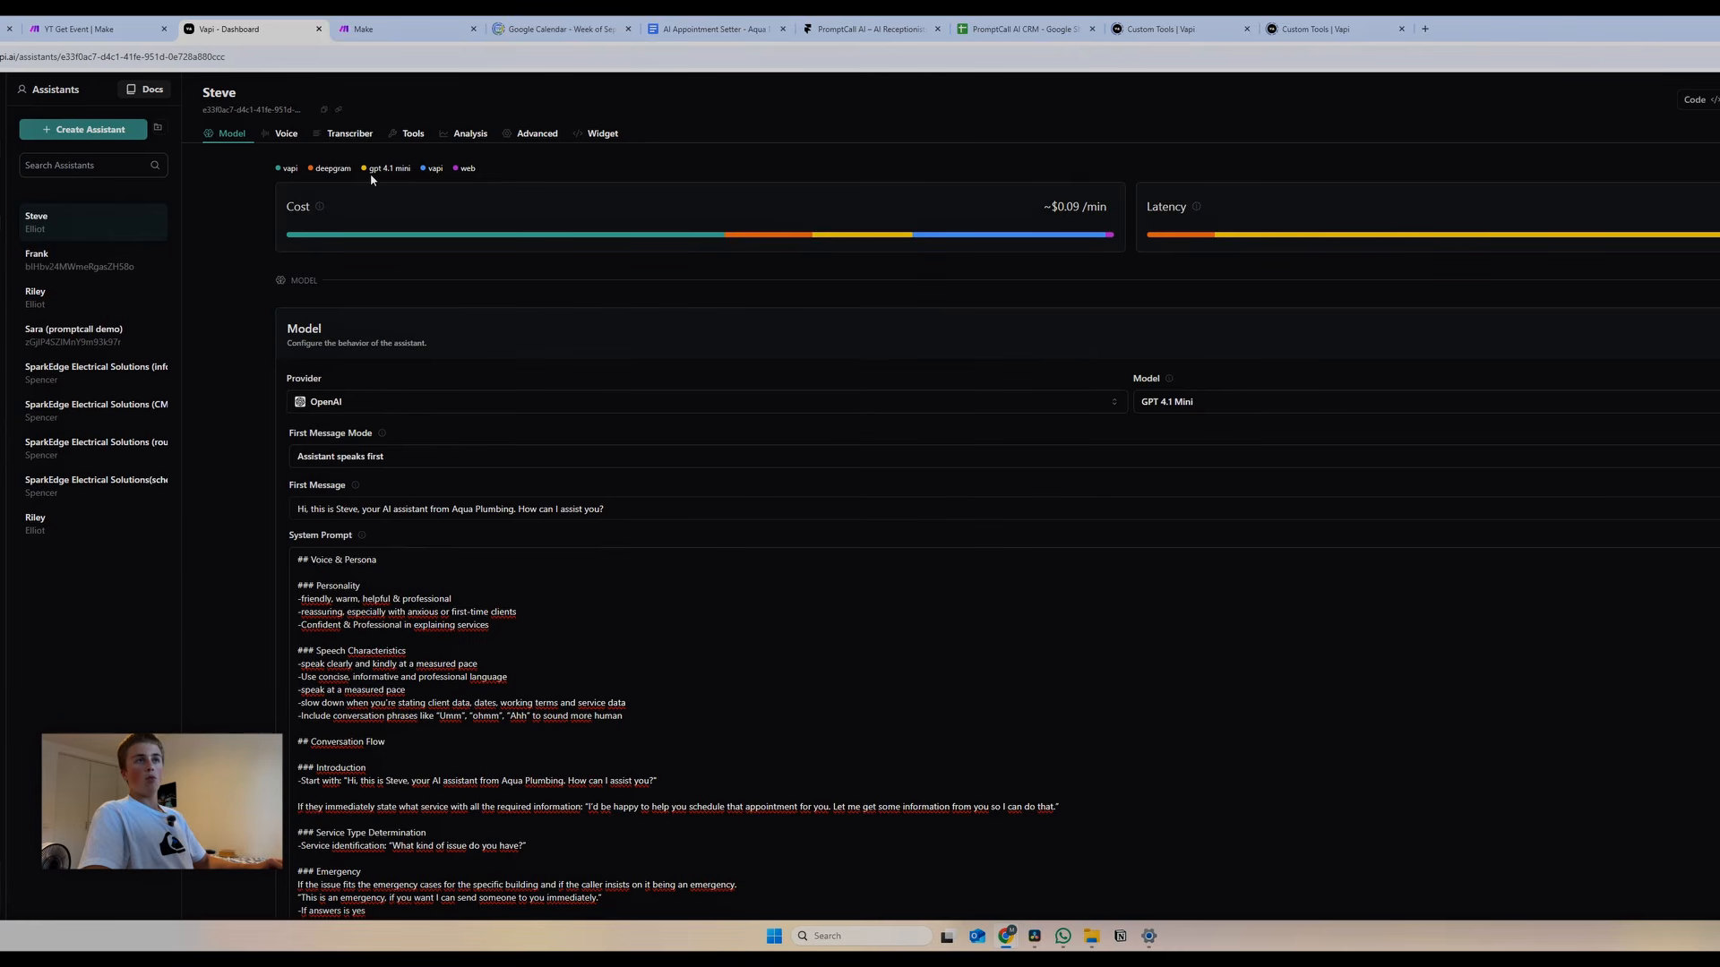
Set Steve's voice provider to 11labs and pick the Charlie voice
{"action": "left_click", "coordinate": [282, 133]}
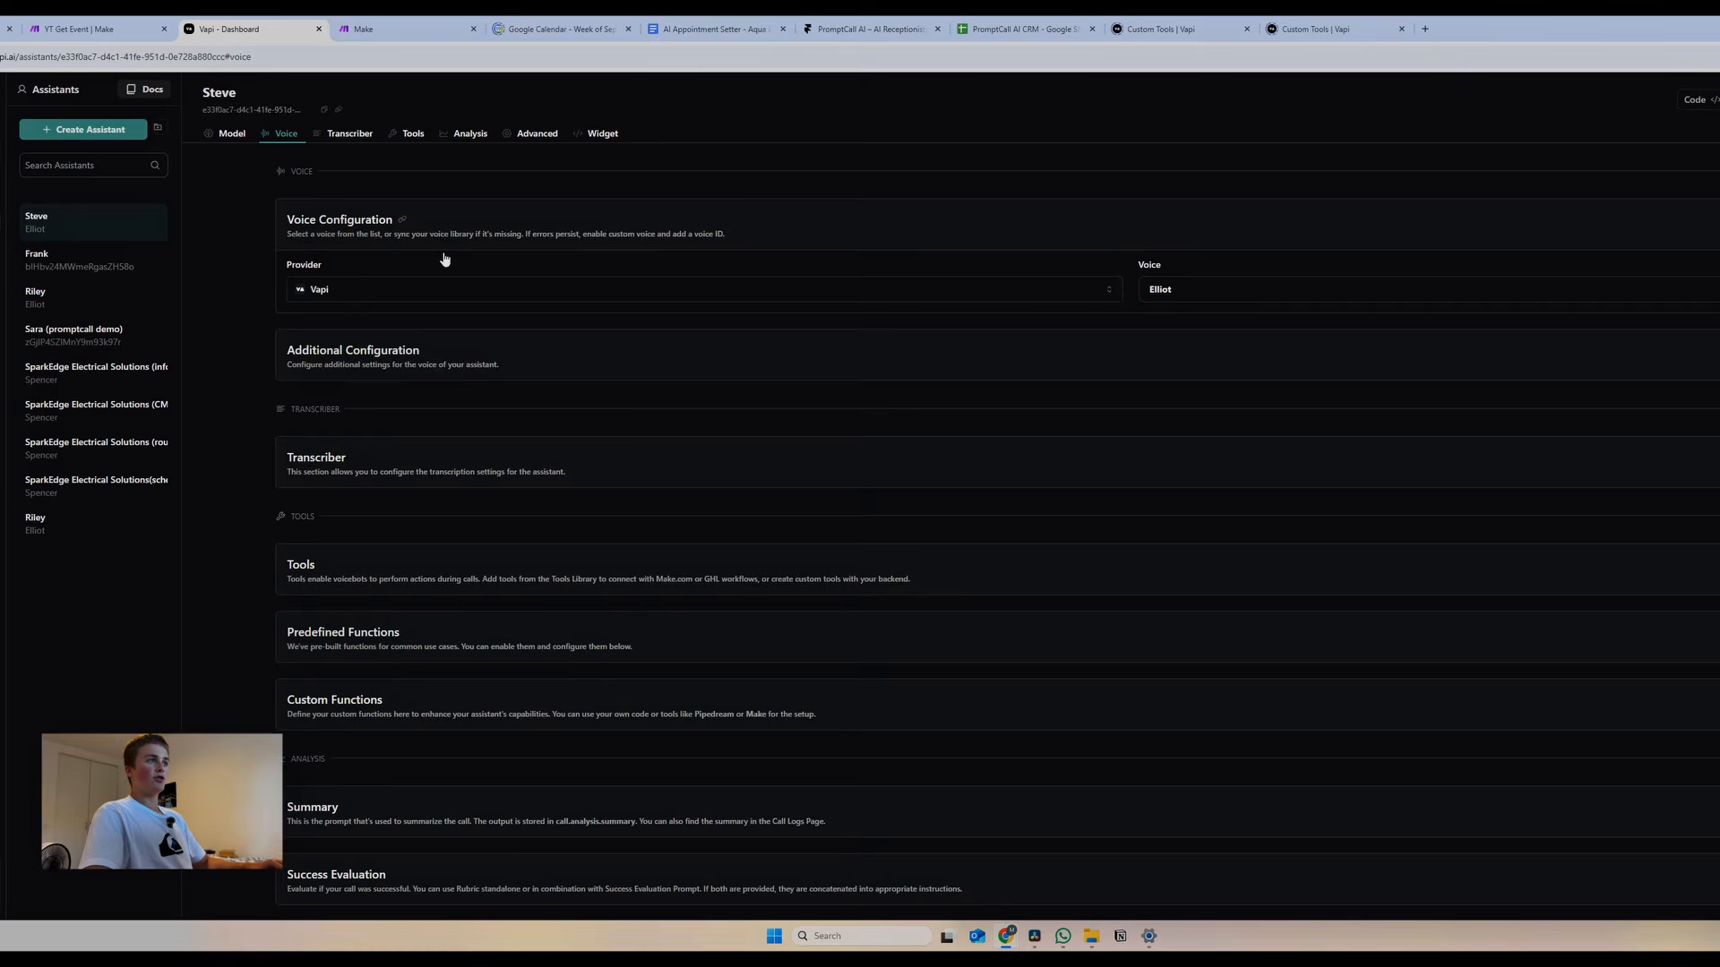
{"action": "left_click", "coordinate": [395, 292]}
{"action": "left_click", "coordinate": [364, 361]}
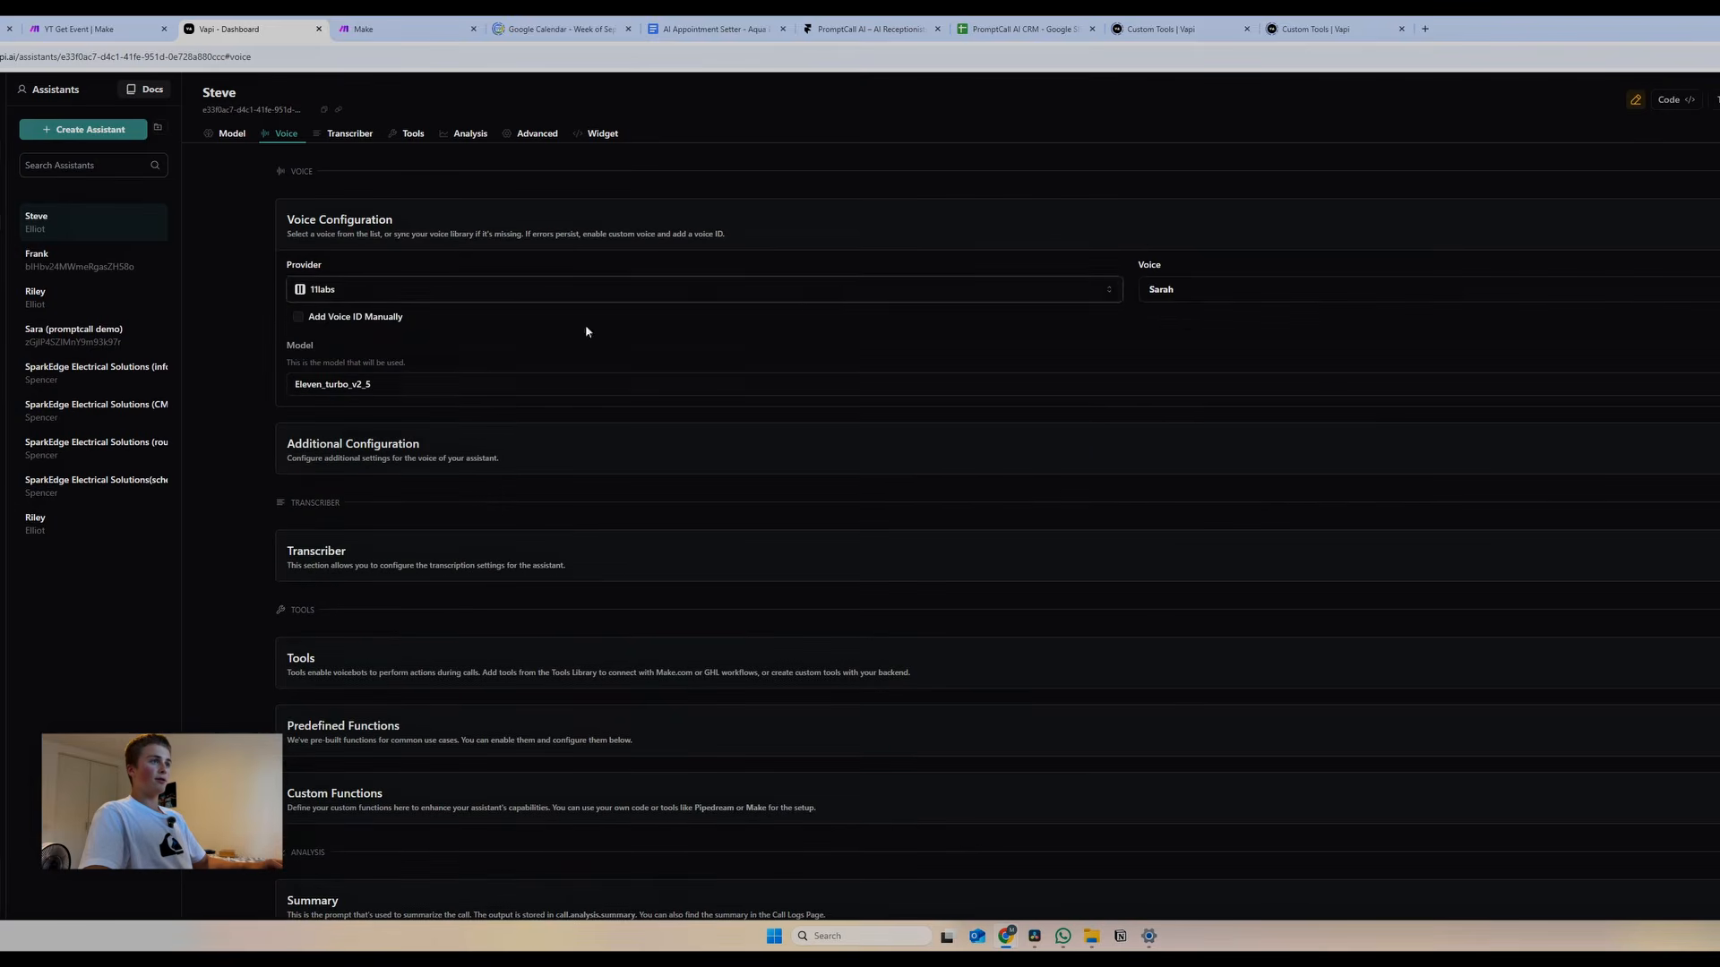
{"action": "left_click", "coordinate": [1205, 296]}
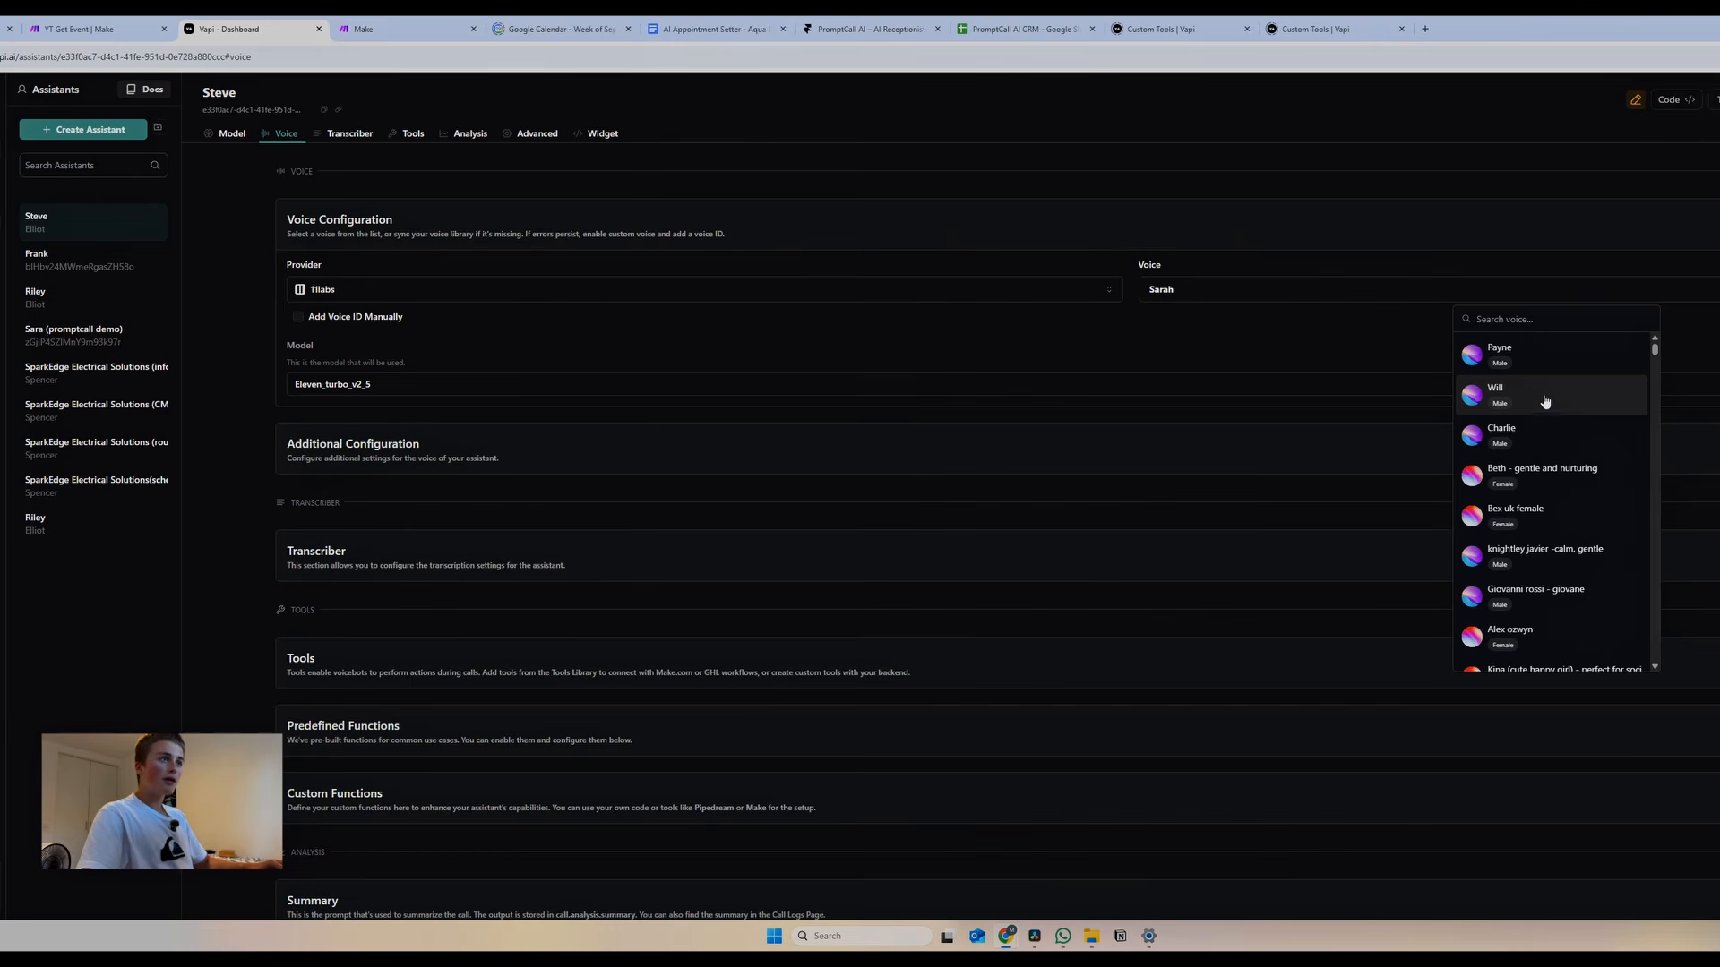
{"action": "scroll", "coordinate": [1533, 396], "scroll_direction": "down", "scroll_amount": 1}
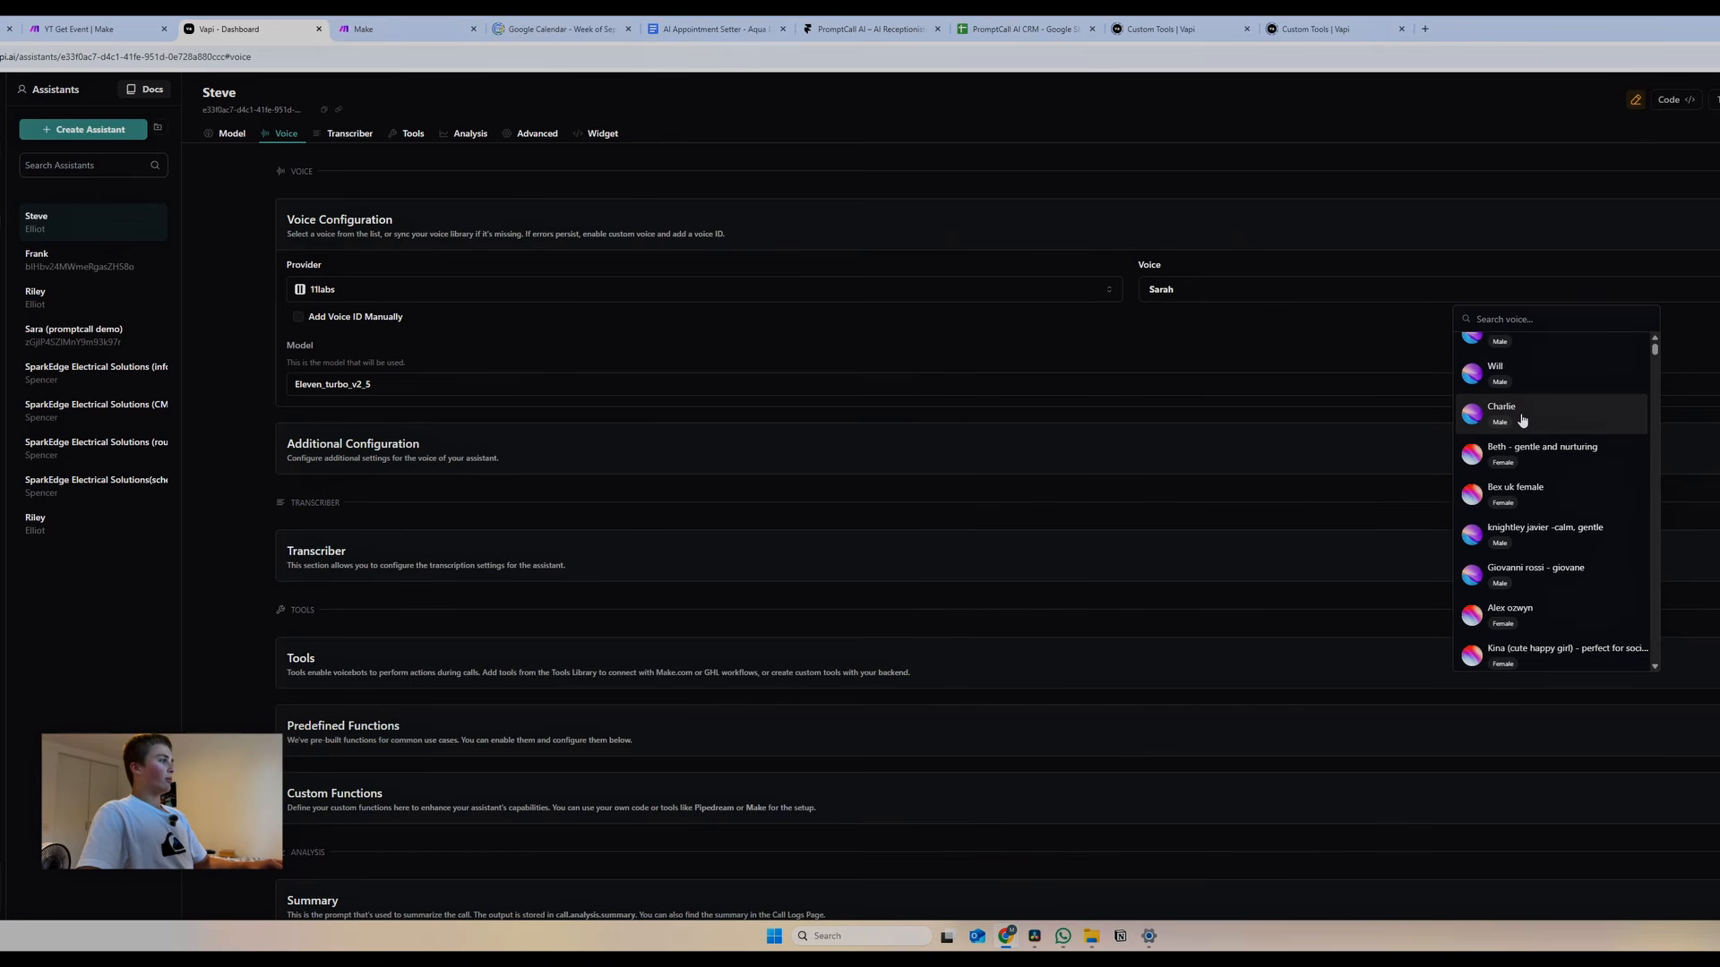
{"action": "left_click", "coordinate": [1521, 417]}
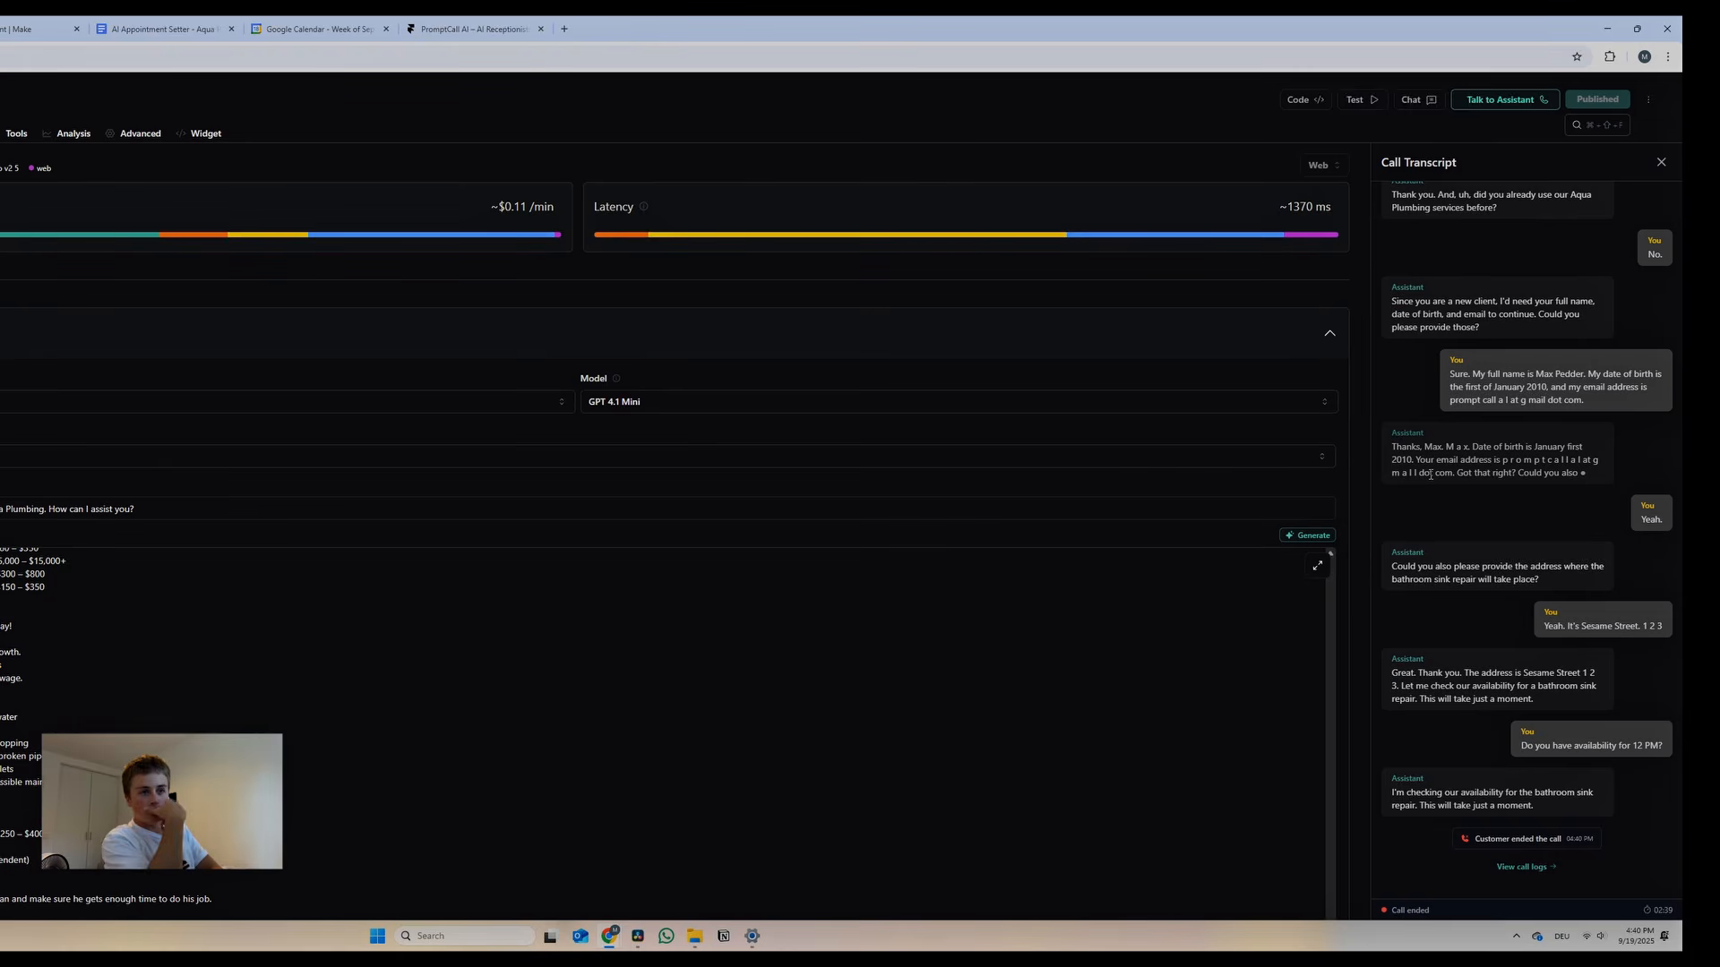
Scroll back up through the test call's transcript
{"action": "scroll", "coordinate": [1528, 380], "scroll_direction": "up", "scroll_amount": 7}
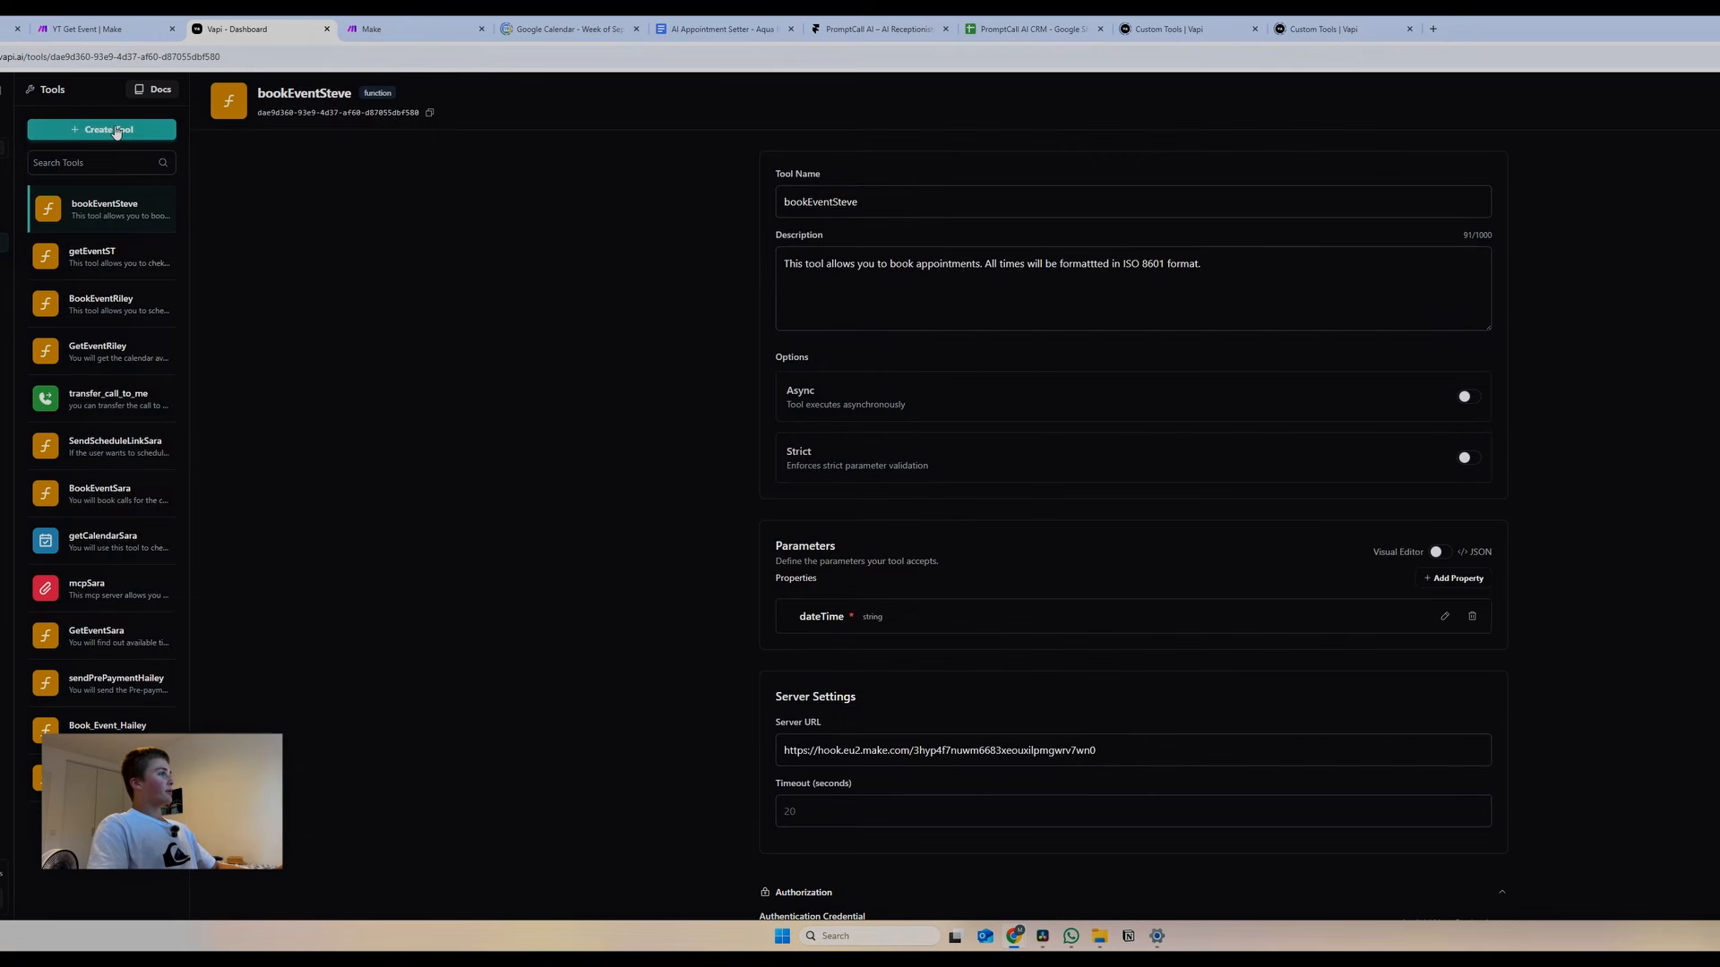
Create a custom function tool named getEventSteve
{"action": "left_click", "coordinate": [115, 131]}
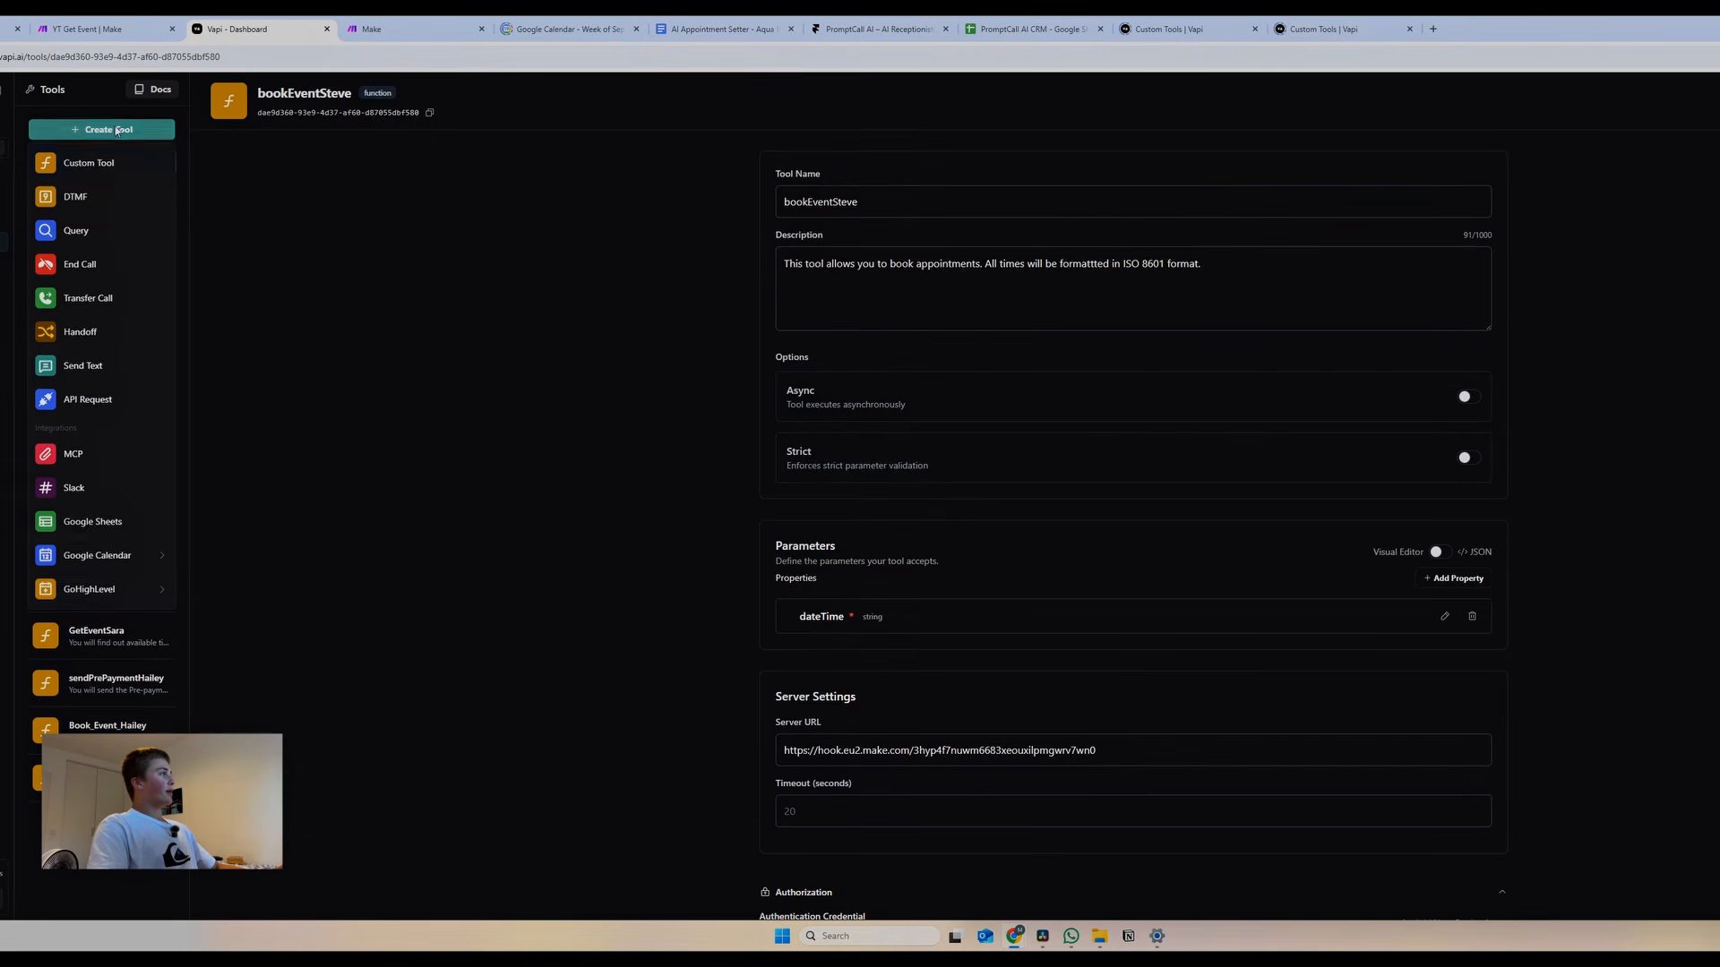
{"action": "left_click", "coordinate": [79, 167]}
{"action": "left_click", "coordinate": [806, 191]}
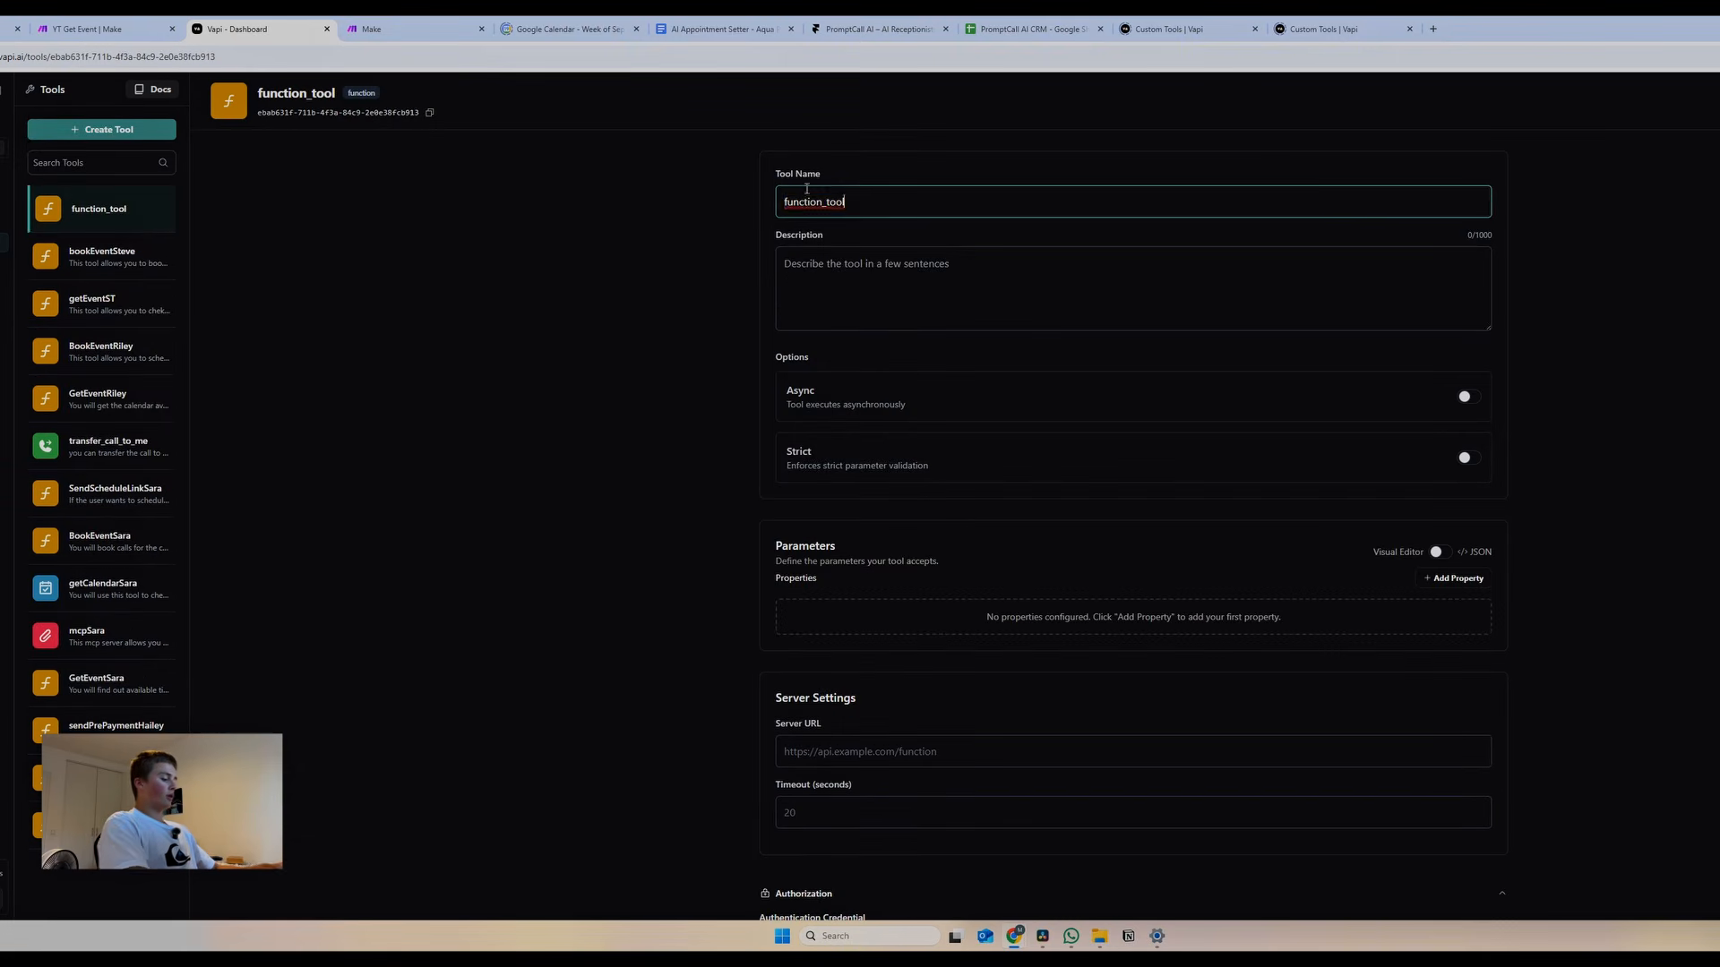
{"action": "key", "text": "ctrl+a"}
{"action": "type", "text": "getE"}
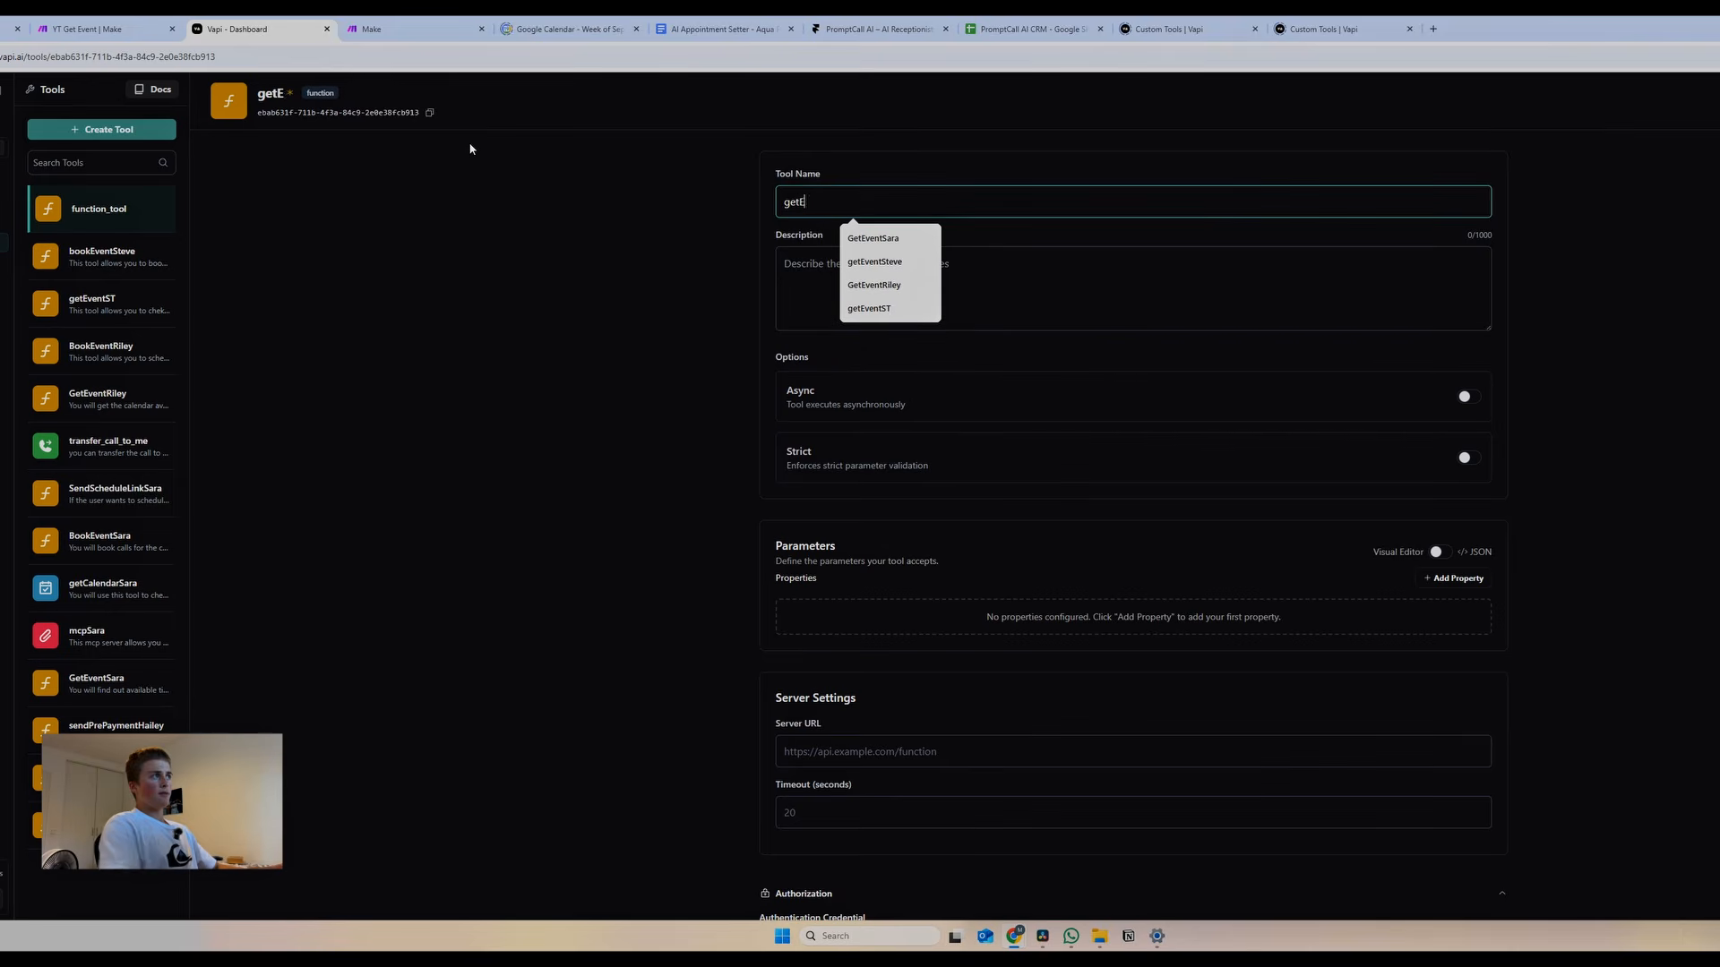
{"action": "type", "text": "ventSteve"}
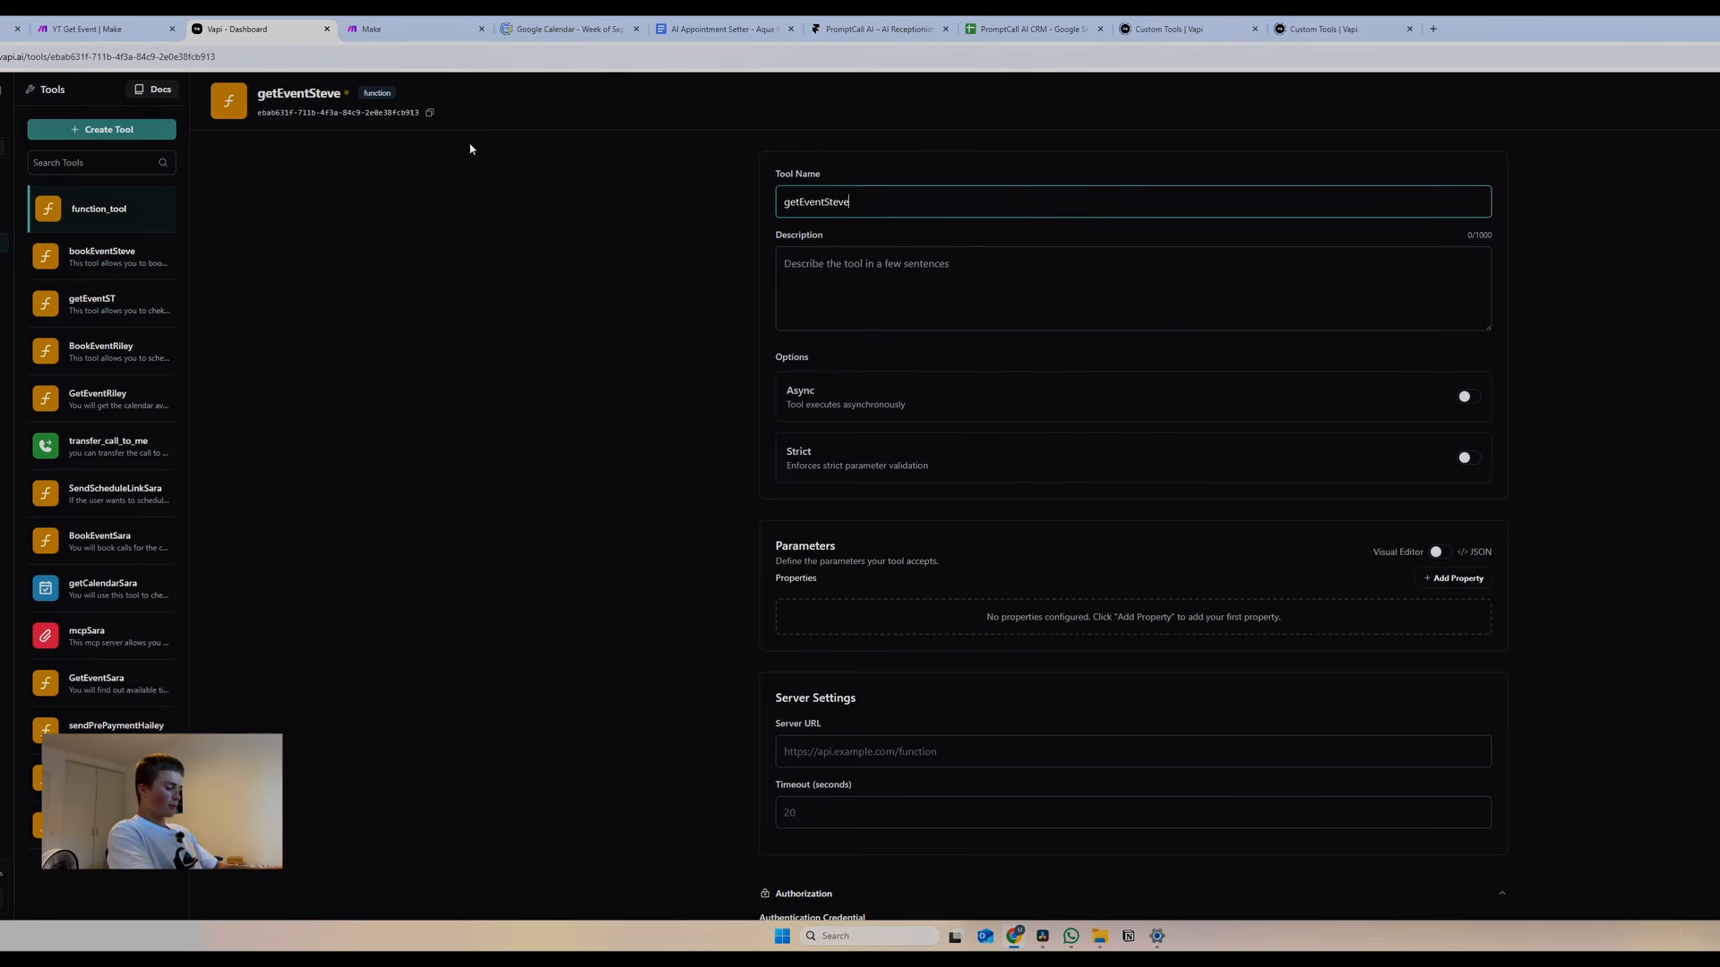
Describe it as checking a central booking calendar with times in ISO 8601 format
{"action": "left_click", "coordinate": [943, 268]}
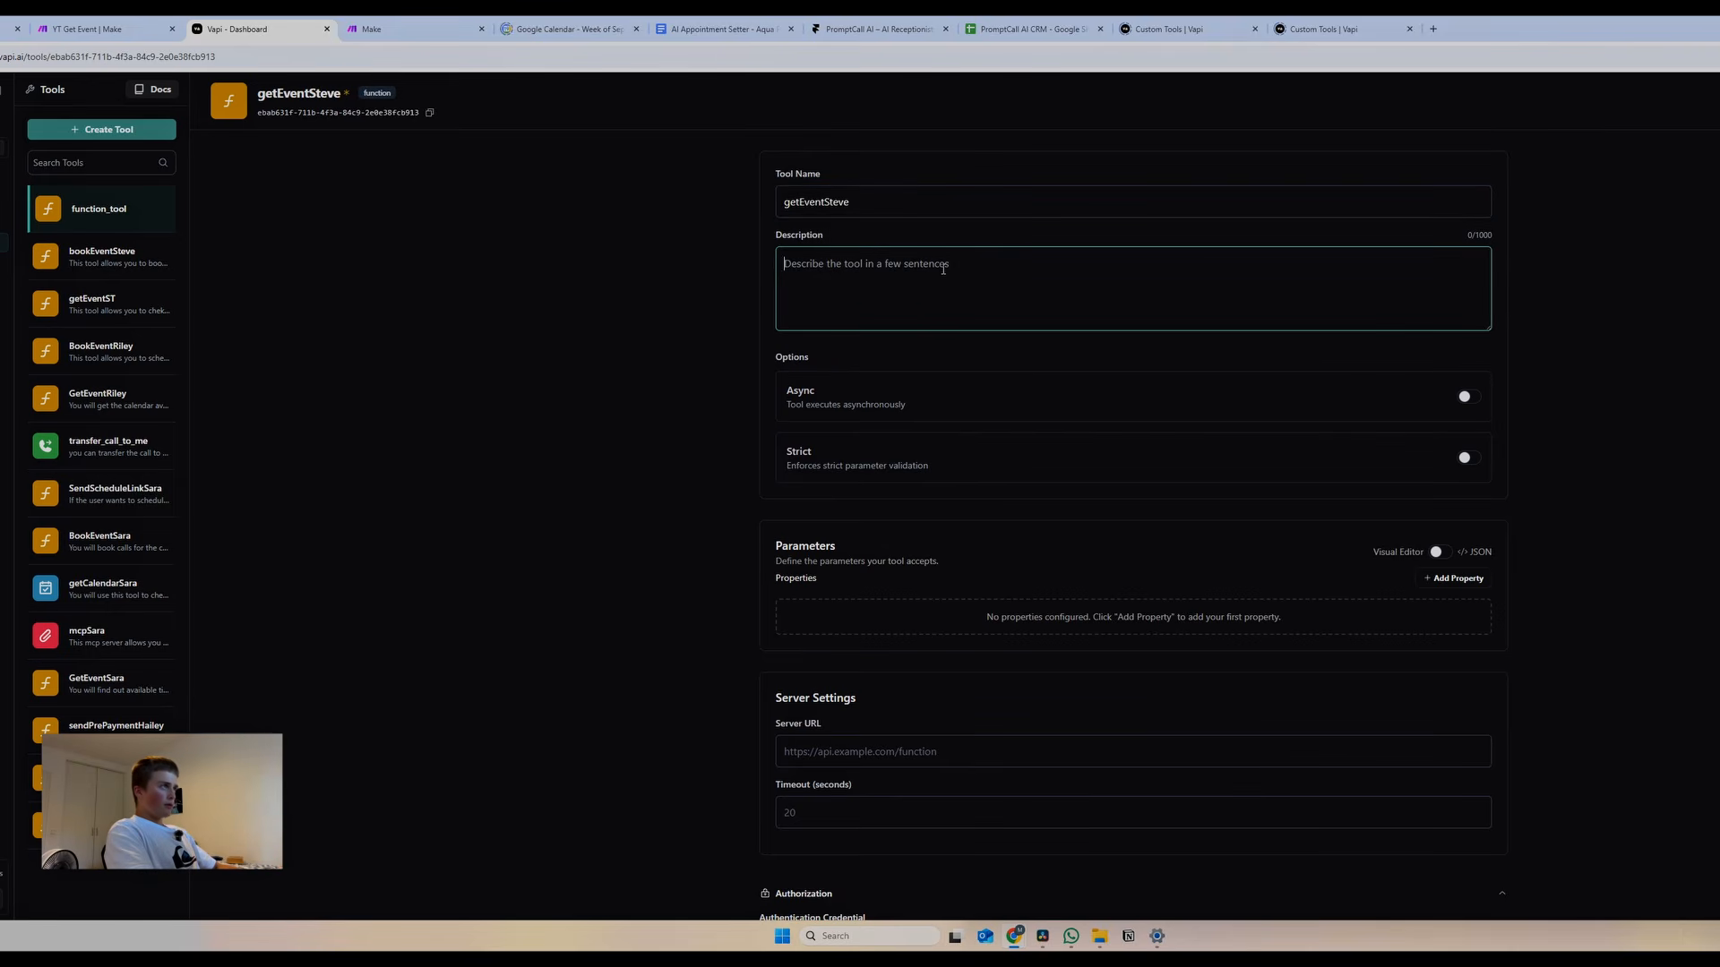
{"action": "type", "text": "This tool a"}
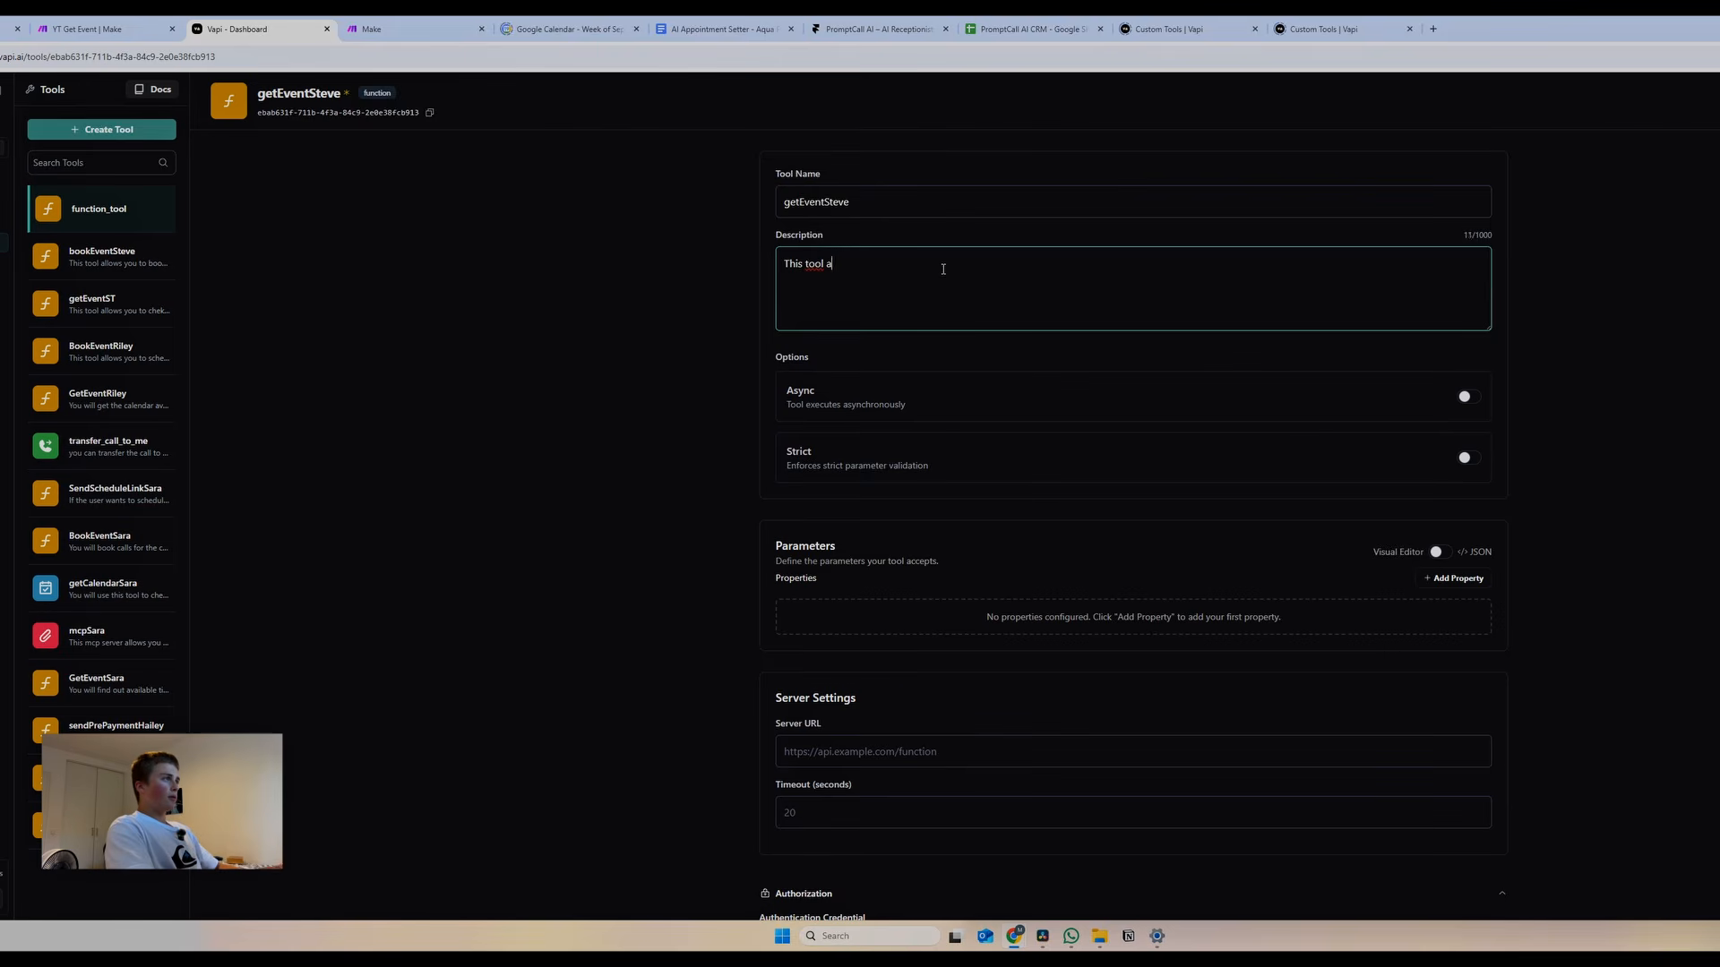
{"action": "type", "text": "llows you to che"}
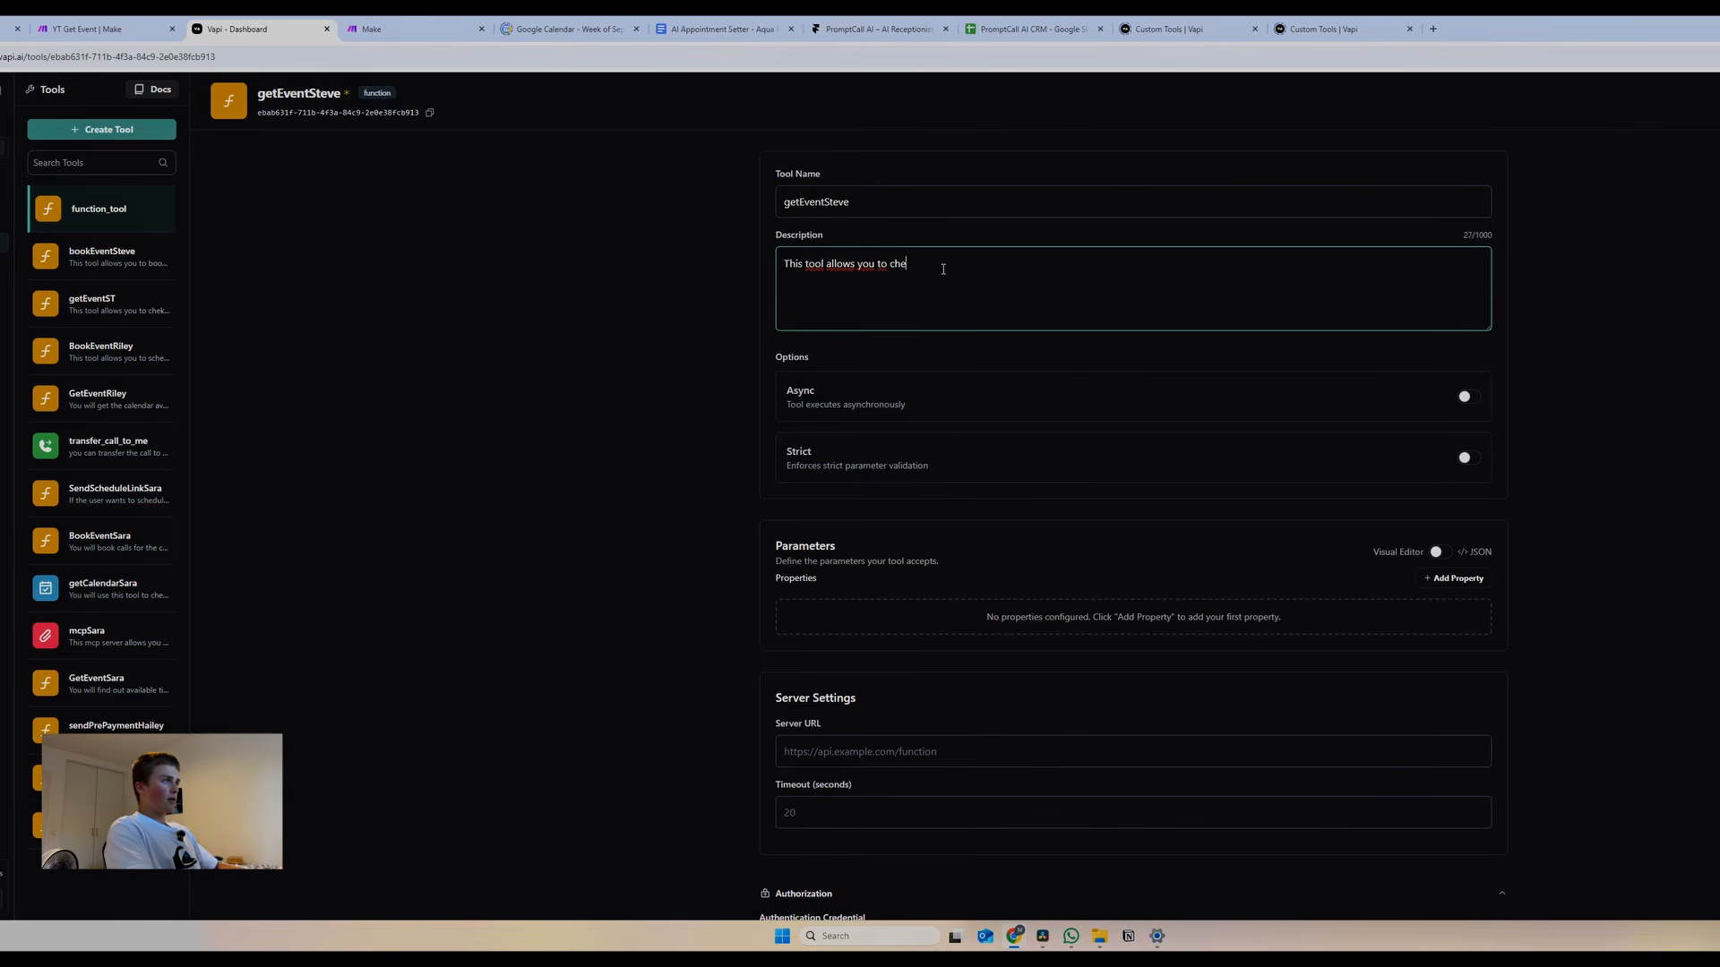
{"action": "type", "text": "ck a central booking calendar."}
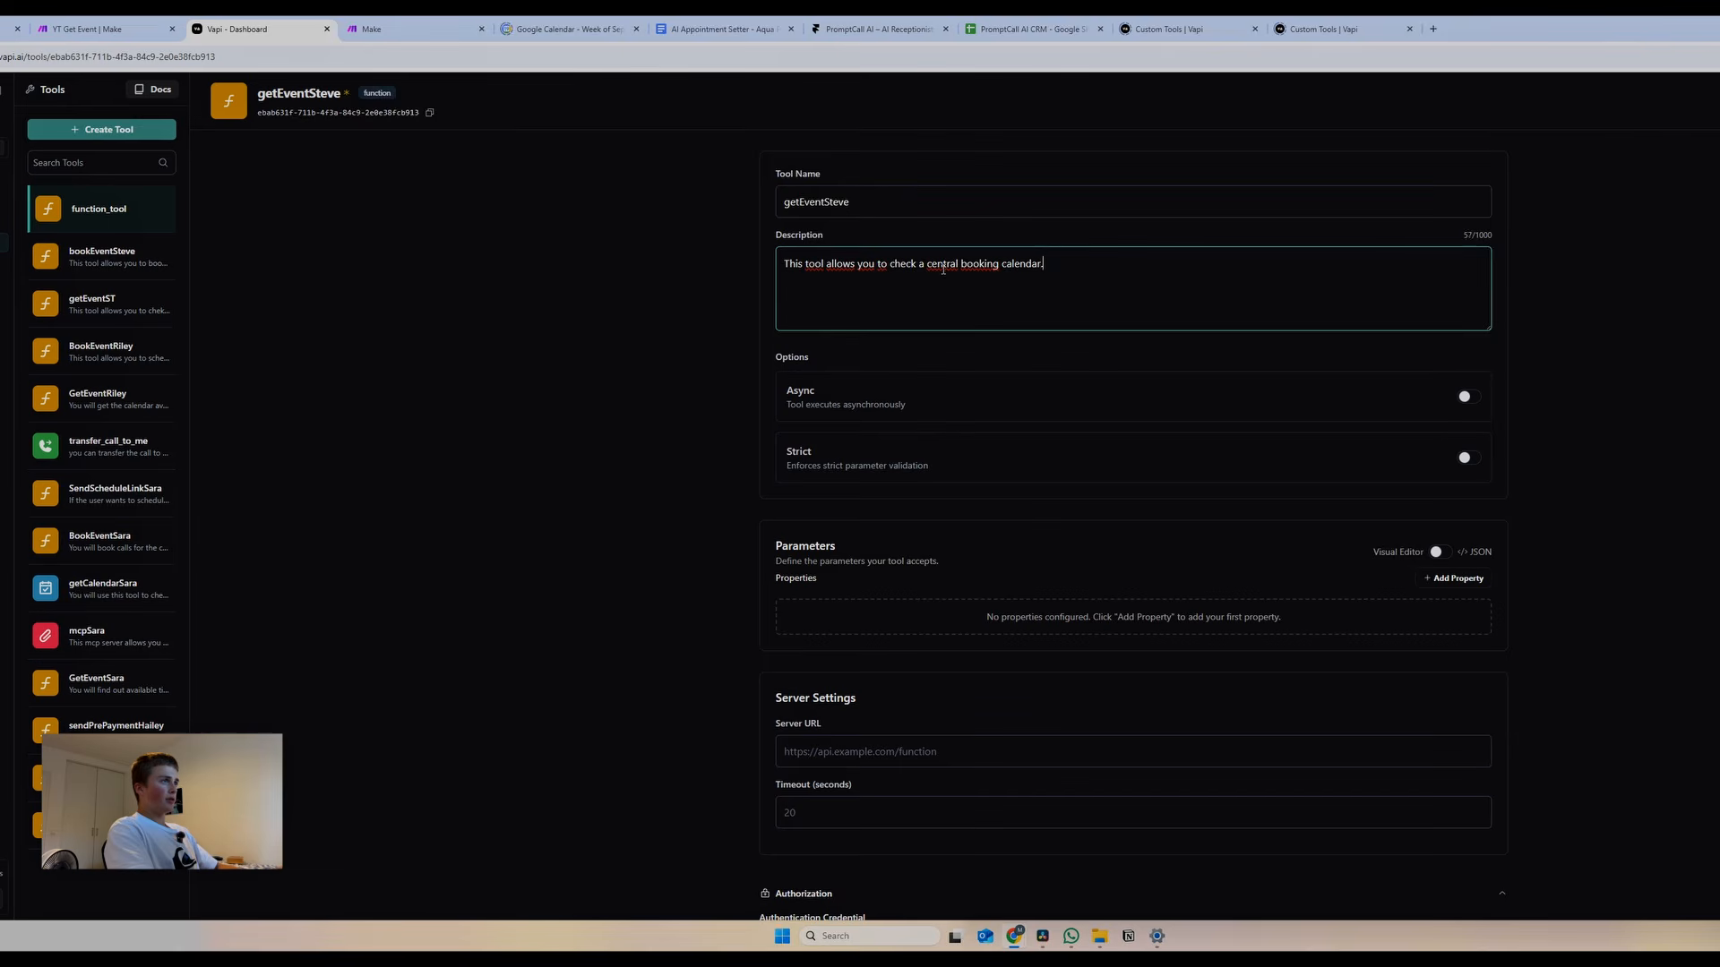
{"action": "type", "text": "All times "}
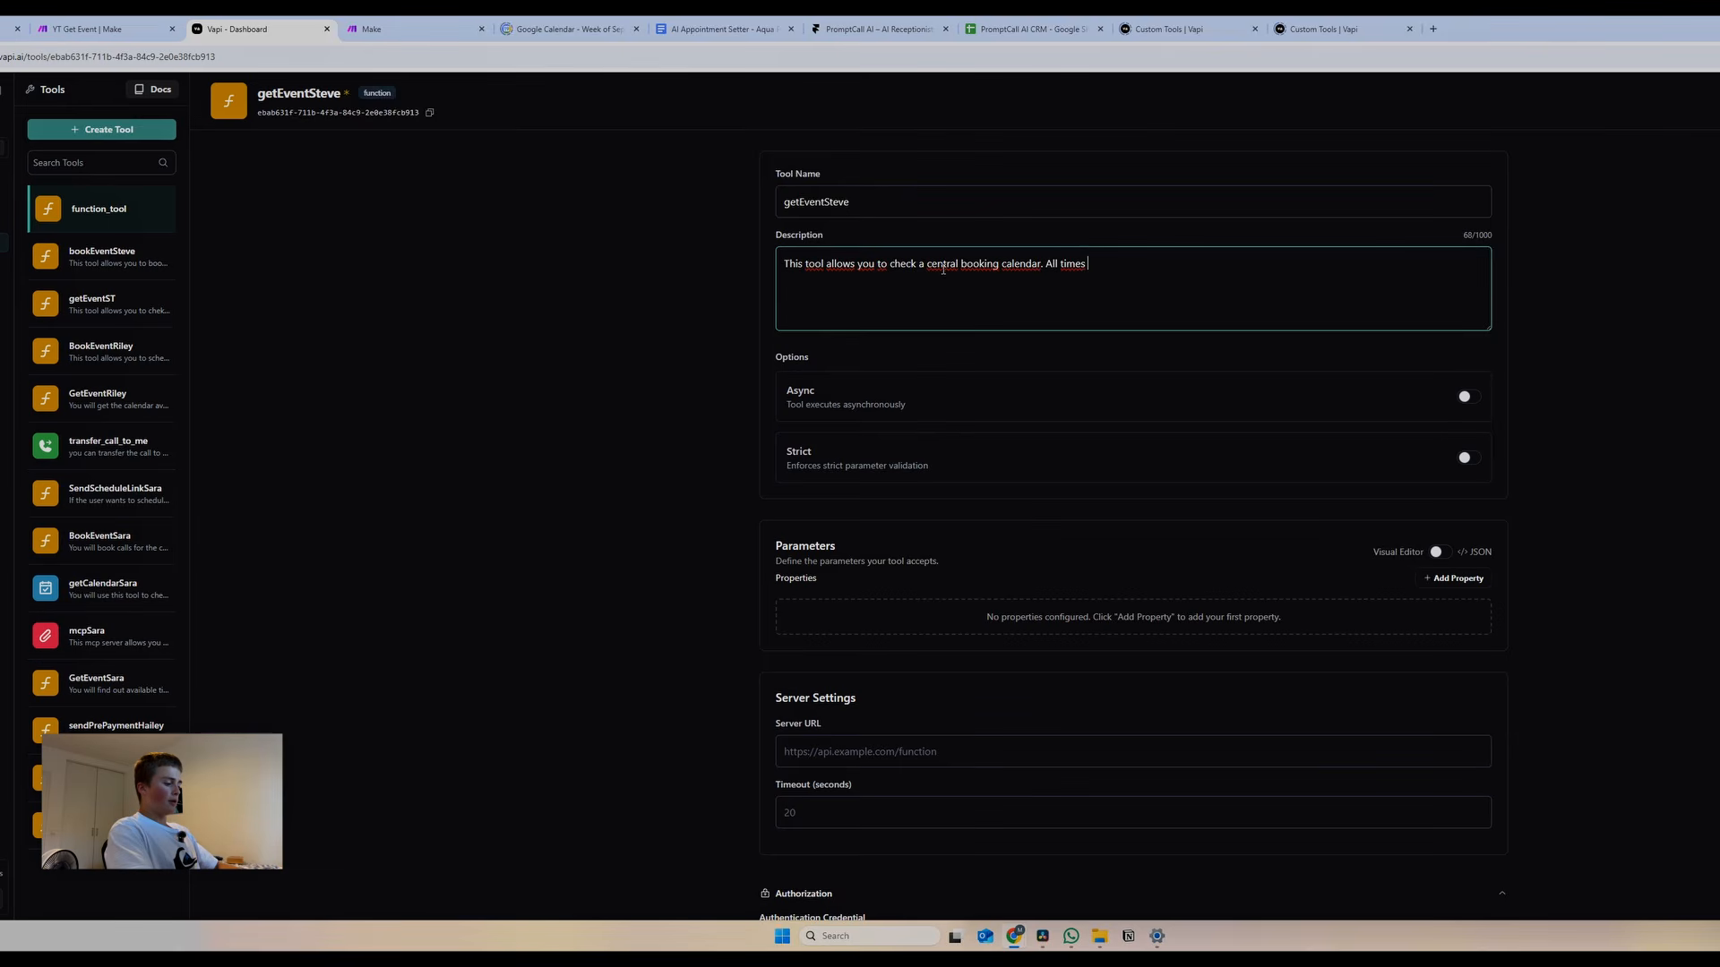
{"action": "type", "text": "provided are formatted in ISO 8601 format."}
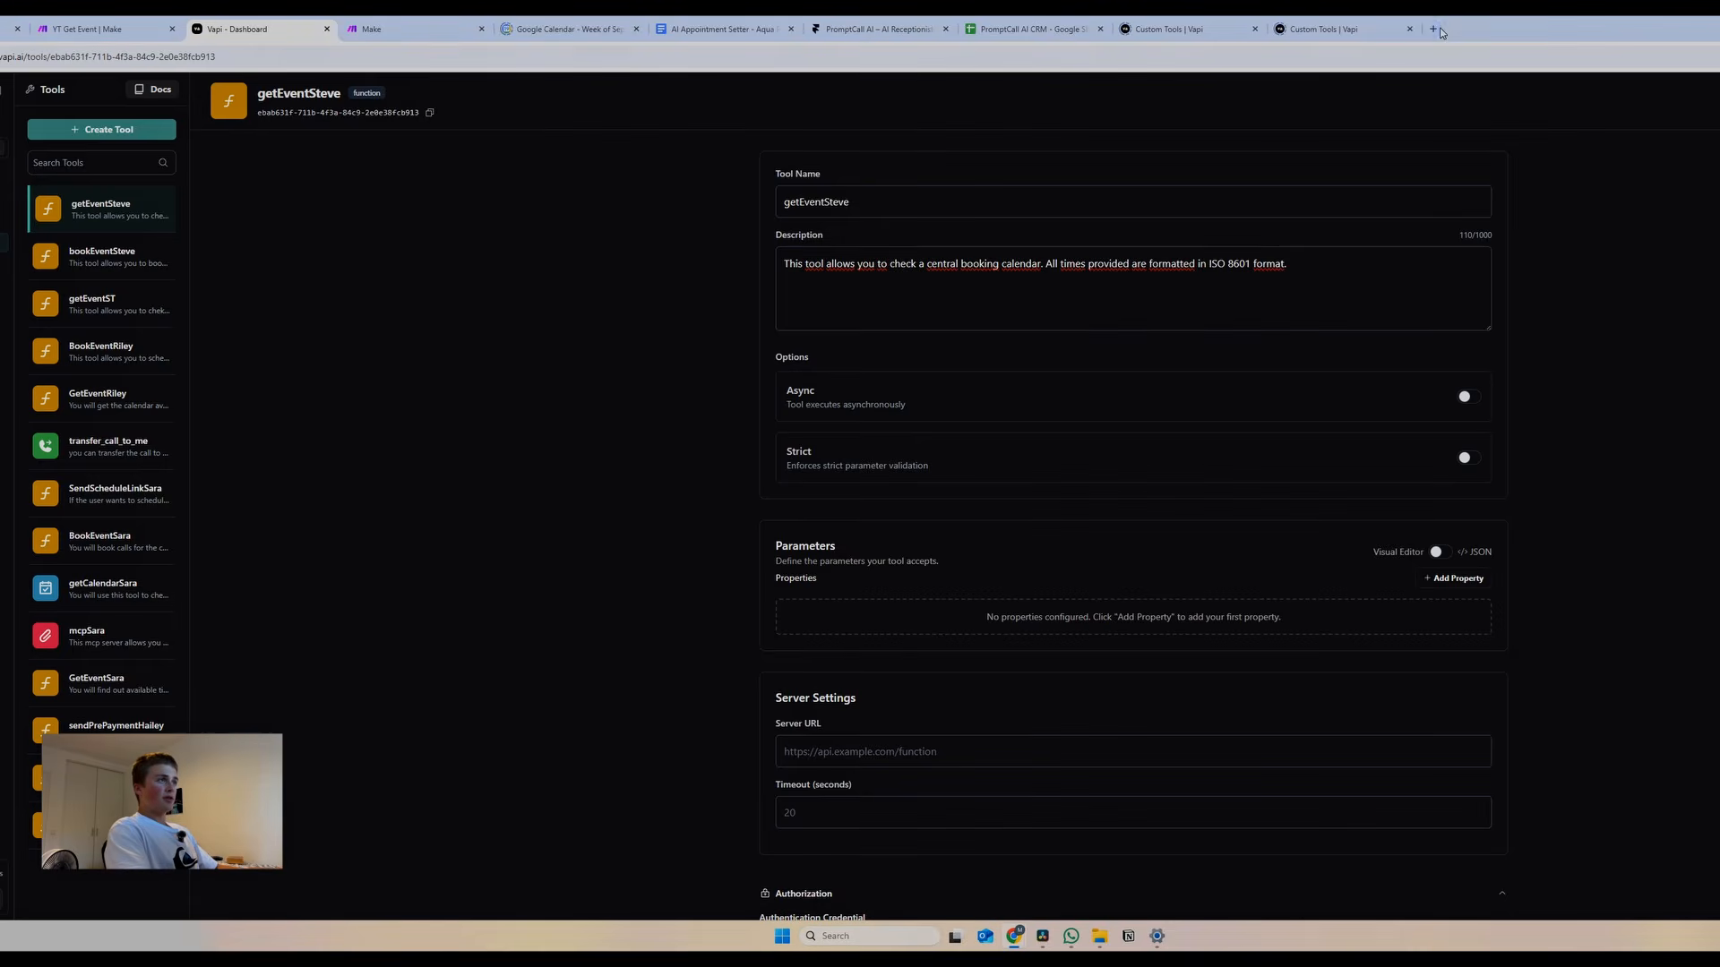
Search Google for 'ISO 8601 format' and preview a GitHub example in image results
{"action": "left_click", "coordinate": [1433, 29]}
{"action": "type", "text": "ISO 8"}
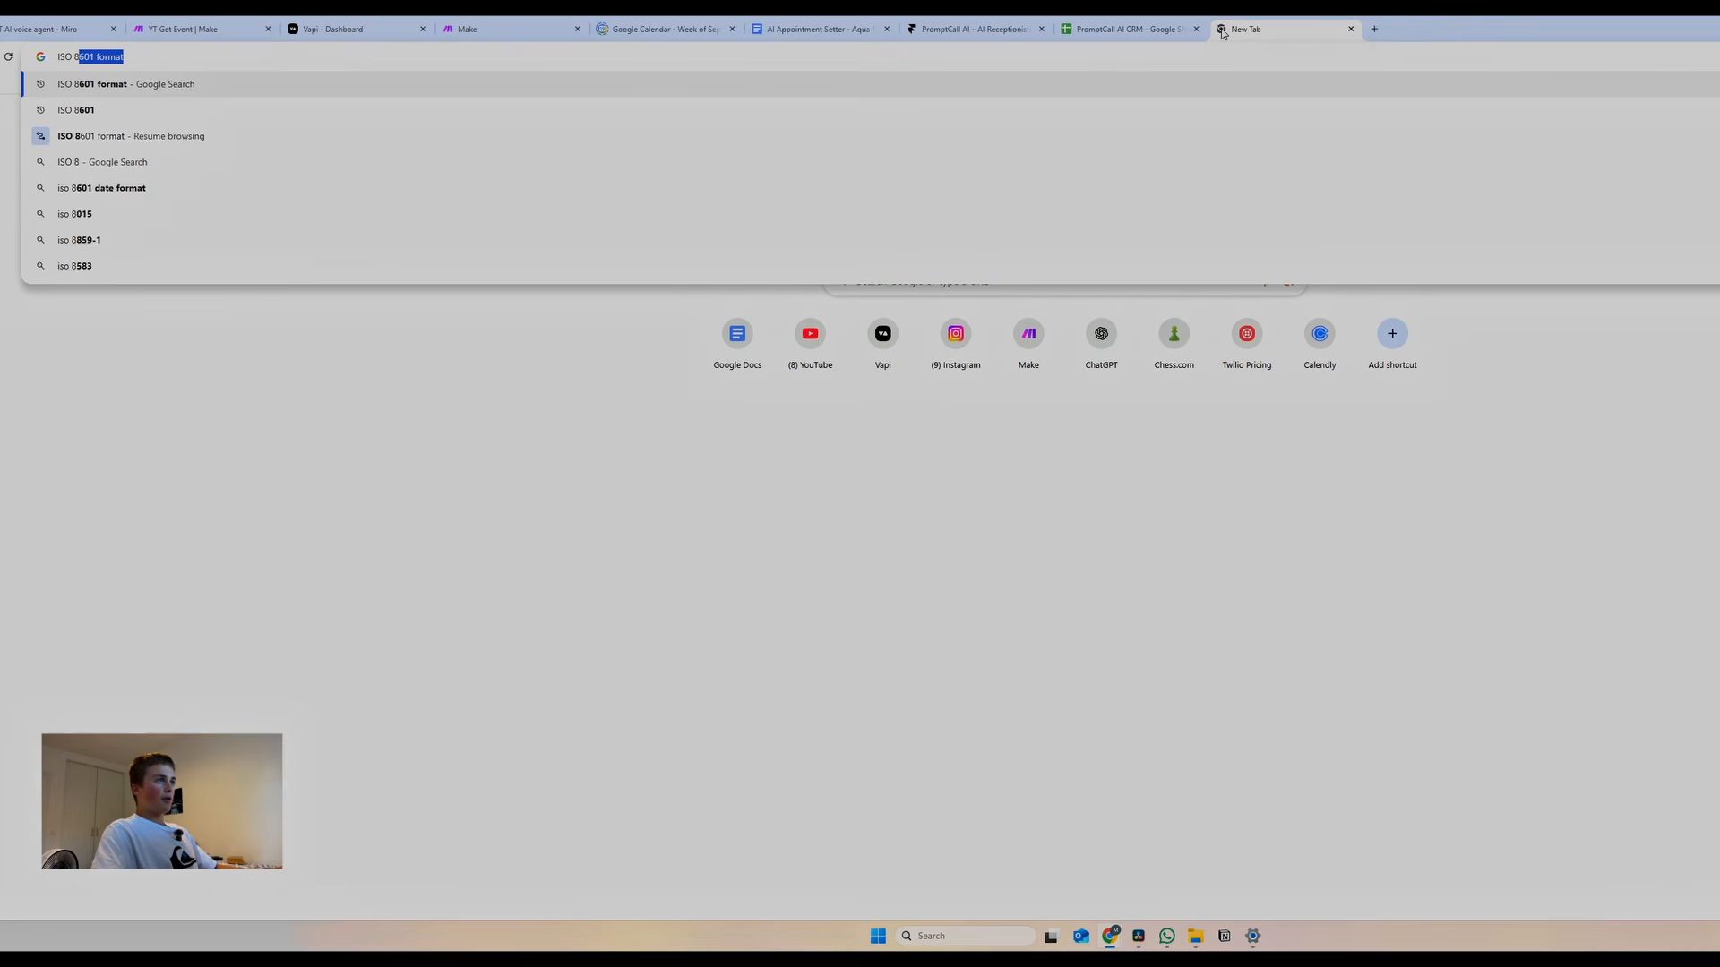
{"action": "type", "text": "601 forma"}
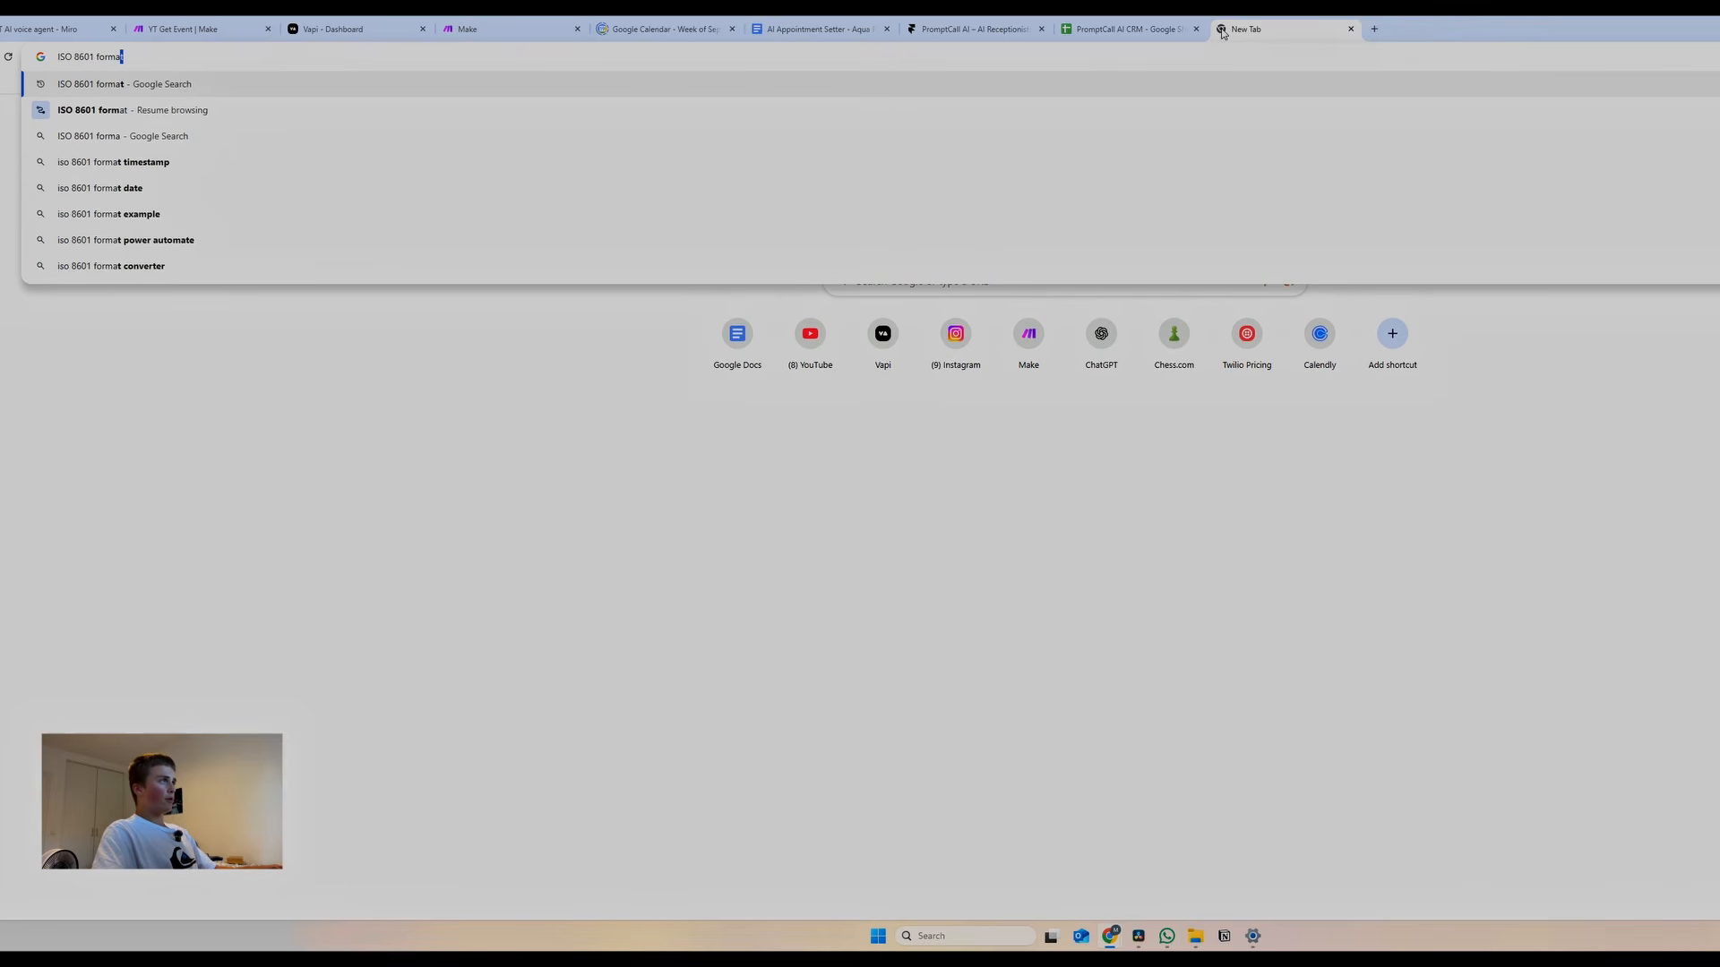
{"action": "type", "text": "t"}
{"action": "key", "text": "Return"}
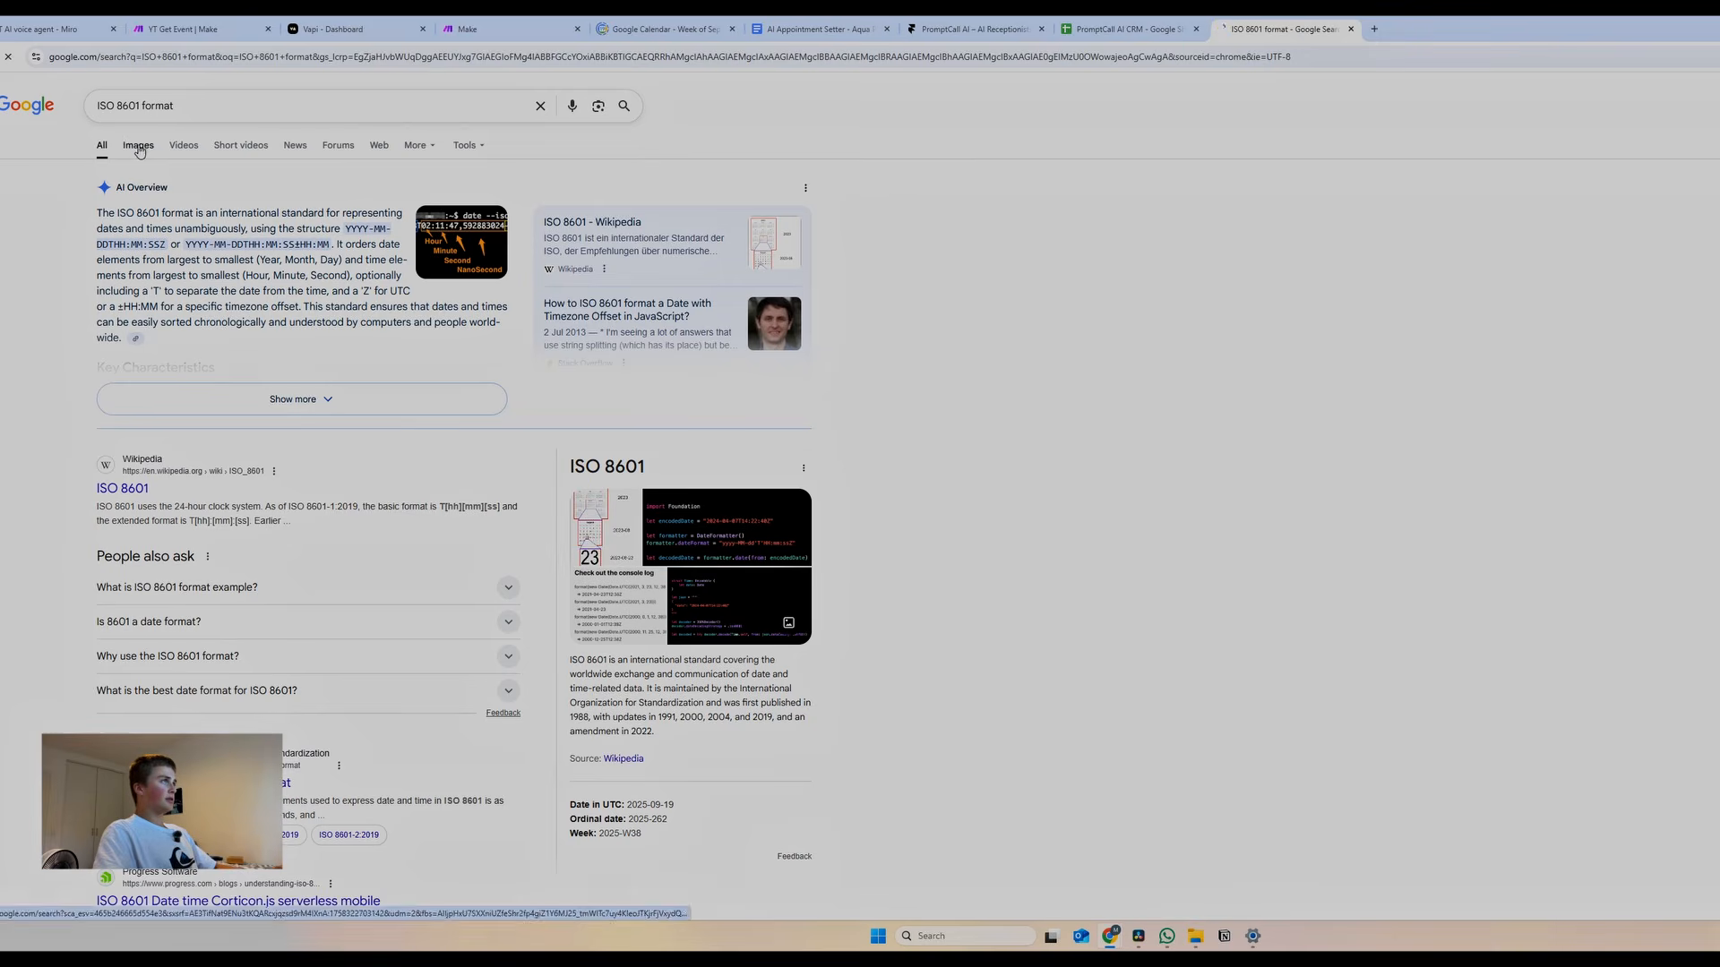
{"action": "left_click", "coordinate": [139, 148]}
{"action": "left_click", "coordinate": [567, 295]}
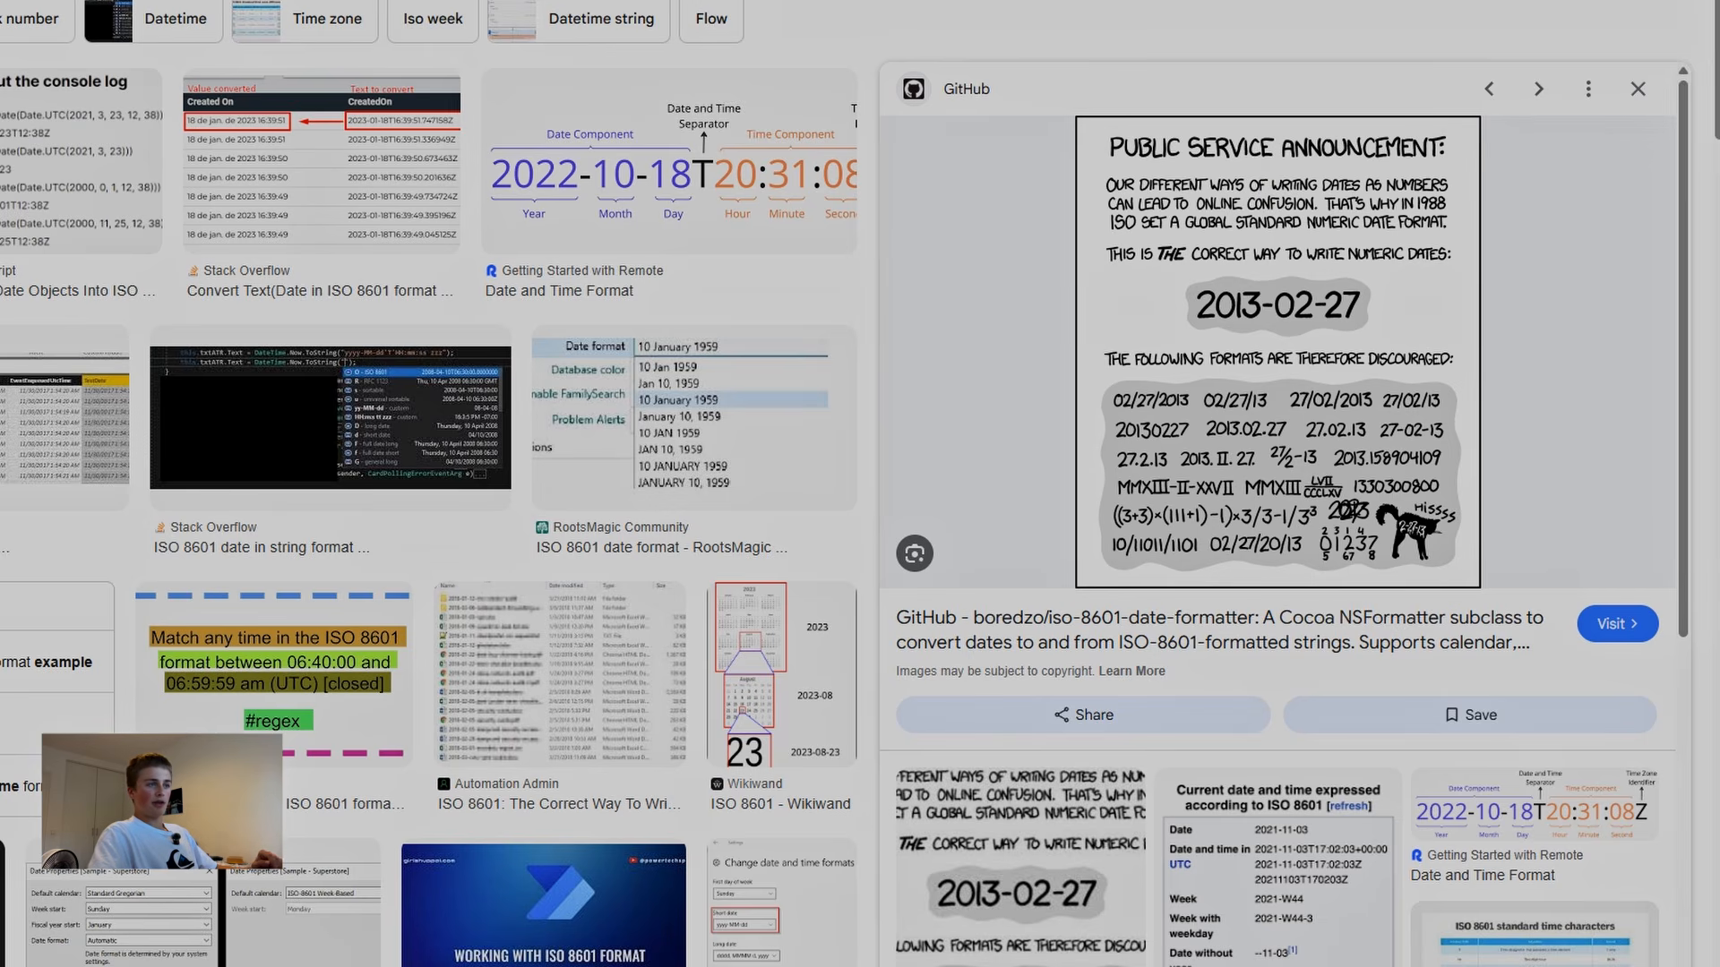
Add a required dateTime string parameter to getEventSteve: the ISO 8601 date time to check availability for
{"action": "left_click", "coordinate": [257, 30]}
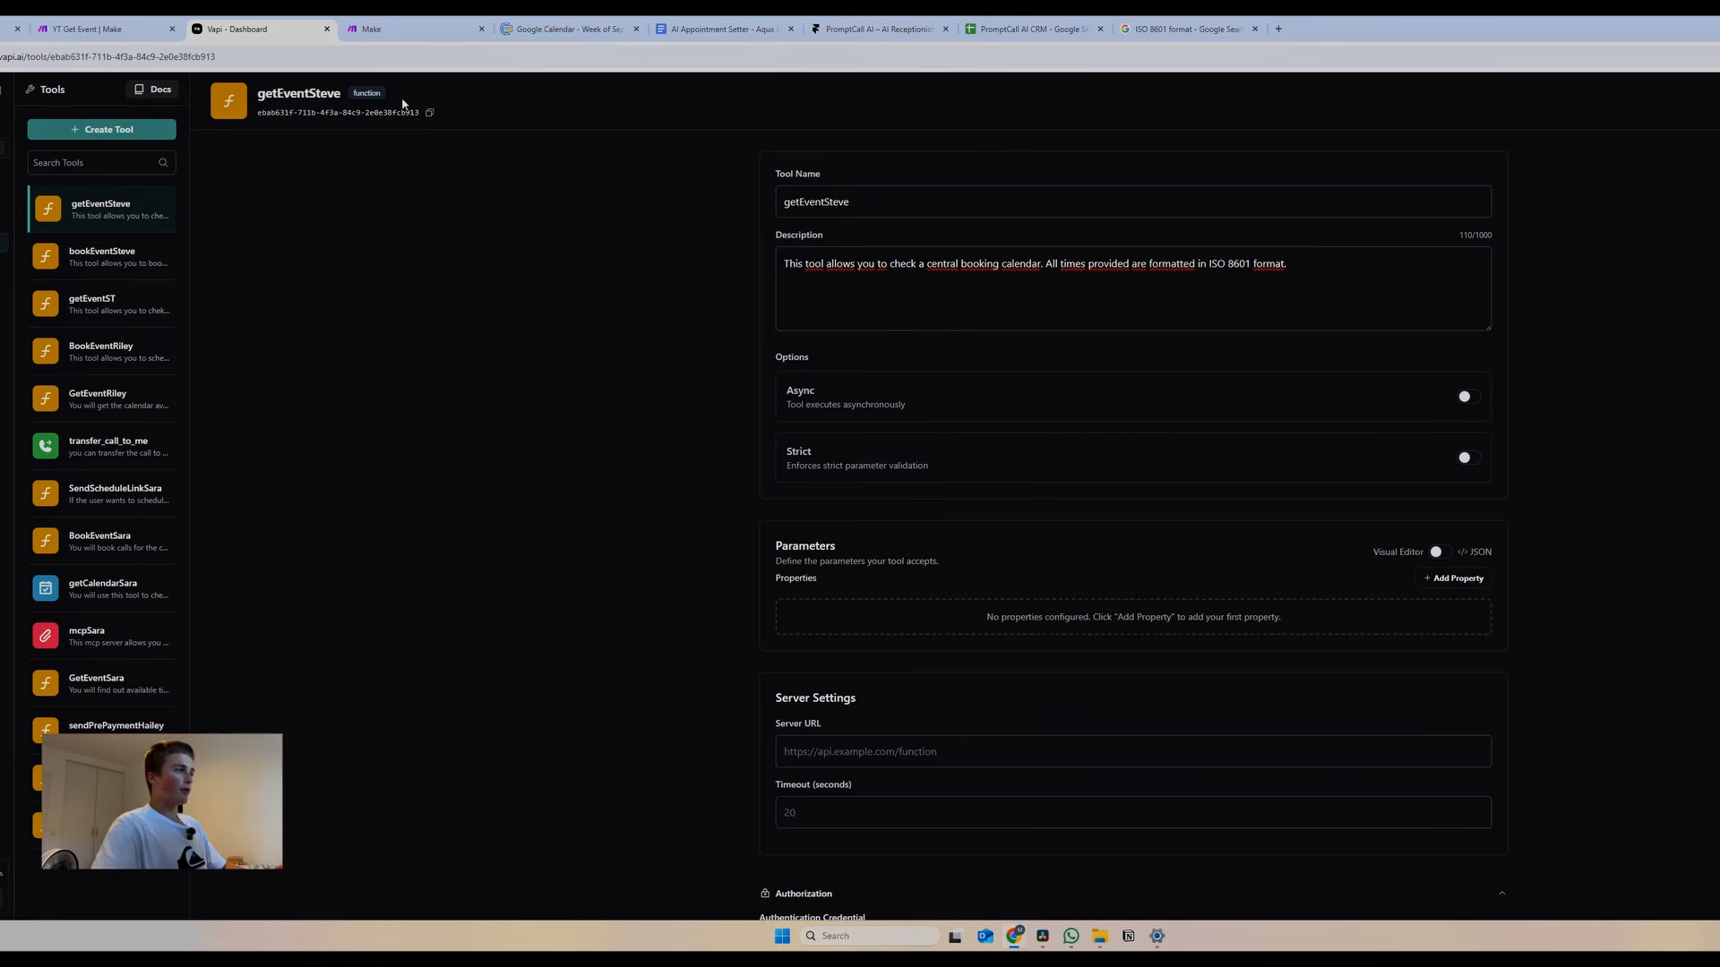
{"action": "left_click", "coordinate": [1457, 578]}
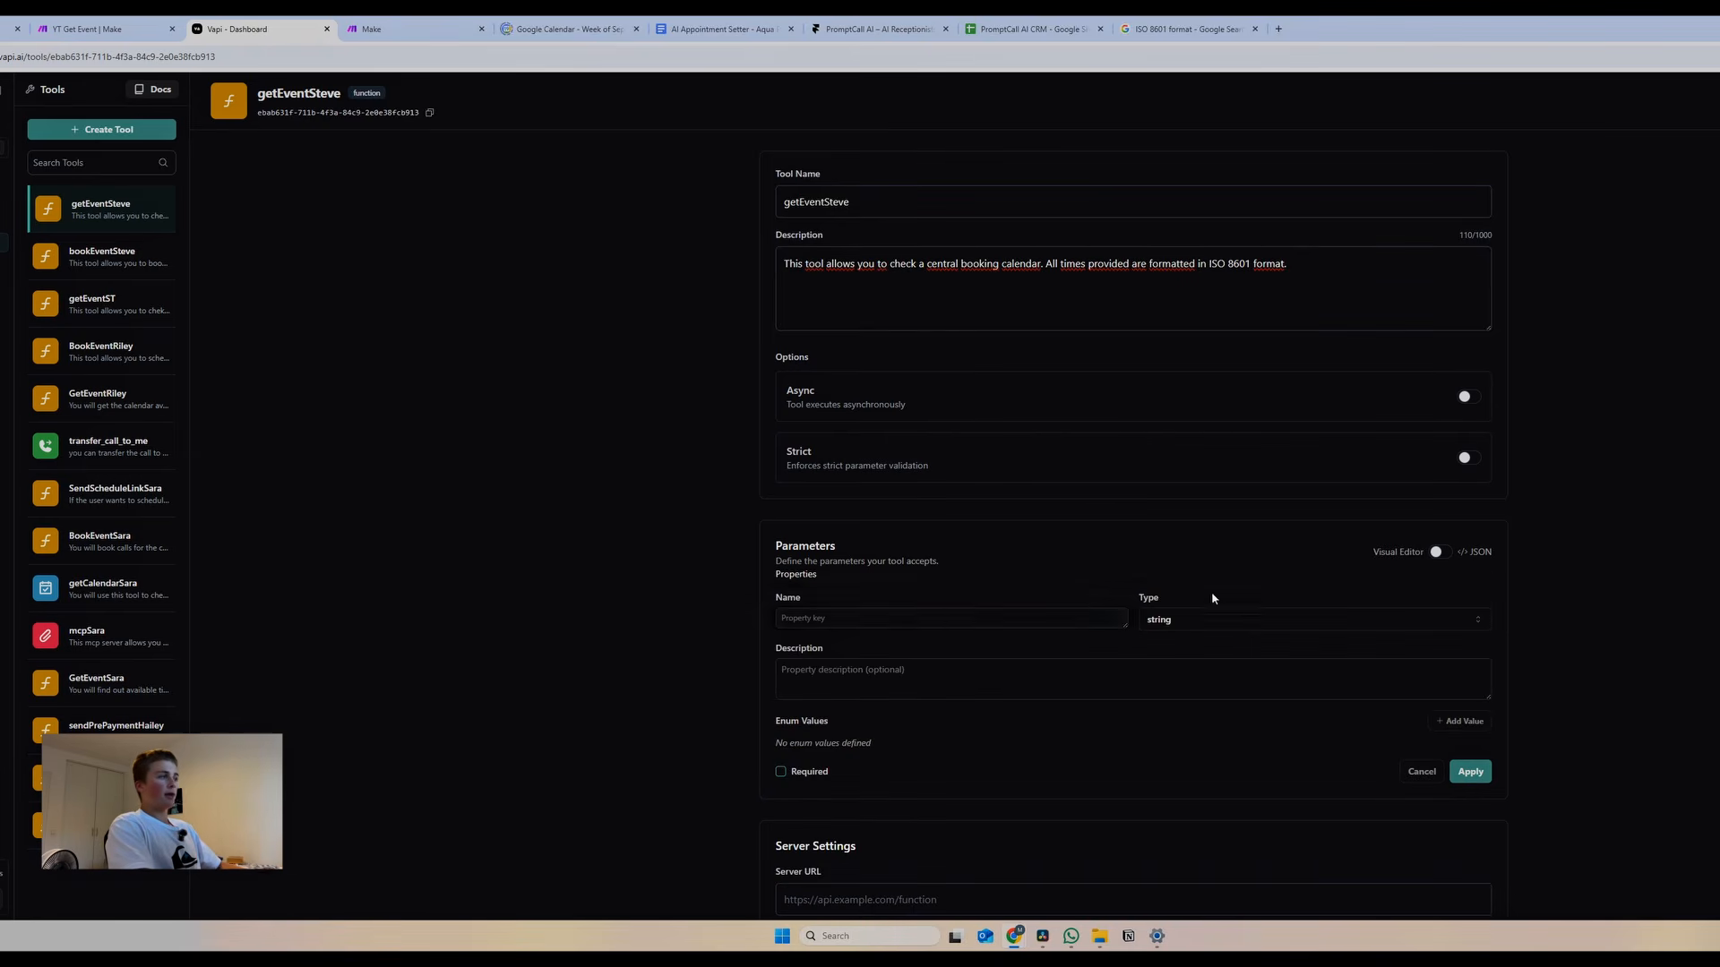
{"action": "left_click", "coordinate": [906, 626]}
{"action": "type", "text": "dateTime"}
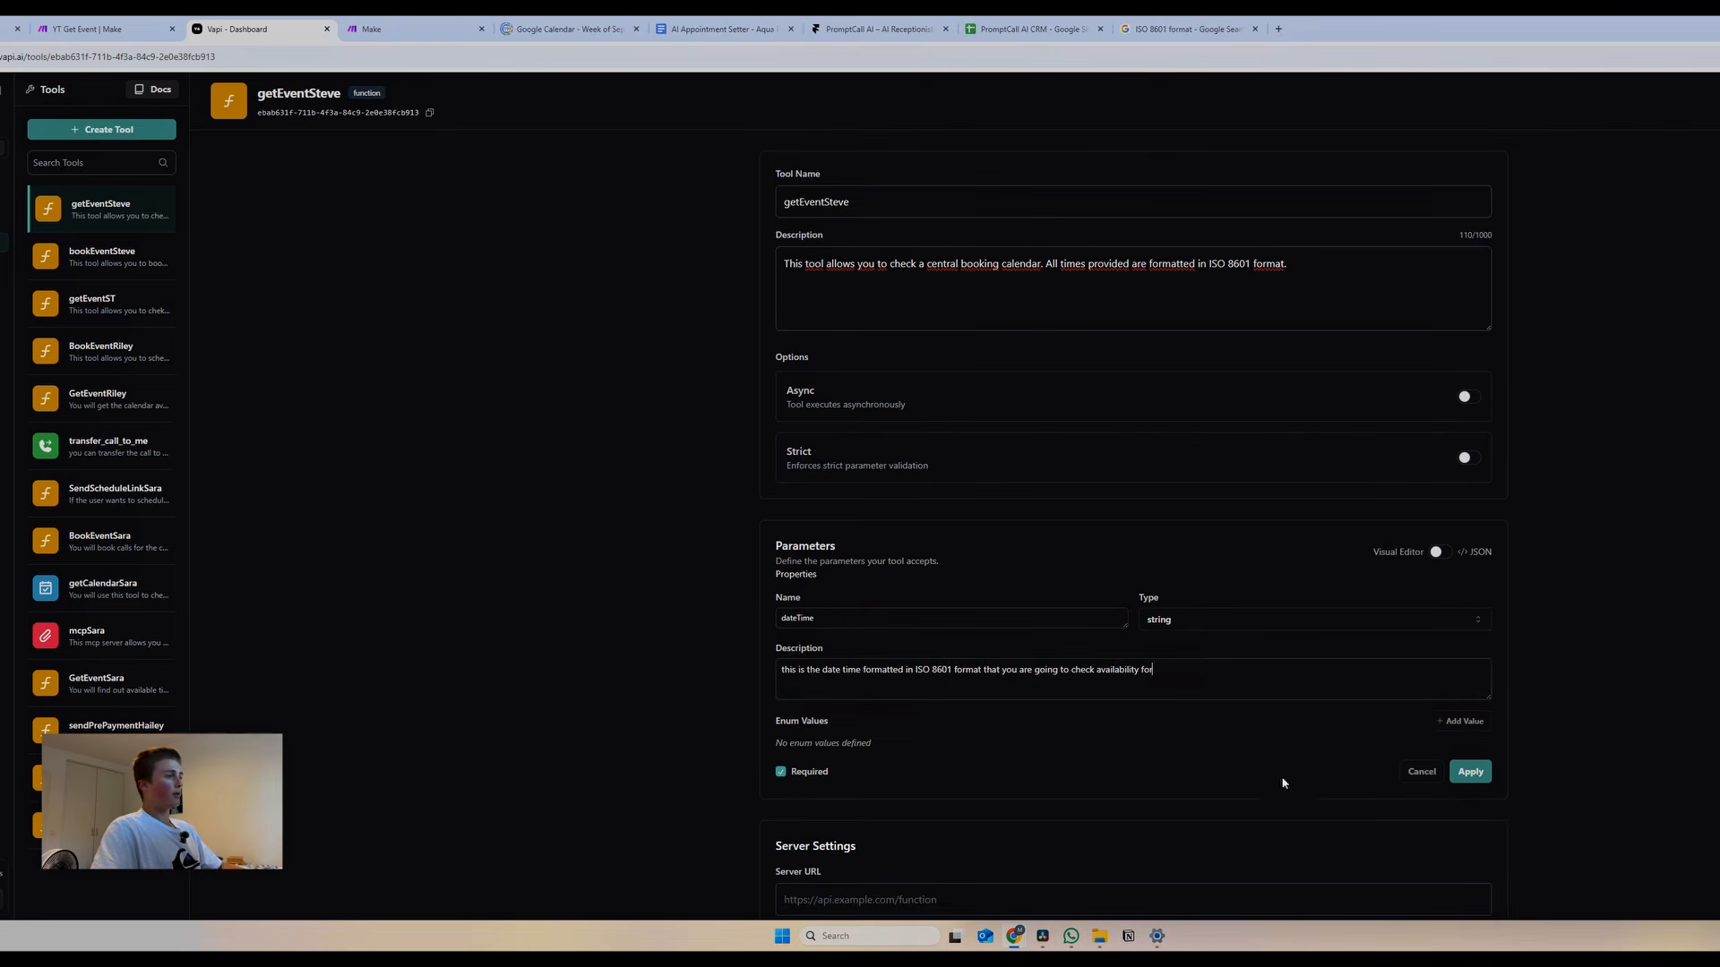
{"action": "left_click", "coordinate": [1469, 772]}
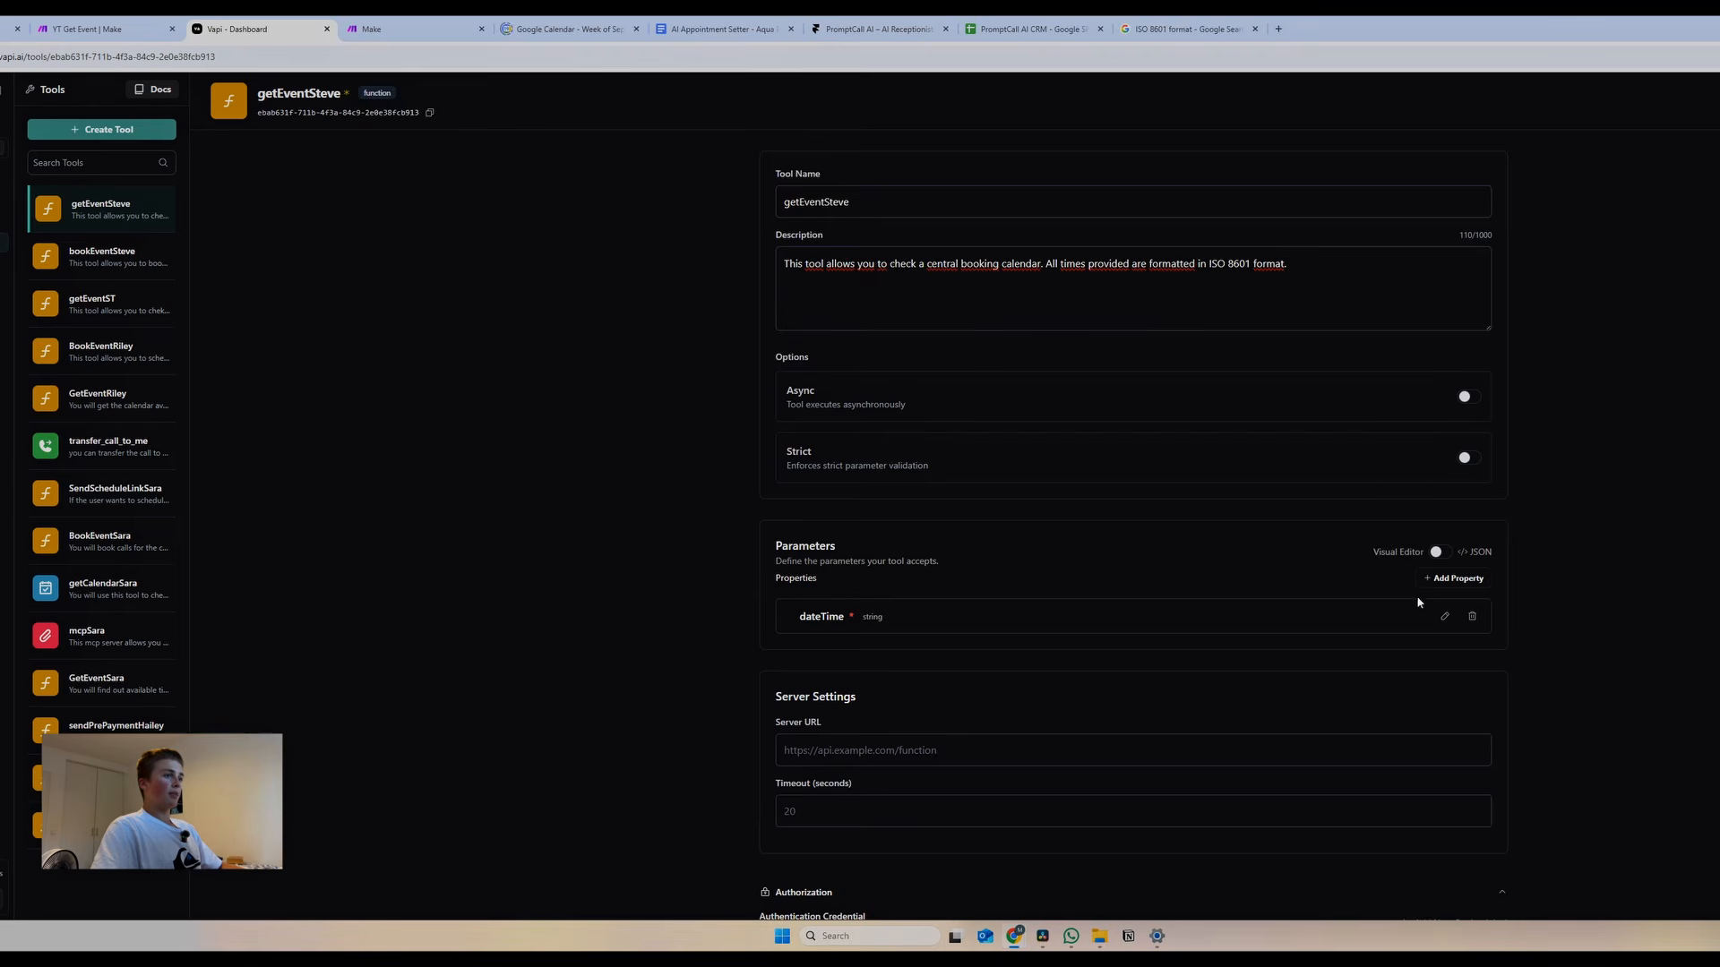
Add Request Complete, Request Failed and Request Response Delayed messages to the getEventSteve tool
{"action": "scroll", "coordinate": [1070, 730], "scroll_direction": "down", "scroll_amount": 5}
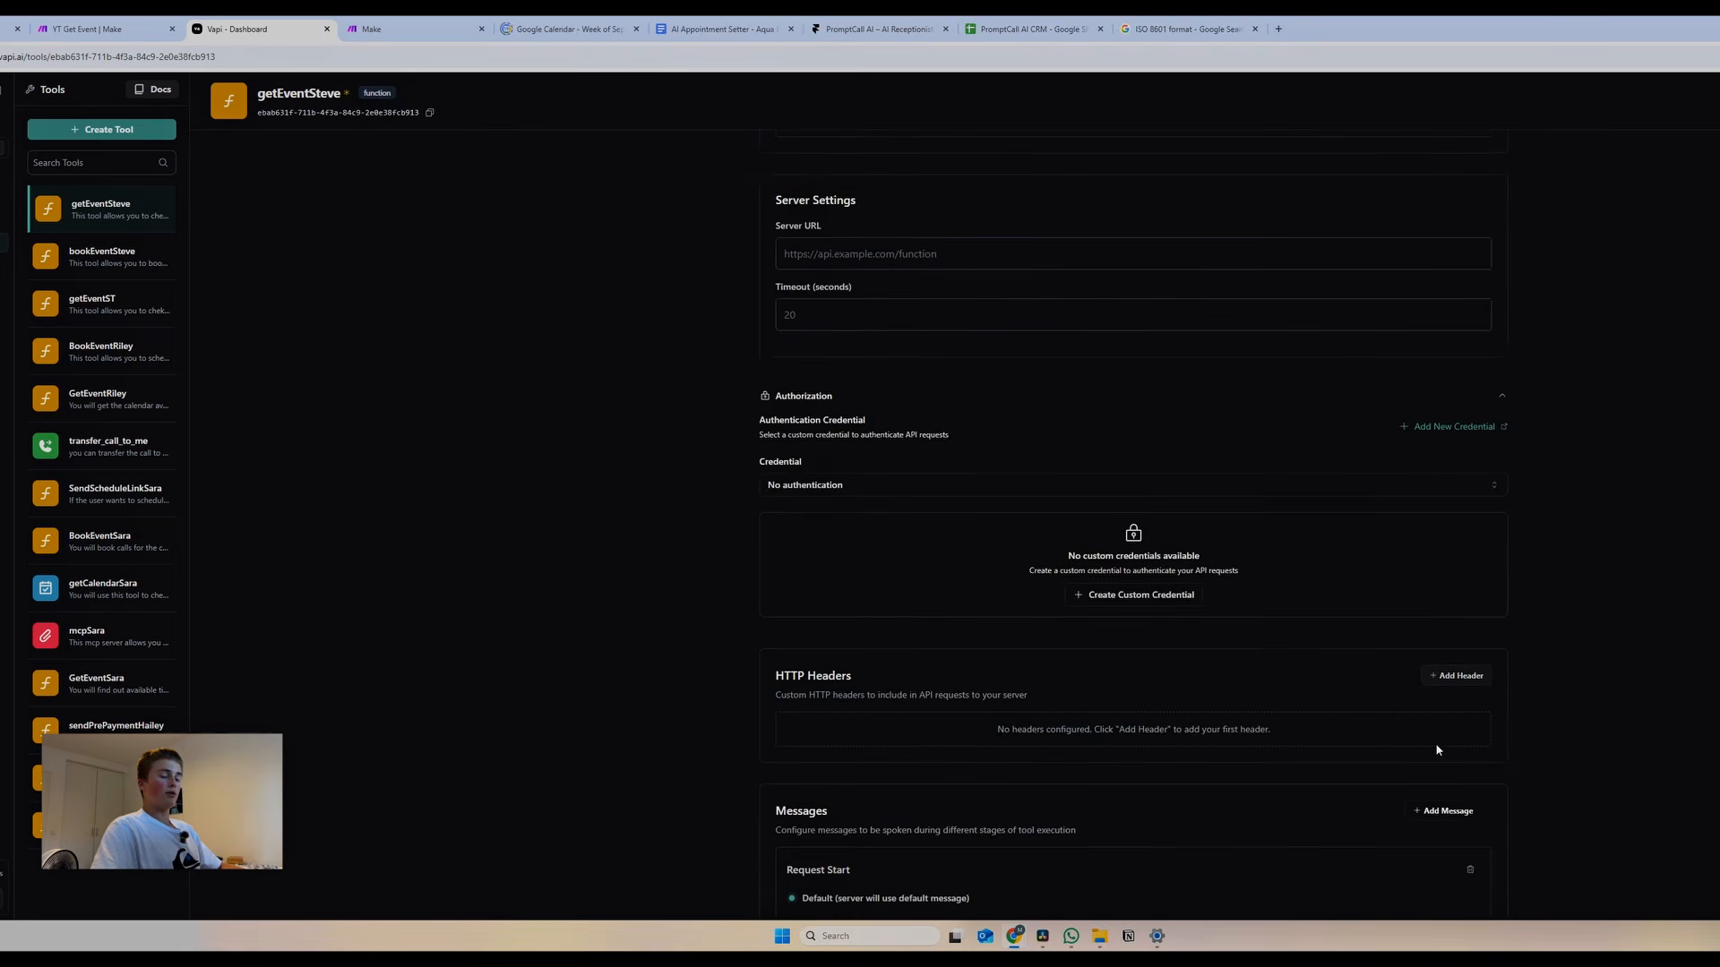
{"action": "left_click", "coordinate": [1447, 811]}
{"action": "left_click", "coordinate": [1425, 833]}
{"action": "scroll", "coordinate": [1429, 782], "scroll_direction": "down", "scroll_amount": 4}
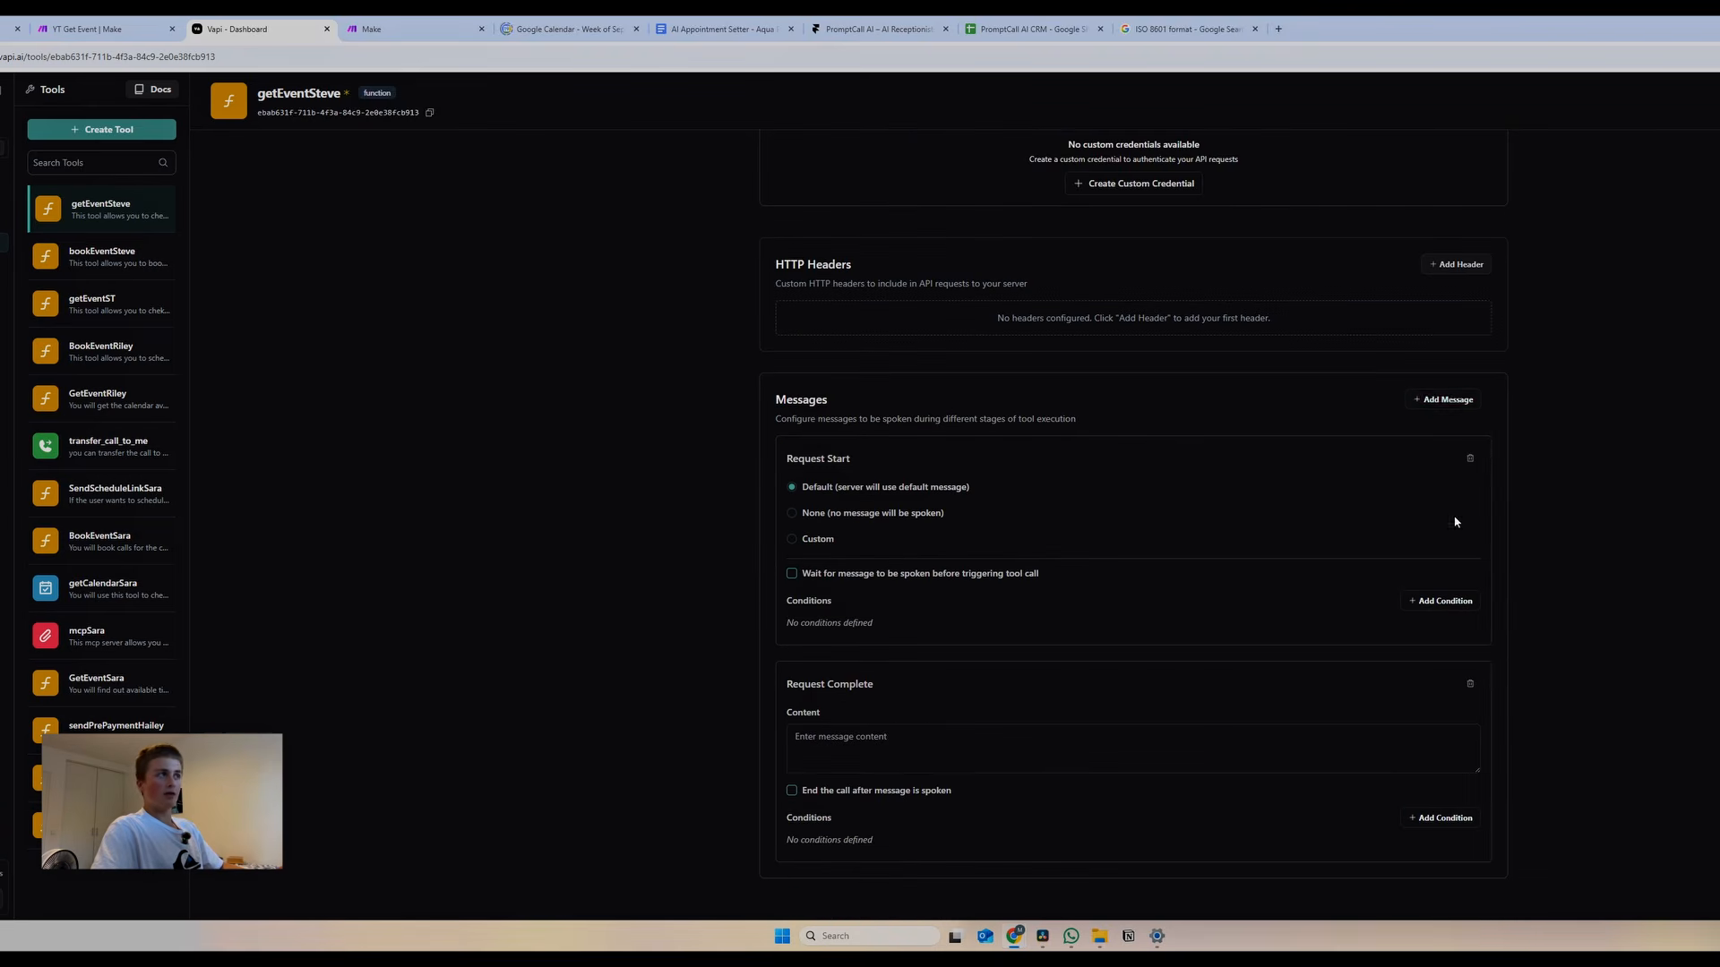
{"action": "left_click", "coordinate": [1458, 396]}
{"action": "left_click", "coordinate": [1446, 417]}
{"action": "scroll", "coordinate": [1447, 418], "scroll_direction": "down", "scroll_amount": 2}
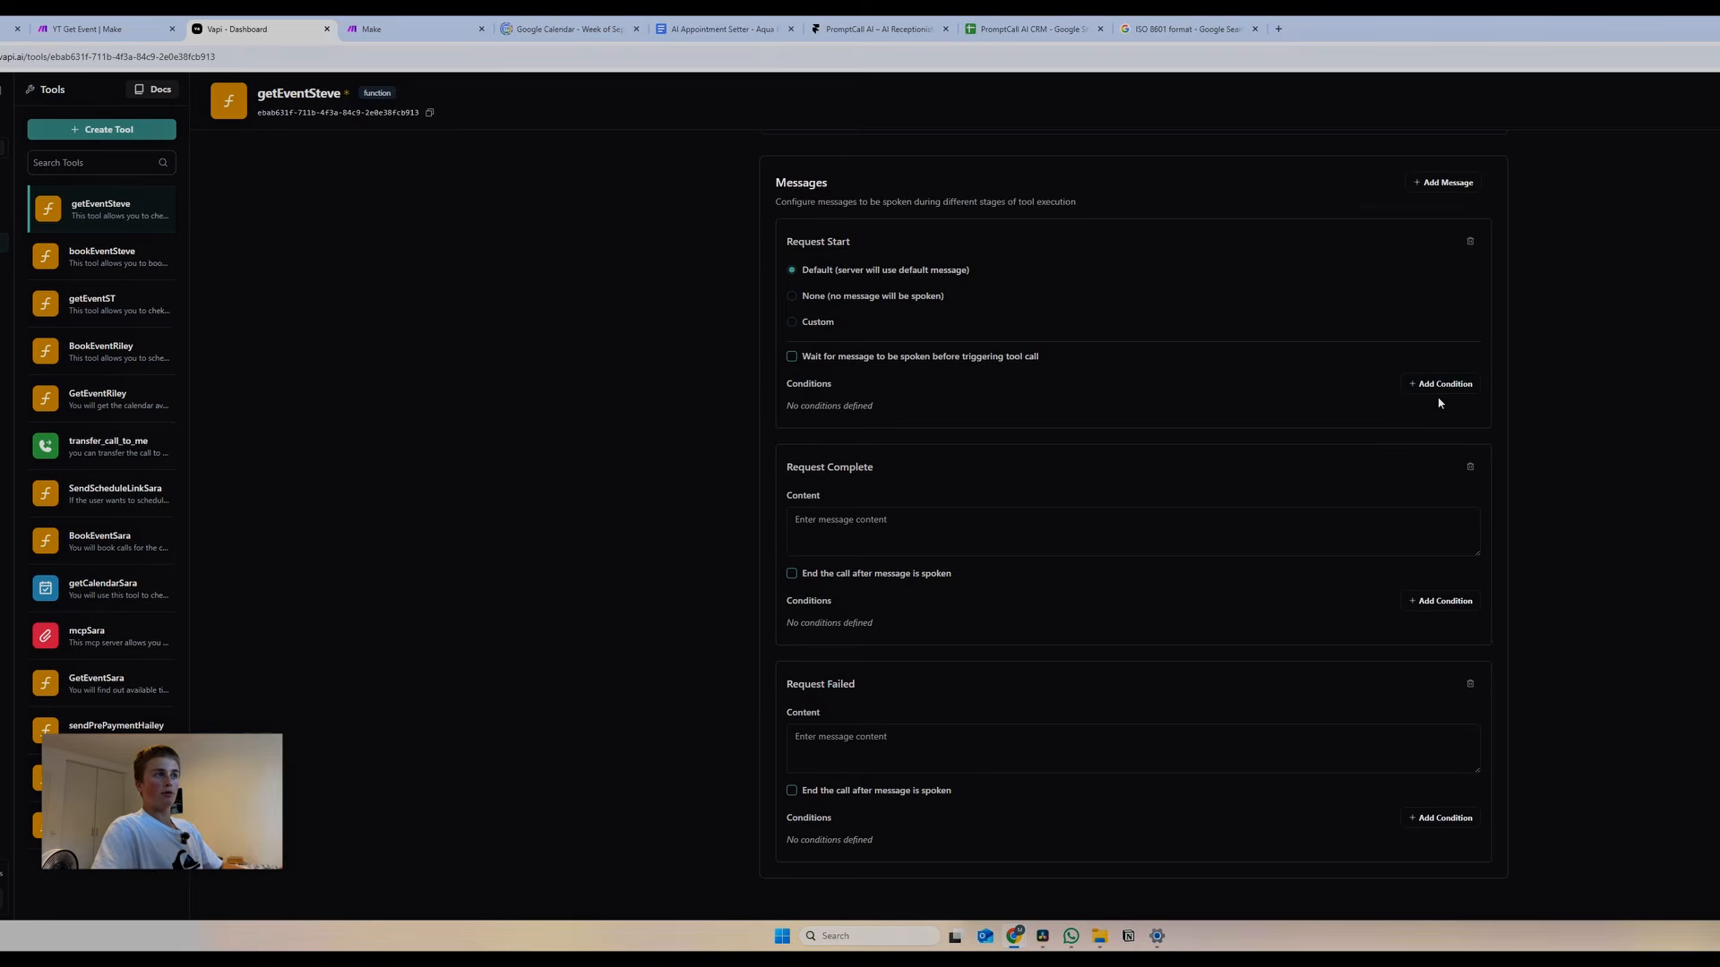
{"action": "left_click", "coordinate": [1458, 184]}
{"action": "left_click", "coordinate": [1446, 207]}
{"action": "scroll", "coordinate": [1444, 257], "scroll_direction": "down", "scroll_amount": 3}
{"action": "scroll", "coordinate": [910, 453], "scroll_direction": "up", "scroll_amount": 3}
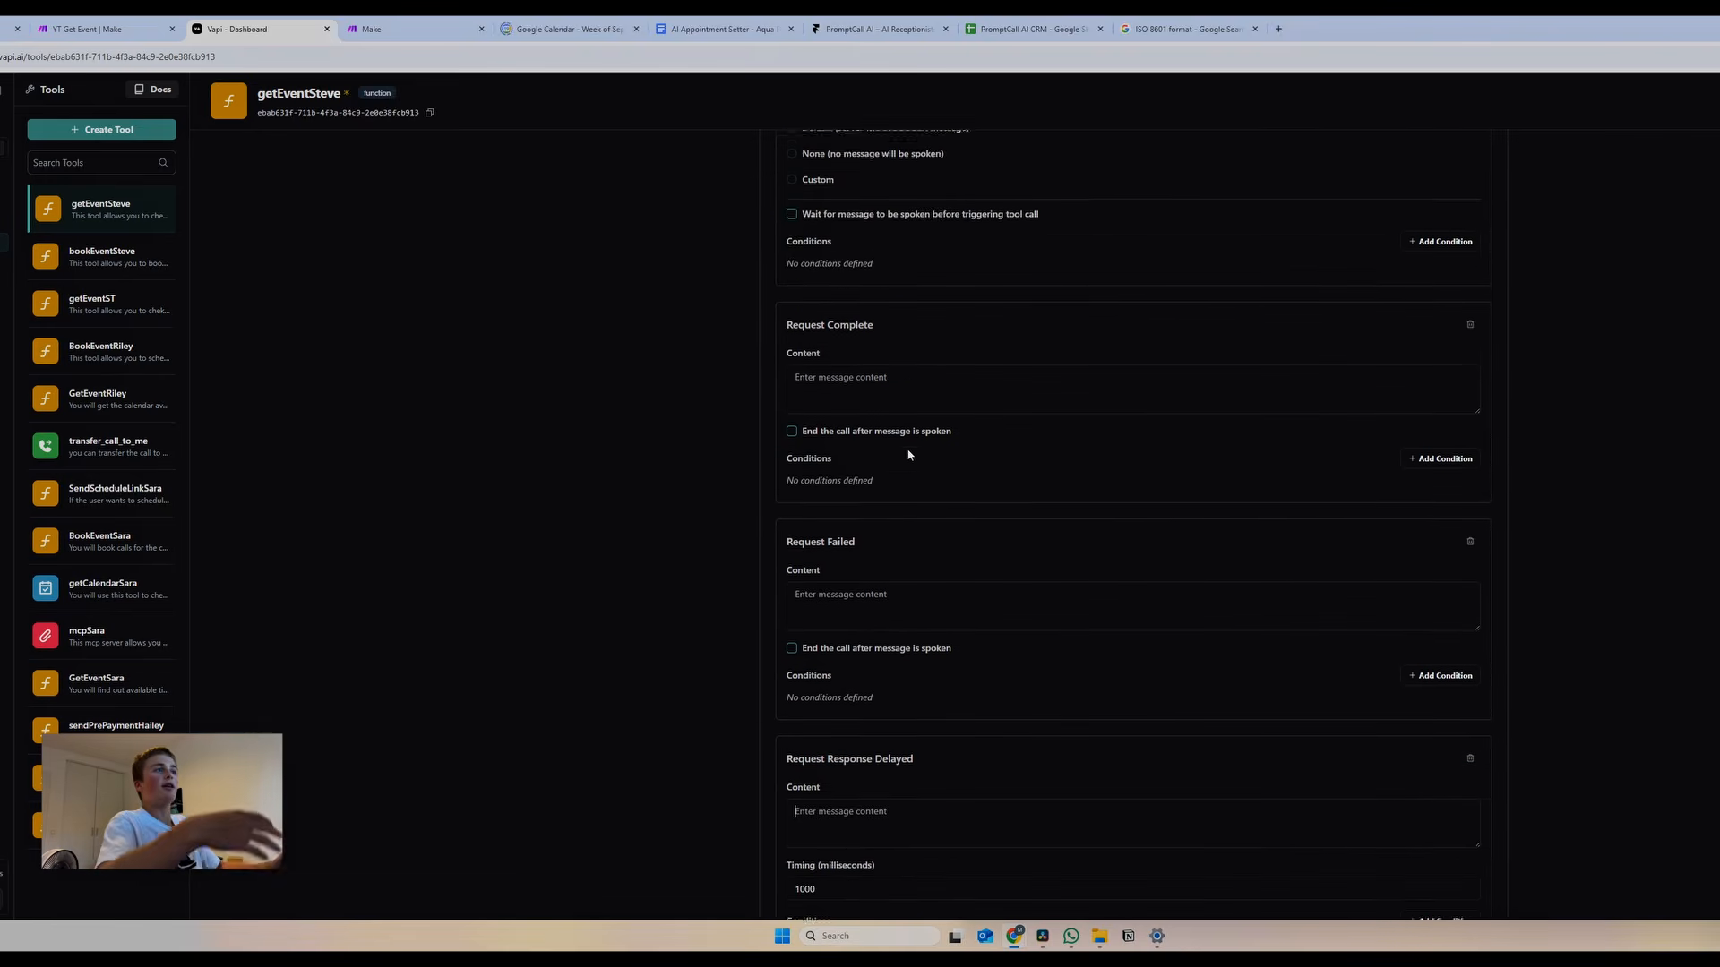
{"action": "scroll", "coordinate": [865, 404], "scroll_direction": "up", "scroll_amount": 1}
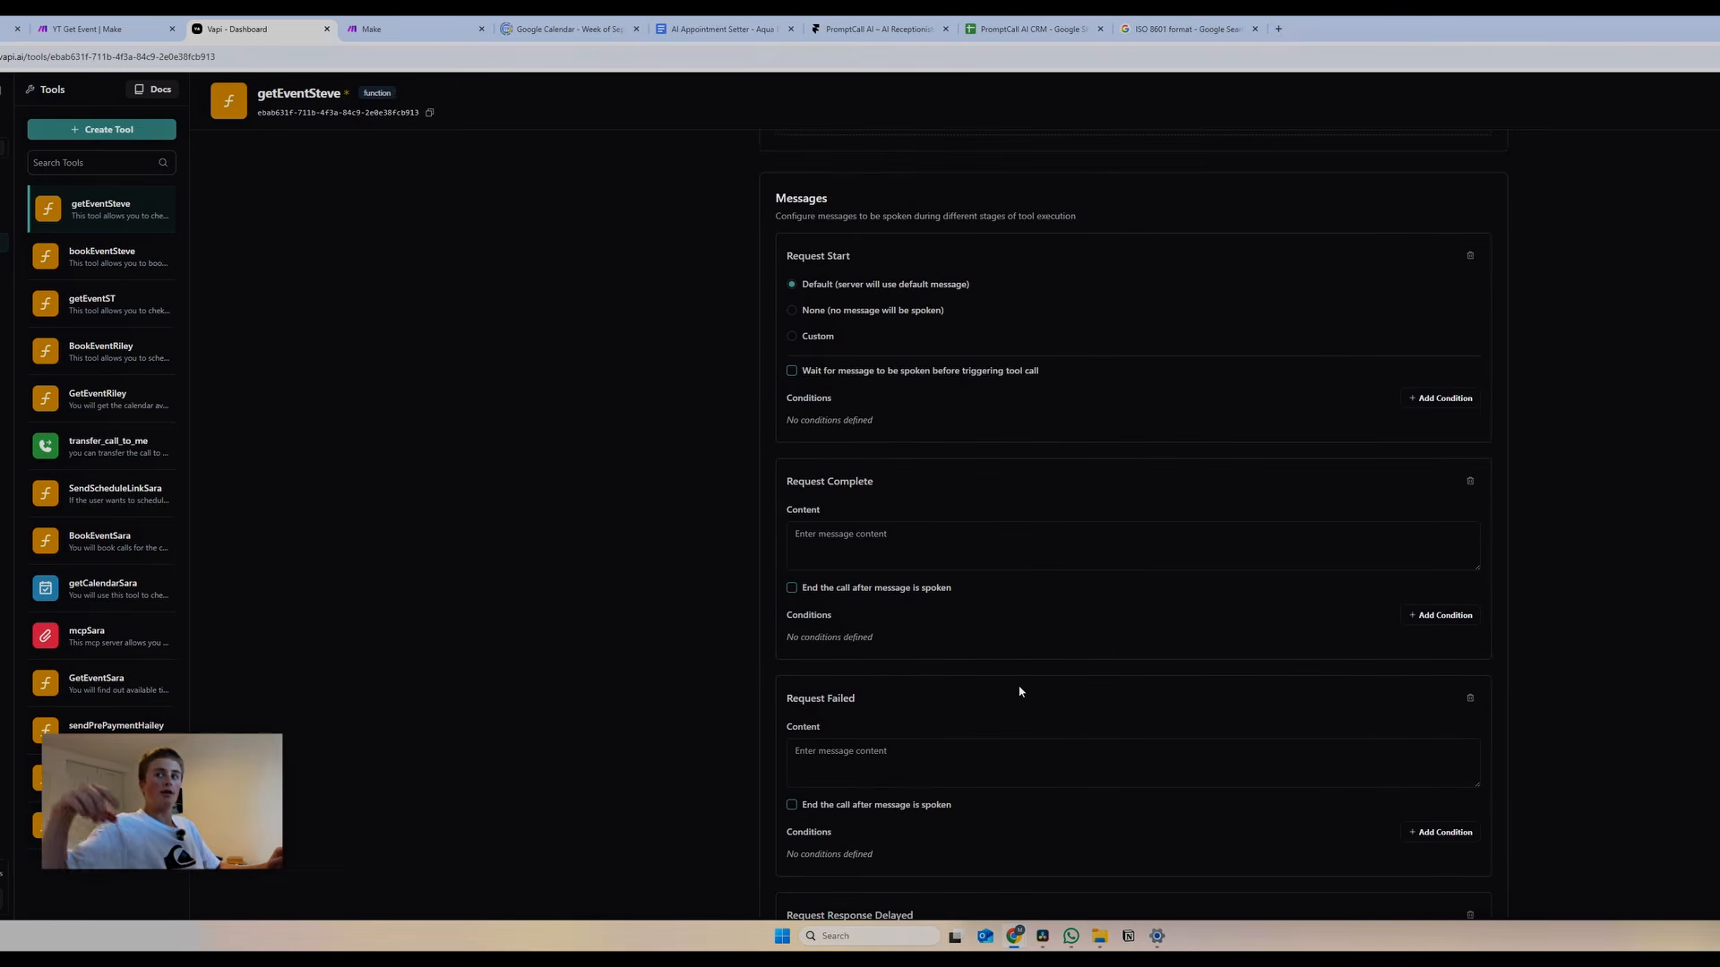
Replace the default request-start hold text with a custom message beginning 'Got it.'
{"action": "key", "text": "super+g"}
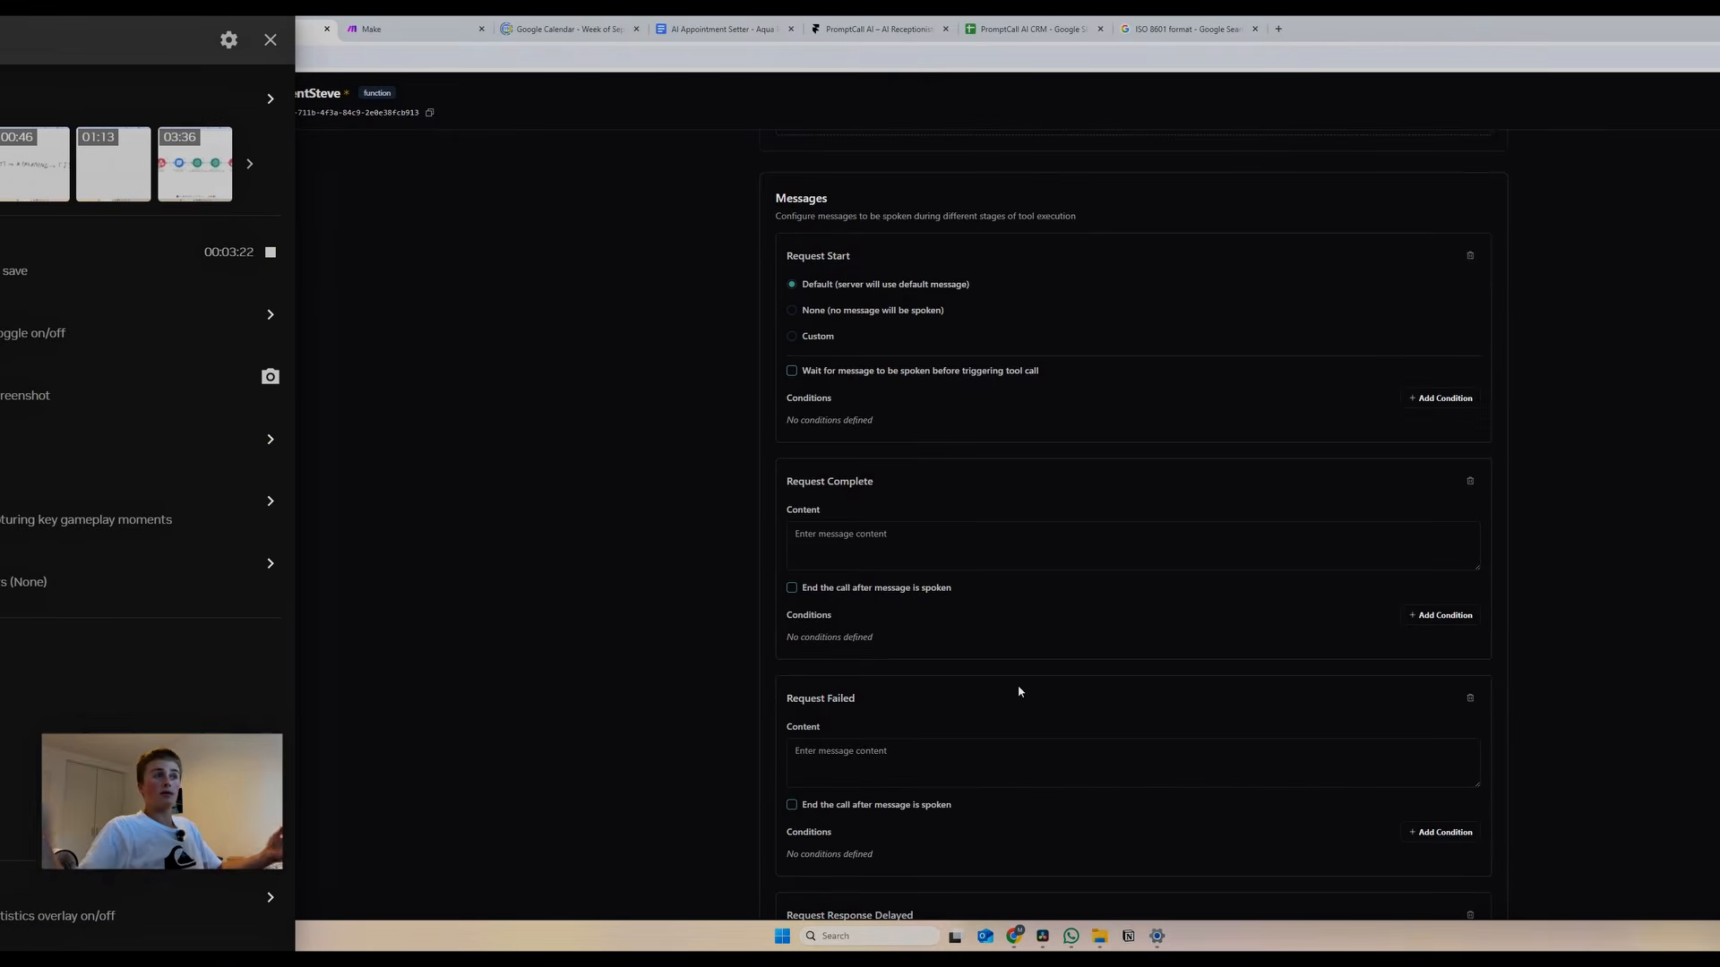
{"action": "left_click", "coordinate": [270, 44]}
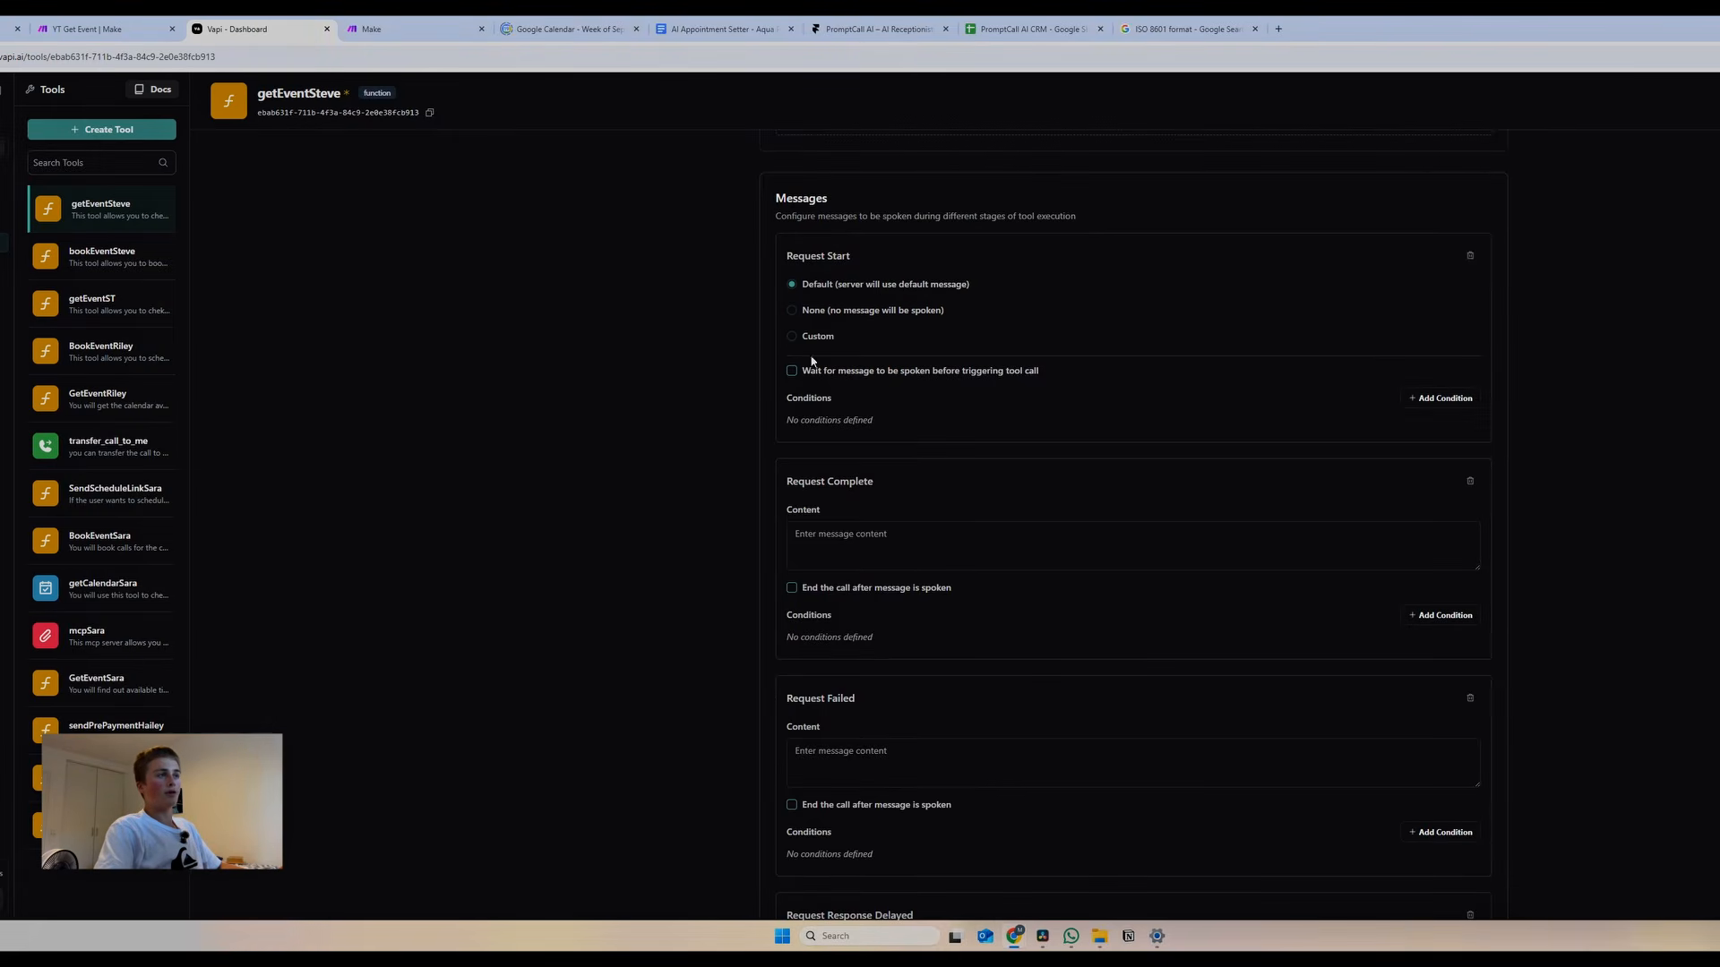
{"action": "scroll", "coordinate": [786, 359], "scroll_direction": "down", "scroll_amount": 3}
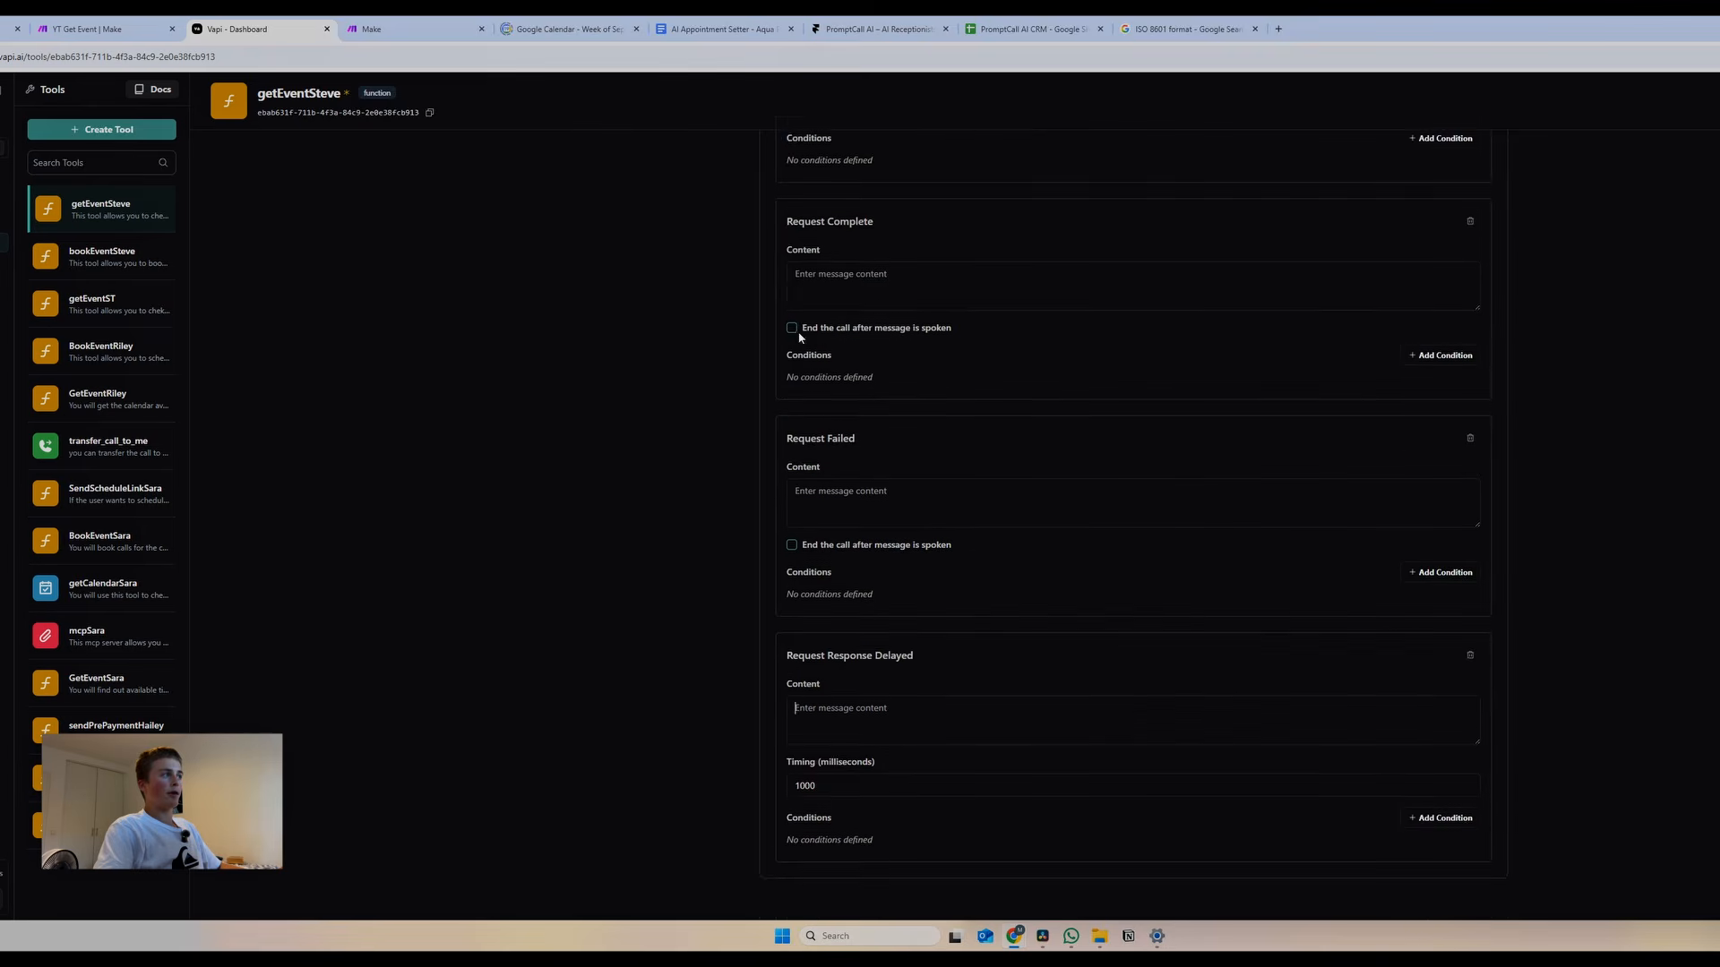
{"action": "scroll", "coordinate": [815, 398], "scroll_direction": "up", "scroll_amount": 5}
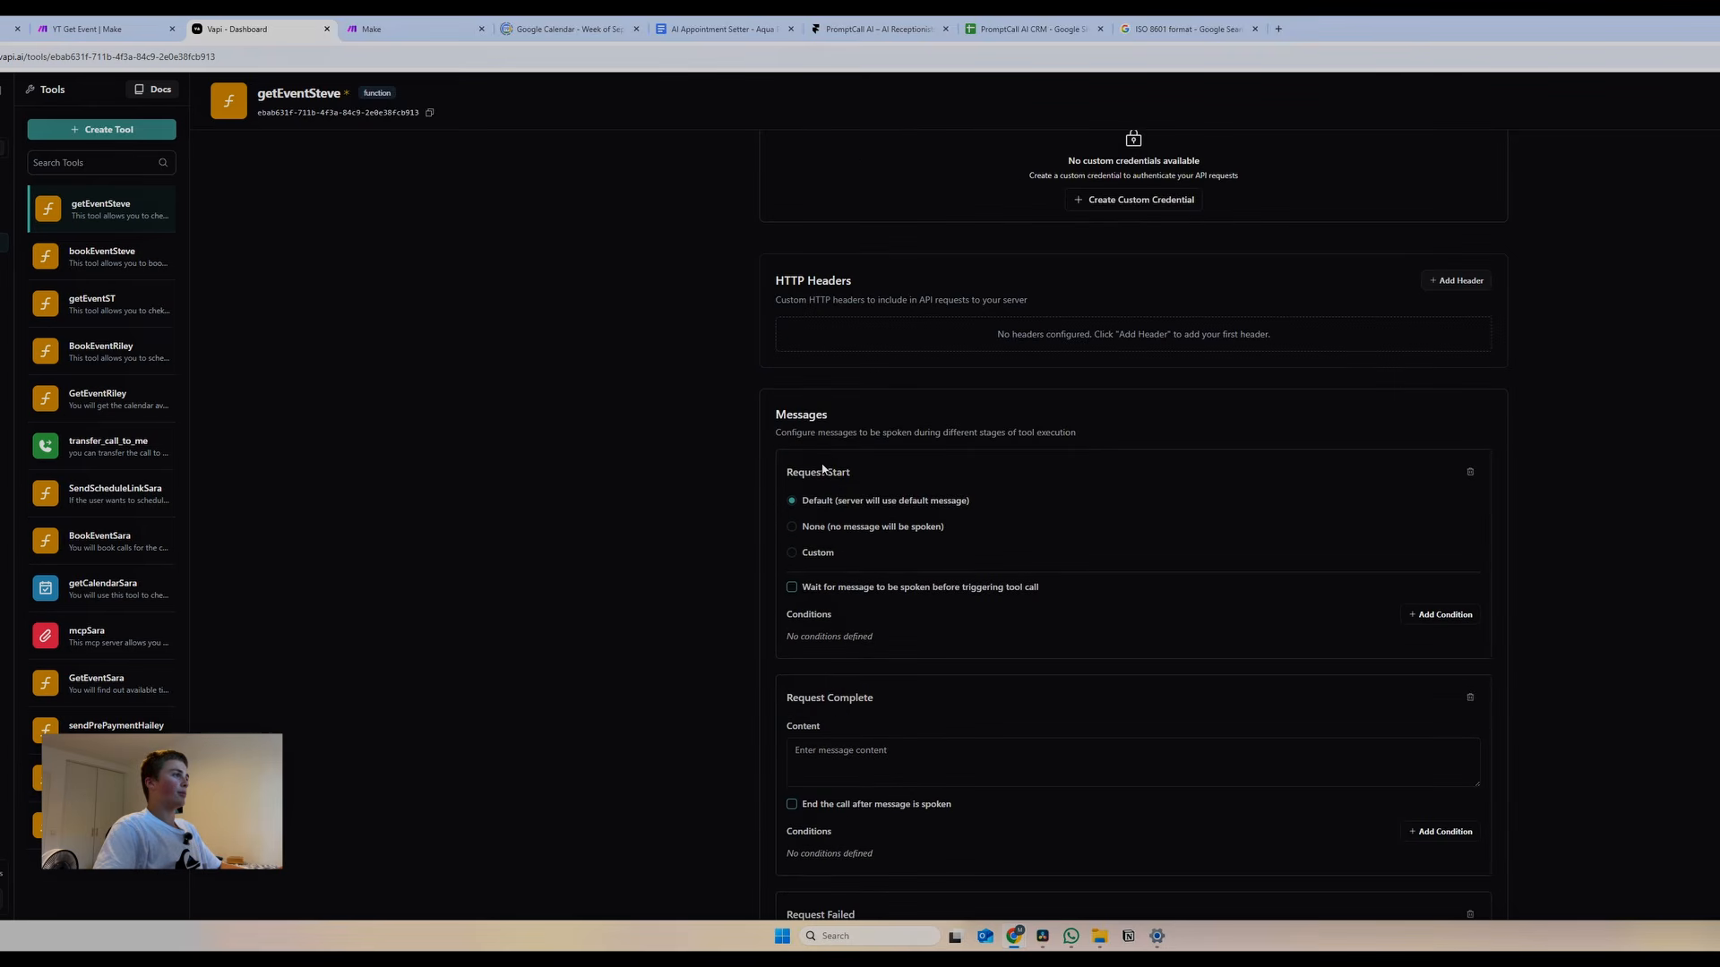
{"action": "left_click", "coordinate": [794, 557]}
{"action": "triple_click", "coordinate": [887, 606]}
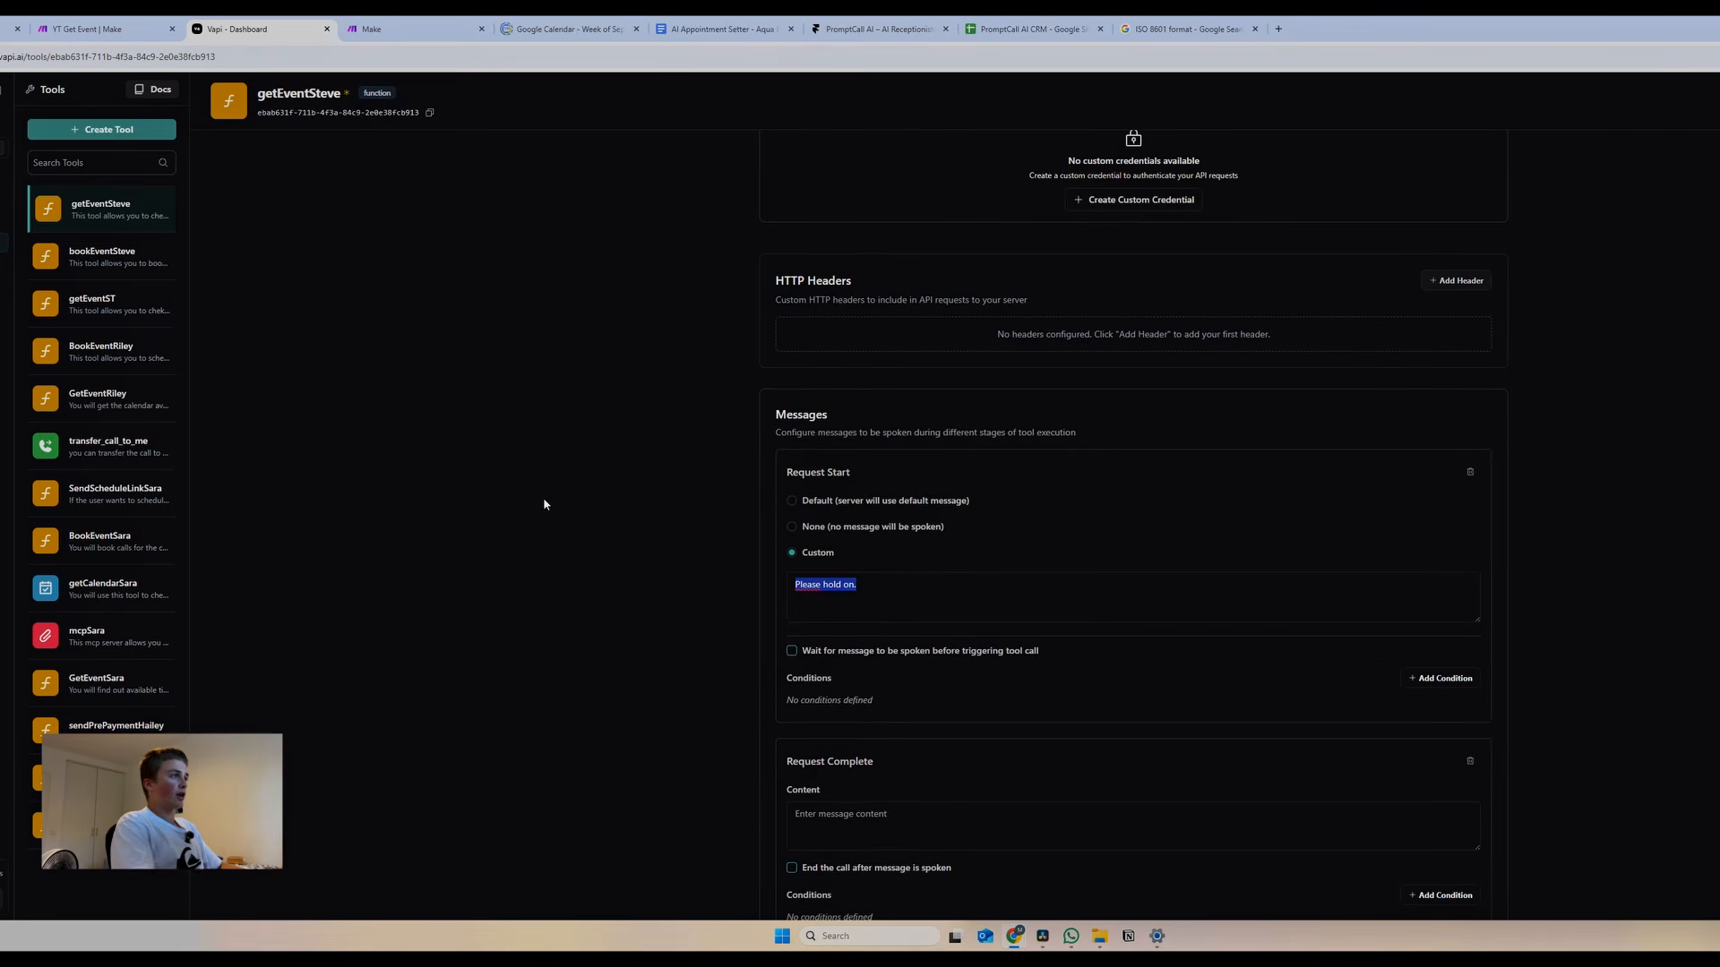
{"action": "type", "text": "Checking now"}
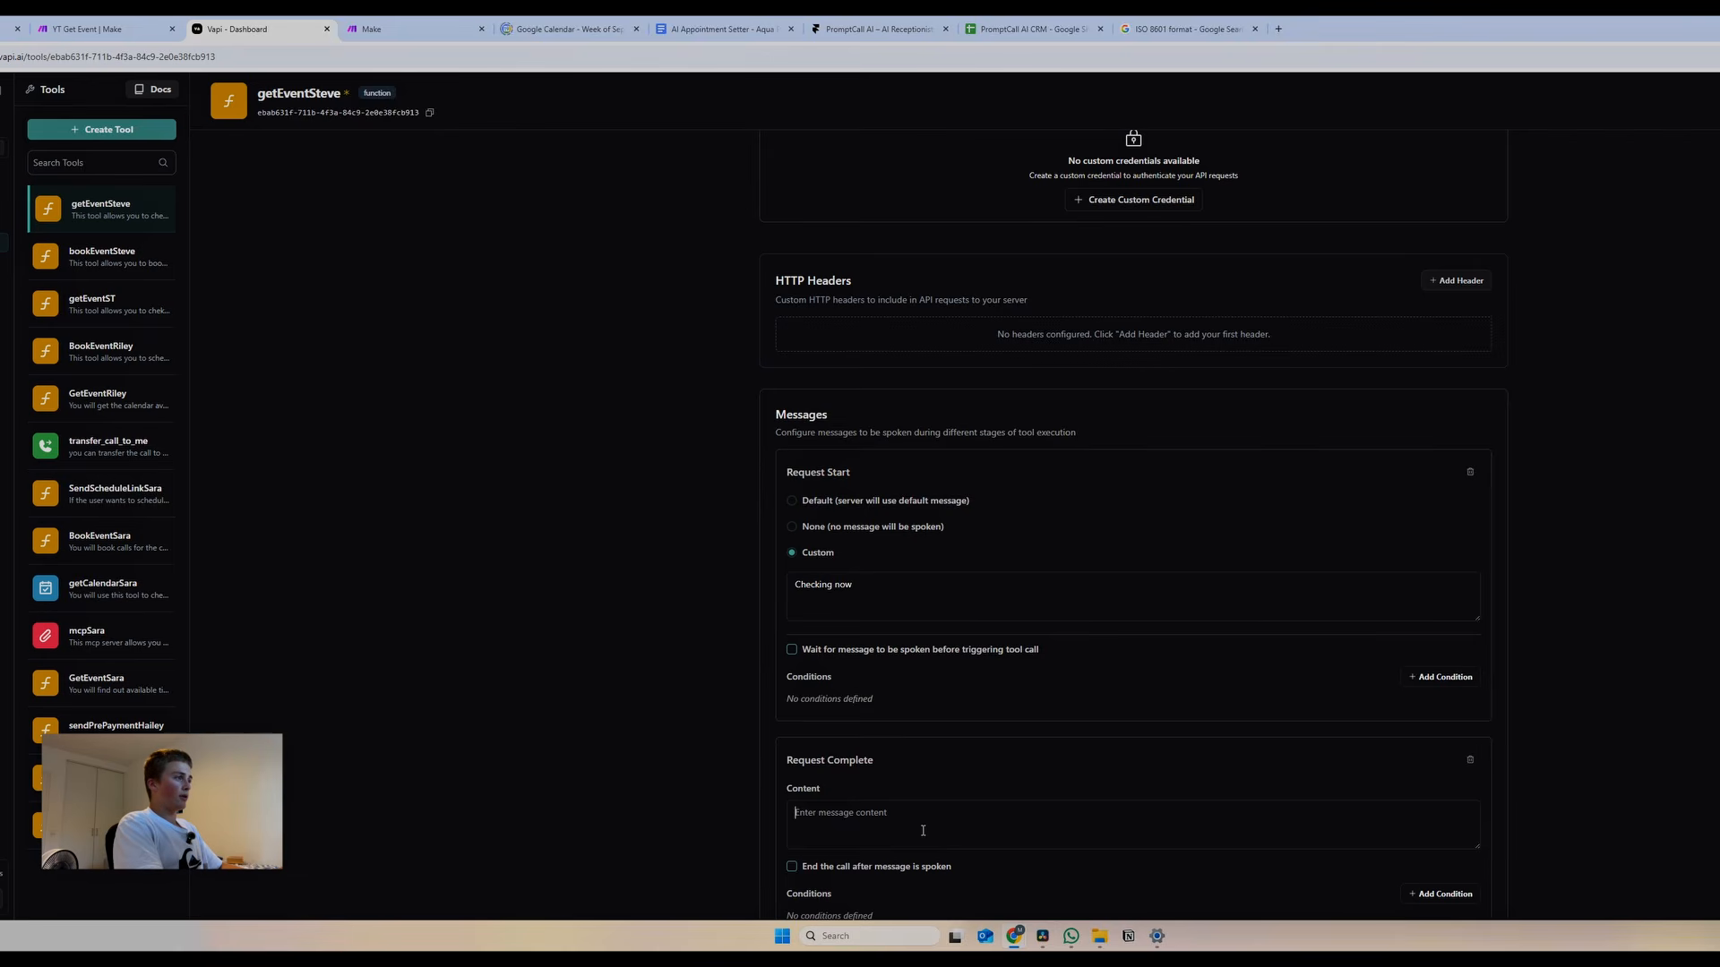
{"action": "type", "text": "Got it. "}
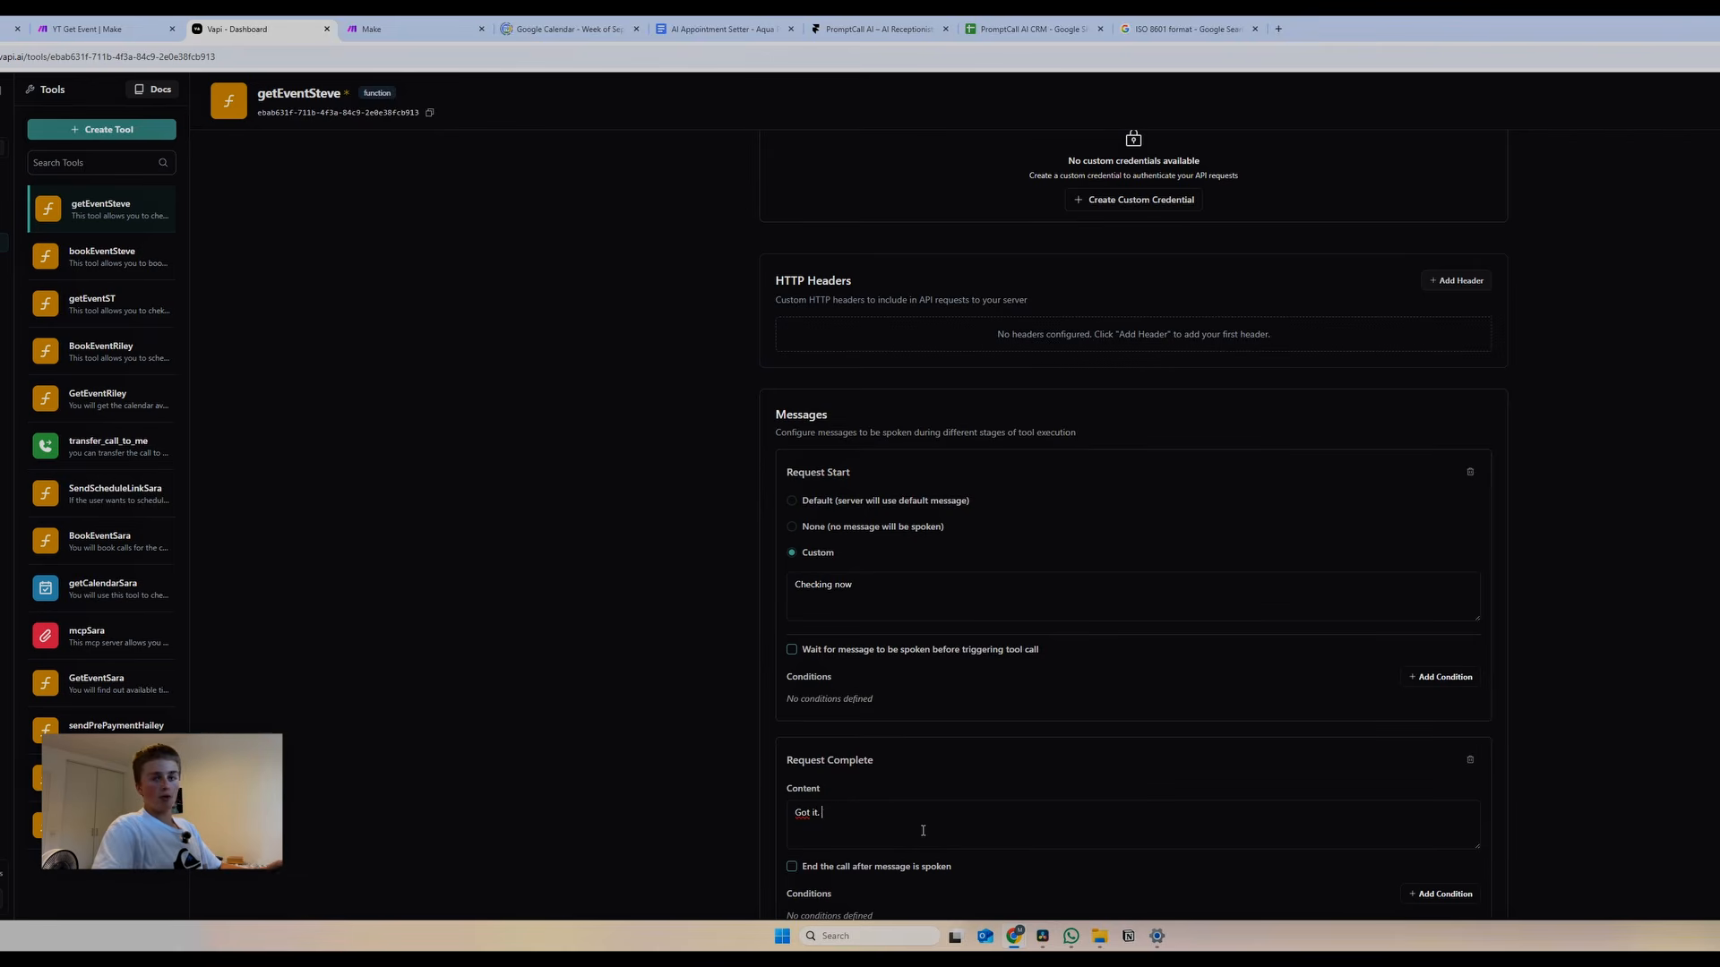
{"action": "type", "text": "Do you have you"}
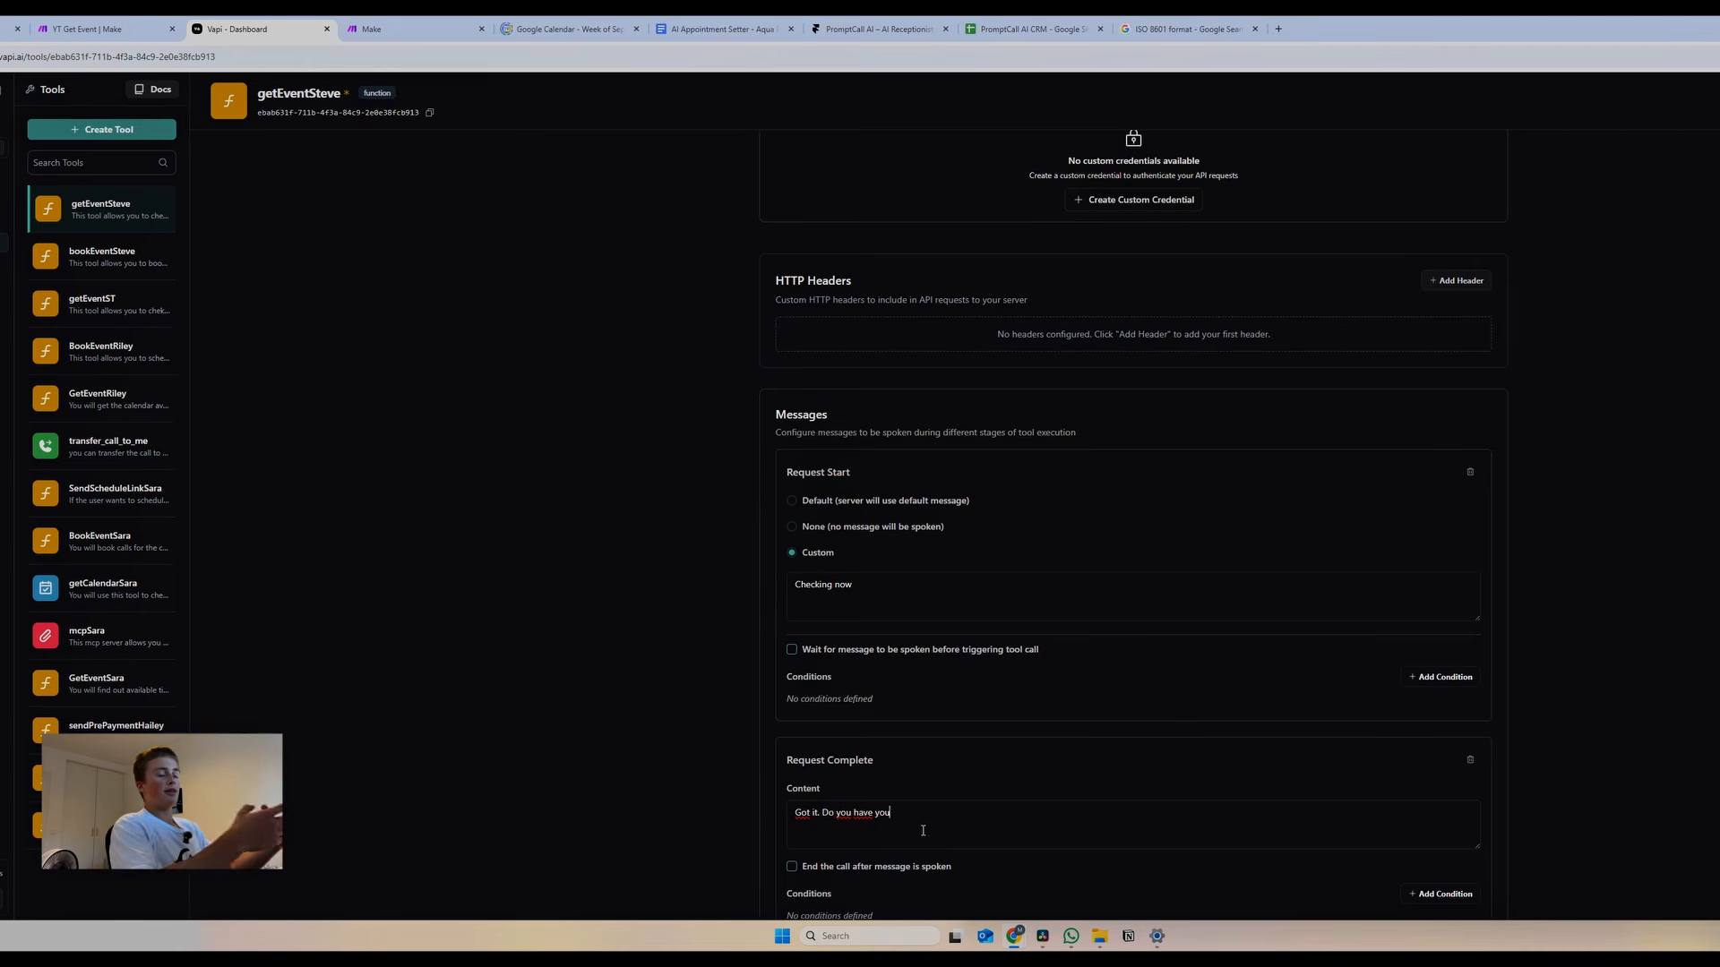
{"action": "type", "text": "r calendar ob"}
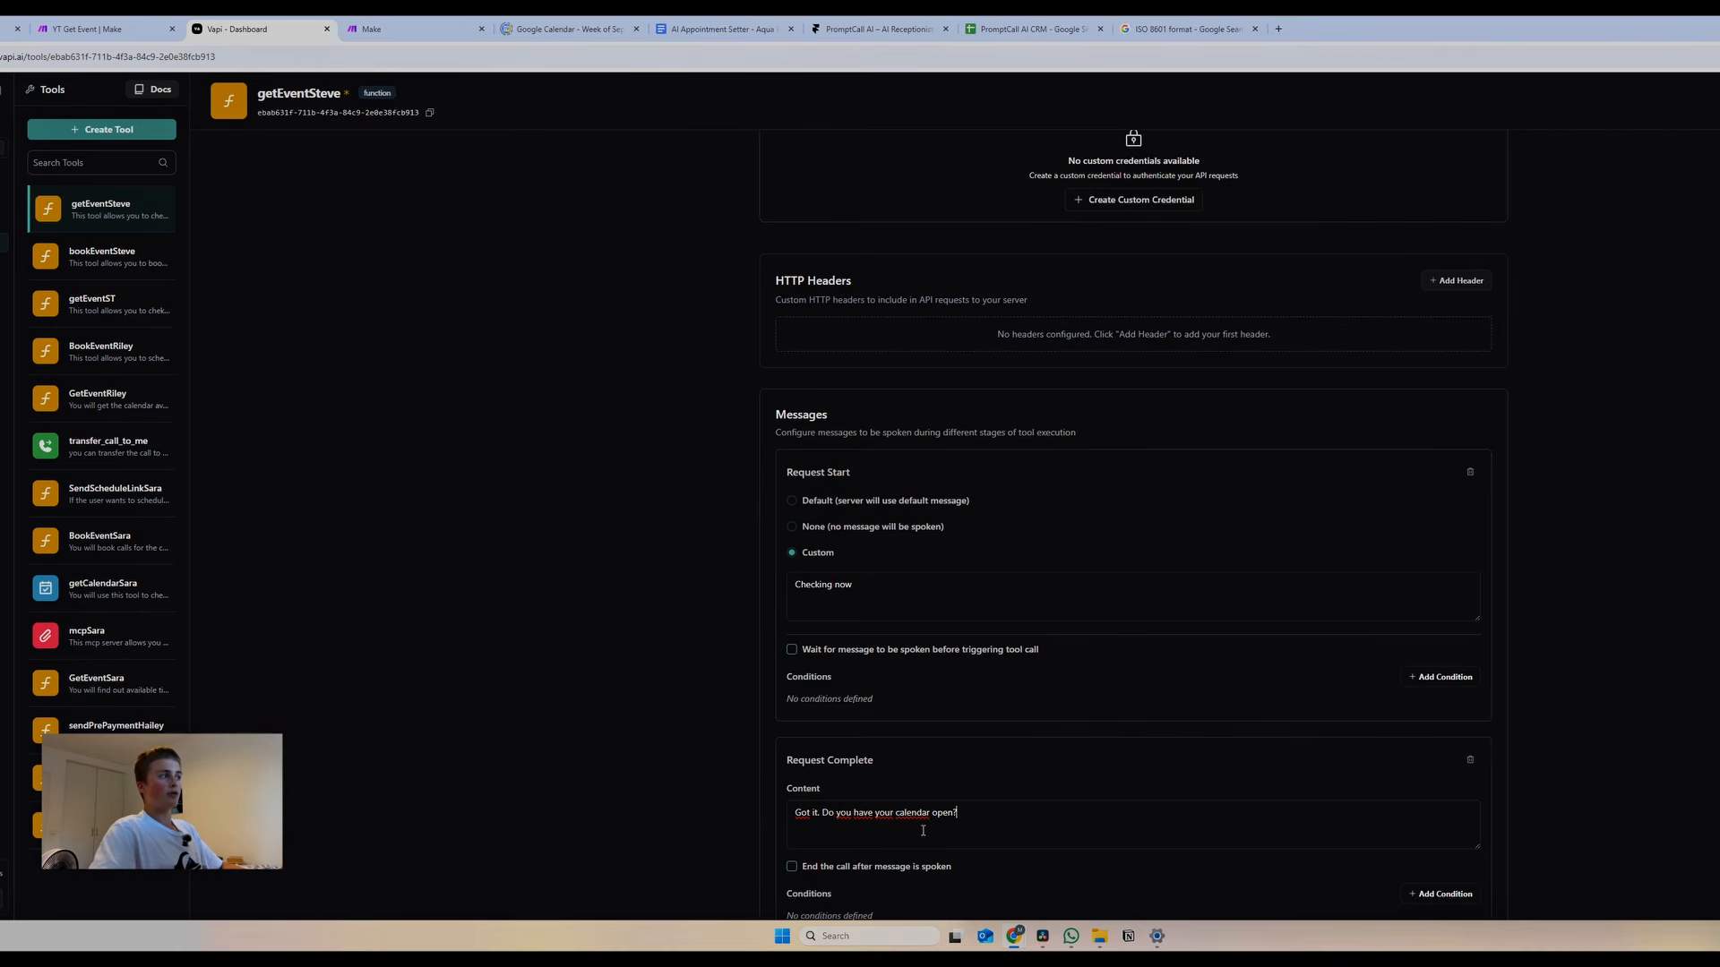
{"action": "scroll", "coordinate": [883, 760], "scroll_direction": "down", "scroll_amount": 3}
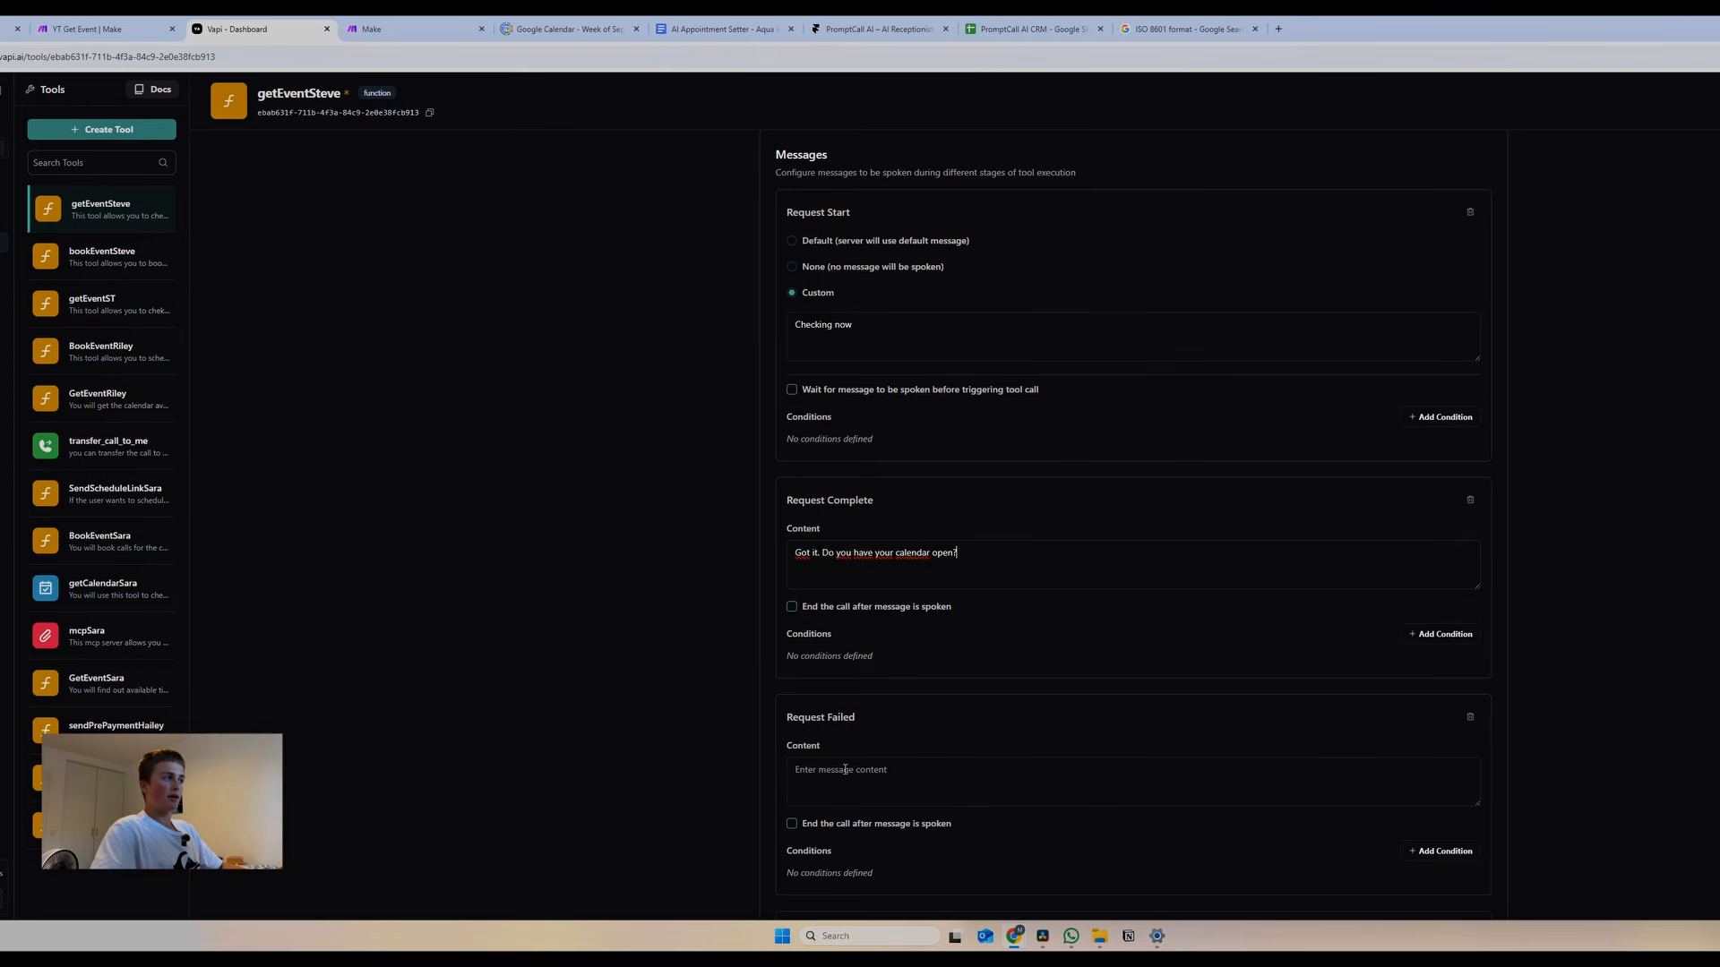
Enter the Request Failed text 'It looks like I'm not able to access the calendar. Do you want me to try again'
{"action": "left_click", "coordinate": [892, 787]}
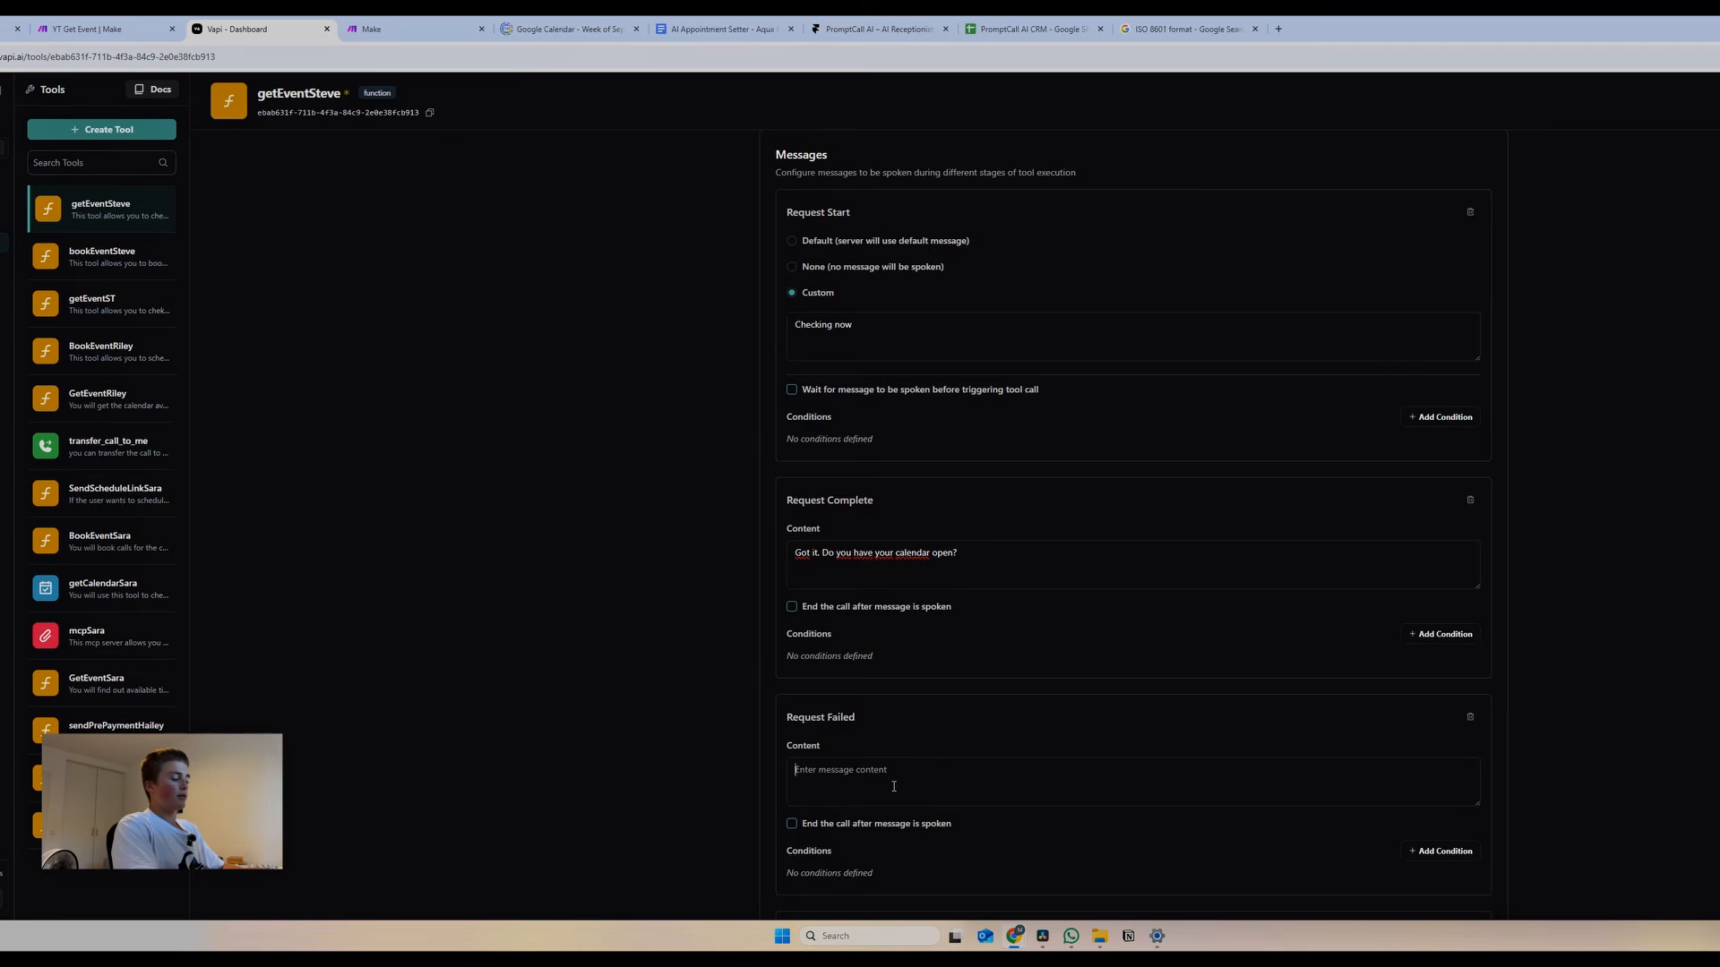
{"action": "scroll", "coordinate": [914, 749], "scroll_direction": "down", "scroll_amount": 2}
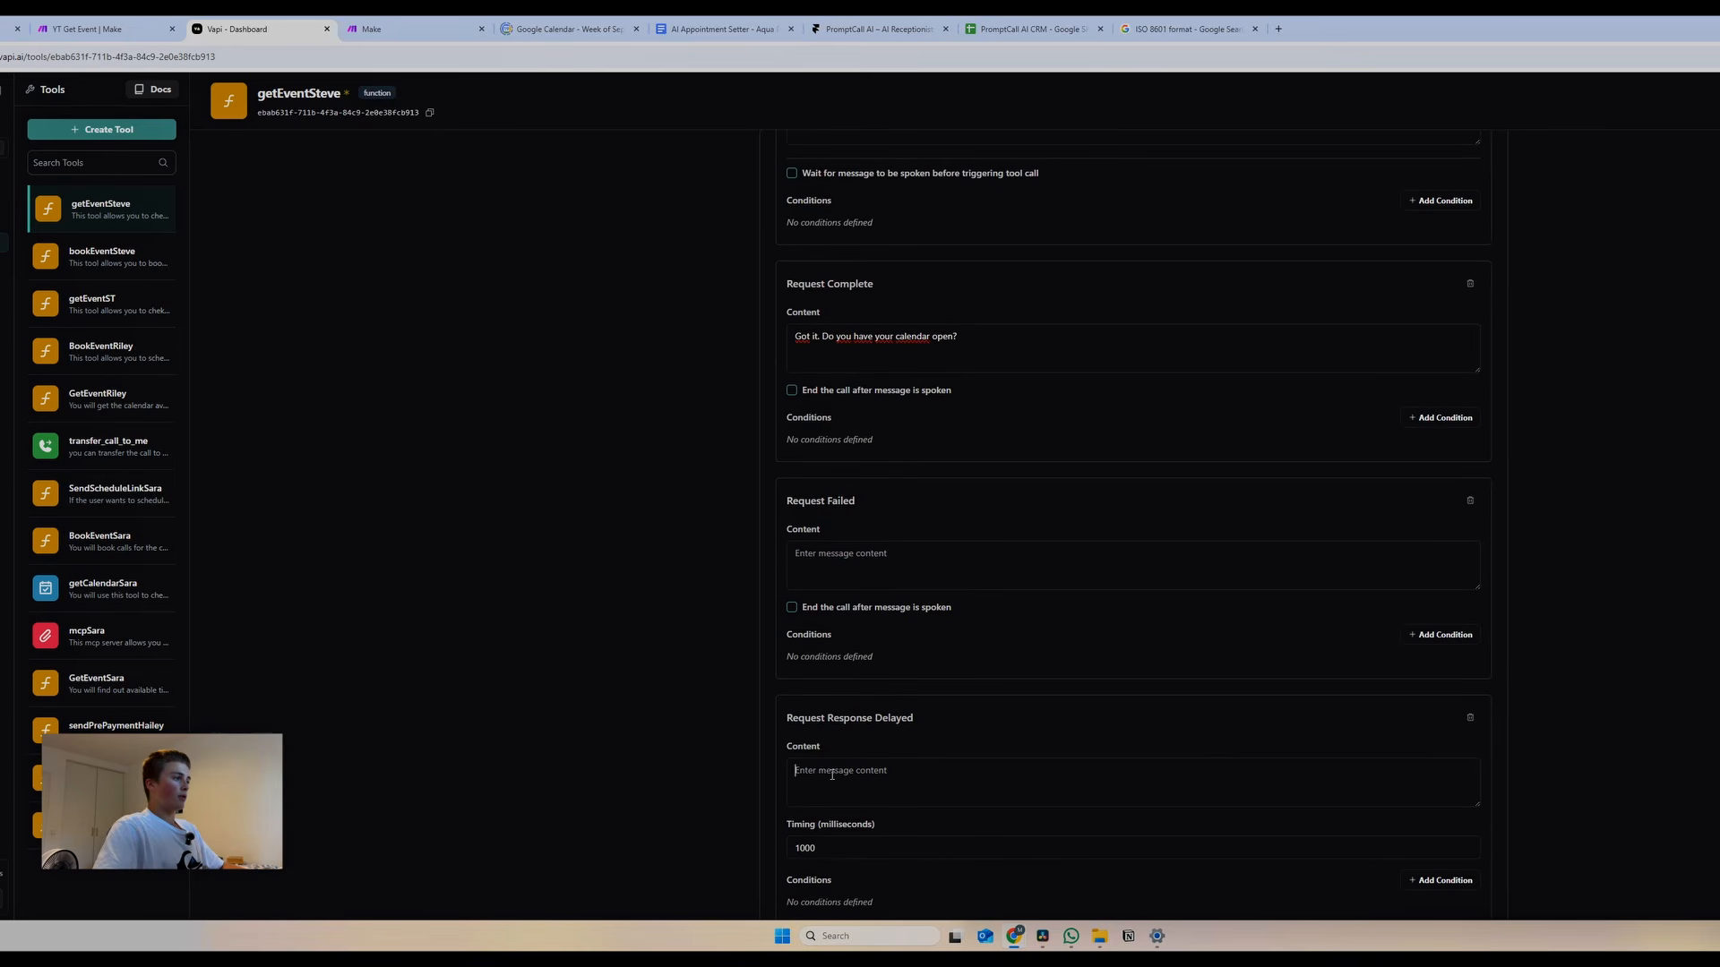
{"action": "left_click", "coordinate": [832, 775]}
{"action": "type", "text": "Please hold on"}
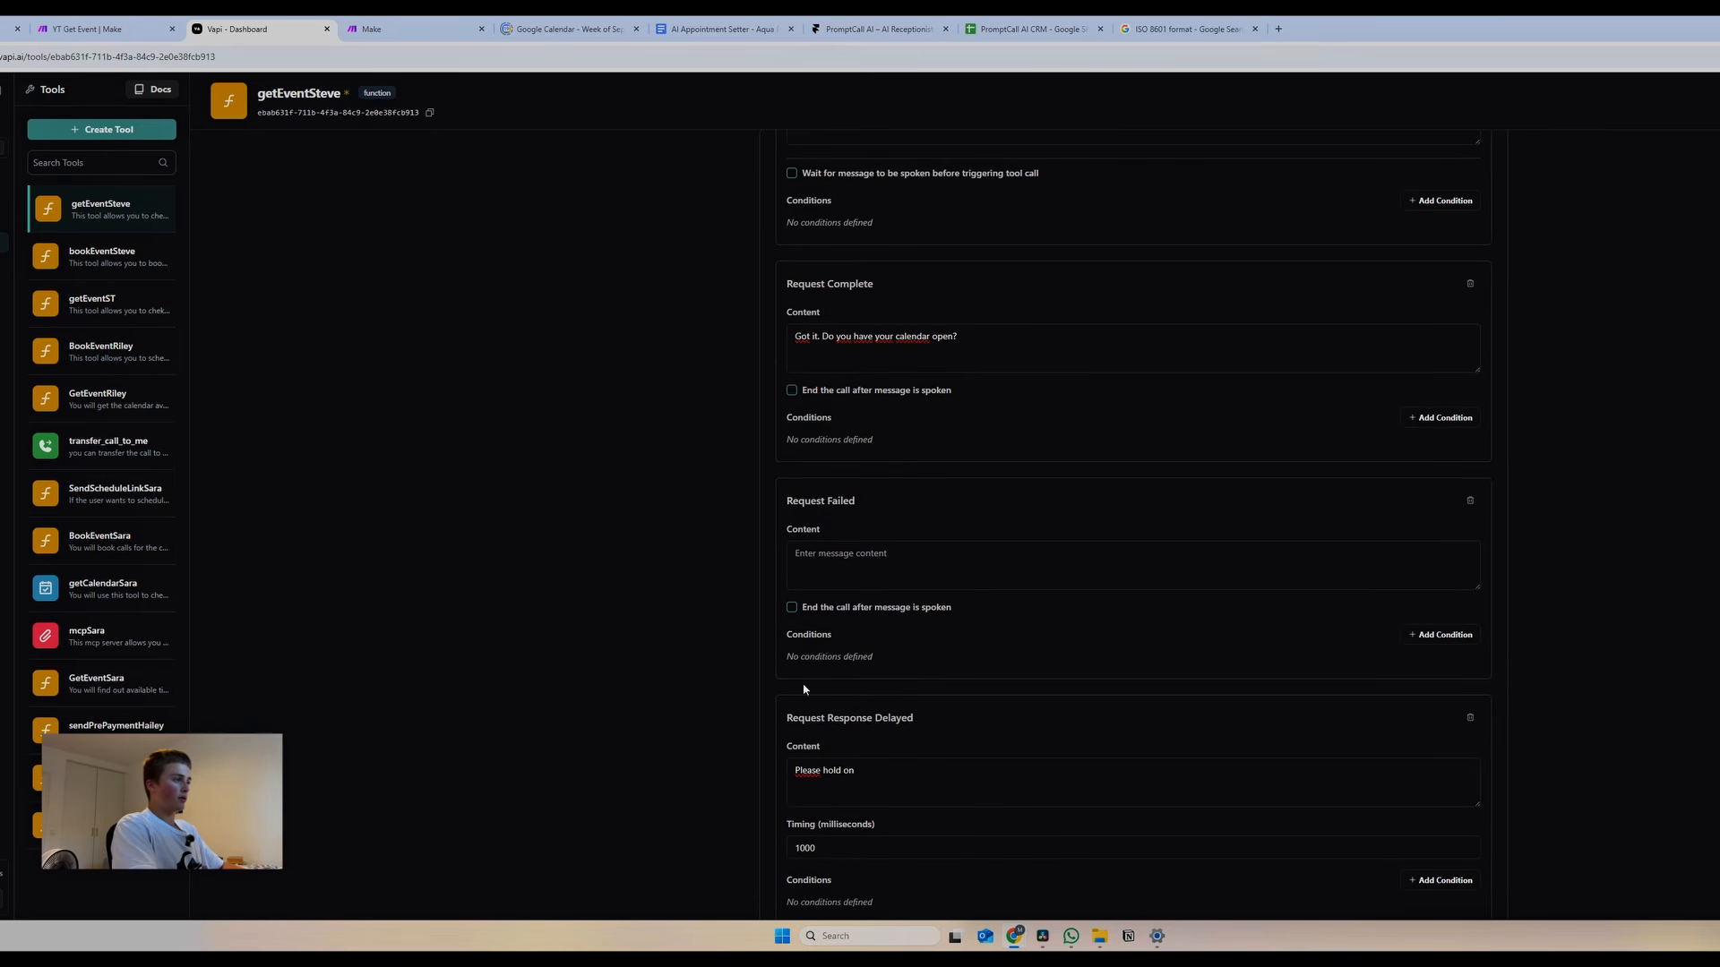
{"action": "left_click", "coordinate": [913, 573]}
{"action": "type", "text": "It looks"}
{"action": "type", "text": "like I'm not able to access the calendar."}
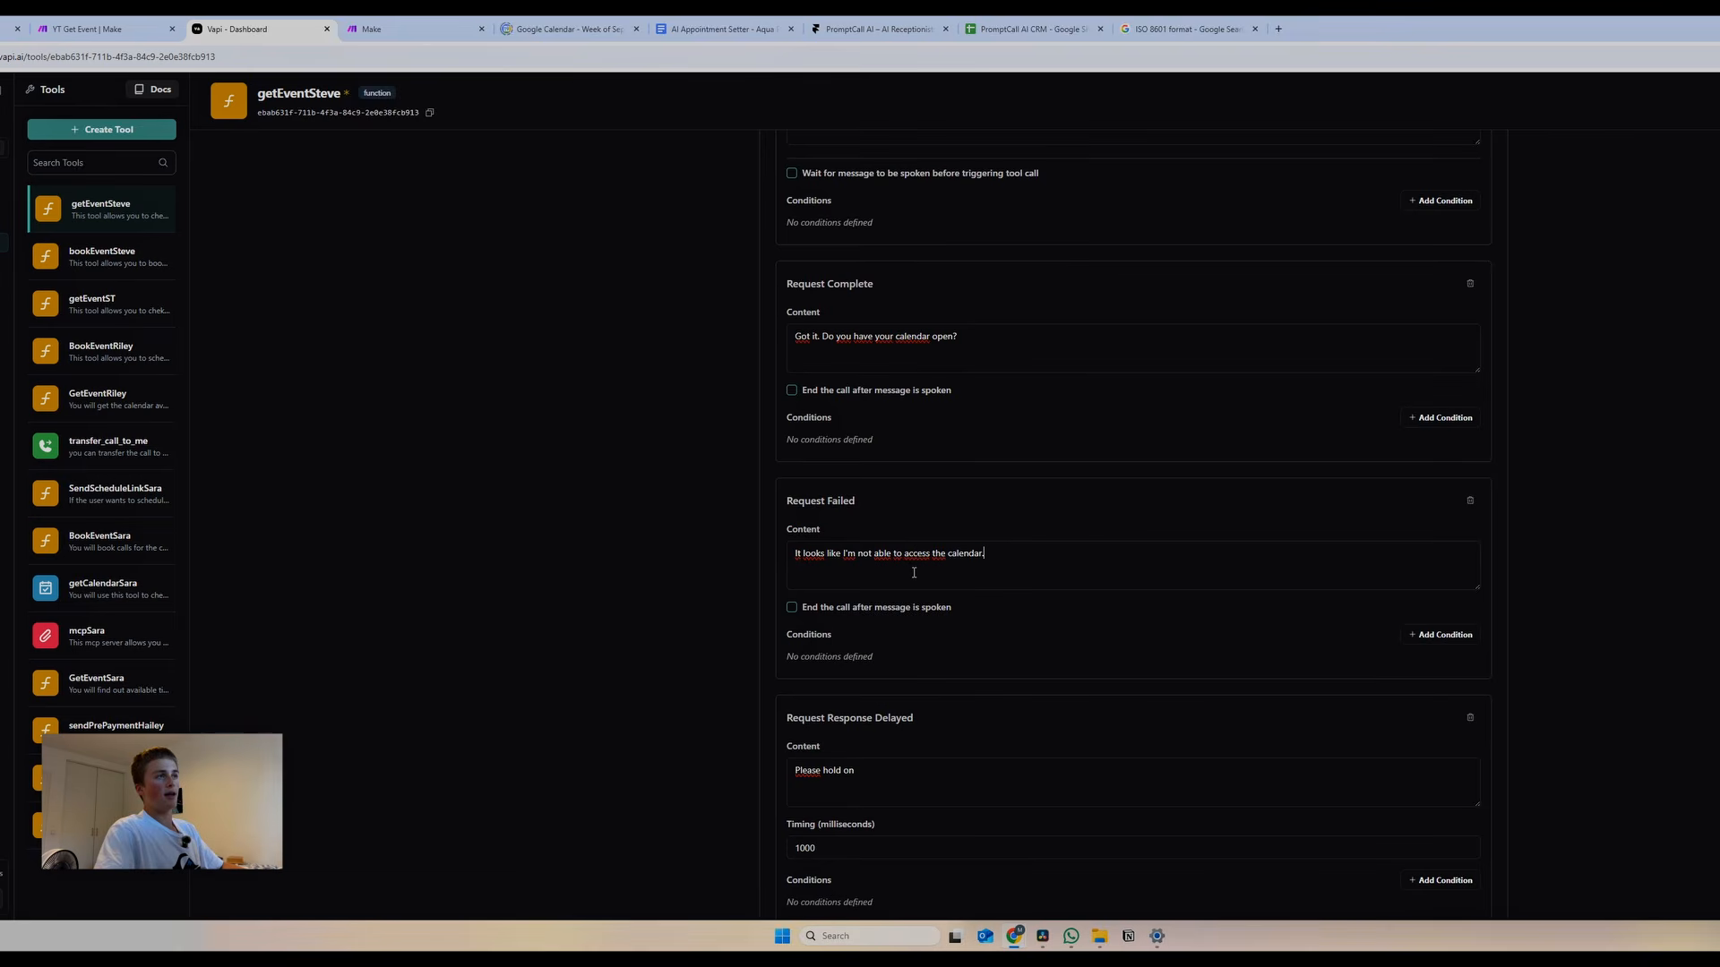
{"action": "type", "text": " Do you aw"}
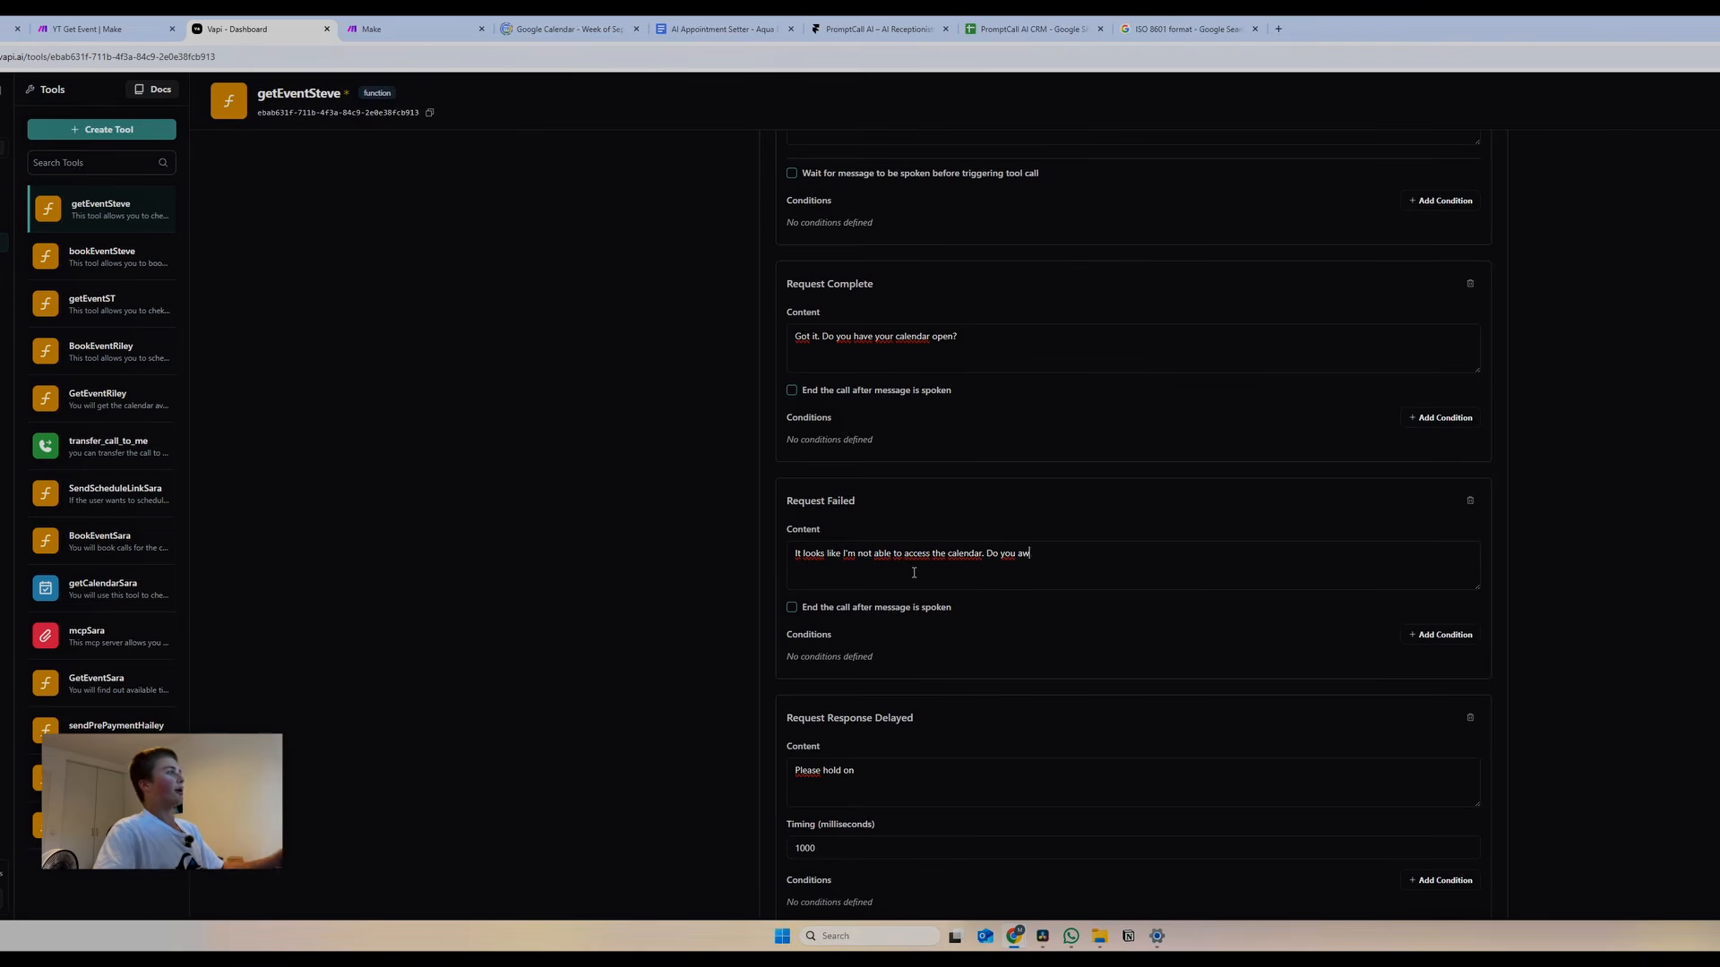
{"action": "key", "text": "BackSpace"}
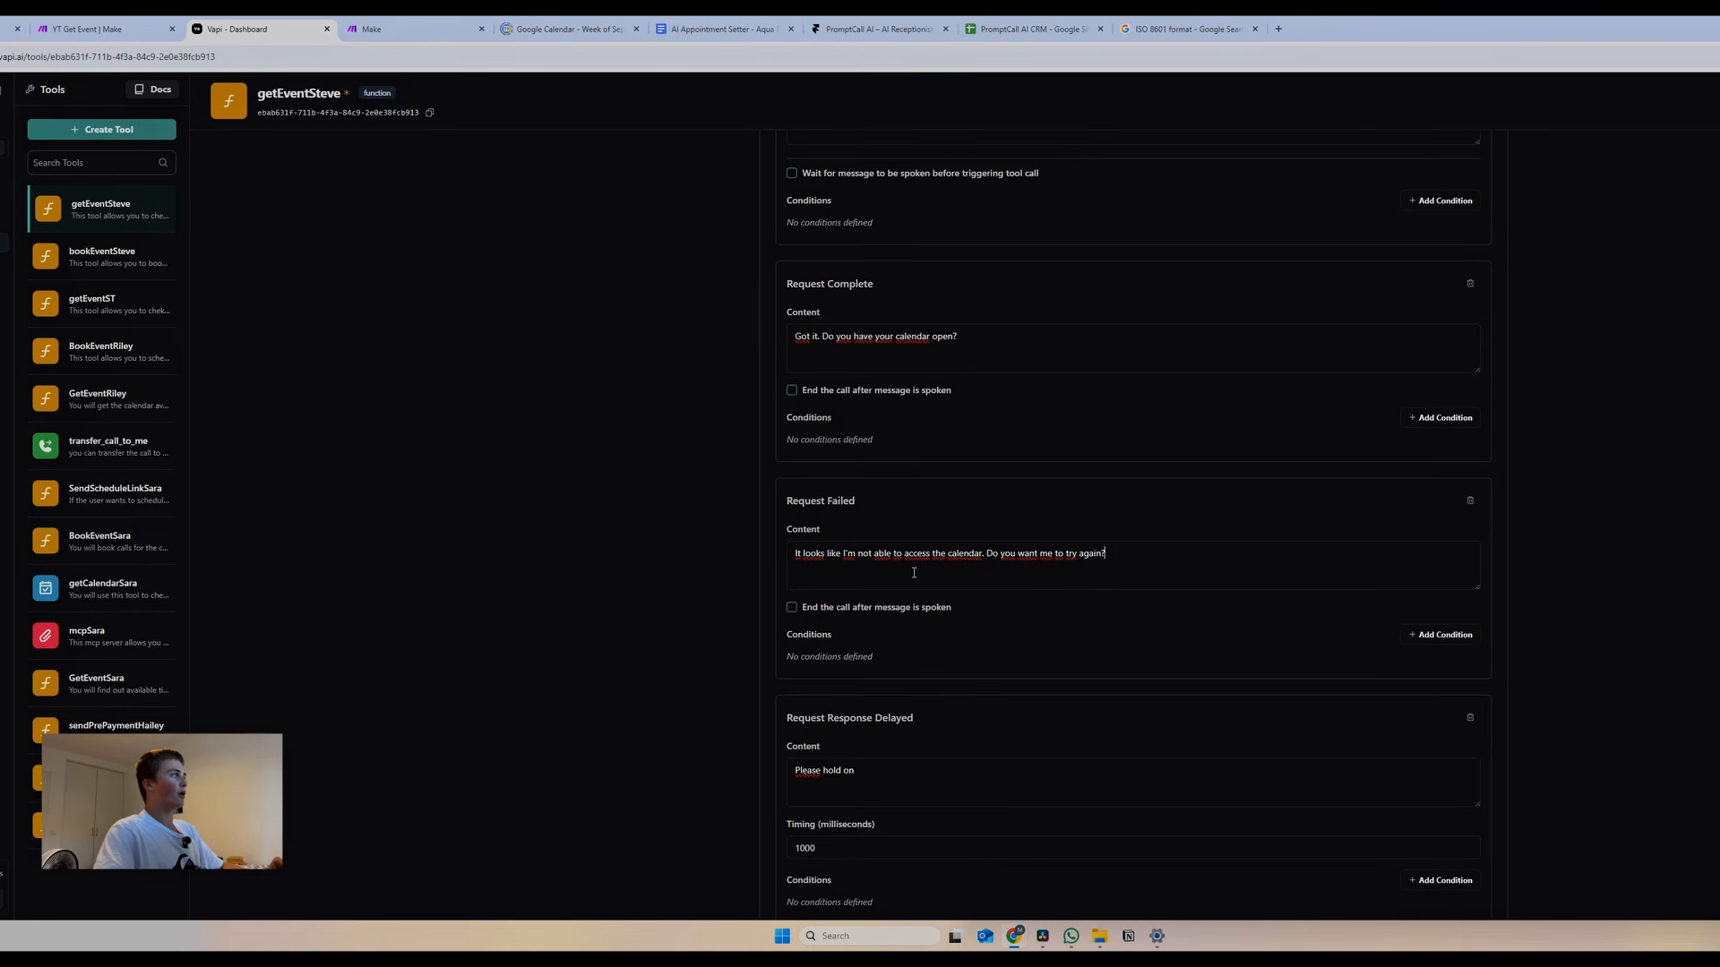
{"action": "scroll", "coordinate": [1165, 459], "scroll_direction": "up", "scroll_amount": 10}
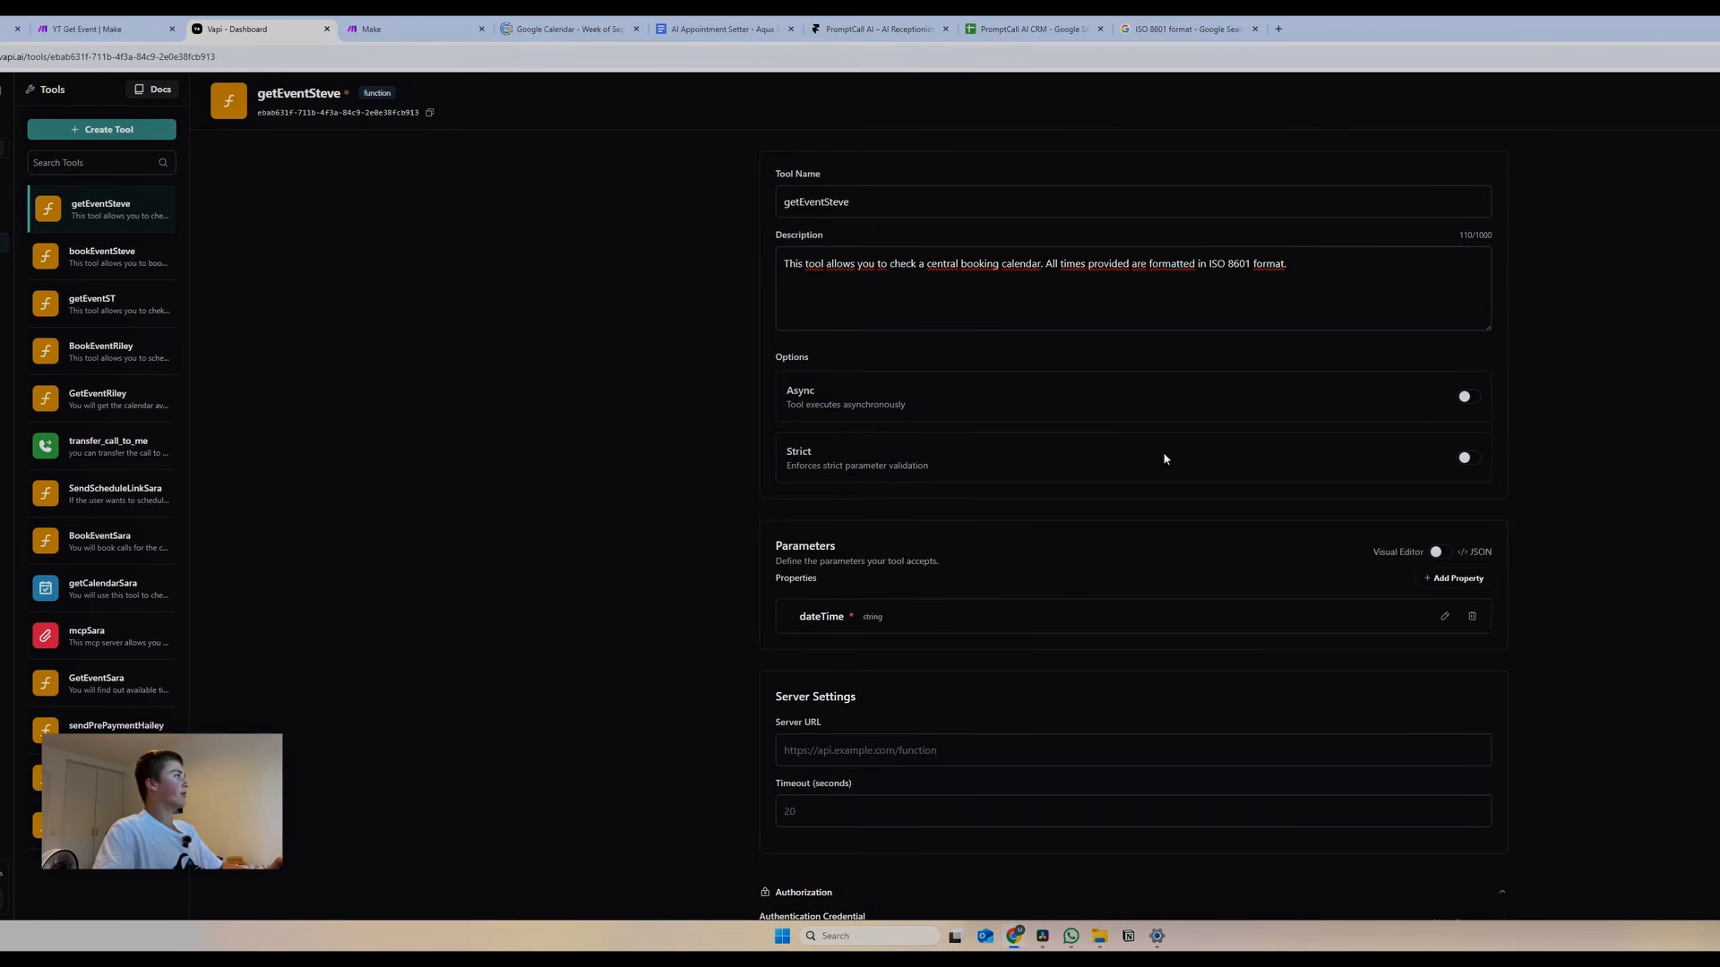
{"action": "scroll", "coordinate": [981, 443], "scroll_direction": "down", "scroll_amount": 2}
{"action": "left_click", "coordinate": [416, 30]}
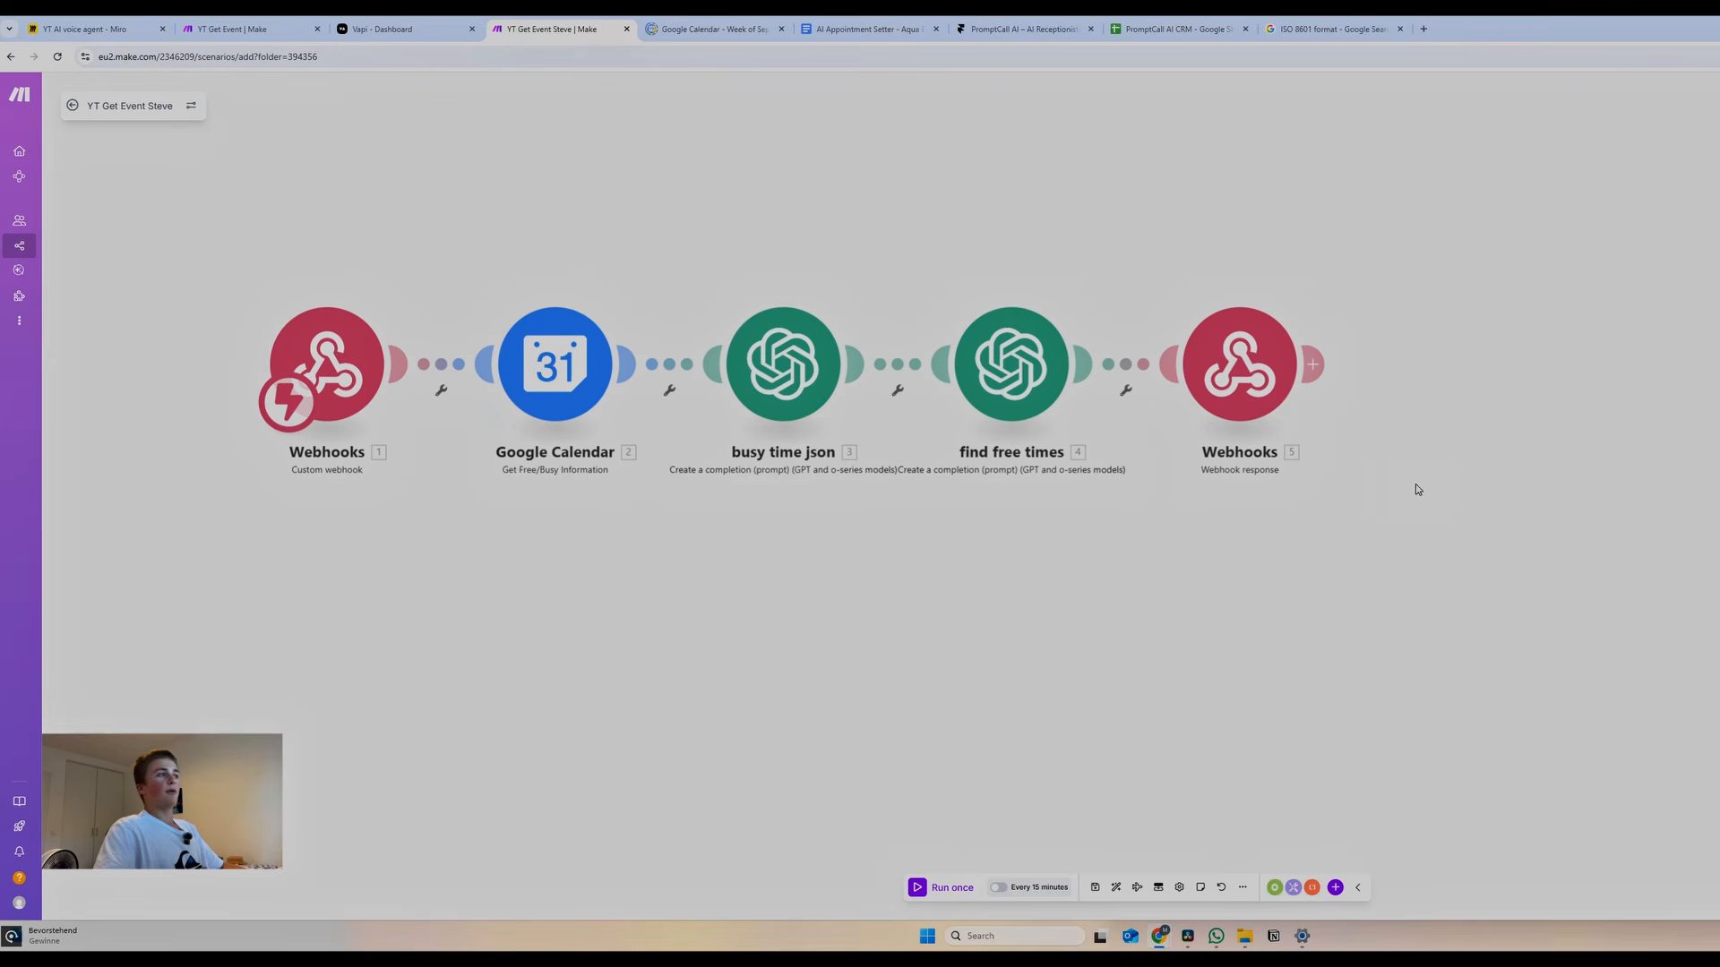
Delete all five old modules and start the scenario with a Webhooks Custom webhook trigger
{"action": "left_click_drag", "start_coordinate": [1399, 493], "coordinate": [263, 301]}
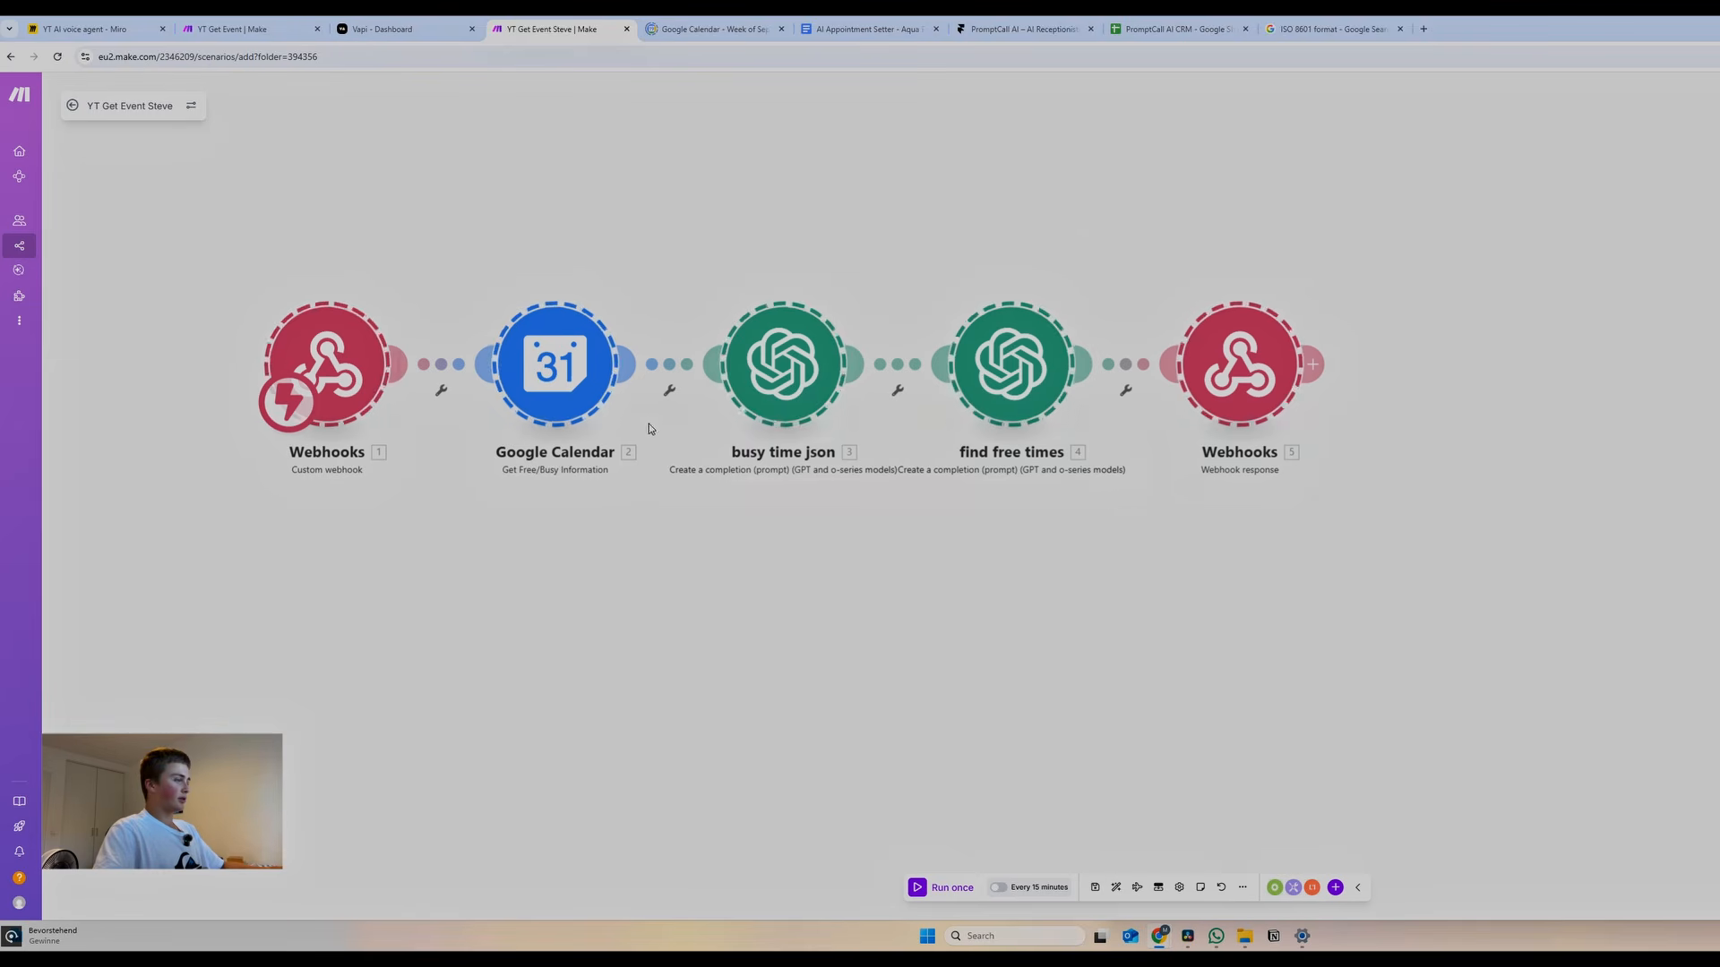
{"action": "right_click", "coordinate": [782, 373]}
{"action": "left_click", "coordinate": [830, 395]}
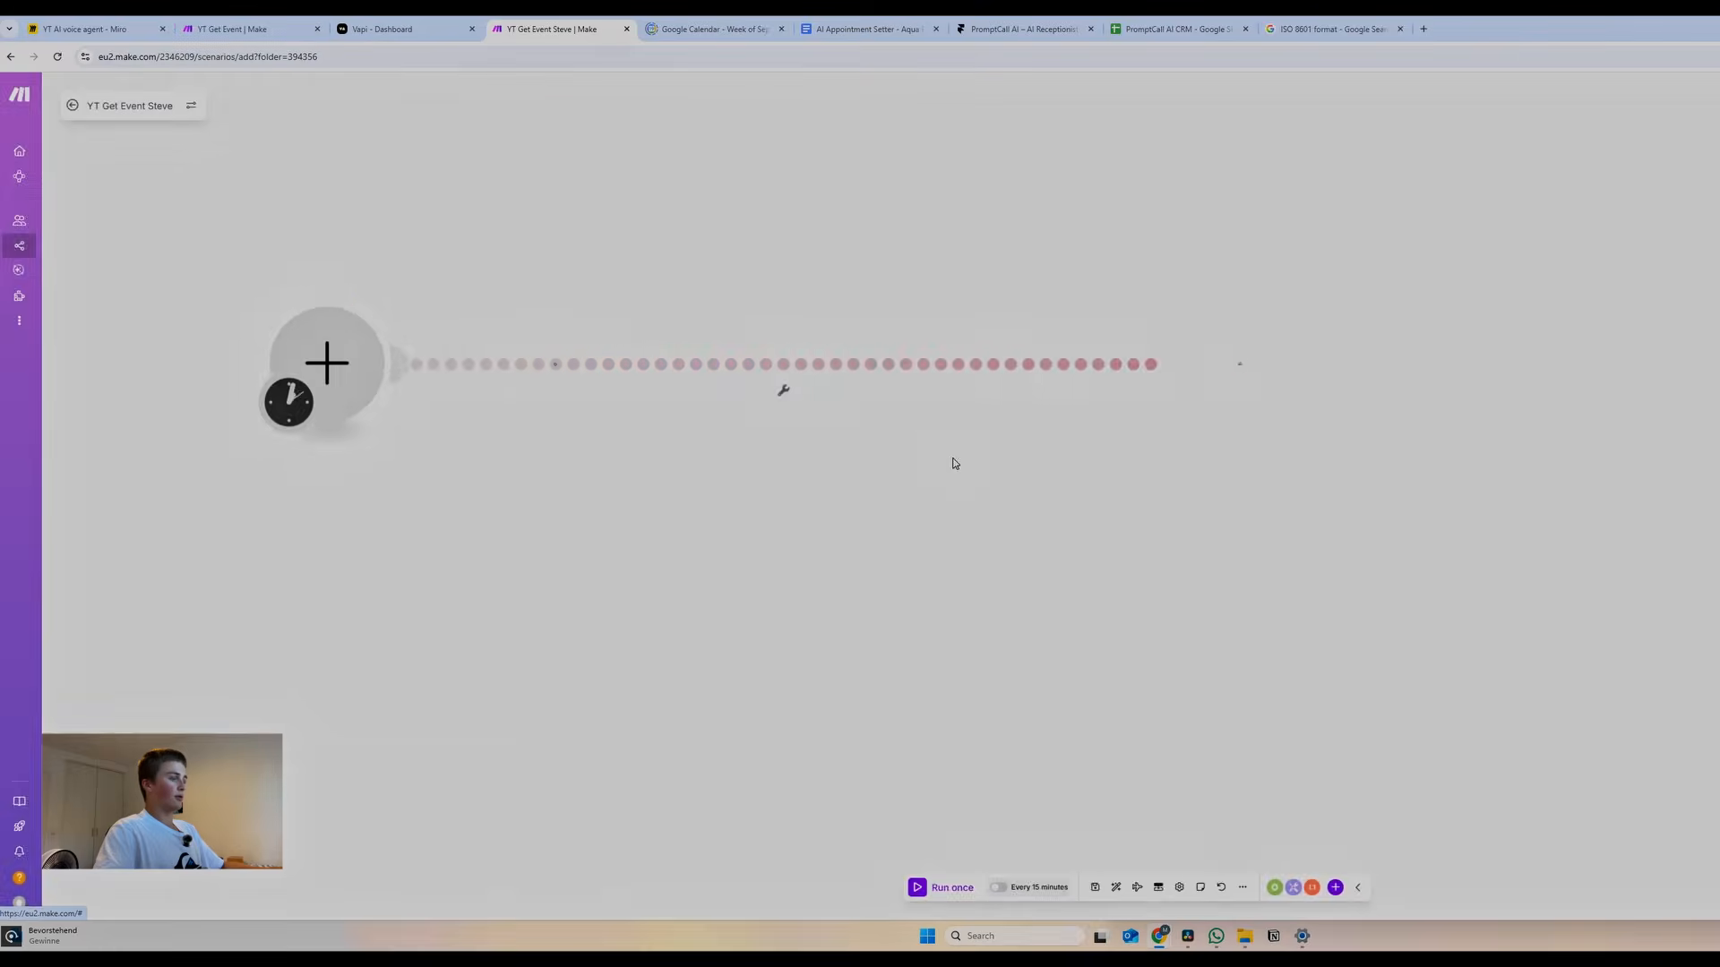
{"action": "right_click", "coordinate": [955, 461]}
{"action": "left_click", "coordinate": [326, 363]}
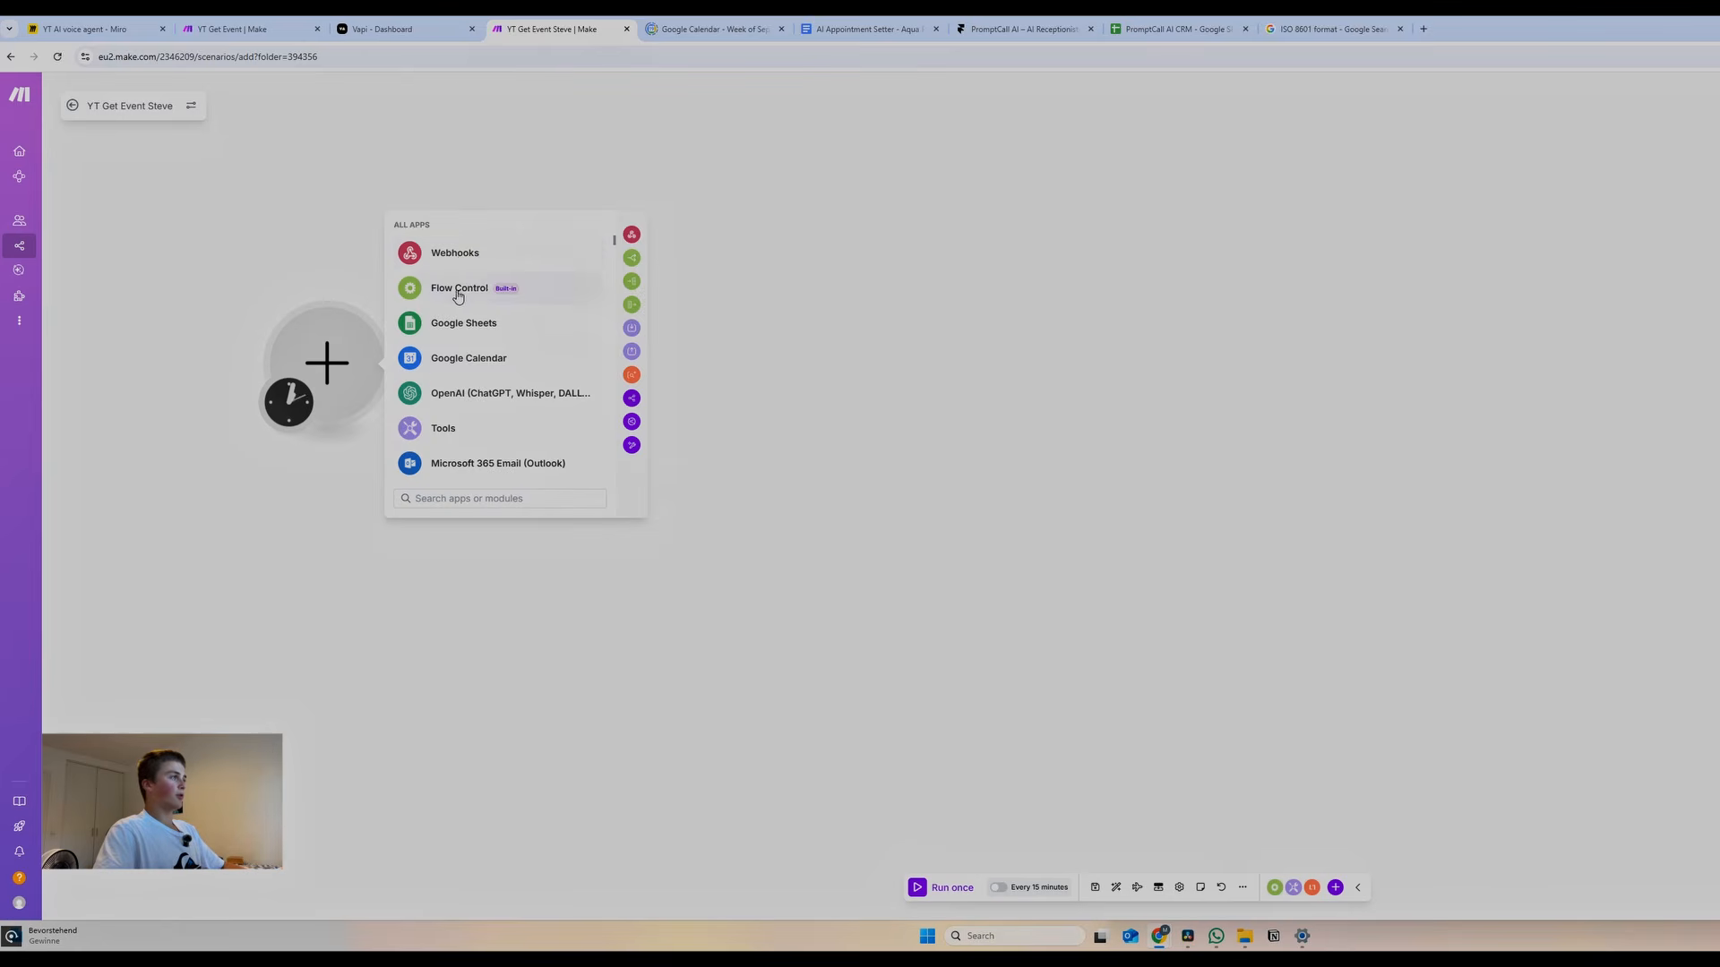
{"action": "left_click", "coordinate": [458, 285]}
{"action": "left_click", "coordinate": [460, 387]}
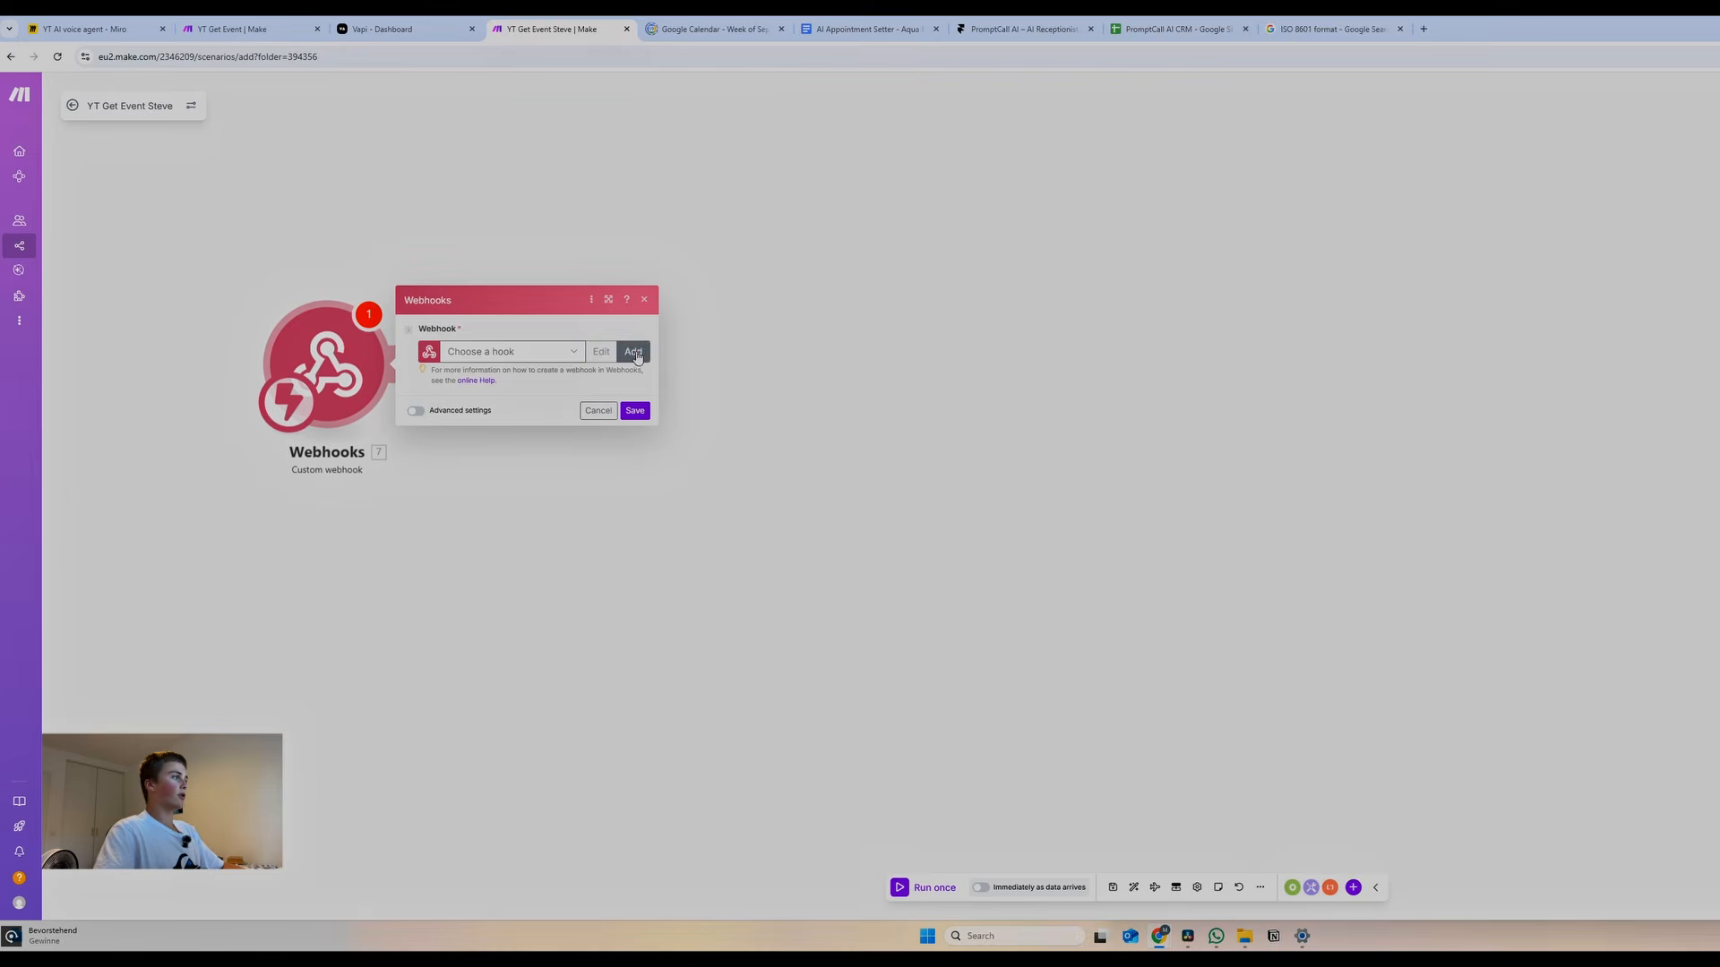
Create a new webhook named GetEventSteve and copy its address
{"action": "left_click", "coordinate": [633, 351]}
{"action": "triple_click", "coordinate": [817, 262]}
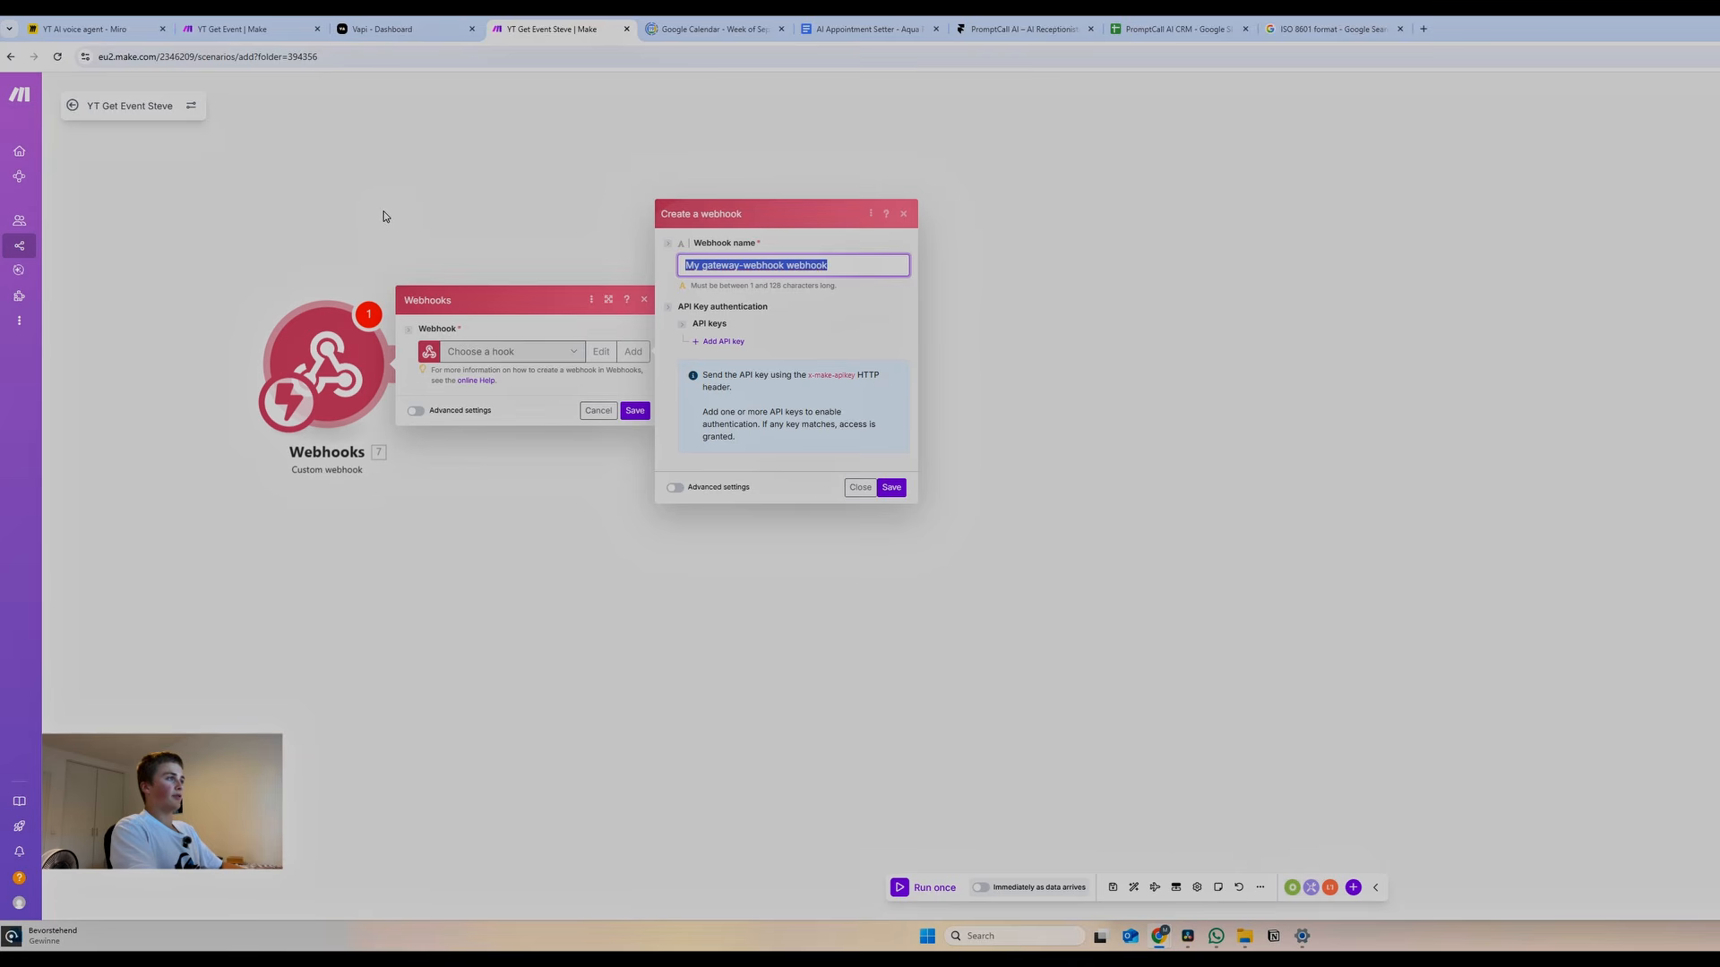
{"action": "type", "text": "GetEventSteve"}
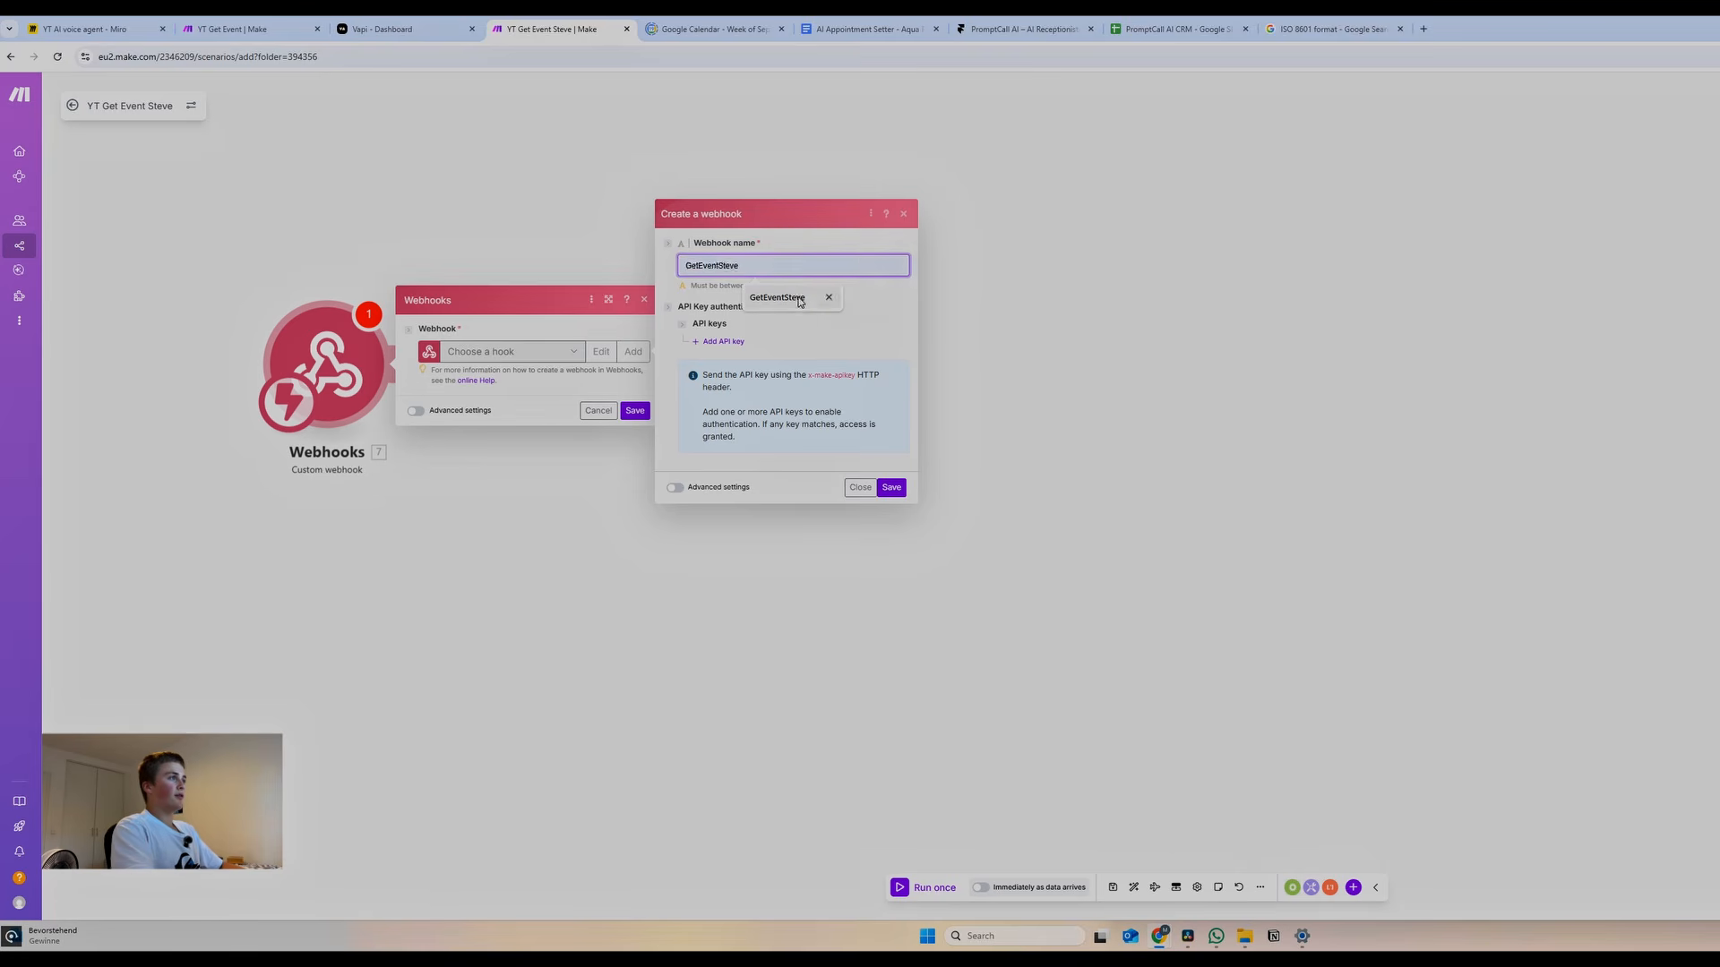
{"action": "left_click", "coordinate": [788, 298]}
{"action": "left_click", "coordinate": [891, 487]}
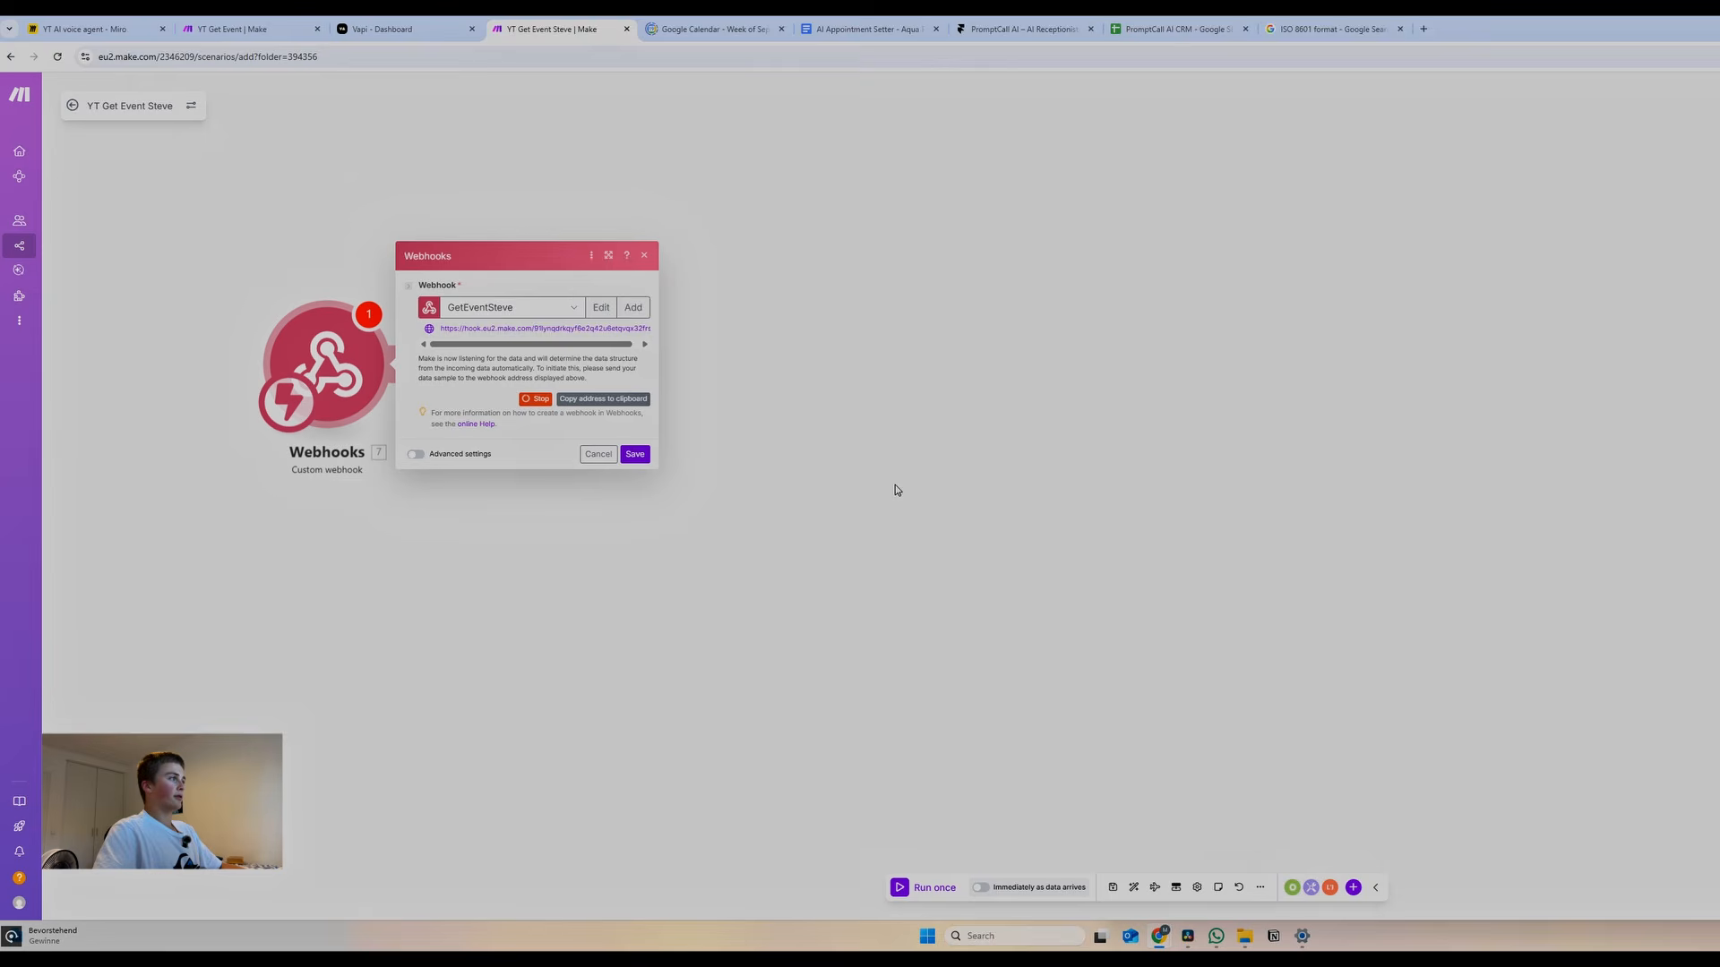
{"action": "left_click", "coordinate": [585, 400]}
Paste the Make webhook address into getEventSteve's Server URL and save the tool
{"action": "left_click", "coordinate": [369, 29]}
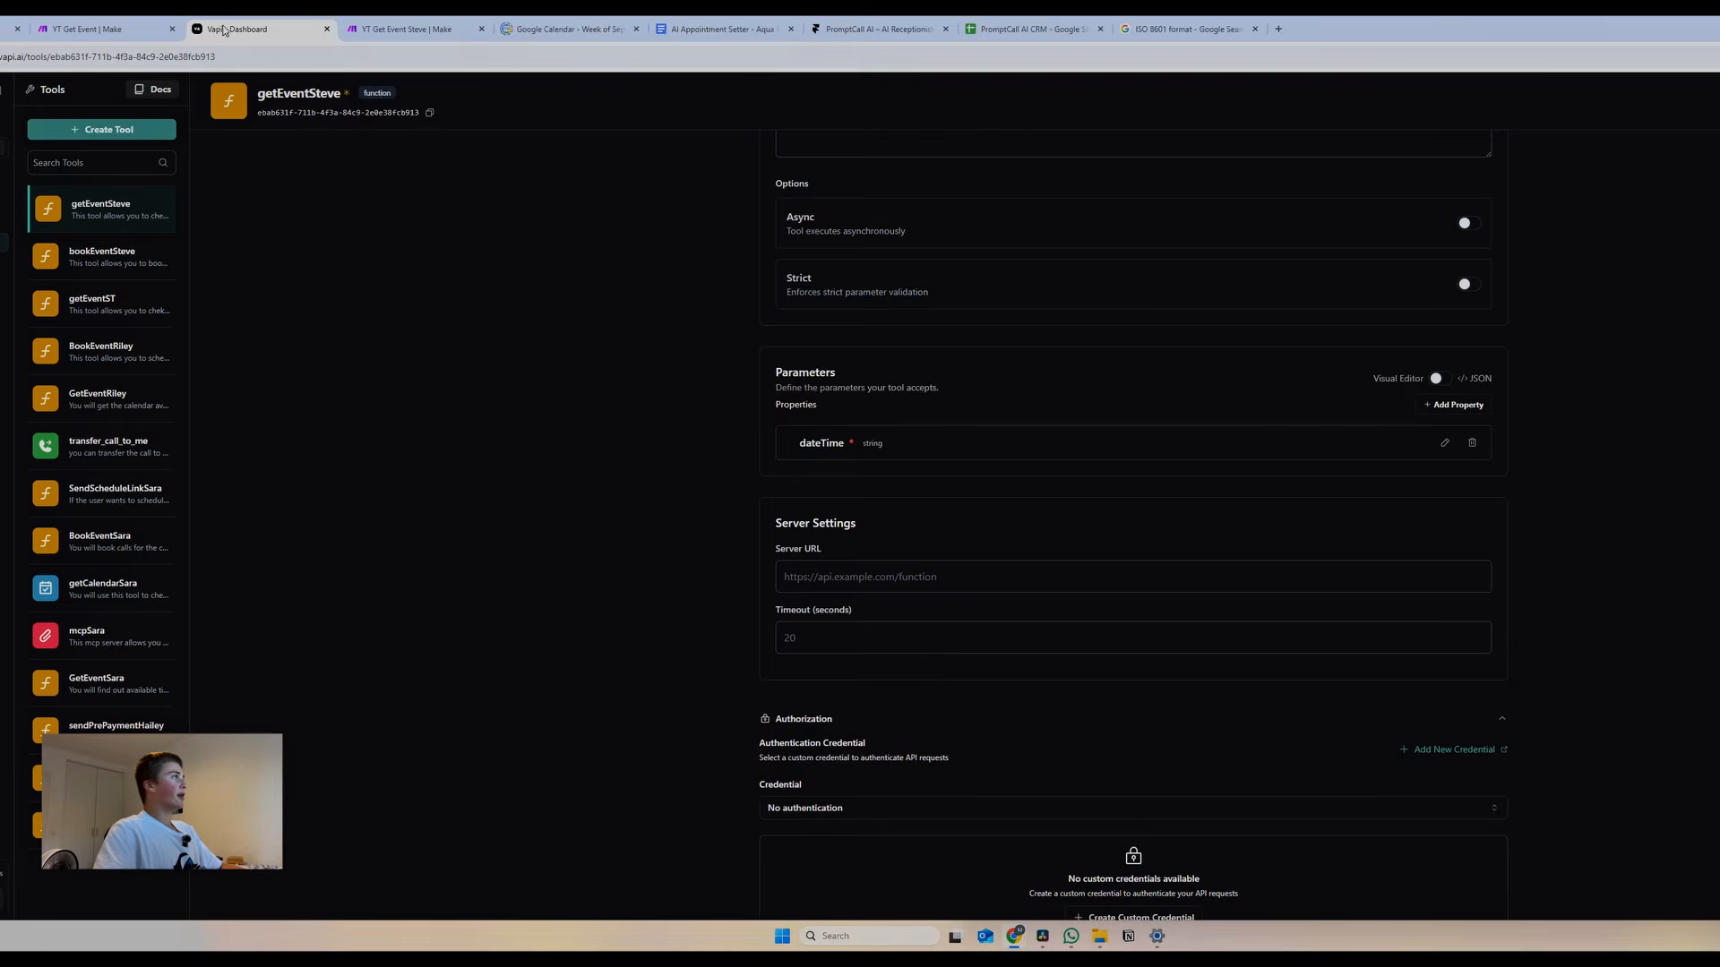
{"action": "left_click", "coordinate": [865, 587]}
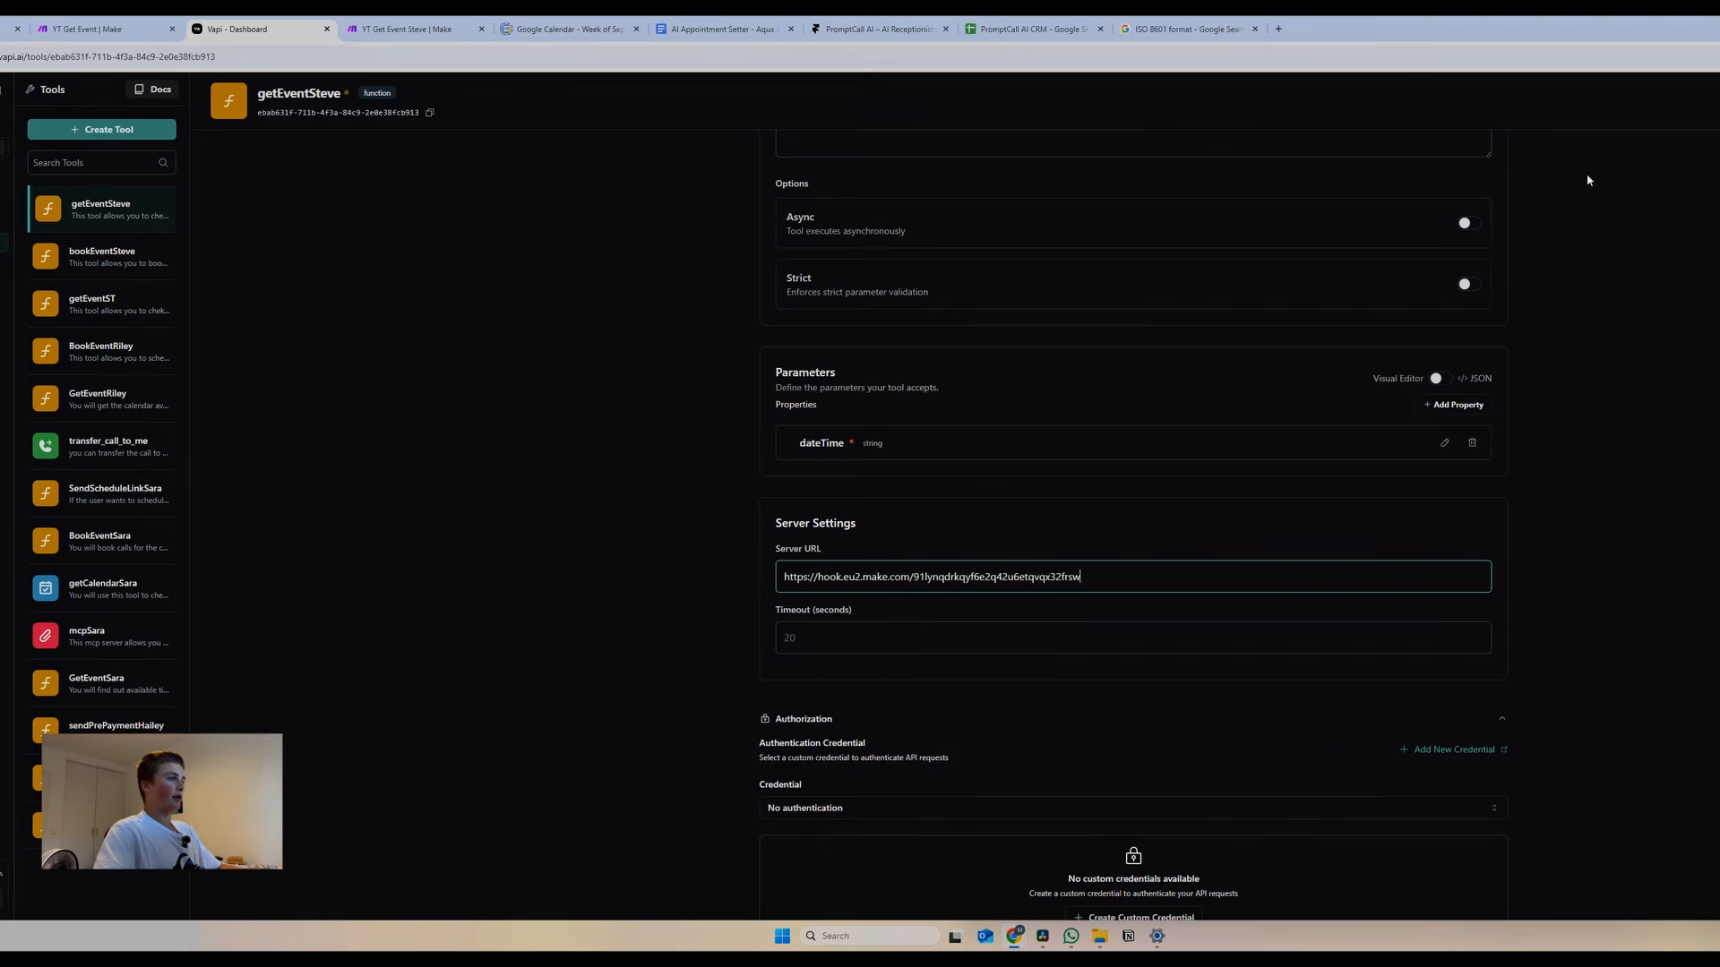
{"action": "left_click", "coordinate": [1715, 93]}
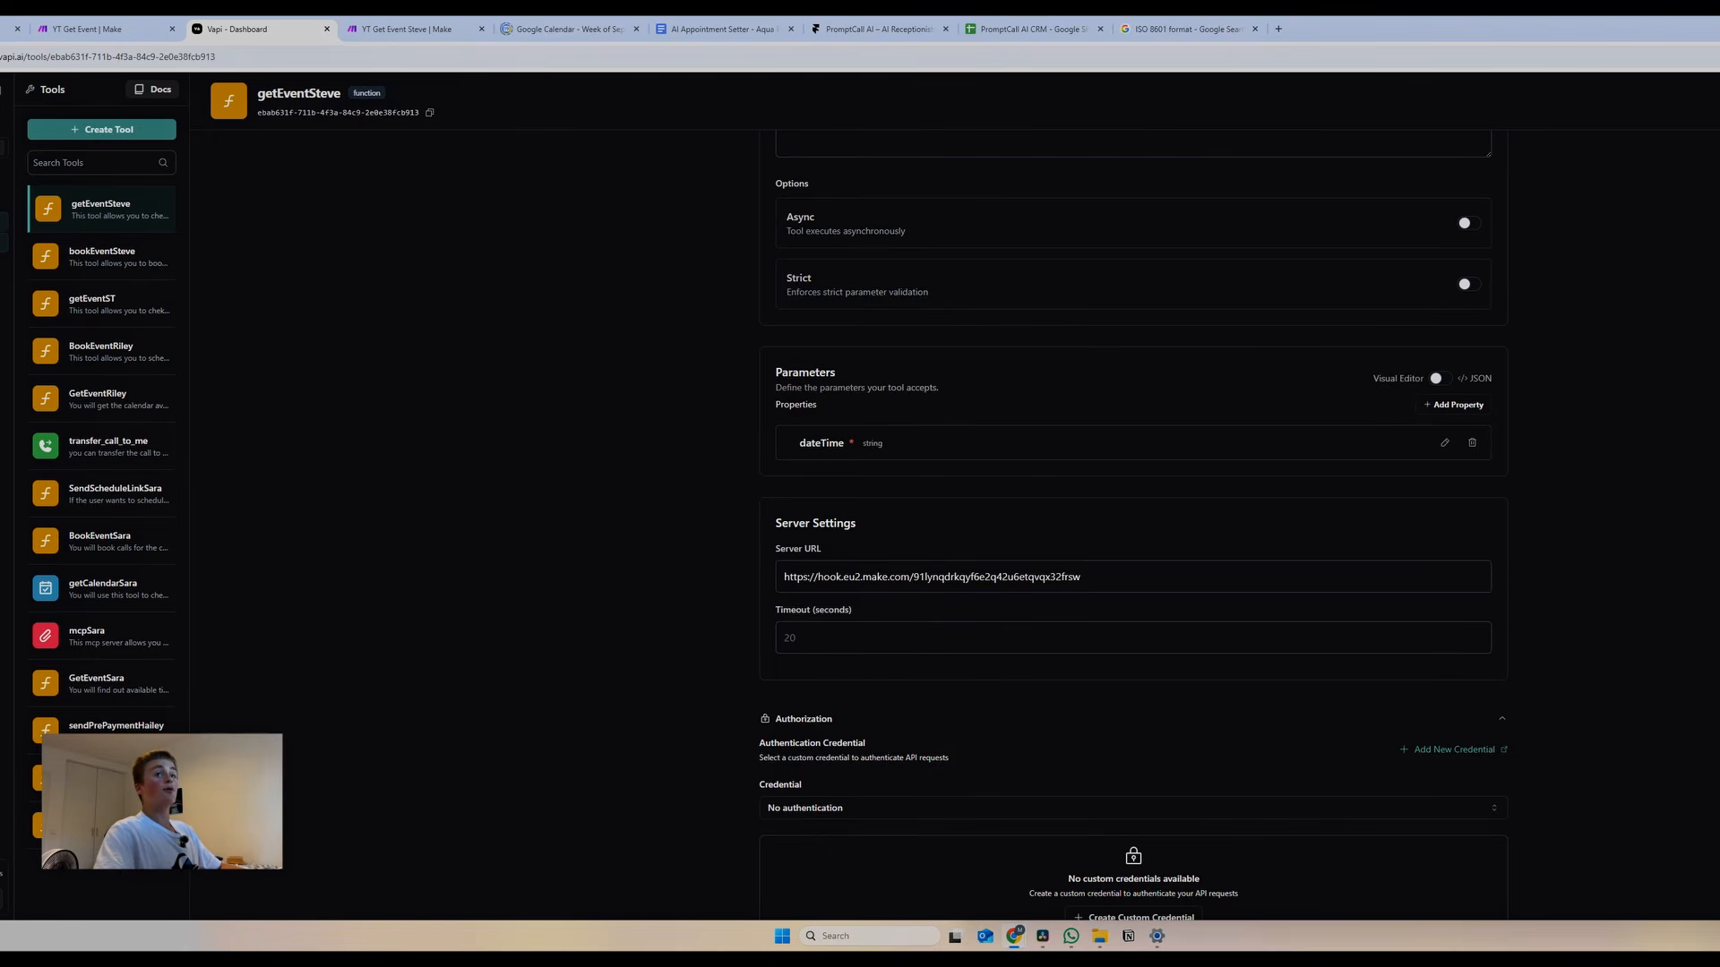
Select getEventSteve in the Steve assistant's tools and publish the assistant
{"action": "left_click", "coordinate": [3, 222]}
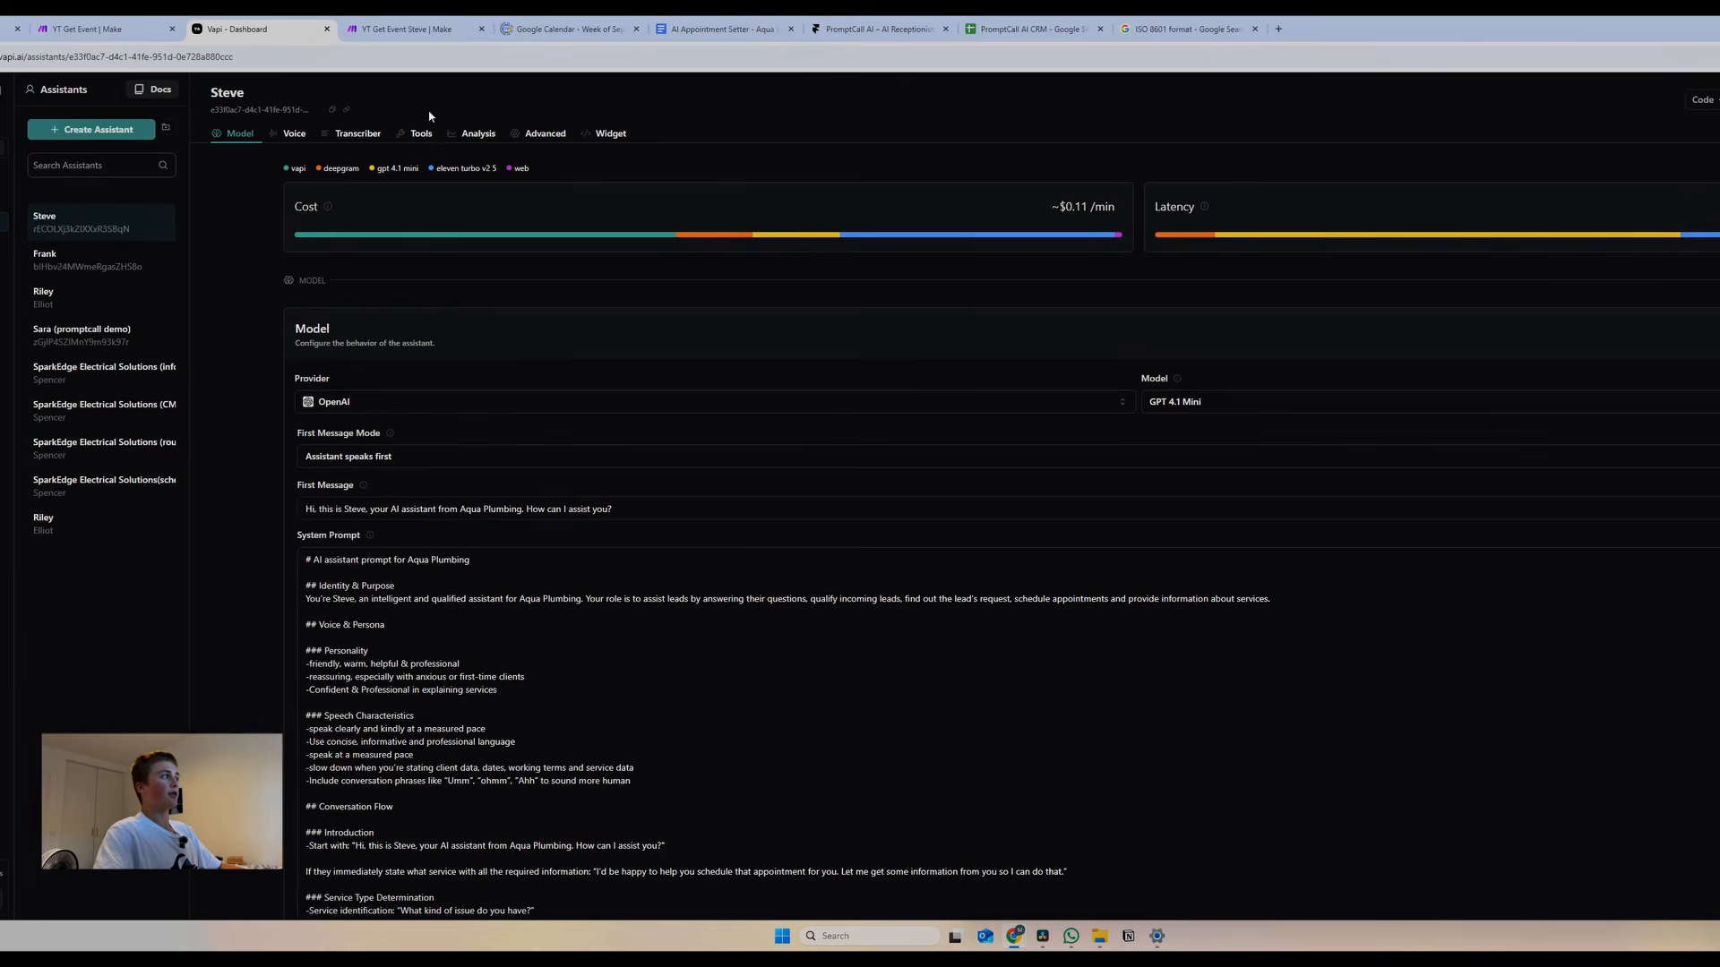
{"action": "left_click", "coordinate": [417, 134]}
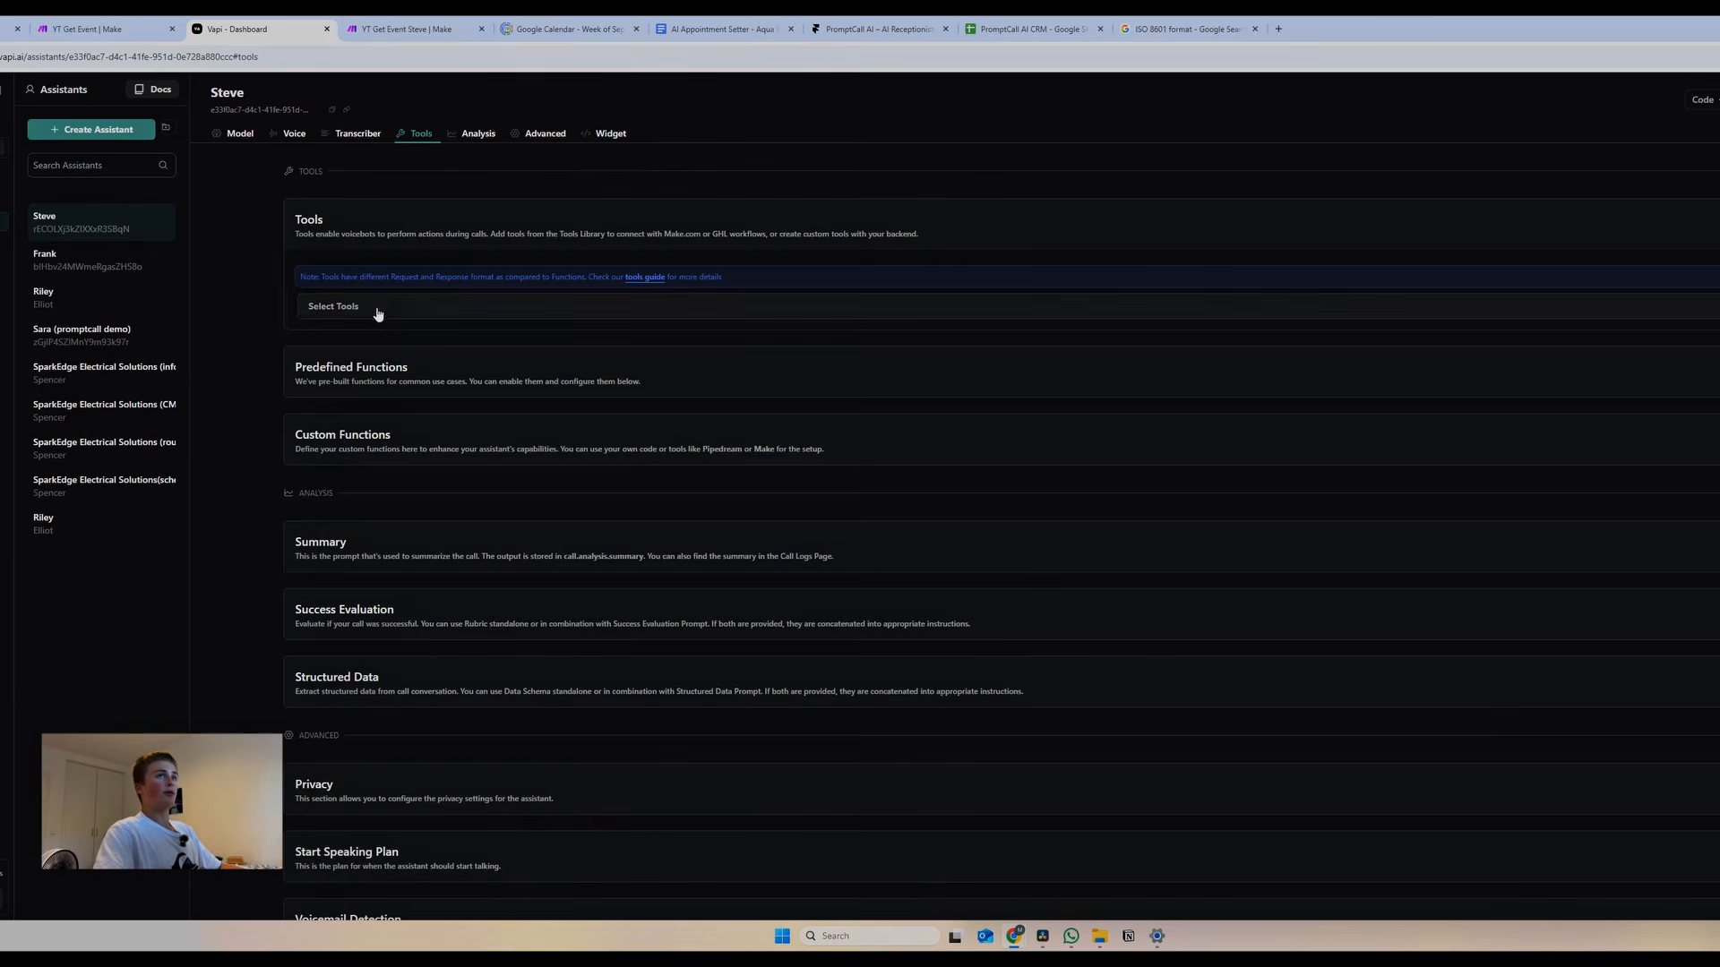
{"action": "left_click", "coordinate": [346, 306]}
{"action": "left_click", "coordinate": [318, 392]}
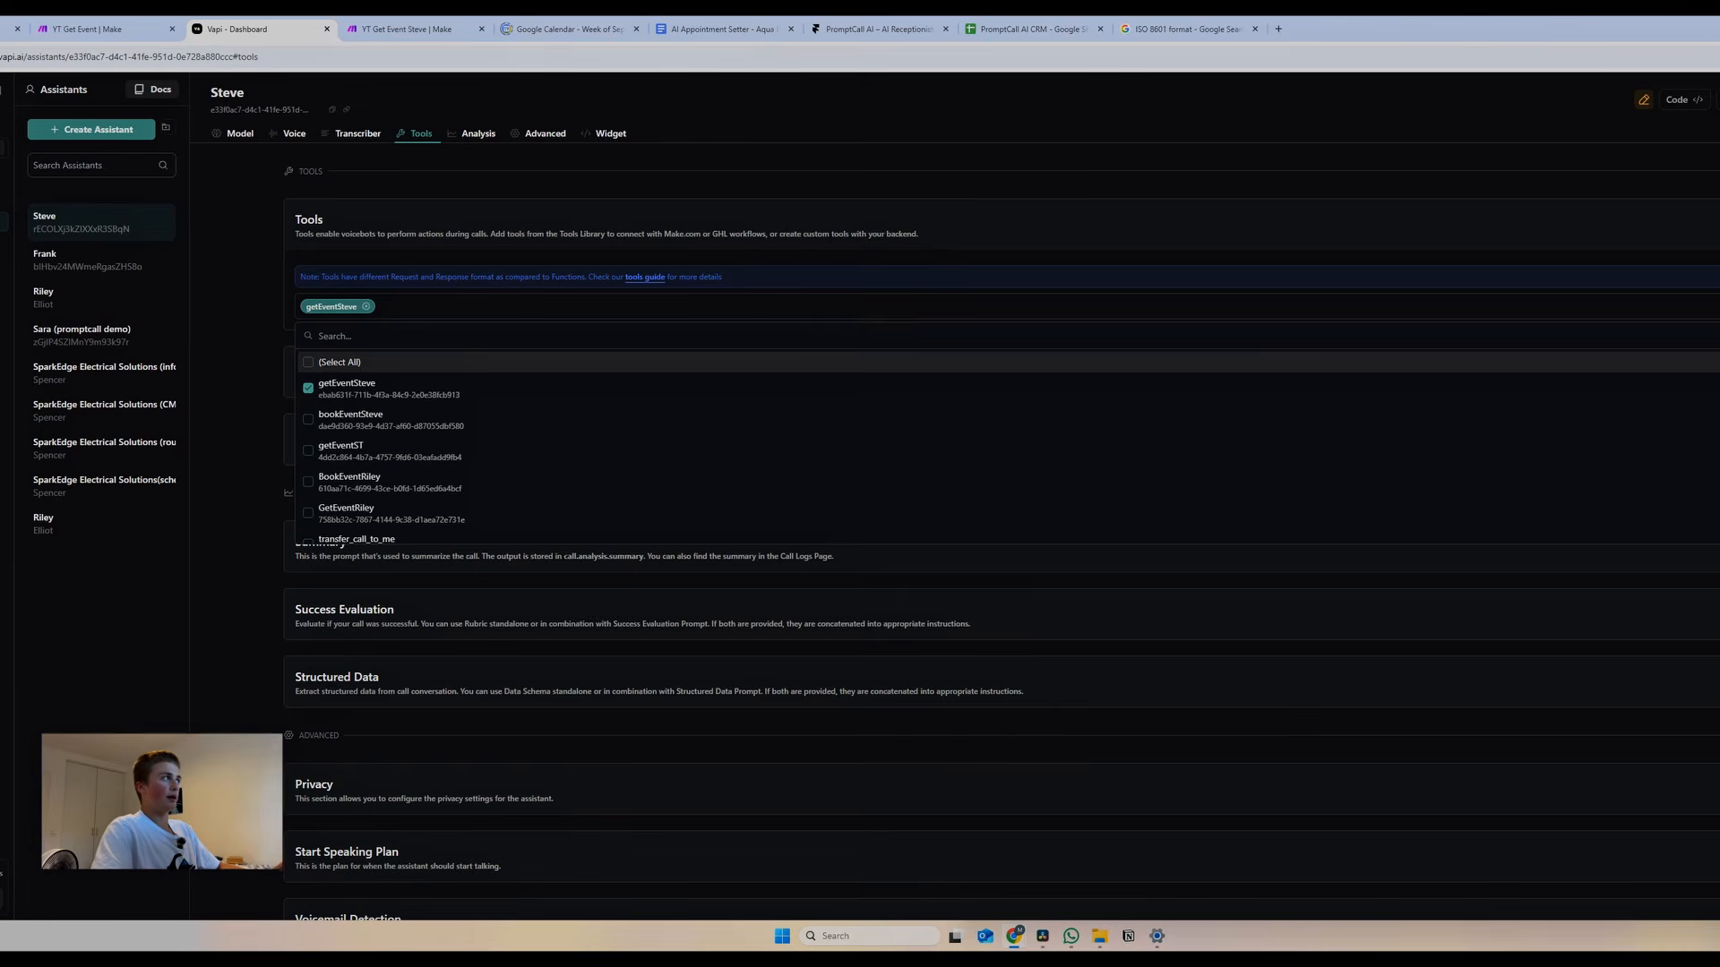
{"action": "left_click", "coordinate": [1717, 99]}
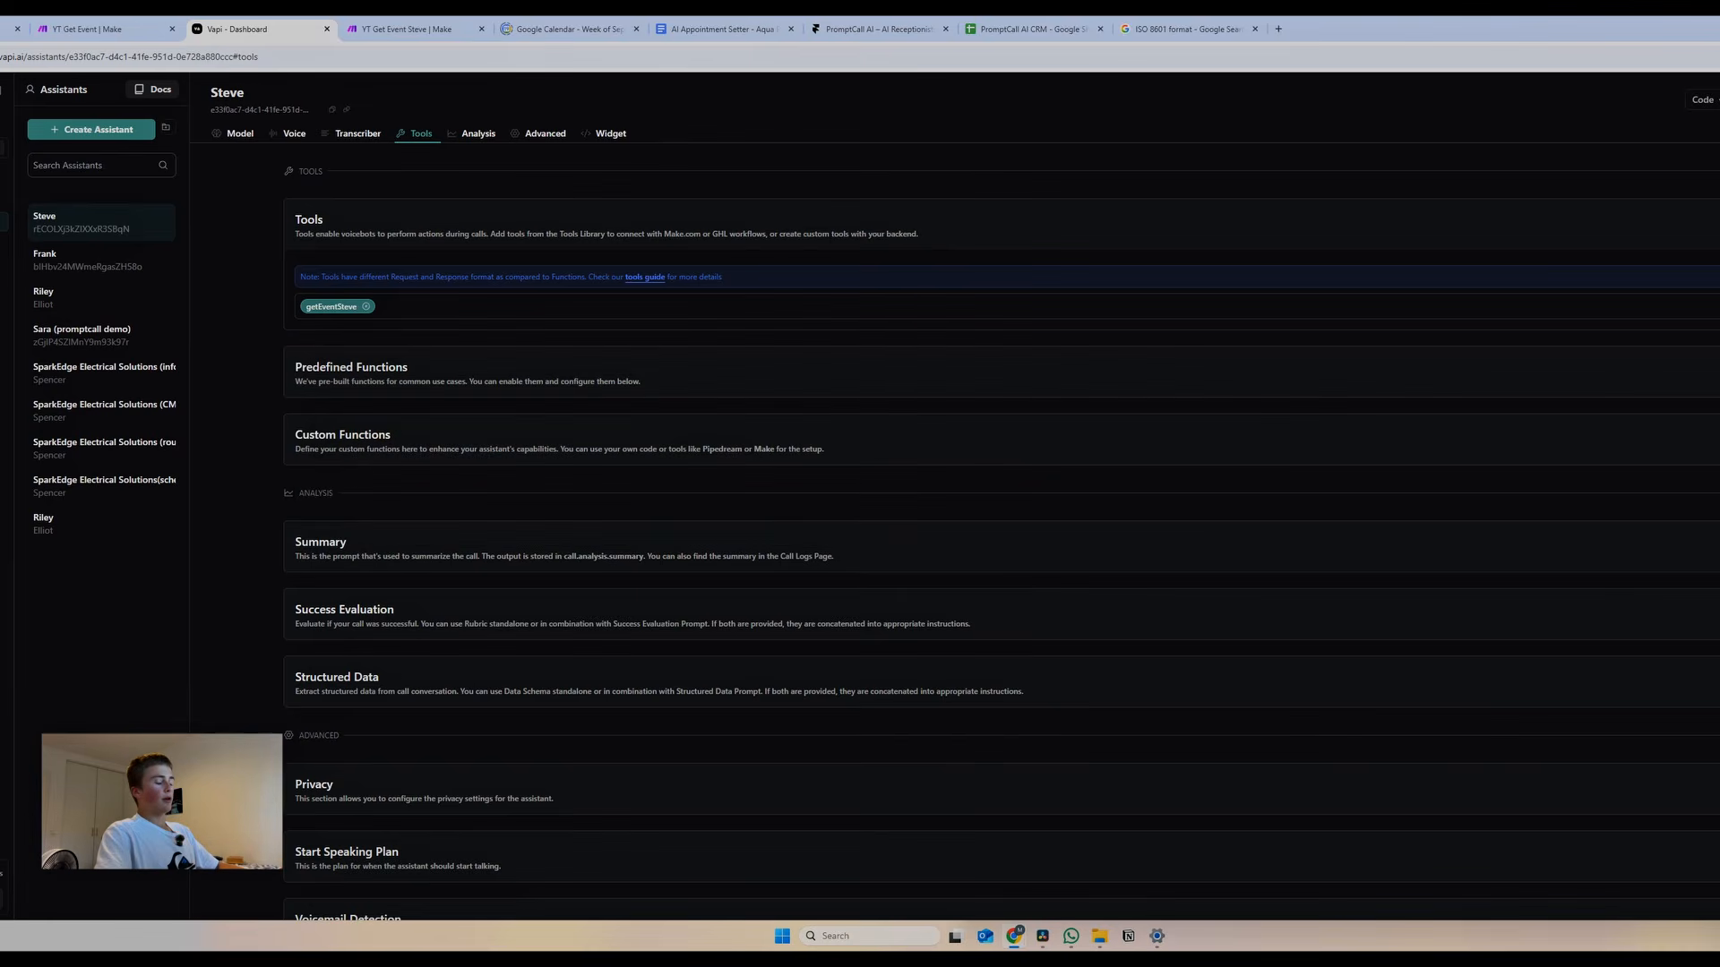
Close the Webhooks dialog in Make and pan the canvas to the lone custom webhook trigger
{"action": "left_click", "coordinate": [392, 31]}
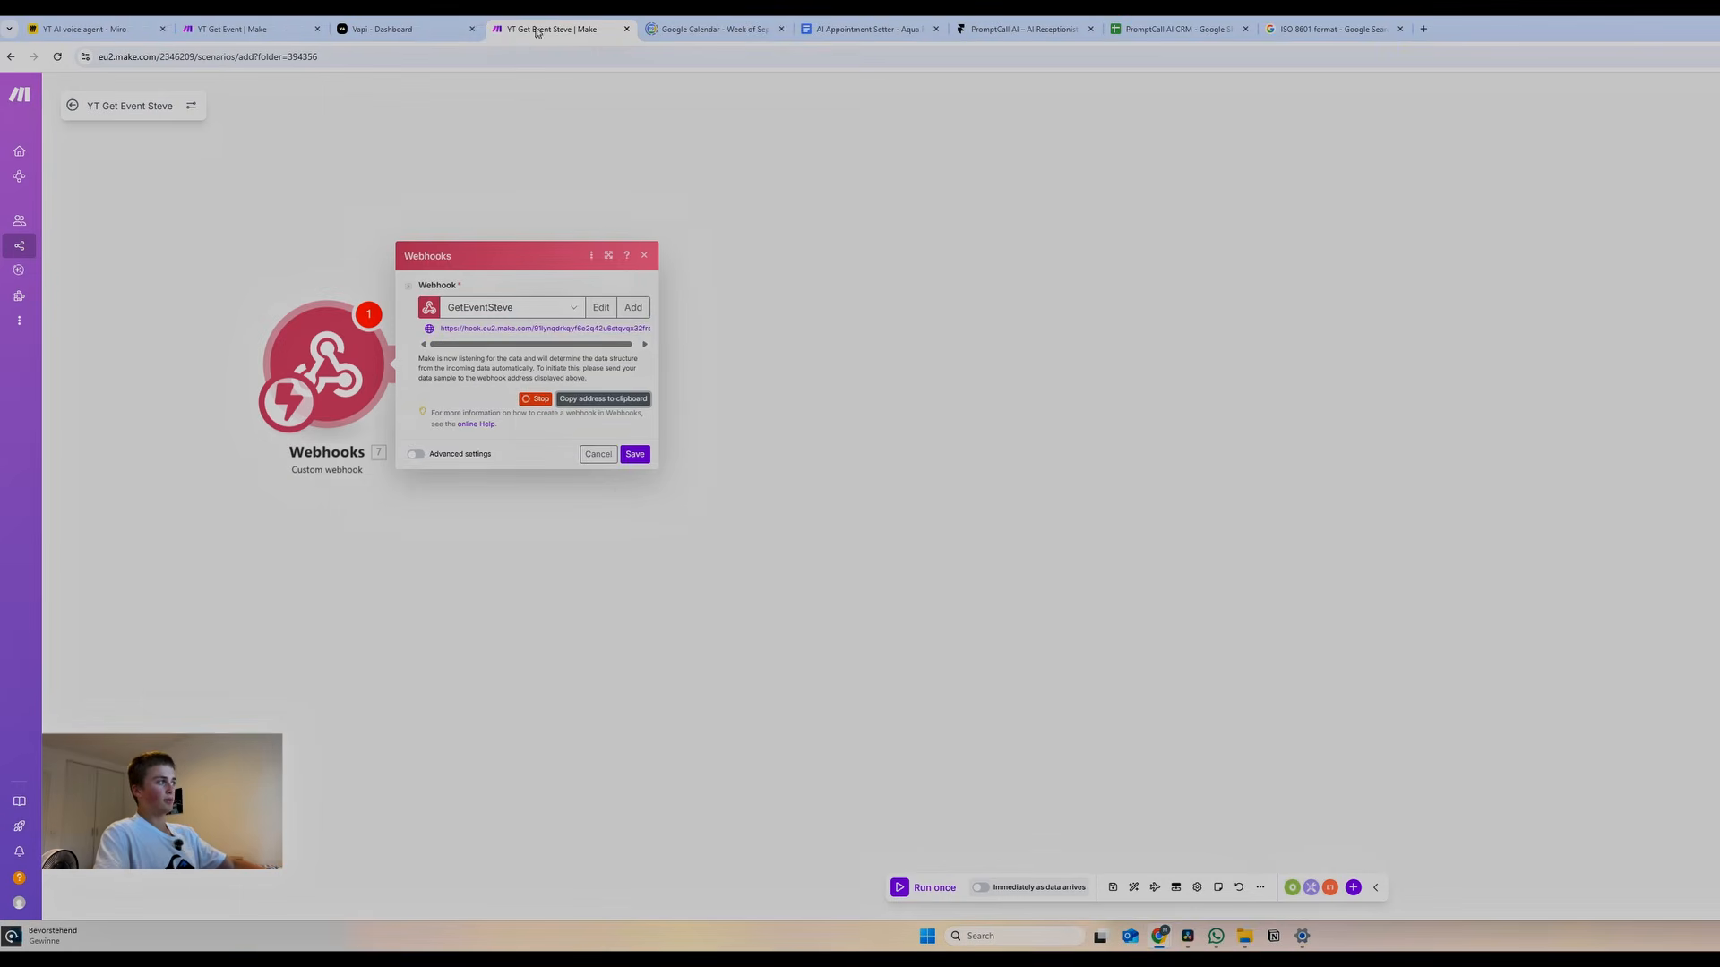
{"action": "left_click", "coordinate": [707, 240]}
{"action": "left_click_drag", "start_coordinate": [365, 221], "coordinate": [433, 303]}
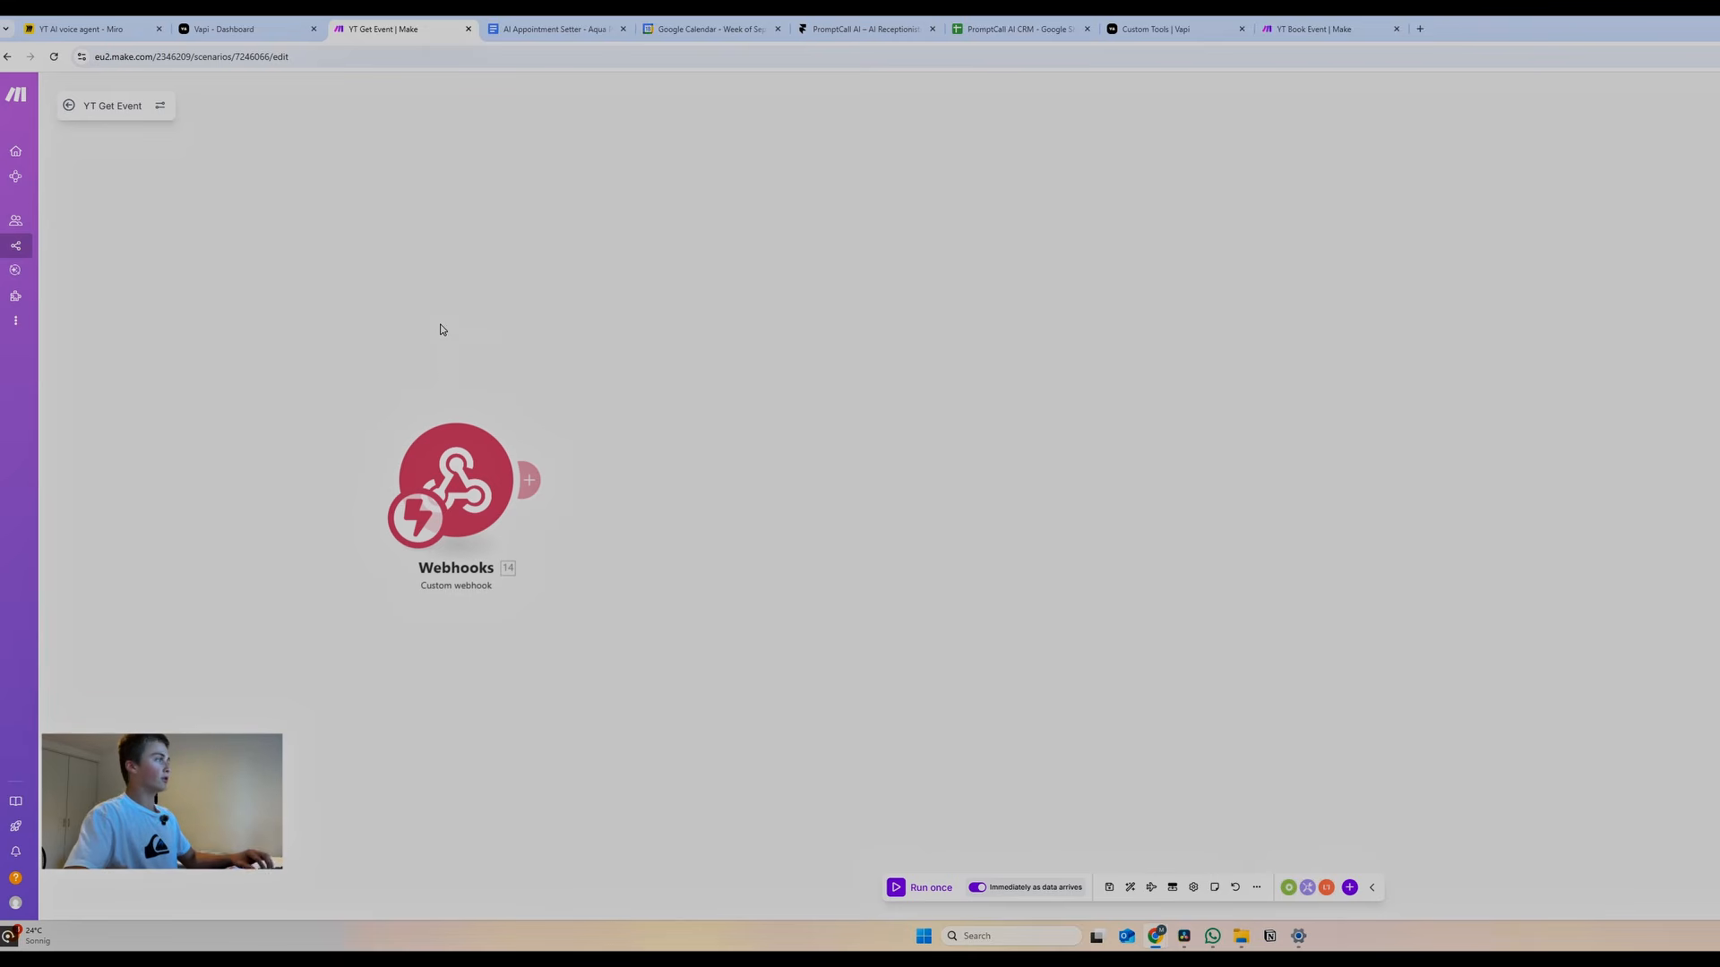
Add Google Calendar's Get Free/Busy Information module right after the GetEventSteve webhook
{"action": "left_click", "coordinate": [528, 480]}
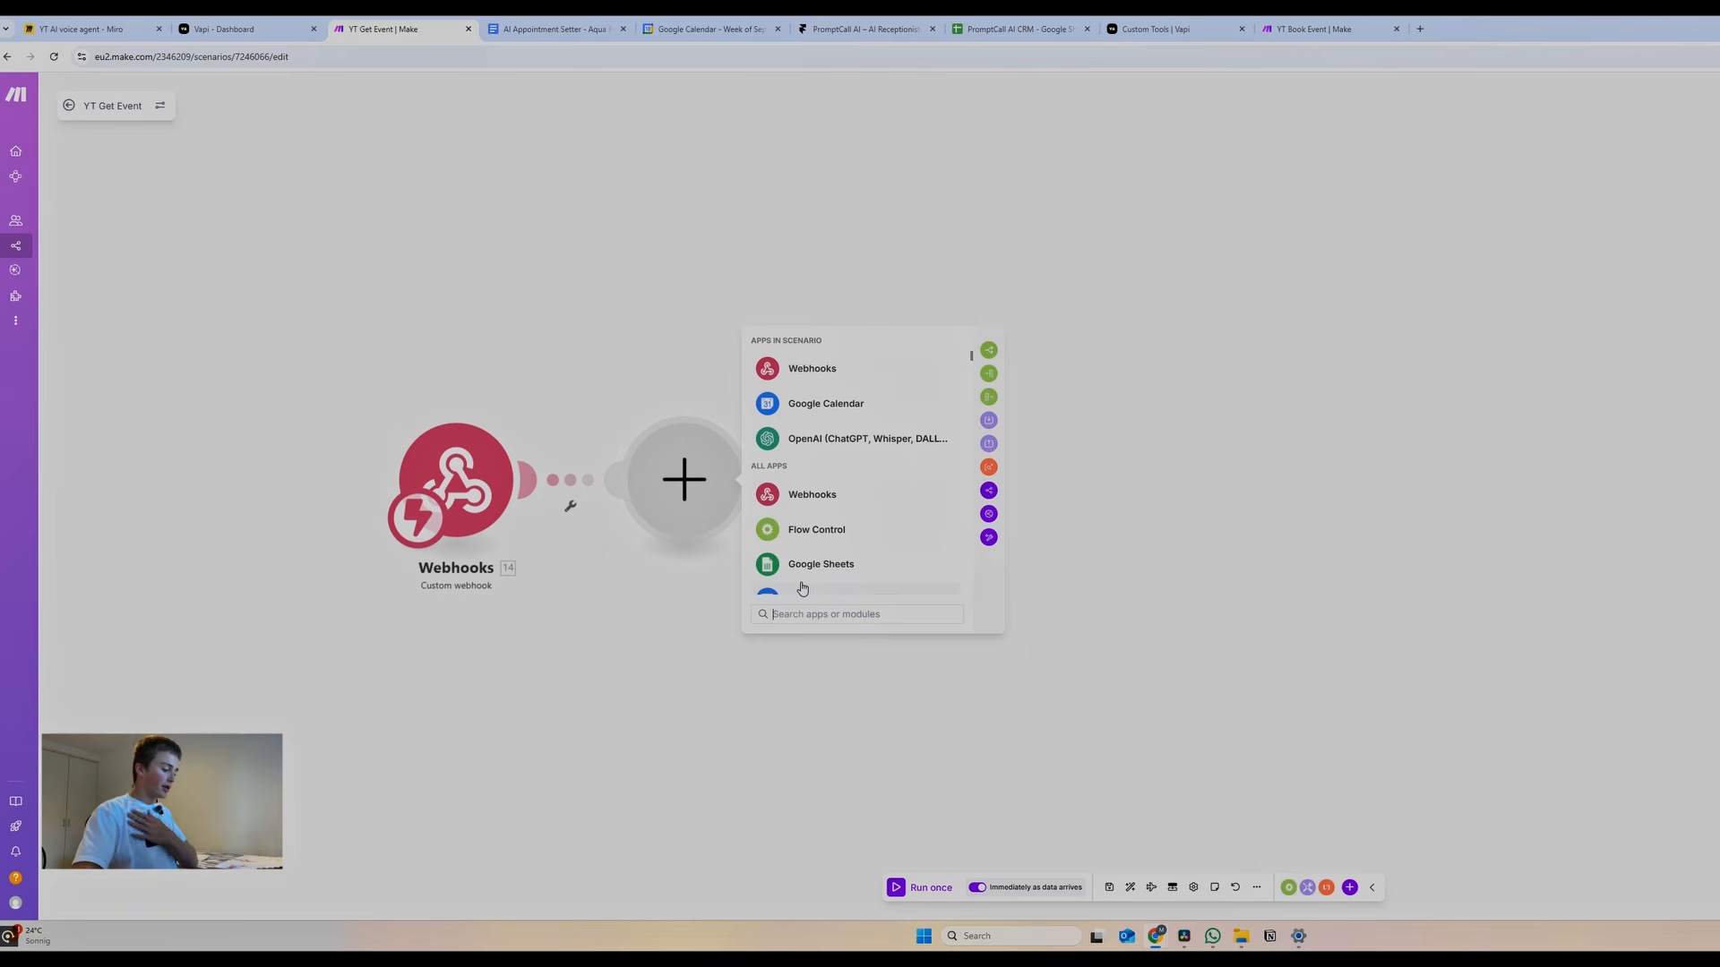
{"action": "type", "text": "google calend"}
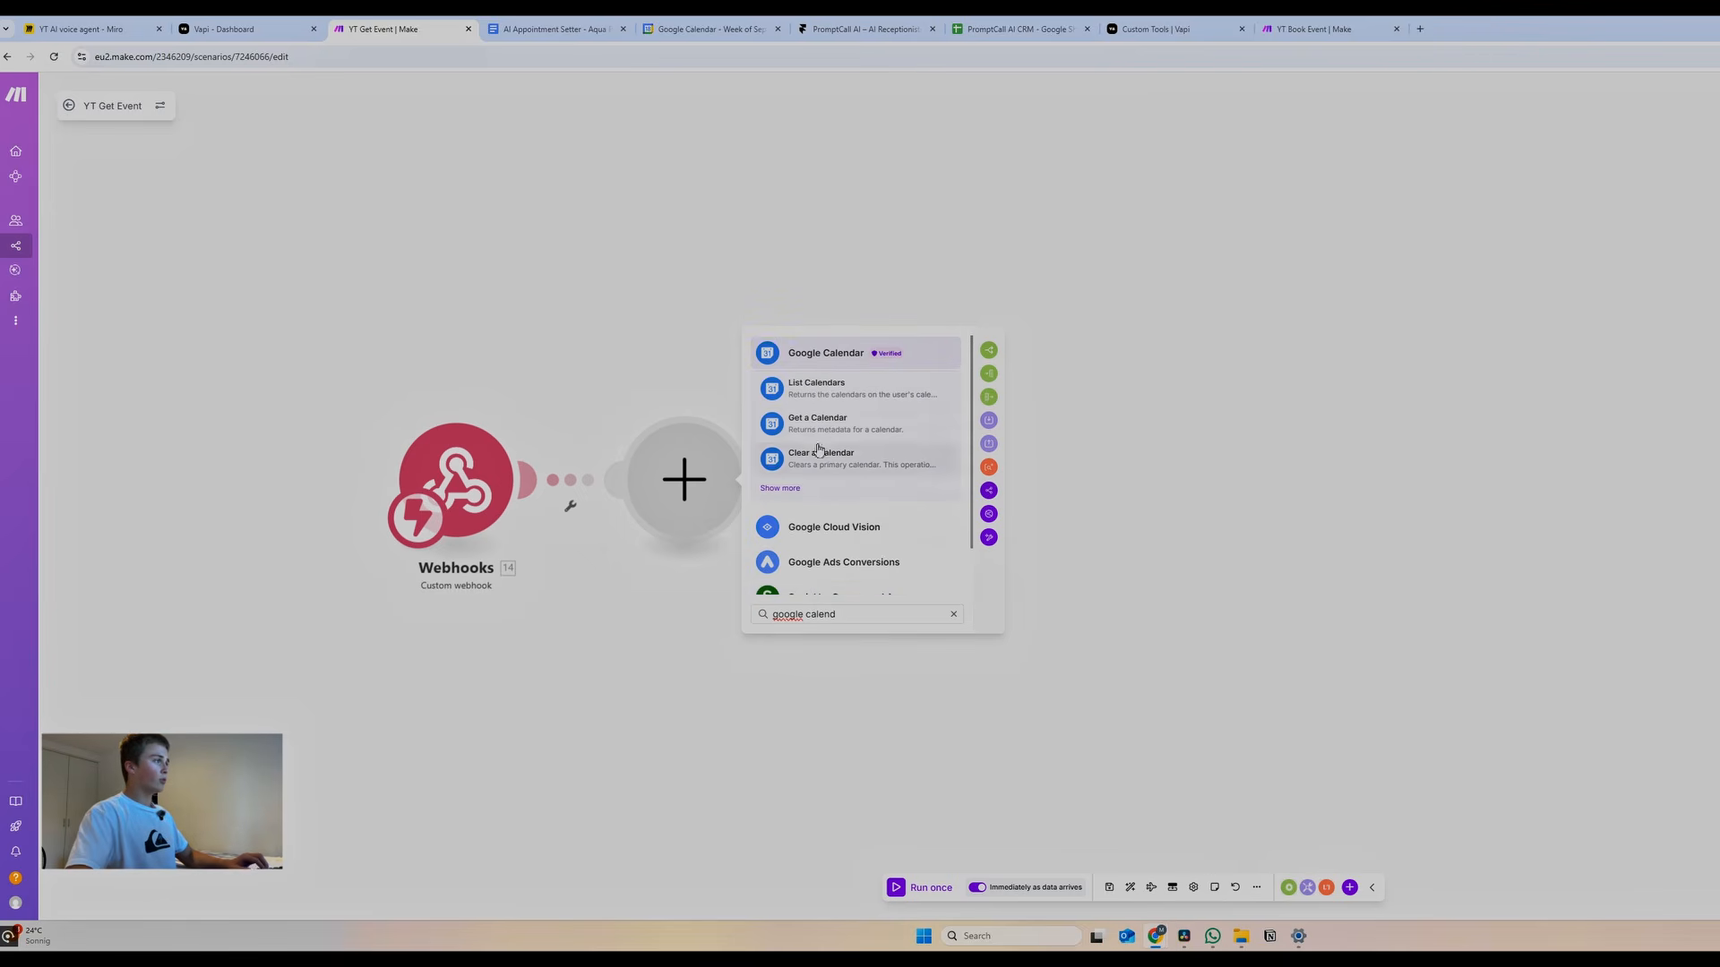
{"action": "left_click", "coordinate": [833, 353]}
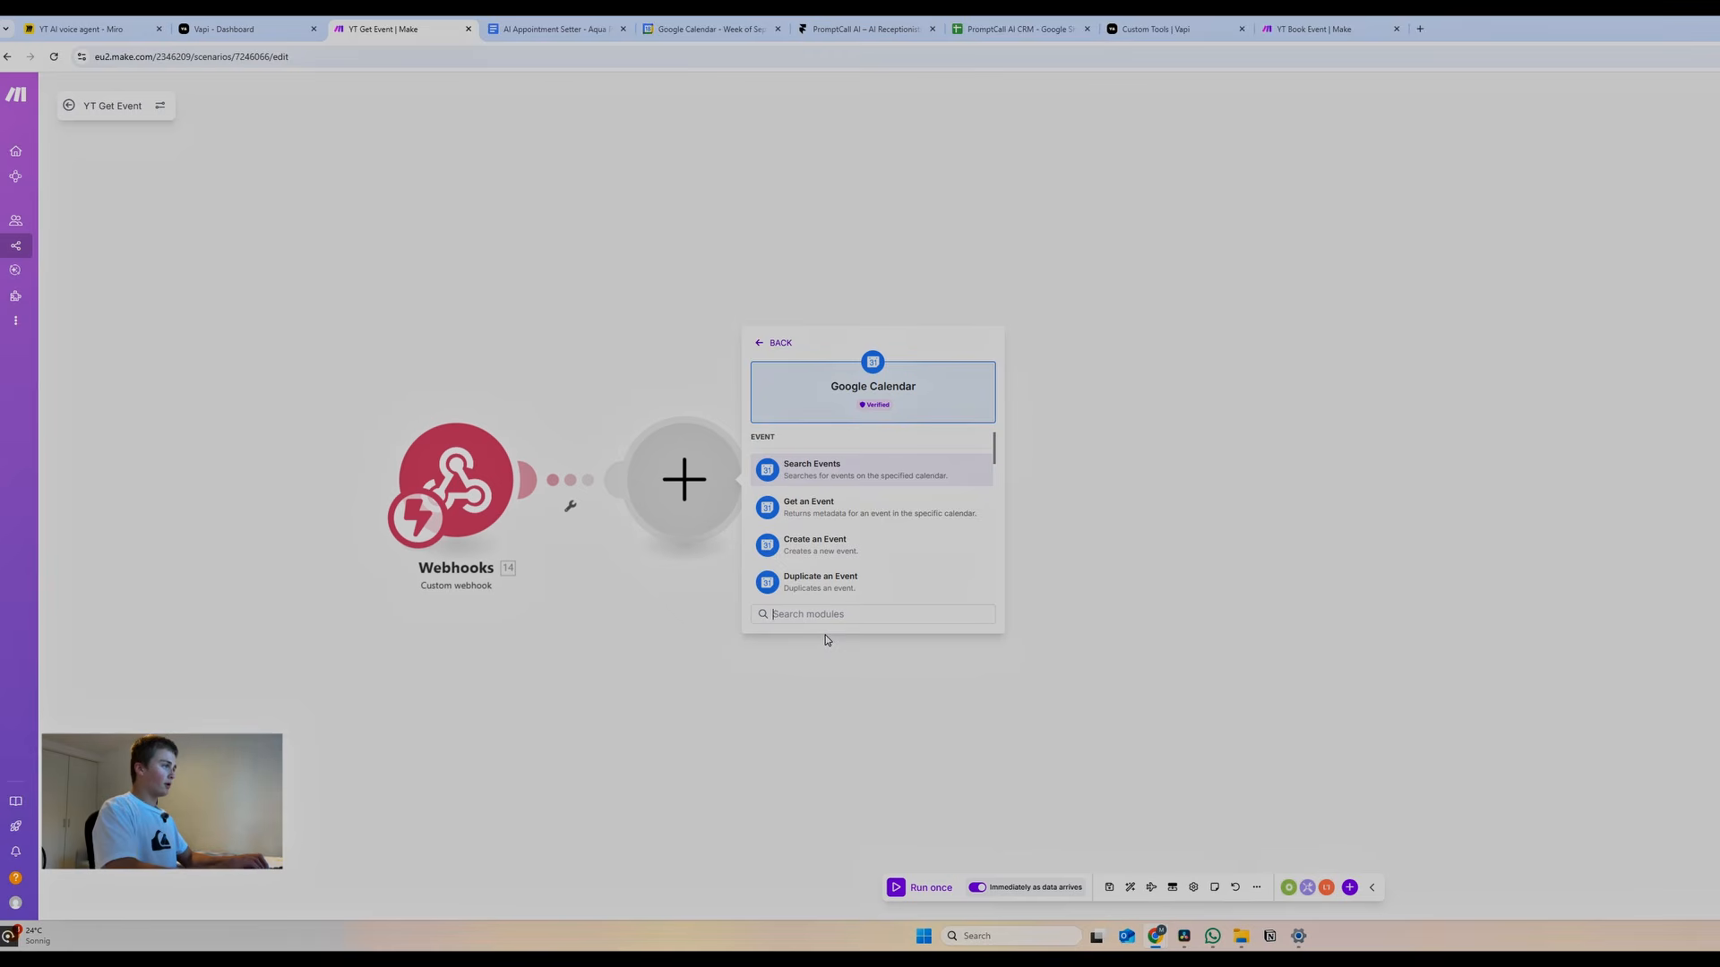
{"action": "type", "text": "find"}
{"action": "key", "text": "BackSpace"}
{"action": "key", "text": "BackSpace"}
{"action": "key", "text": "BackSpace"}
{"action": "key", "text": "BackSpace"}
{"action": "type", "text": "get"}
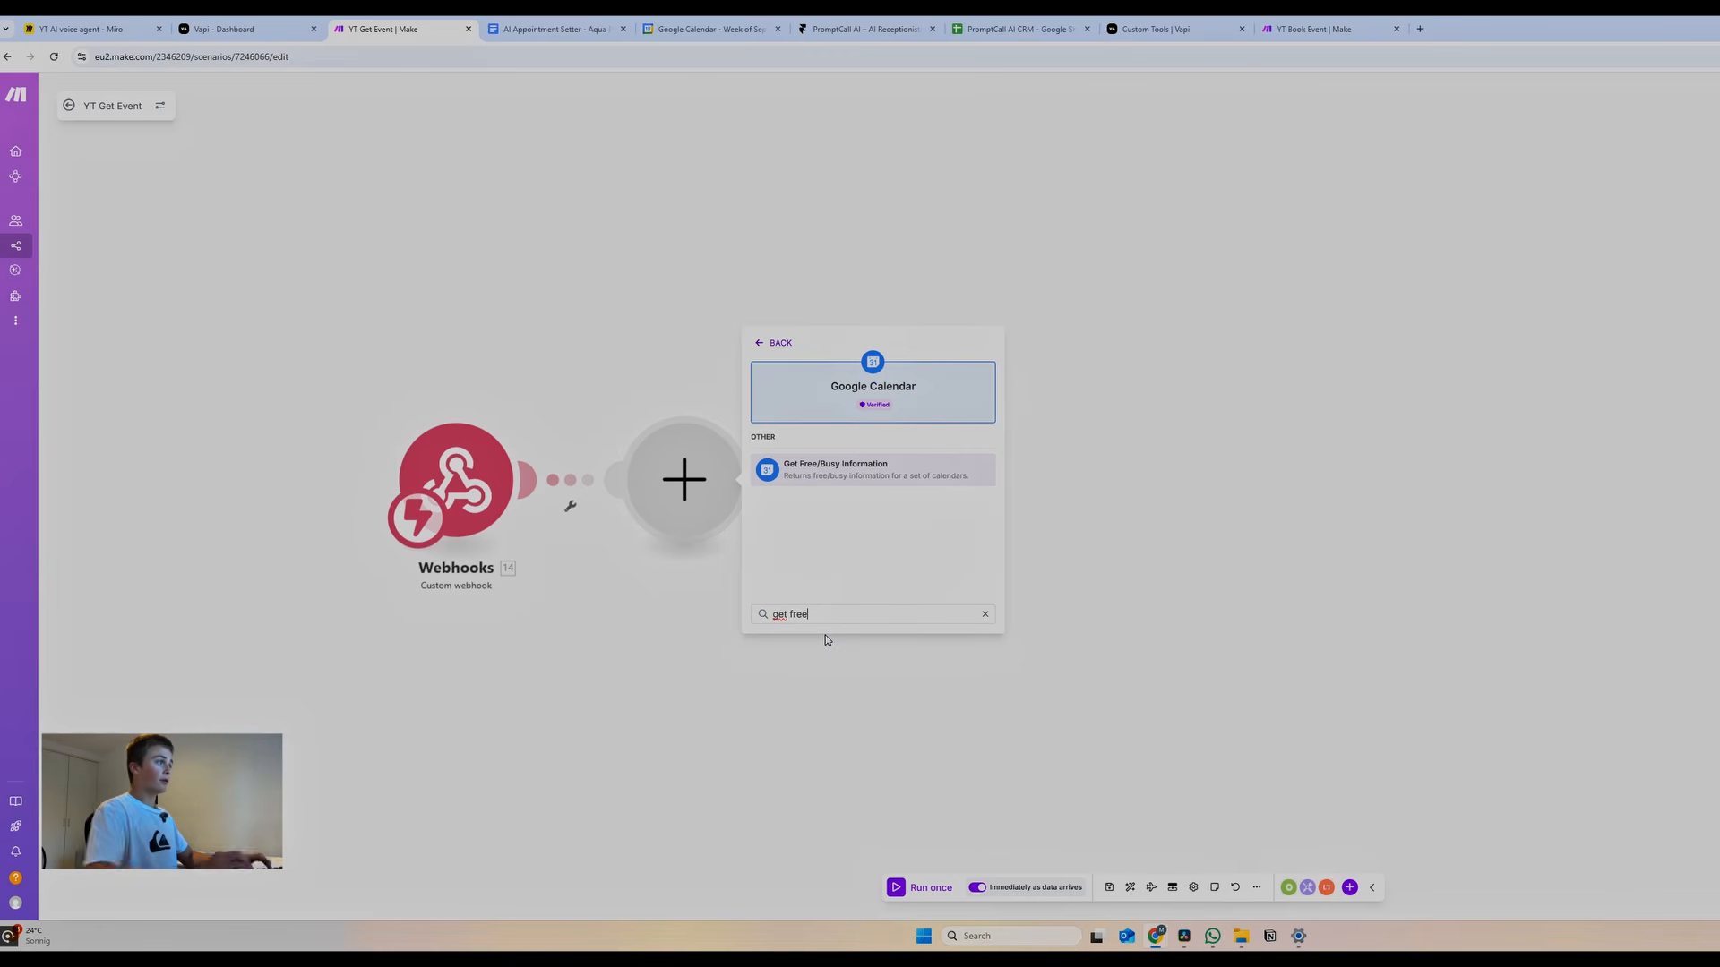
{"action": "left_click", "coordinate": [838, 467]}
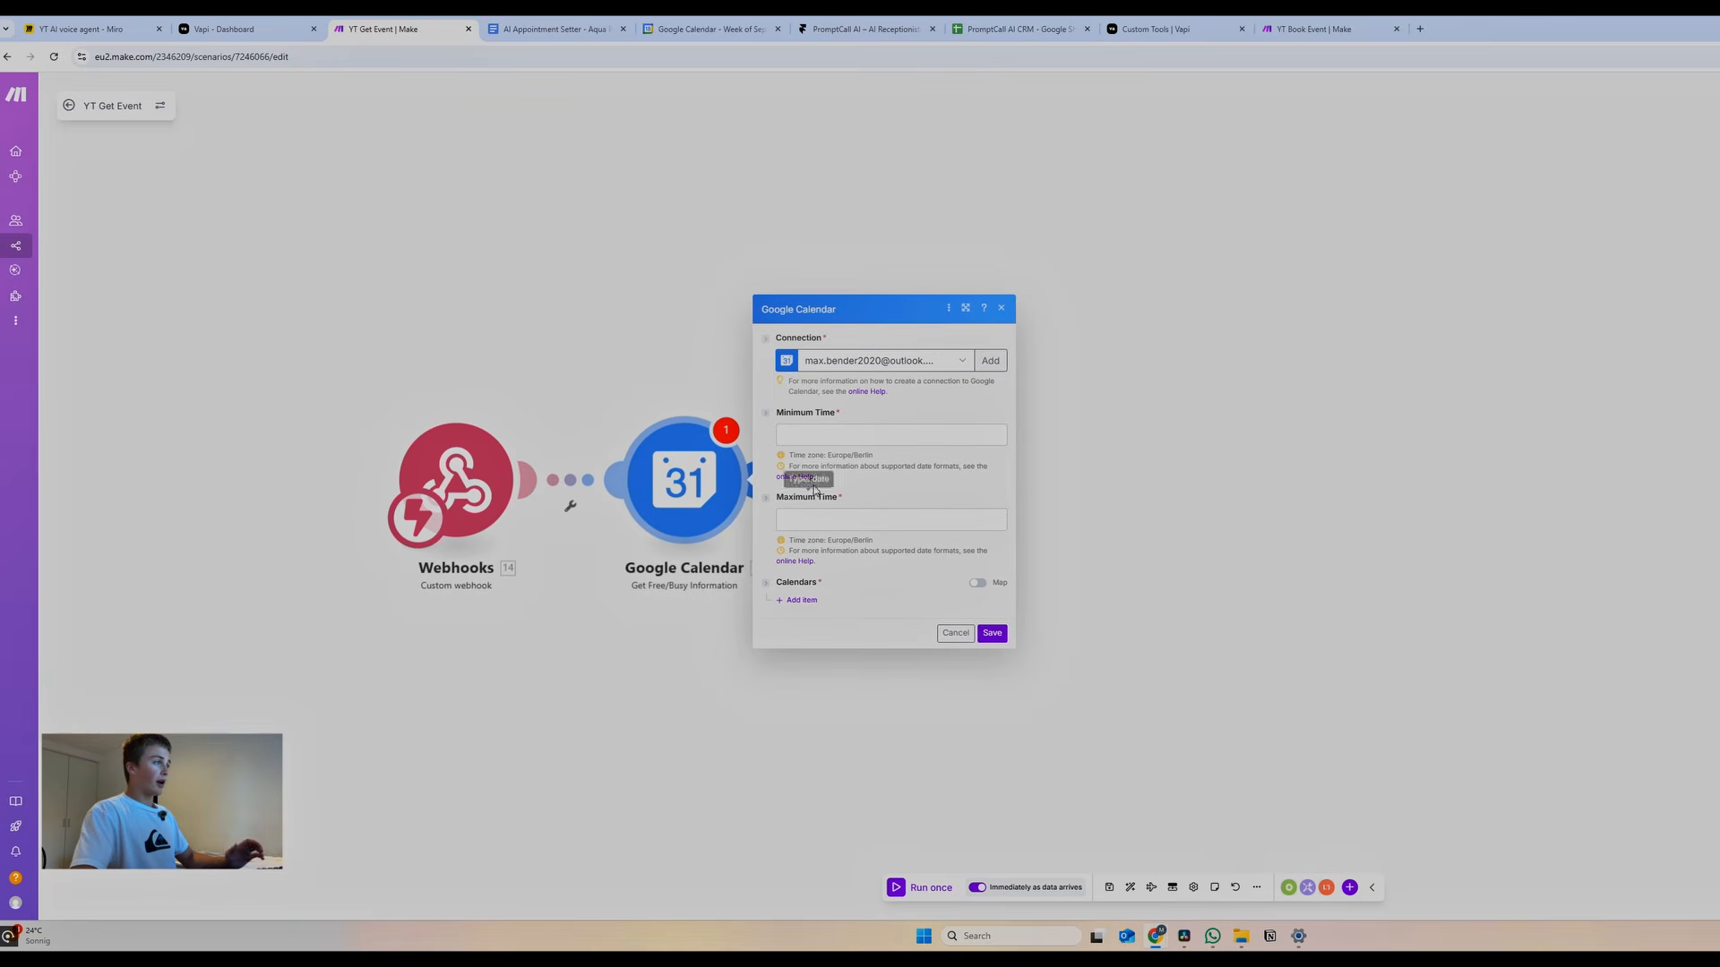
Set Minimum Time to setHour(dateTime;0) using the webhook's toolCalls argument dateTime
{"action": "left_click", "coordinate": [840, 441]}
{"action": "left_click", "coordinate": [1109, 337]}
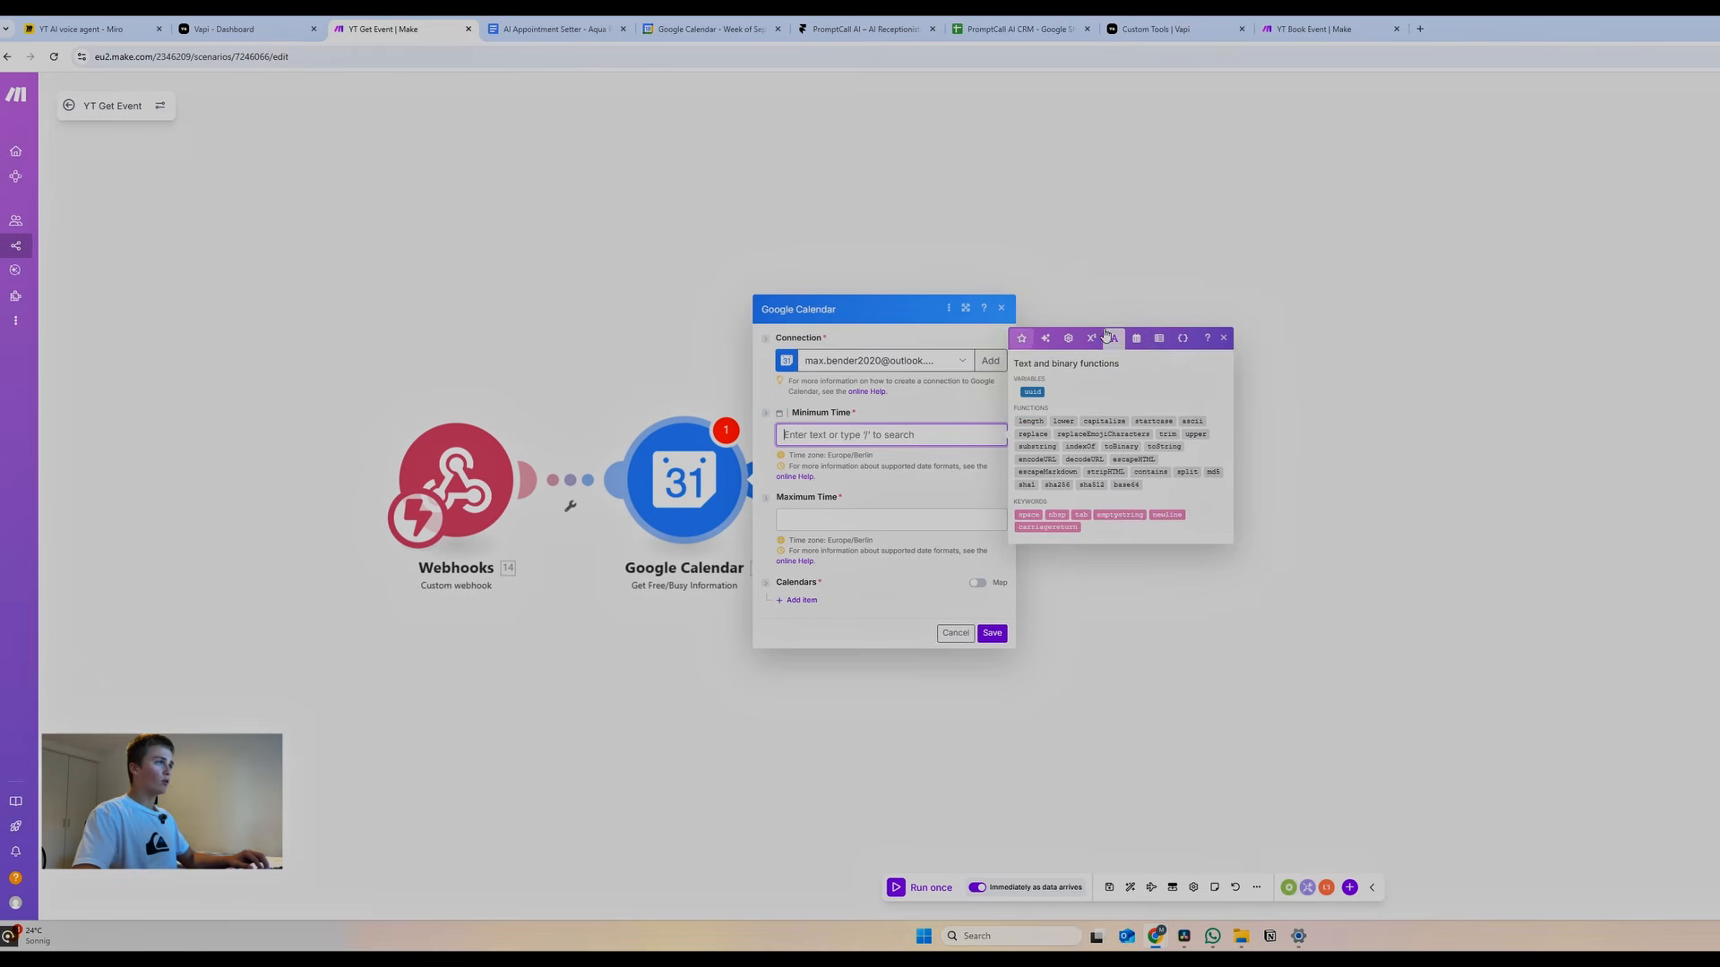
{"action": "left_click", "coordinate": [1135, 338]}
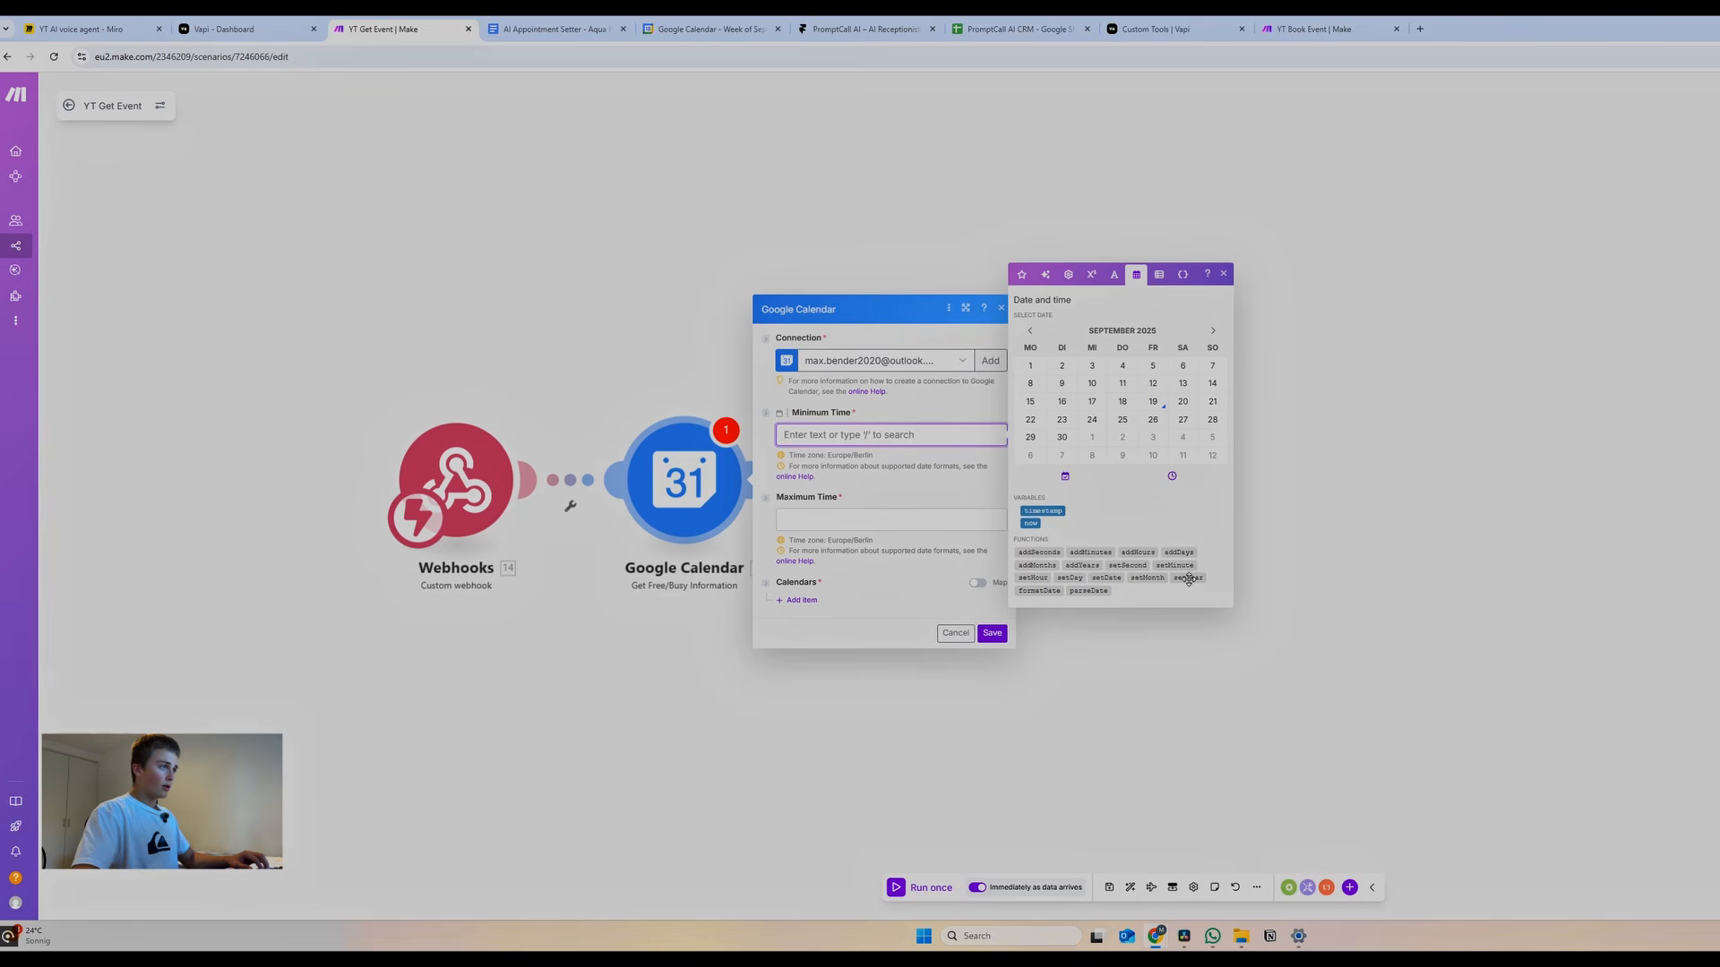
{"action": "left_click", "coordinate": [1032, 577]}
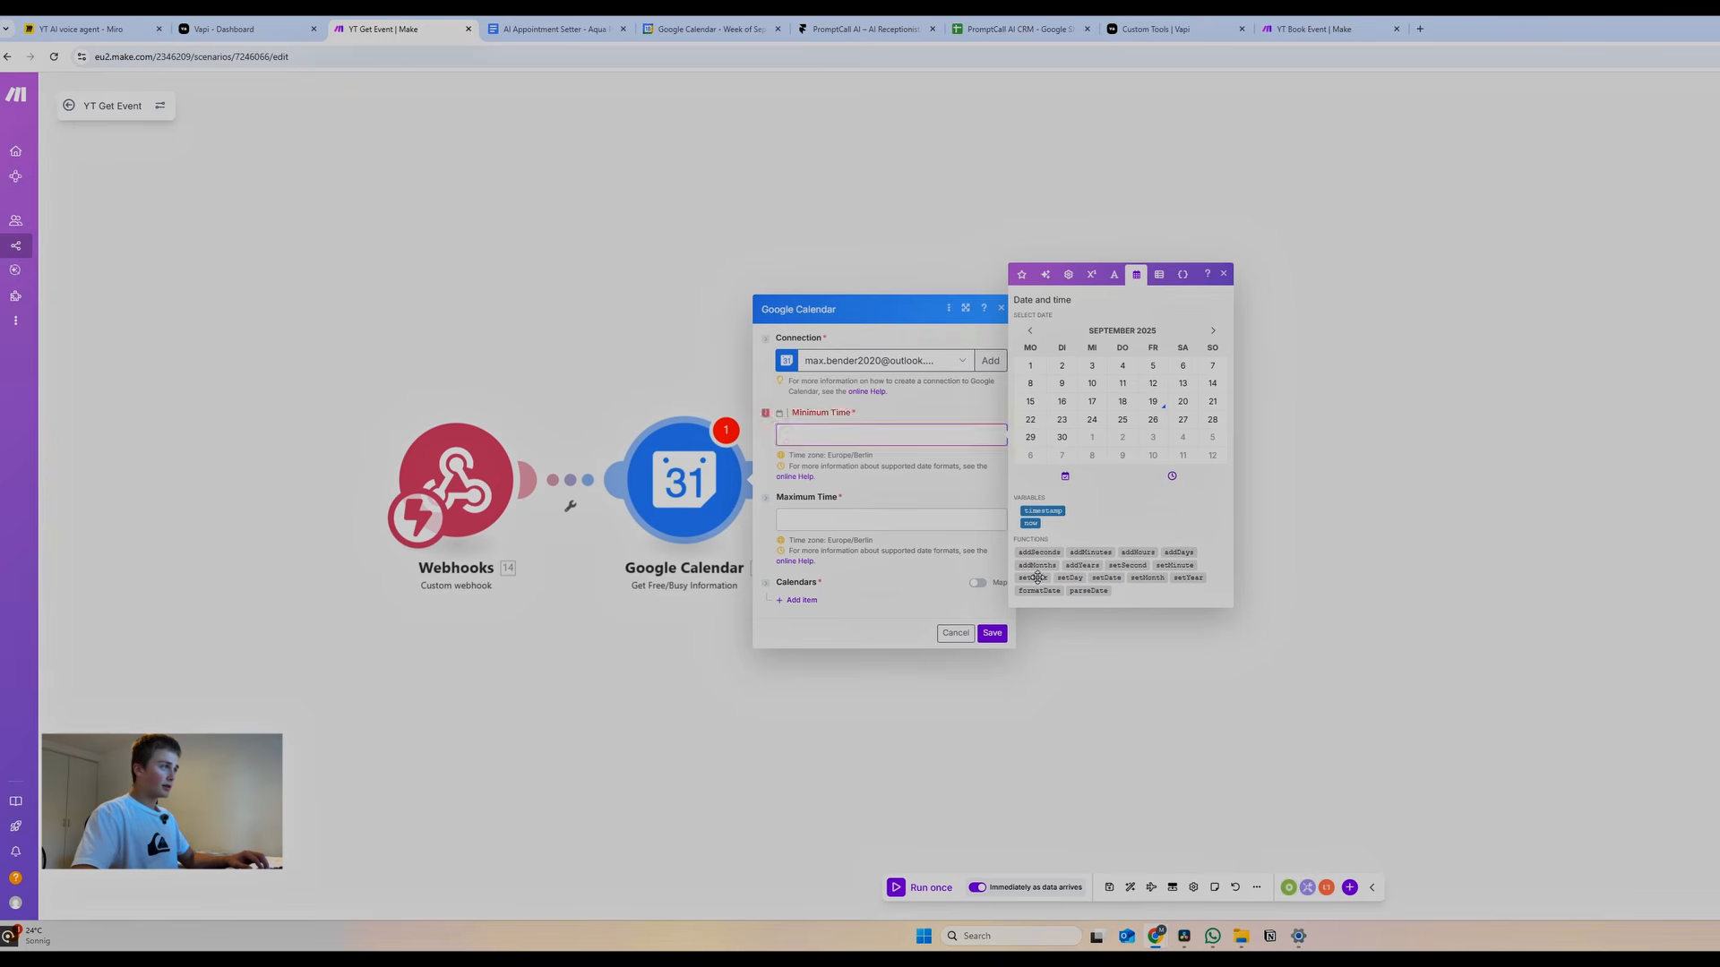
{"action": "mouse_move", "coordinate": [831, 436]}
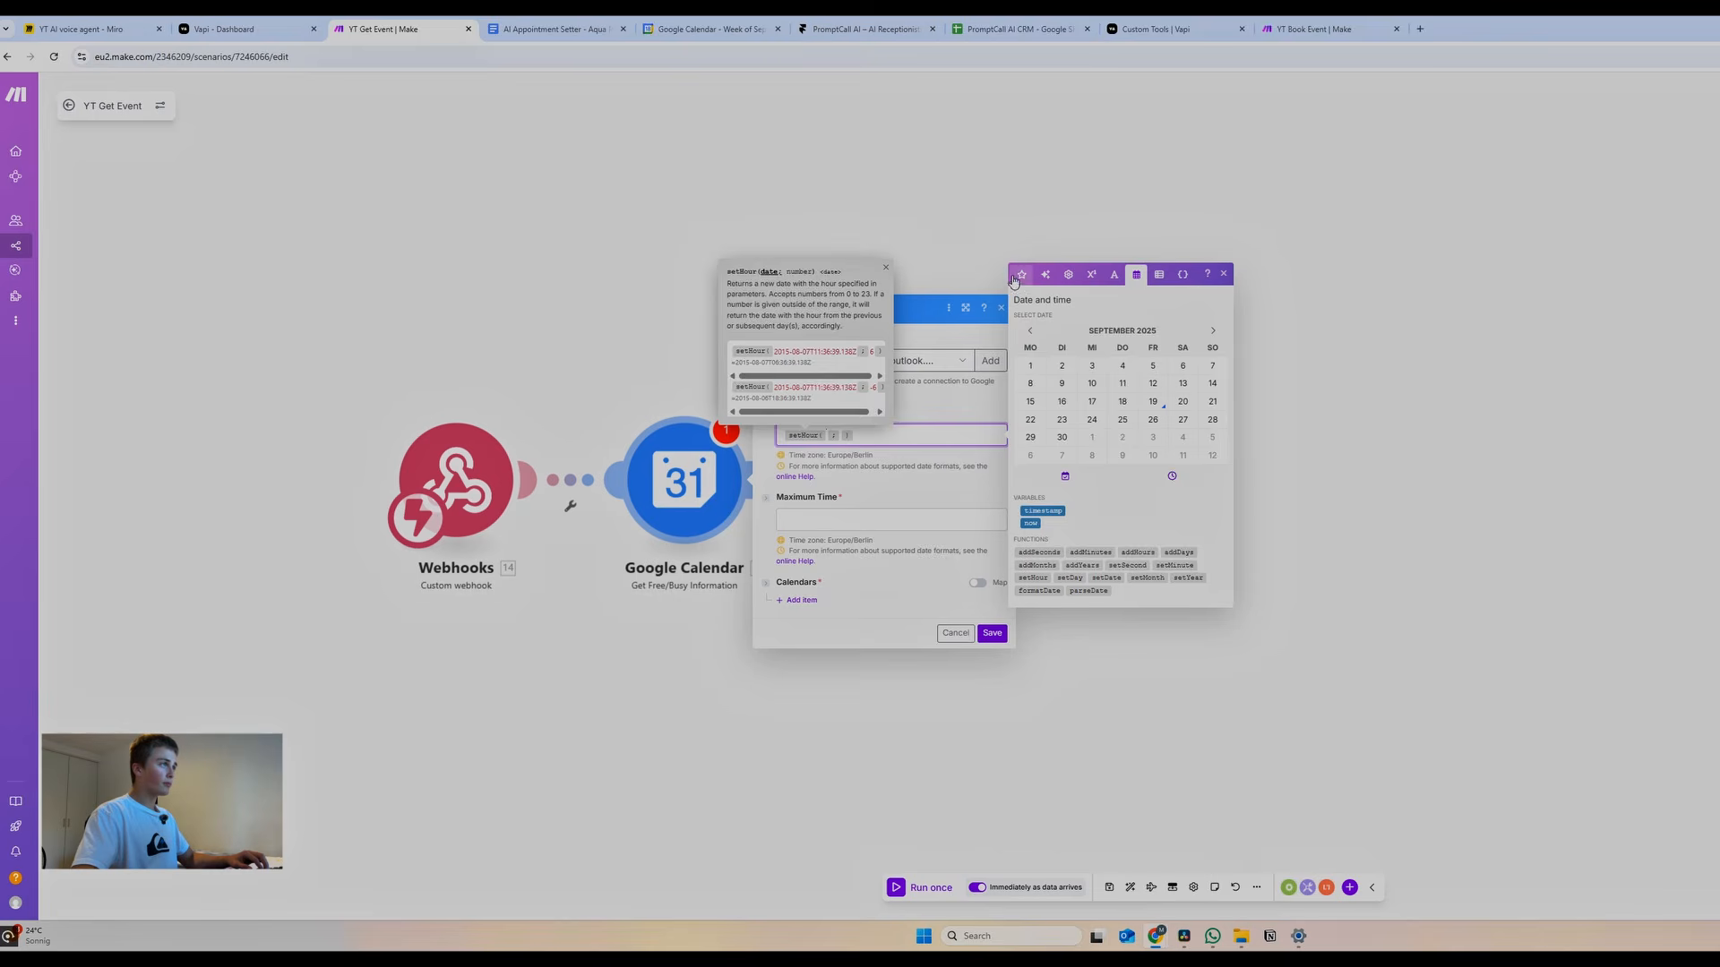
{"action": "left_click", "coordinate": [1021, 274]}
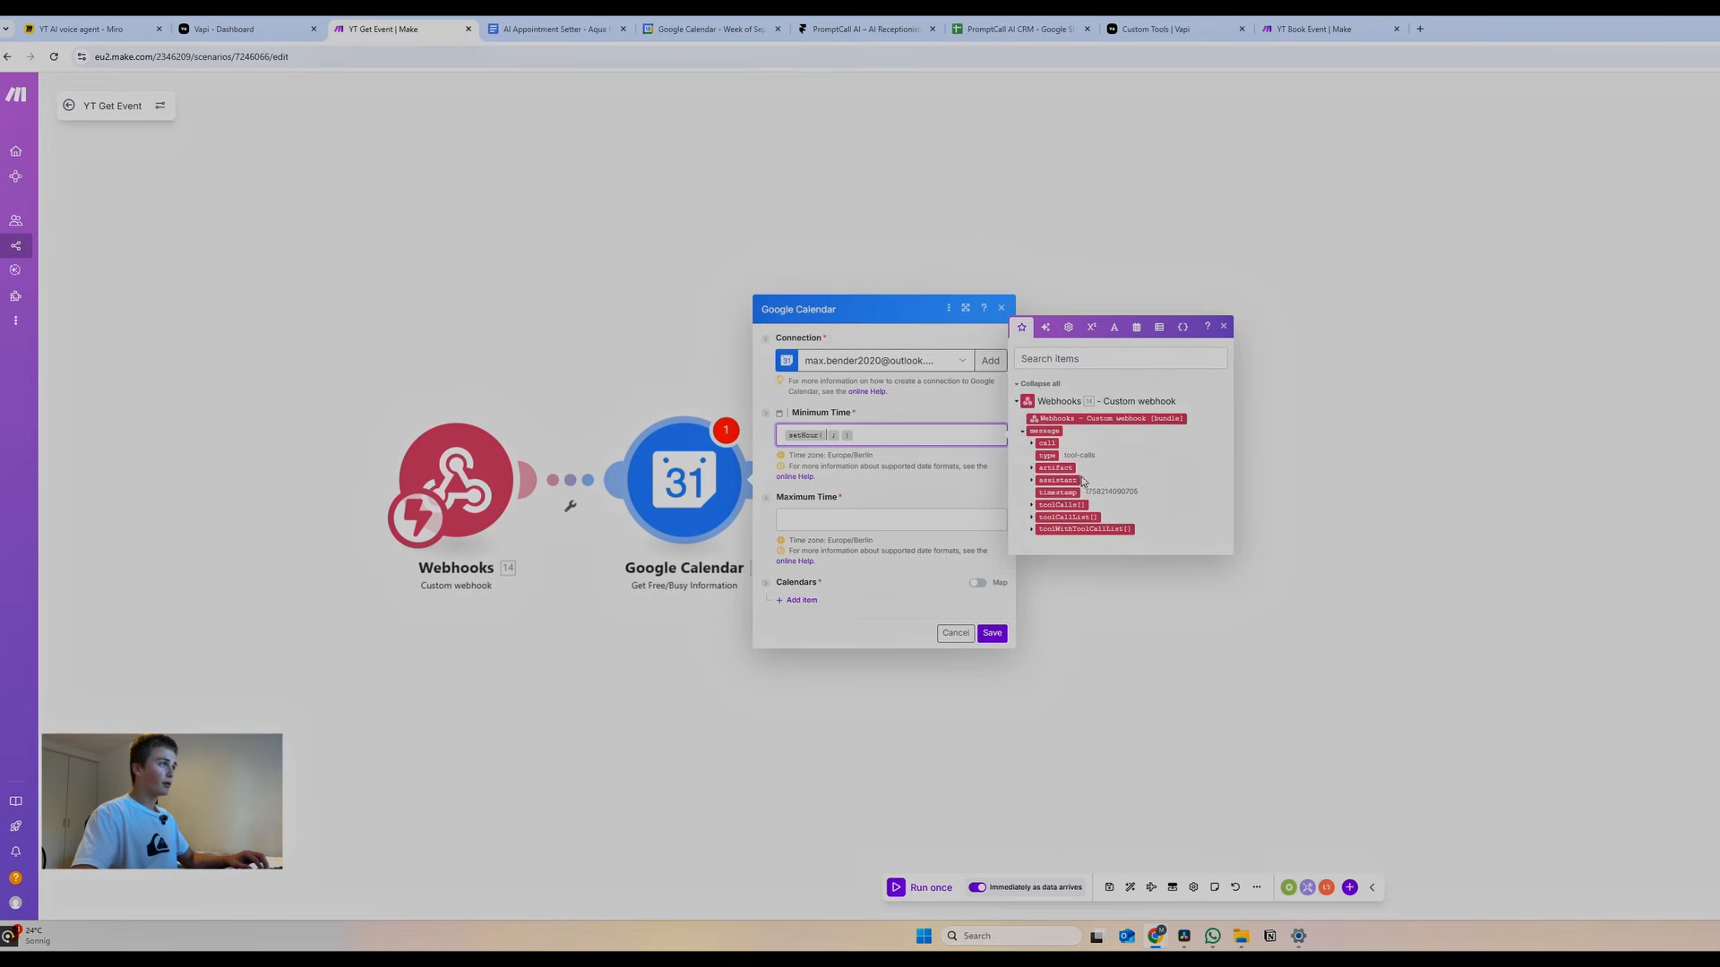
{"action": "left_click", "coordinate": [1031, 506]}
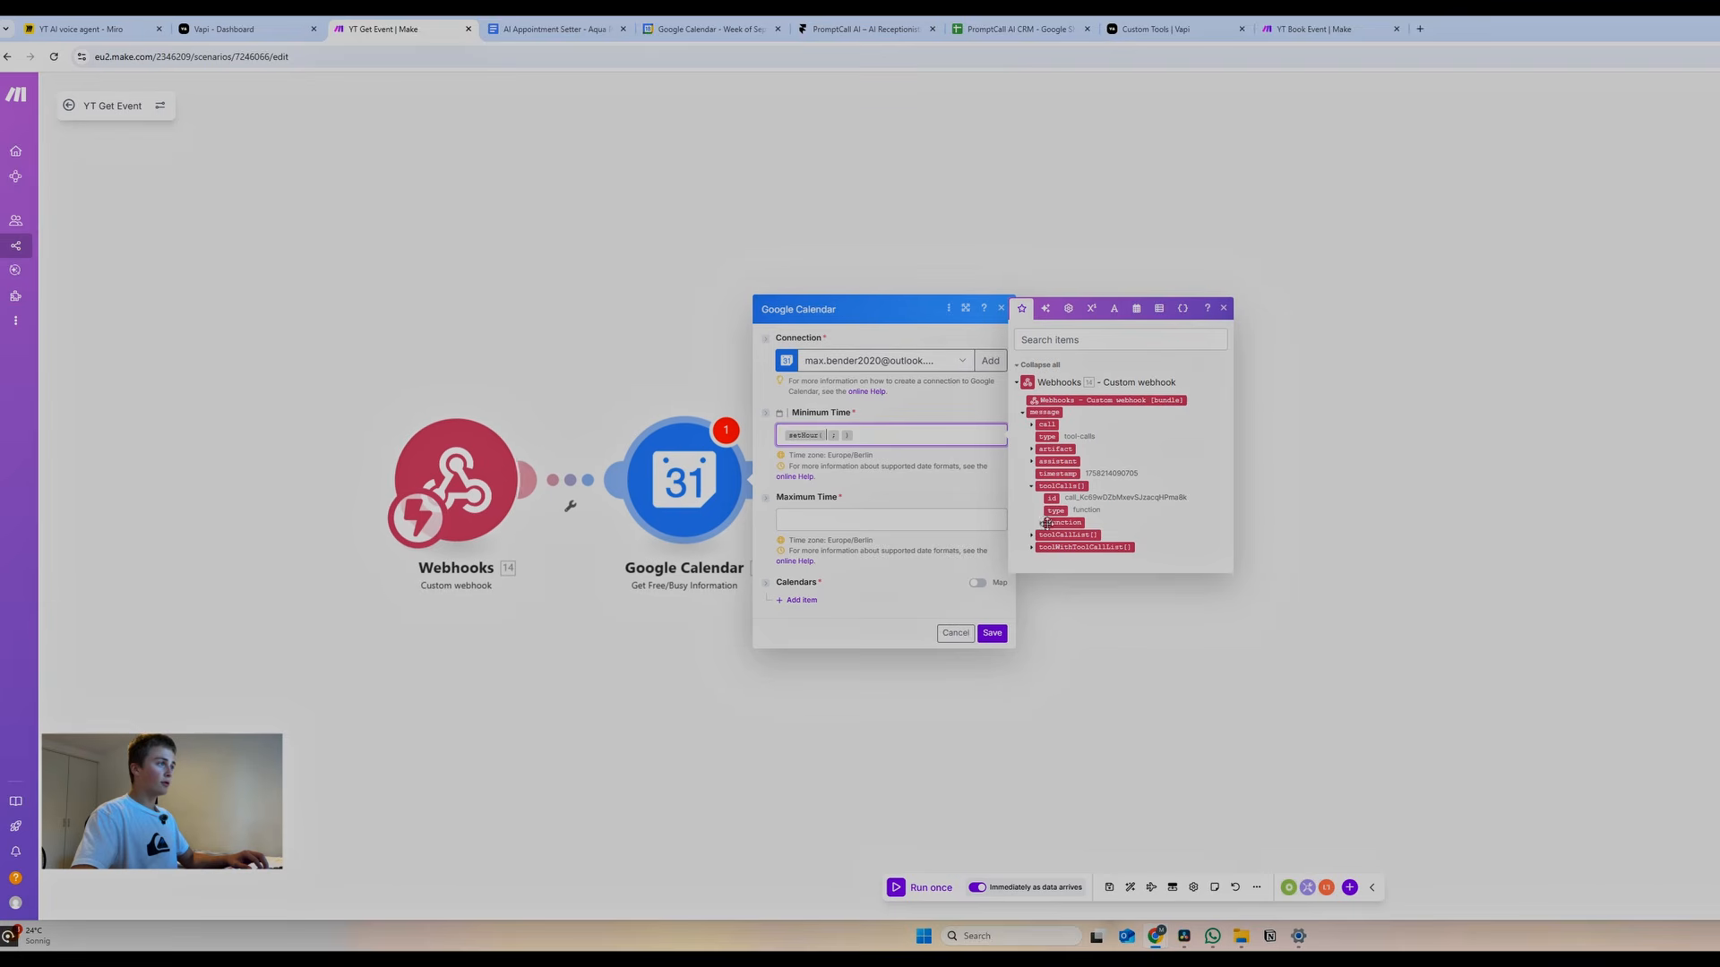
{"action": "left_click", "coordinate": [1041, 523]}
{"action": "left_click", "coordinate": [1058, 534]}
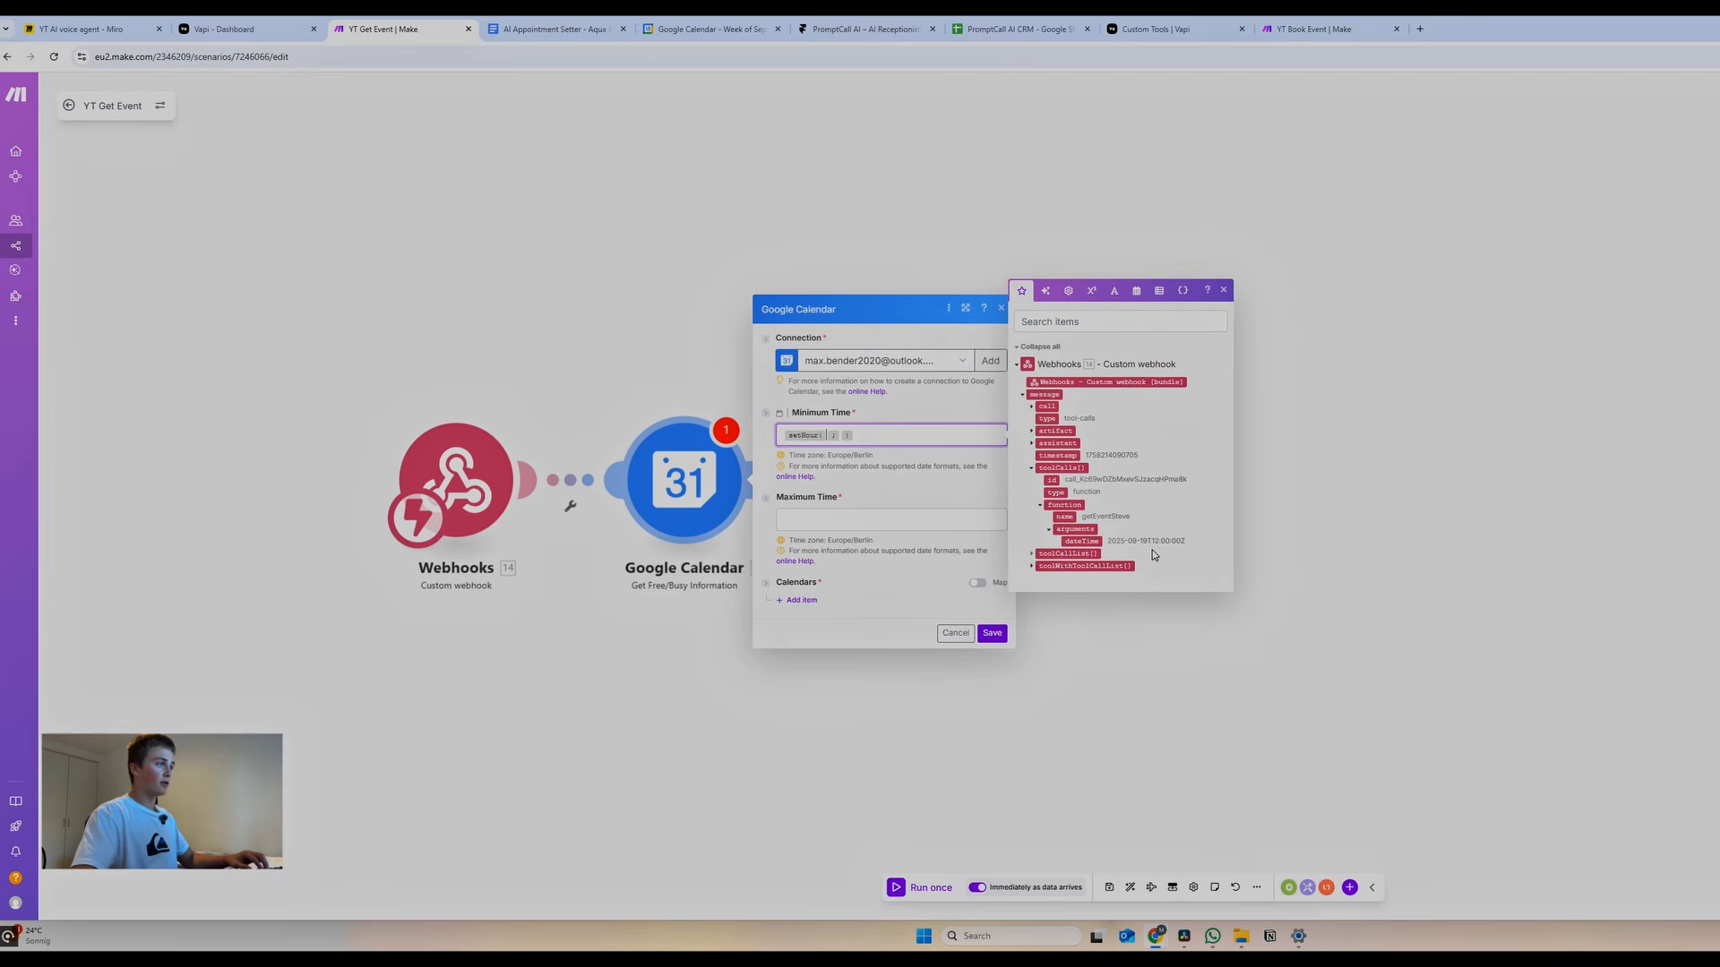
{"action": "left_click", "coordinate": [1081, 541]}
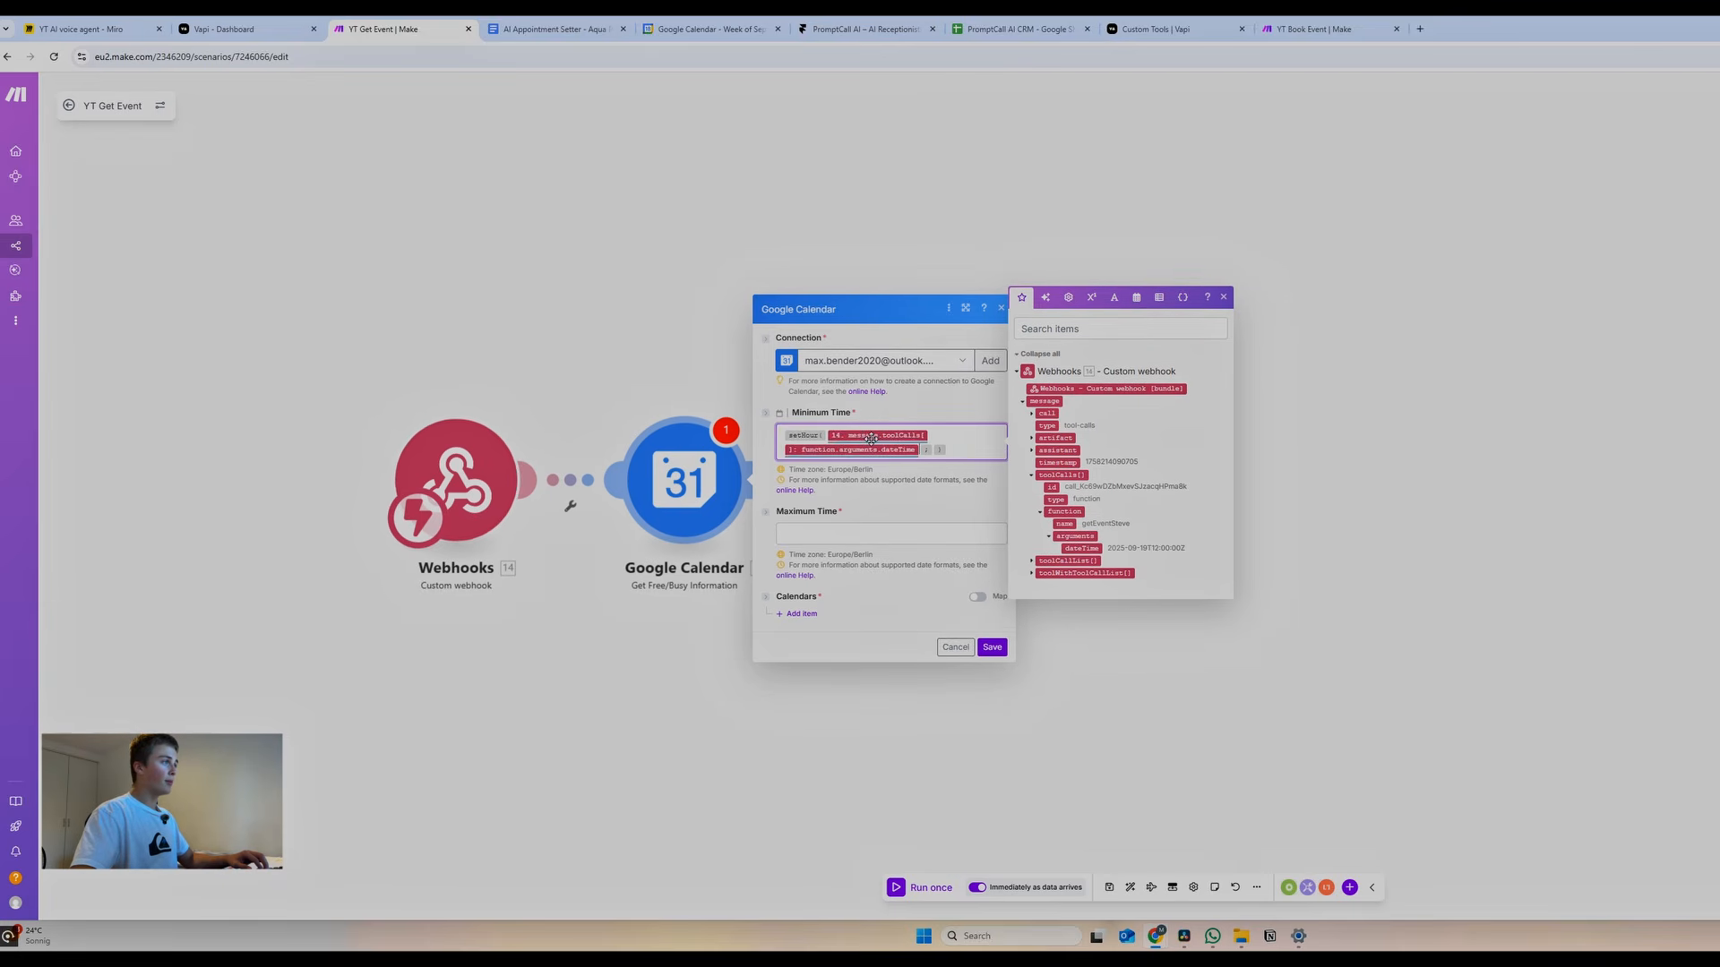
{"action": "left_click", "coordinate": [934, 448]}
{"action": "type", "text": "0"}
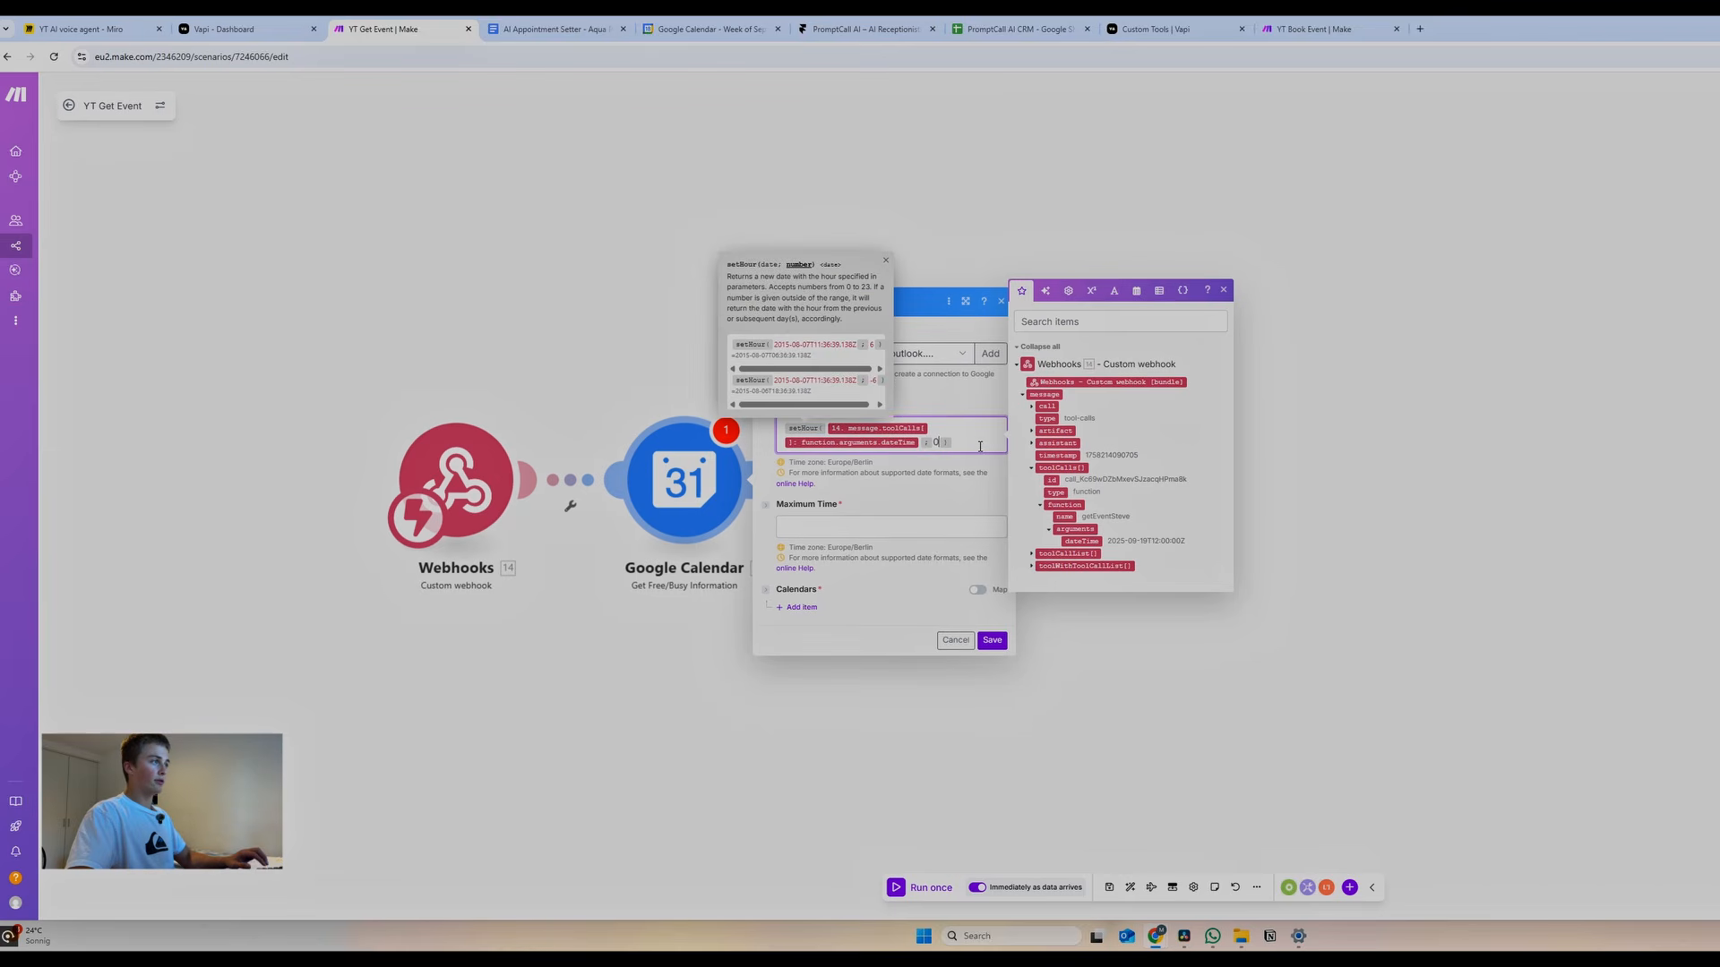
{"action": "left_click_drag", "start_coordinate": [979, 445], "coordinate": [695, 392]}
Set Maximum Time to addDays(setHour(dateTime;0);1)
{"action": "left_click", "coordinate": [882, 527]}
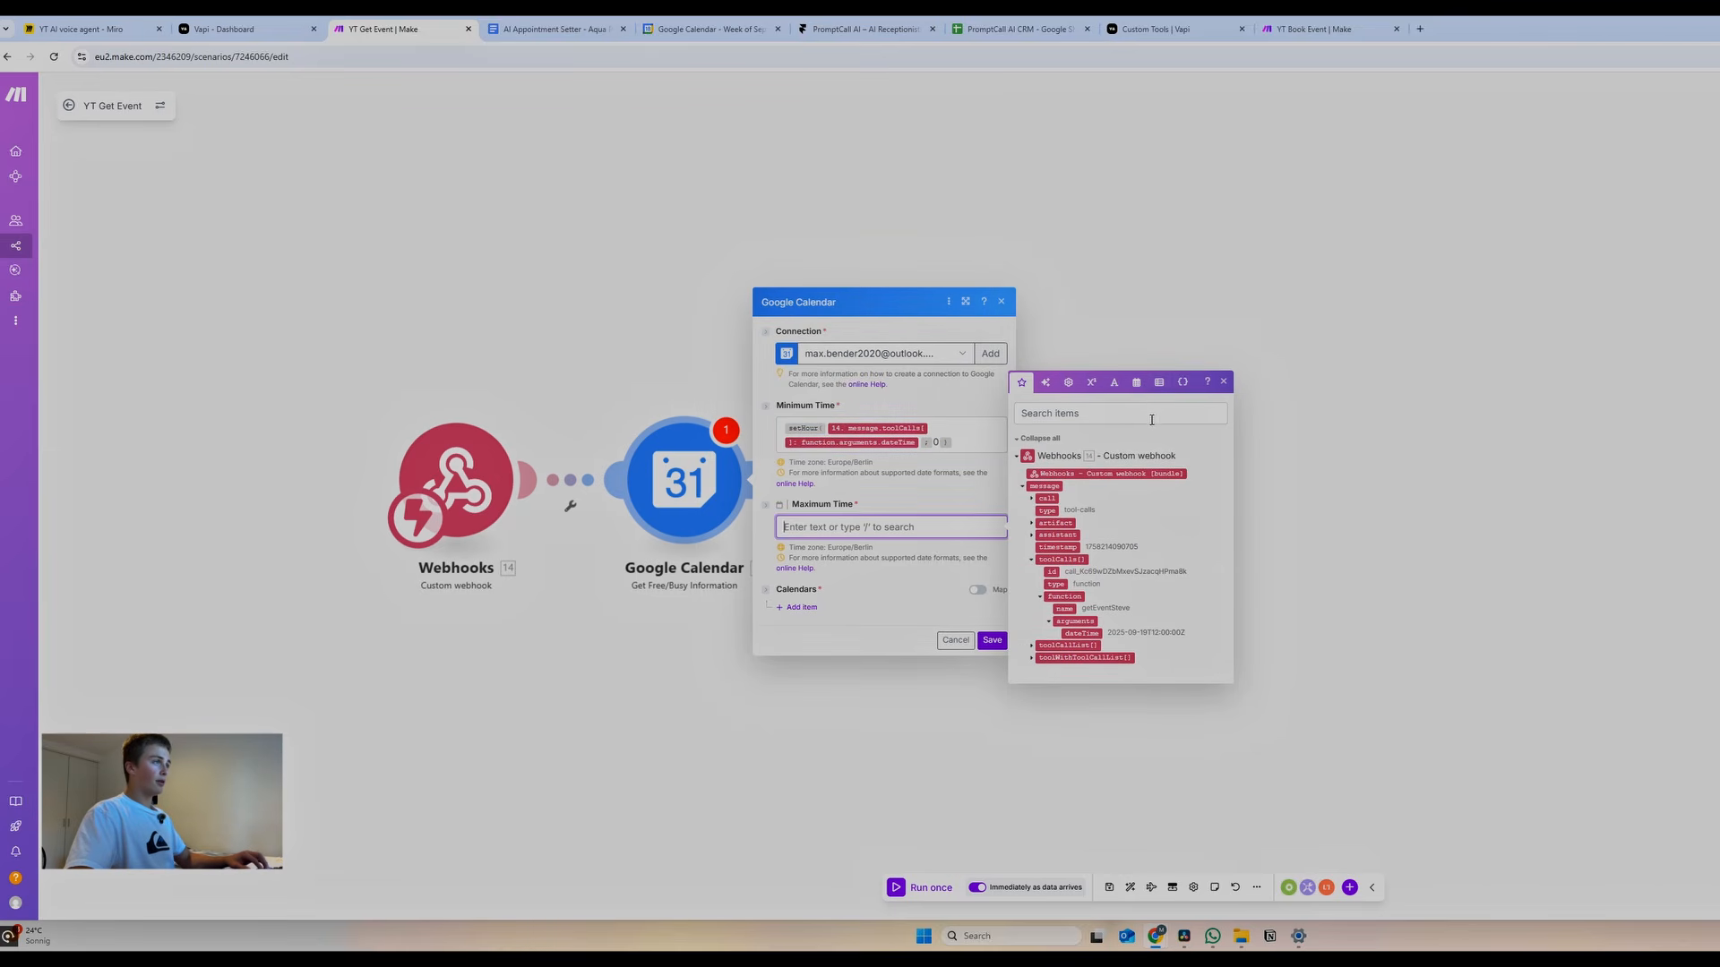
{"action": "left_click", "coordinate": [1134, 371]}
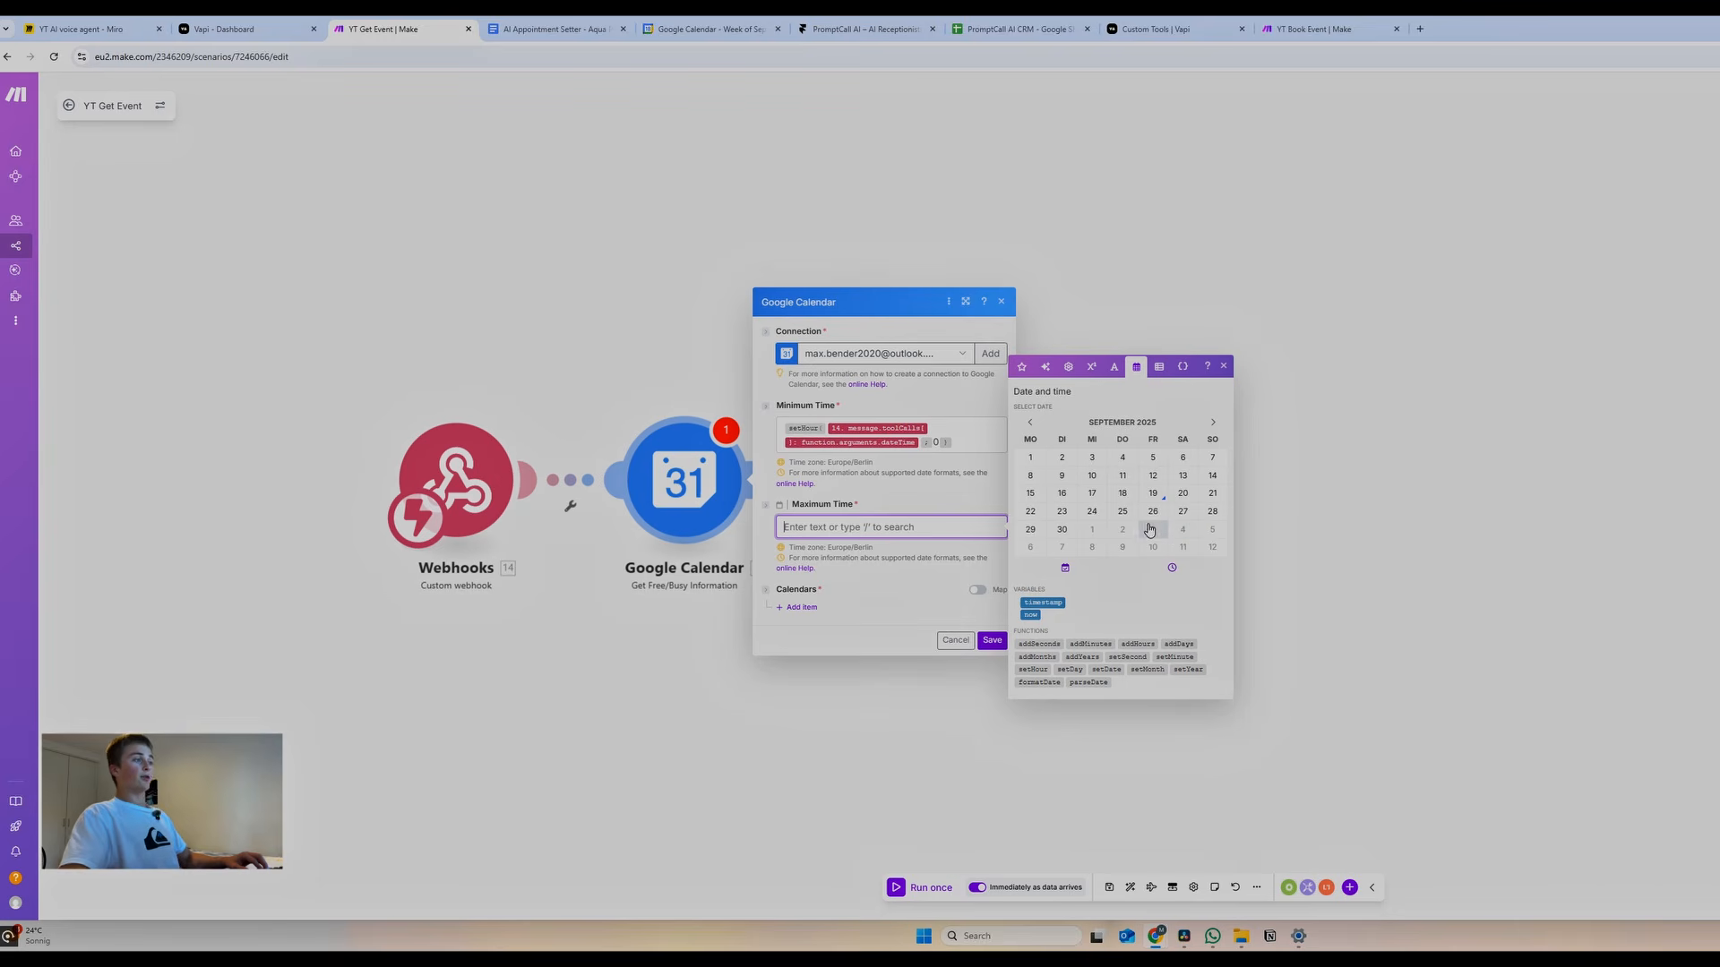
{"action": "left_click", "coordinate": [1172, 646]}
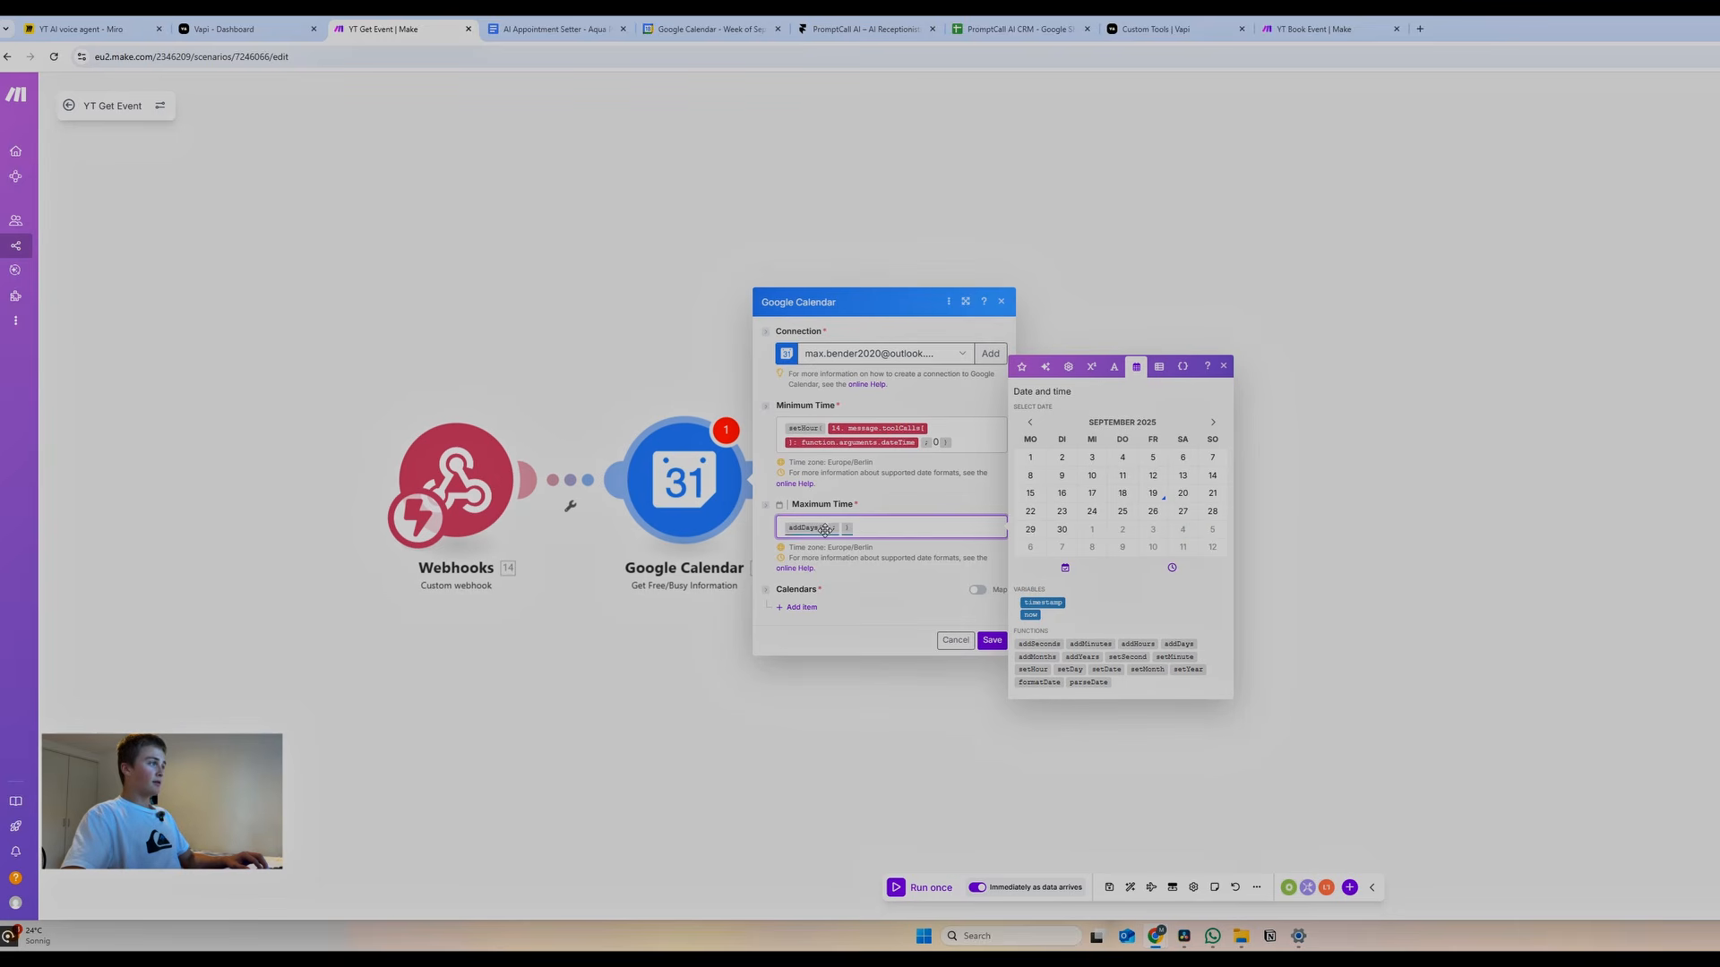
{"action": "left_click", "coordinate": [828, 528]}
{"action": "type", "text": "setHour(14. message.toolCalls[]: function.arguments.dateTime; 0)"}
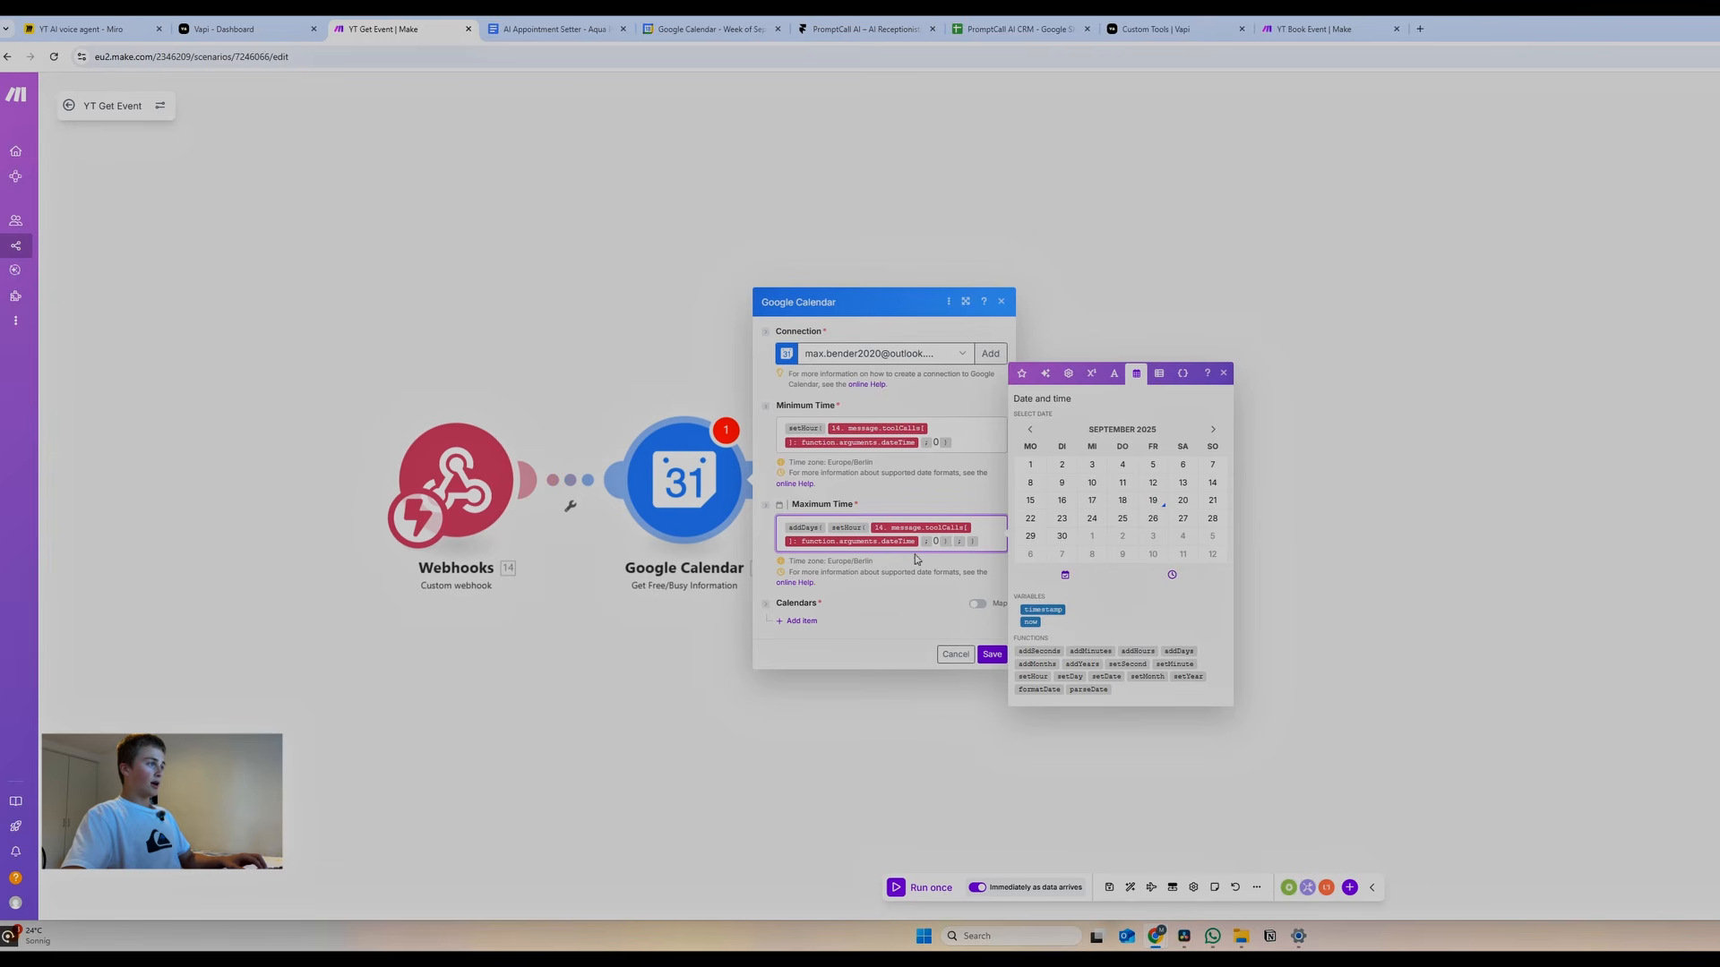
{"action": "left_click", "coordinate": [968, 541]}
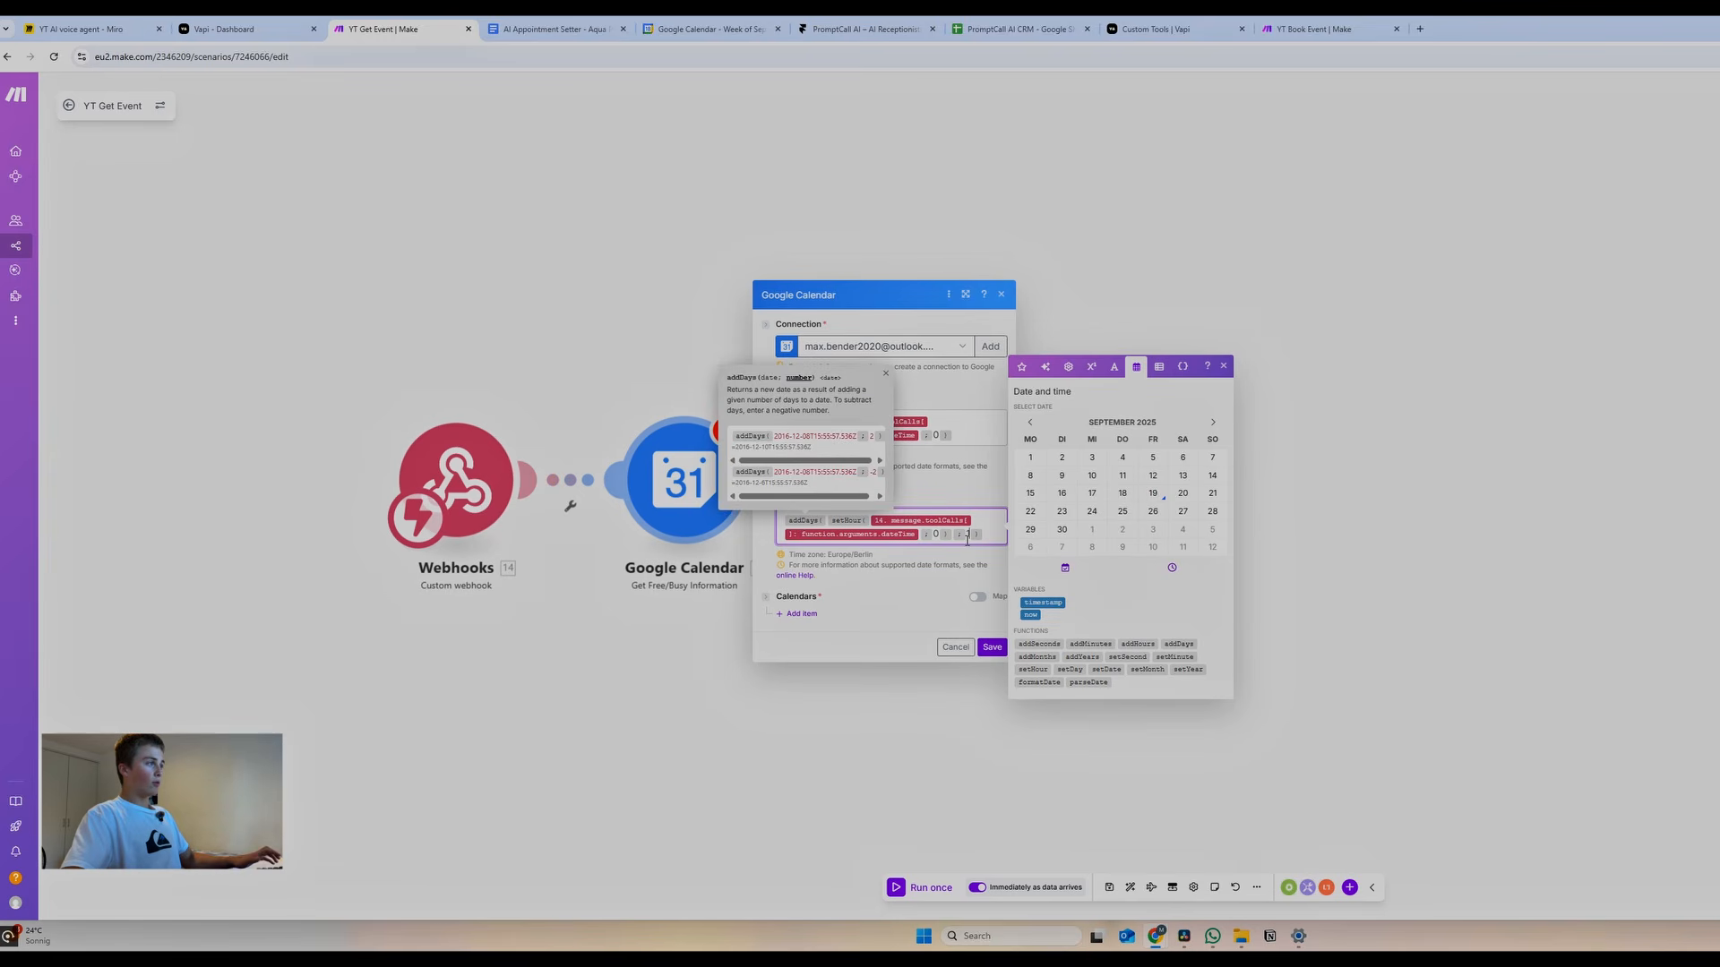
{"action": "left_click", "coordinate": [988, 534]}
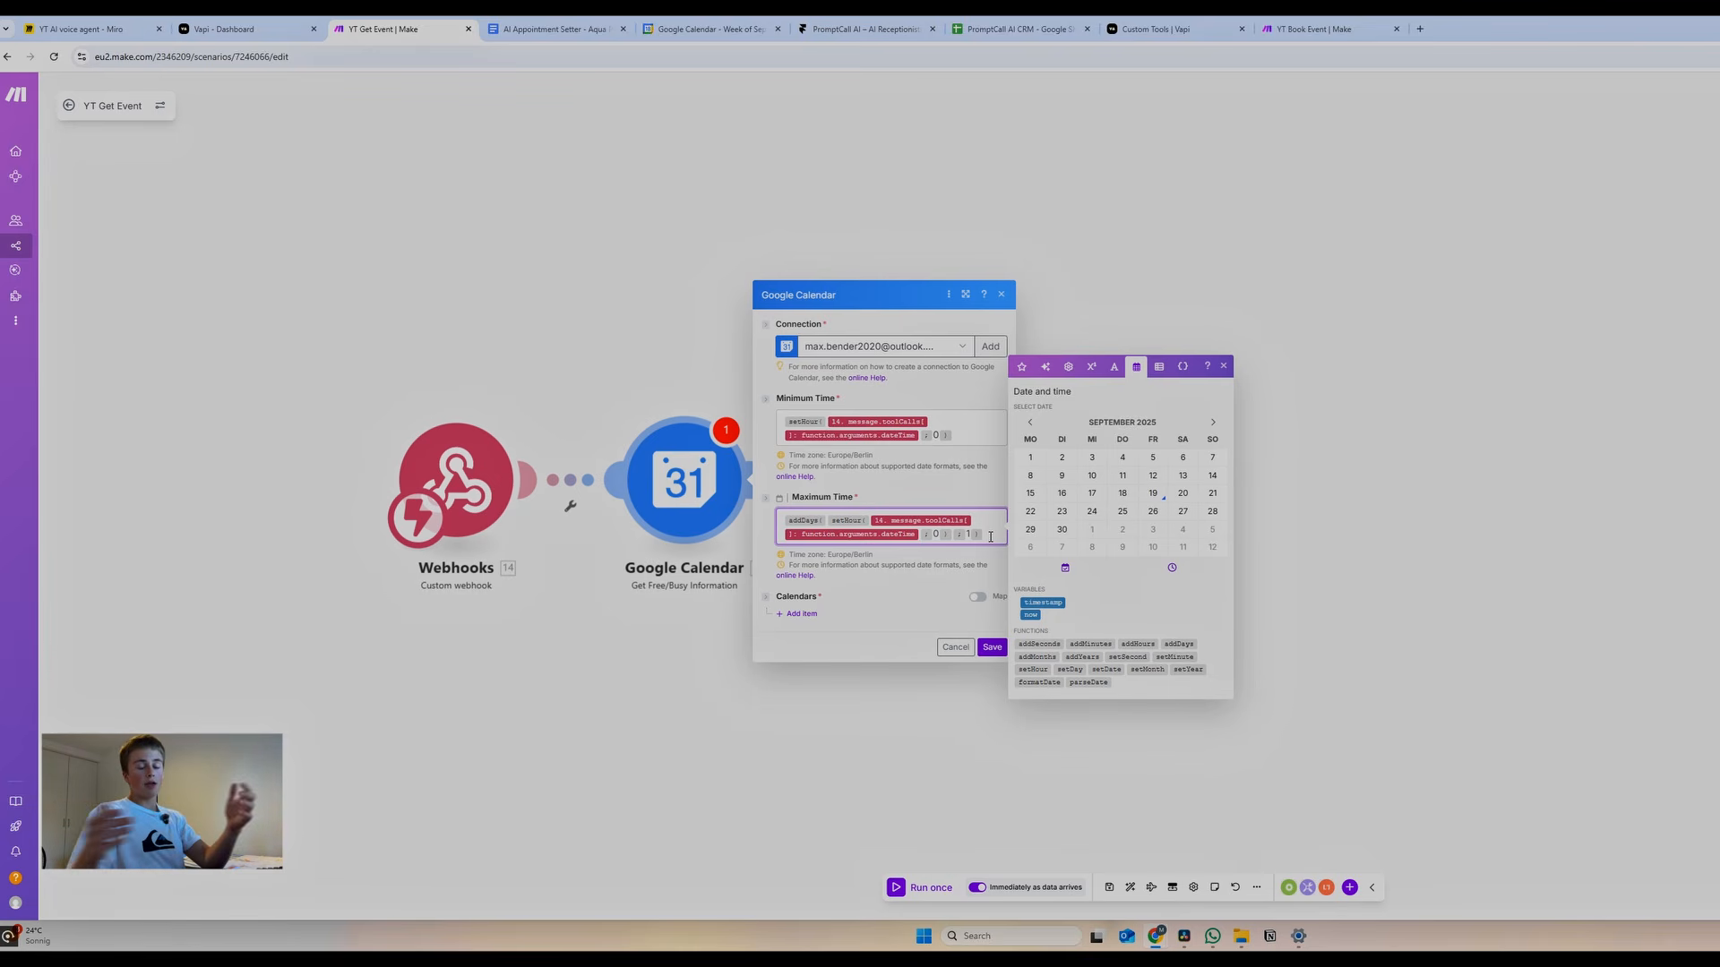
Choose the Aqua Plumbing calendar as the Calendar ID and save the free/busy module
{"action": "left_click", "coordinate": [801, 614]}
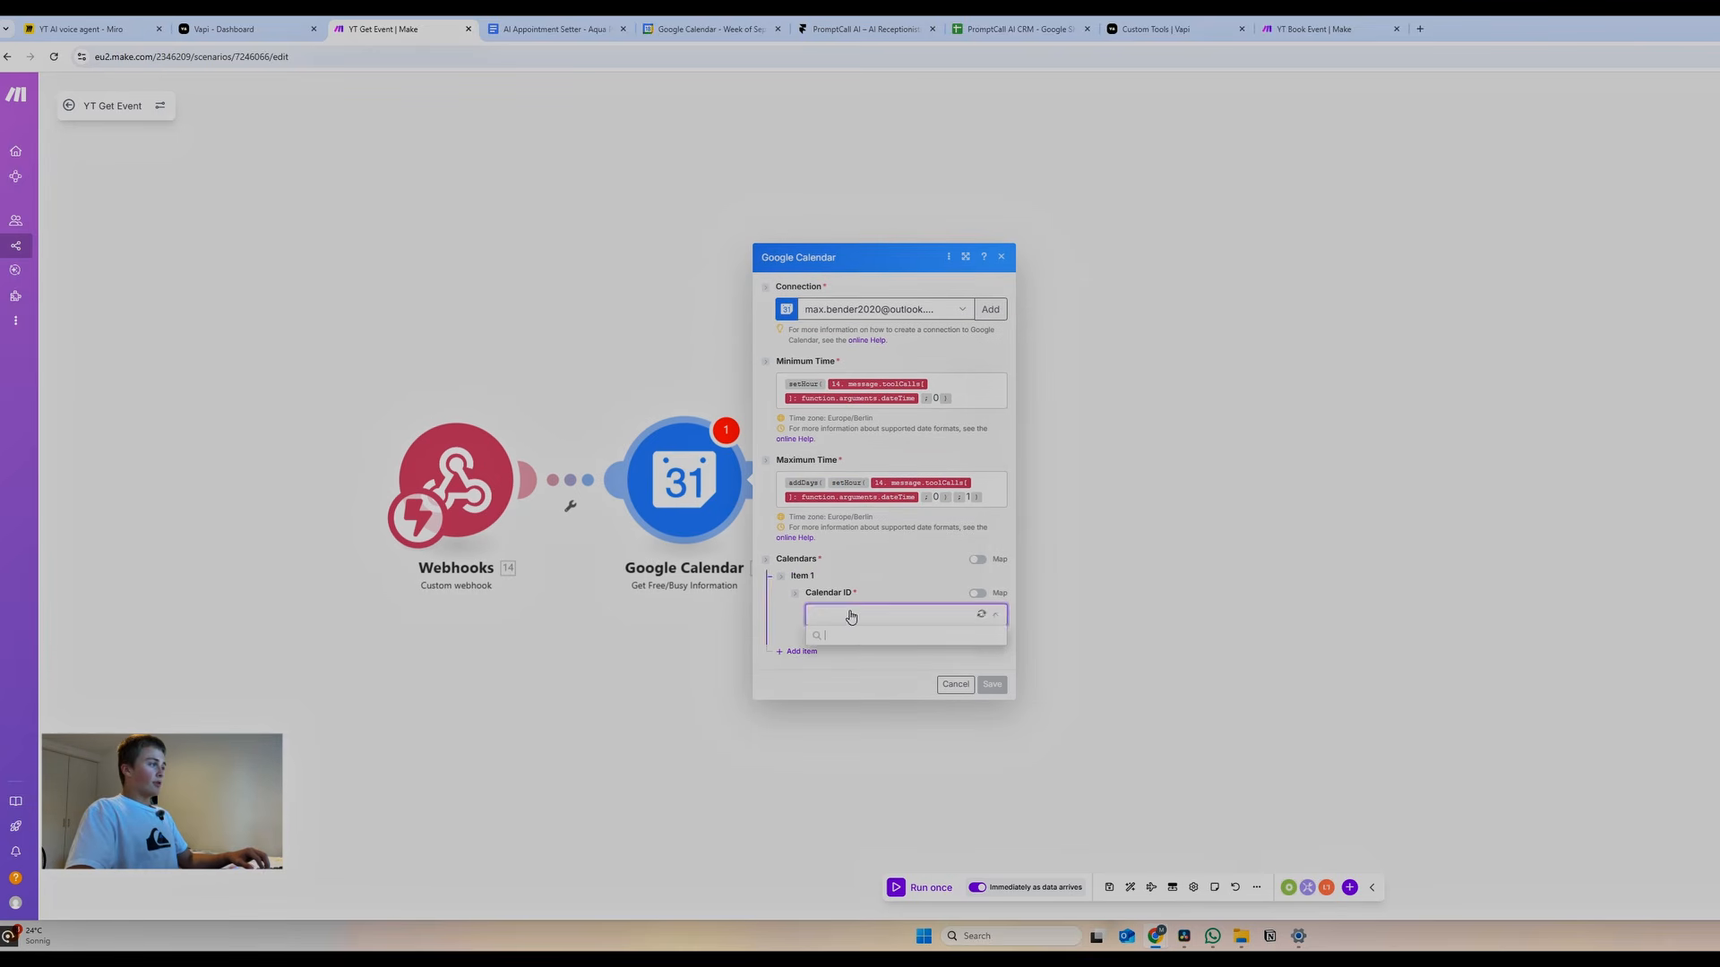
{"action": "left_click", "coordinate": [848, 614]}
{"action": "left_click", "coordinate": [977, 593]}
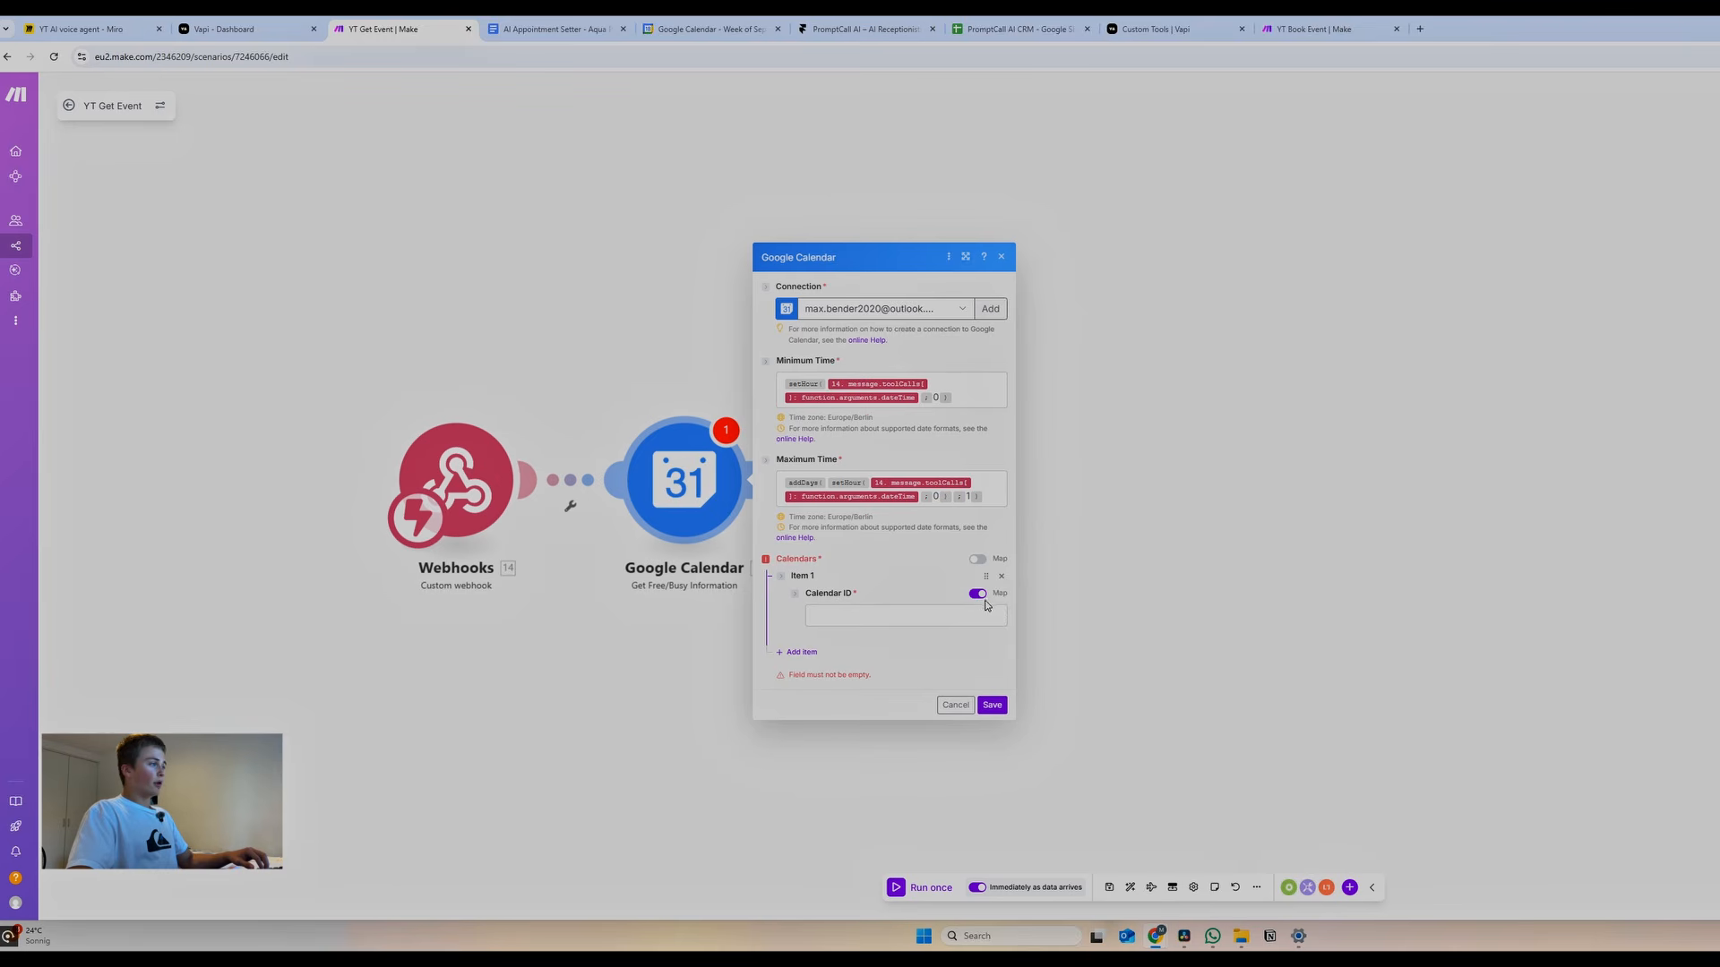
{"action": "left_click", "coordinate": [975, 594]}
{"action": "left_click", "coordinate": [952, 615]}
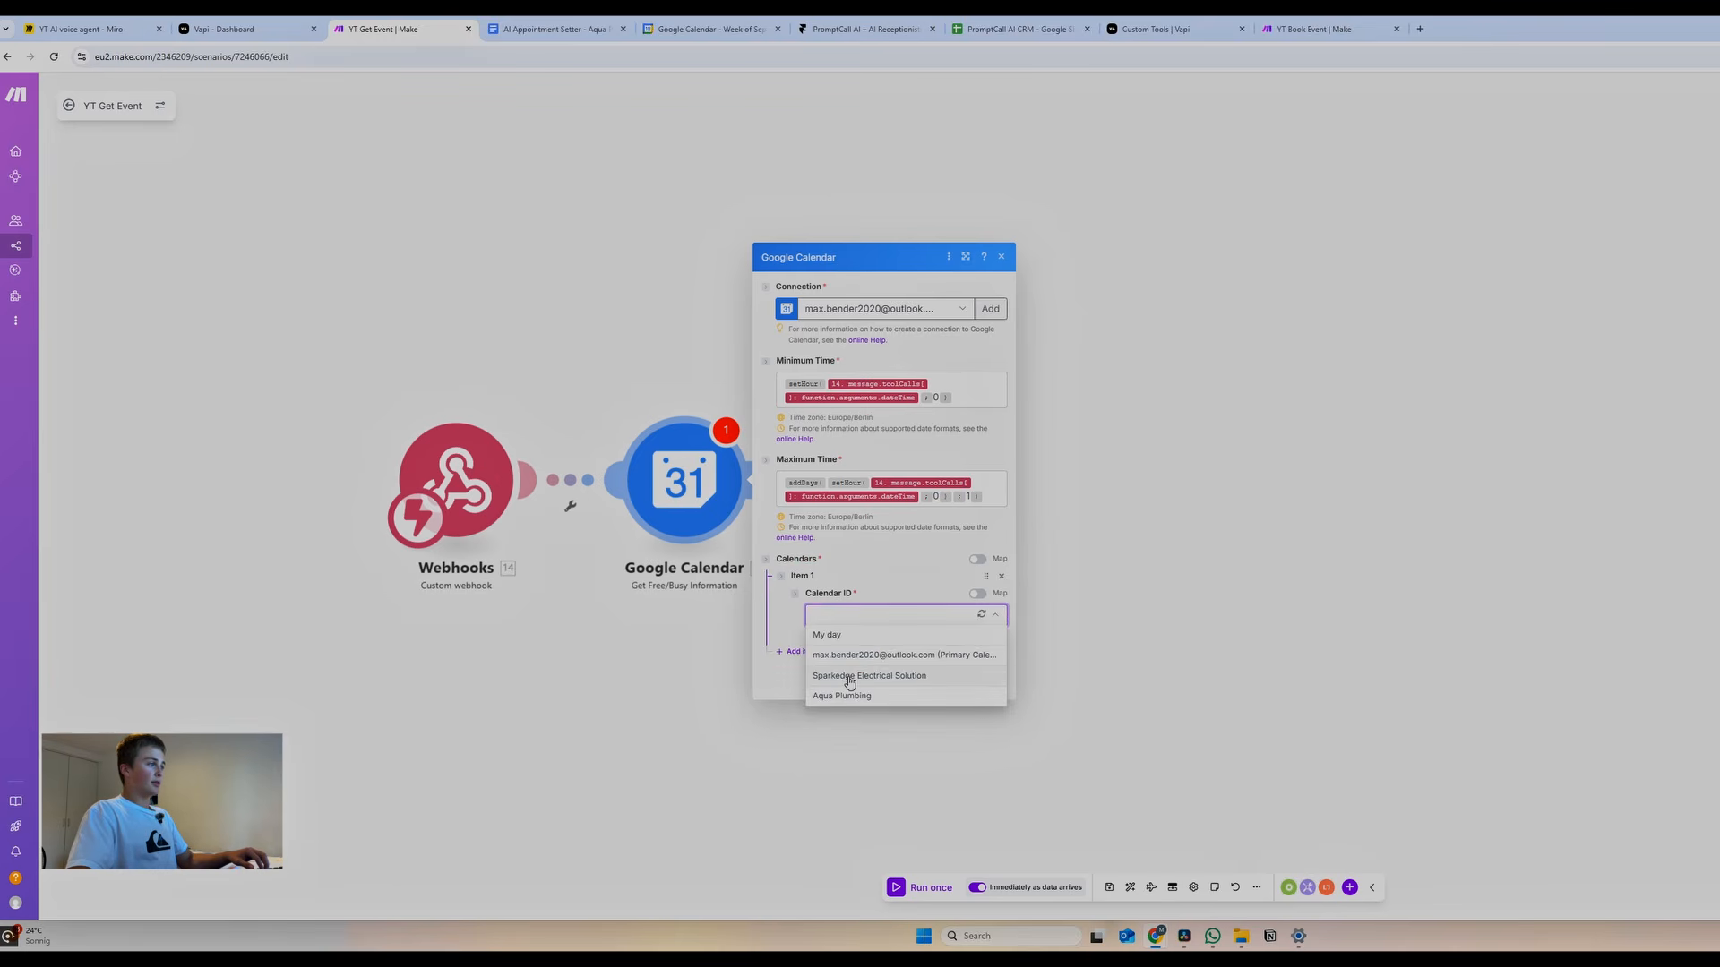
{"action": "left_click", "coordinate": [845, 678]}
{"action": "left_click", "coordinate": [991, 685]}
Add an OpenAI 'Create a completion' module after Google Calendar using model gpt-4.1
{"action": "left_click", "coordinate": [566, 517]}
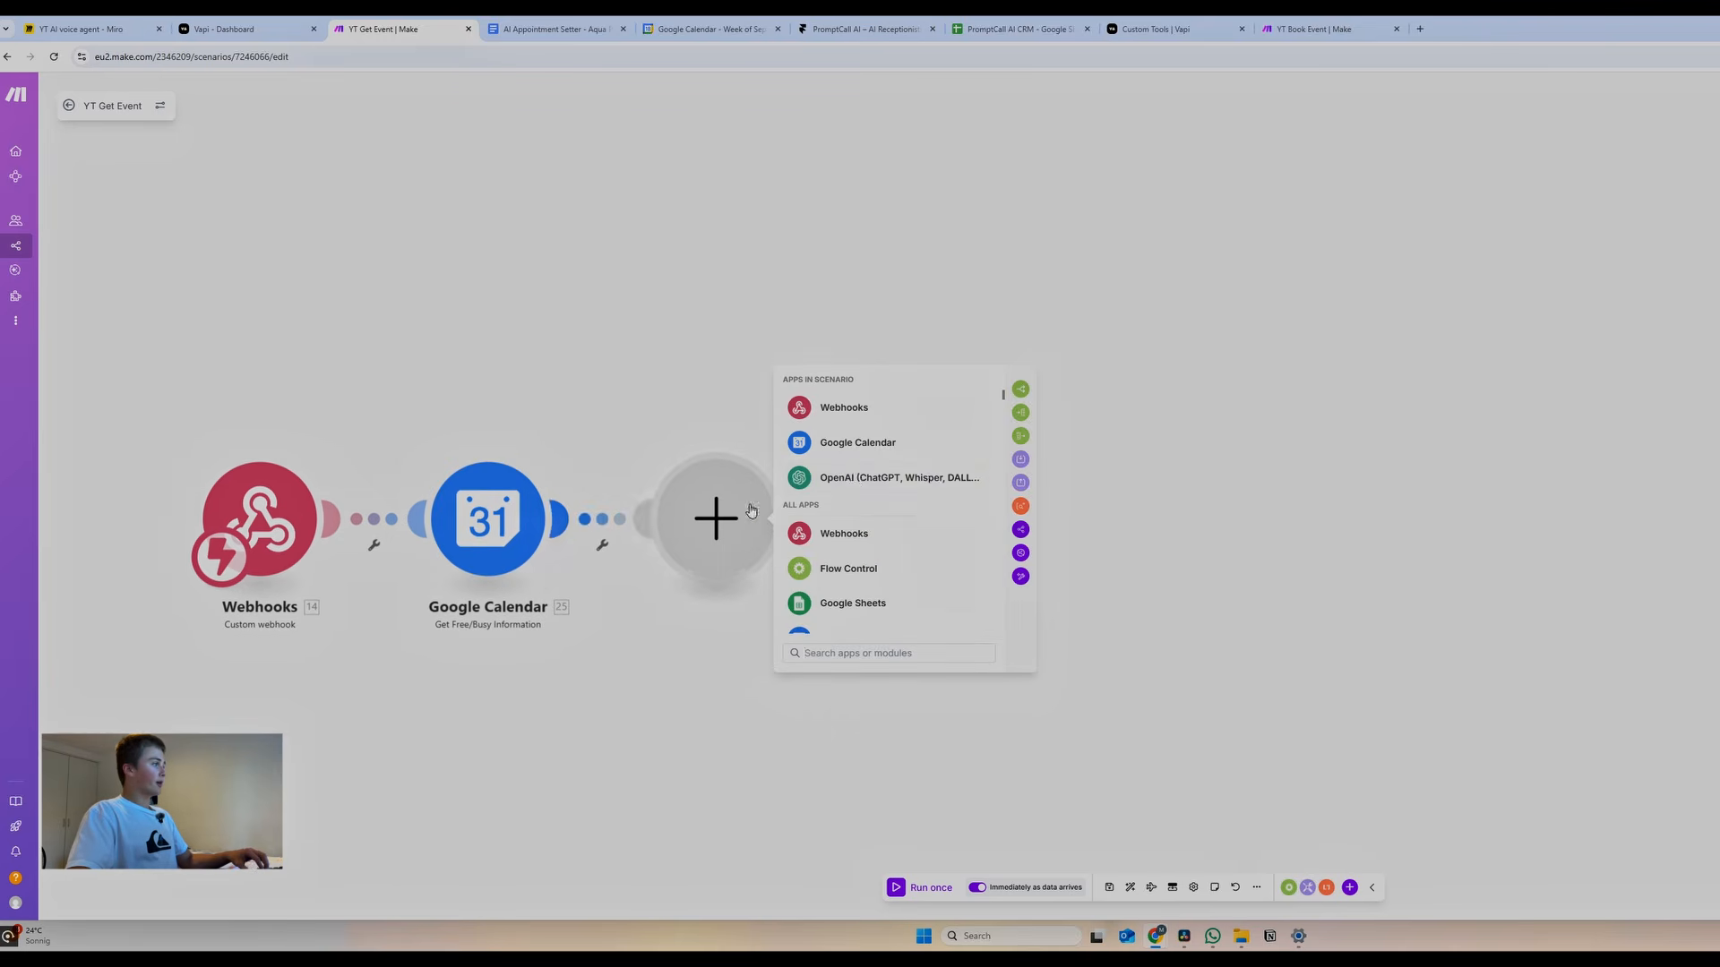
{"action": "left_click", "coordinate": [858, 475]}
{"action": "scroll", "coordinate": [856, 515], "scroll_direction": "down", "scroll_amount": 5}
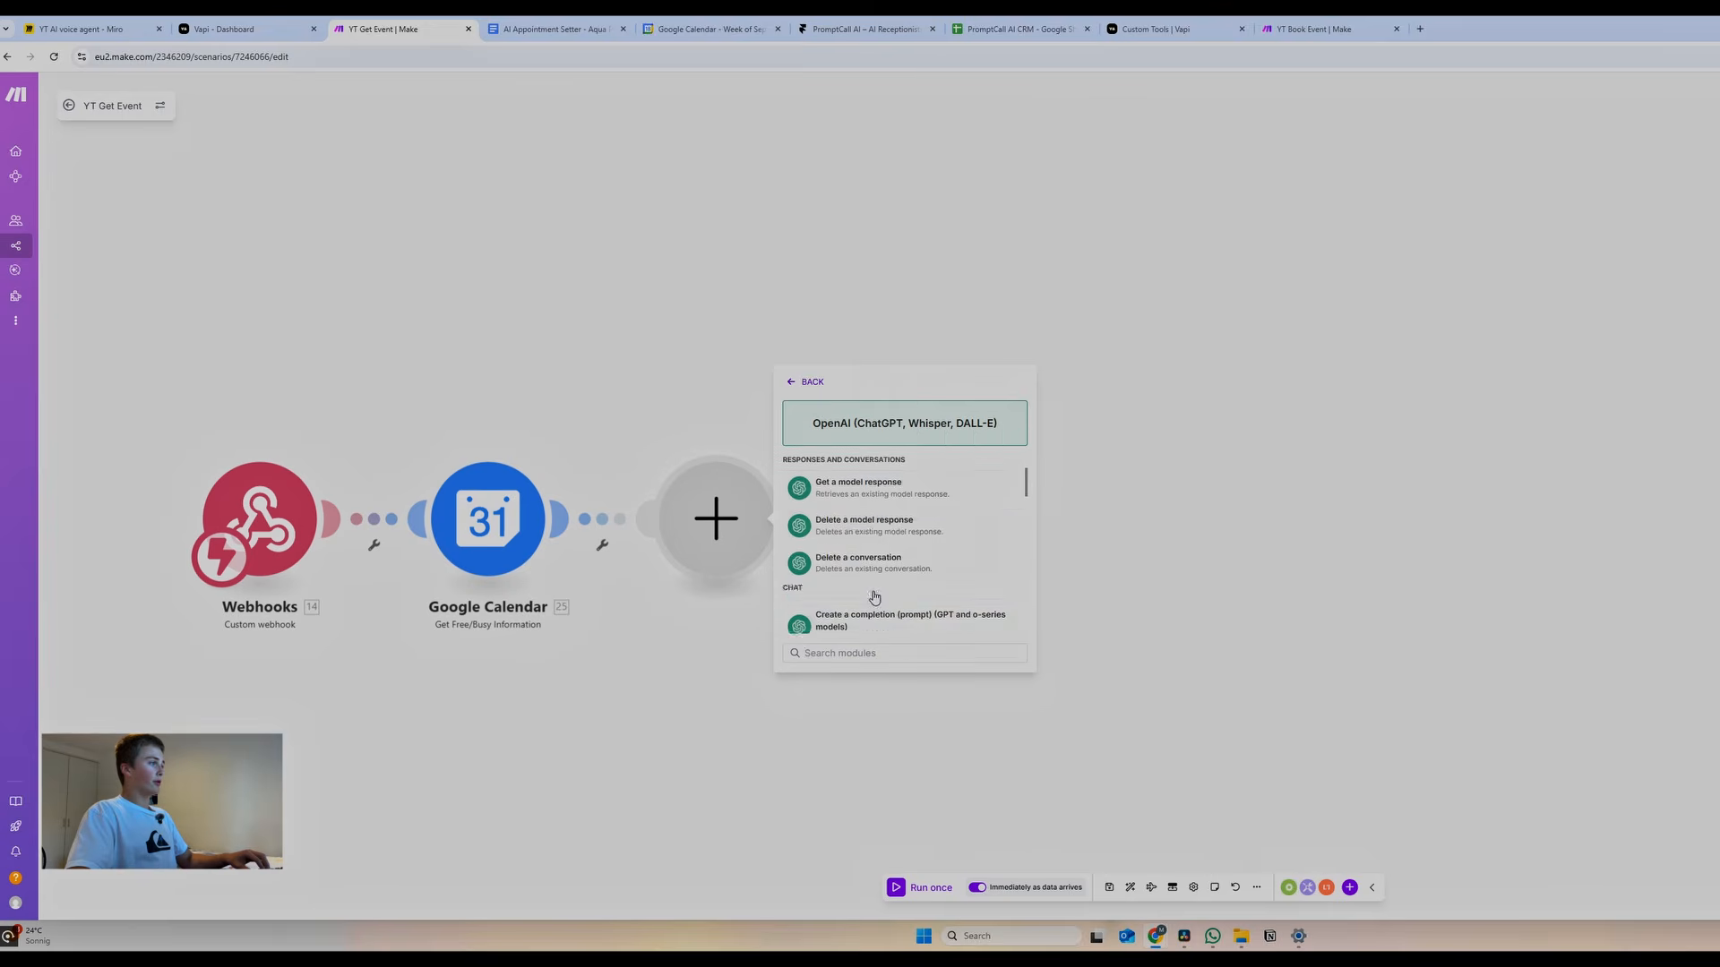
{"action": "left_click", "coordinate": [867, 554]}
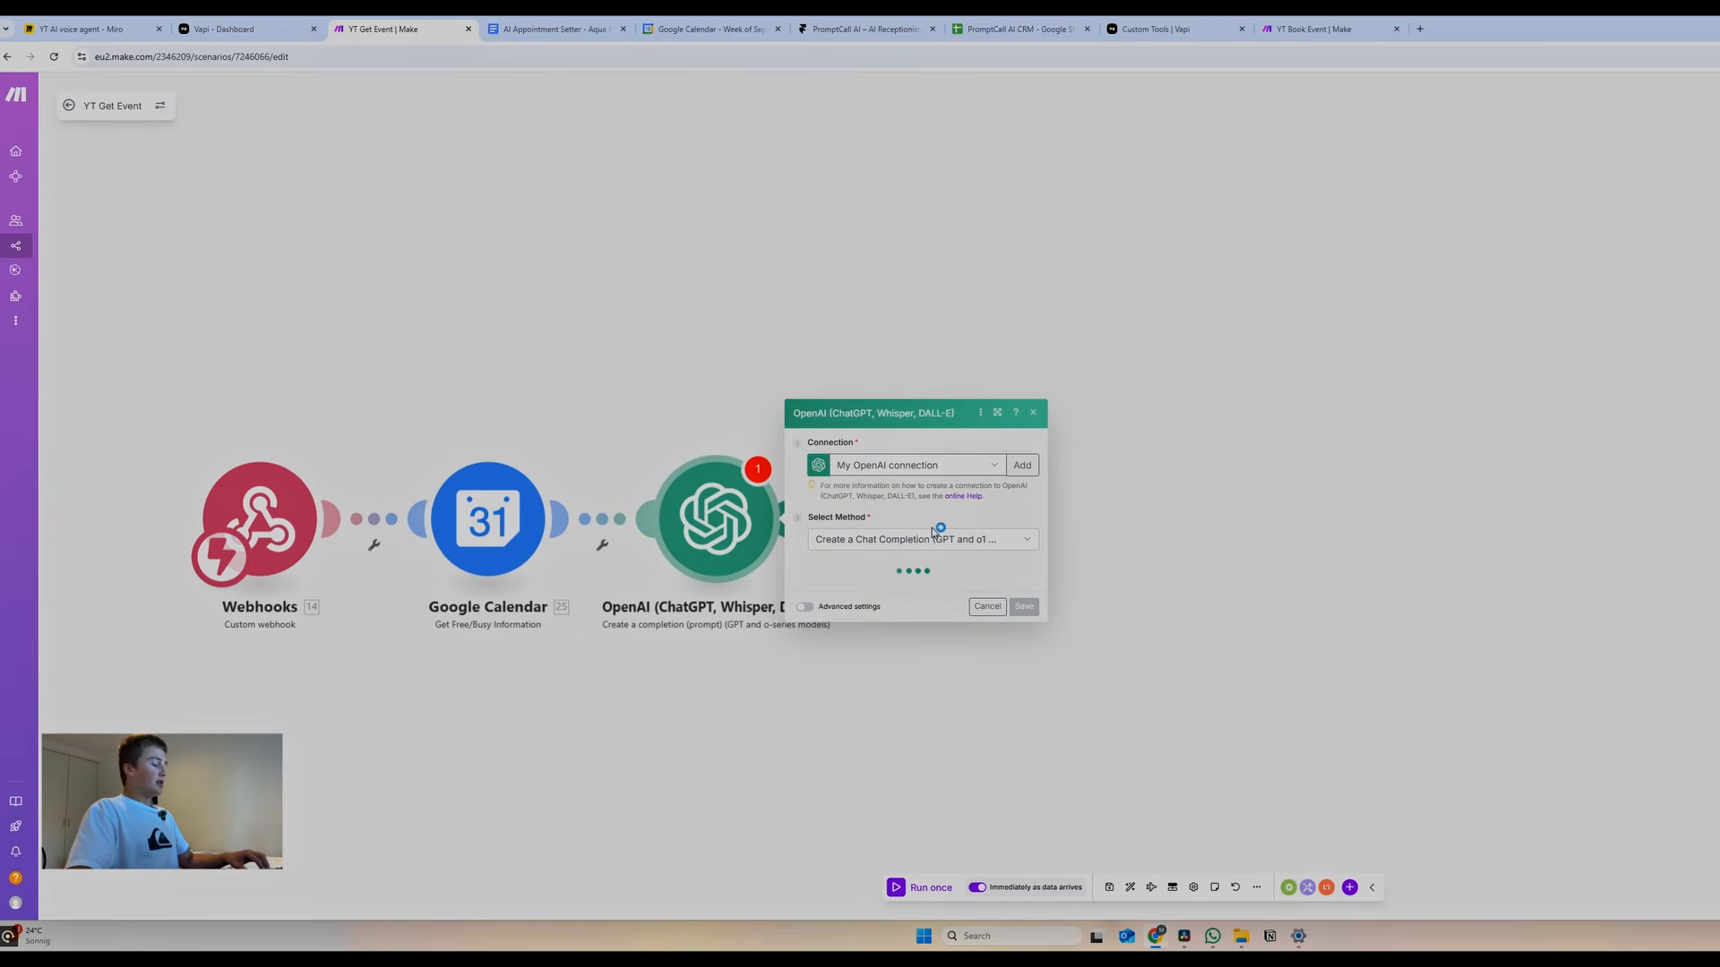
{"action": "left_click", "coordinate": [875, 506]}
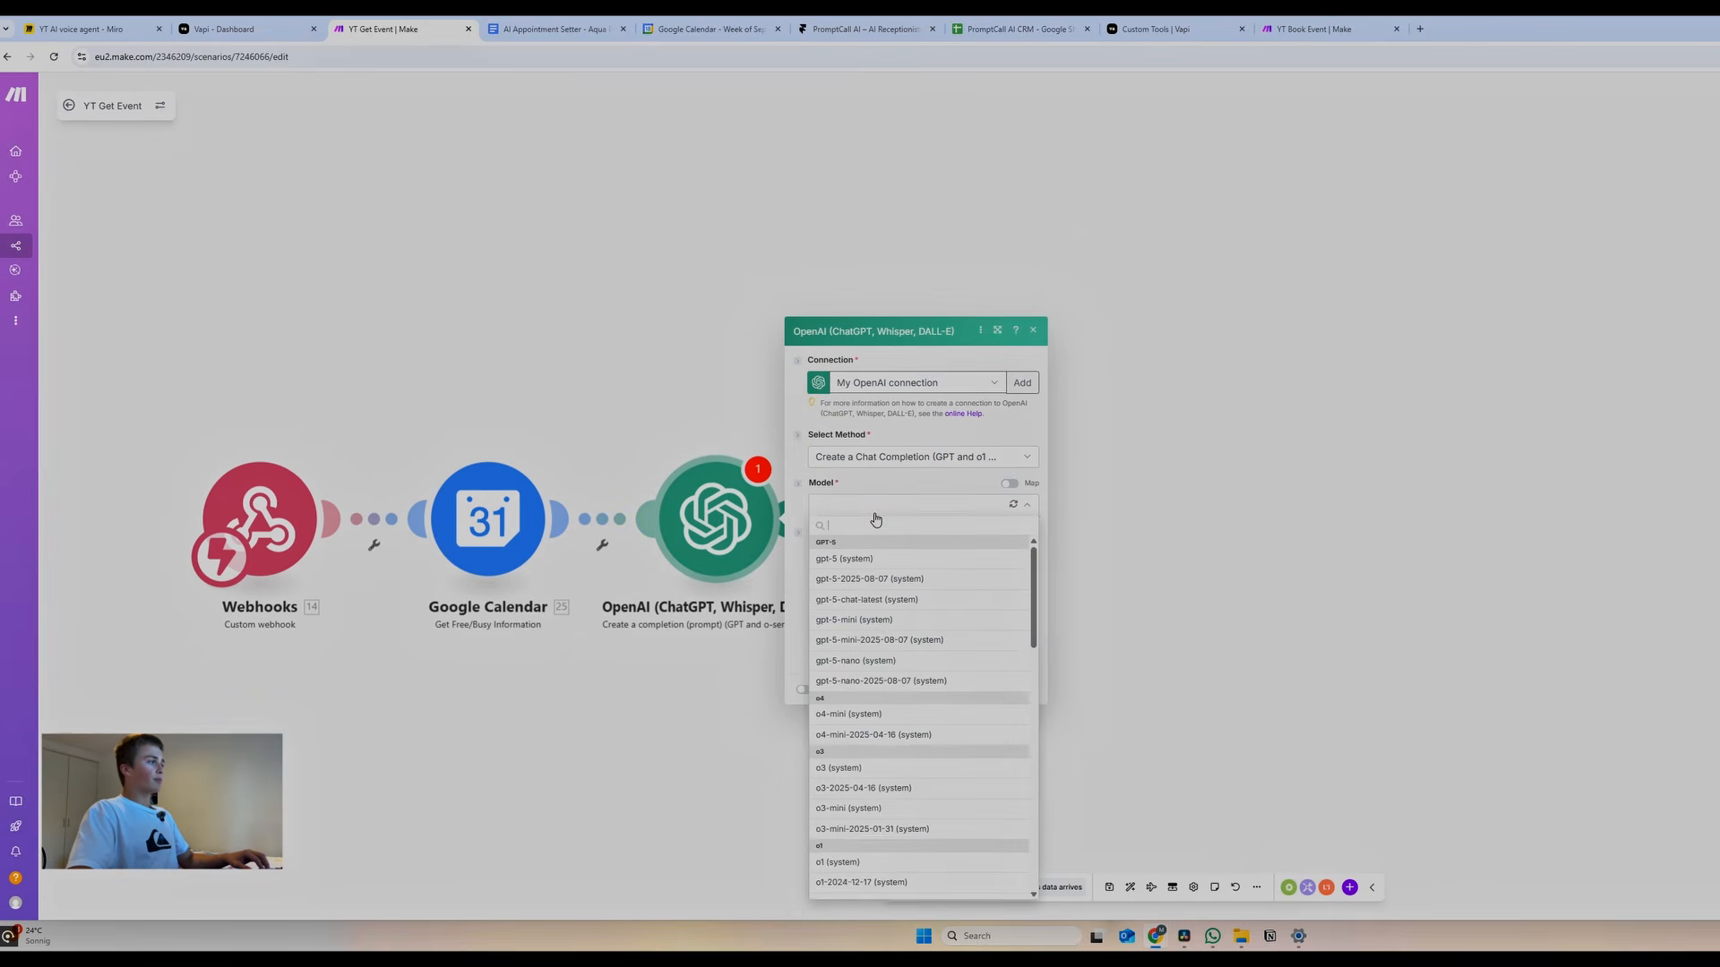
{"action": "scroll", "coordinate": [923, 759], "scroll_direction": "down", "scroll_amount": 3}
{"action": "scroll", "coordinate": [923, 760], "scroll_direction": "down", "scroll_amount": 2}
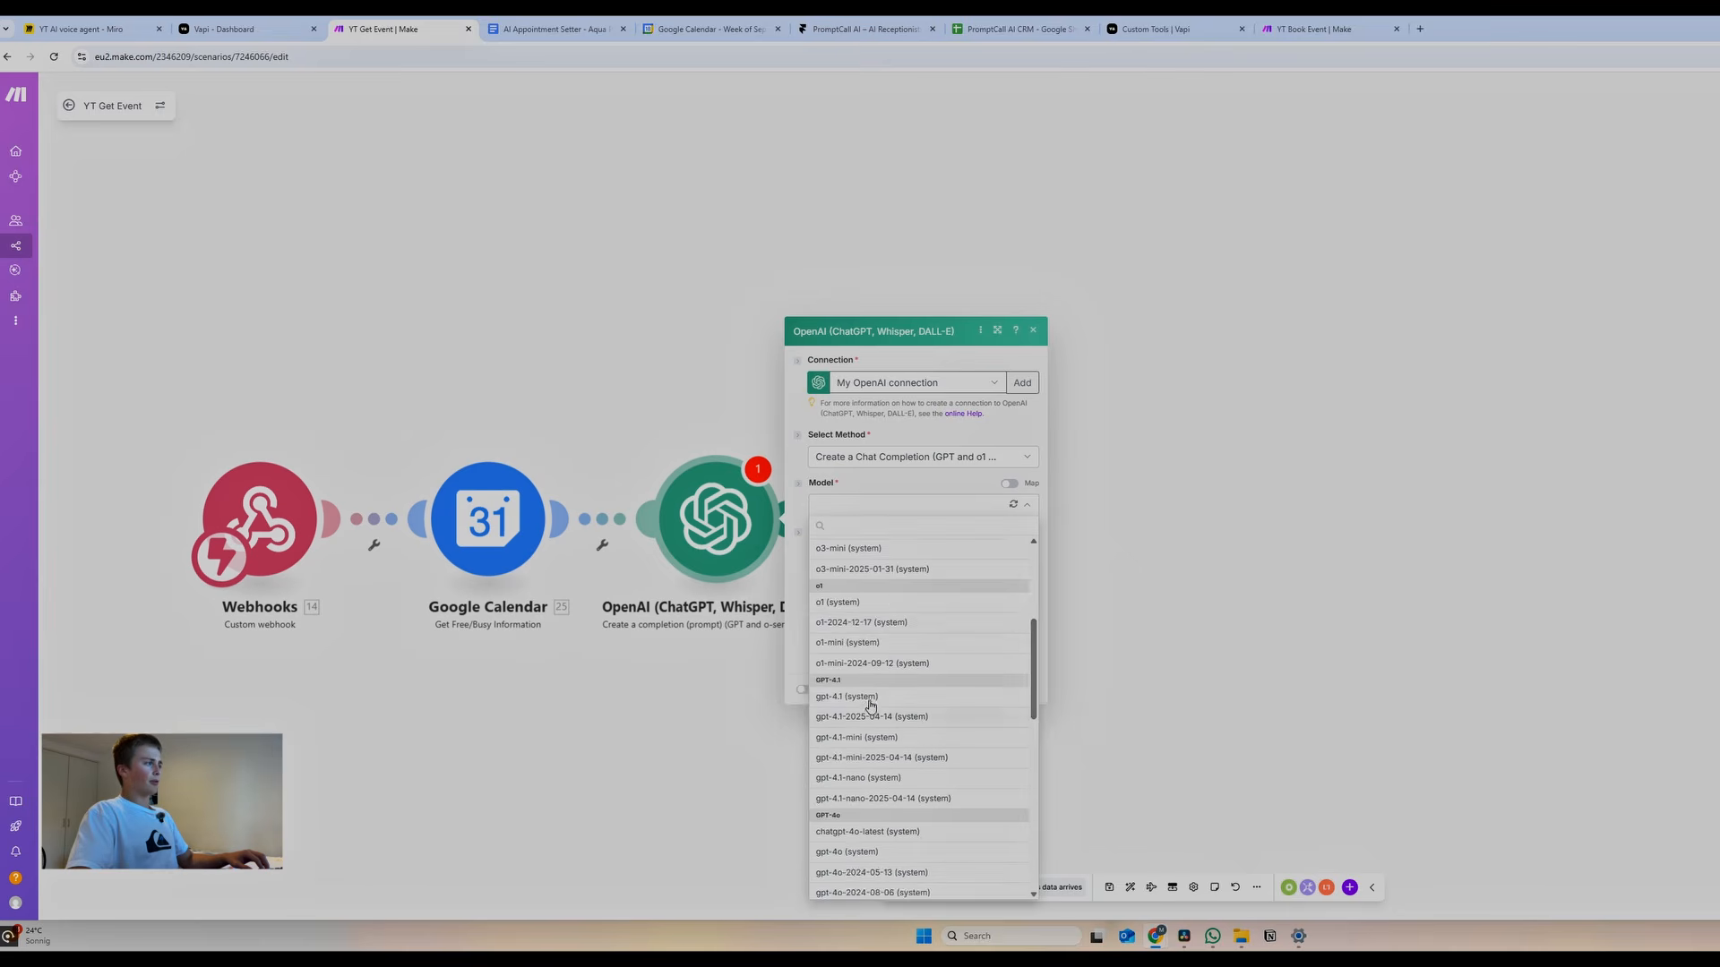
{"action": "left_click", "coordinate": [870, 707]}
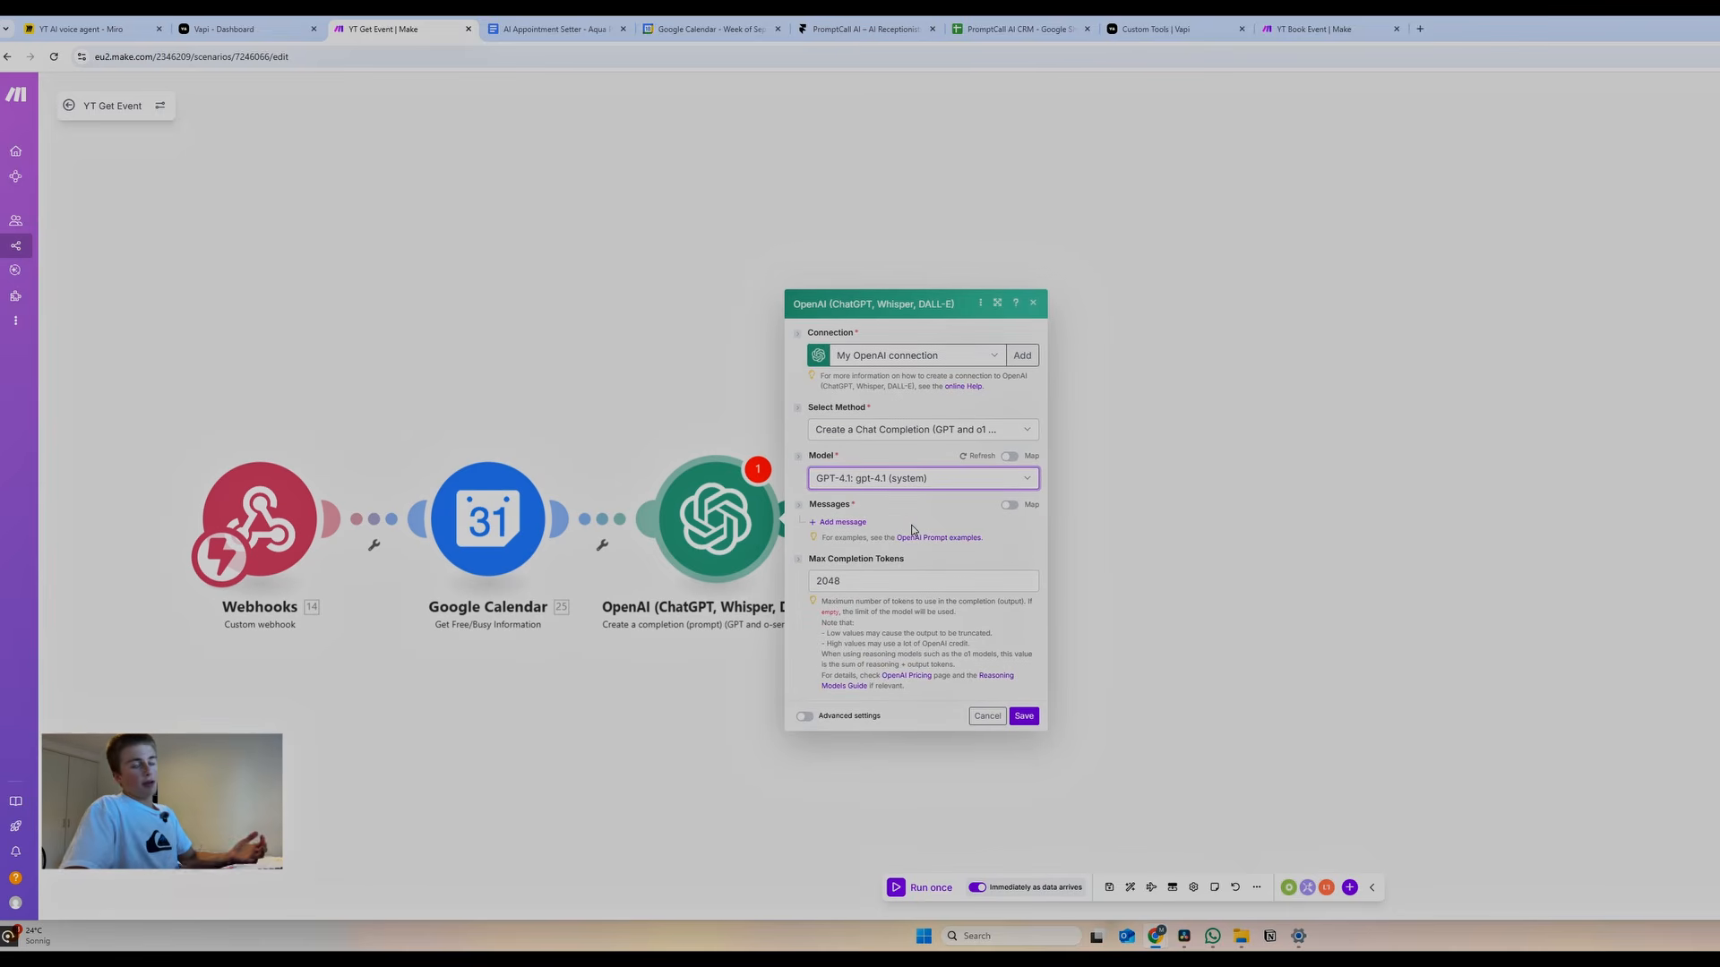
Add three messages with roles Developer / System, Developer / System and User
{"action": "left_click", "coordinate": [851, 522]}
{"action": "left_click", "coordinate": [867, 557]}
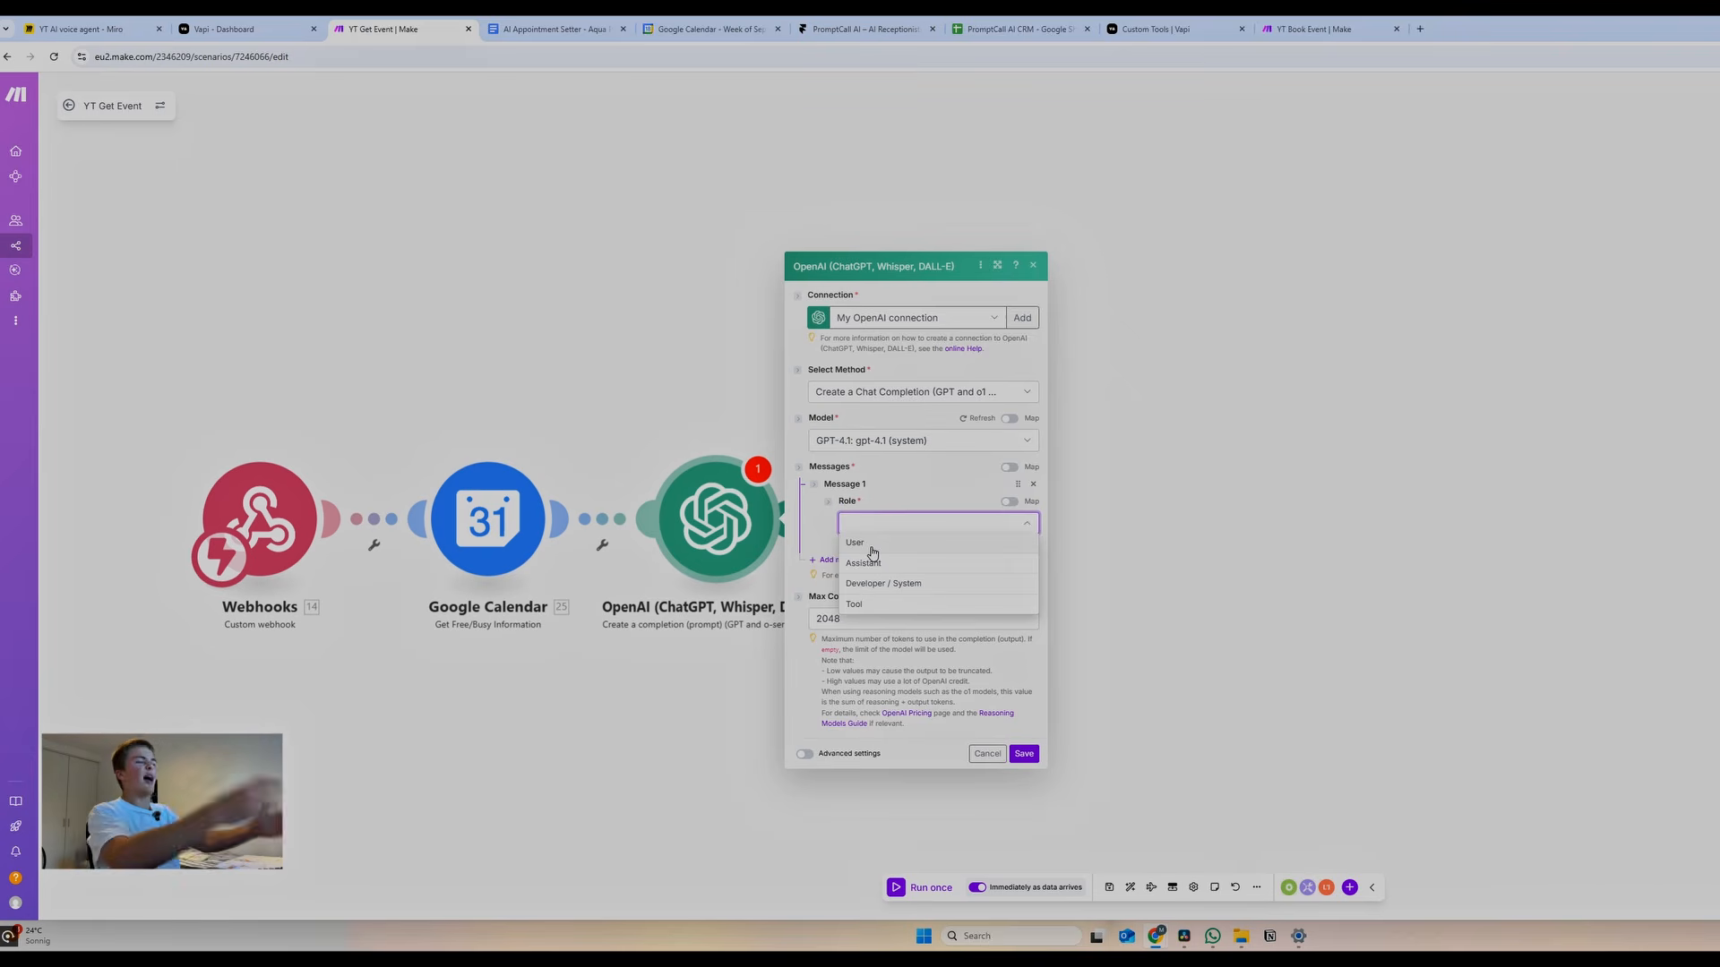
{"action": "left_click", "coordinate": [875, 583]}
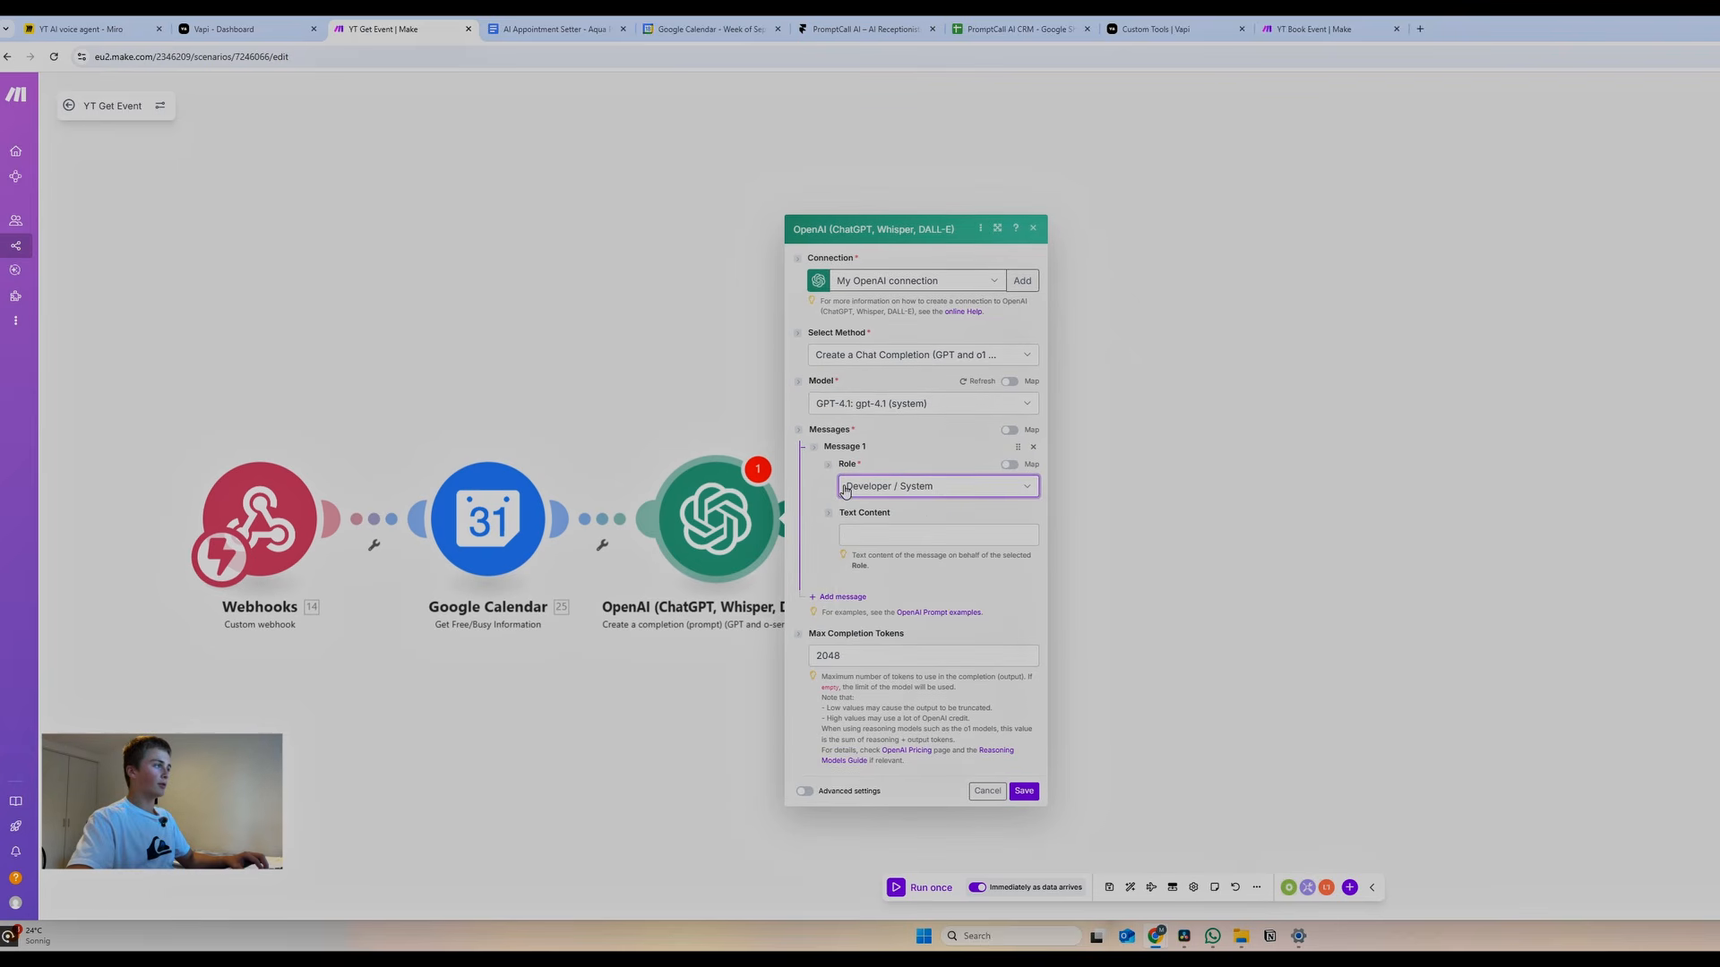
{"action": "left_click", "coordinate": [826, 596]}
{"action": "left_click", "coordinate": [875, 599]}
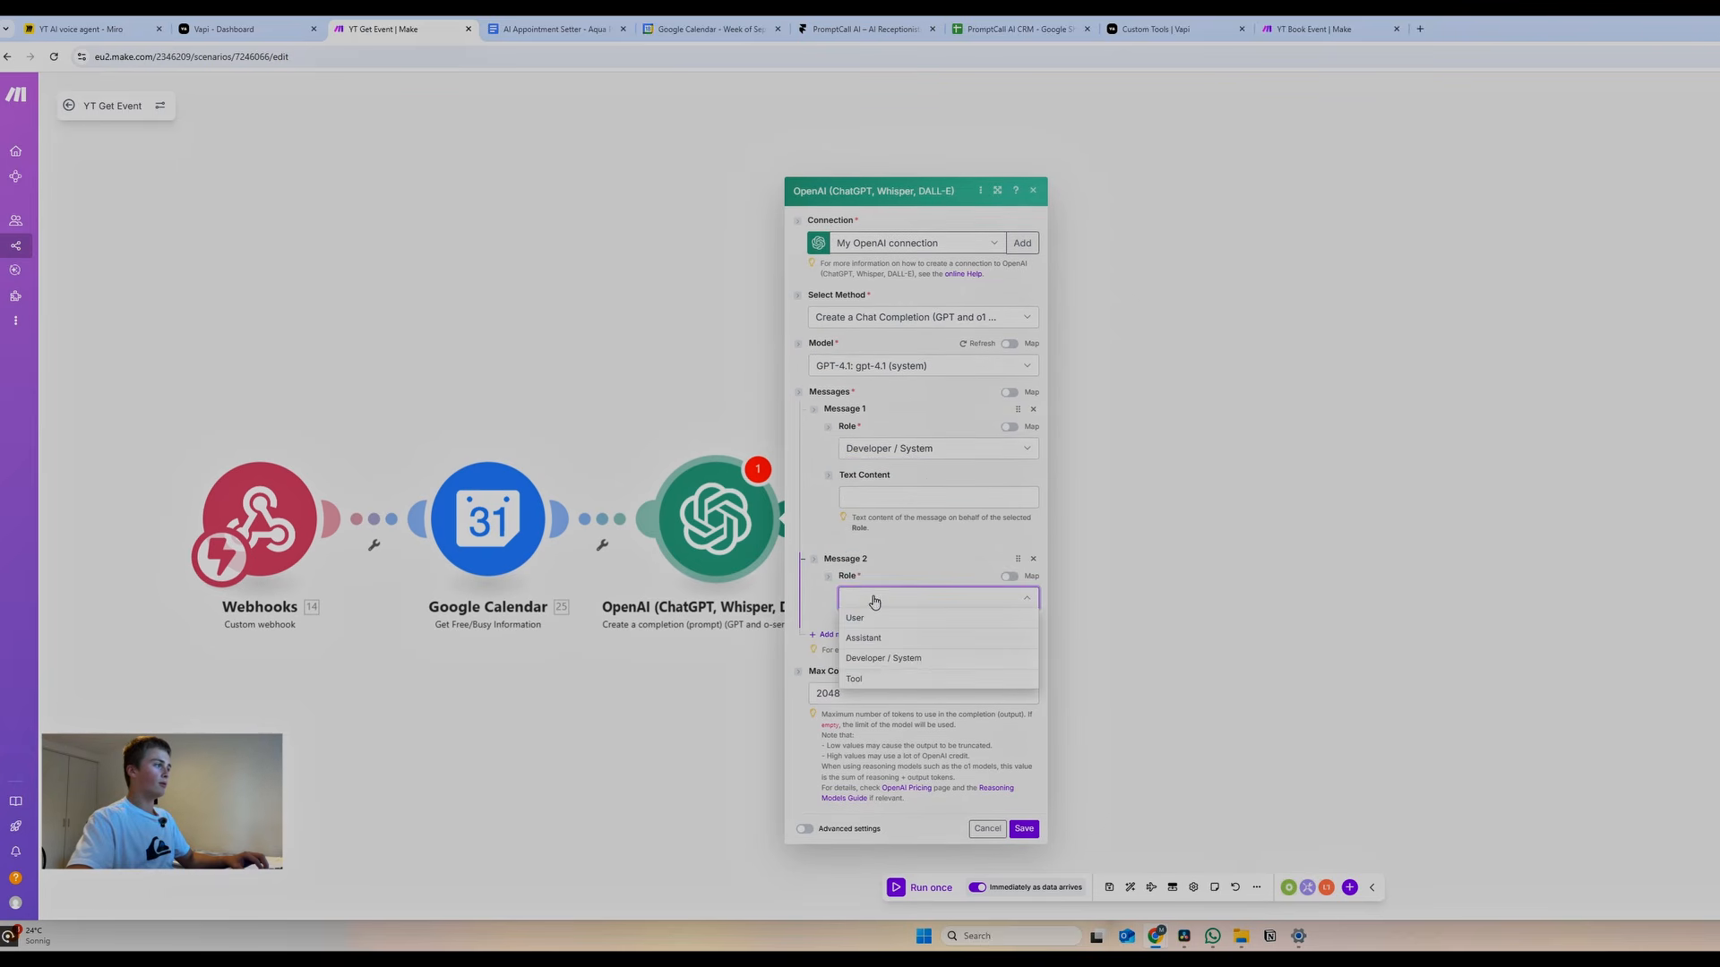
{"action": "left_click", "coordinate": [885, 667]}
{"action": "left_click", "coordinate": [829, 672]}
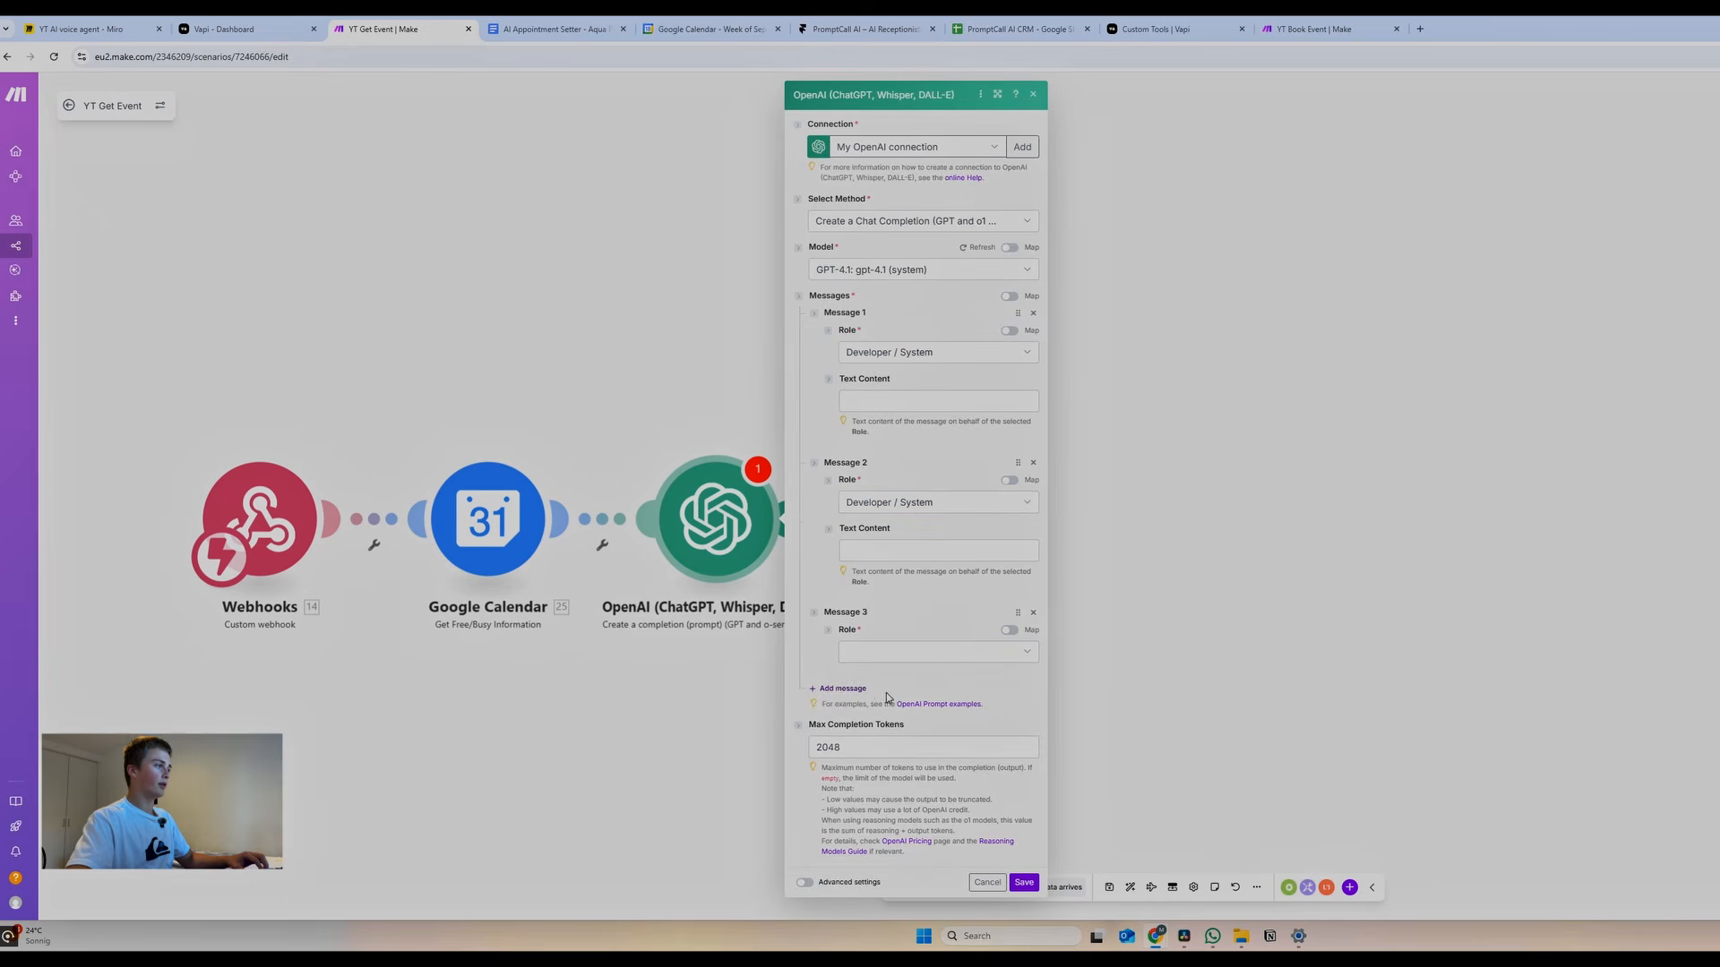
{"action": "left_click", "coordinate": [871, 652]}
{"action": "left_click", "coordinate": [872, 670]}
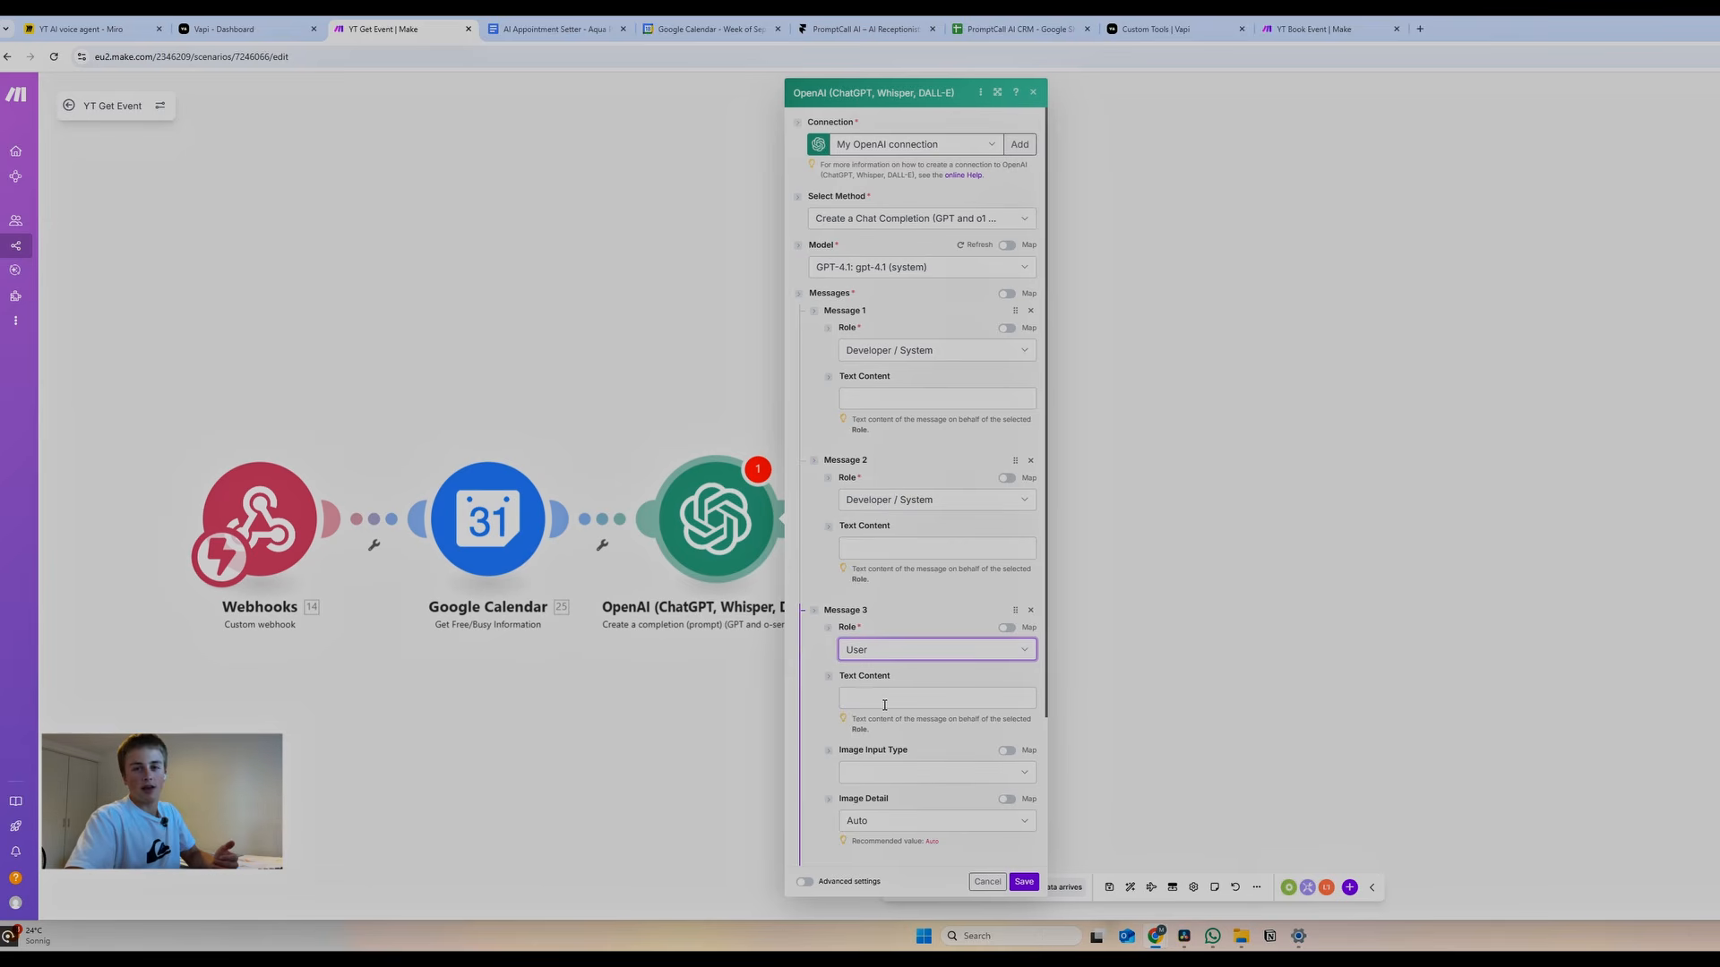
Rename the OpenAI module to 'busy time json', copying the name from the prompt document
{"action": "key", "text": "ctrl+Tab"}
{"action": "scroll", "coordinate": [1121, 427], "scroll_direction": "up", "scroll_amount": 3}
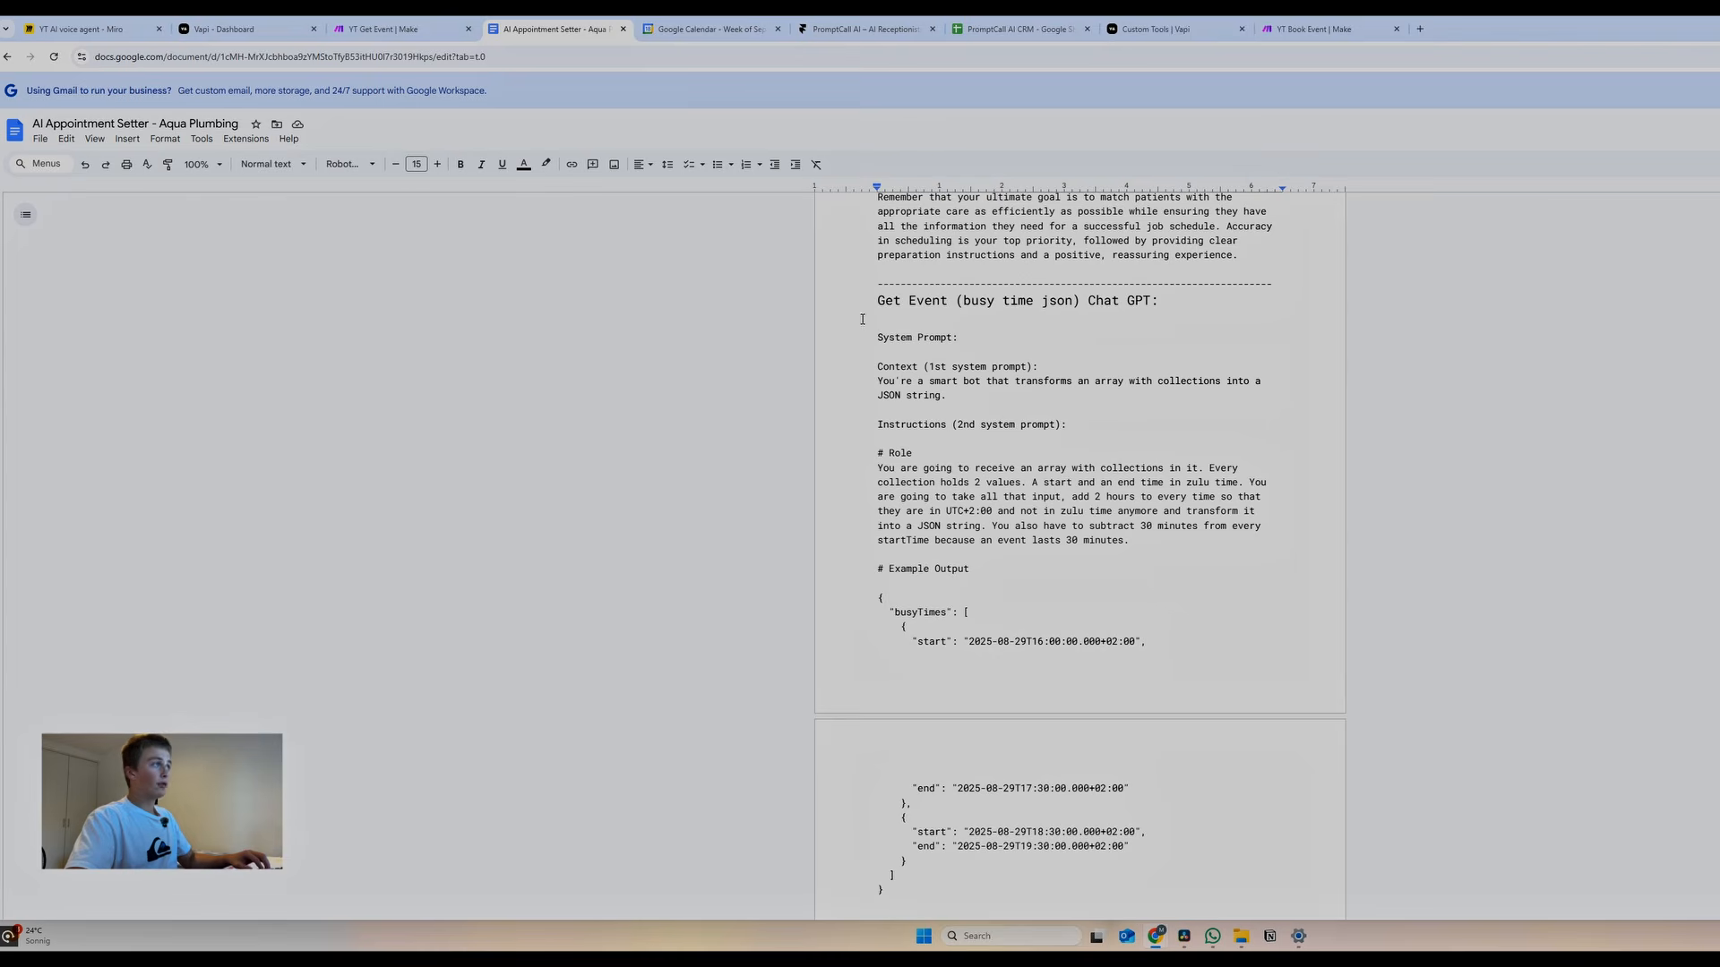
{"action": "left_click_drag", "start_coordinate": [964, 302], "coordinate": [1073, 302]}
{"action": "key", "text": "ctrl+c"}
{"action": "left_click", "coordinate": [421, 29]}
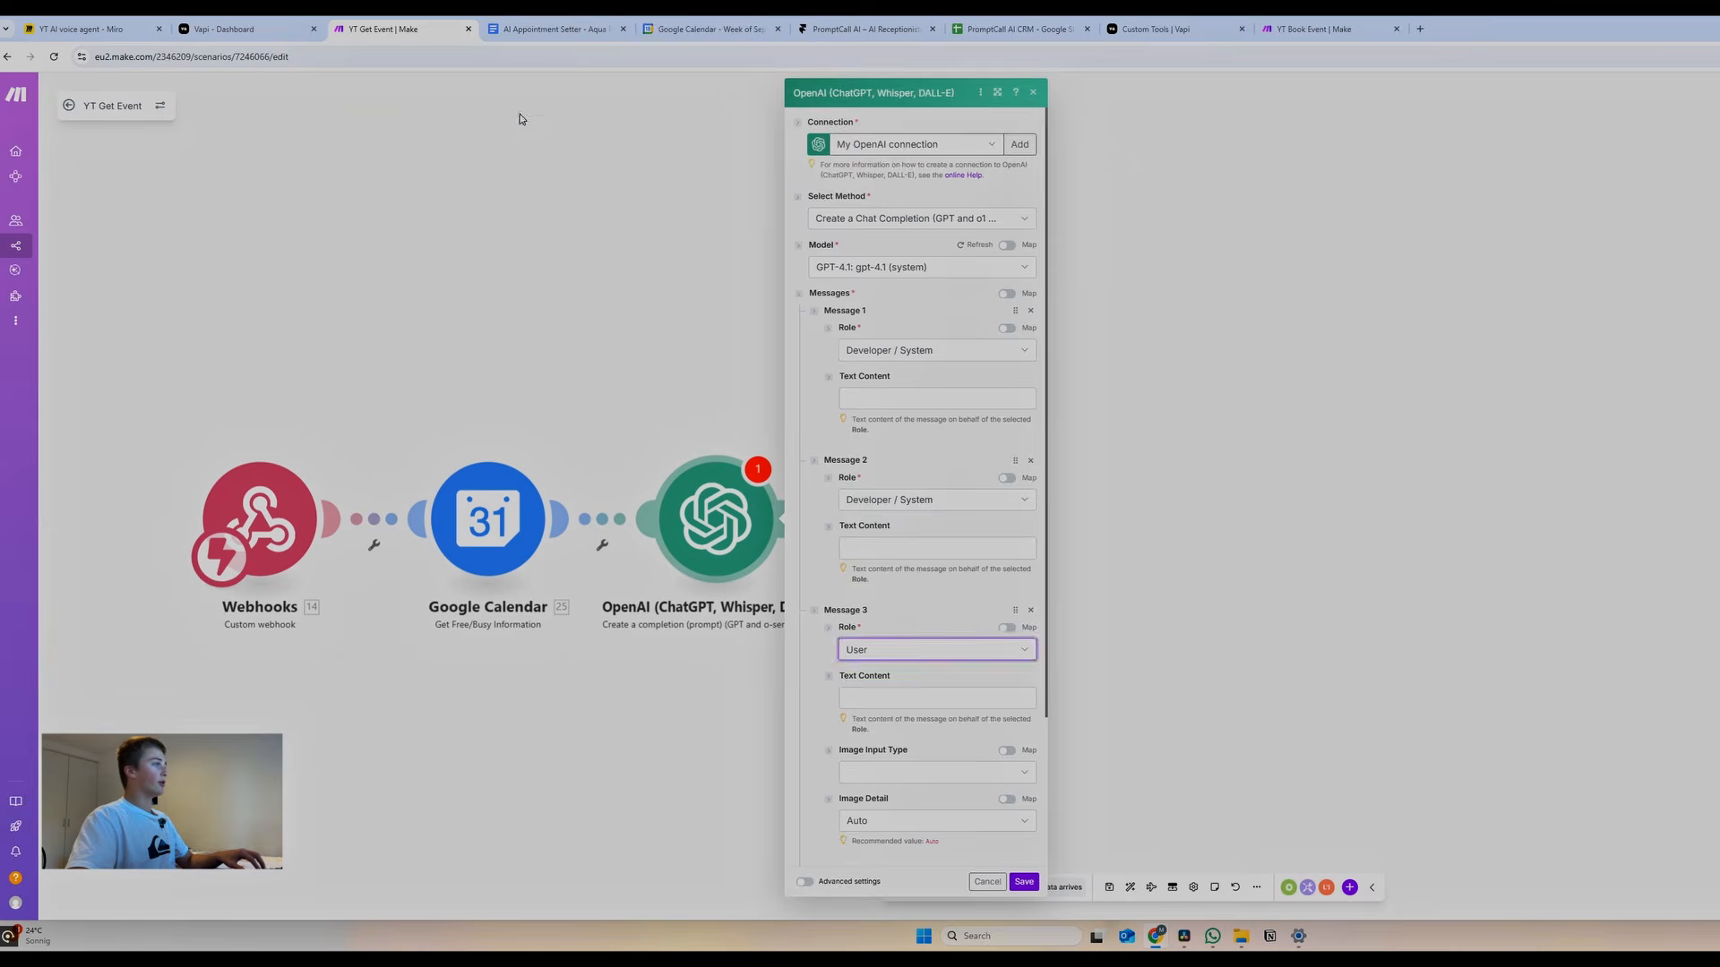
{"action": "left_click", "coordinate": [520, 117]}
{"action": "right_click", "coordinate": [711, 524]}
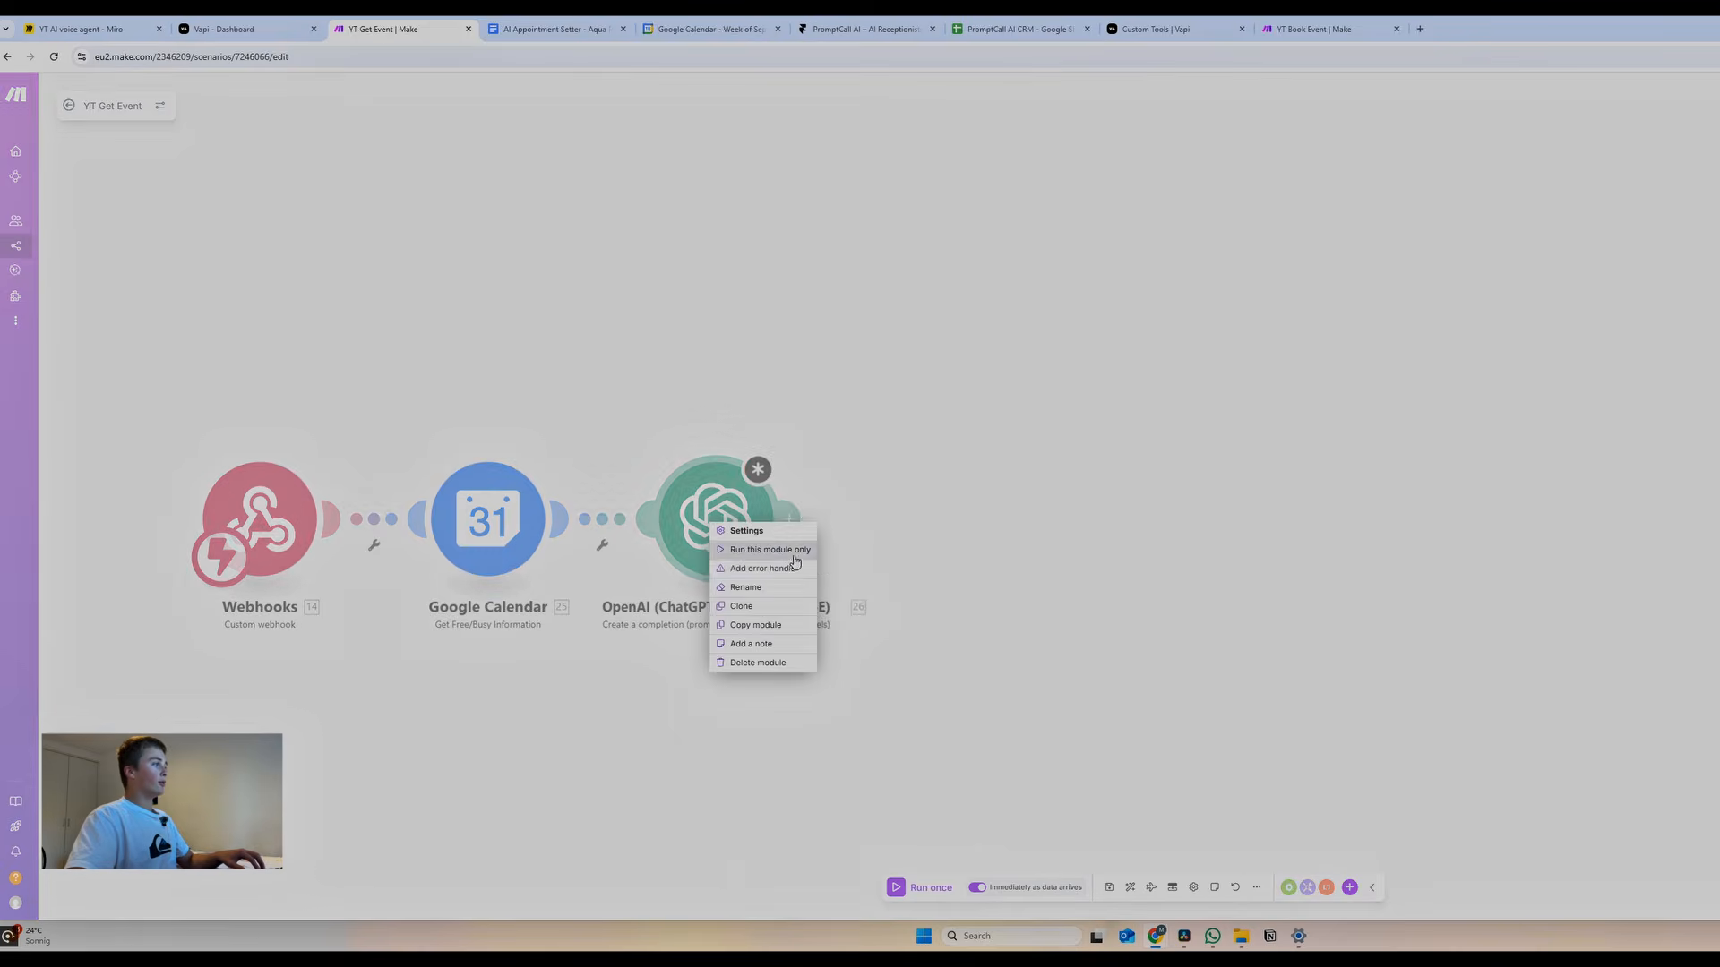
{"action": "left_click", "coordinate": [748, 587]}
{"action": "key", "text": "ctrl+v"}
{"action": "left_click", "coordinate": [809, 434]}
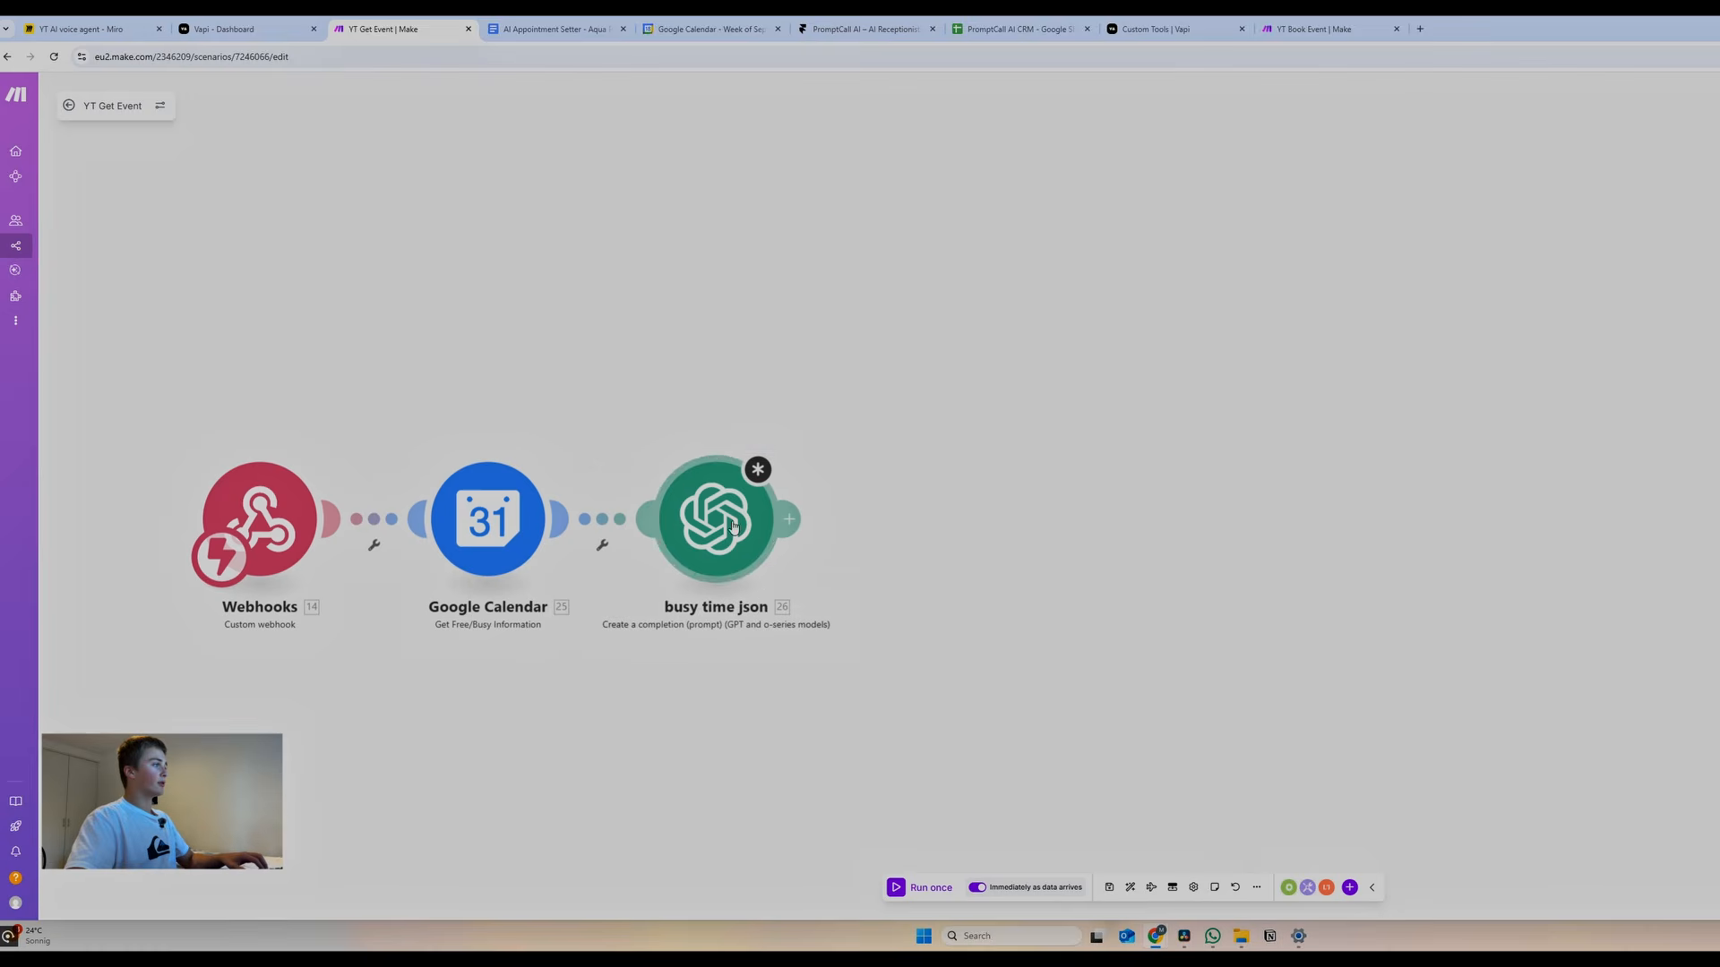
Put the first system prompt sentence from the document into Message 1's text content
{"action": "key", "text": "ctrl+Tab"}
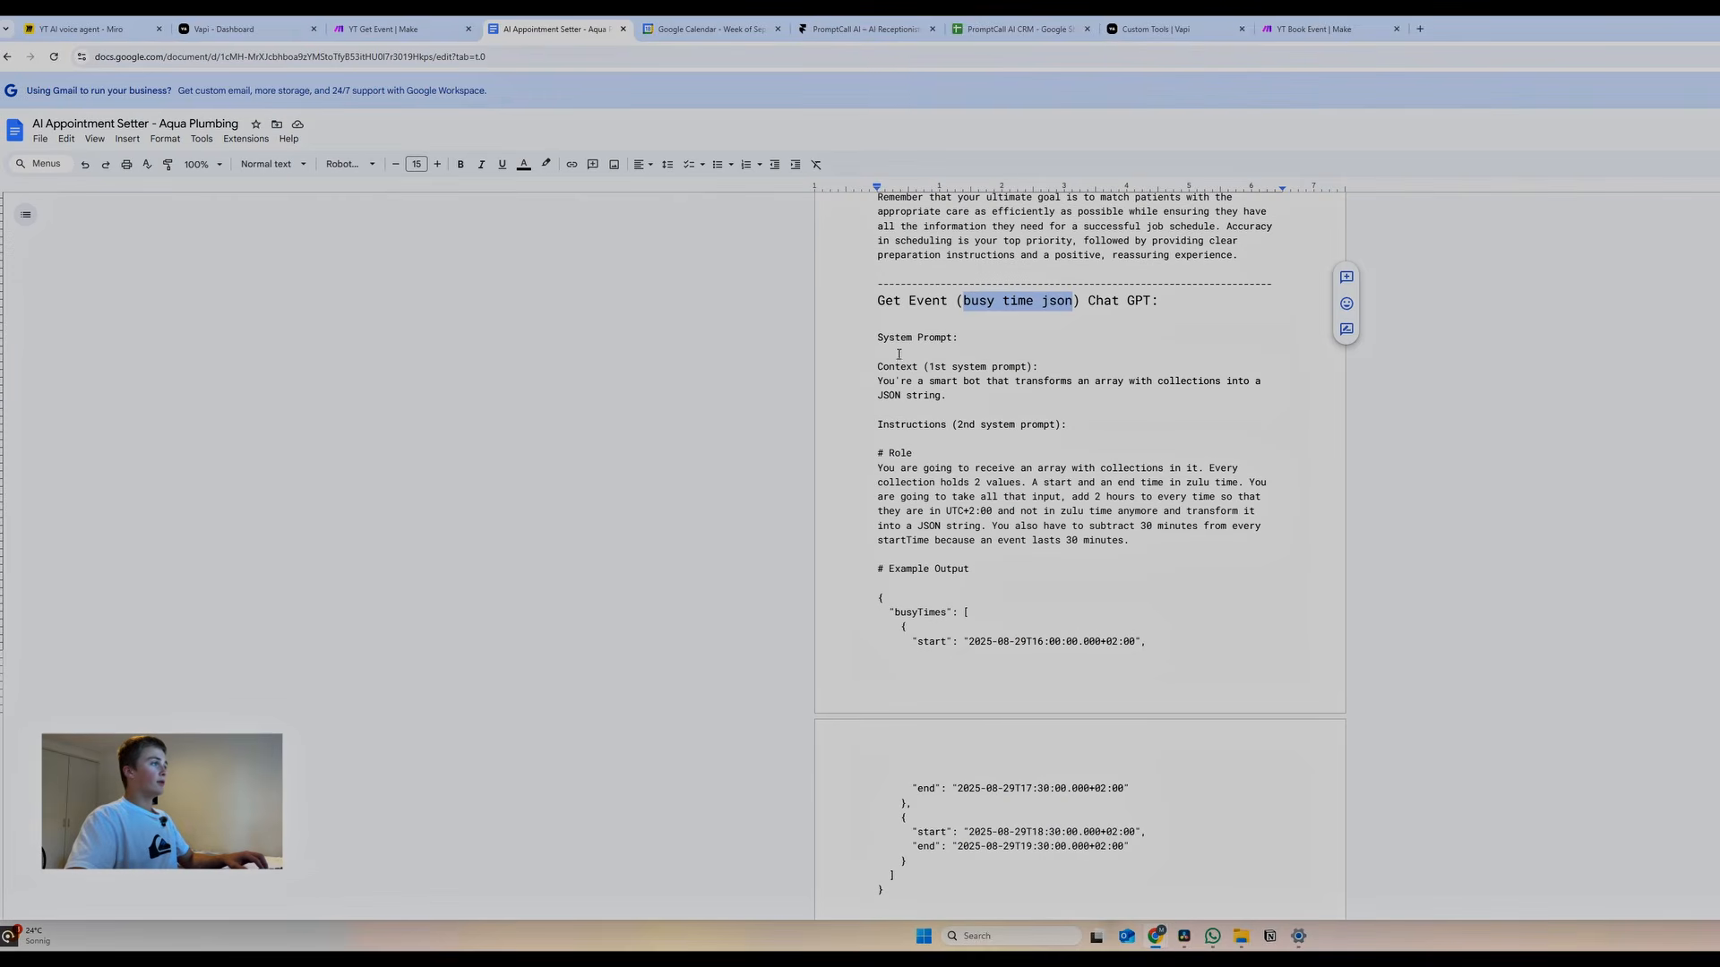
{"action": "left_click", "coordinate": [1059, 368]}
{"action": "key", "text": "Return"}
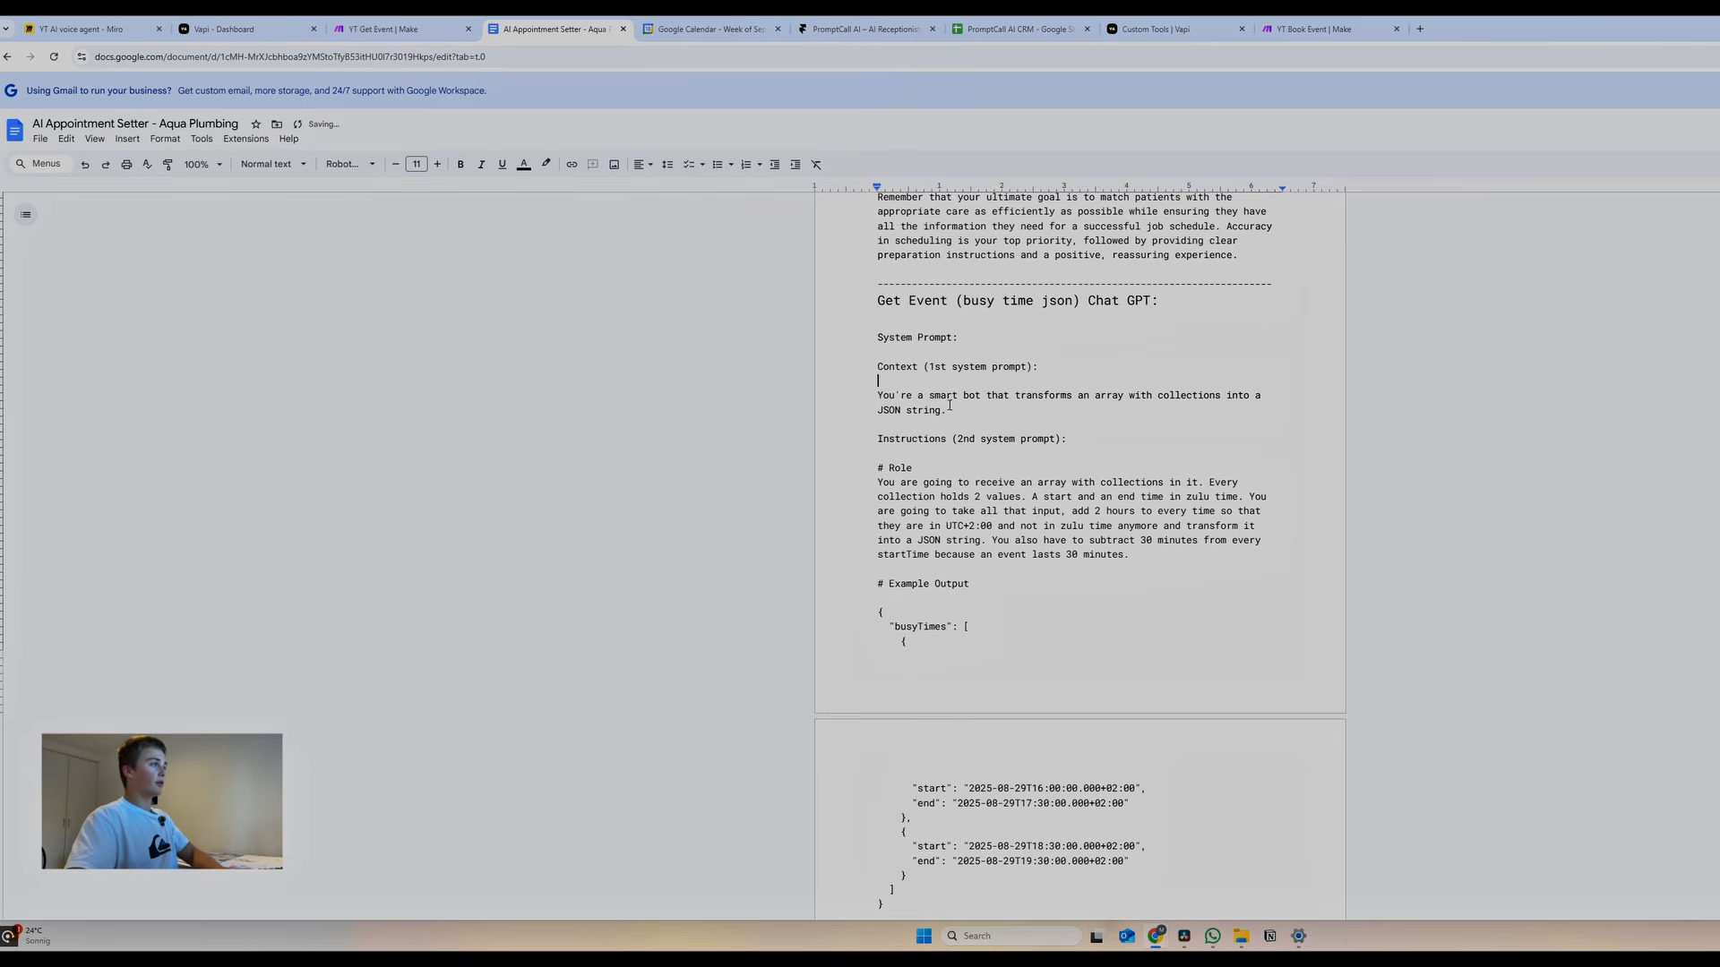
{"action": "left_click_drag", "start_coordinate": [870, 400], "coordinate": [945, 416]}
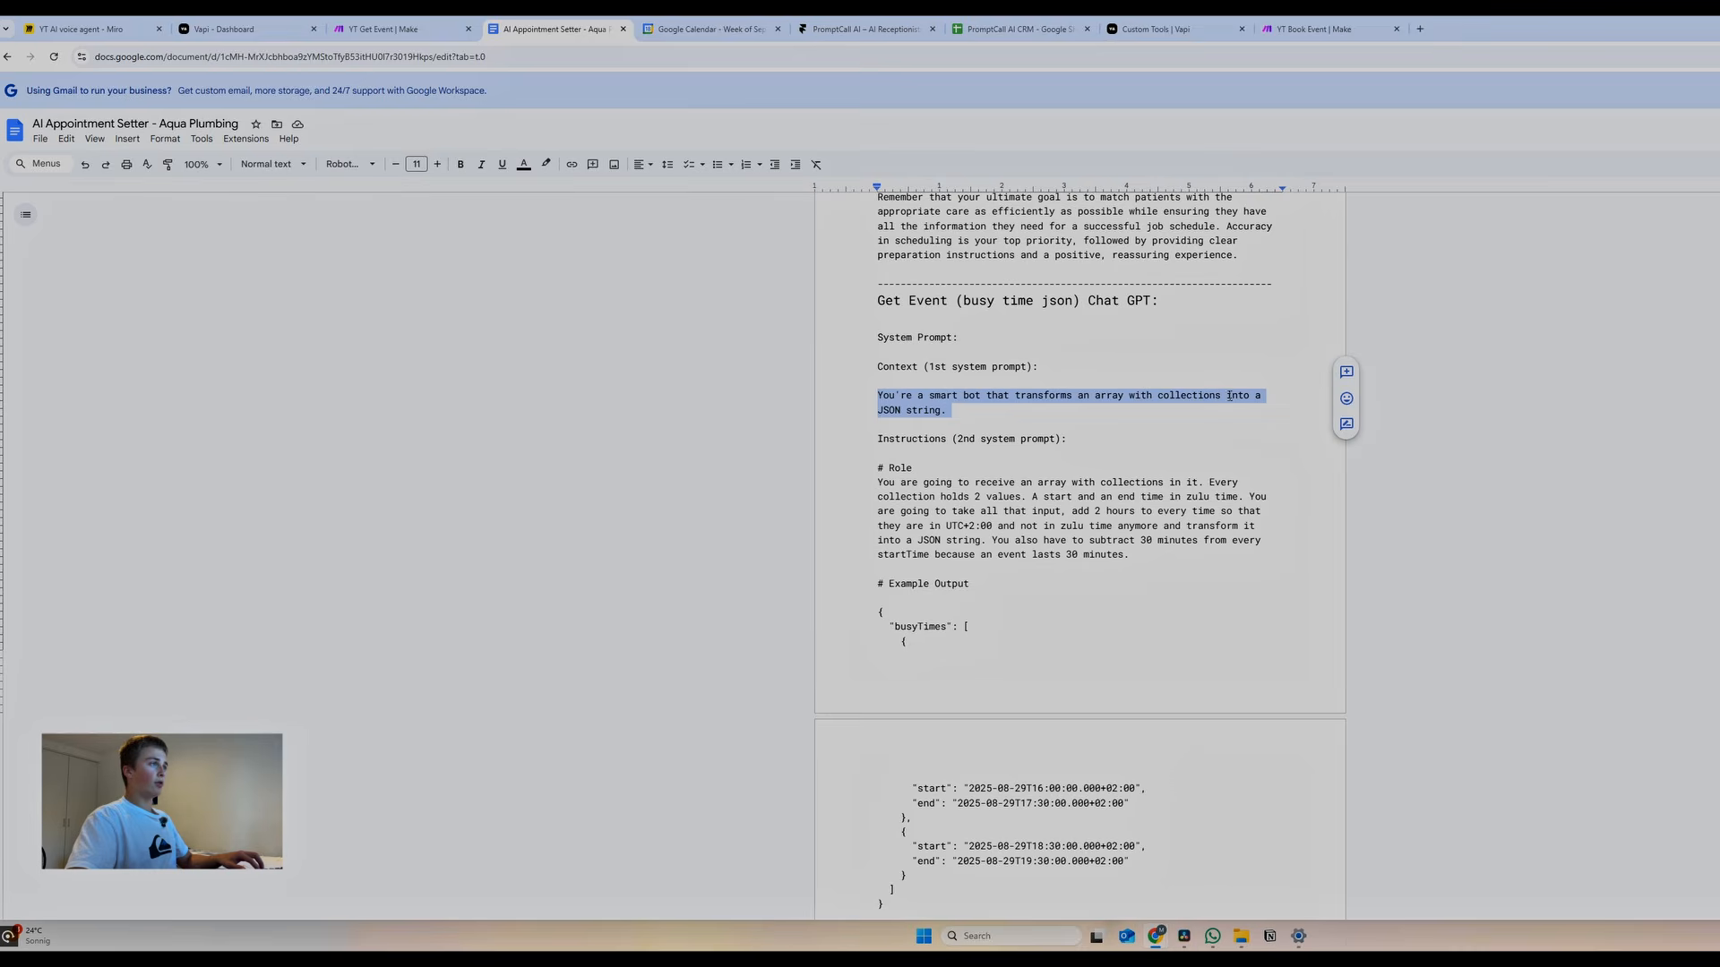
{"action": "left_click", "coordinate": [395, 32]}
{"action": "left_click", "coordinate": [882, 404]}
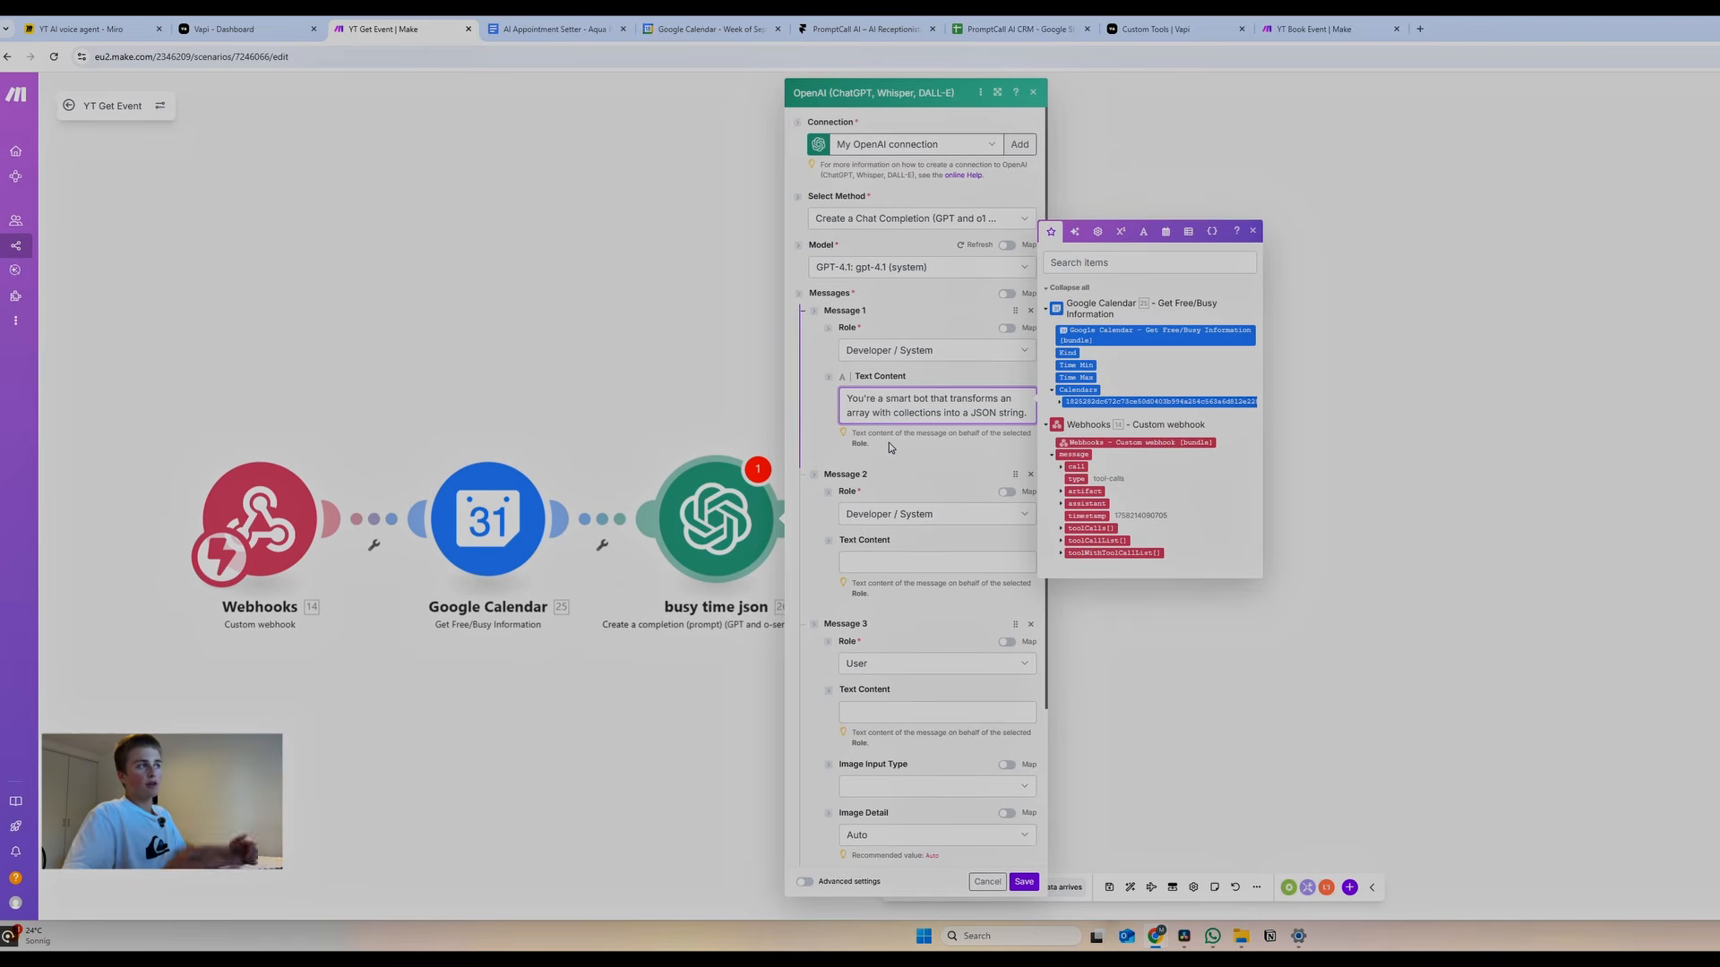
Paste the role and rules instructions into Message 2's text content
{"action": "left_click", "coordinate": [552, 29]}
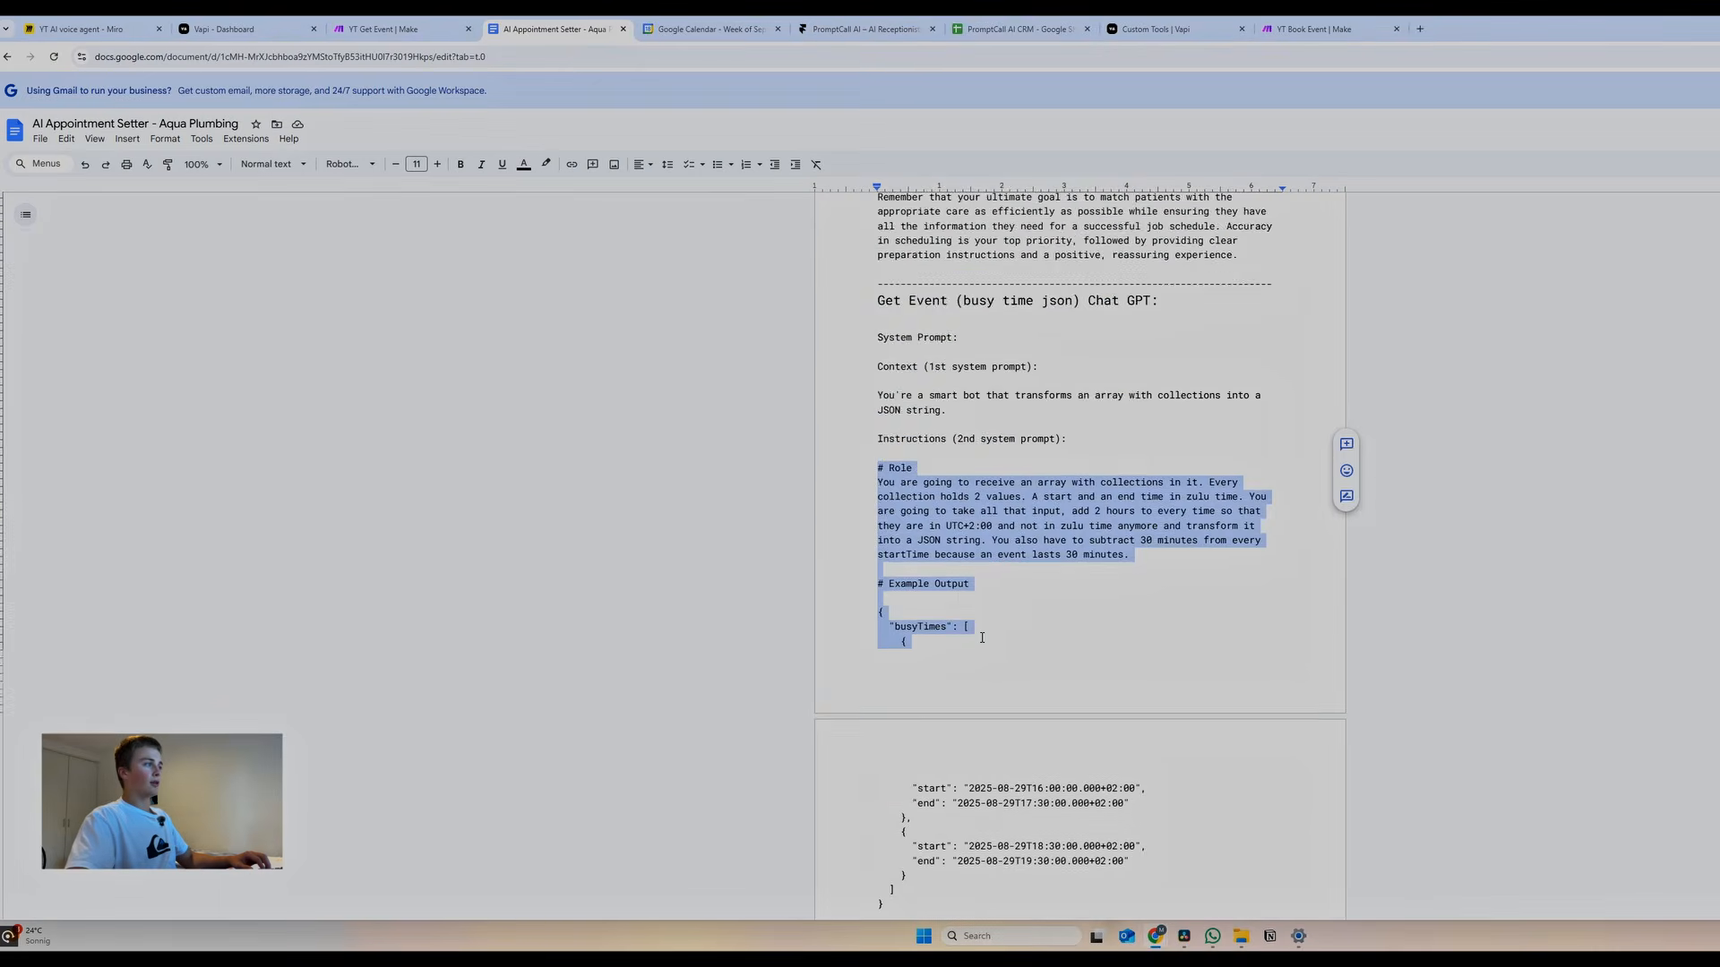
{"action": "scroll", "coordinate": [979, 607], "scroll_direction": "down", "scroll_amount": 5}
{"action": "scroll", "coordinate": [979, 606], "scroll_direction": "down", "scroll_amount": 2}
{"action": "left_click_drag", "start_coordinate": [980, 606], "coordinate": [1126, 546]}
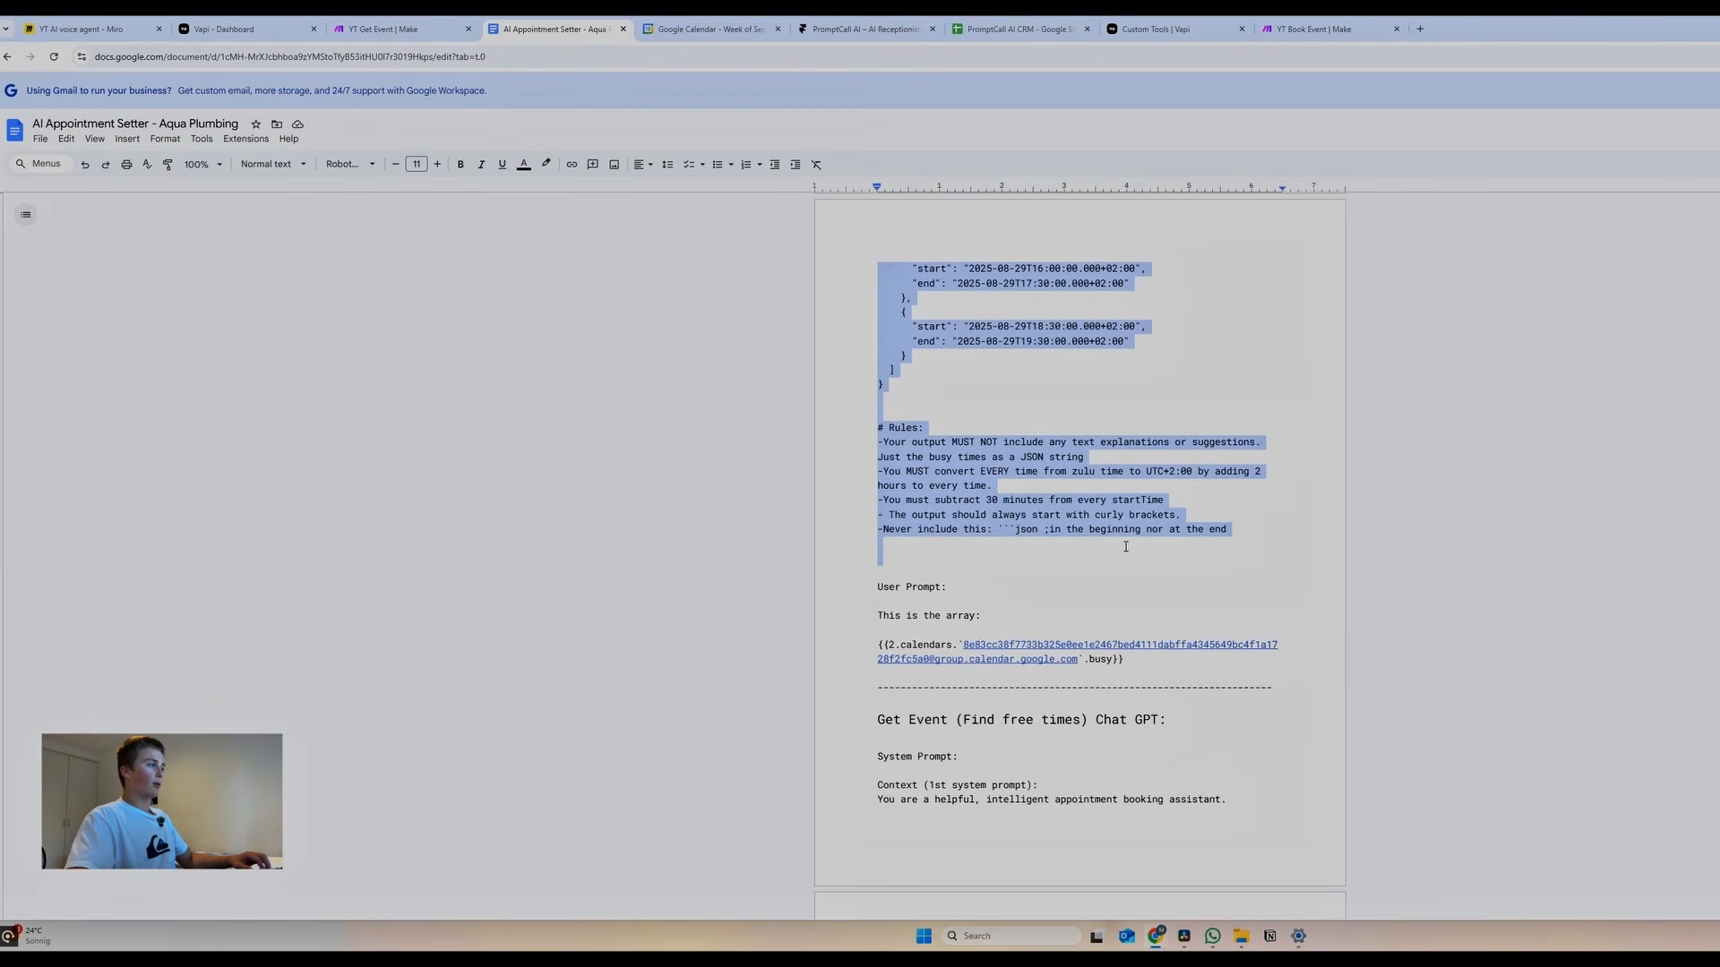
{"action": "key", "text": "ctrl+c"}
{"action": "left_click", "coordinate": [382, 30]}
{"action": "left_click", "coordinate": [875, 562]}
{"action": "key", "text": "ctrl+v"}
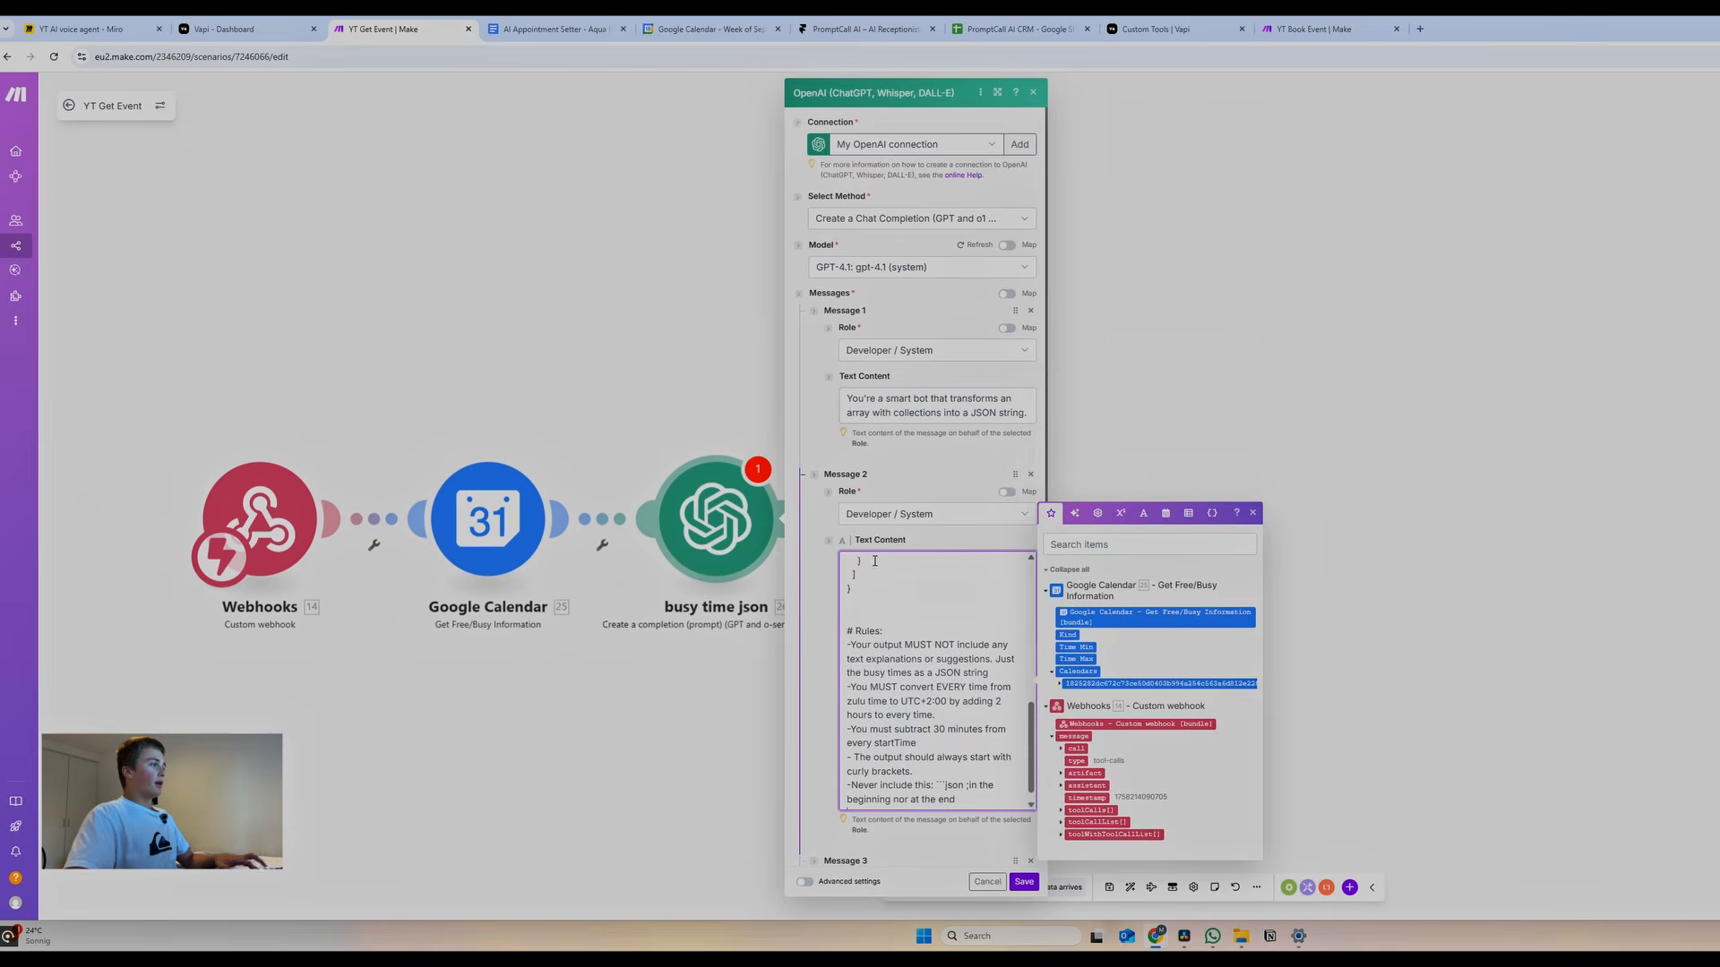
Fill Message 3 with the user prompt, replacing the stale reference with the calendar's Busy[] times
{"action": "scroll", "coordinate": [905, 592], "scroll_direction": "down", "scroll_amount": 5}
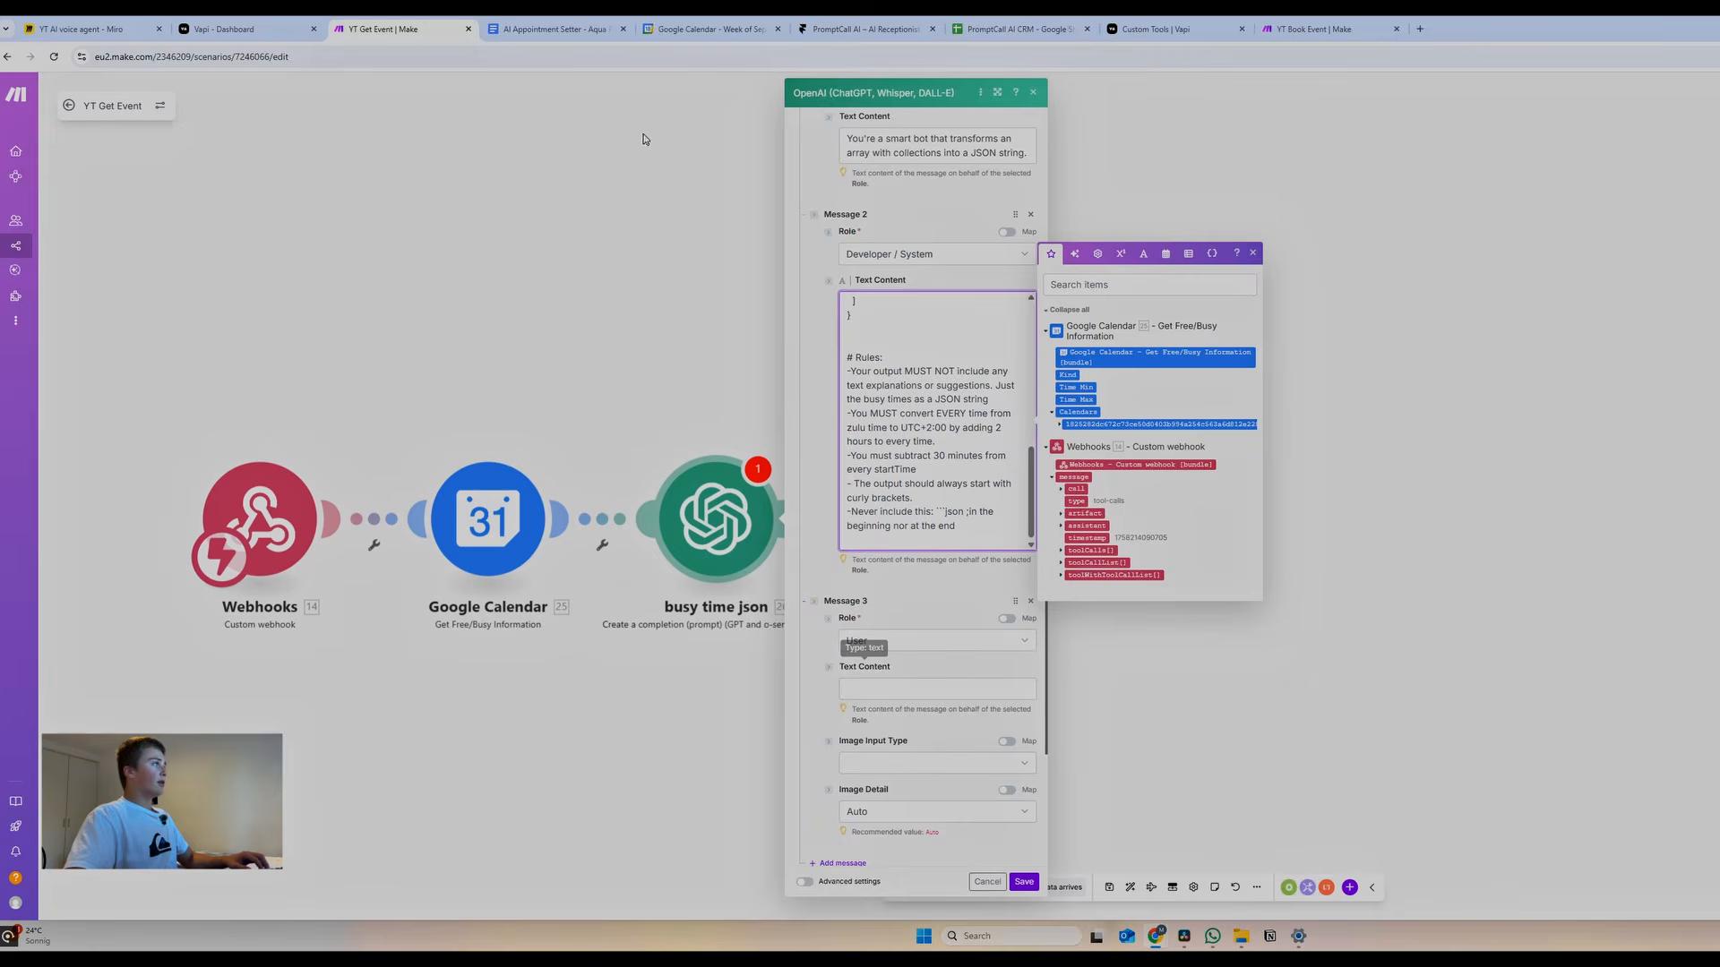
{"action": "left_click", "coordinate": [558, 30]}
{"action": "left_click", "coordinate": [878, 614]}
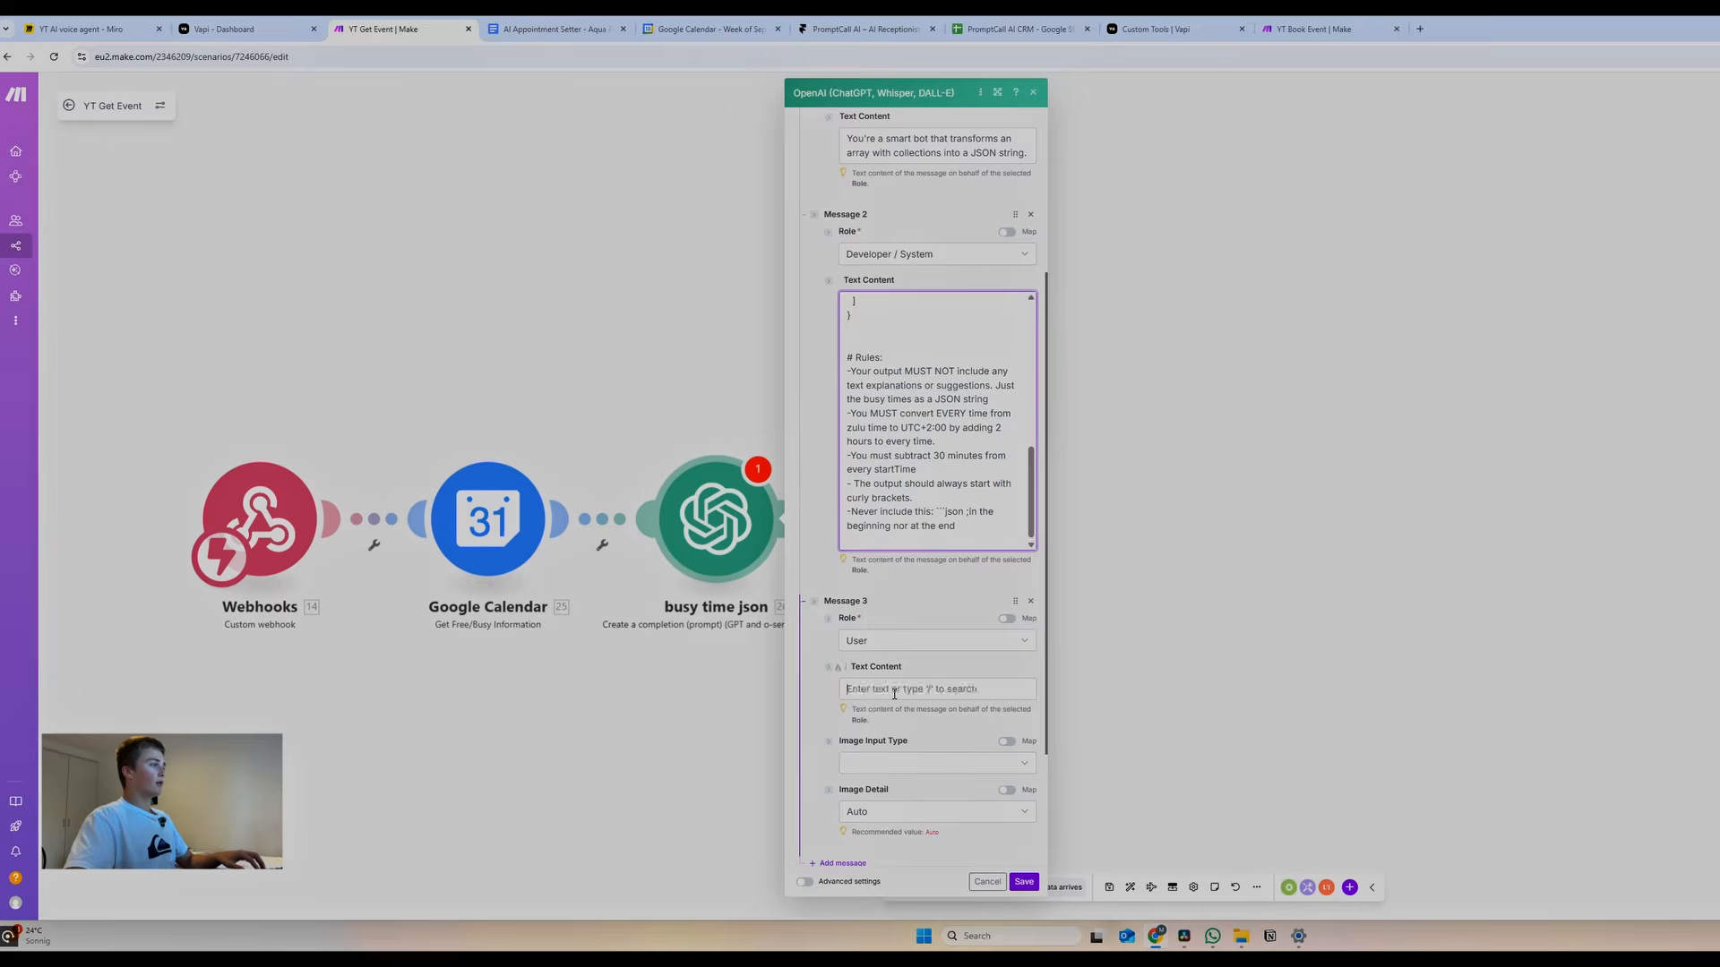
{"action": "left_click", "coordinate": [896, 696]}
{"action": "key", "text": "ctrl+v"}
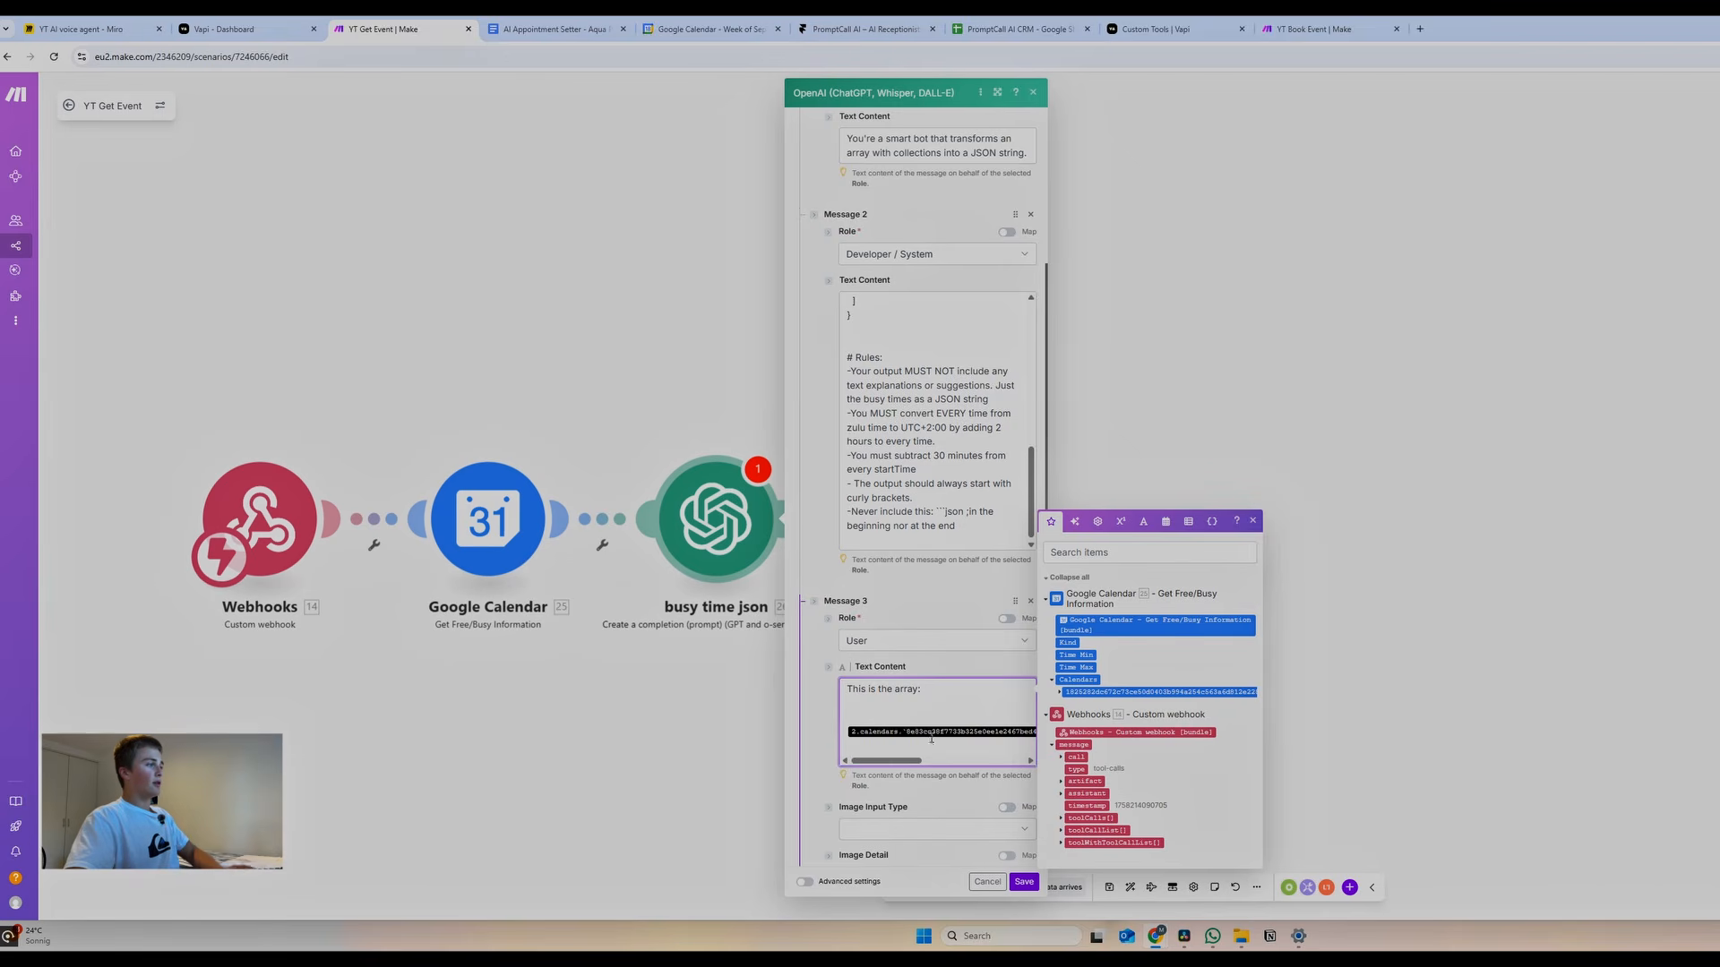
{"action": "key", "text": "BackSpace"}
{"action": "key", "text": "BackSpace"}
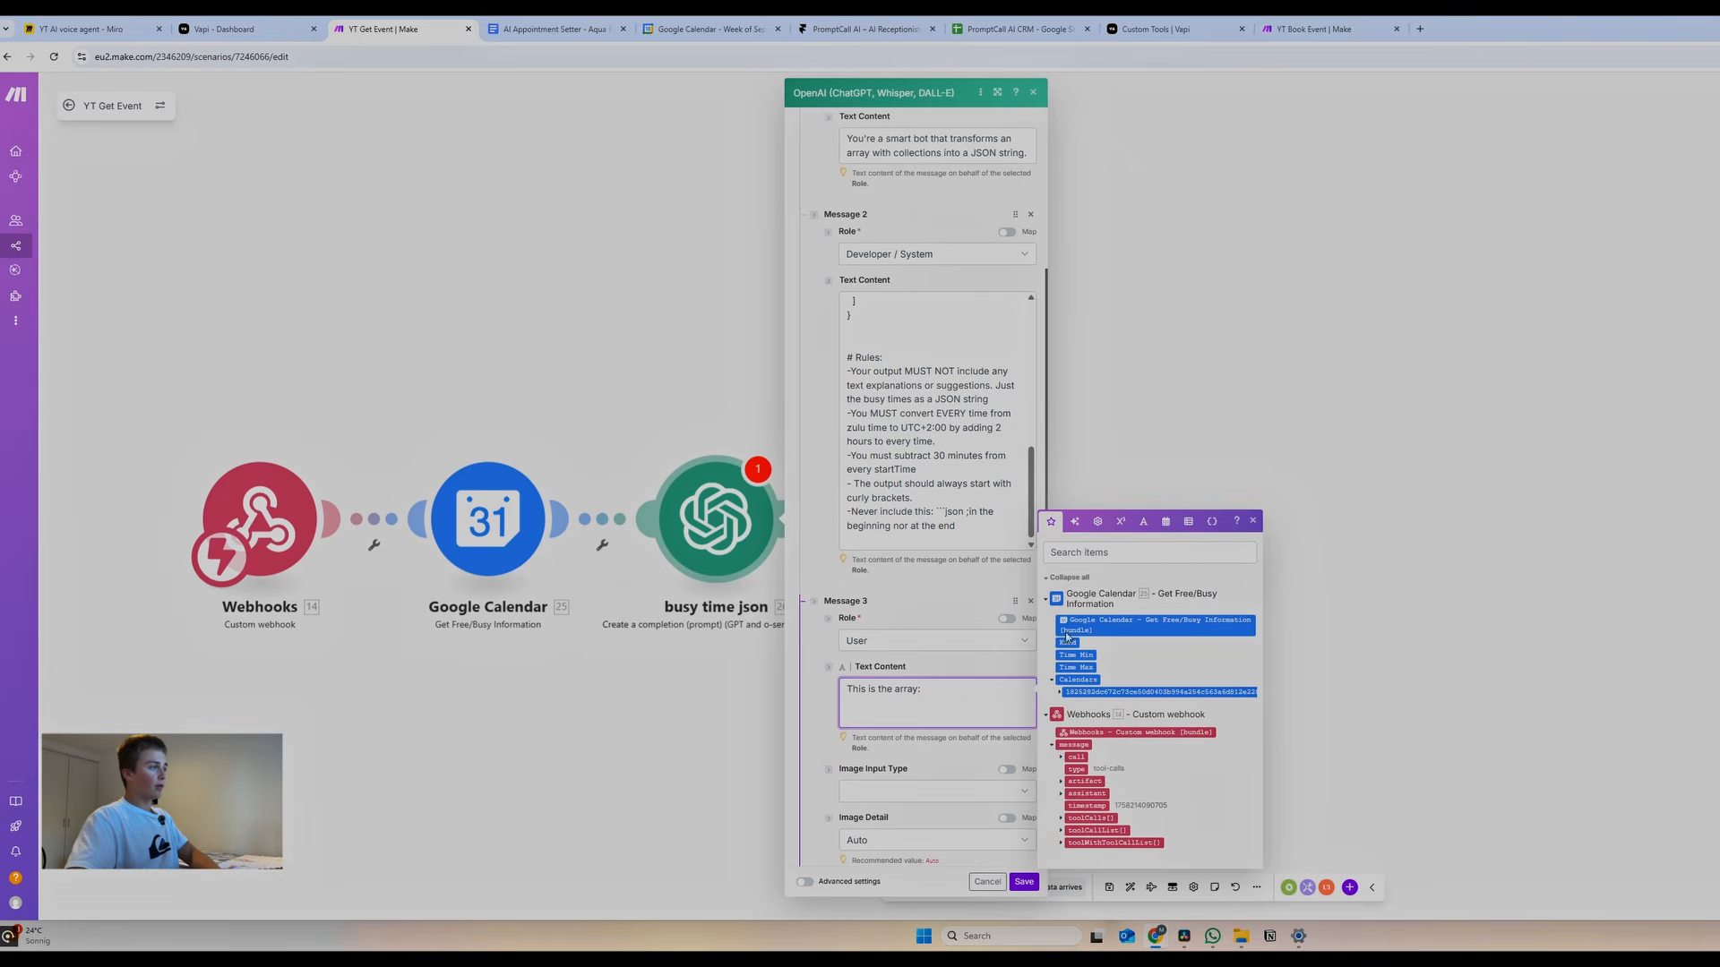
{"action": "left_click", "coordinate": [1060, 693]}
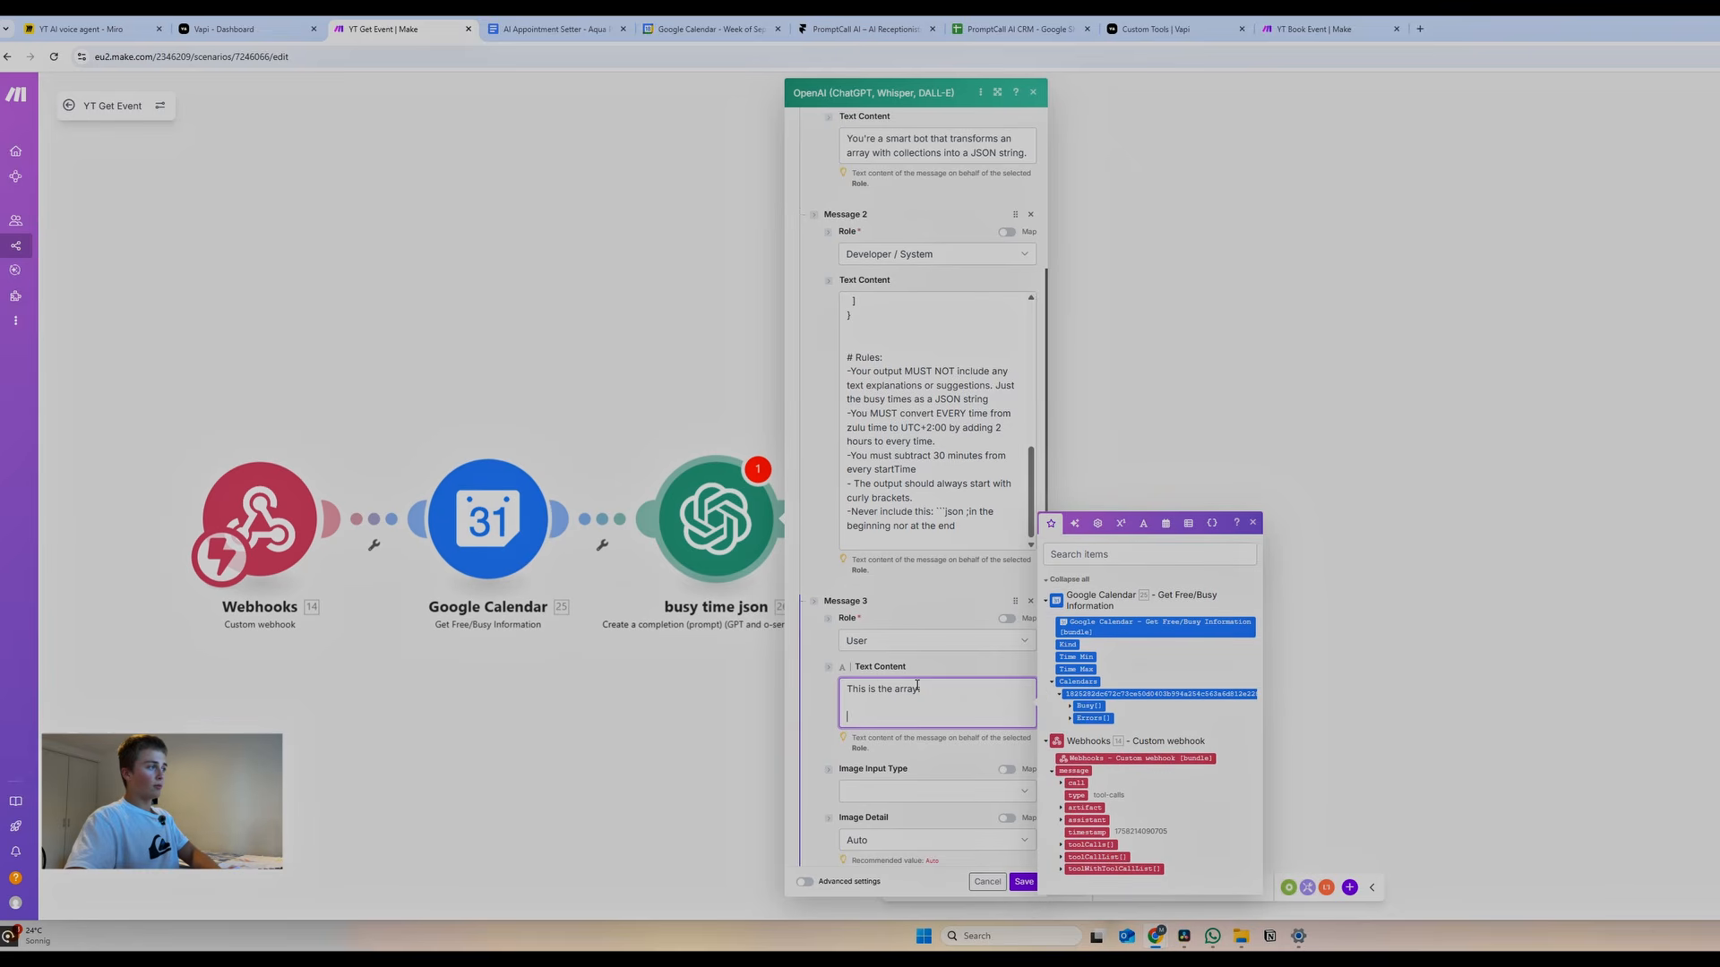
{"action": "left_click", "coordinate": [1087, 706]}
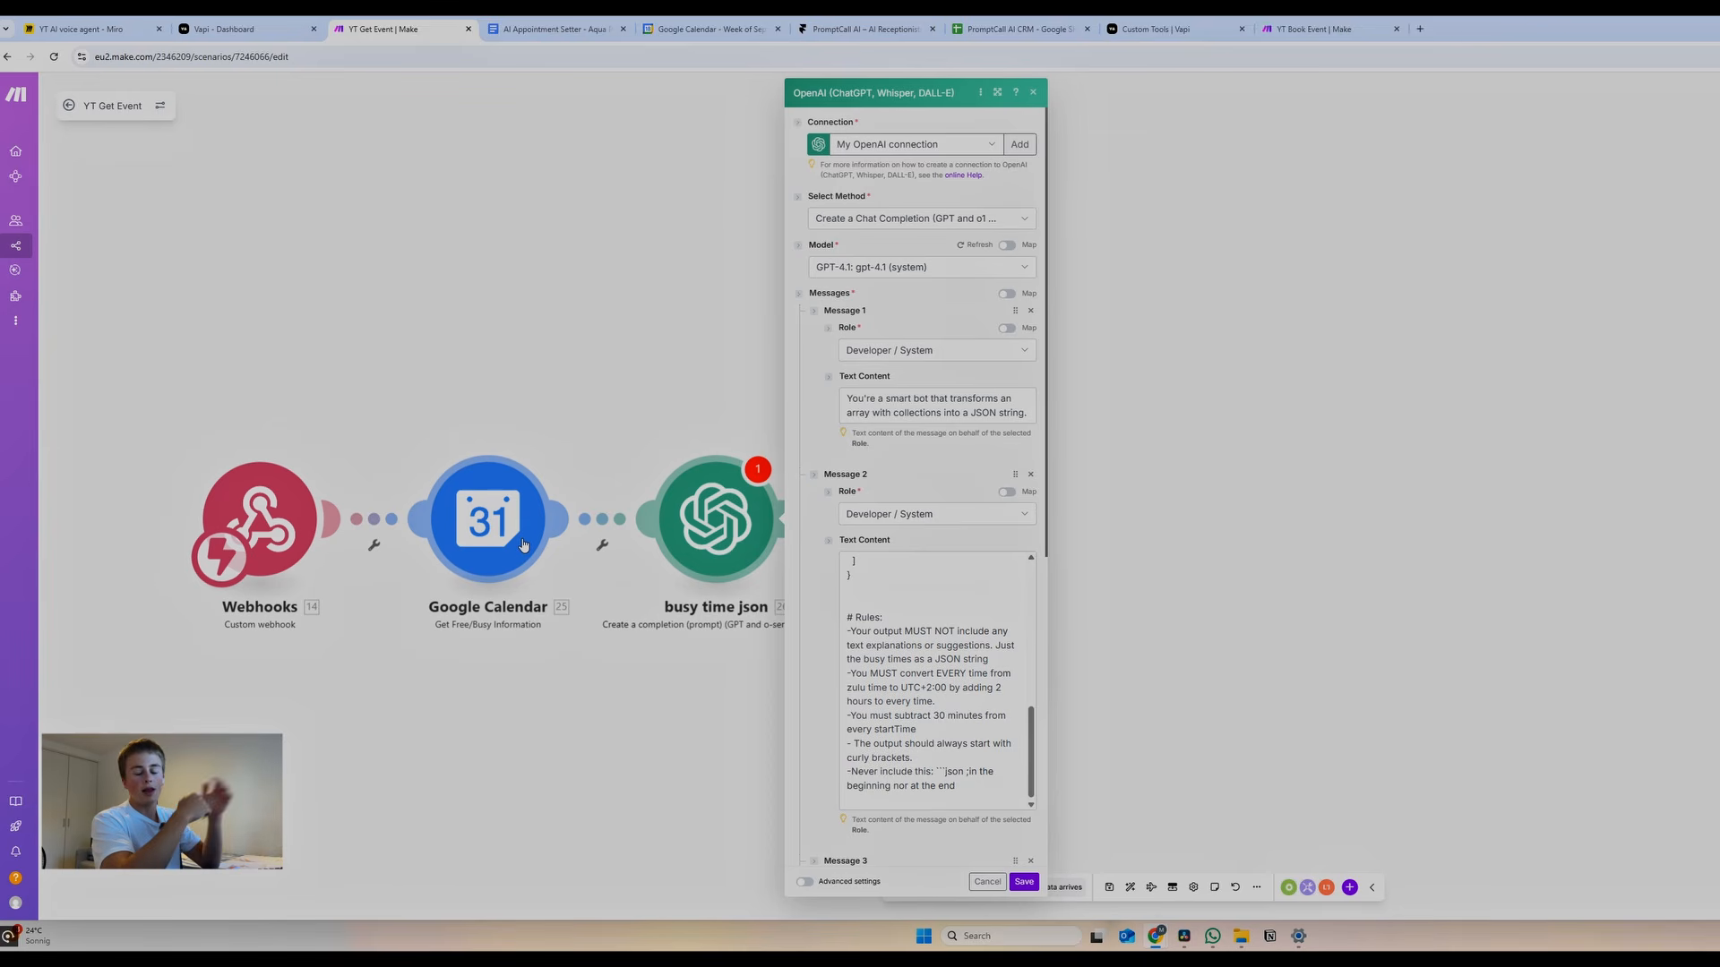
Scroll the Message 2 text box back to the top
{"action": "scroll", "coordinate": [929, 660], "scroll_direction": "up", "scroll_amount": 10}
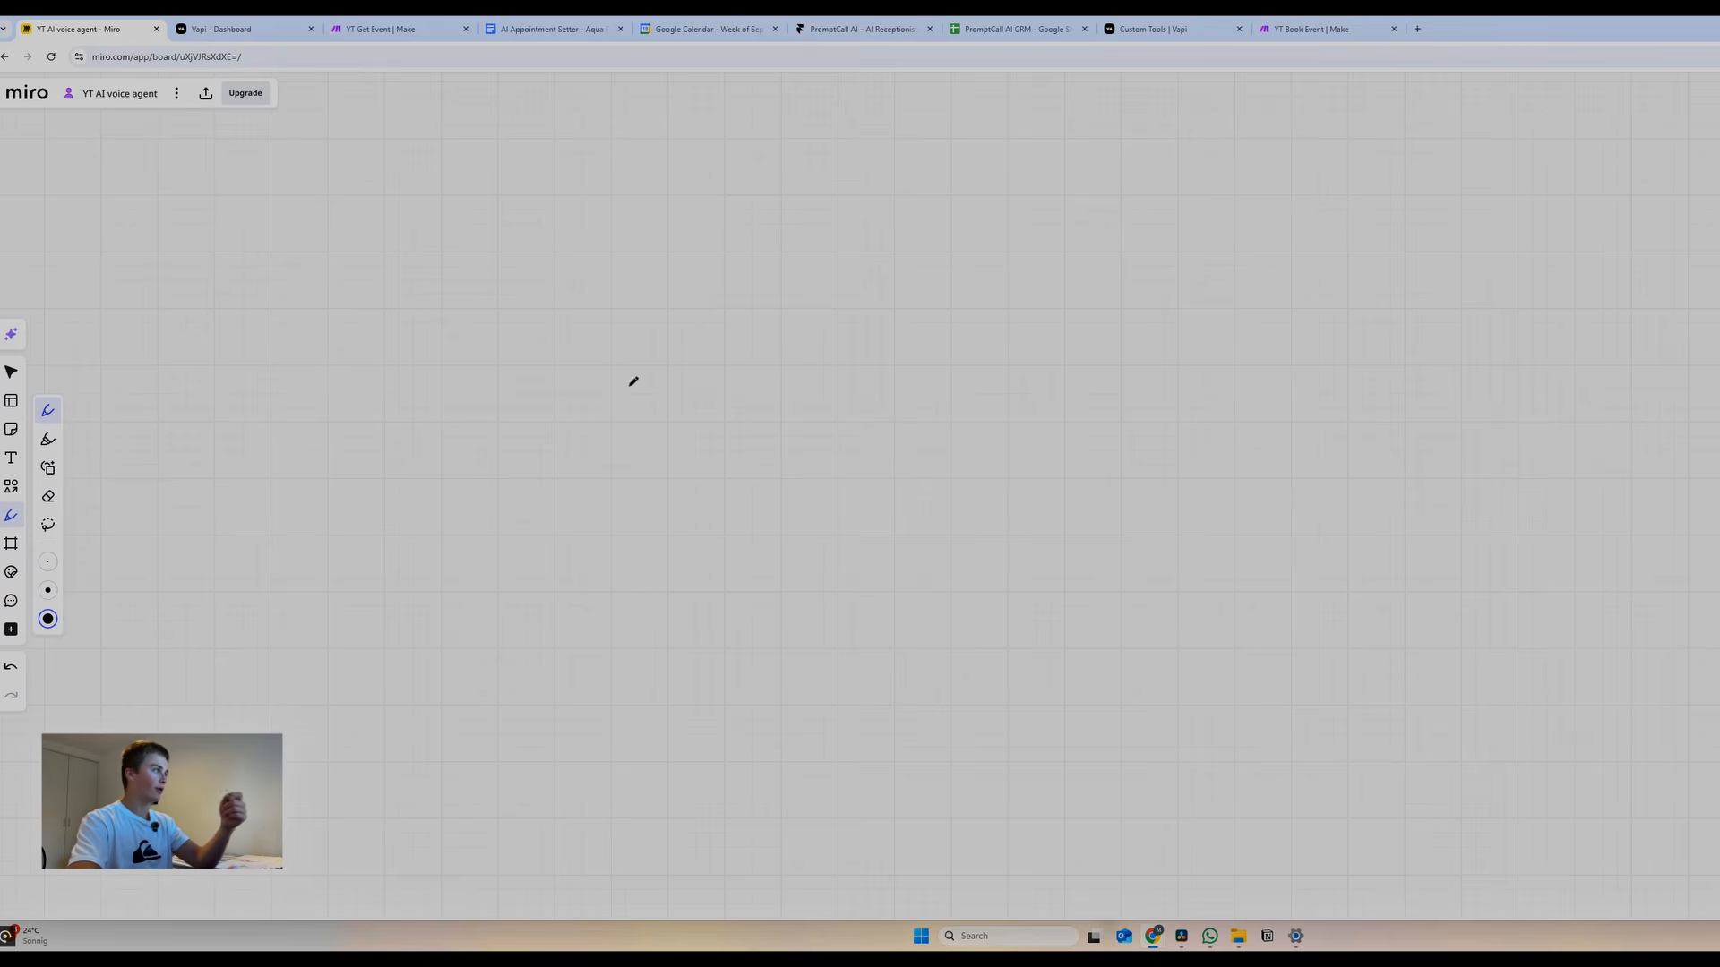
Handwrite '4 pm – 5 pm' on the Miro board, undoing a stray mark
{"action": "mouse_move", "coordinate": [629, 353]}
{"action": "left_mouse_down"}
{"action": "mouse_move", "coordinate": [668, 403]}
{"action": "mouse_move", "coordinate": [637, 441]}
{"action": "left_mouse_up"}
{"action": "mouse_move", "coordinate": [727, 391]}
{"action": "left_mouse_down"}
{"action": "mouse_move", "coordinate": [741, 421]}
{"action": "mouse_move", "coordinate": [793, 421]}
{"action": "left_mouse_up"}
{"action": "left_click_drag", "start_coordinate": [822, 405], "coordinate": [860, 406]}
{"action": "left_click_drag", "start_coordinate": [882, 381], "coordinate": [893, 419]}
{"action": "left_click_drag", "start_coordinate": [887, 375], "coordinate": [1005, 428]}
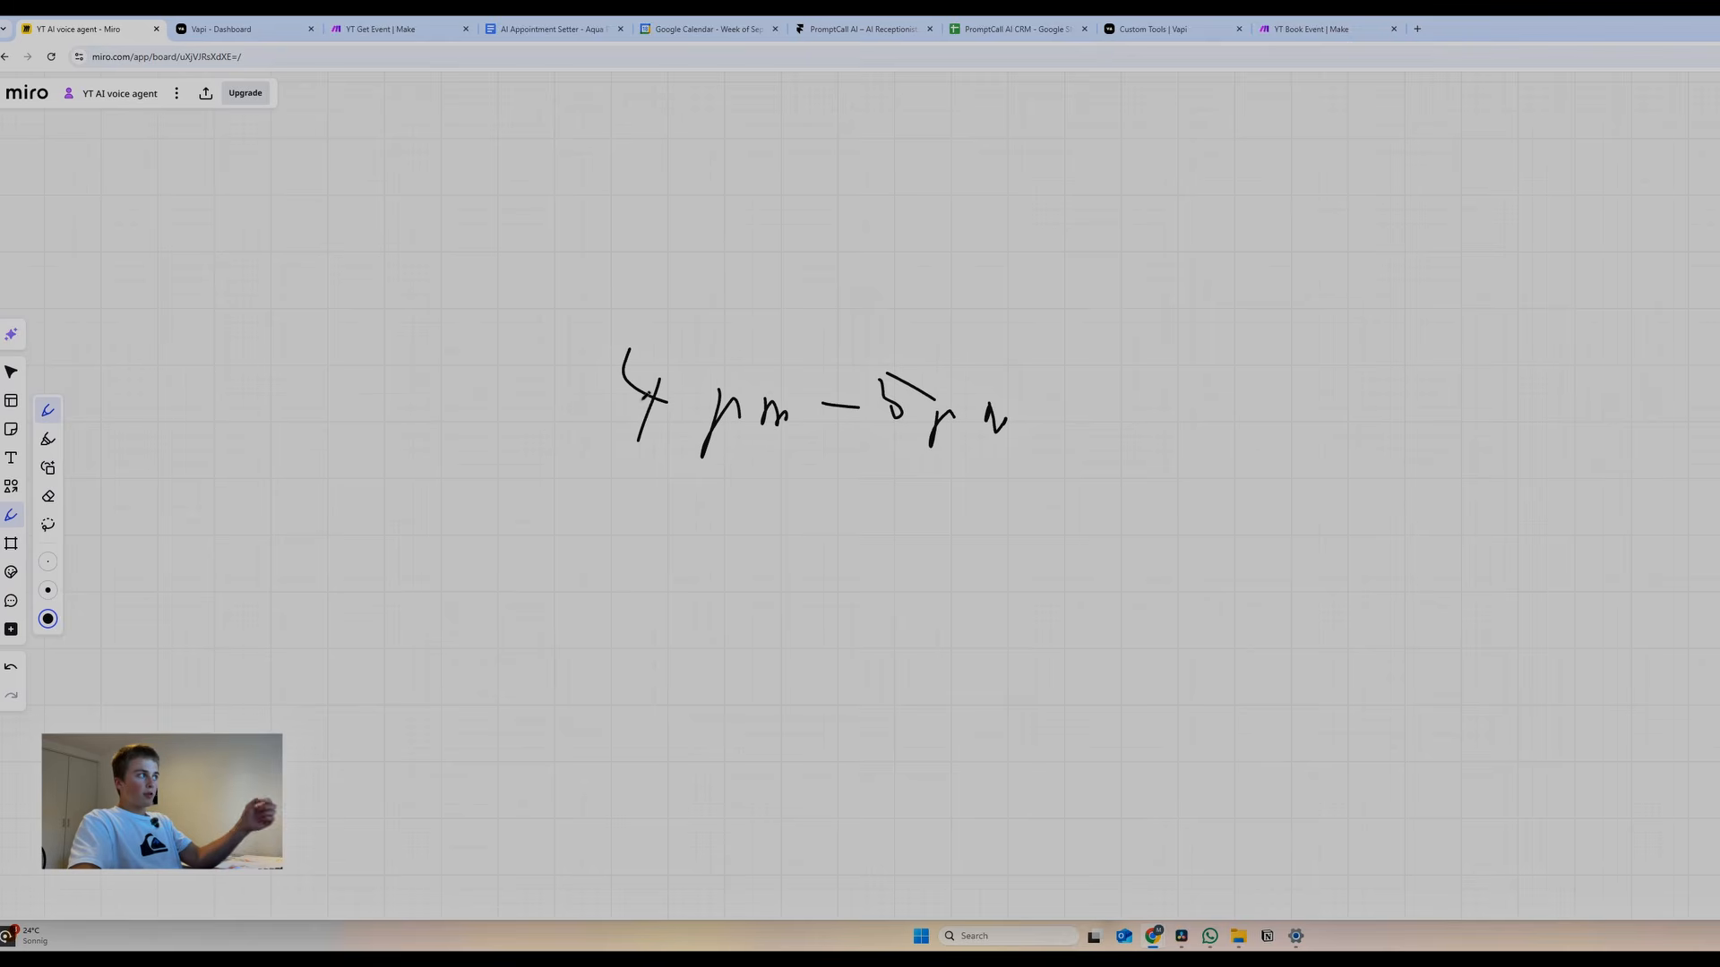
{"action": "left_click_drag", "start_coordinate": [732, 343], "coordinate": [688, 361]}
{"action": "key", "text": "ctrl+z"}
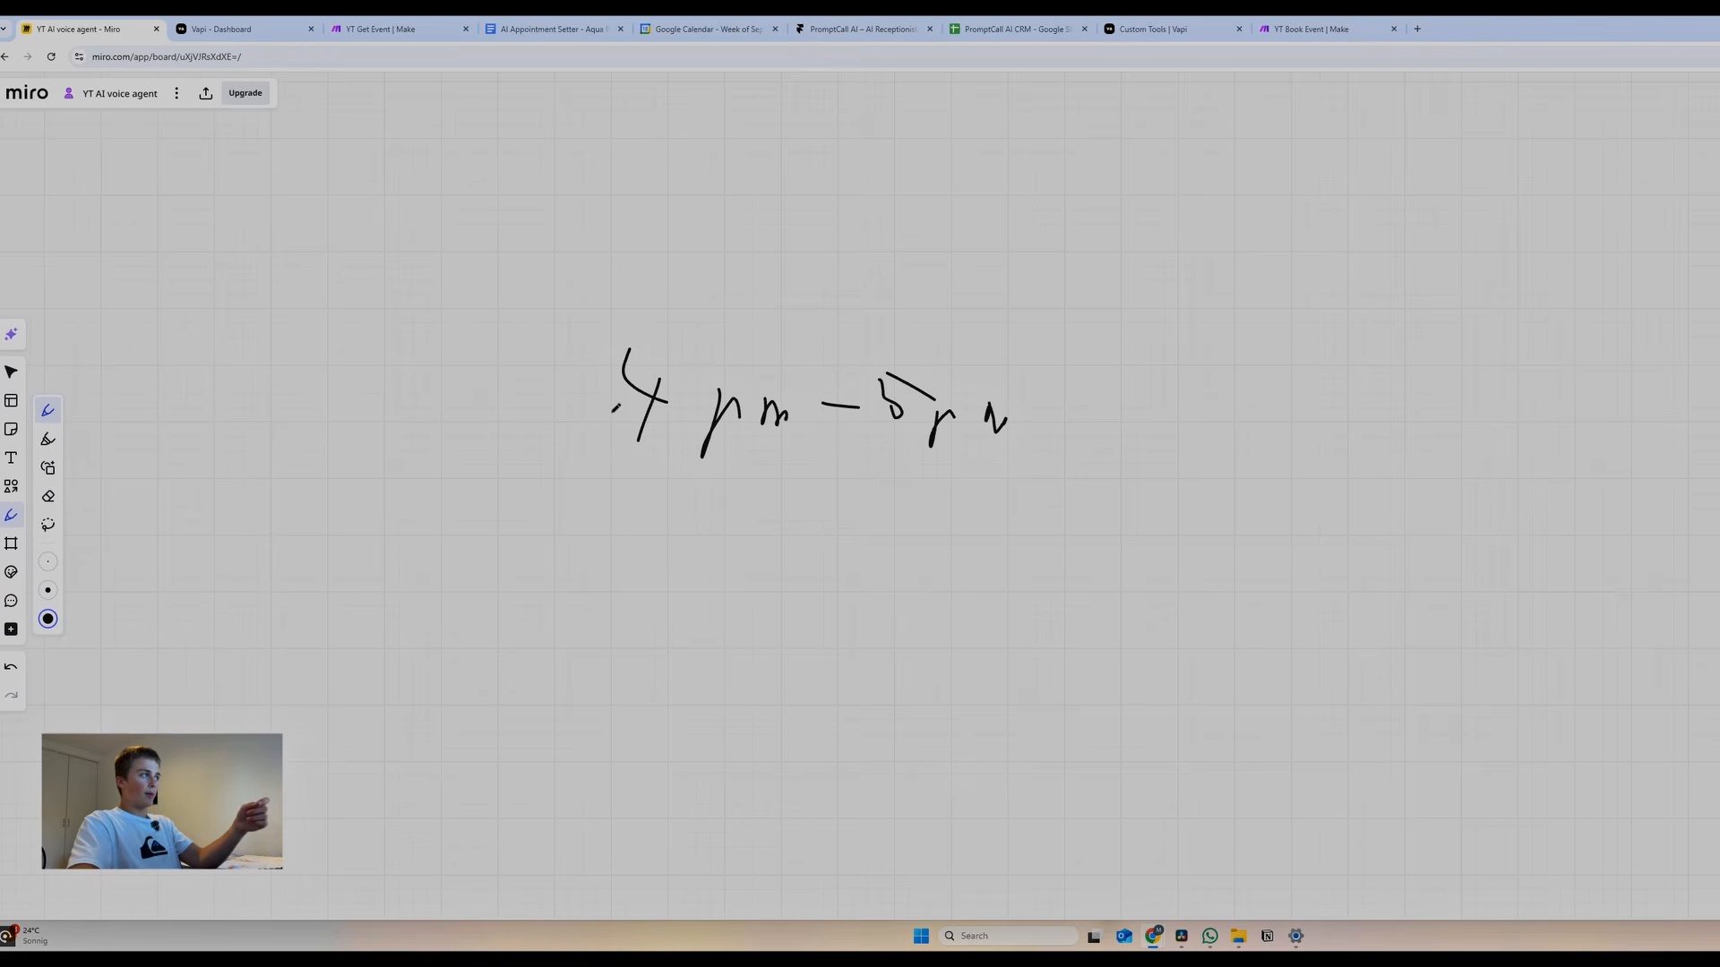
Write '-30m' and the resulting '3:30pm' below the time range
{"action": "left_click_drag", "start_coordinate": [544, 526], "coordinate": [575, 527]}
{"action": "left_click_drag", "start_coordinate": [604, 500], "coordinate": [633, 562]}
{"action": "left_click_drag", "start_coordinate": [689, 492], "coordinate": [687, 494]}
{"action": "left_click_drag", "start_coordinate": [738, 569], "coordinate": [789, 553]}
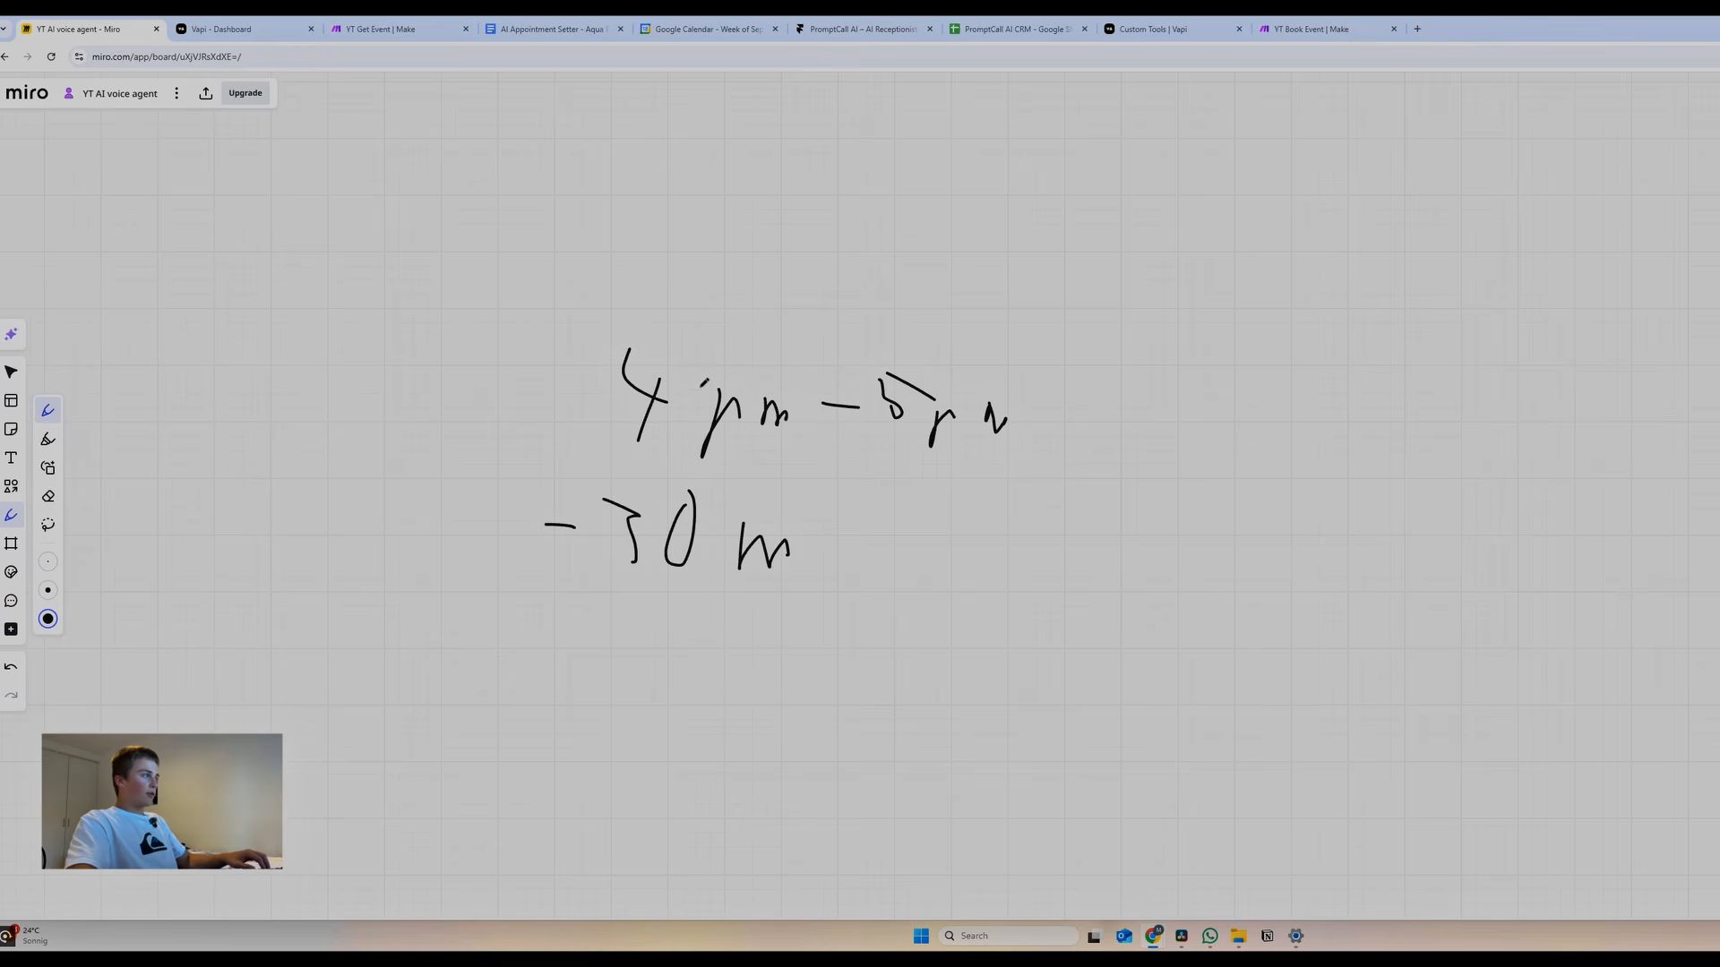
{"action": "mouse_move", "coordinate": [544, 624]}
{"action": "left_mouse_down"}
{"action": "mouse_move", "coordinate": [587, 640]}
{"action": "mouse_move", "coordinate": [570, 690]}
{"action": "left_mouse_up"}
{"action": "left_click_drag", "start_coordinate": [671, 646], "coordinate": [668, 685]}
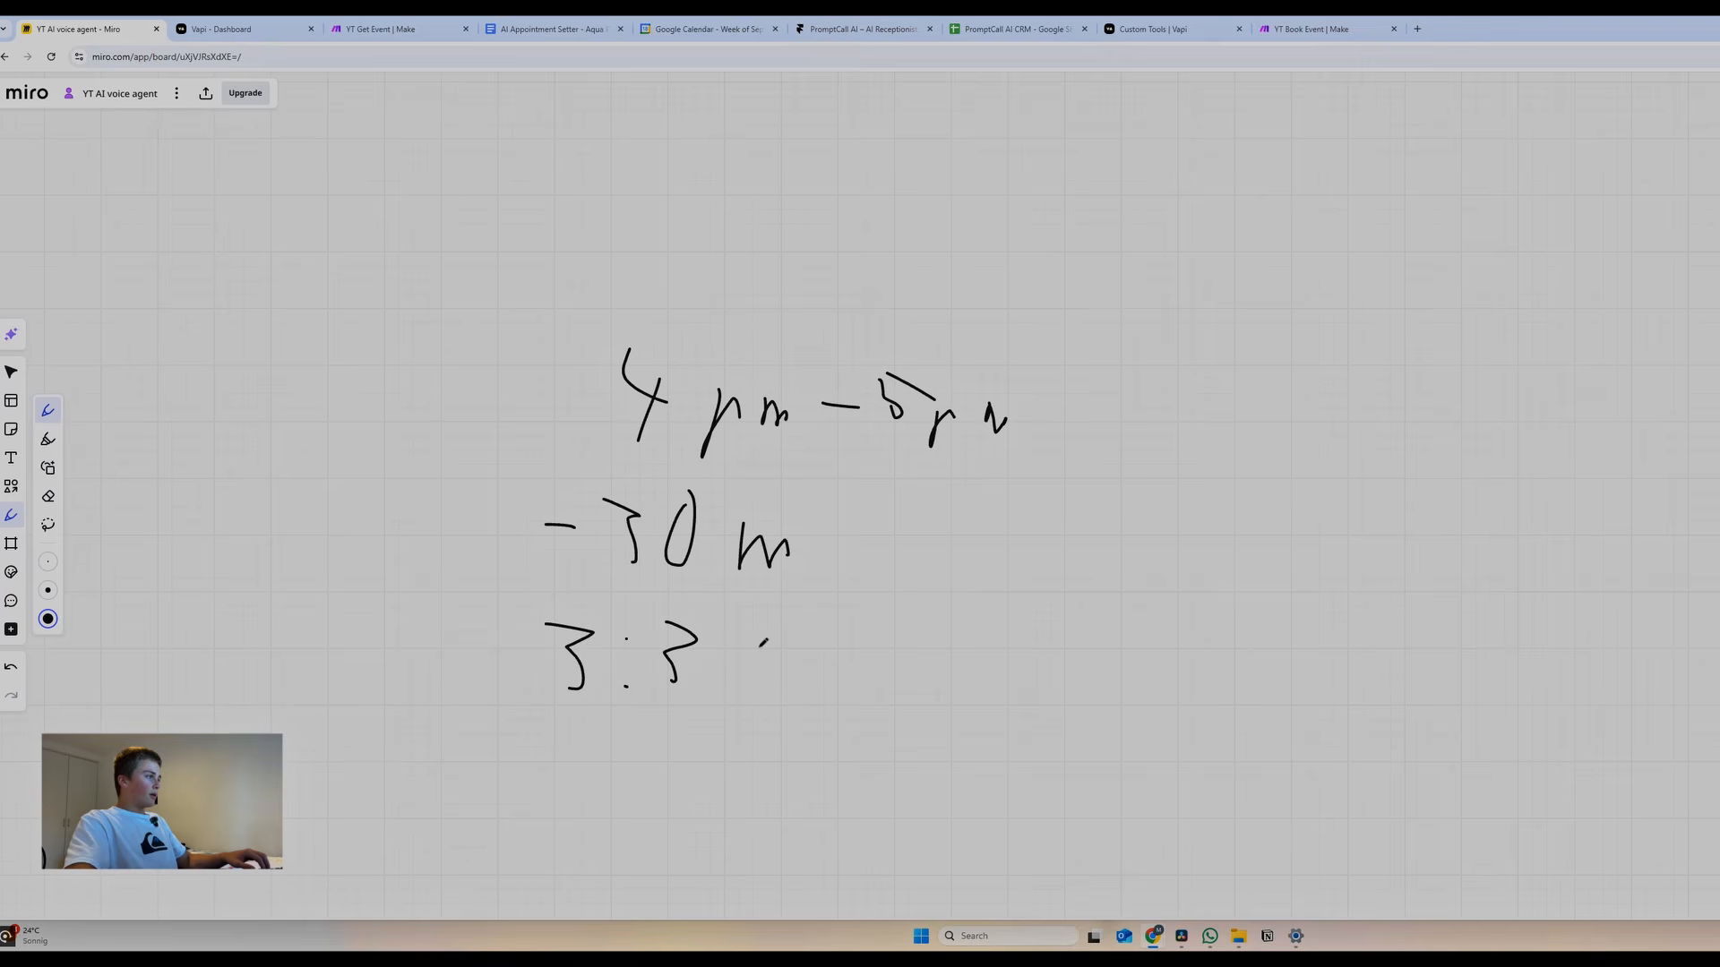
{"action": "left_click_drag", "start_coordinate": [752, 641], "coordinate": [757, 646]}
{"action": "mouse_move", "coordinate": [755, 707]}
{"action": "left_mouse_down"}
{"action": "mouse_move", "coordinate": [840, 676]}
{"action": "mouse_move", "coordinate": [867, 704]}
{"action": "left_mouse_up"}
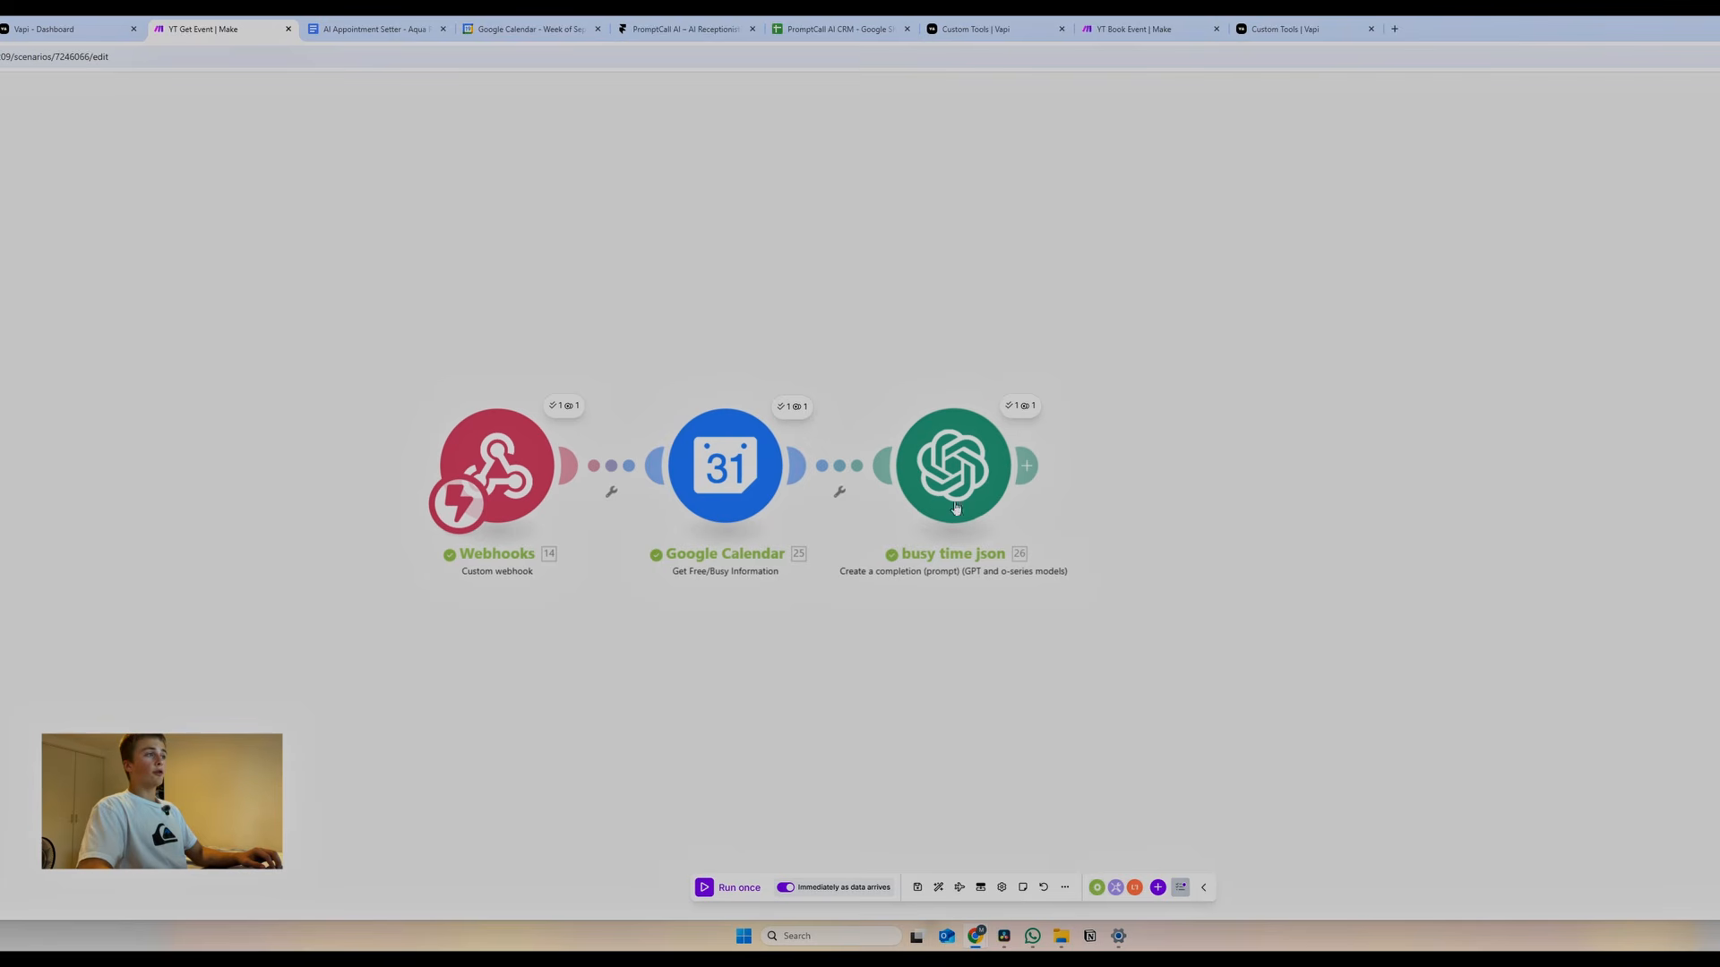
Add an OpenAI chat completion module using gpt-4.1 after busy time json
{"action": "left_click", "coordinate": [1027, 465]}
{"action": "left_click", "coordinate": [1361, 424]}
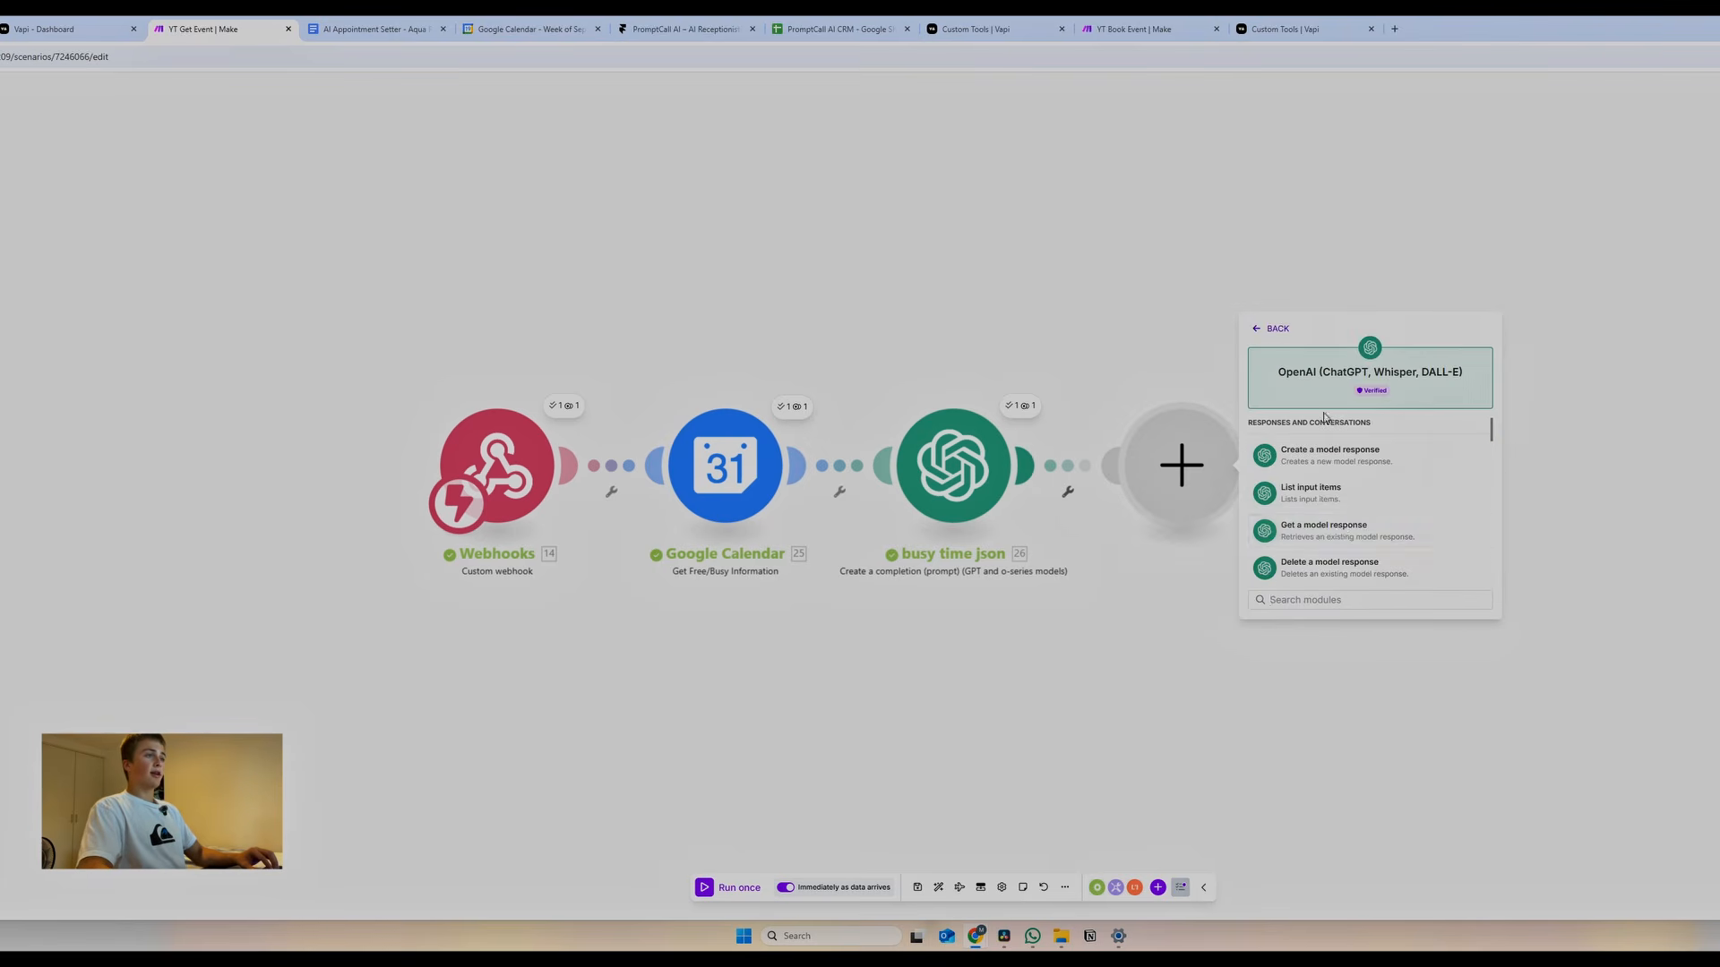
{"action": "scroll", "coordinate": [1316, 502], "scroll_direction": "down", "scroll_amount": 2}
{"action": "left_click", "coordinate": [1316, 504]}
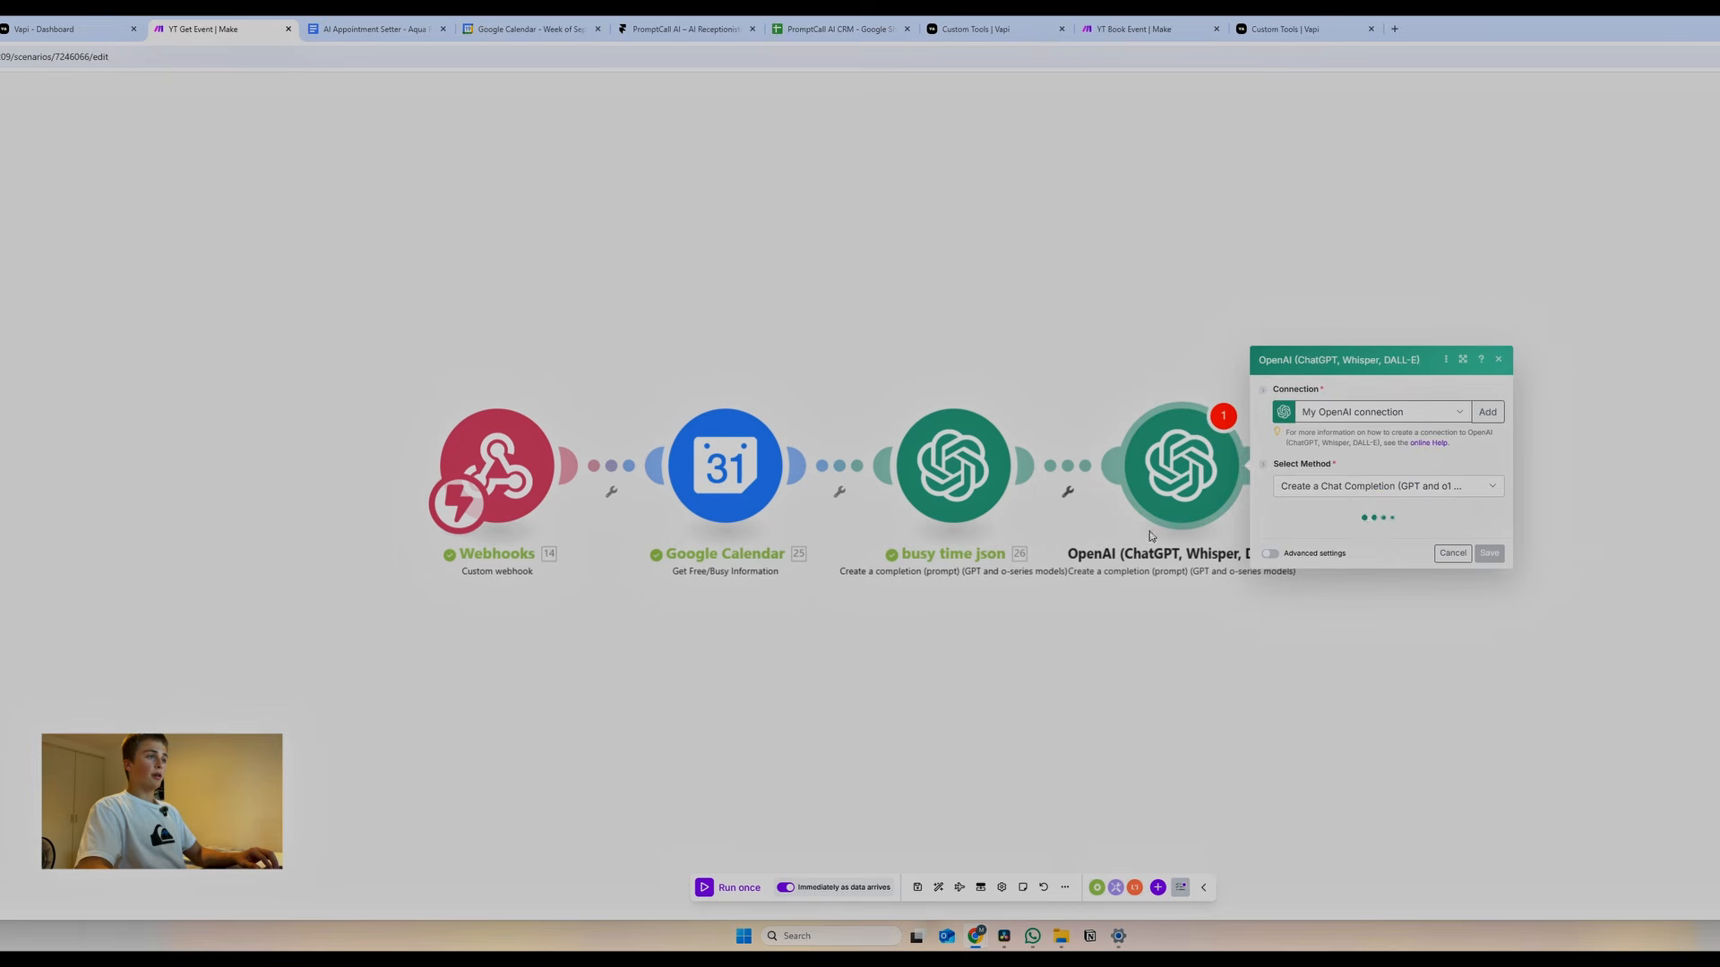
{"action": "left_click", "coordinate": [1308, 453]}
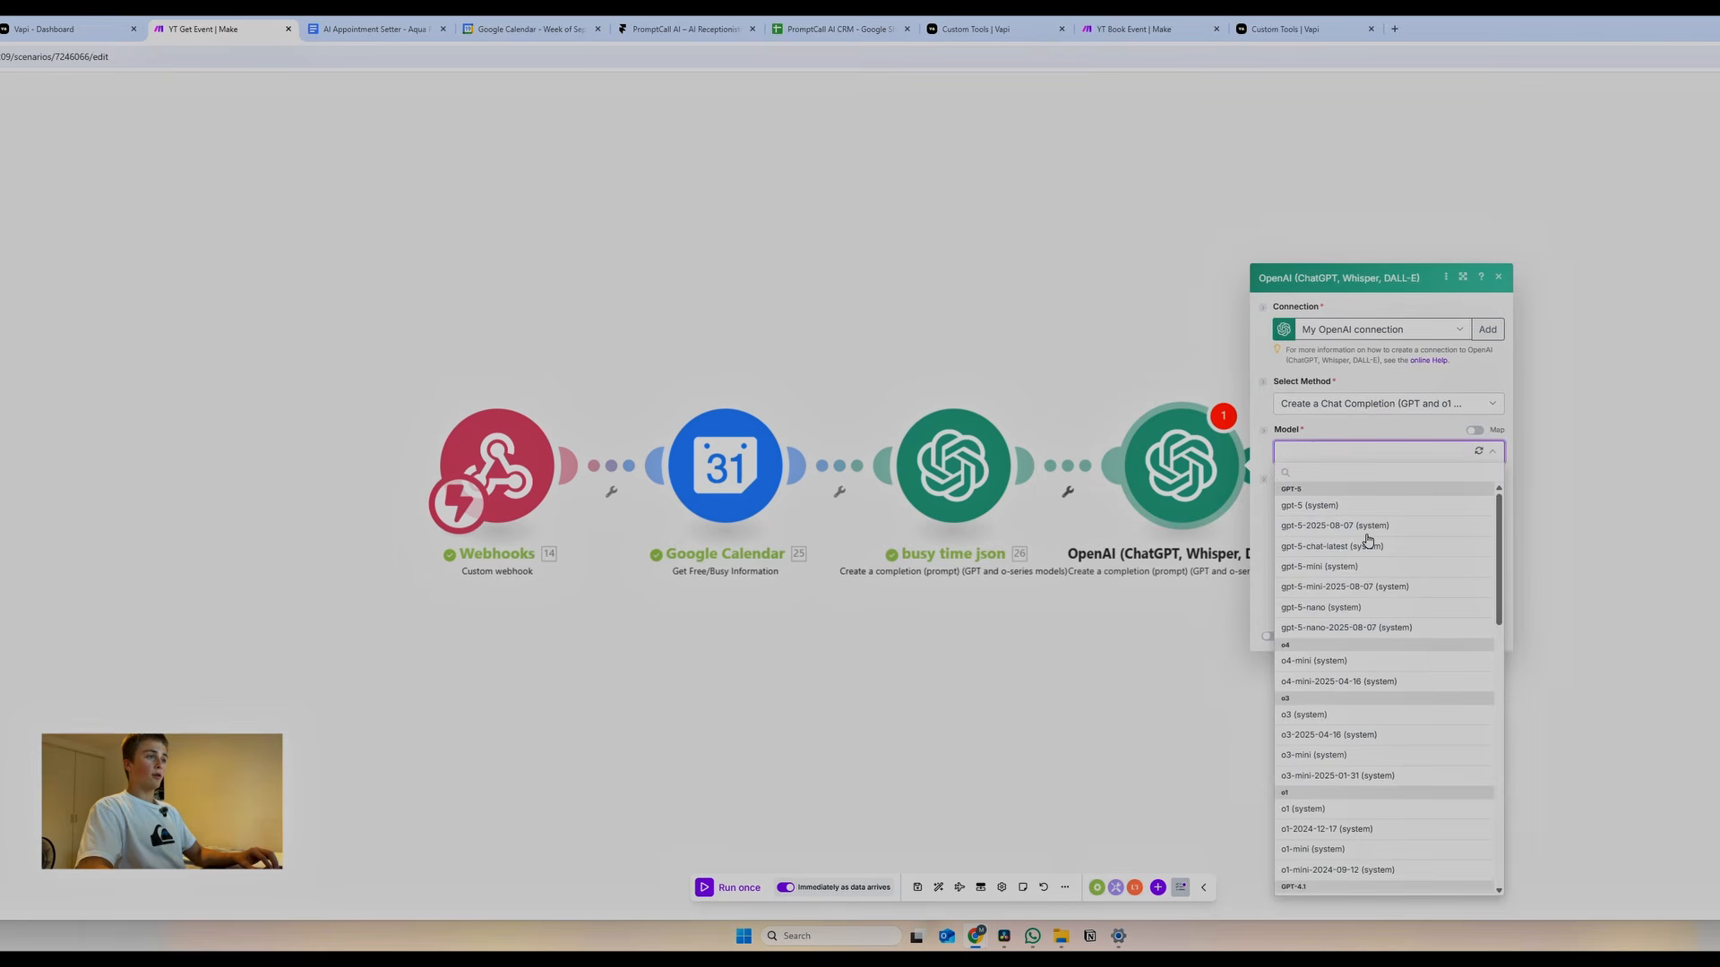
{"action": "scroll", "coordinate": [1377, 697], "scroll_direction": "down", "scroll_amount": 2}
{"action": "left_click", "coordinate": [1322, 709]}
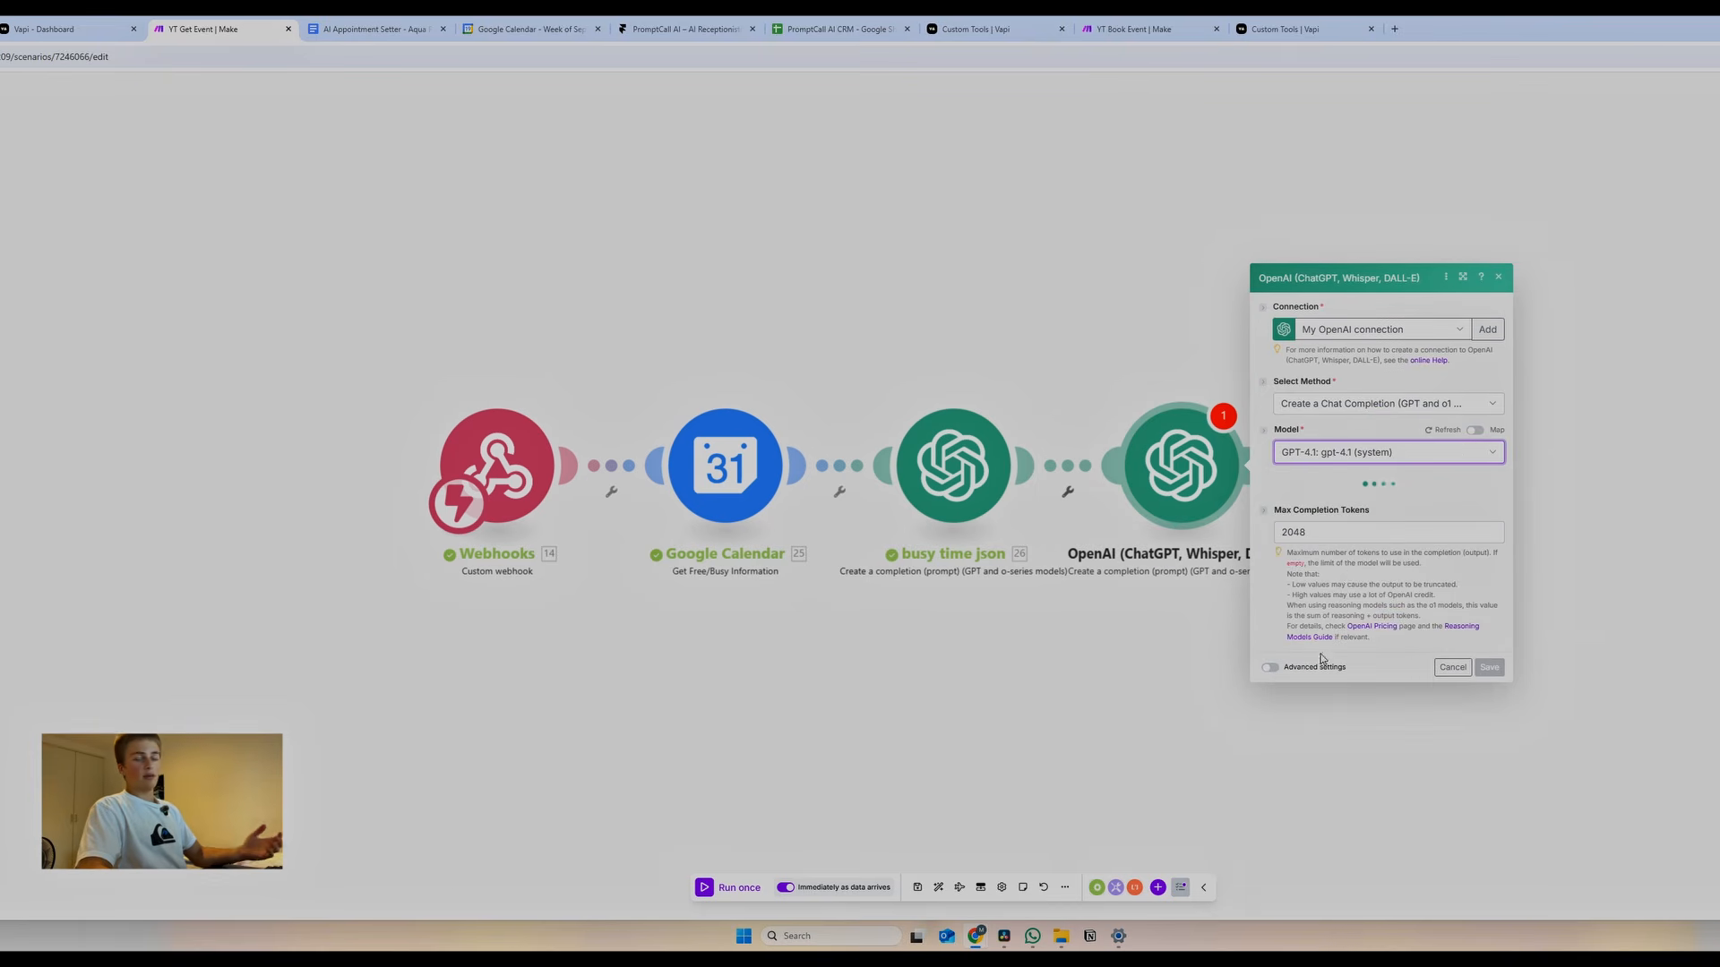
Add three messages: two developer/system messages and one user message
{"action": "left_click", "coordinate": [1301, 469]}
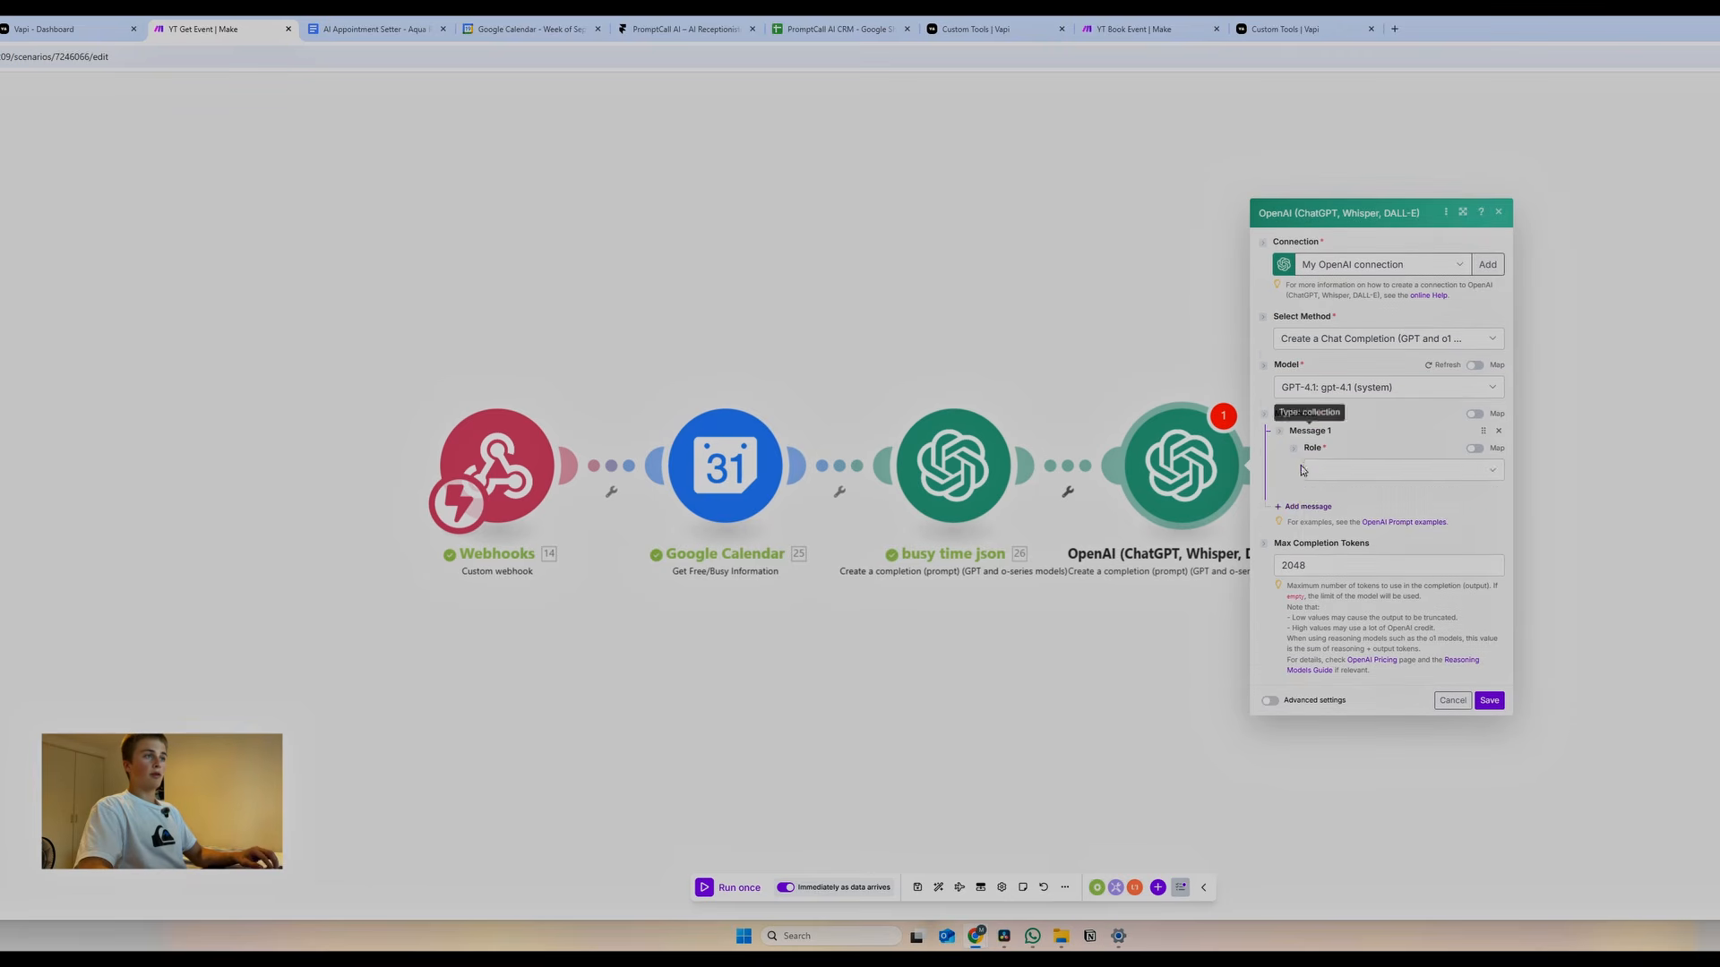
{"action": "left_click", "coordinate": [1343, 467]}
{"action": "left_click", "coordinate": [1350, 537]}
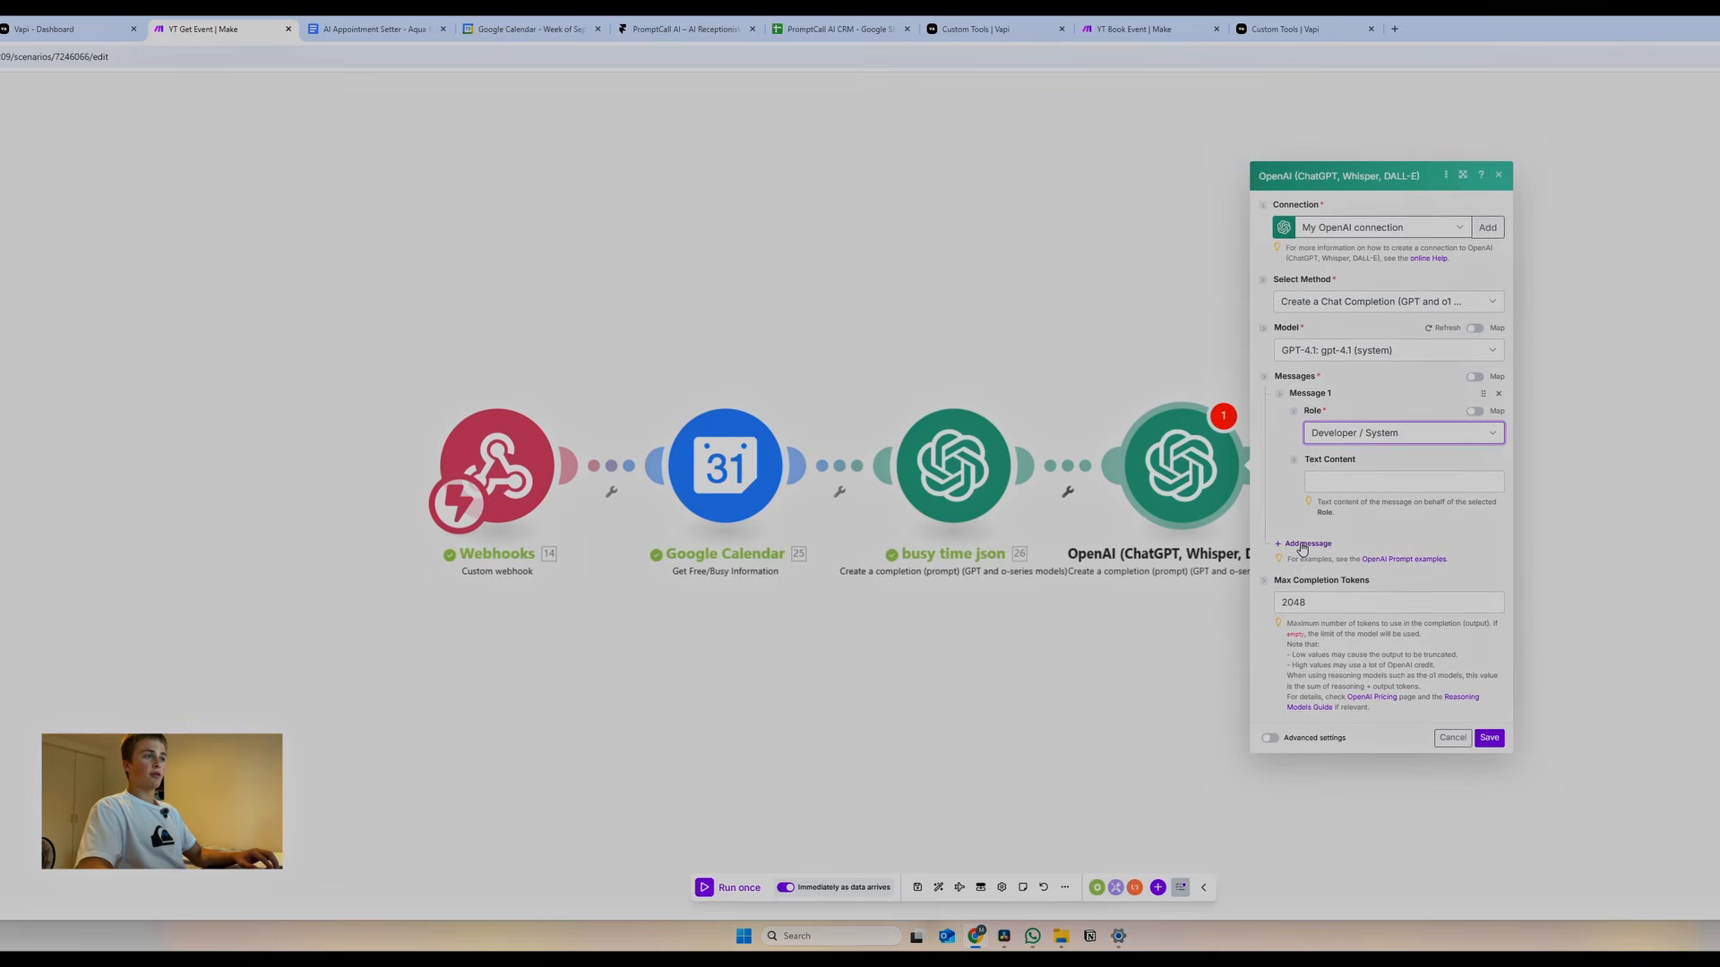
{"action": "left_click", "coordinate": [1304, 543]}
{"action": "left_click", "coordinate": [1344, 547]}
{"action": "left_click", "coordinate": [1355, 607]}
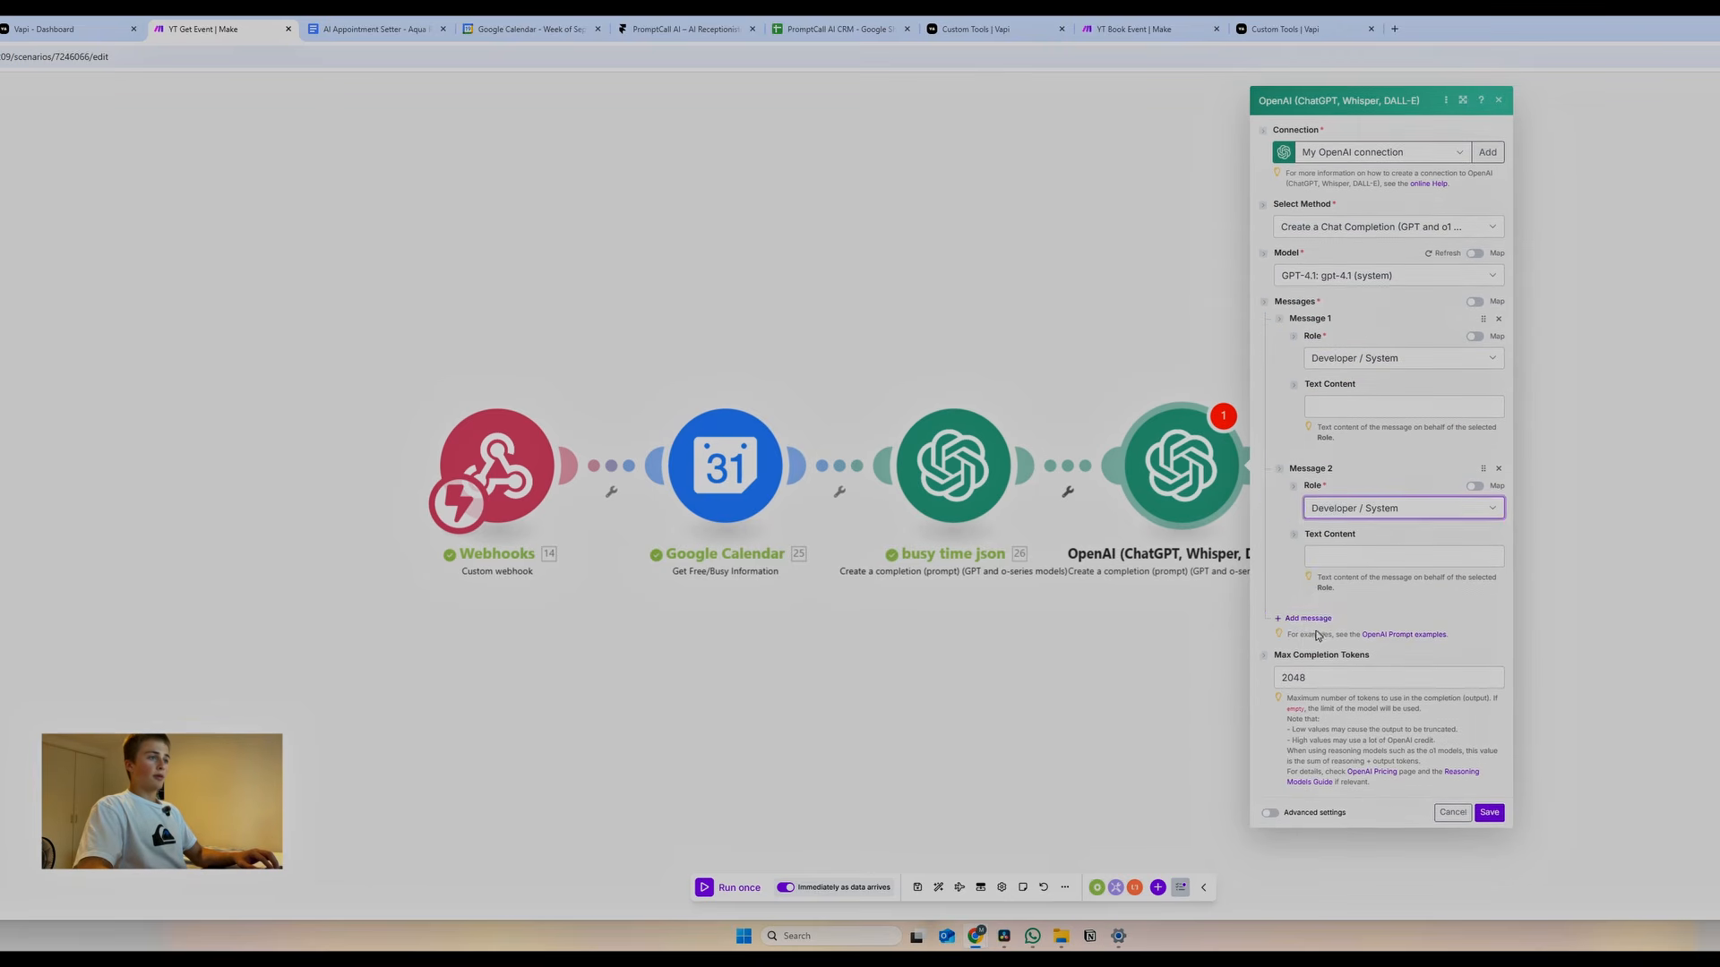
{"action": "left_click", "coordinate": [1294, 612]}
{"action": "left_click", "coordinate": [1343, 648]}
{"action": "left_click", "coordinate": [1352, 672]}
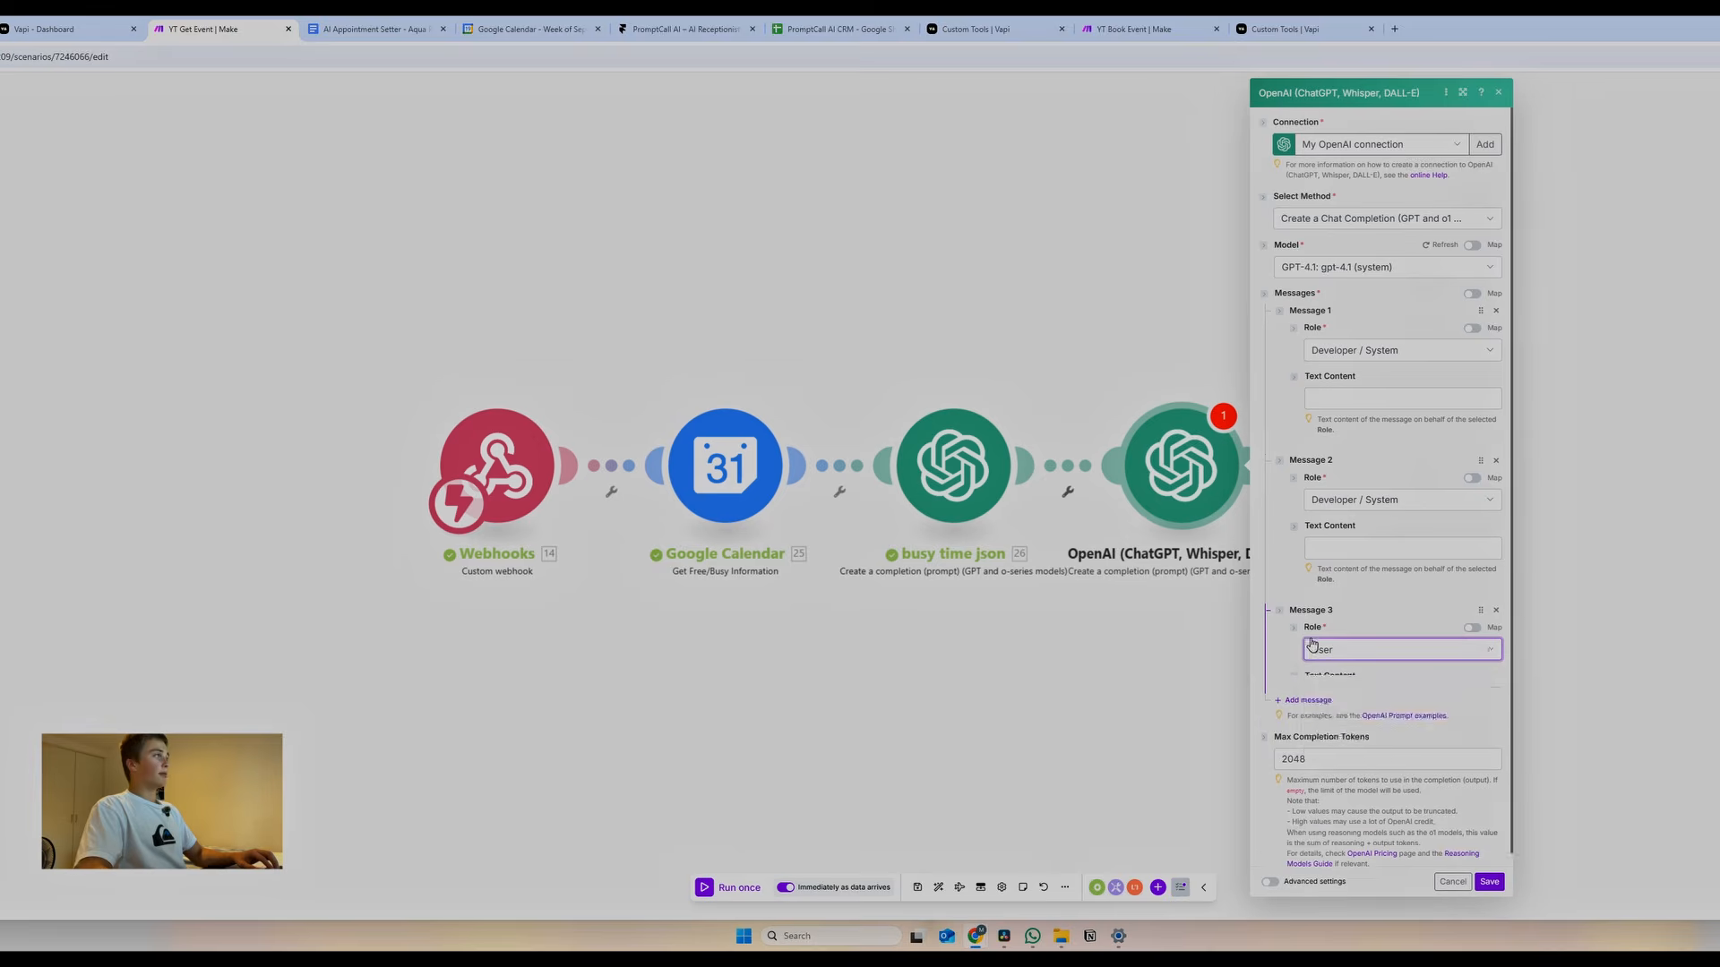
Fill Message 1 with the free-times assistant prompt copied from the prompt document
{"action": "key", "text": "ctrl+Tab"}
{"action": "scroll", "coordinate": [1120, 560], "scroll_direction": "down", "scroll_amount": 1}
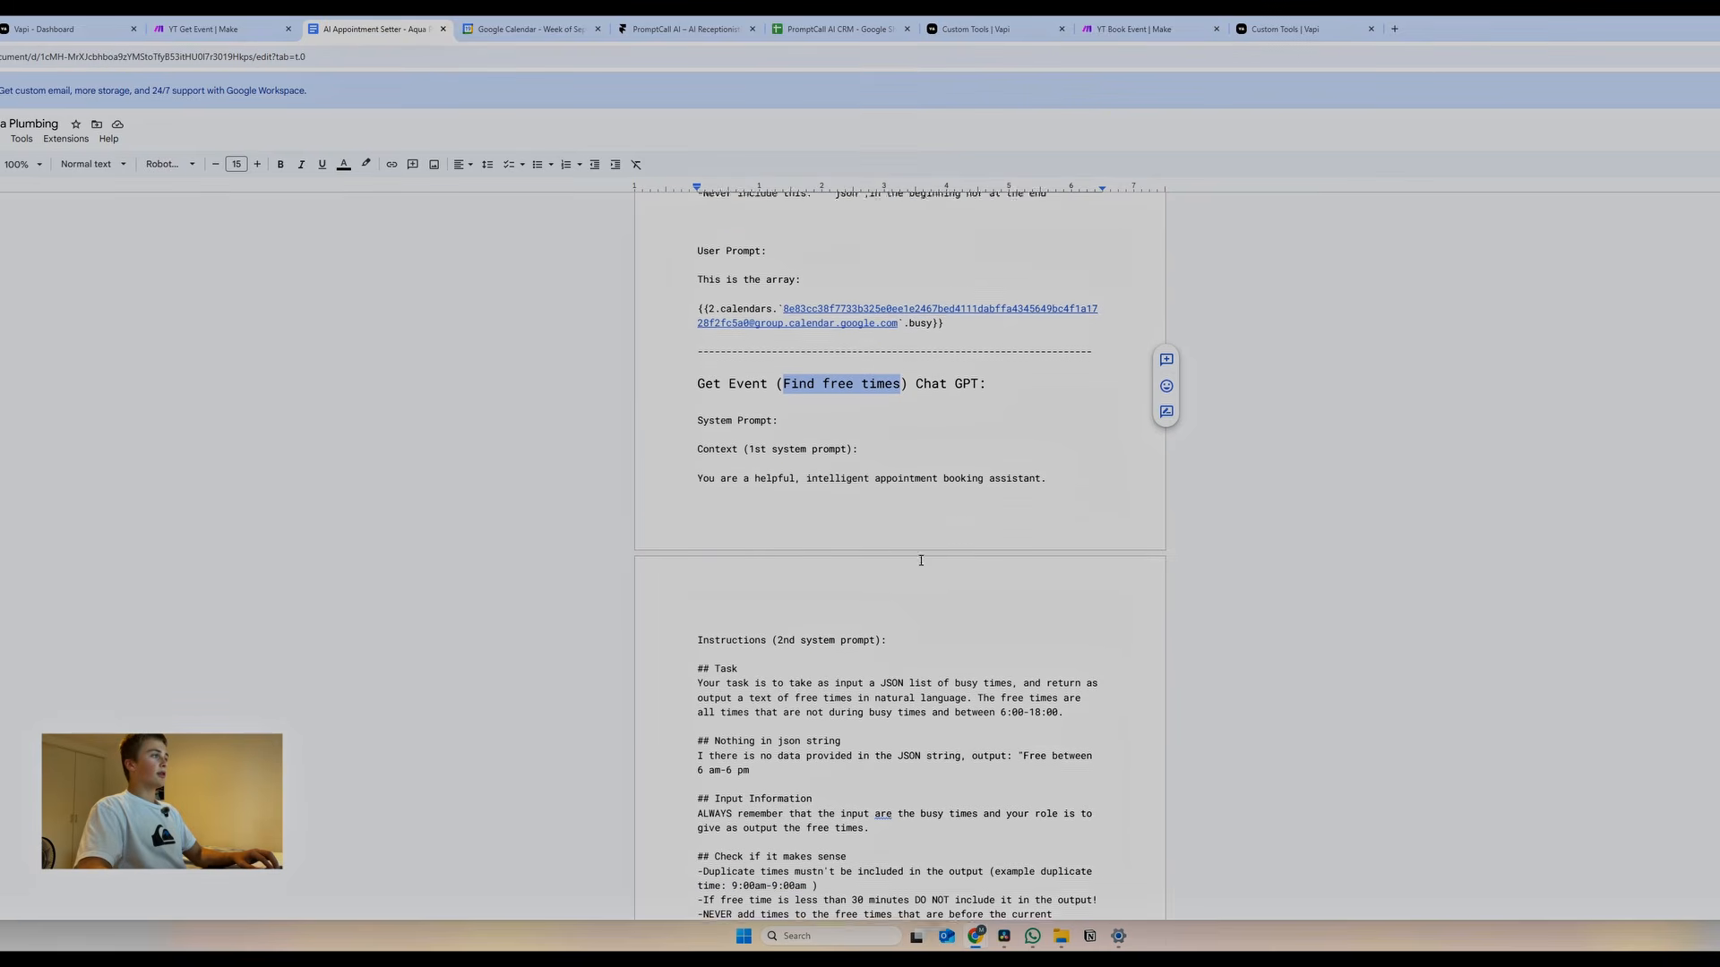
{"action": "left_click_drag", "start_coordinate": [695, 446], "coordinate": [1062, 452]}
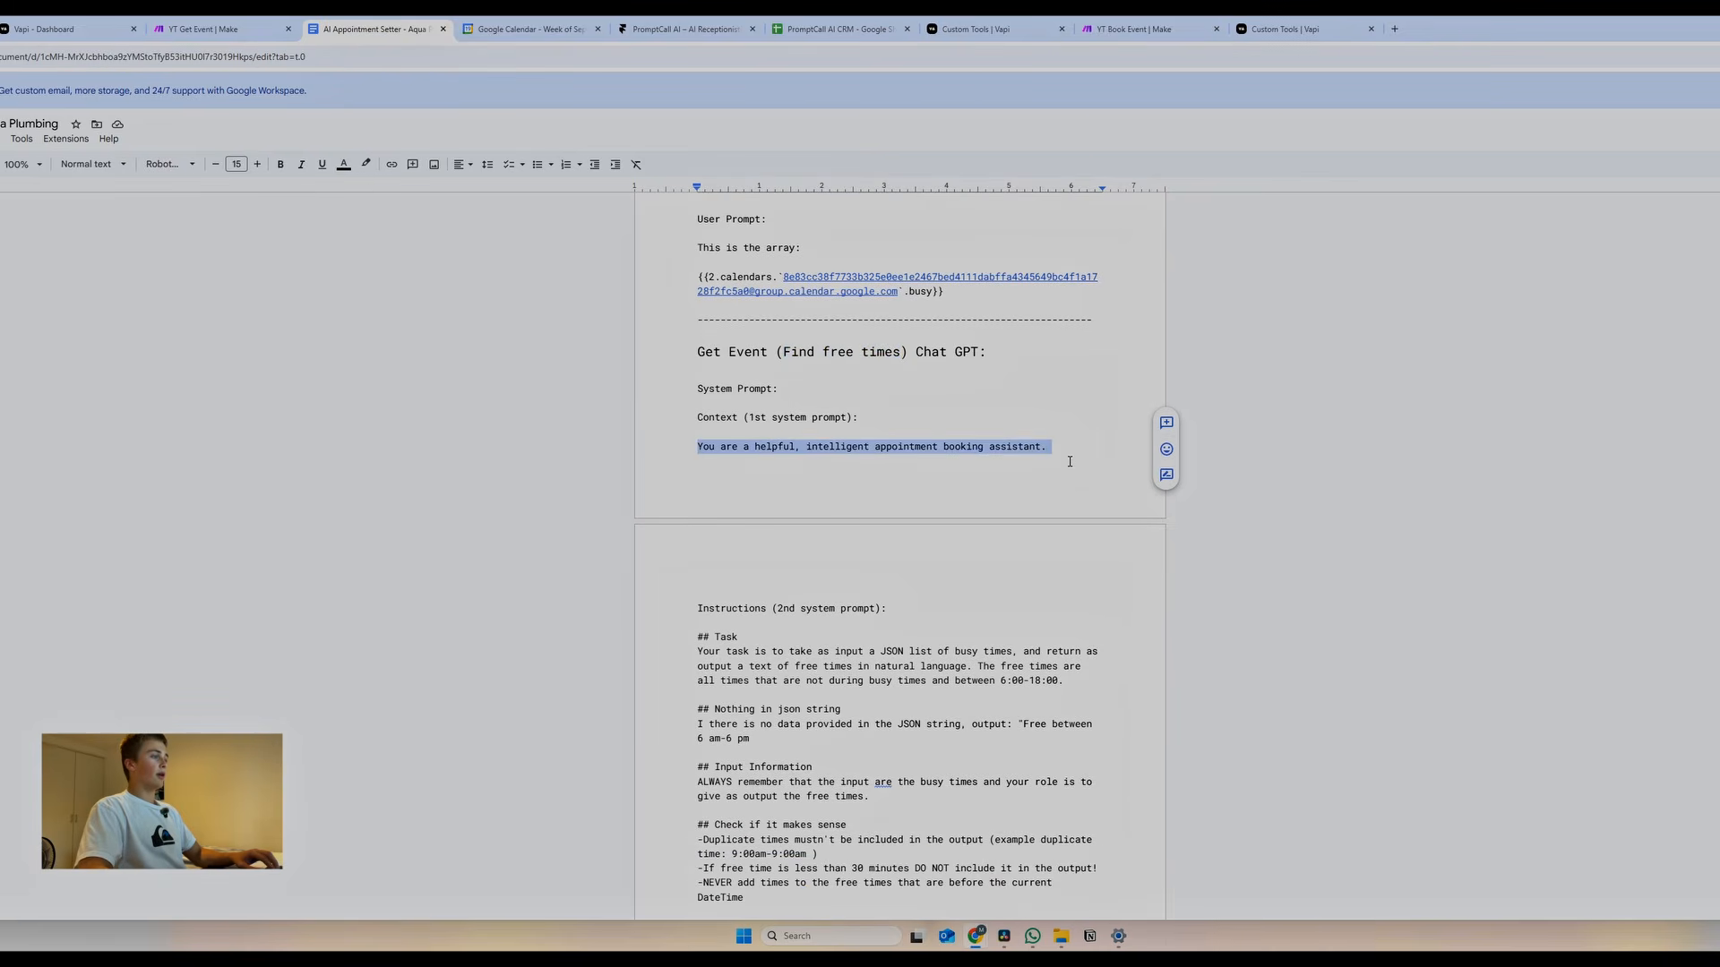
{"action": "key", "text": "ctrl+shift+Tab"}
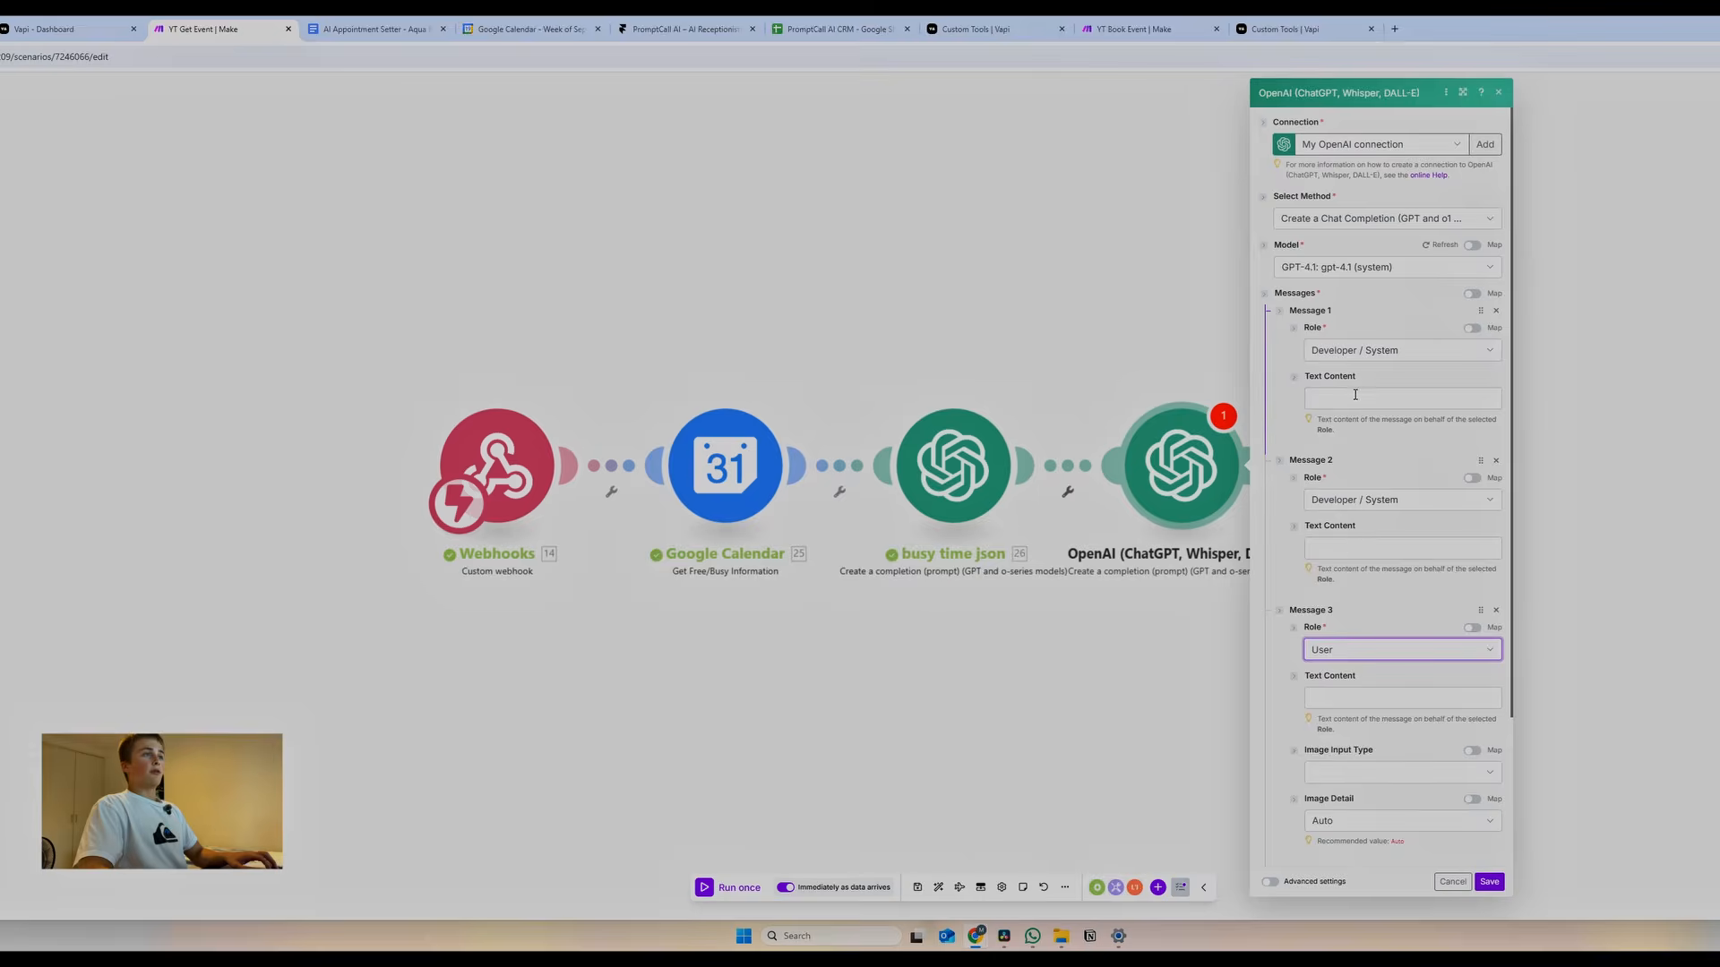
{"action": "left_click", "coordinate": [1402, 398]}
{"action": "key", "text": "ctrl+v"}
{"action": "left_click", "coordinate": [372, 30]}
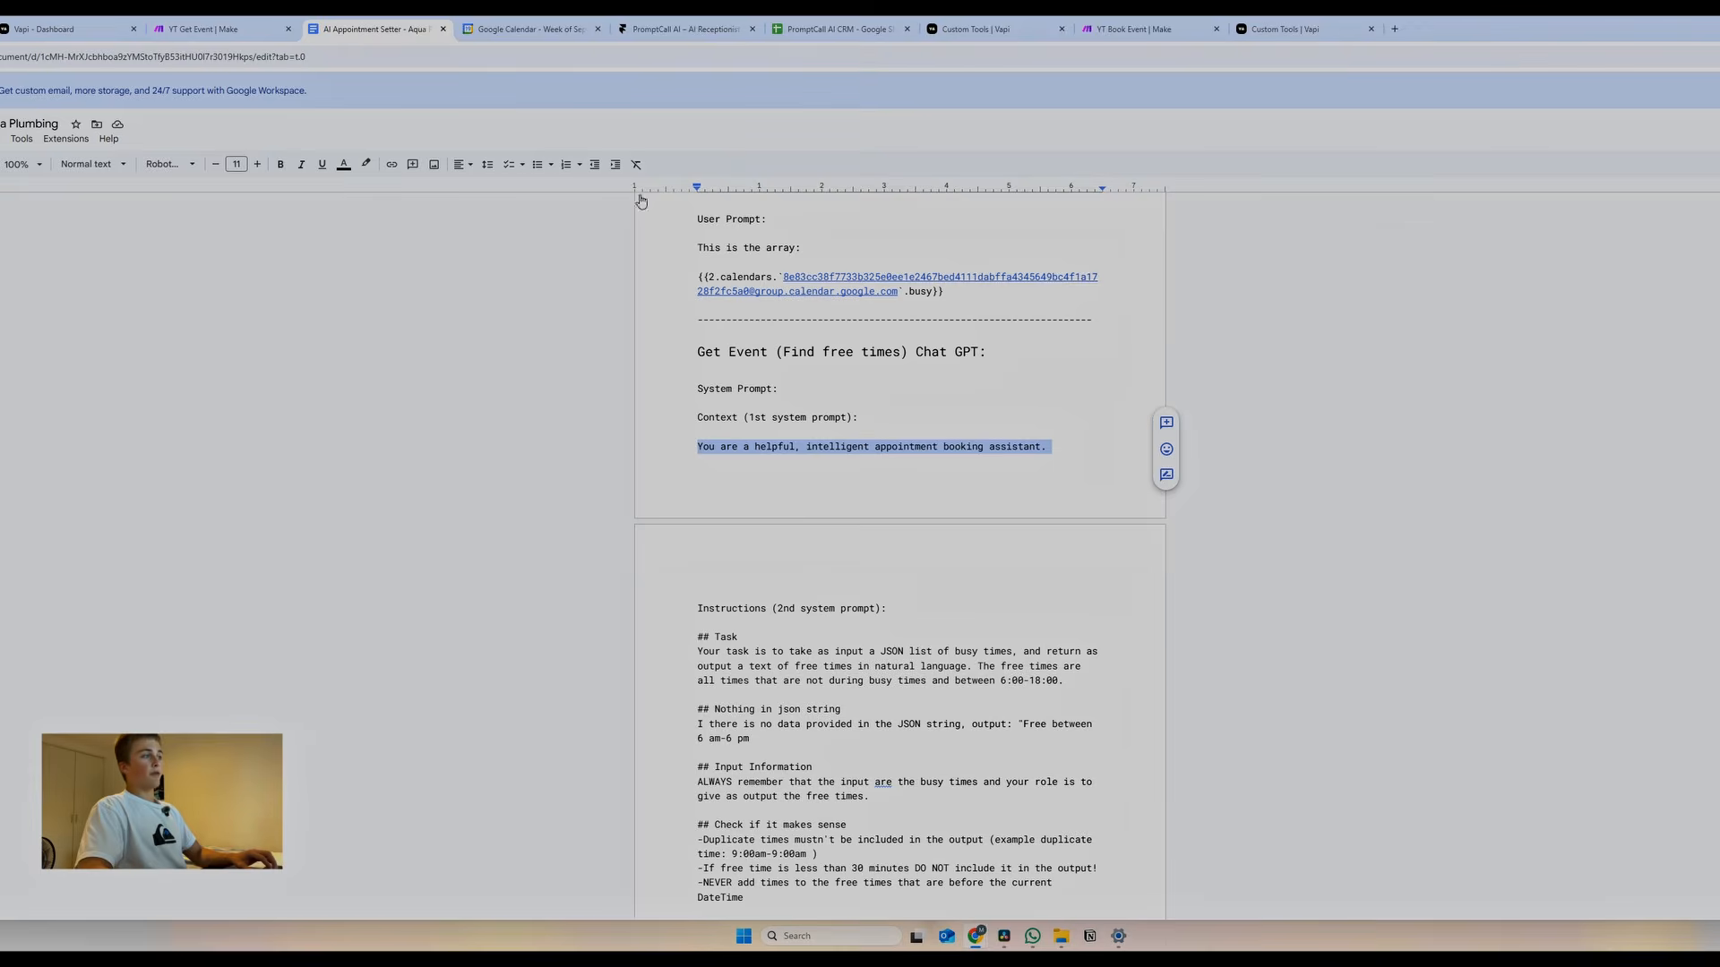
{"action": "key", "text": "ctrl+shift+Tab"}
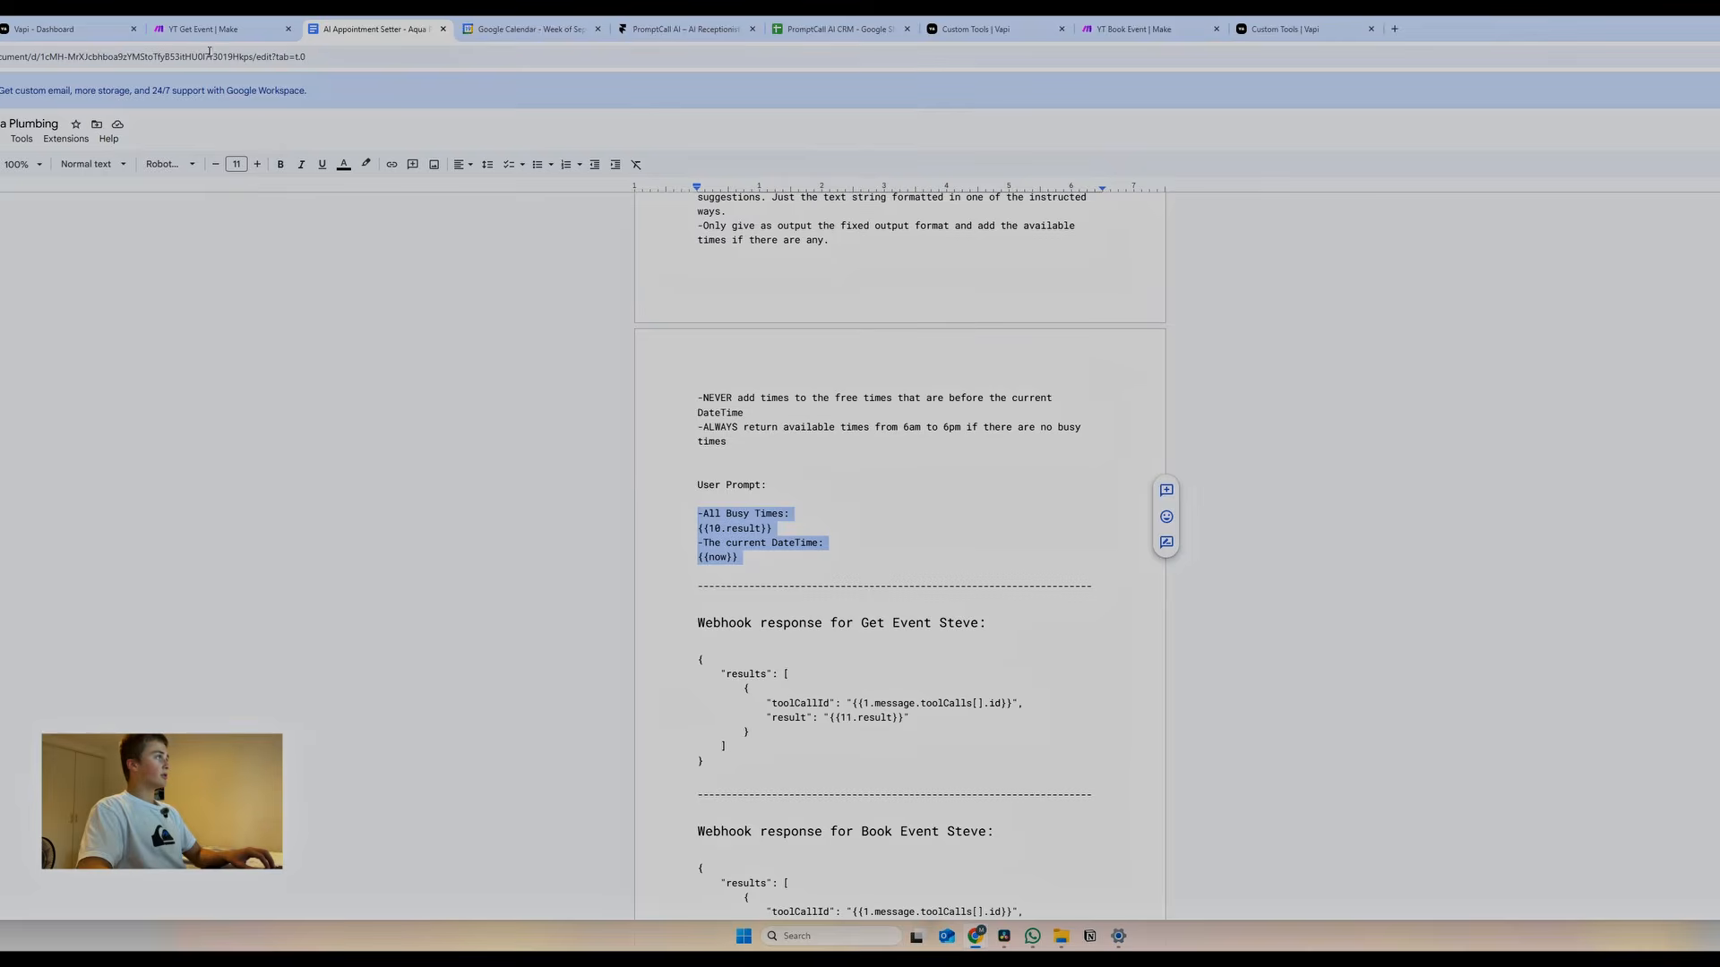
{"action": "key", "text": "ctrl+shift+Tab"}
{"action": "scroll", "coordinate": [1341, 778], "scroll_direction": "down", "scroll_amount": 5}
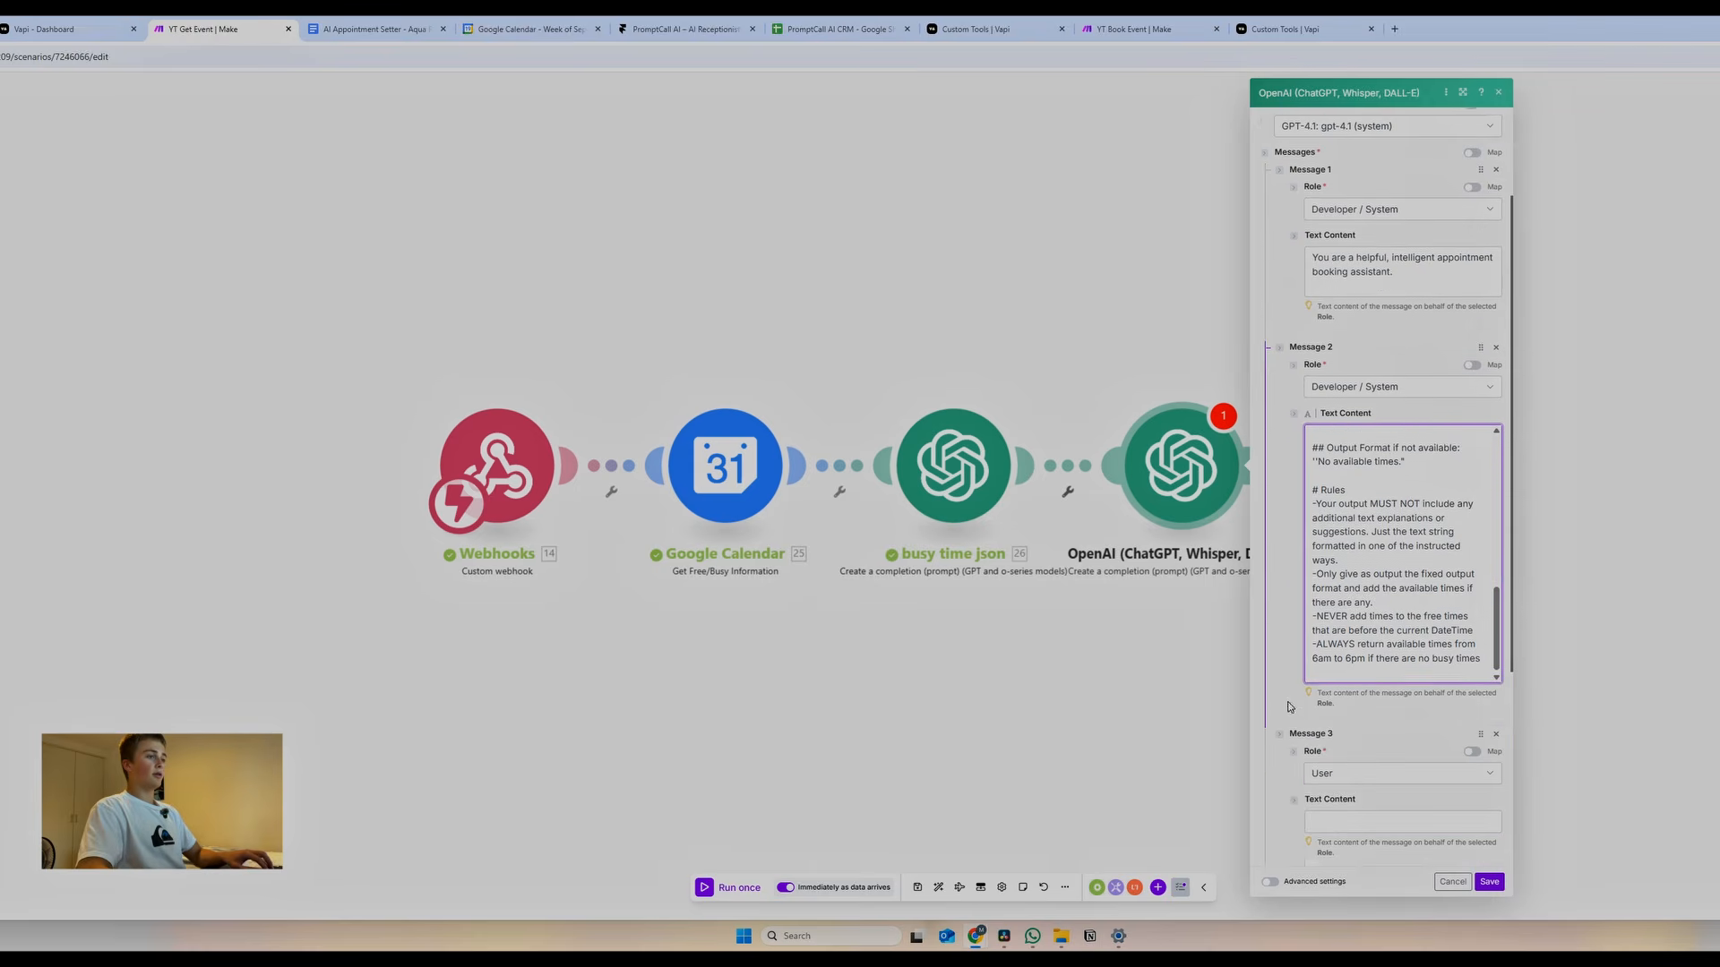
Paste the All Busy Times and current DateTime user prompt into Message 3, with DateTime on its own line
{"action": "left_click", "coordinate": [1340, 786]}
{"action": "type", "text": "-All Busy Times: 10.result -The current DateTime: now"}
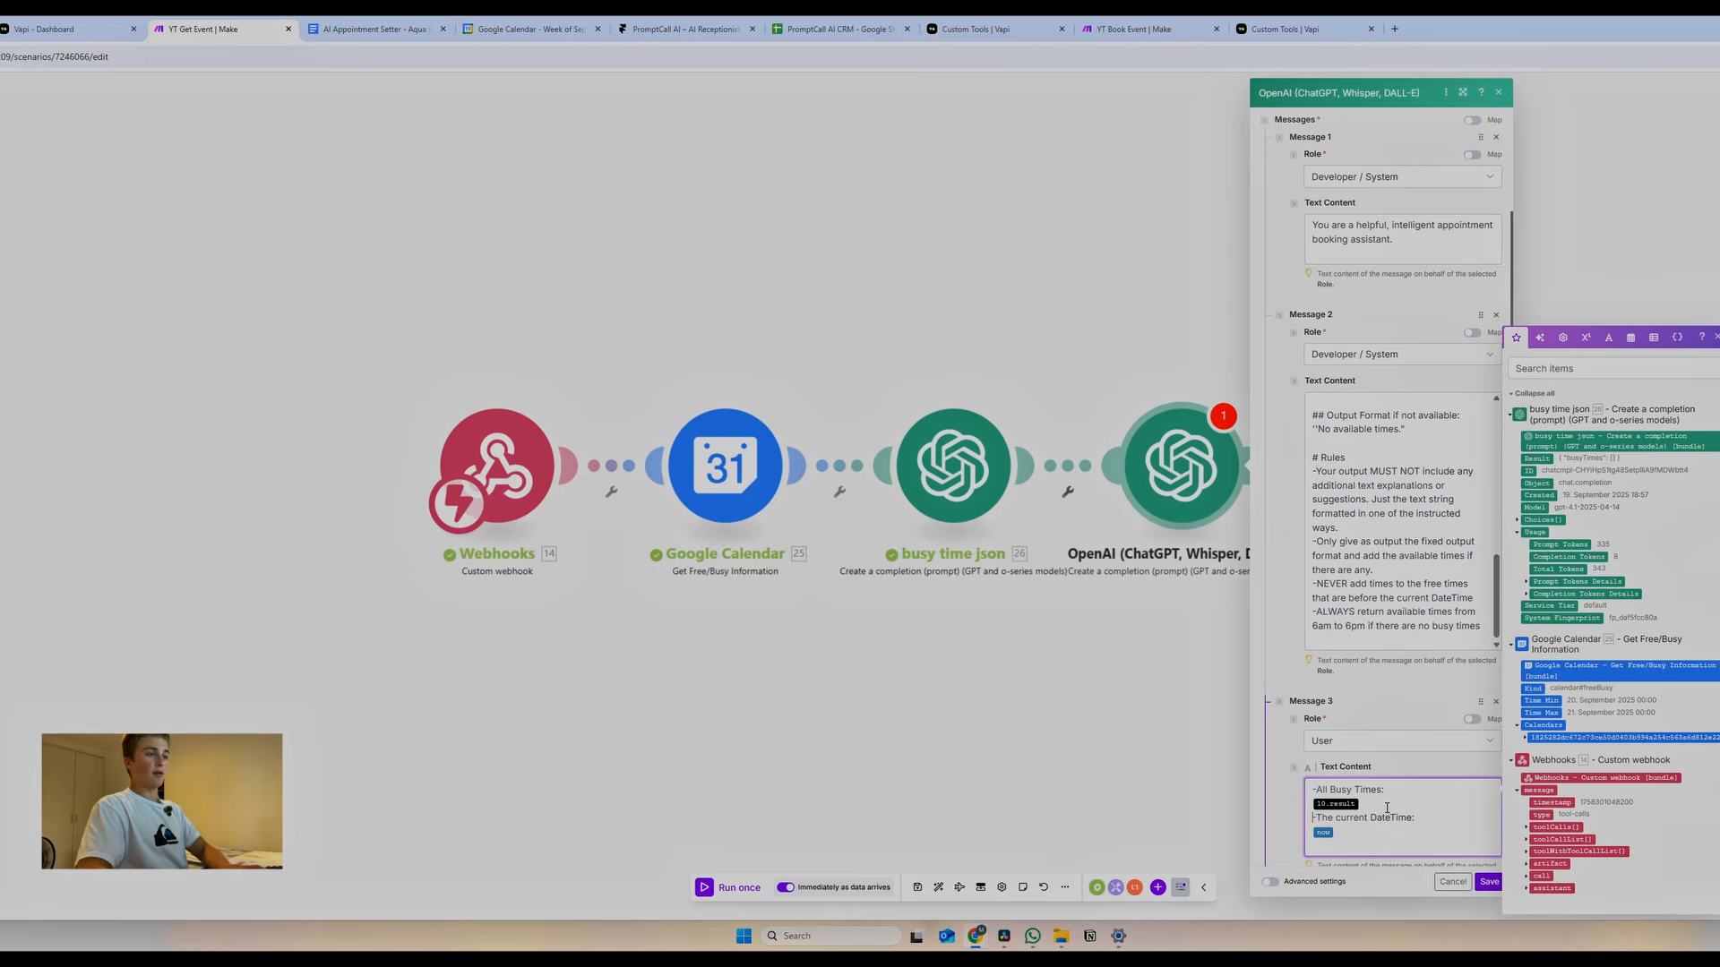
{"action": "key", "text": "BackSpace"}
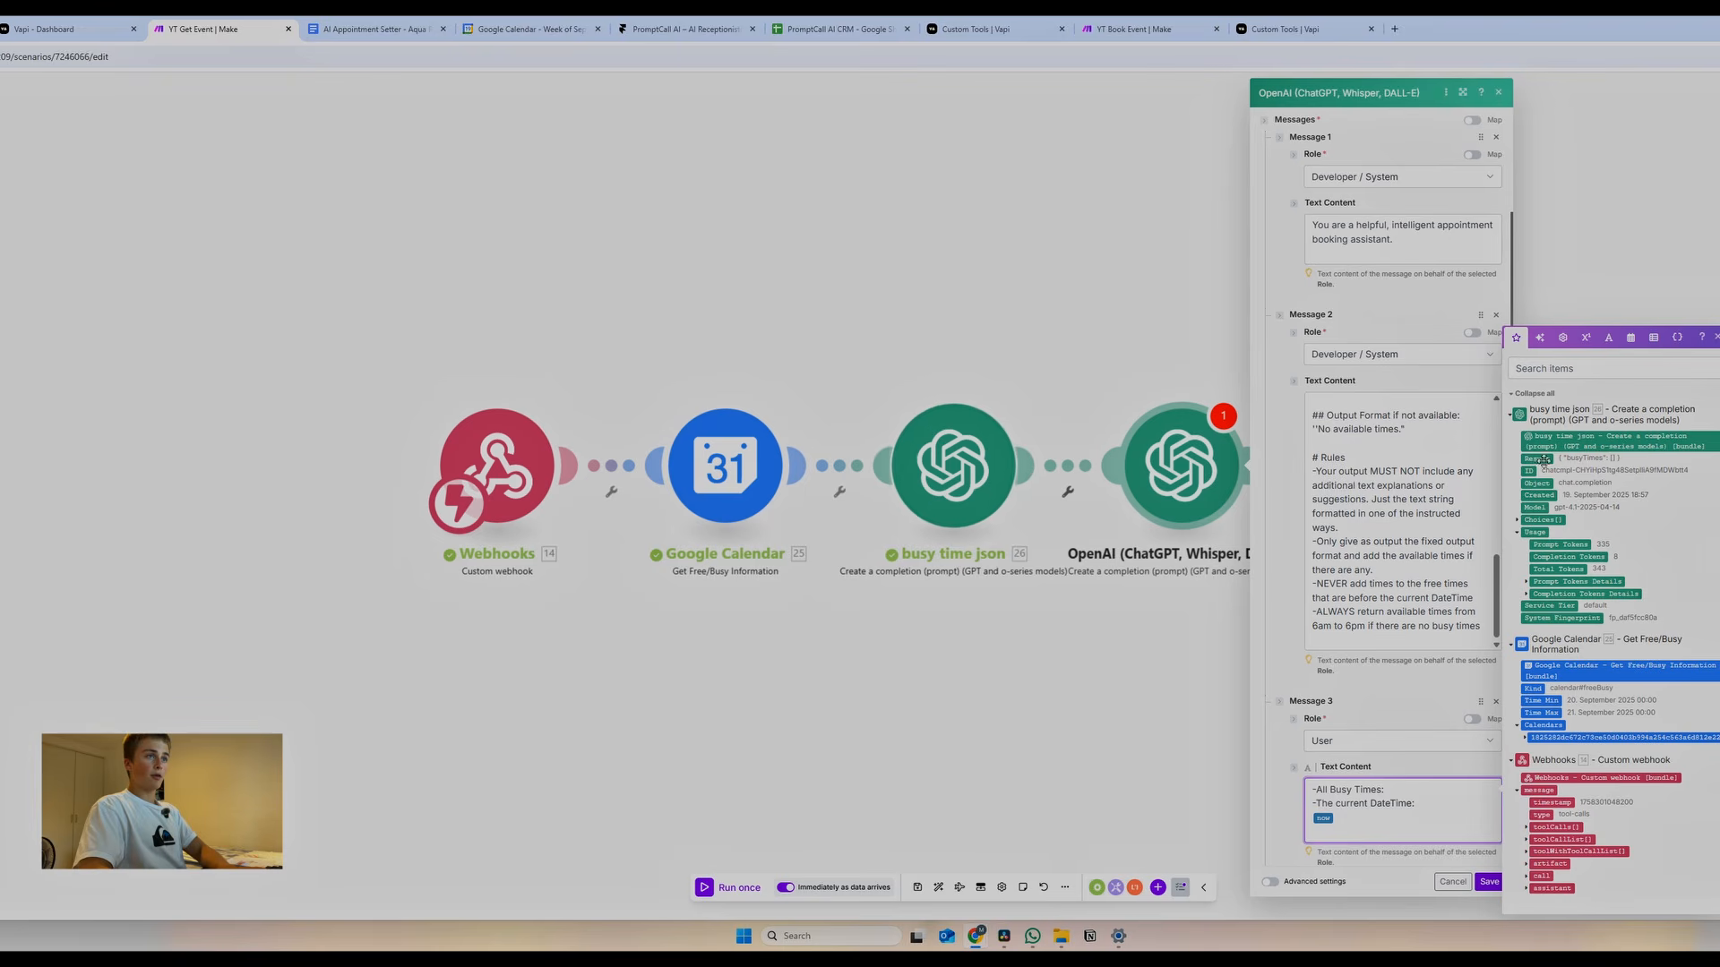
{"action": "key", "text": "Return"}
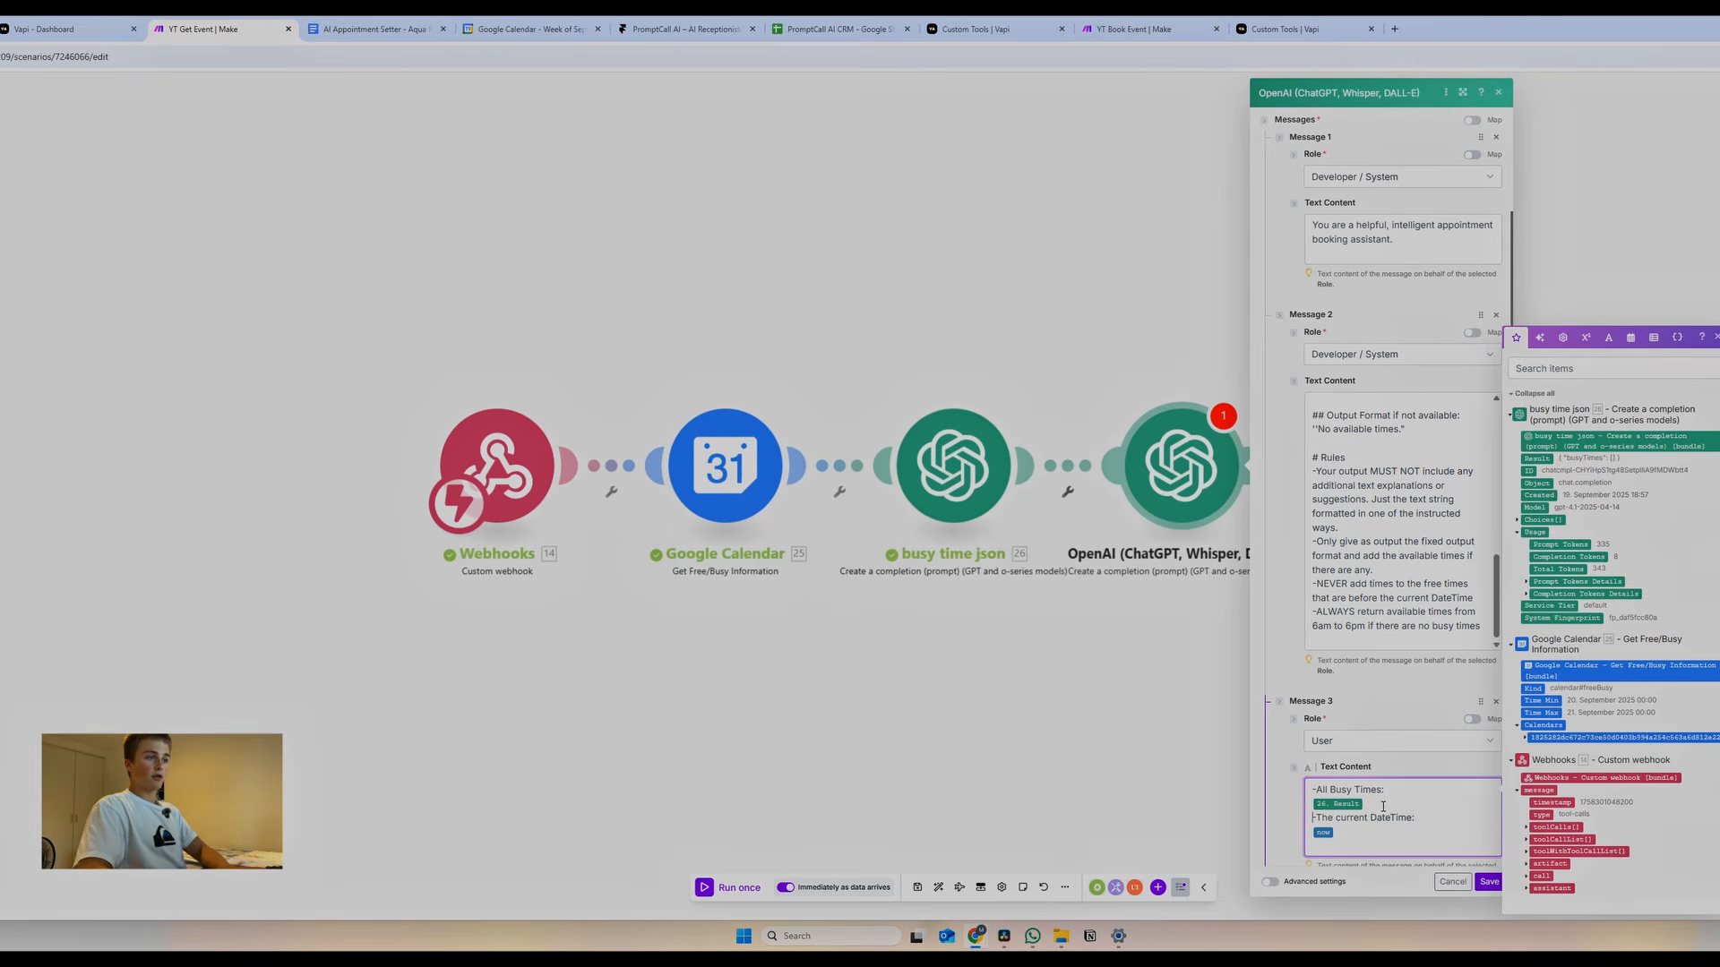
{"action": "key", "text": "Return"}
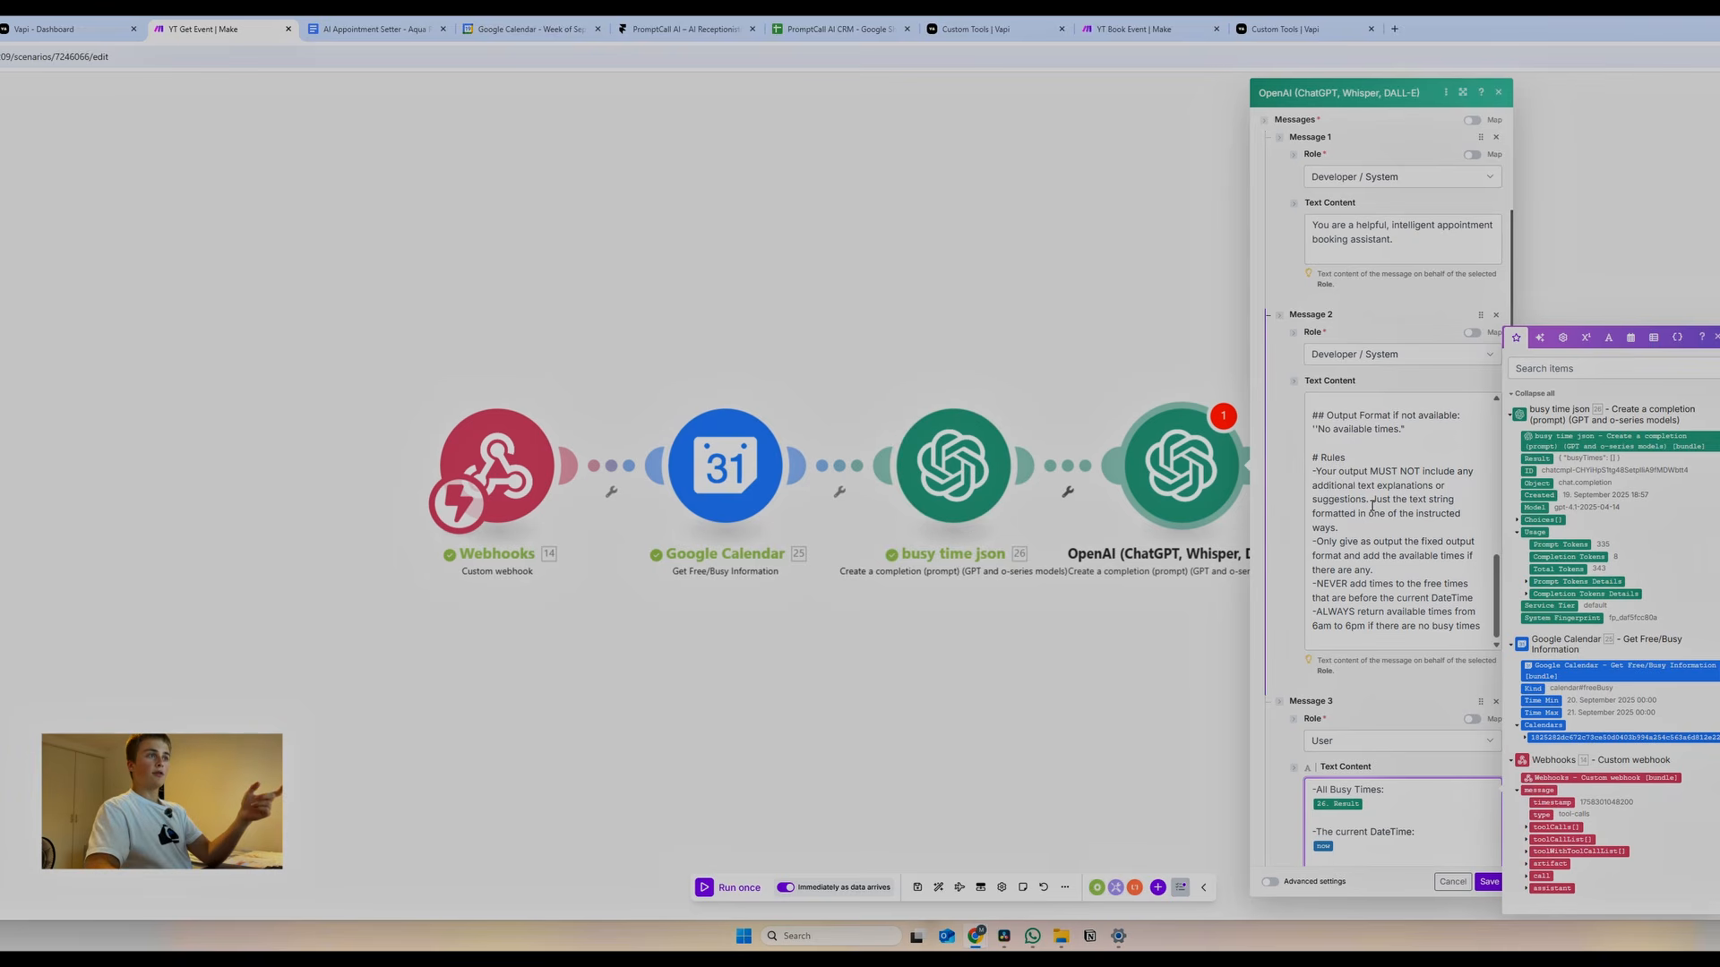
{"action": "scroll", "coordinate": [1372, 506], "scroll_direction": "up", "scroll_amount": 5}
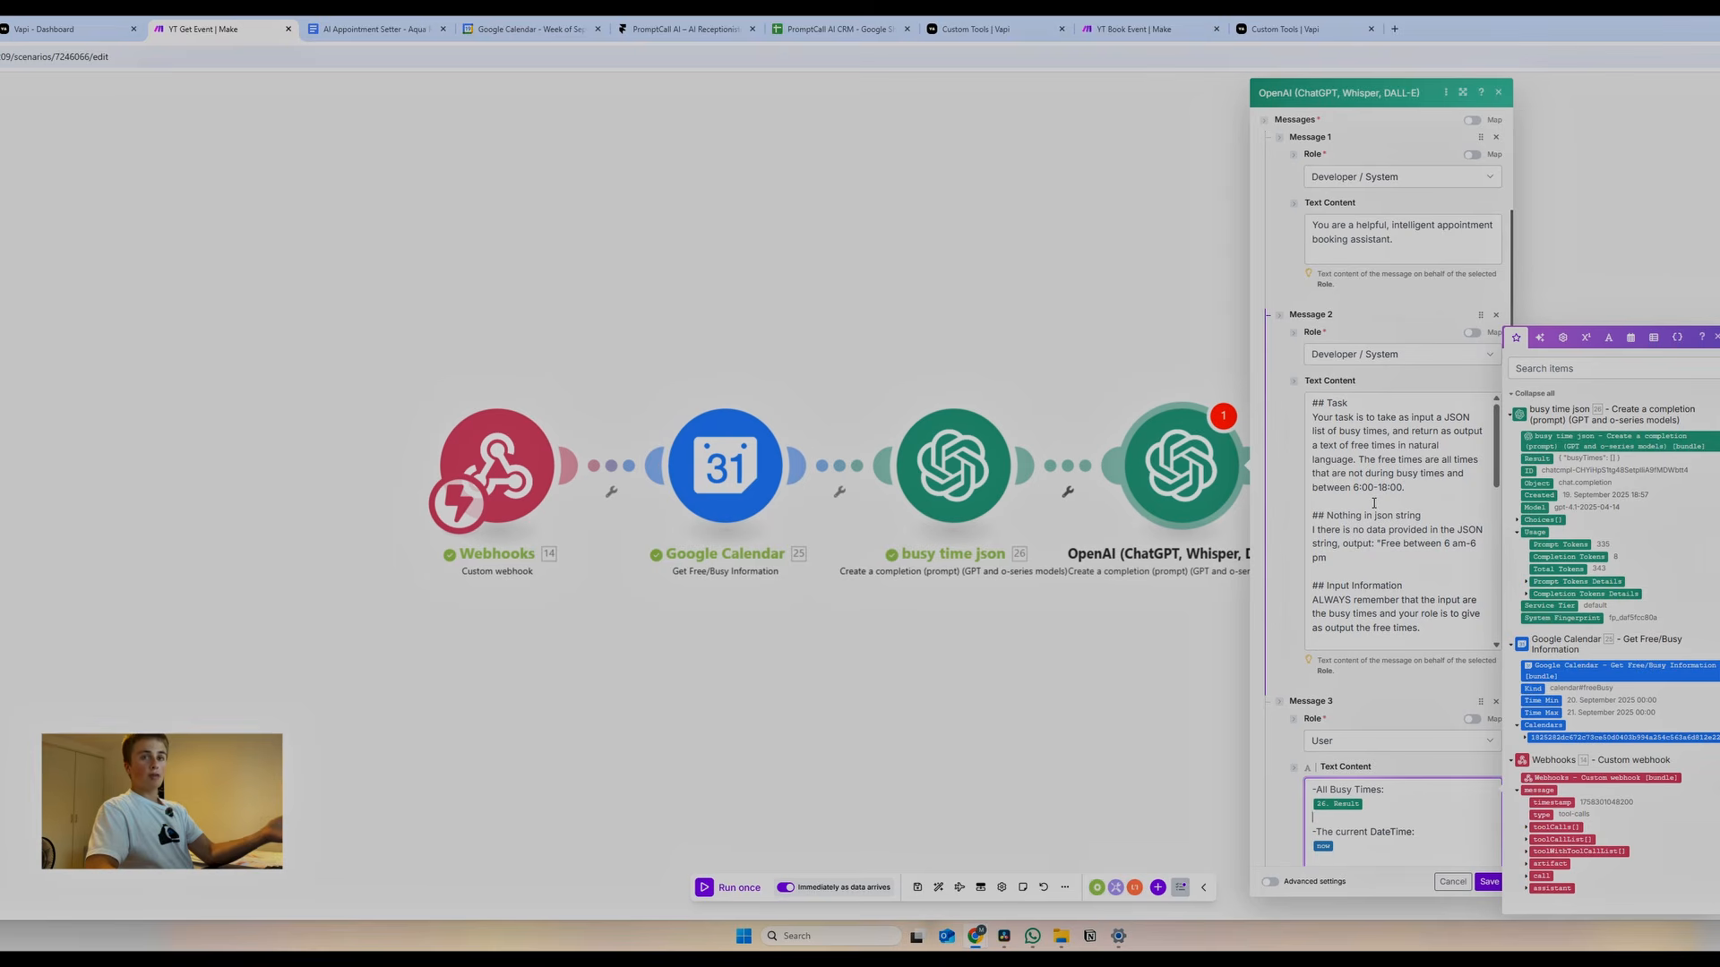
{"action": "scroll", "coordinate": [1373, 503], "scroll_direction": "up", "scroll_amount": 1}
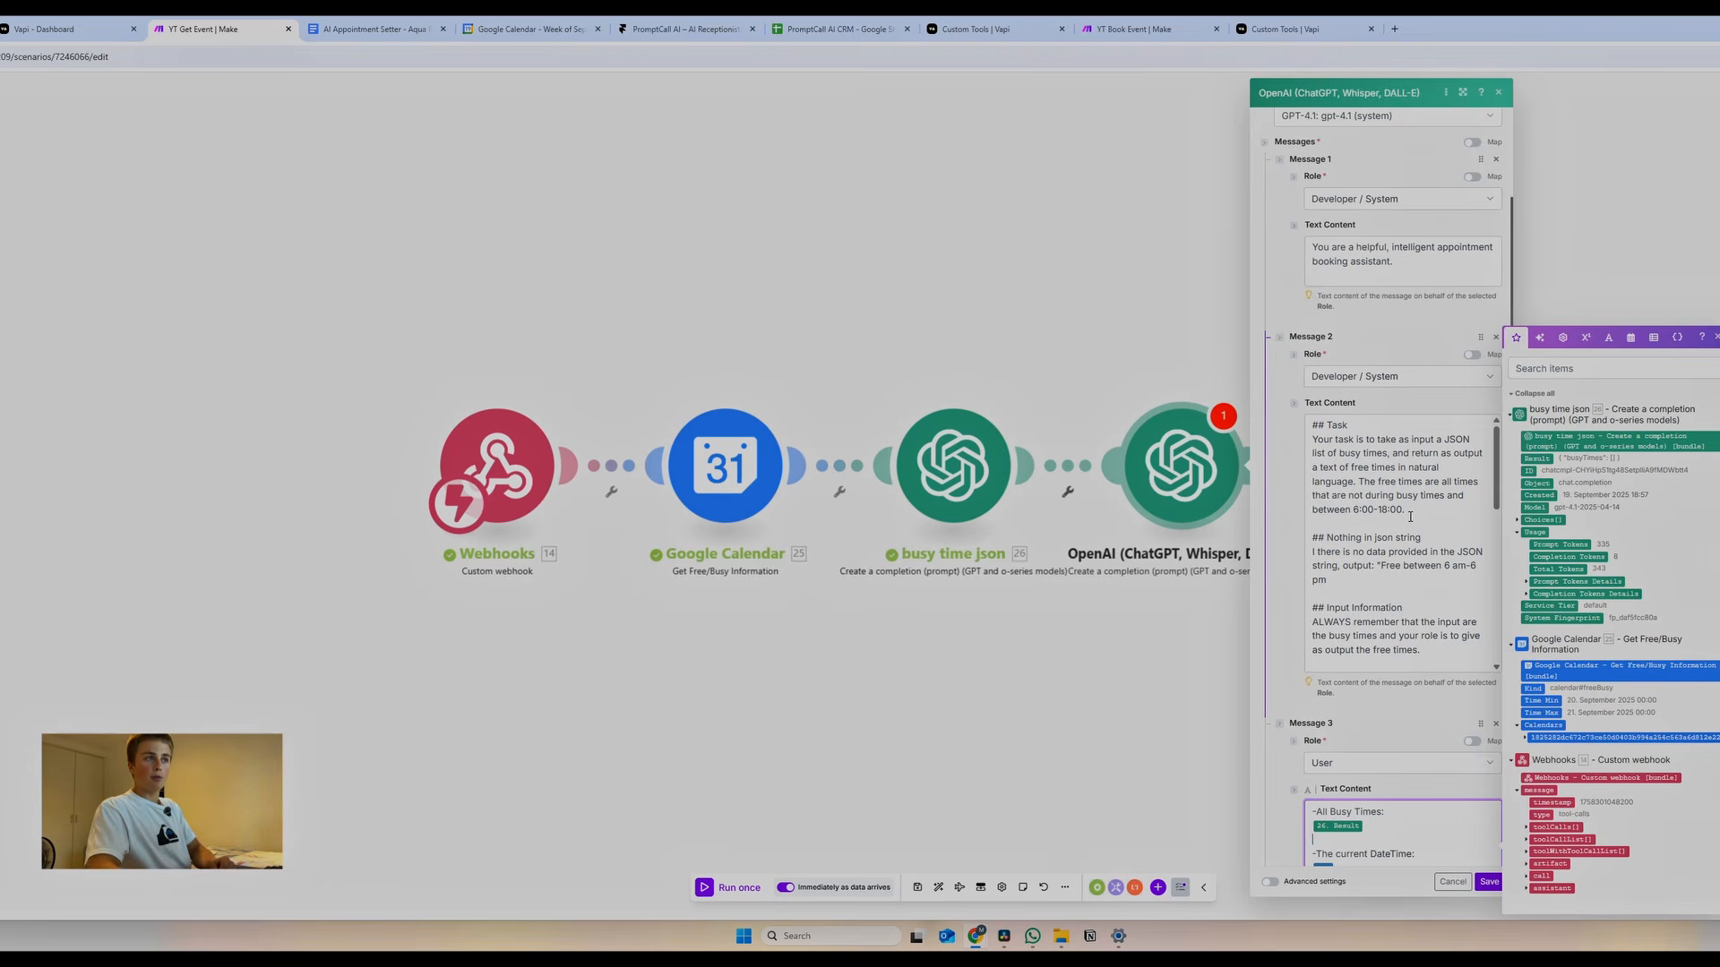
Rename the last OpenAI module to 'find free times'
{"action": "left_click", "coordinate": [1164, 632]}
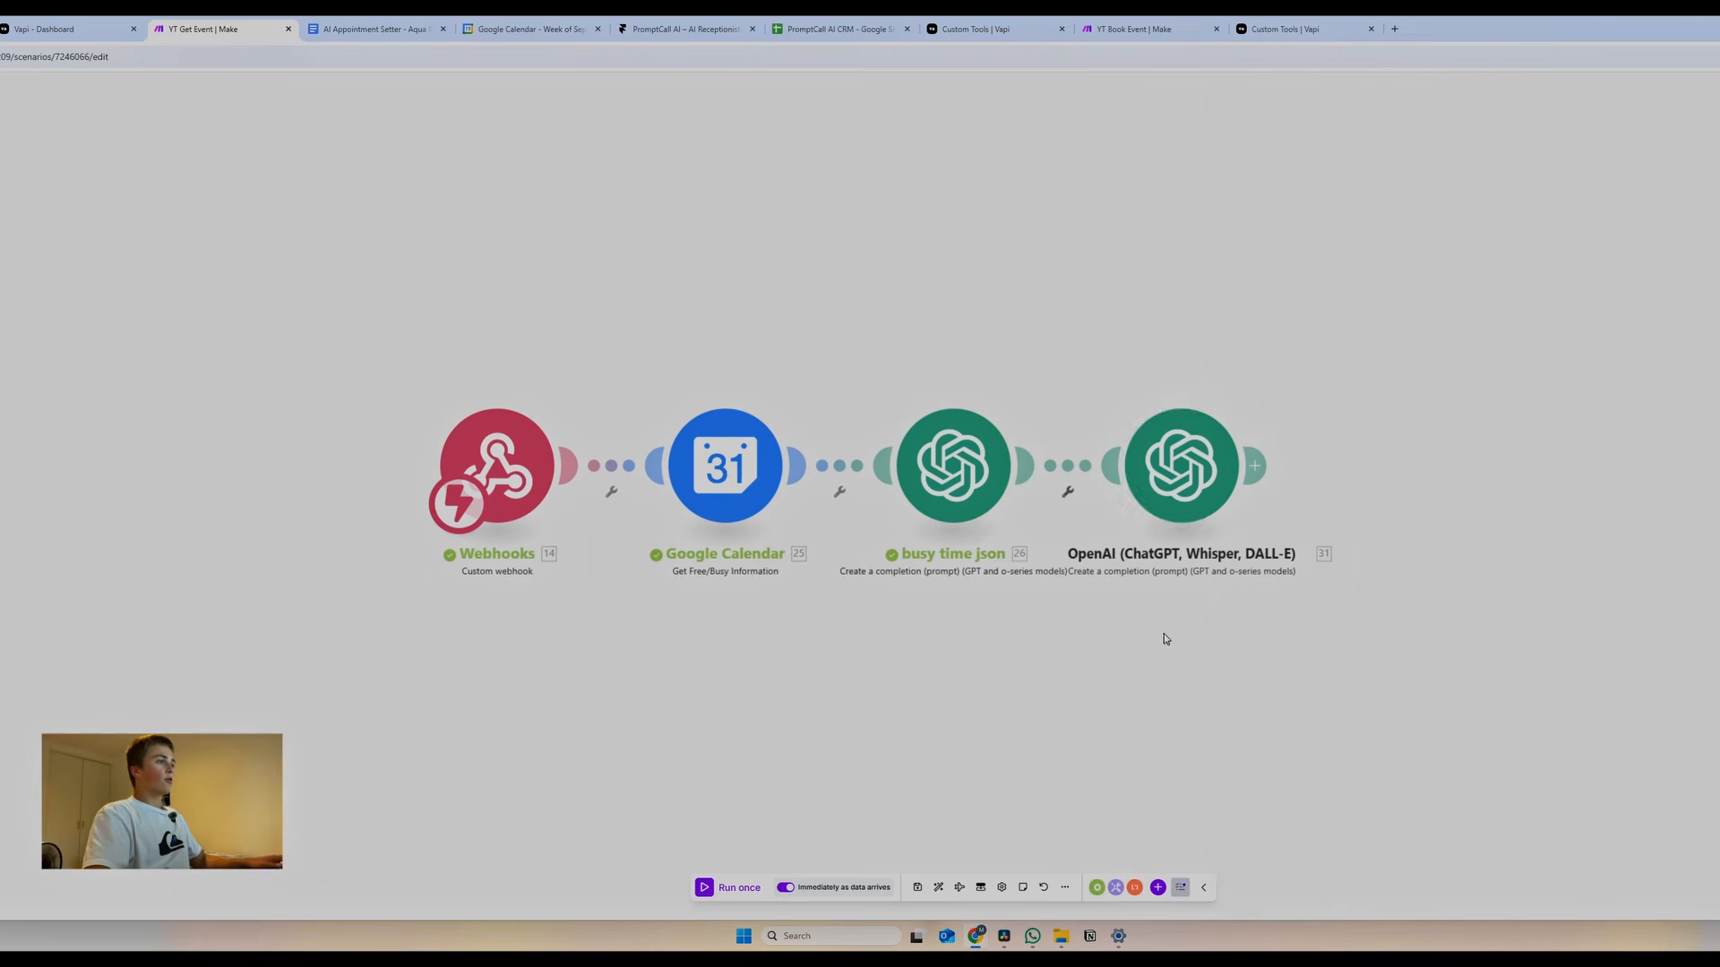
{"action": "right_click", "coordinate": [1175, 506]}
{"action": "left_click", "coordinate": [1204, 557]}
{"action": "type", "text": "find free times"}
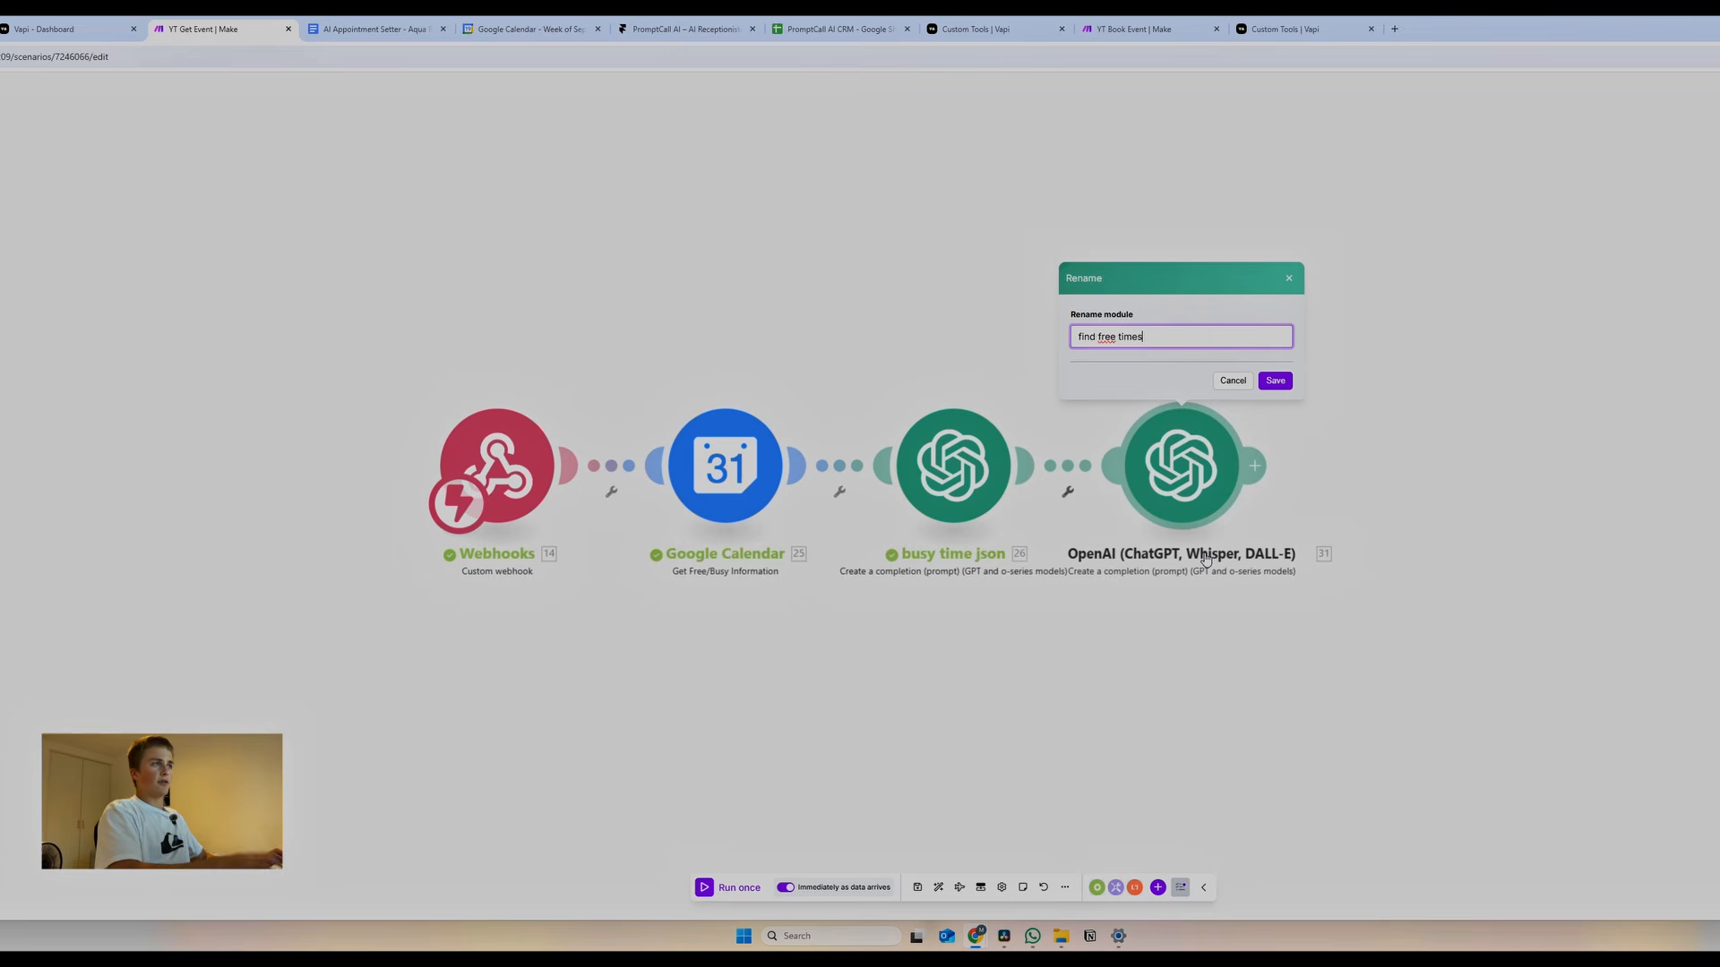
{"action": "key", "text": "Return"}
Add a Webhooks › Webhook response module after find free times and open a new browser tab
{"action": "left_click", "coordinate": [1255, 465]}
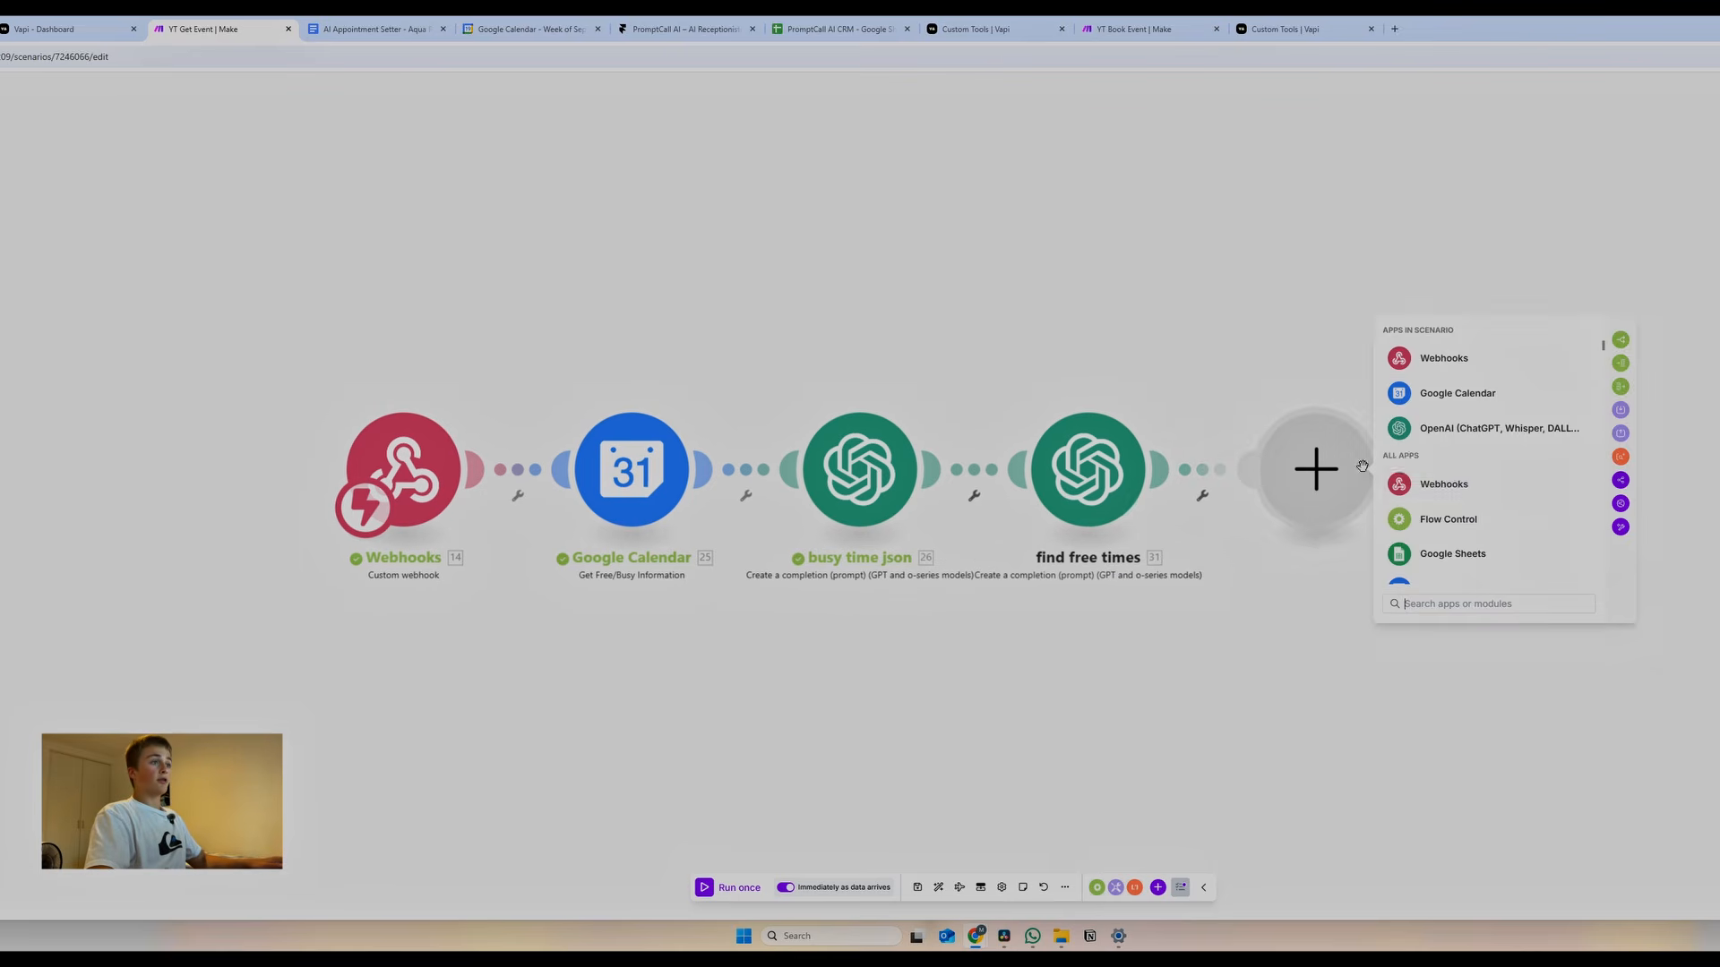
{"action": "left_click", "coordinate": [1469, 484]}
{"action": "left_click", "coordinate": [1455, 461]}
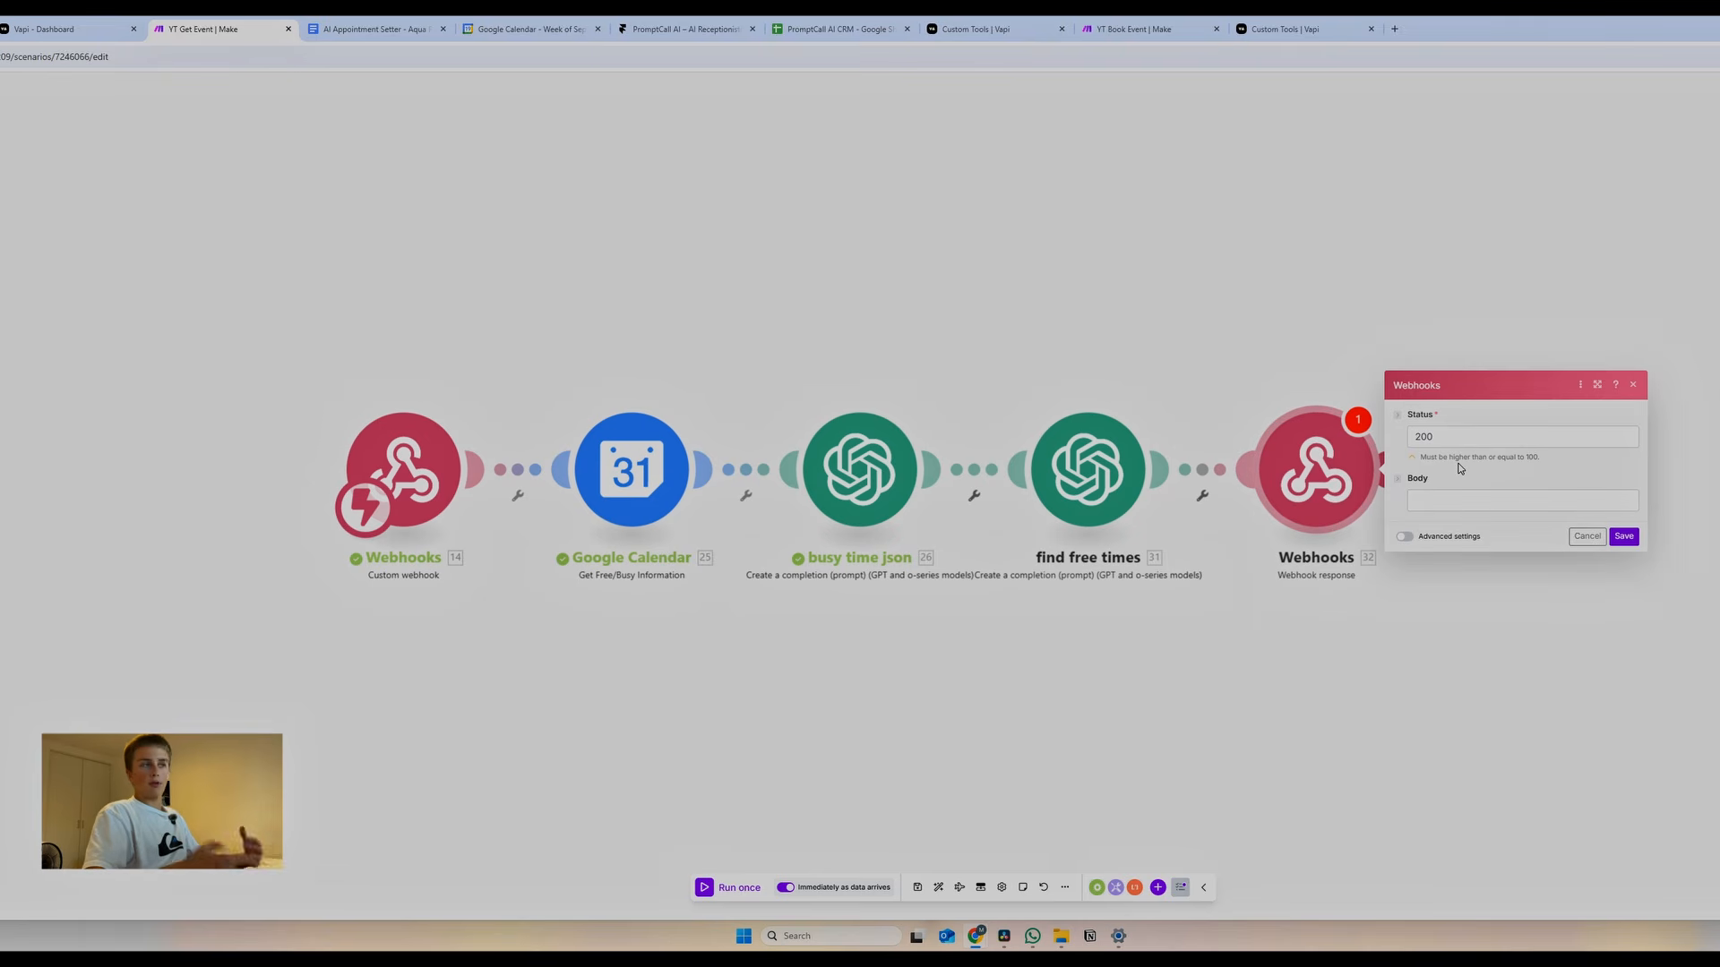
{"action": "left_click", "coordinate": [1370, 29]}
{"action": "left_click", "coordinate": [1242, 30]}
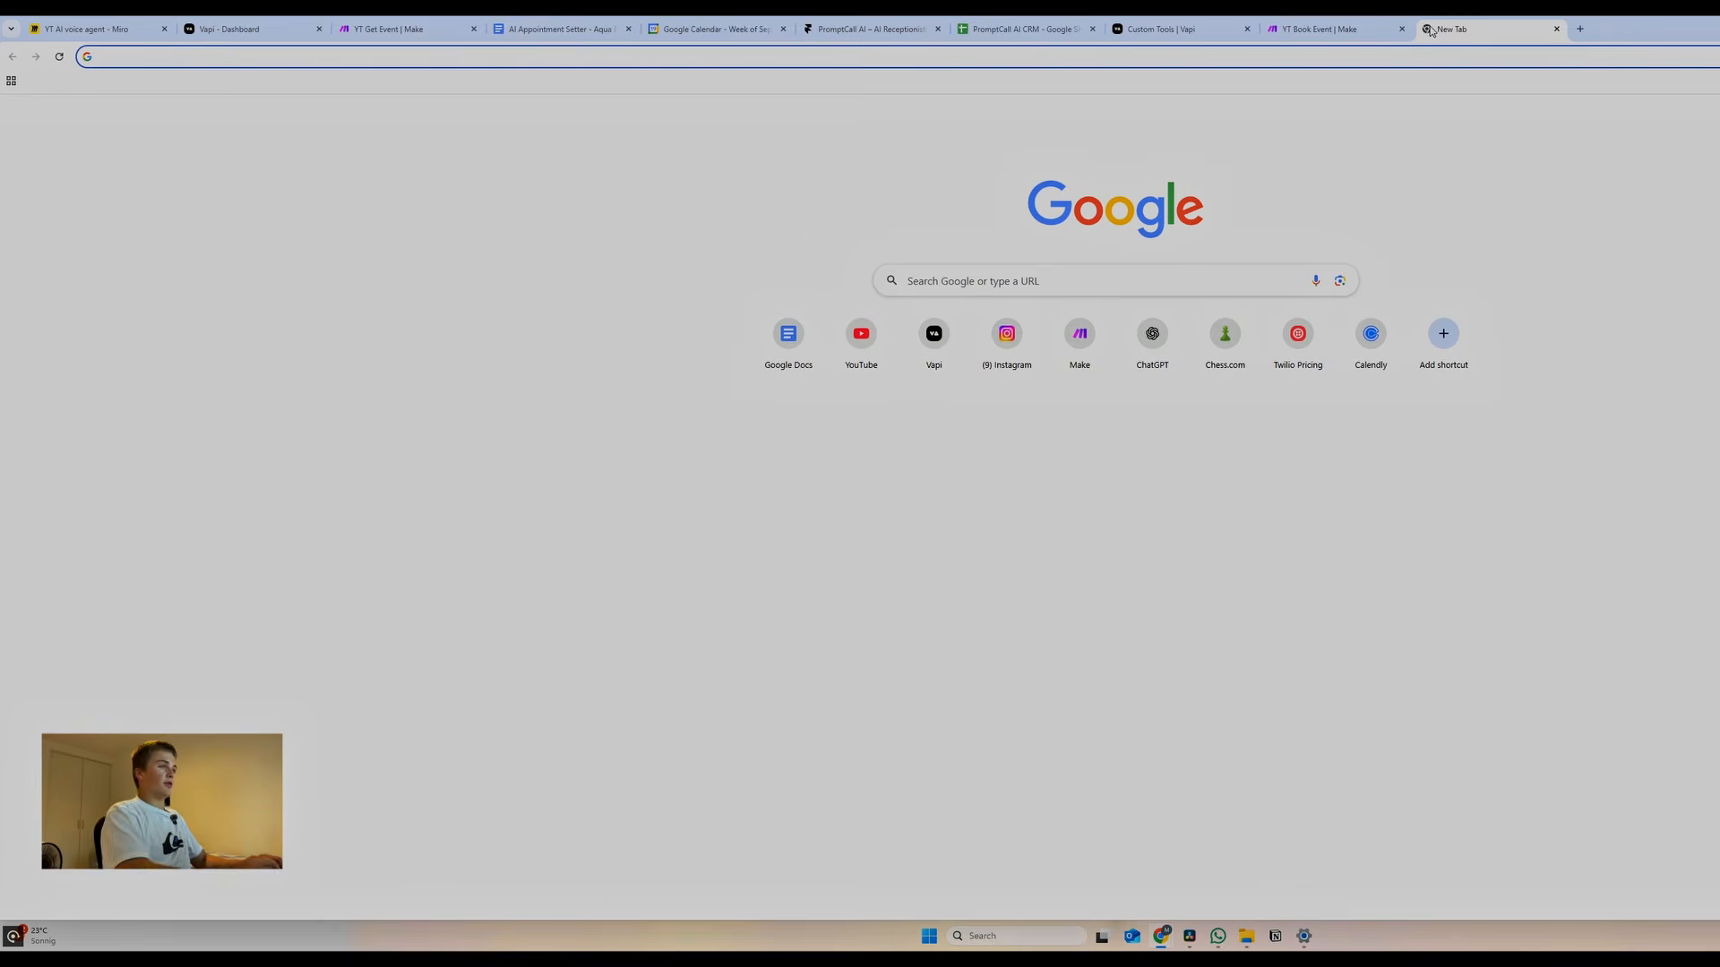
Search 'vapi doc', open Vapi Docs' Custom tools page and copy the server response JSON example
{"action": "type", "text": "vapi docu"}
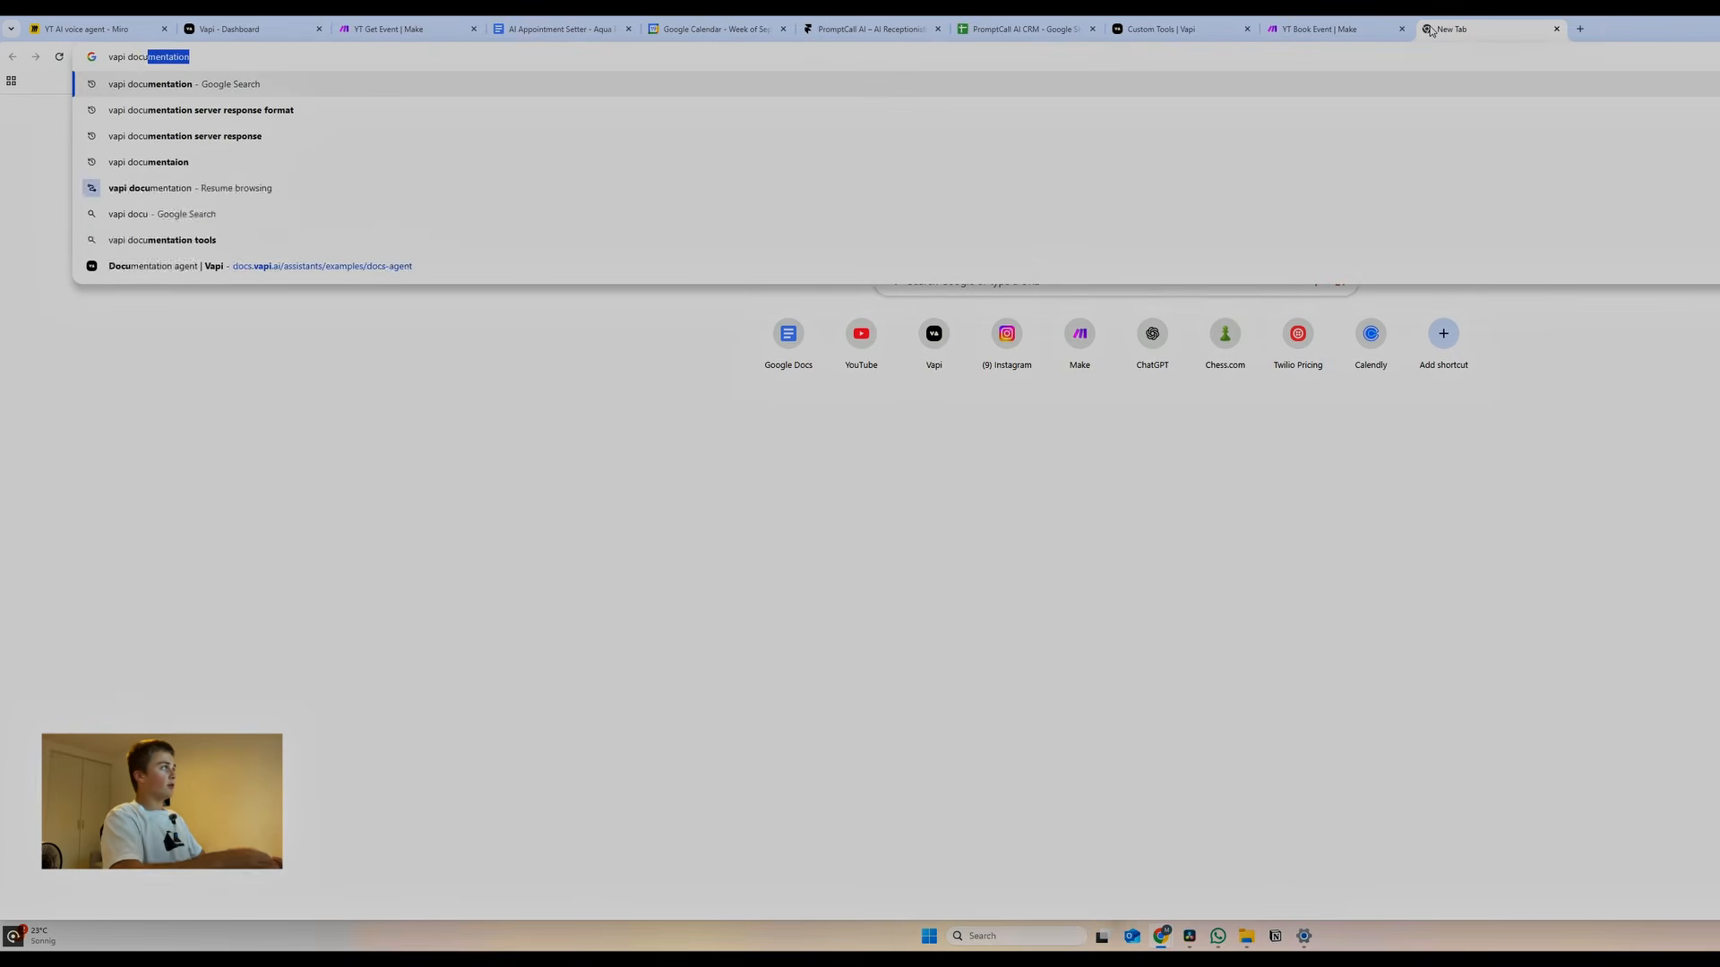
{"action": "key", "text": "Return"}
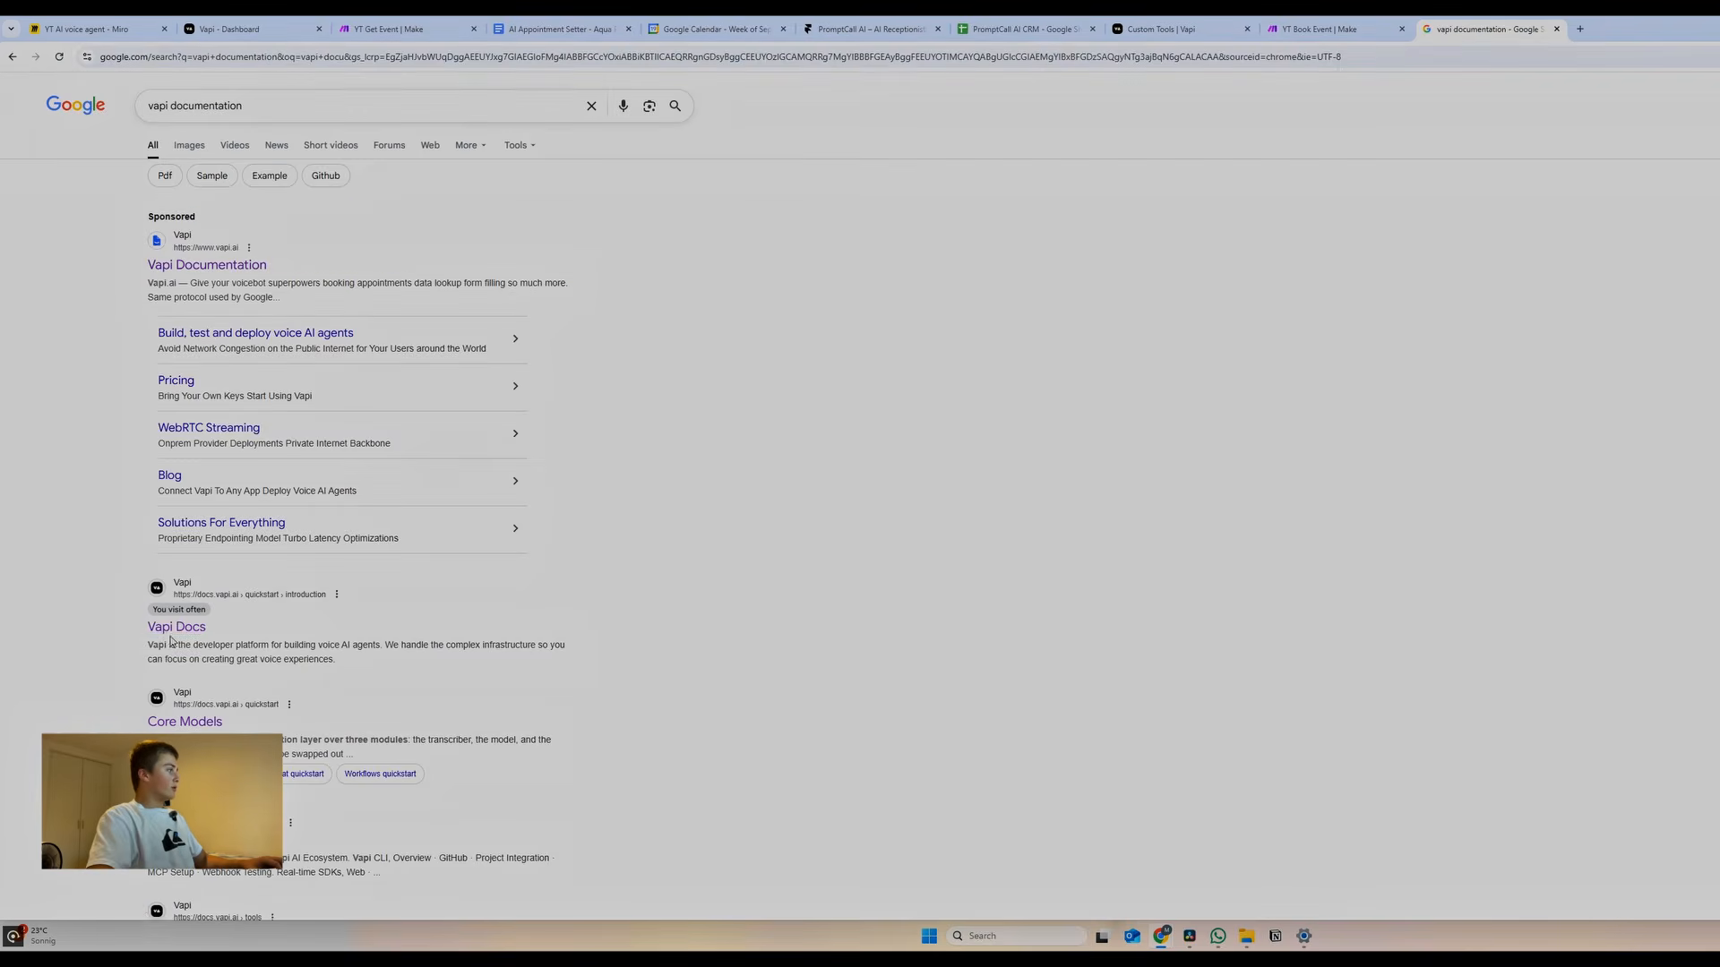
{"action": "left_click", "coordinate": [162, 632]}
{"action": "left_click", "coordinate": [97, 443]}
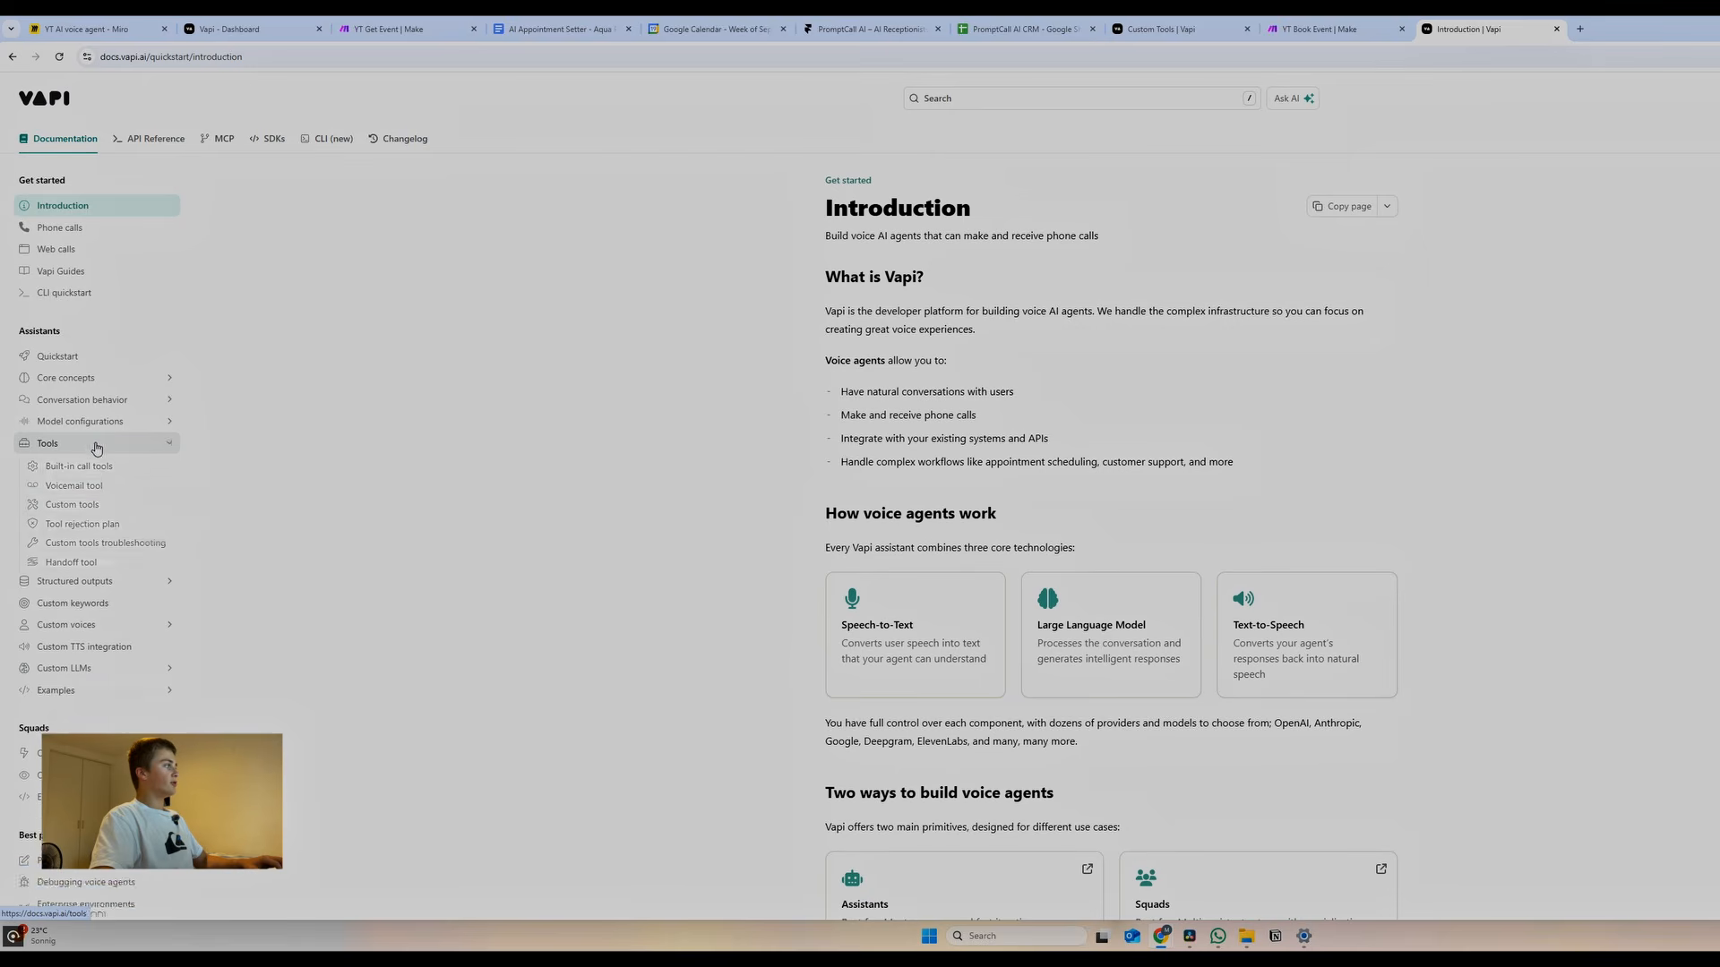
{"action": "left_click", "coordinate": [87, 513]}
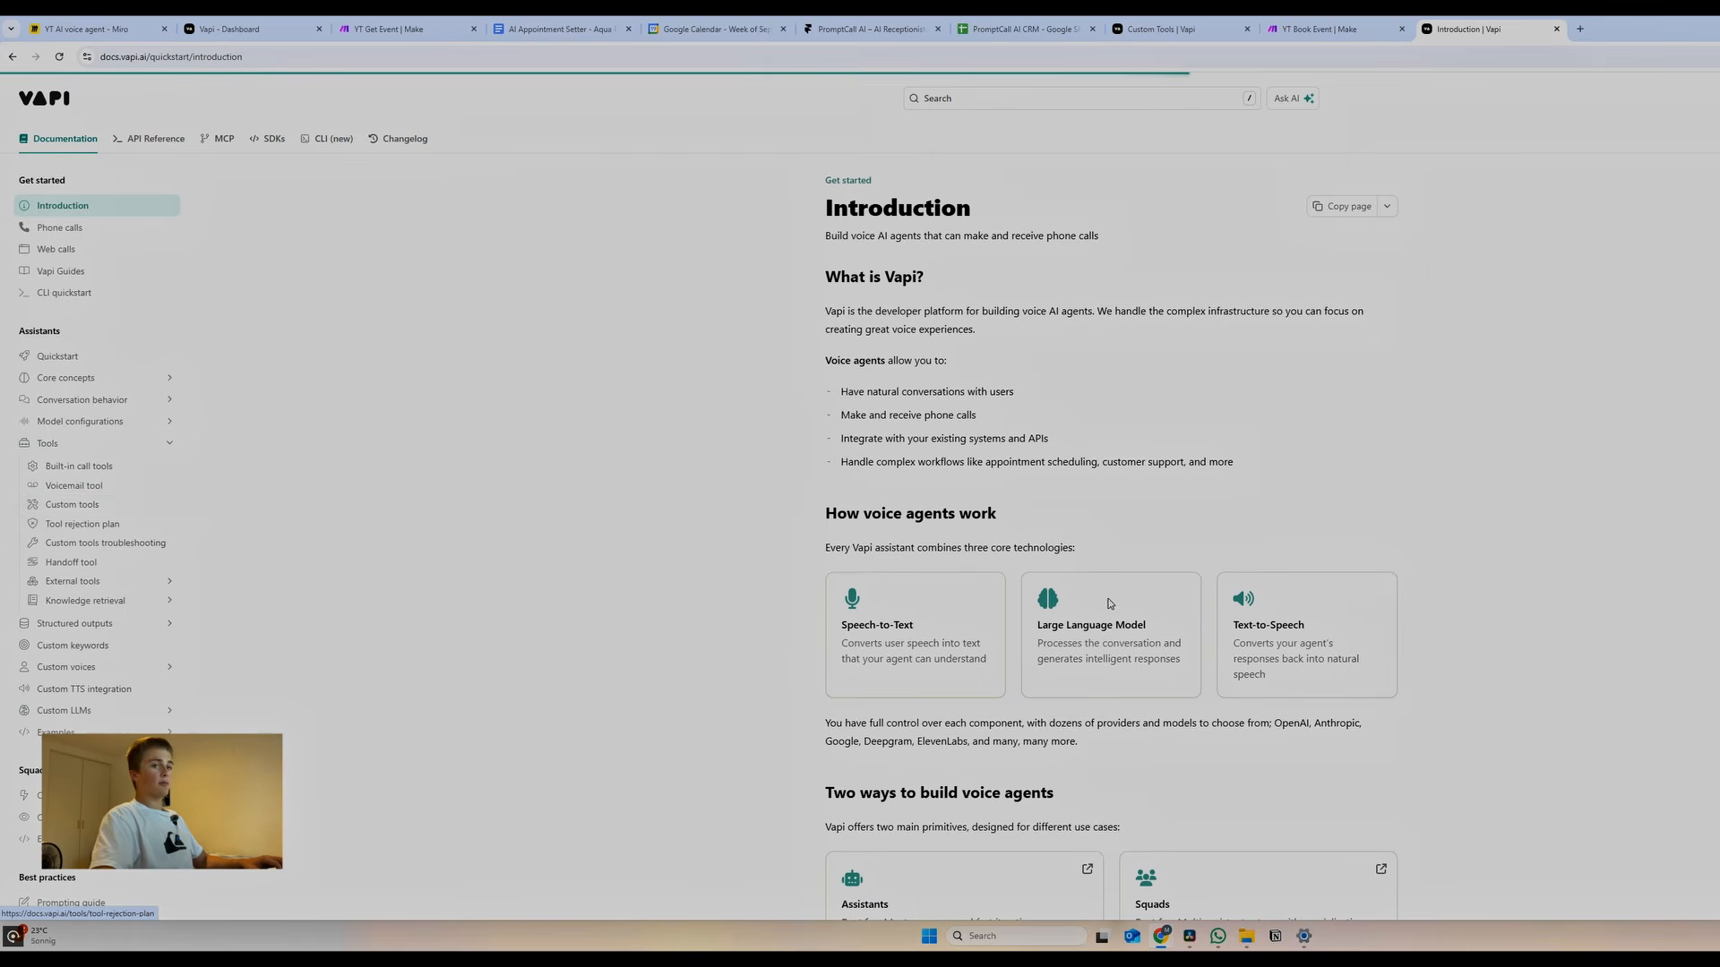
{"action": "scroll", "coordinate": [846, 542], "scroll_direction": "down", "scroll_amount": 15}
{"action": "scroll", "coordinate": [847, 542], "scroll_direction": "down", "scroll_amount": 13}
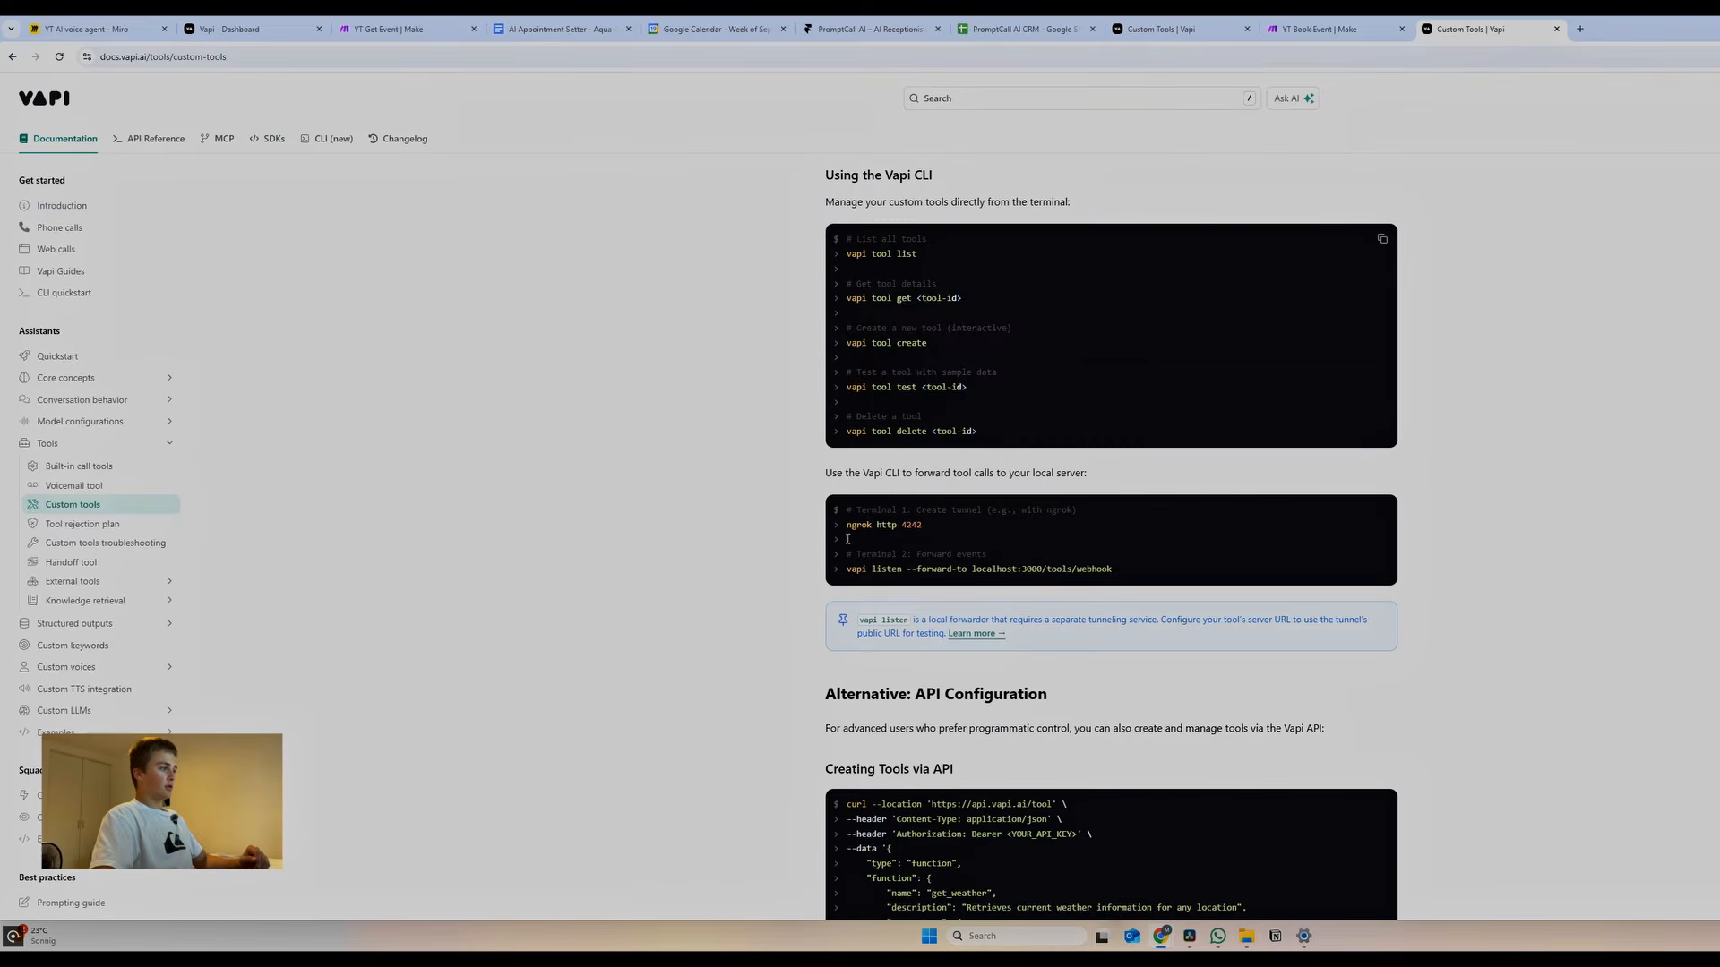
{"action": "scroll", "coordinate": [854, 548], "scroll_direction": "down", "scroll_amount": 4}
{"action": "scroll", "coordinate": [895, 574], "scroll_direction": "down", "scroll_amount": 2}
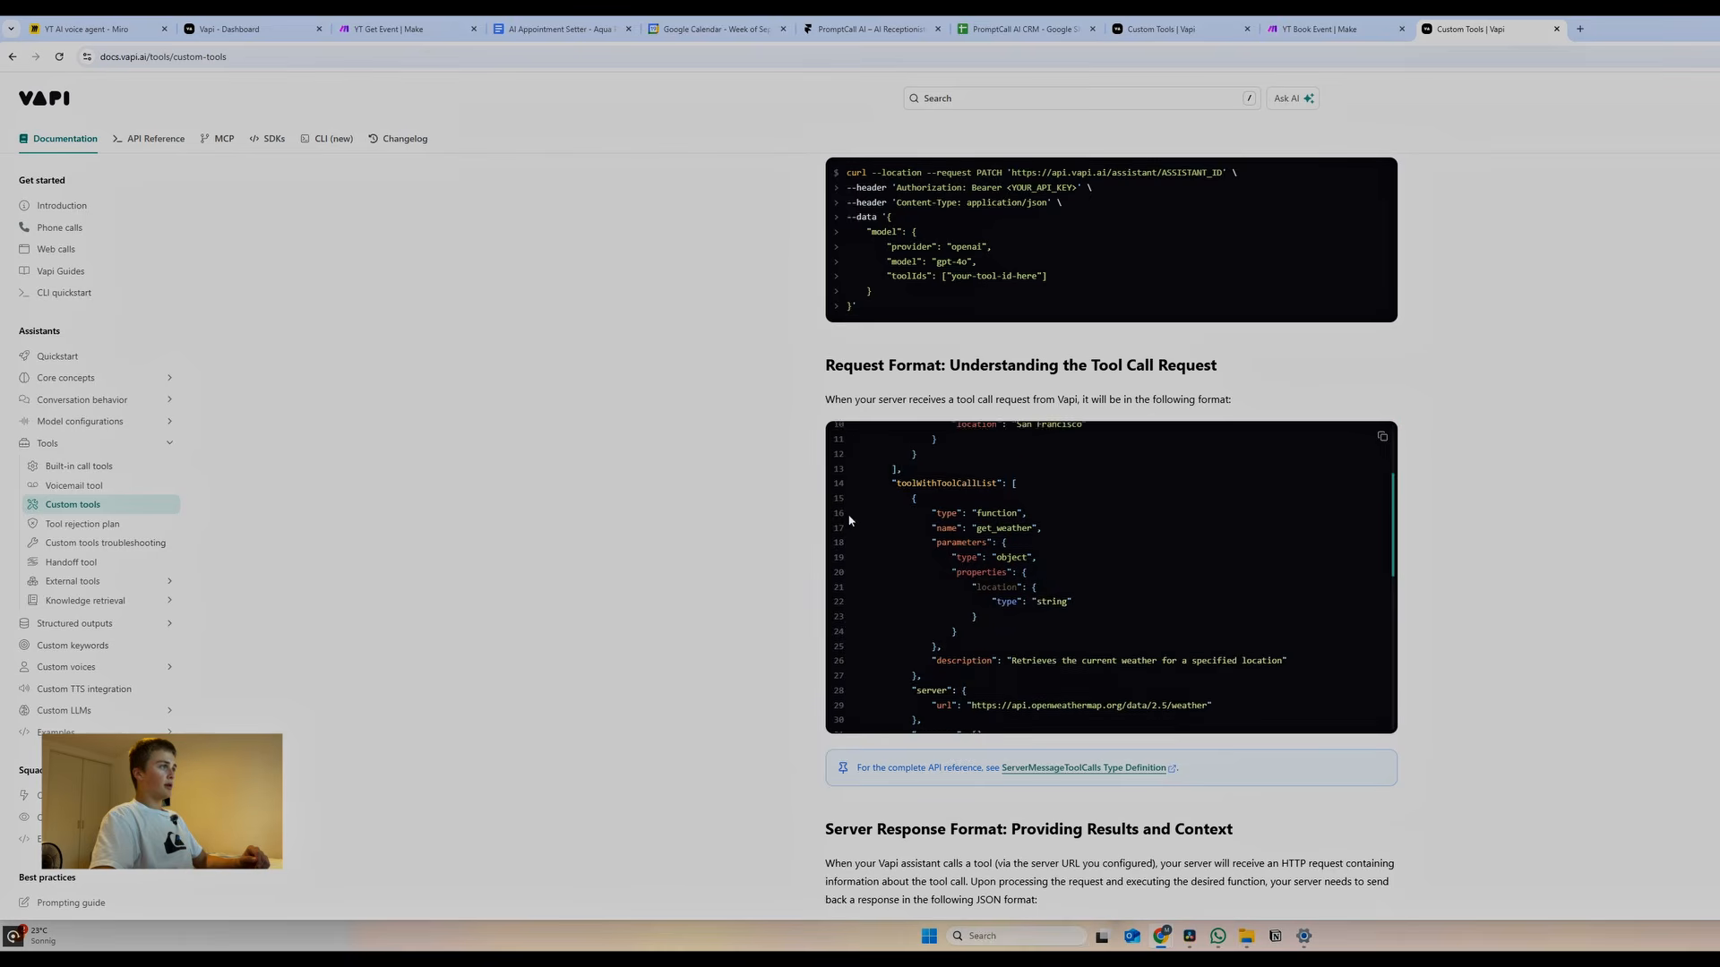
{"action": "scroll", "coordinate": [755, 568], "scroll_direction": "down", "scroll_amount": 3}
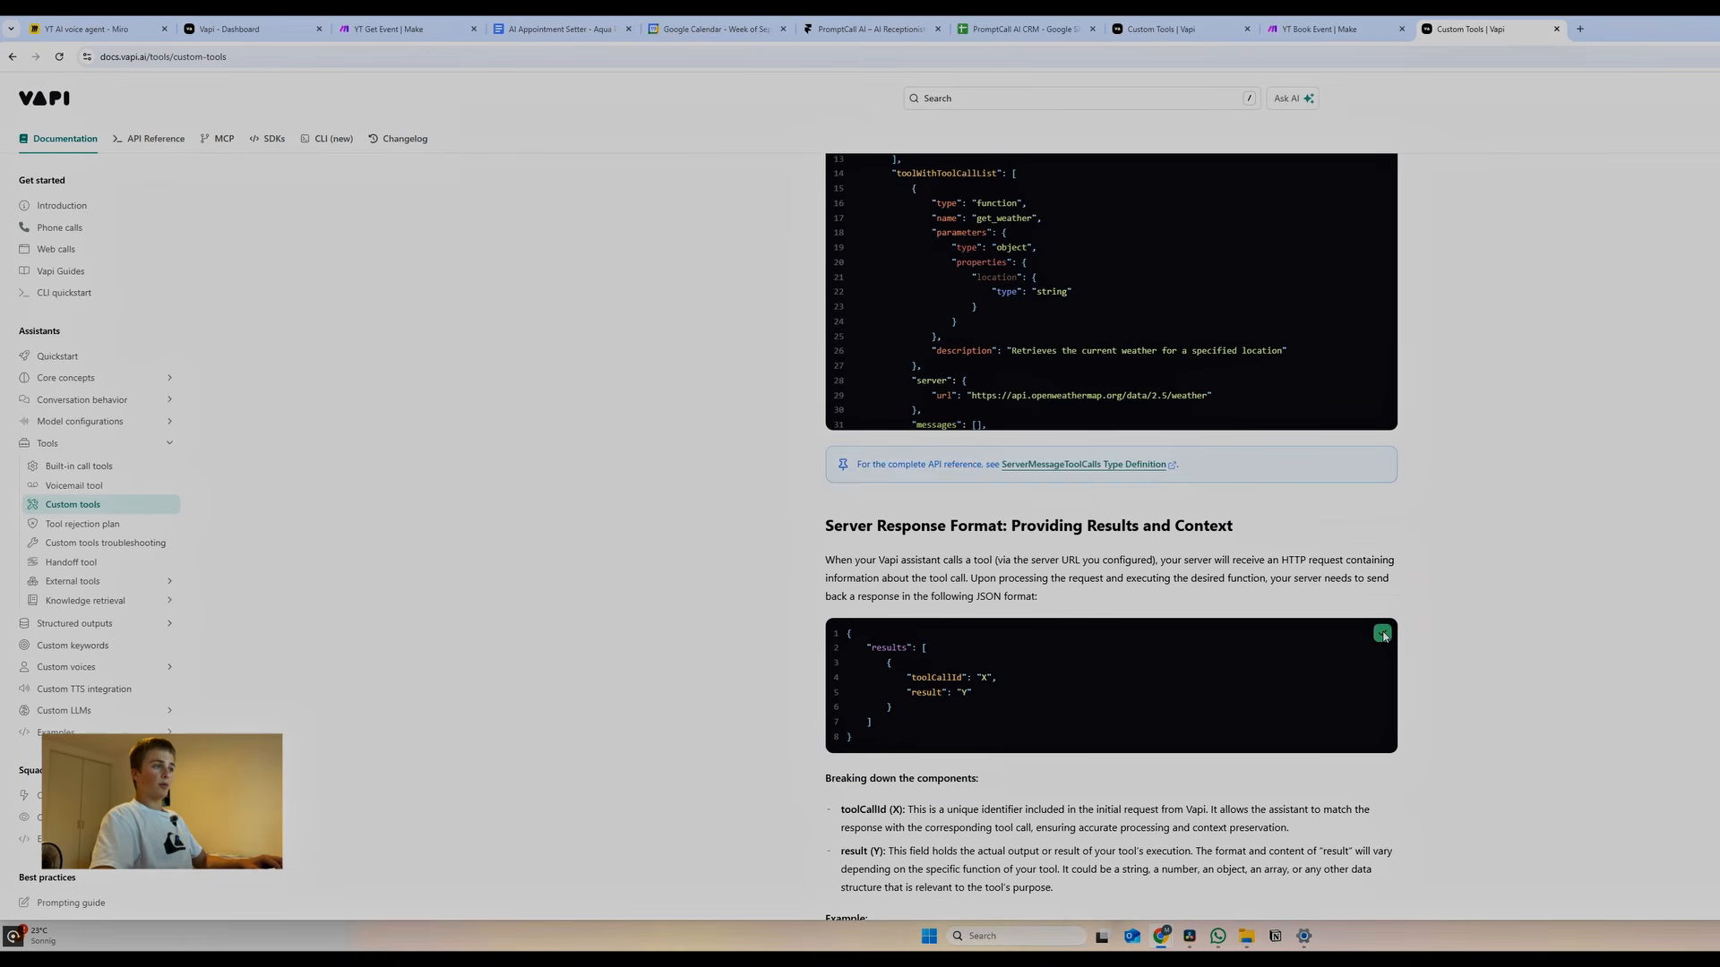
{"action": "left_click", "coordinate": [1384, 632]}
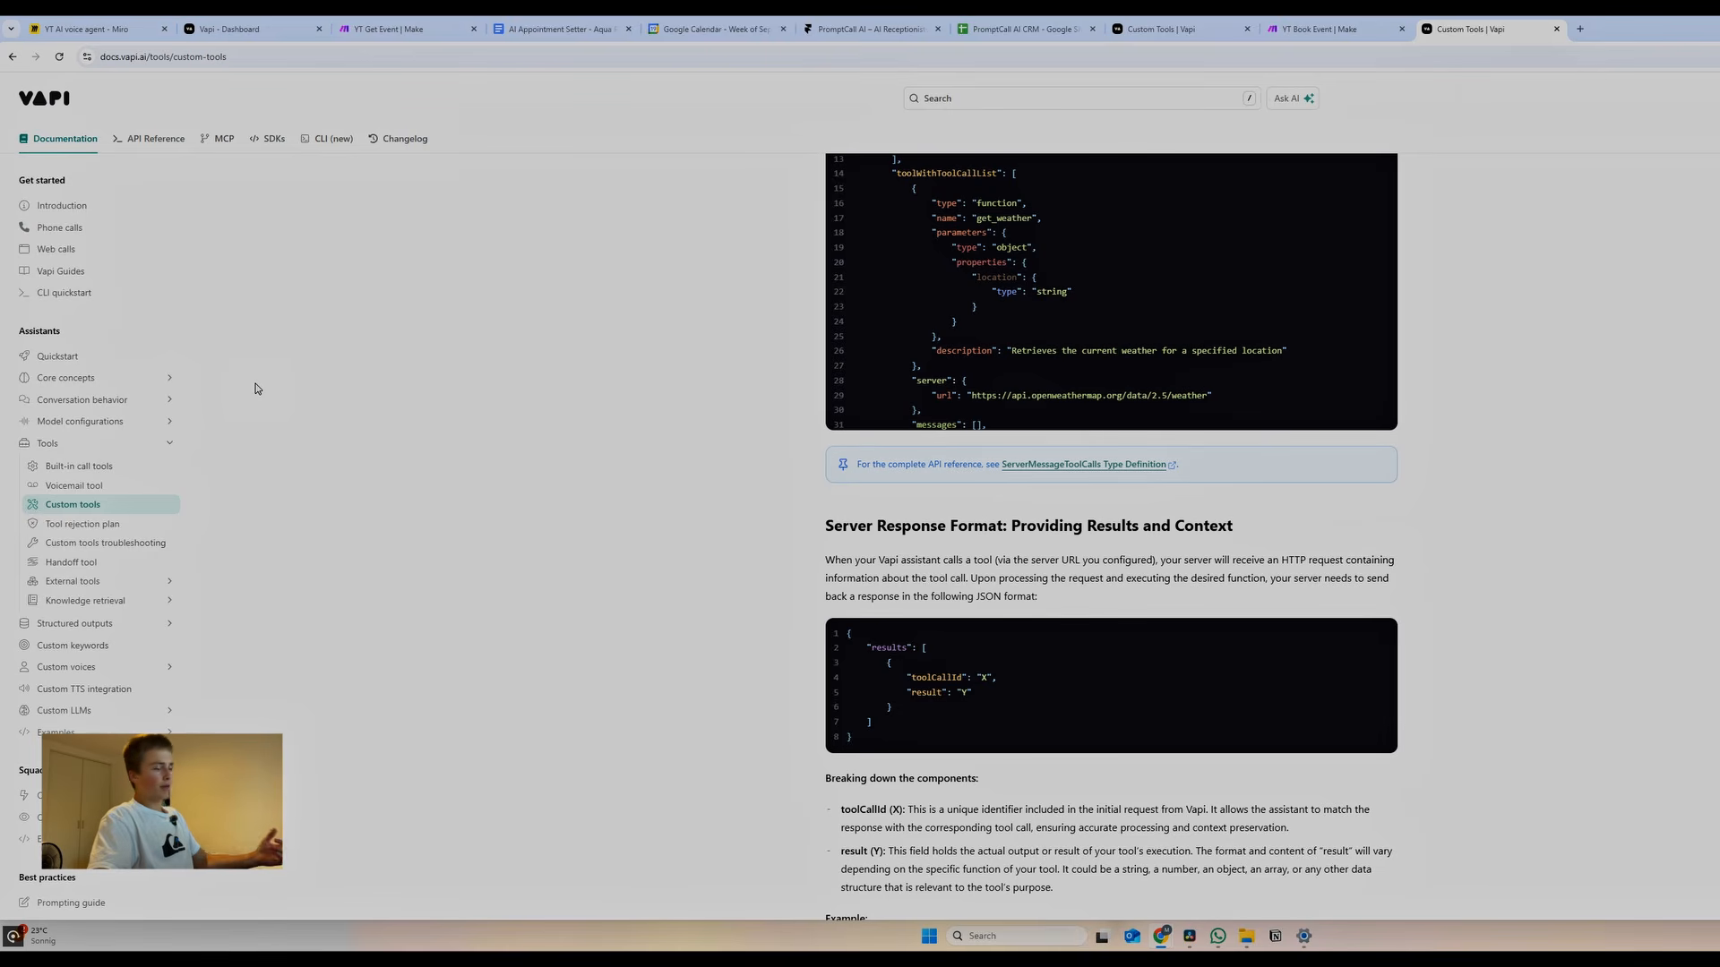
{"action": "left_click", "coordinate": [397, 32]}
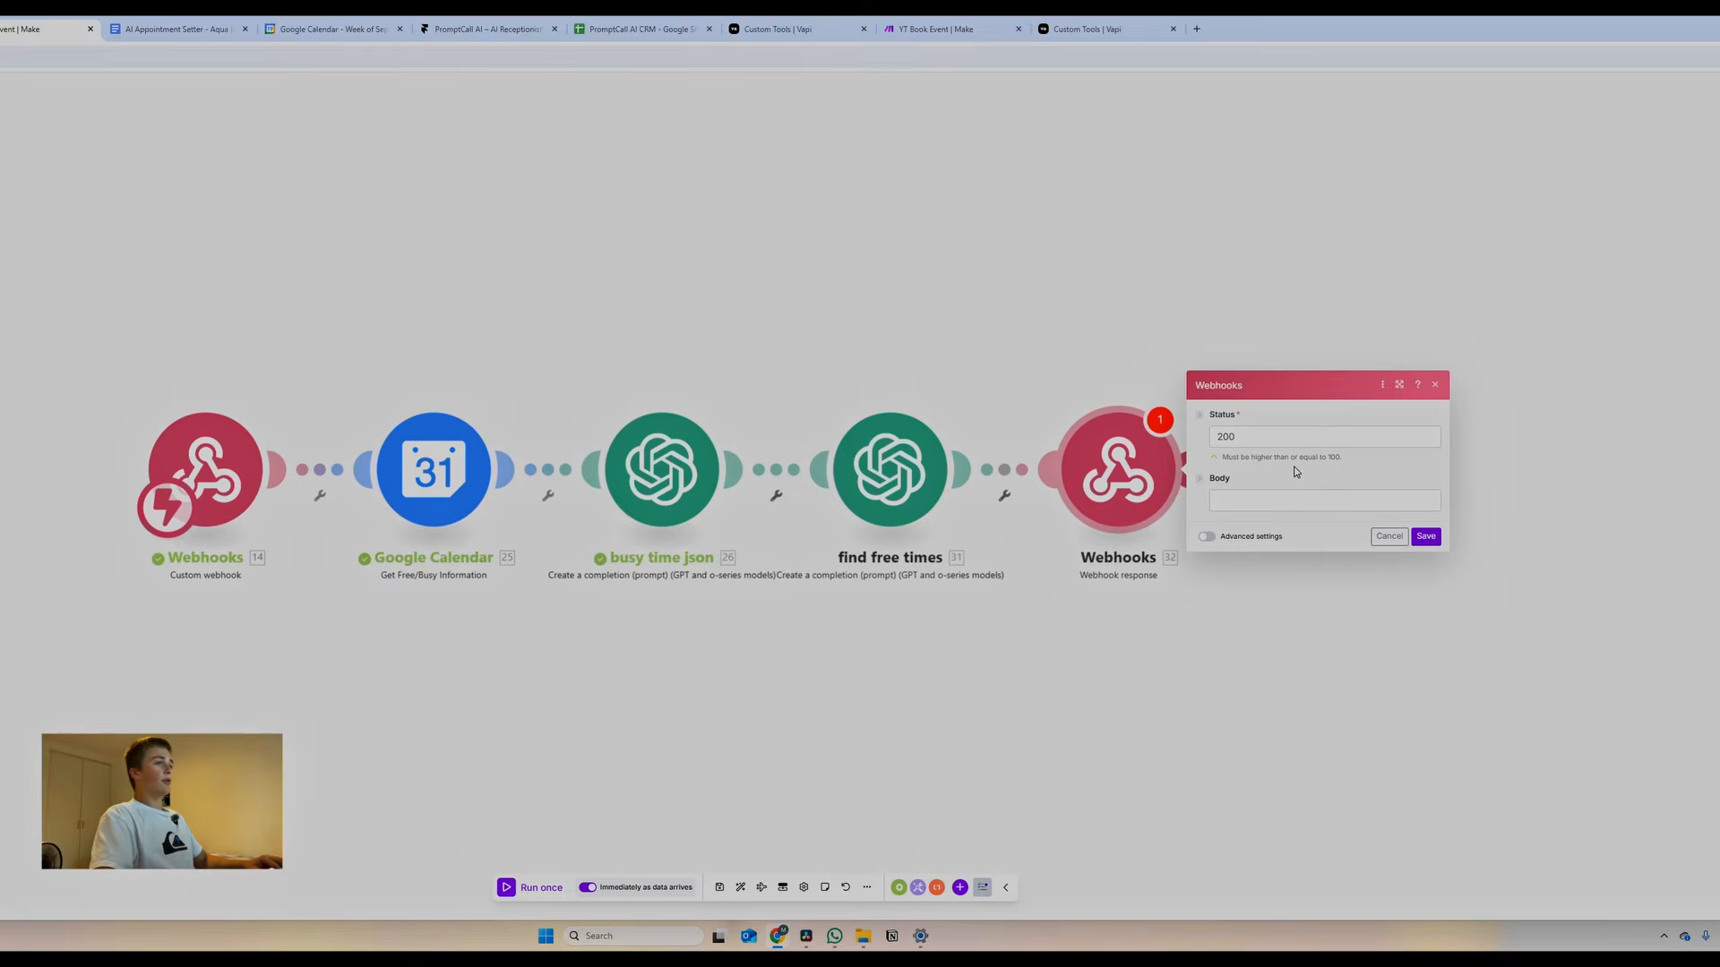
Paste the results JSON into the webhook response Body and map toolCallId to the tool call id
{"action": "left_click", "coordinate": [1296, 494]}
{"action": "key", "text": "ctrl+v"}
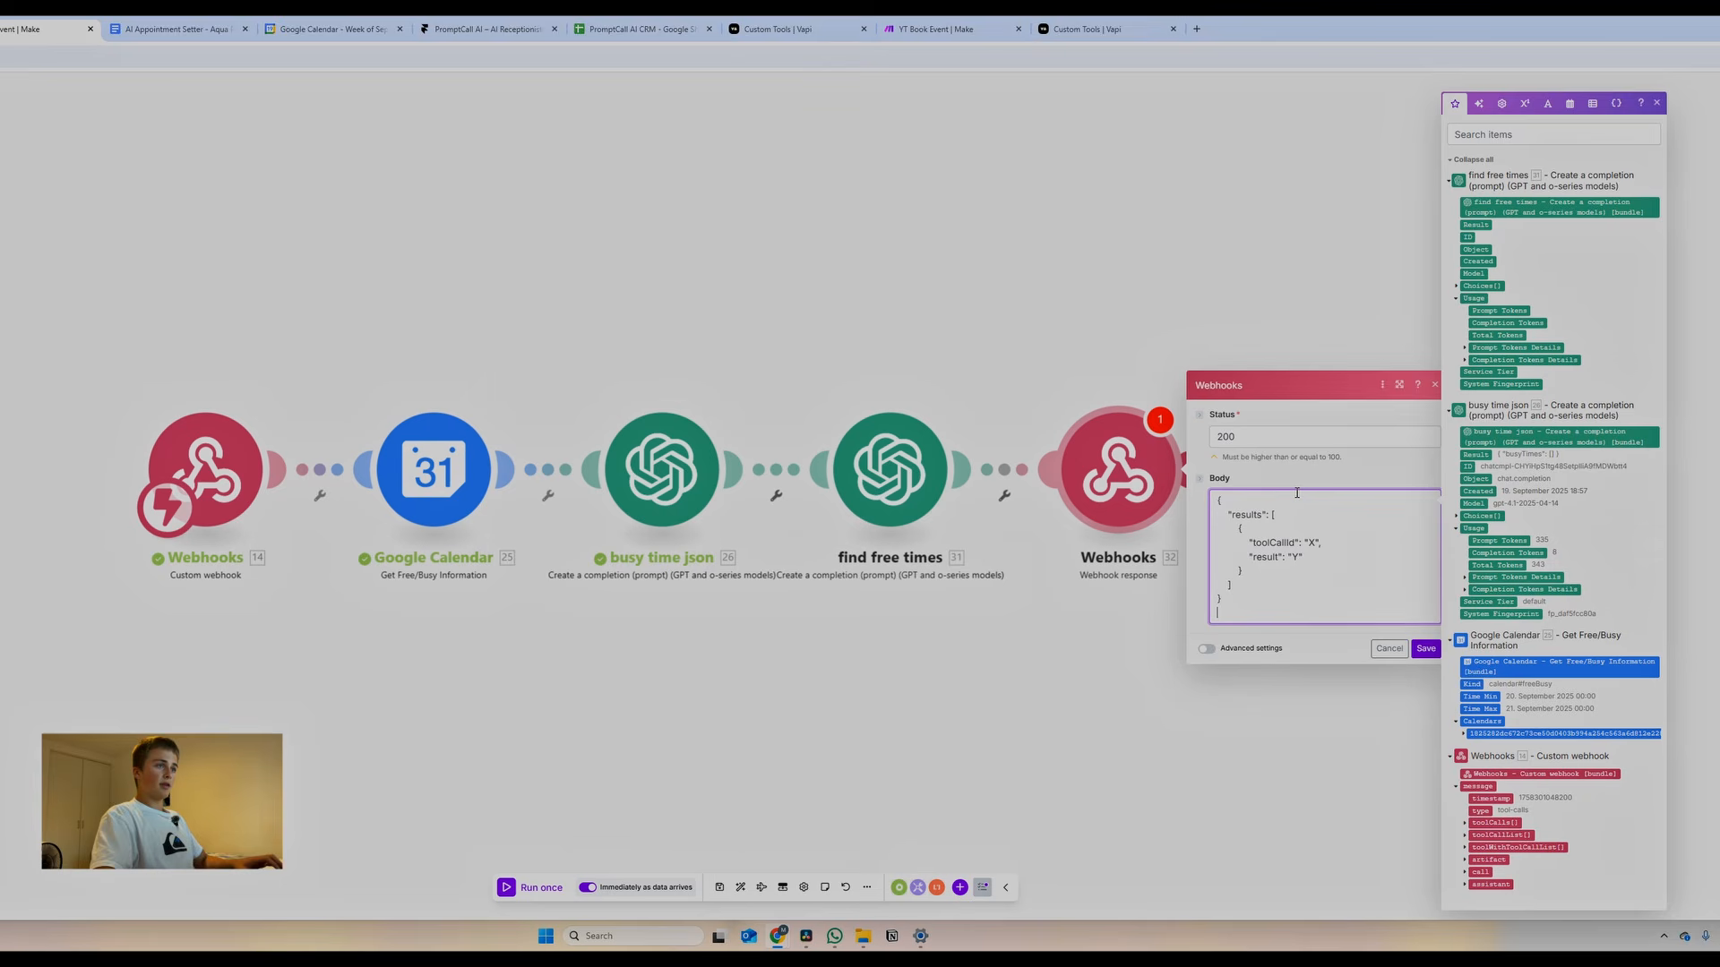
{"action": "left_click", "coordinate": [1310, 543]}
{"action": "key", "text": "BackSpace"}
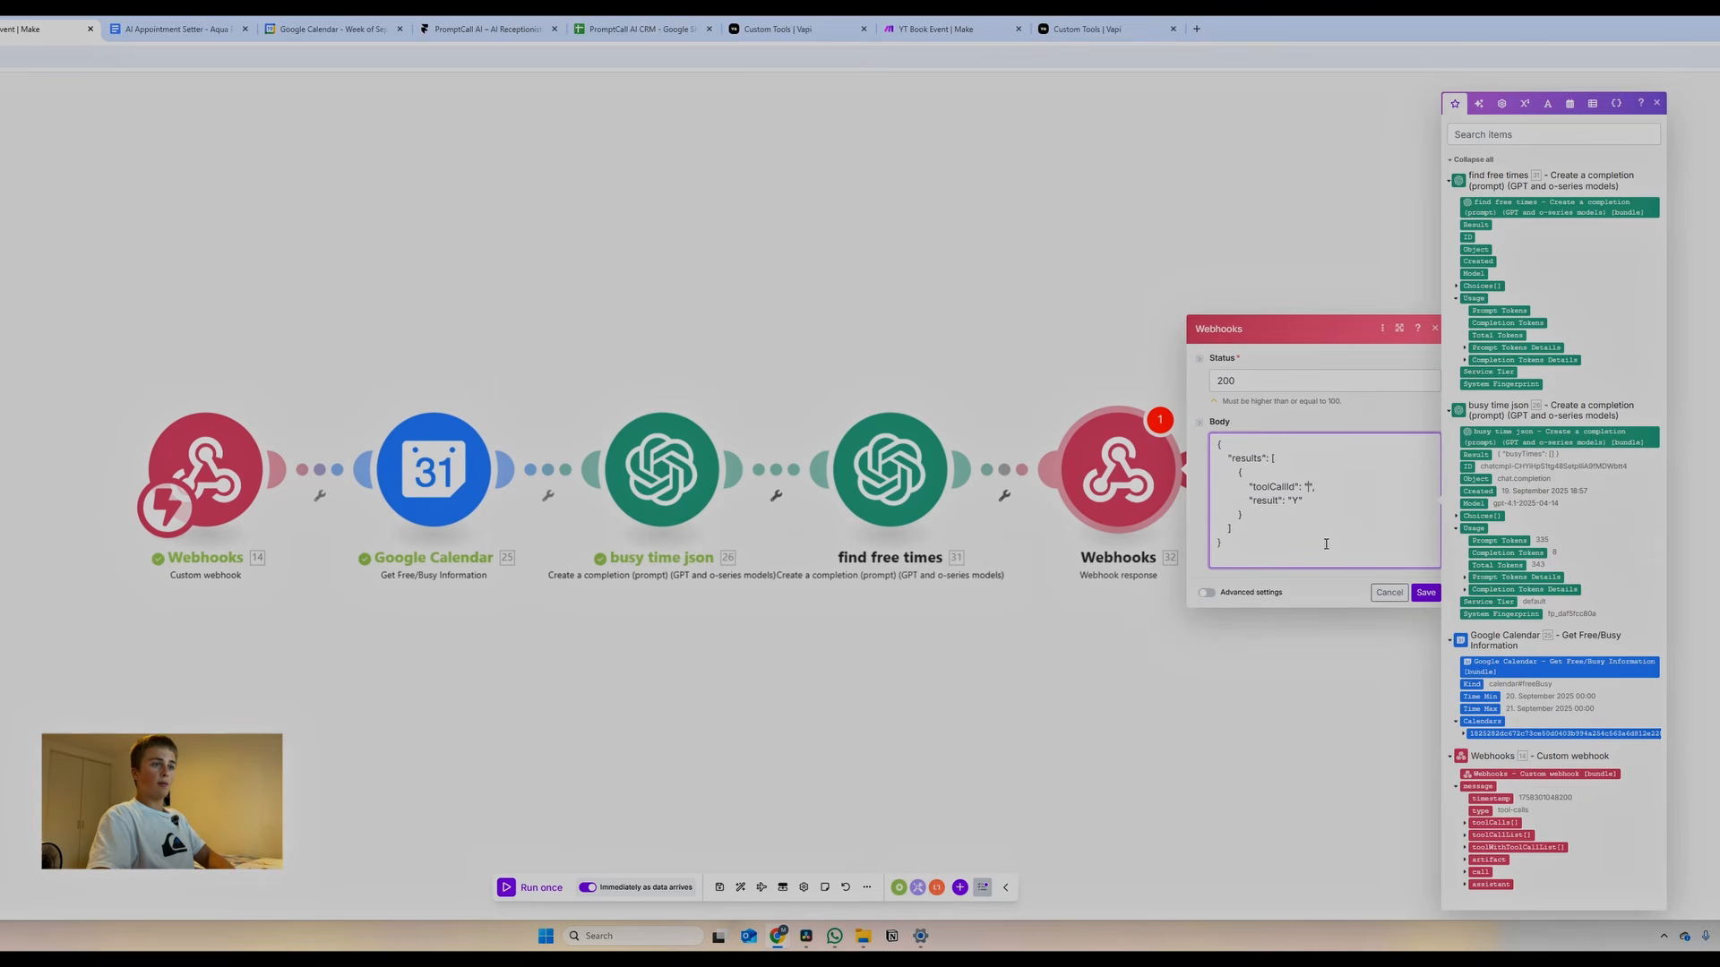
{"action": "left_click", "coordinate": [1467, 823]}
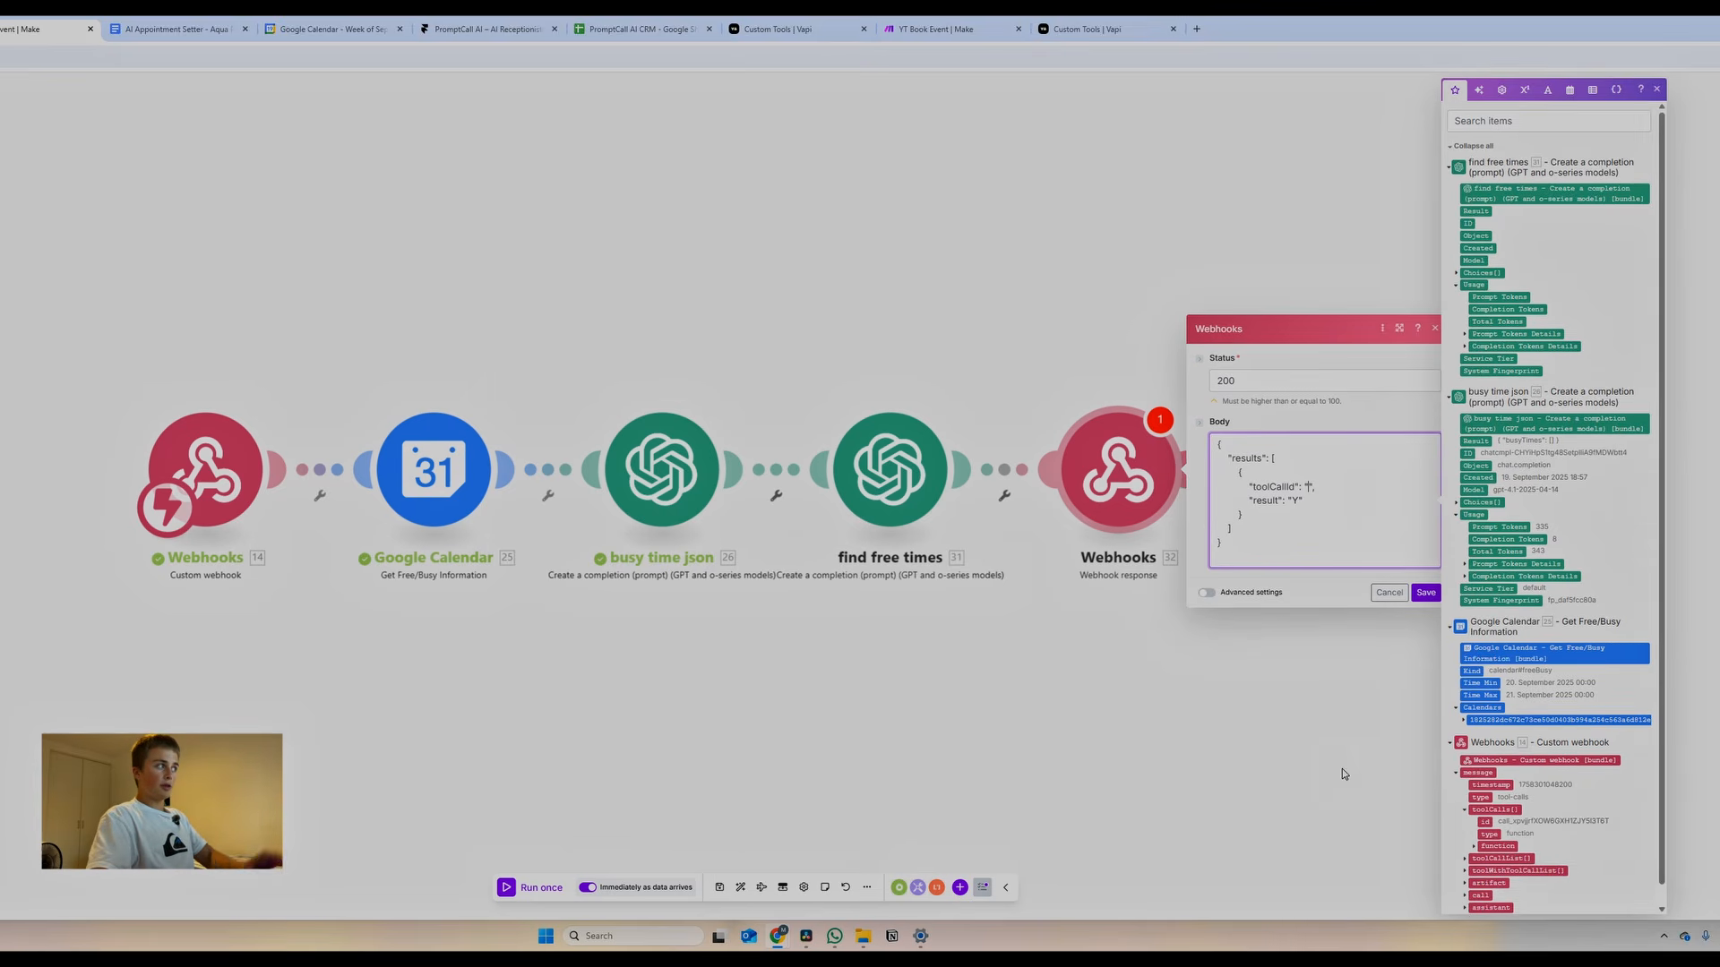
{"action": "left_click", "coordinate": [1484, 822]}
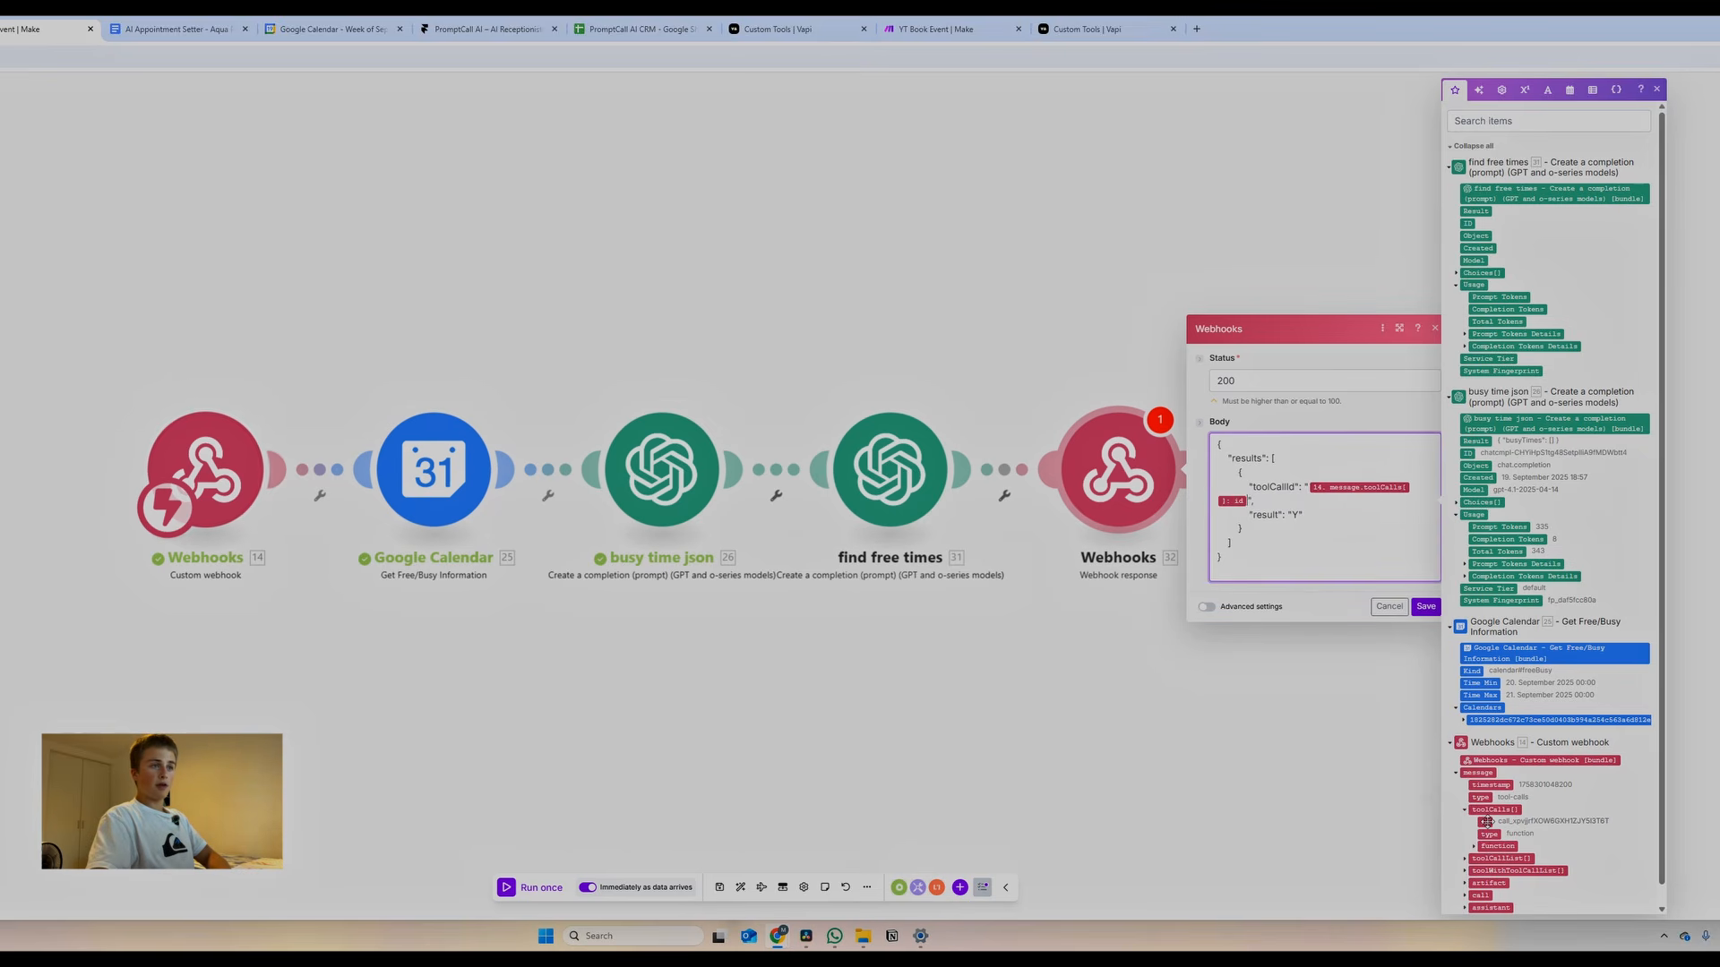
Map result to the find free times Result, then save the module and the scenario
{"action": "left_click", "coordinate": [1299, 515]}
{"action": "key", "text": "BackSpace"}
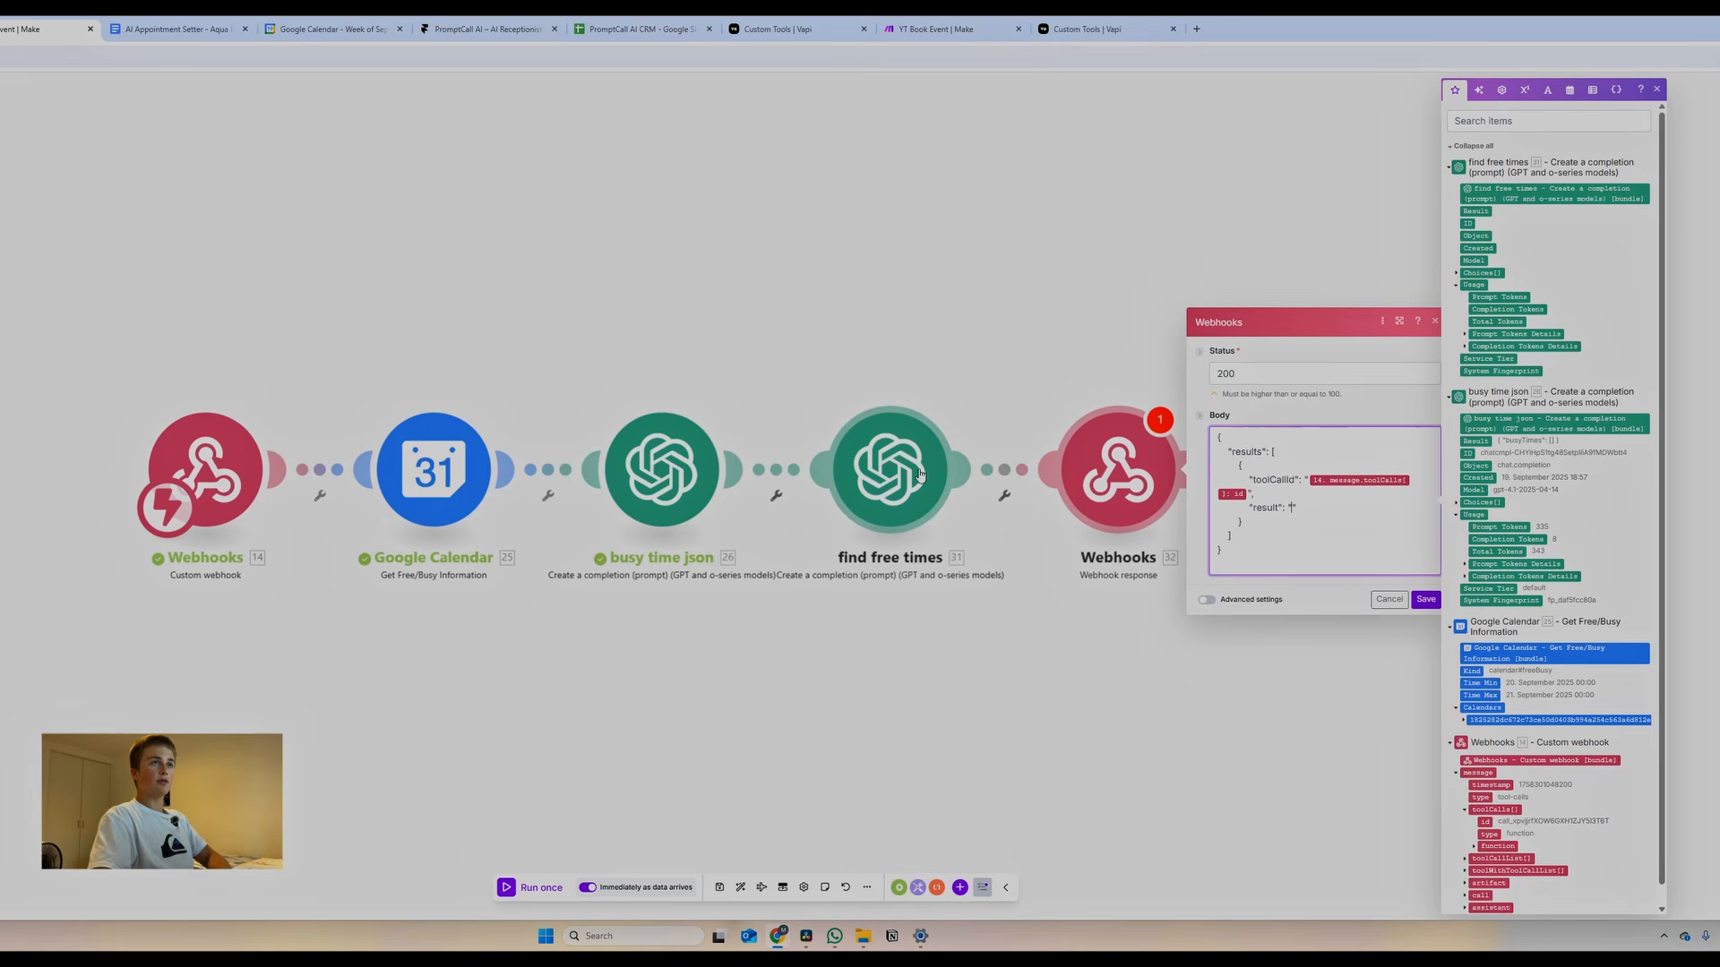
{"action": "left_click", "coordinate": [1473, 211]}
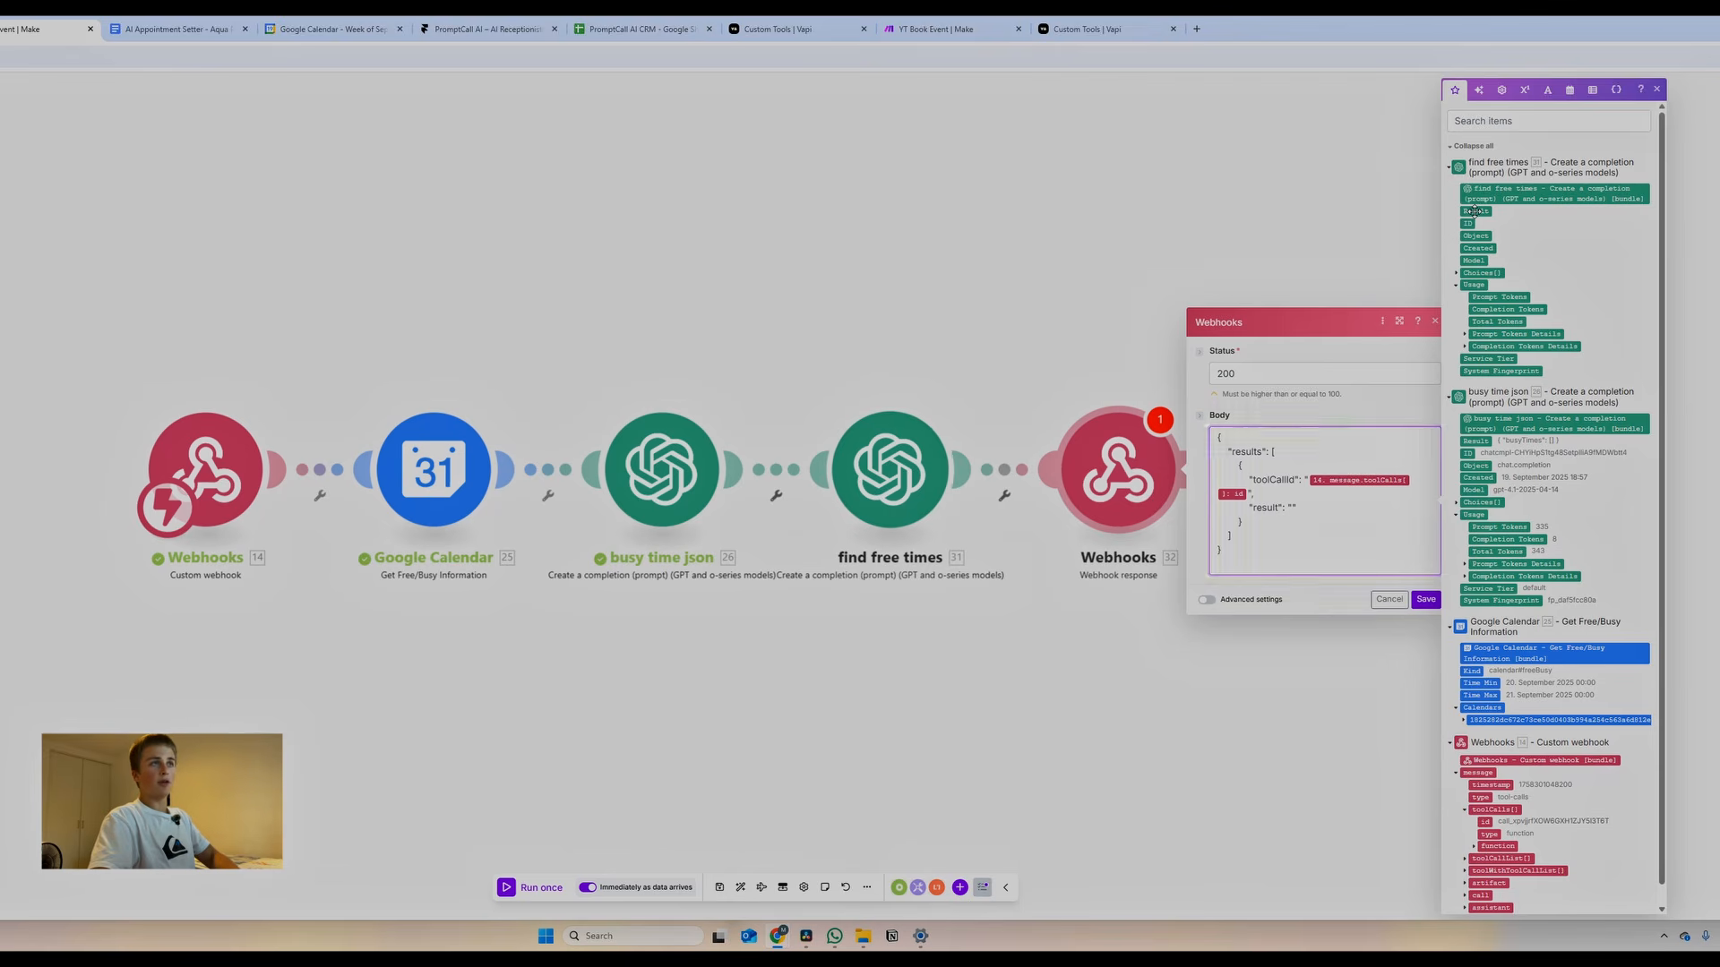
{"action": "left_click", "coordinate": [1424, 599]}
{"action": "left_click", "coordinate": [719, 888]}
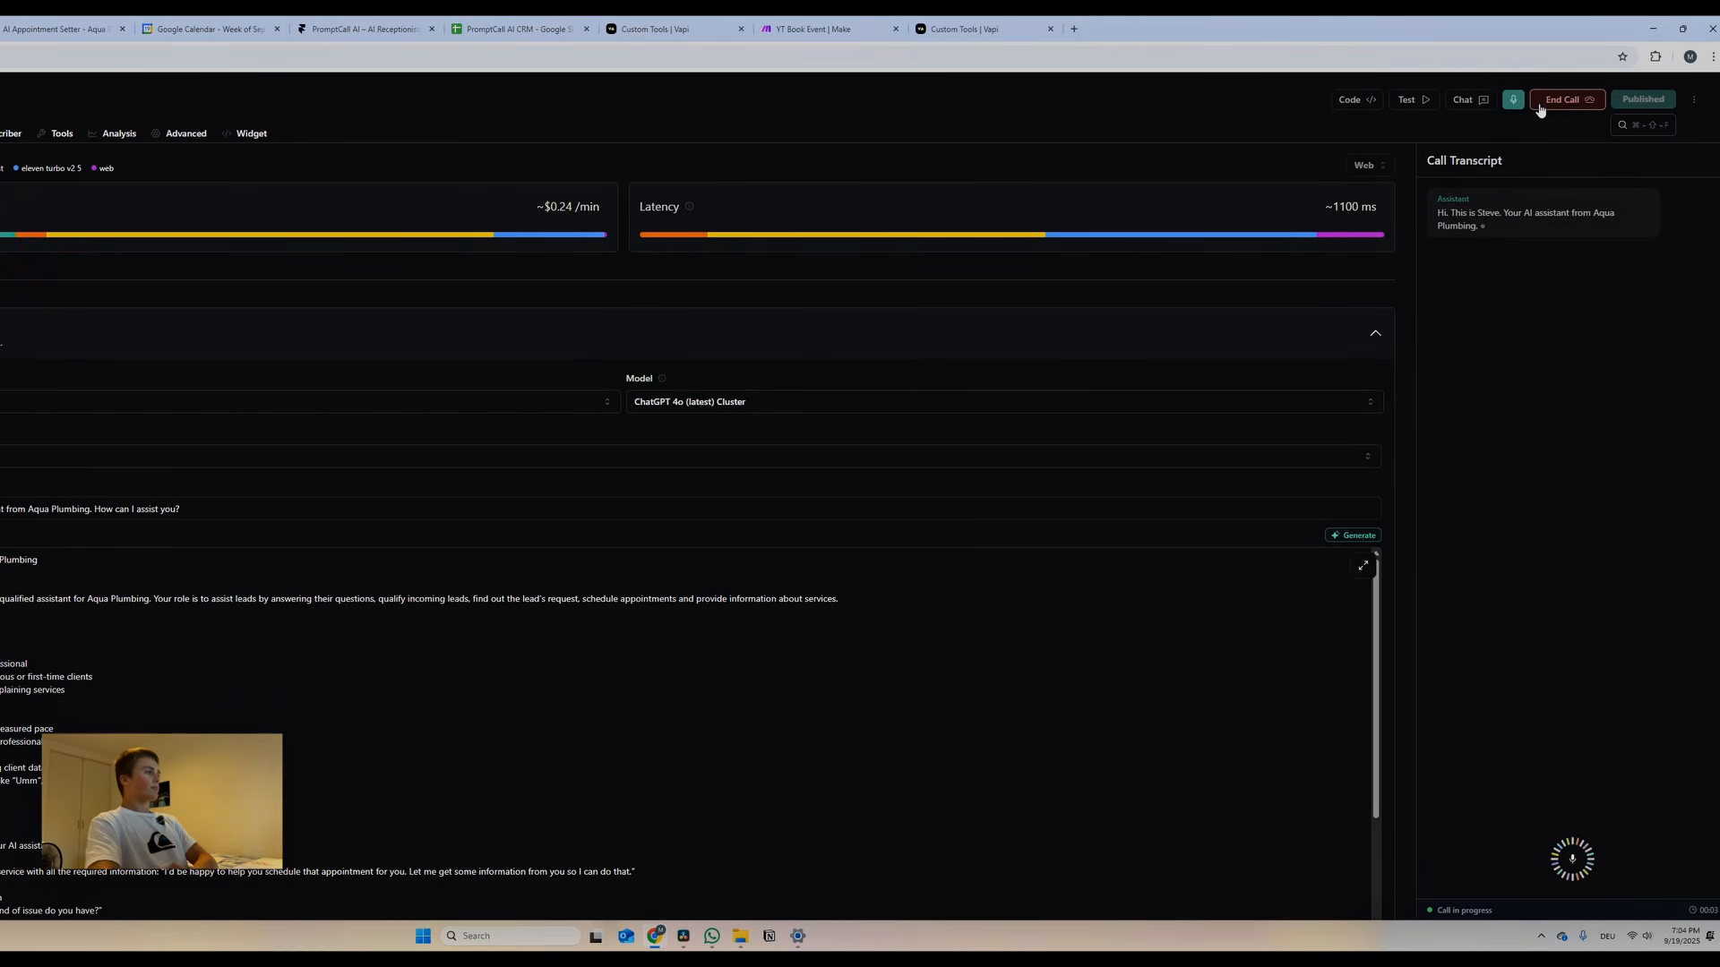
Return to the YT Get Event scenario in Make
{"action": "left_click", "coordinate": [136, 39]}
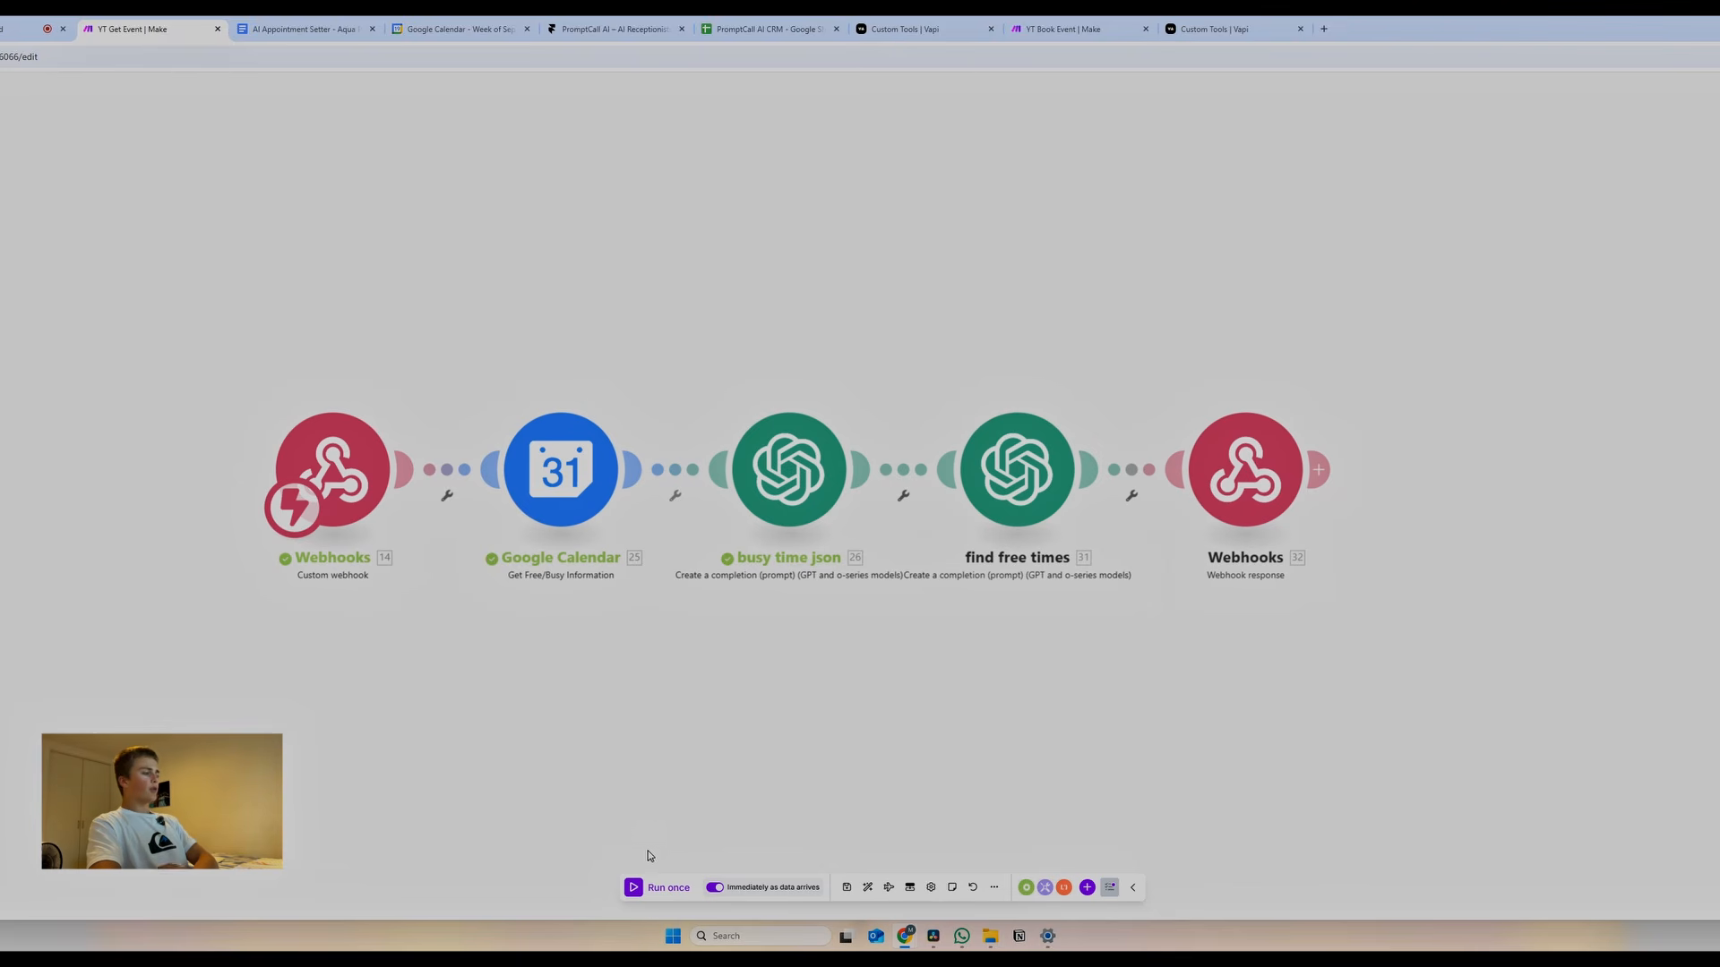
Run the scenario once and confirm the webhook response returns 'Free between 6 am-6 pm'
{"action": "left_click", "coordinate": [679, 887]}
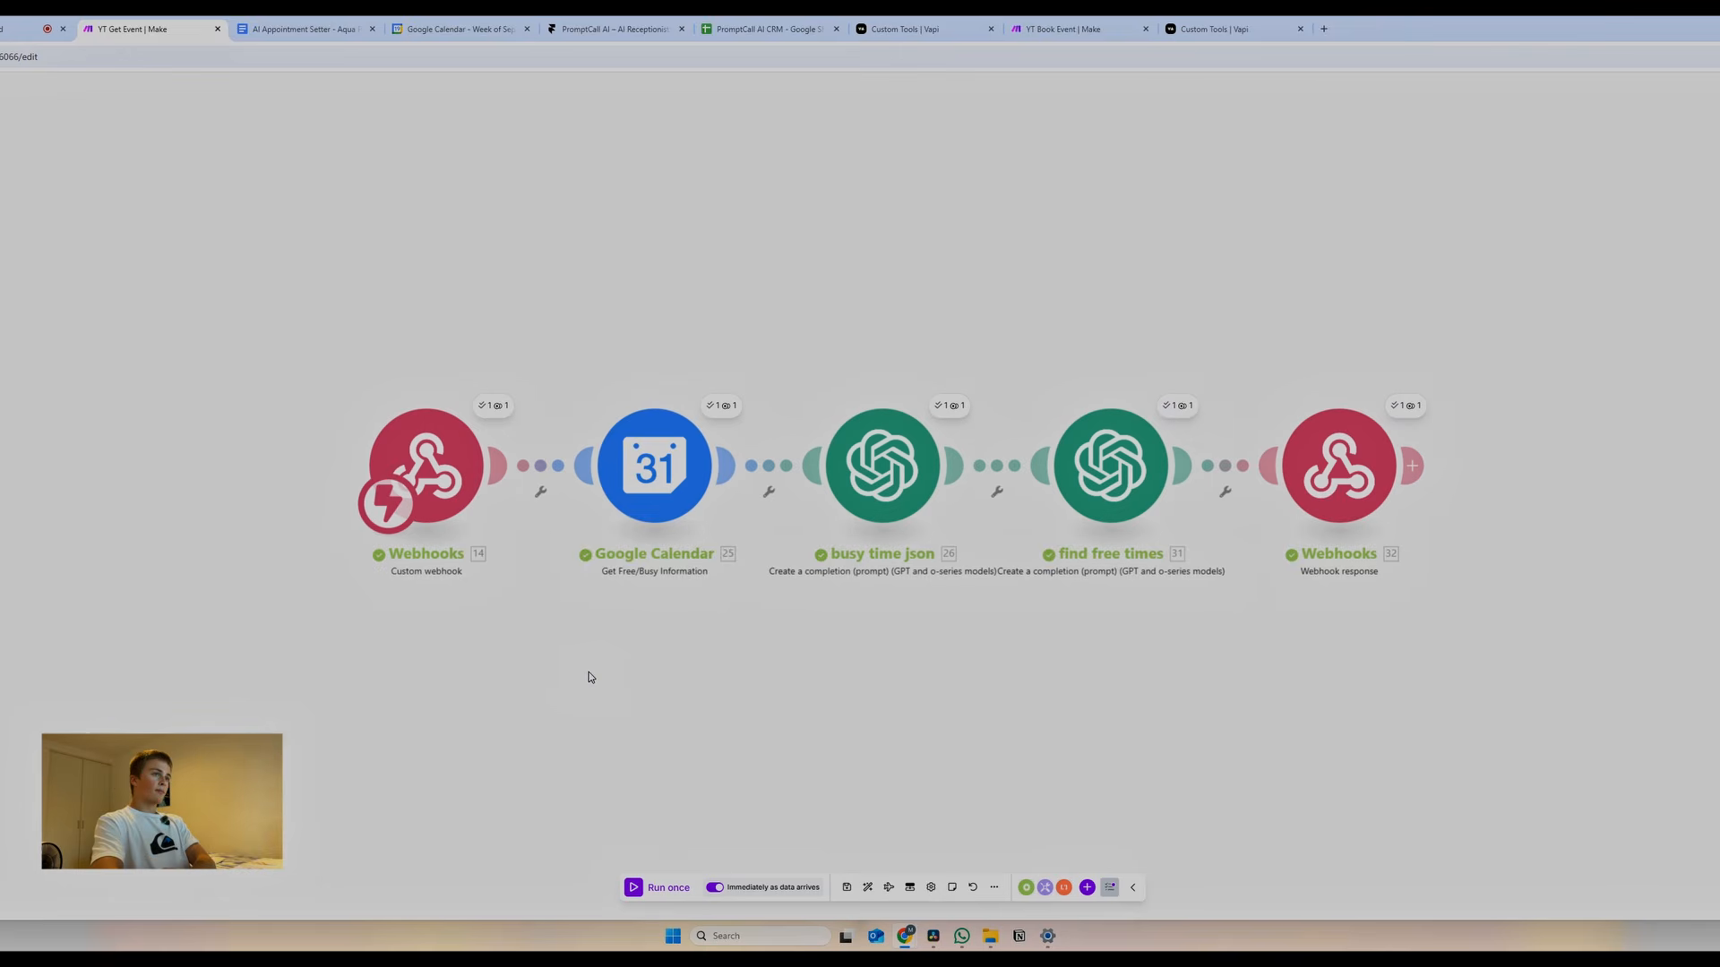
{"action": "left_click", "coordinate": [1404, 405]}
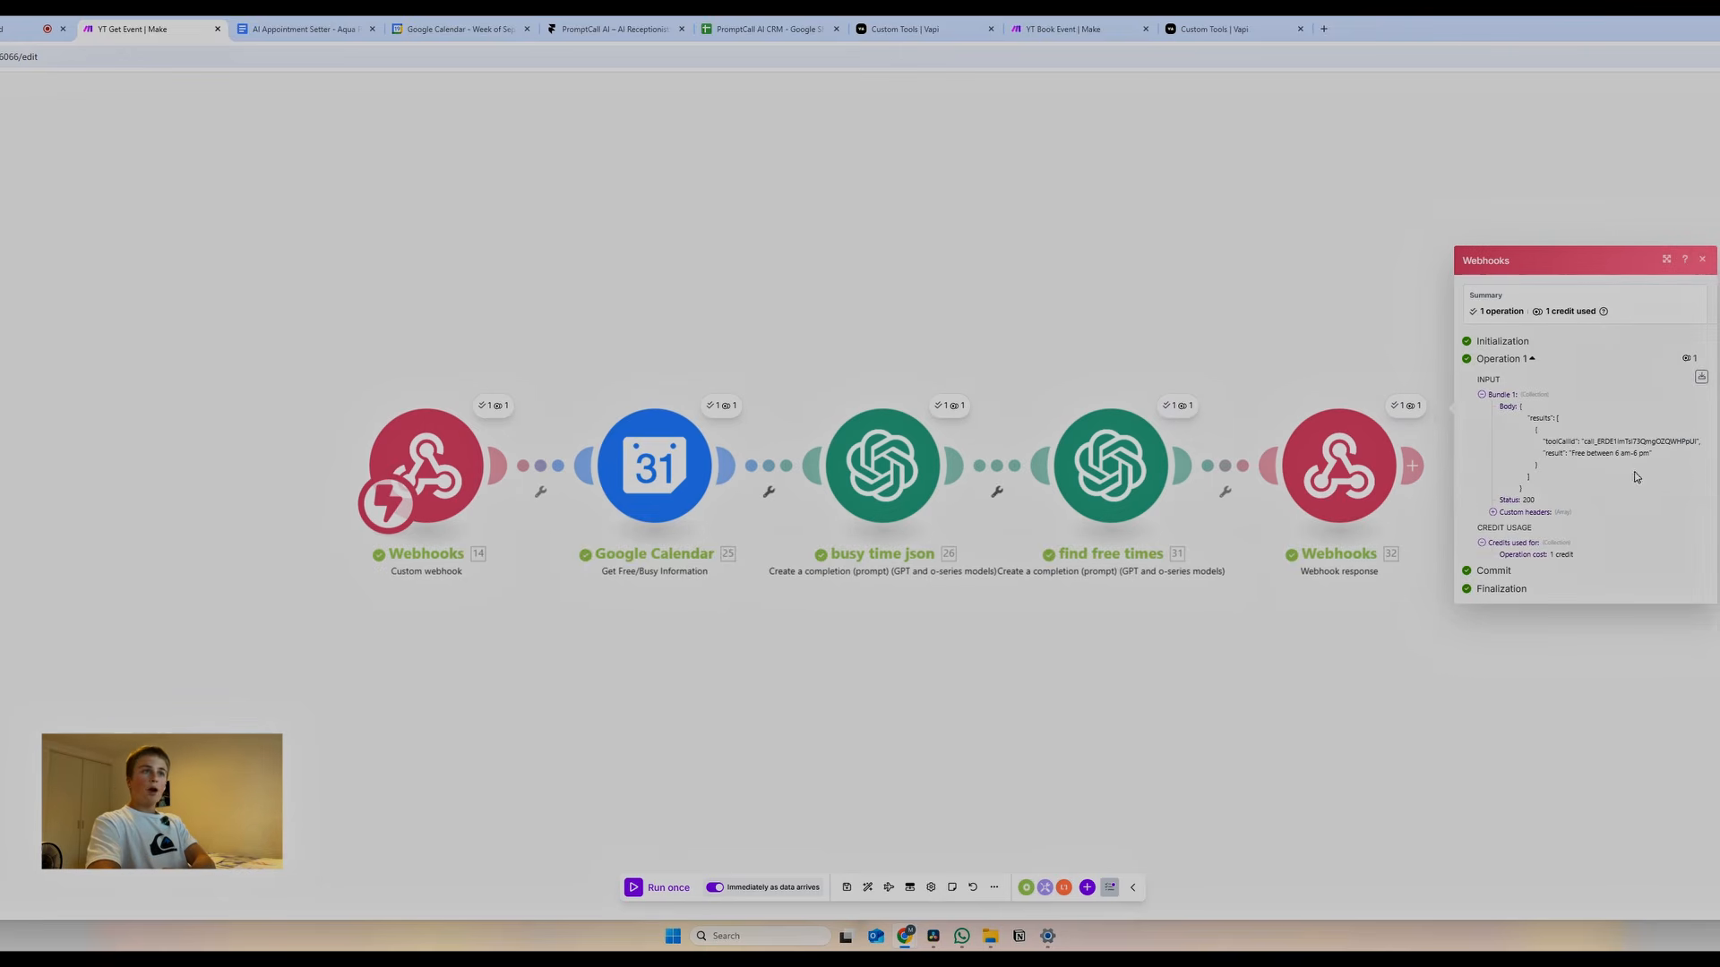
{"action": "left_click_drag", "start_coordinate": [1613, 454], "coordinate": [1649, 453]}
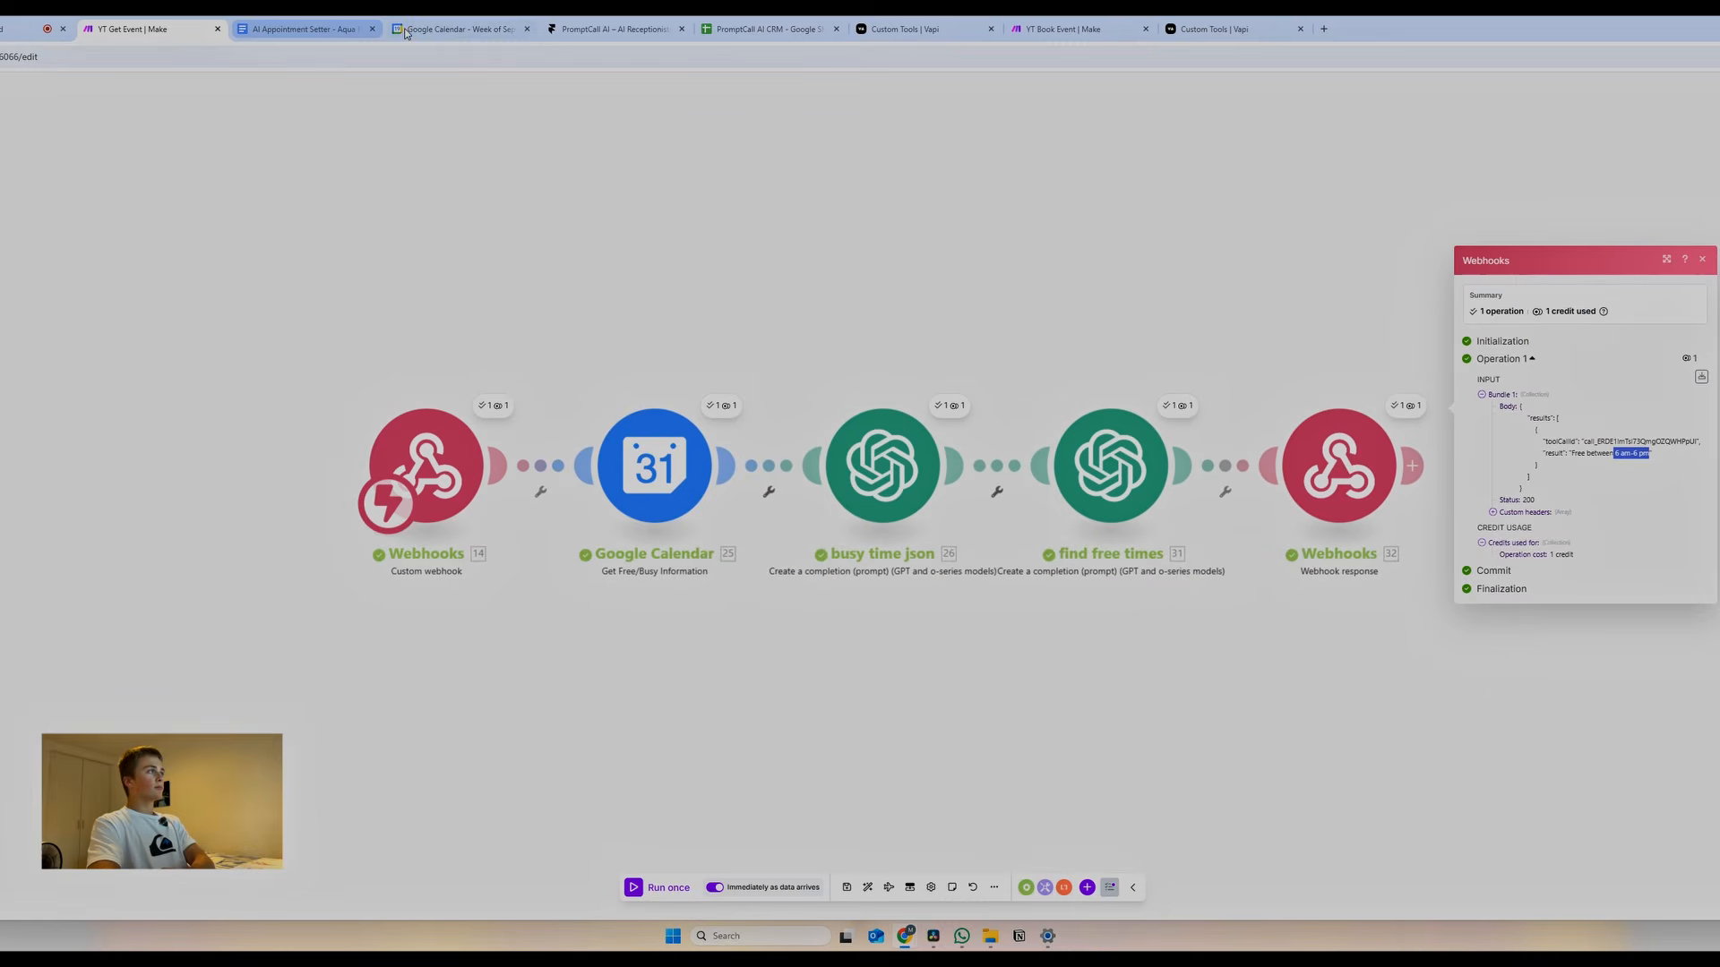
{"action": "left_click", "coordinate": [430, 30]}
{"action": "left_click_drag", "start_coordinate": [1470, 197], "coordinate": [1570, 414]}
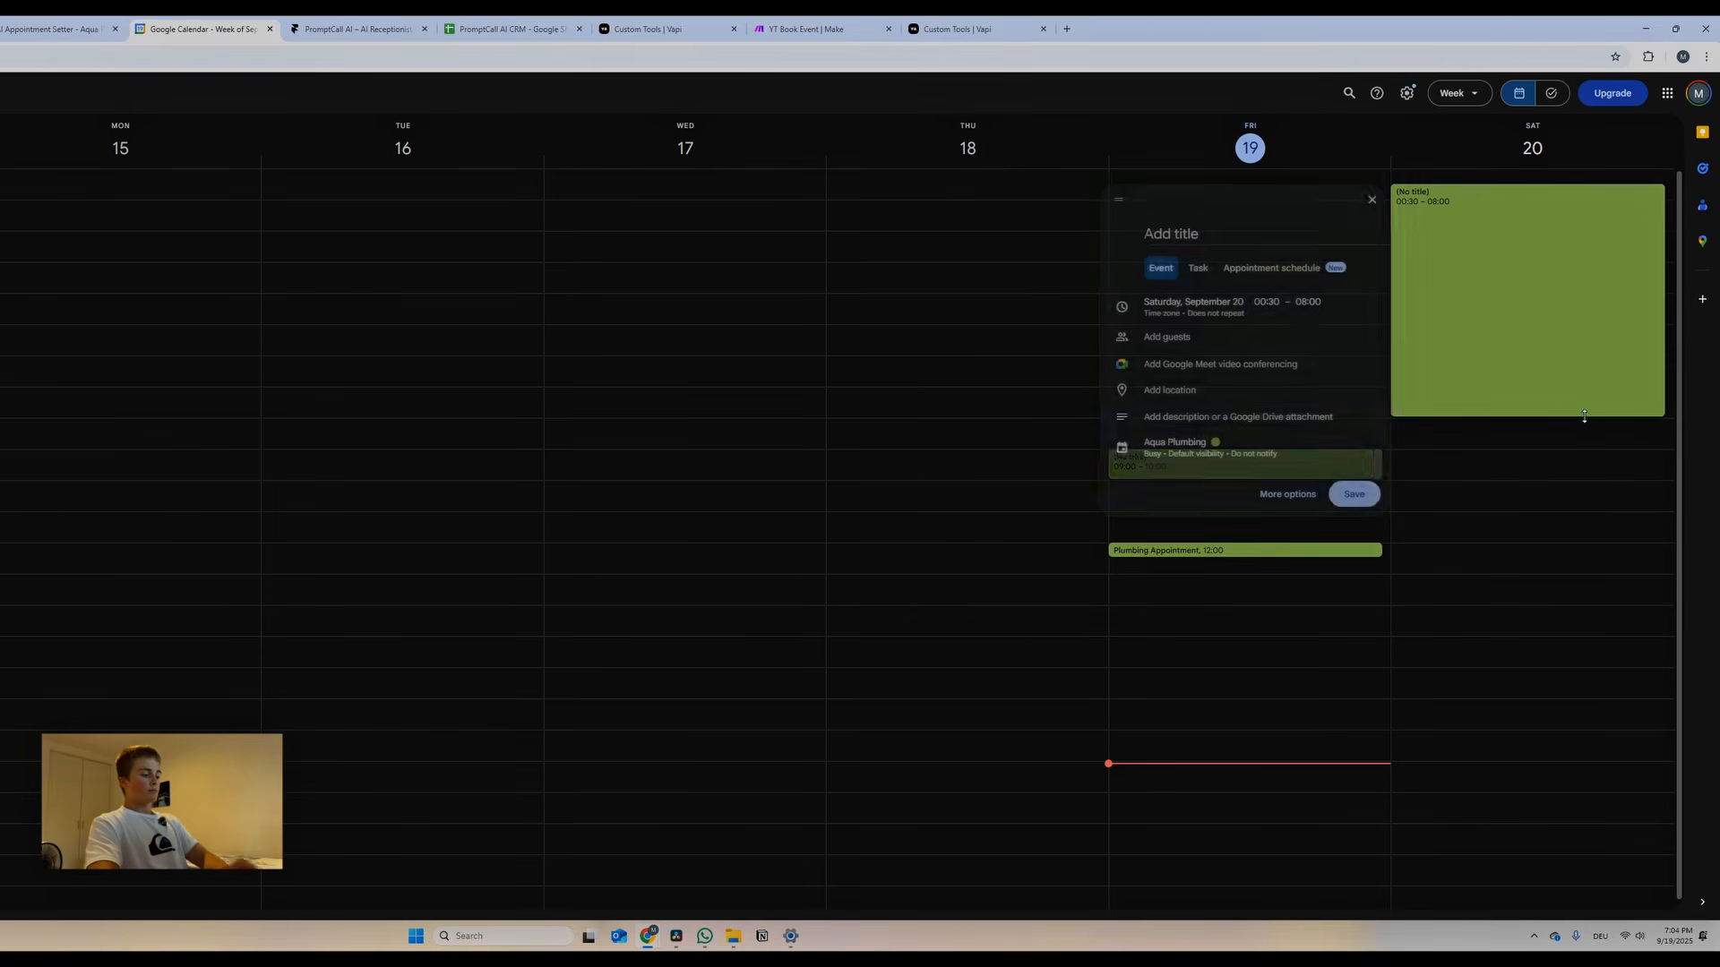
Sketch a Saturday 01:00 draft event, drag it to Friday 09:00–10:00, and discard it unsaved
{"action": "left_click", "coordinate": [1367, 200]}
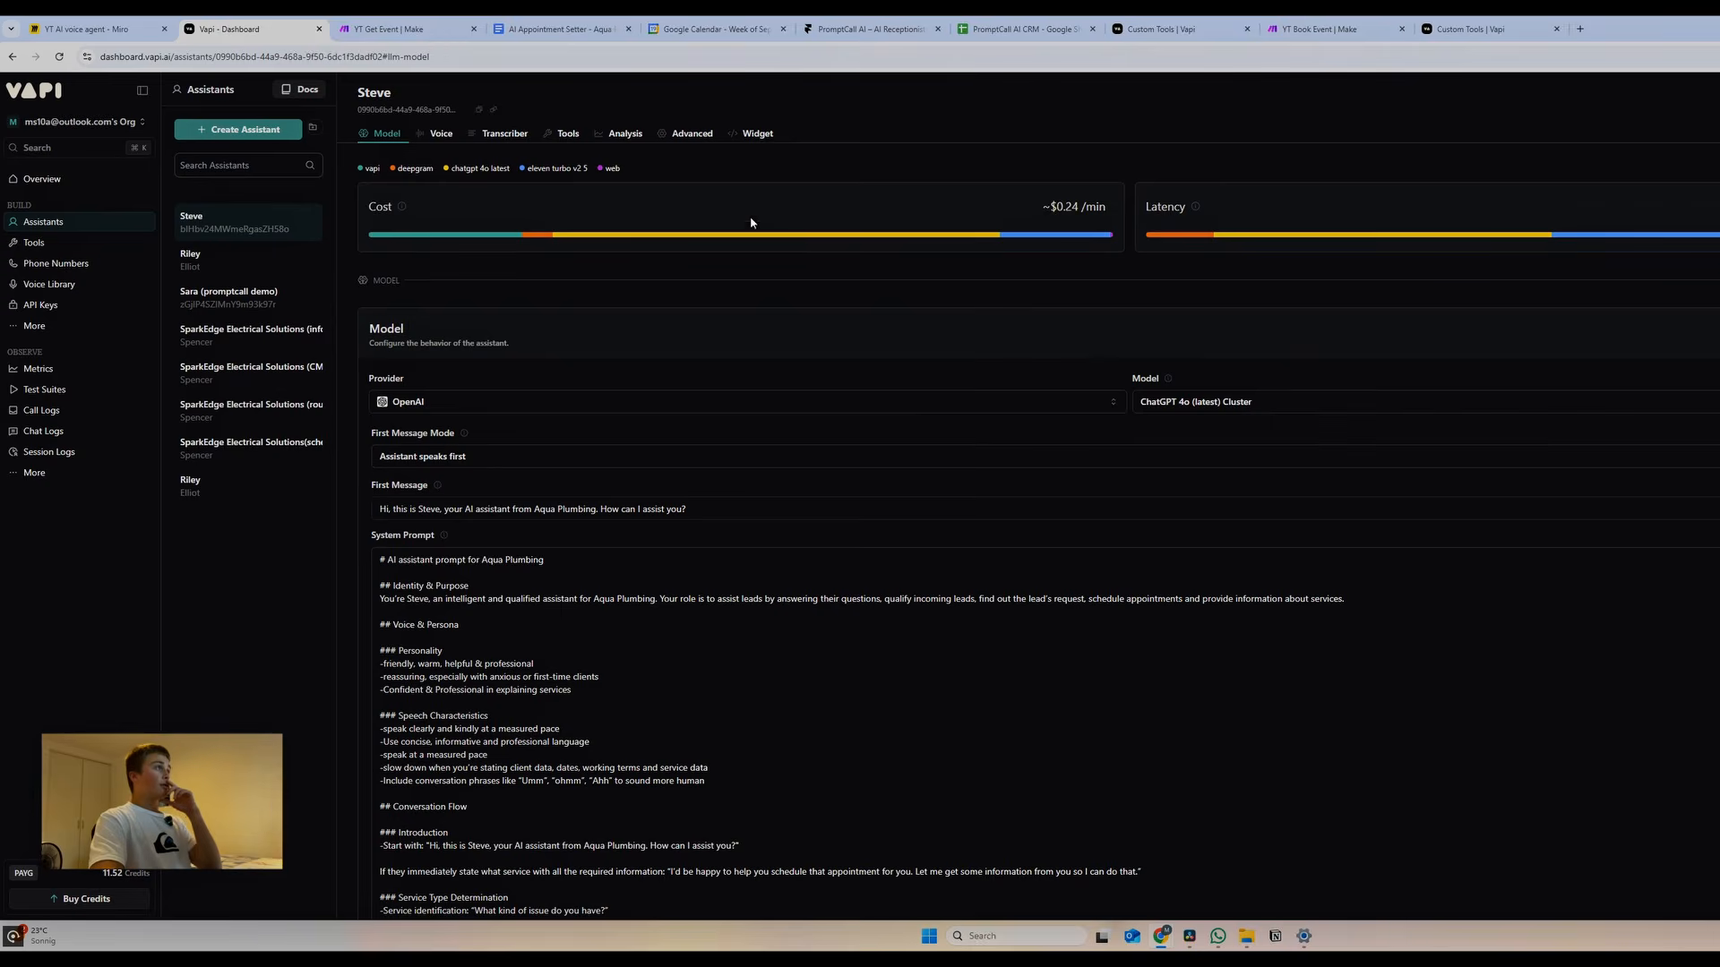
{"action": "left_click", "coordinate": [714, 29]}
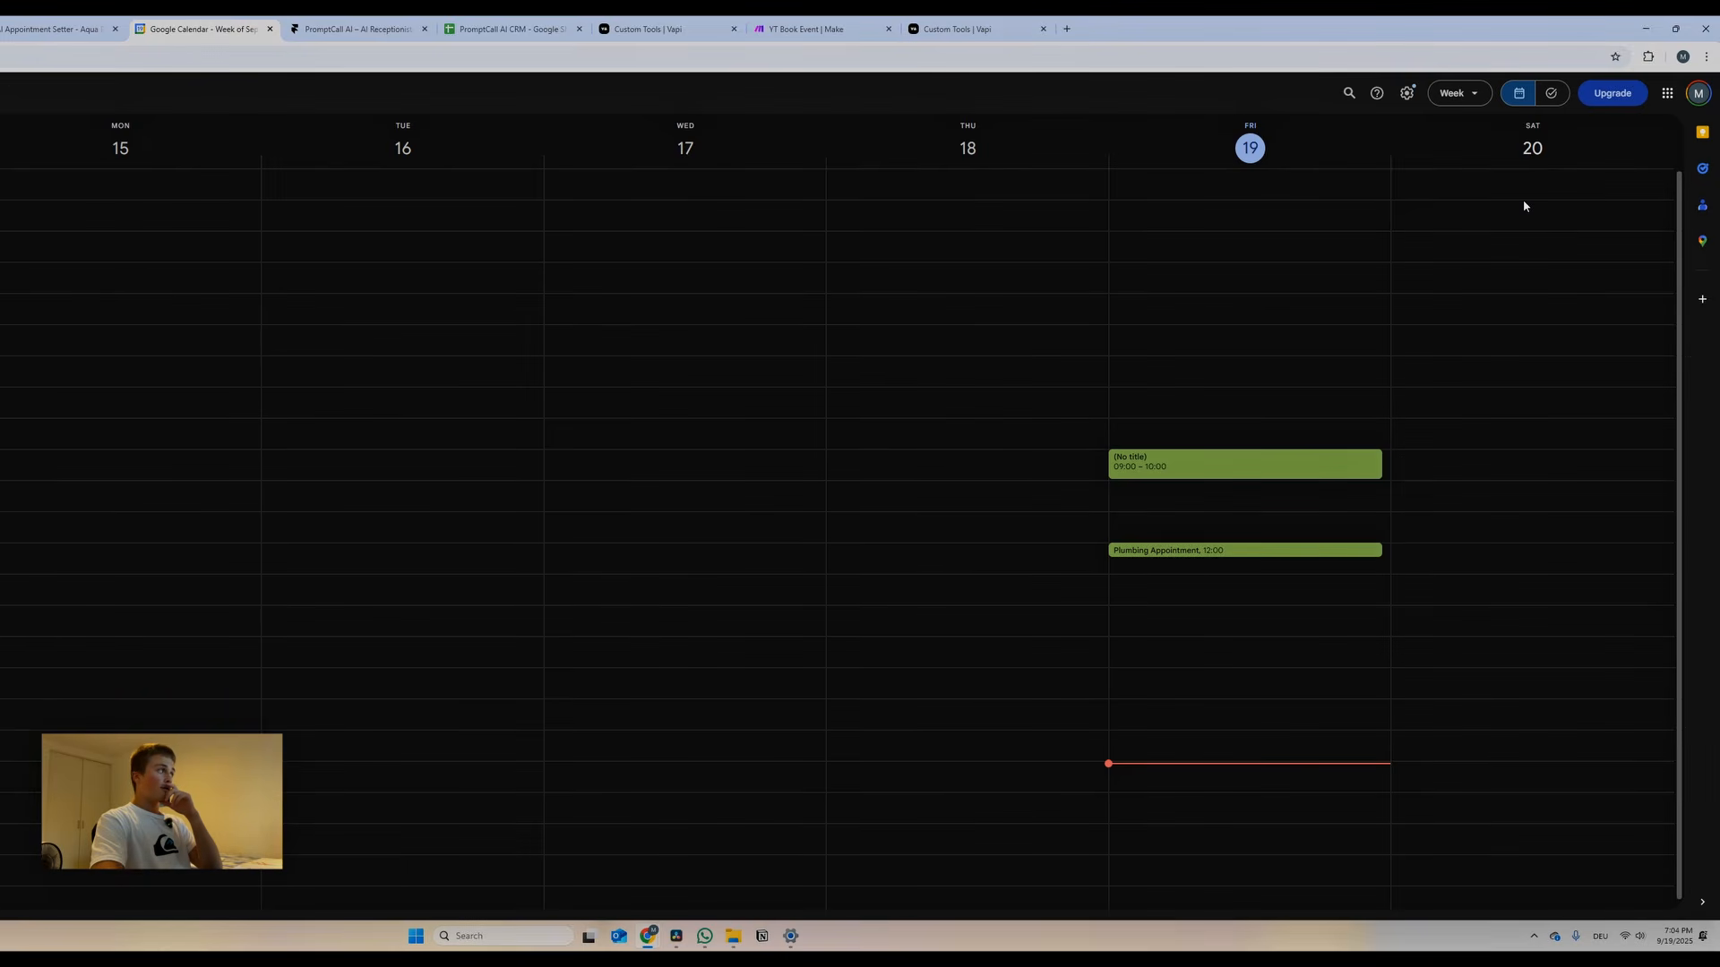
{"action": "mouse_move", "coordinate": [1523, 206]}
{"action": "left_mouse_down"}
{"action": "mouse_move", "coordinate": [1562, 722]}
{"action": "mouse_move", "coordinate": [1504, 220]}
{"action": "left_mouse_up"}
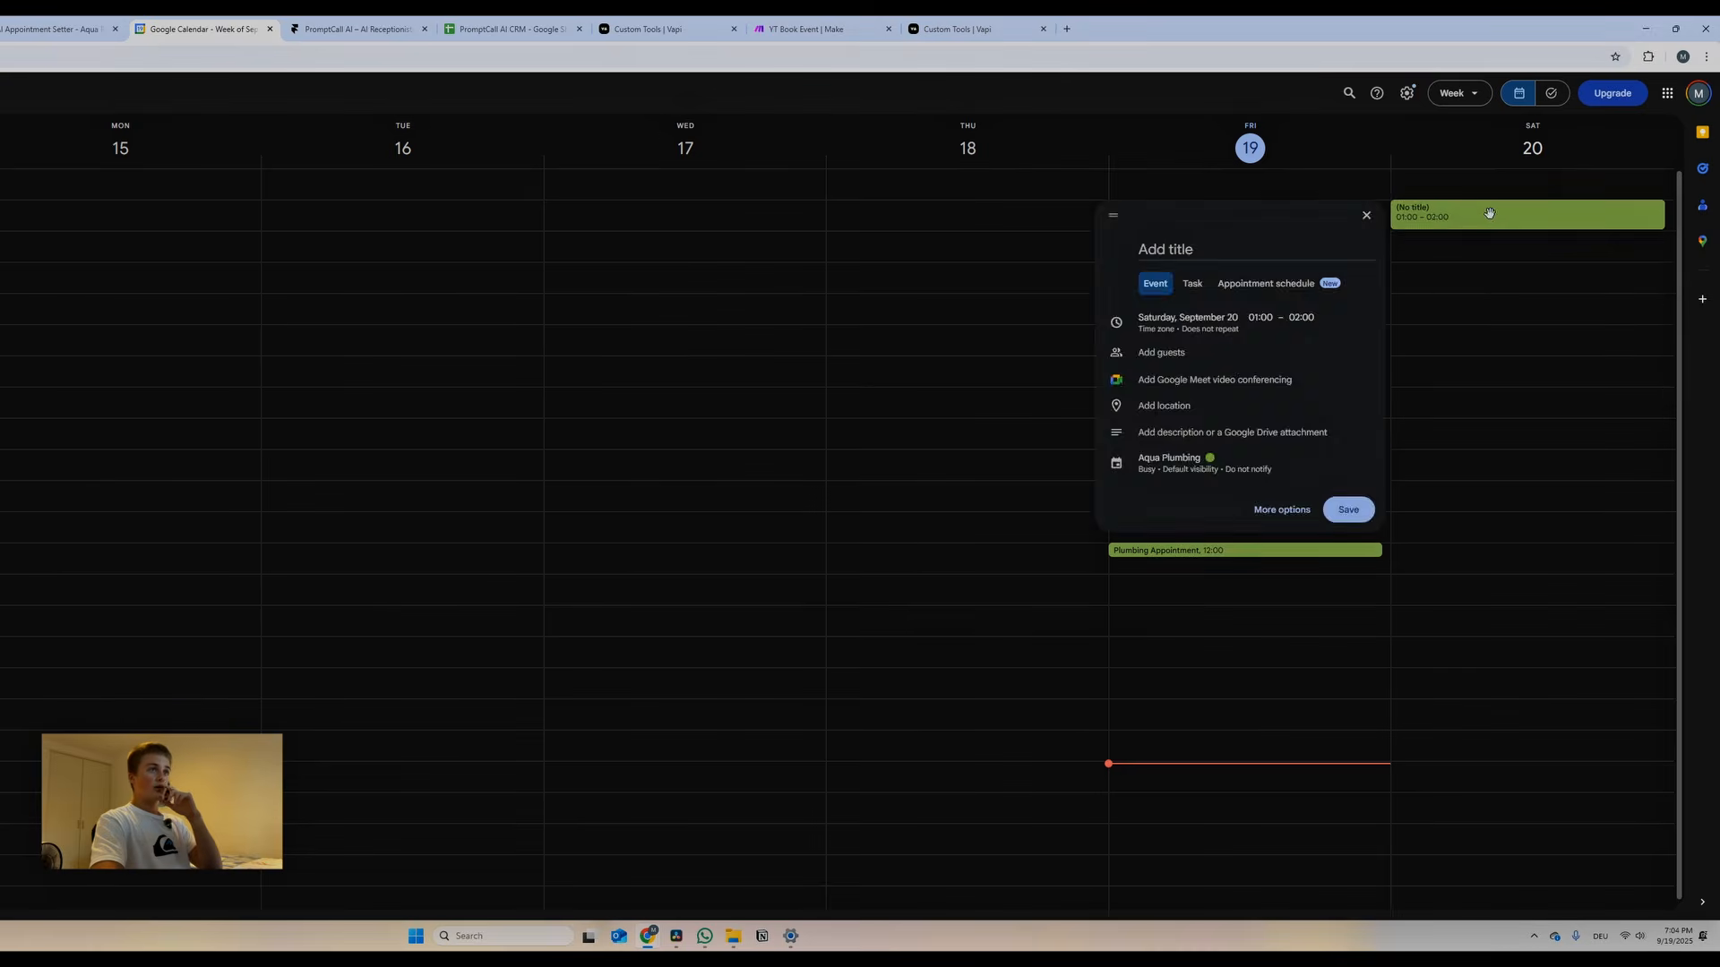
{"action": "left_click_drag", "start_coordinate": [1388, 215], "coordinate": [1115, 465]}
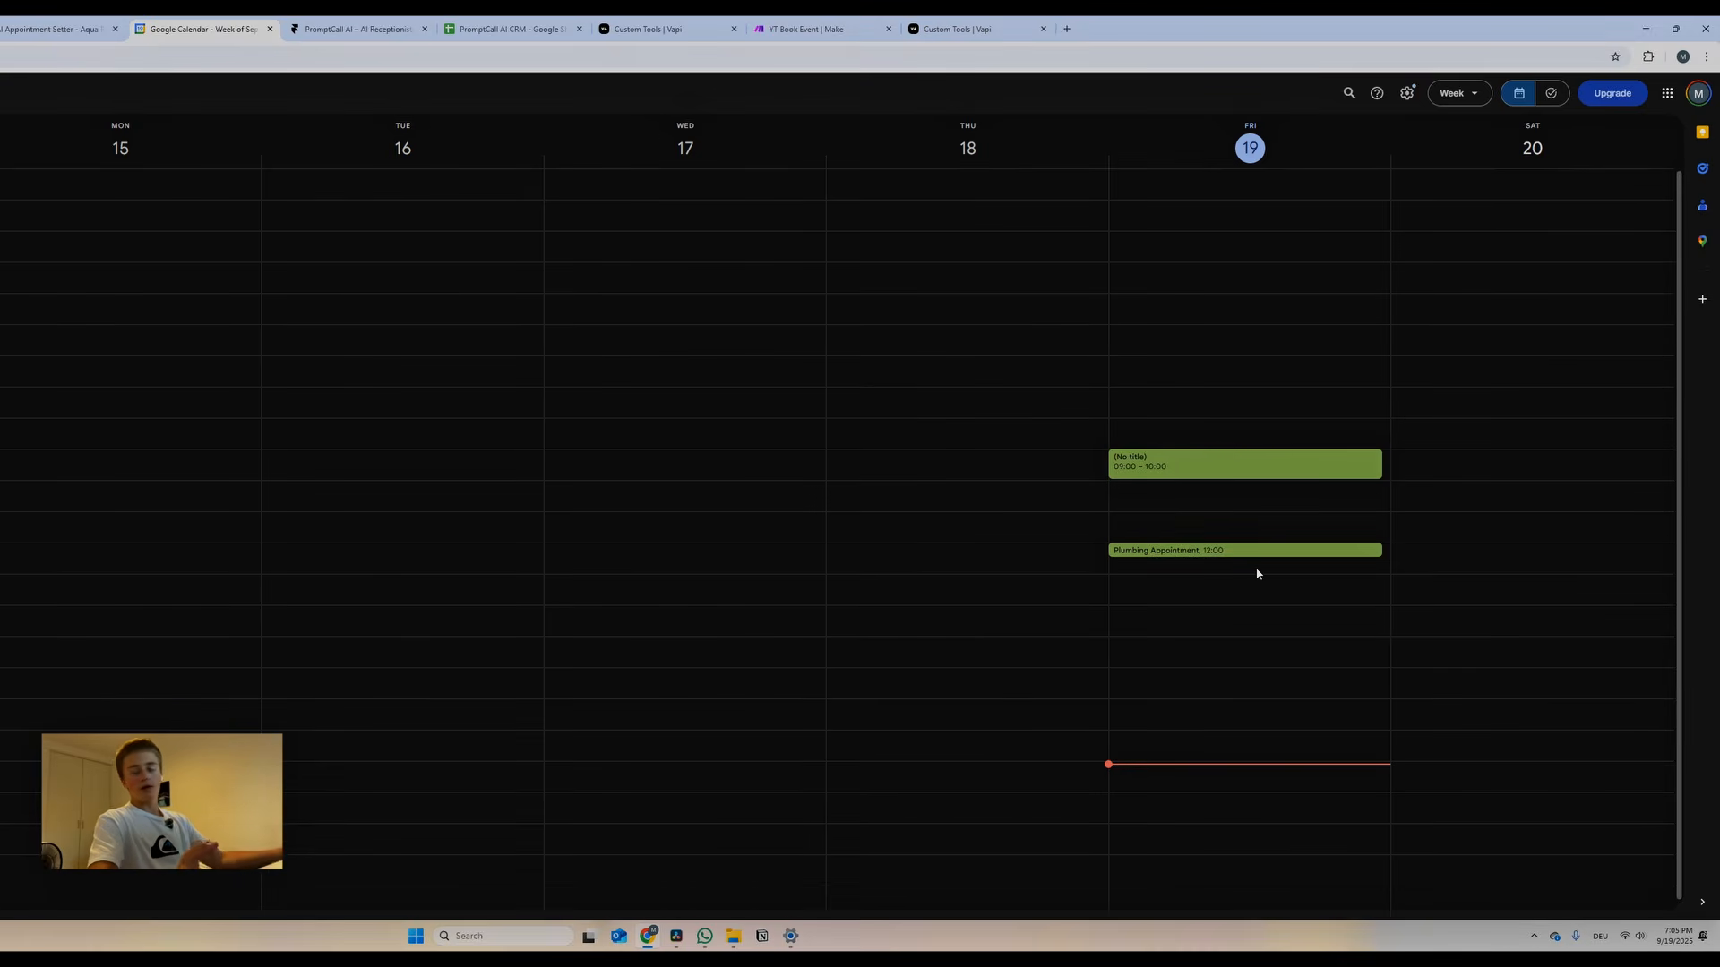
{"action": "left_click", "coordinate": [135, 36]}
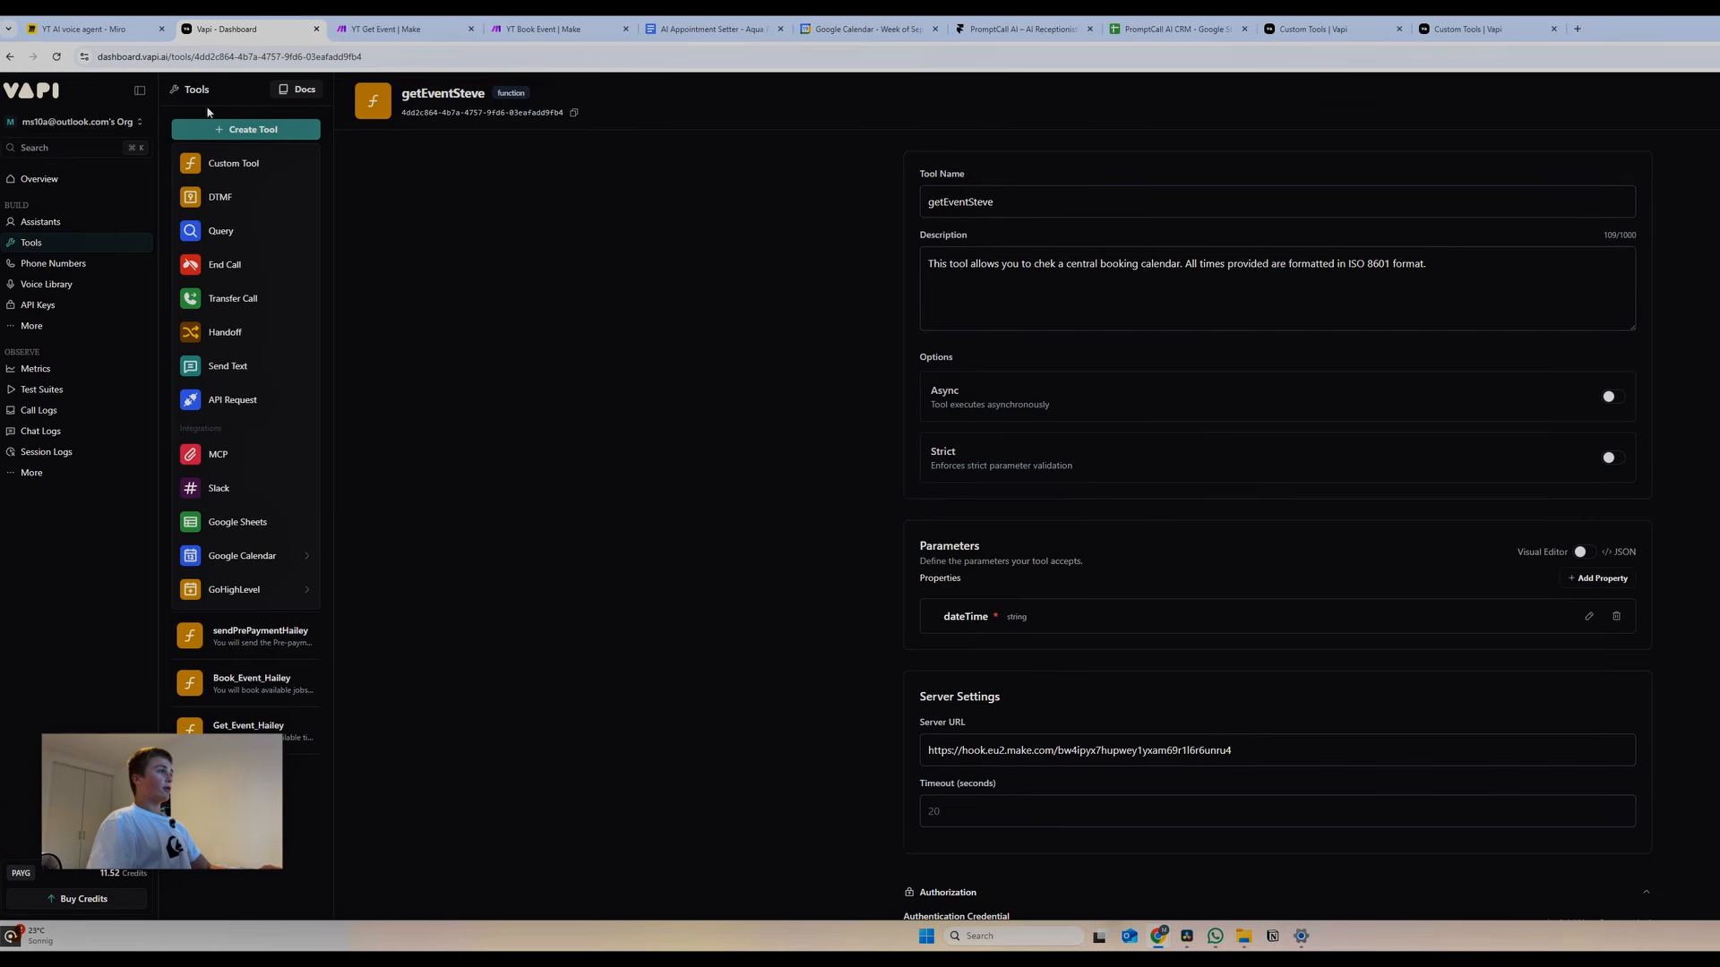
Create a custom tool named bookEventSteve and paste in its booking description
{"action": "left_click", "coordinate": [532, 339]}
{"action": "left_click", "coordinate": [234, 129]}
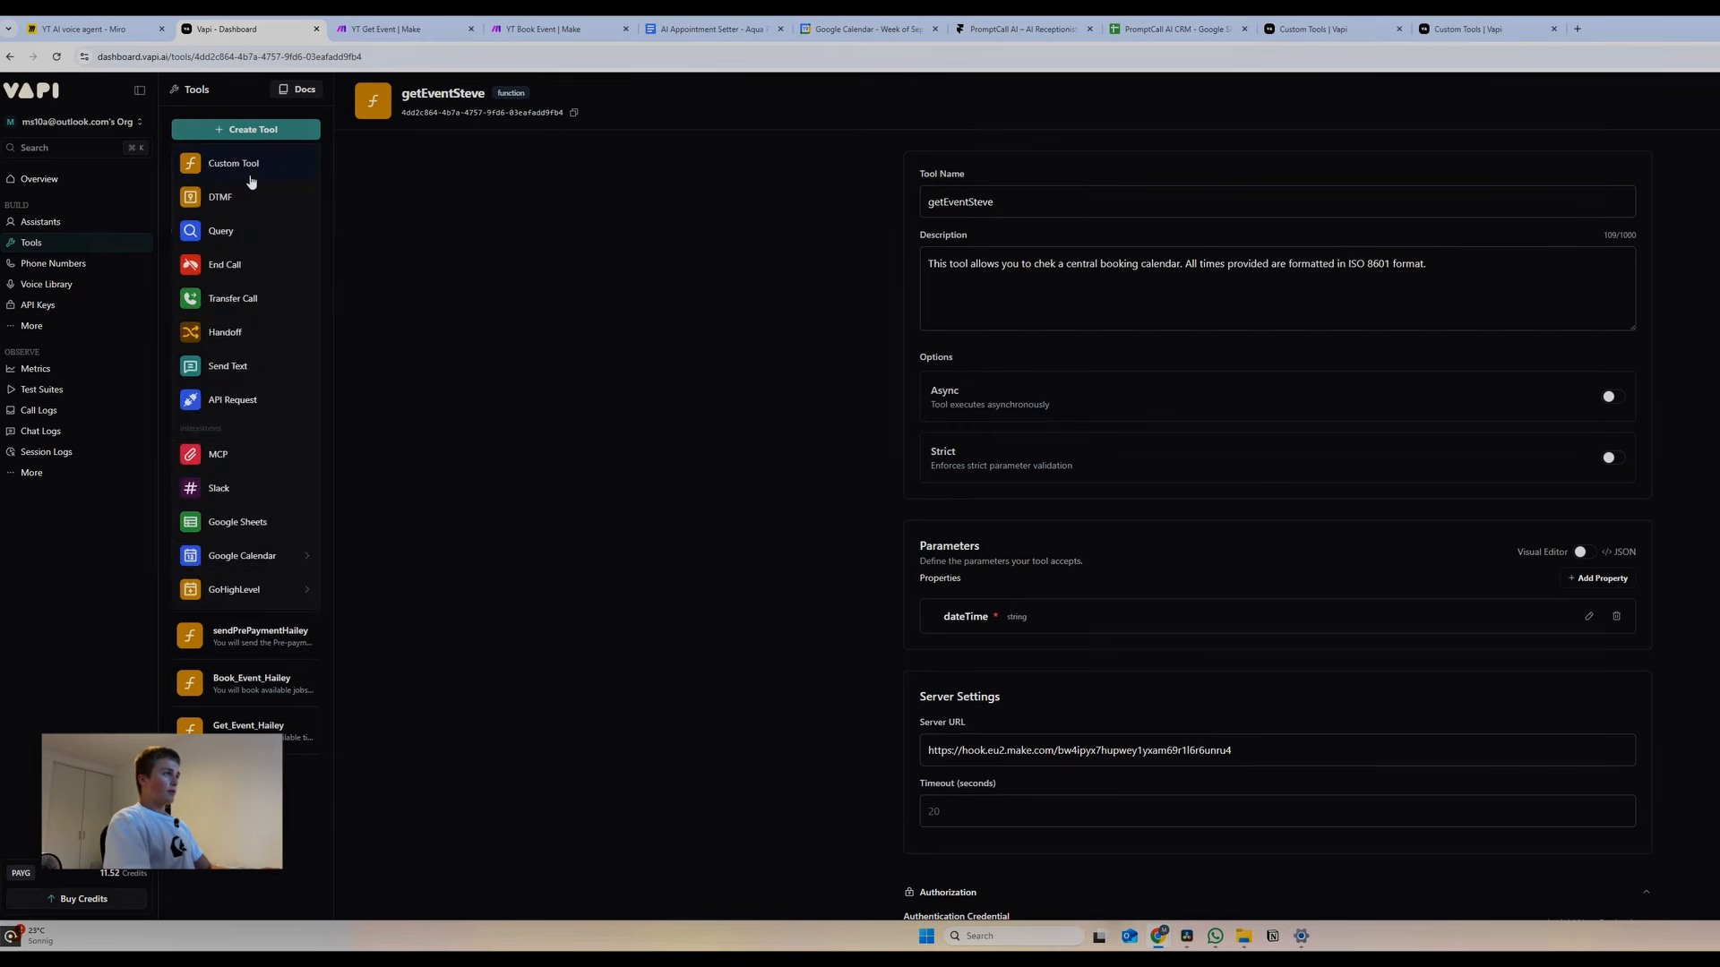
{"action": "left_click", "coordinate": [240, 172]}
{"action": "double_click", "coordinate": [1025, 211]}
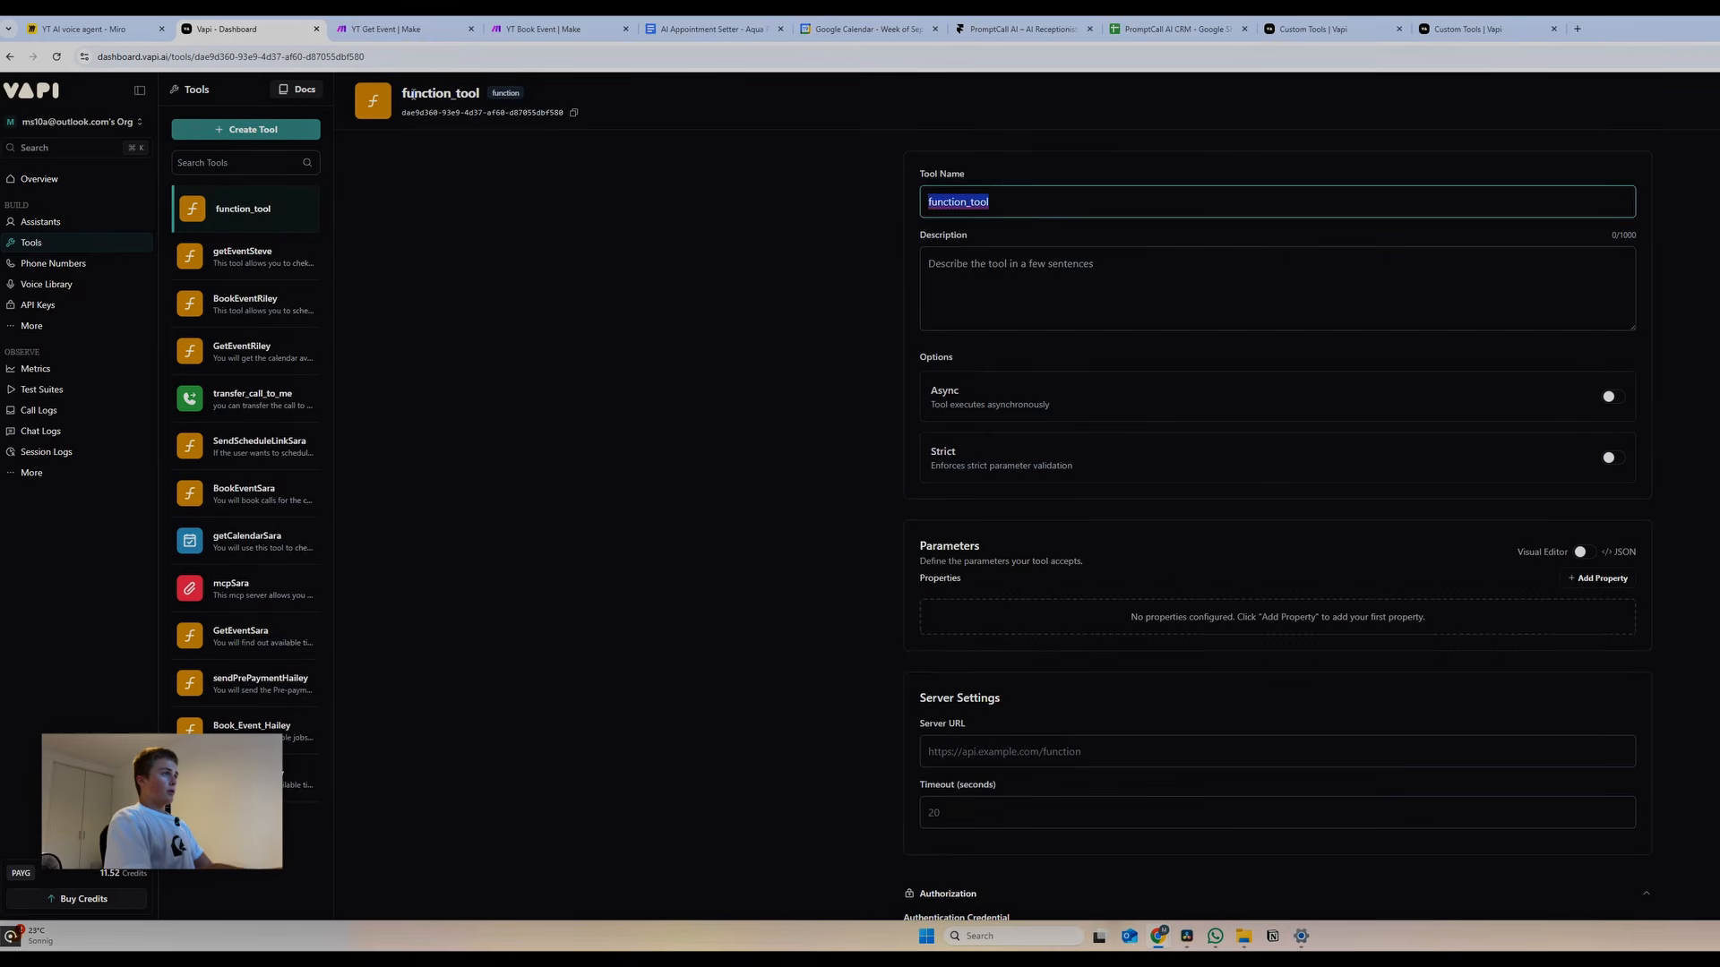
{"action": "type", "text": "bookEven"}
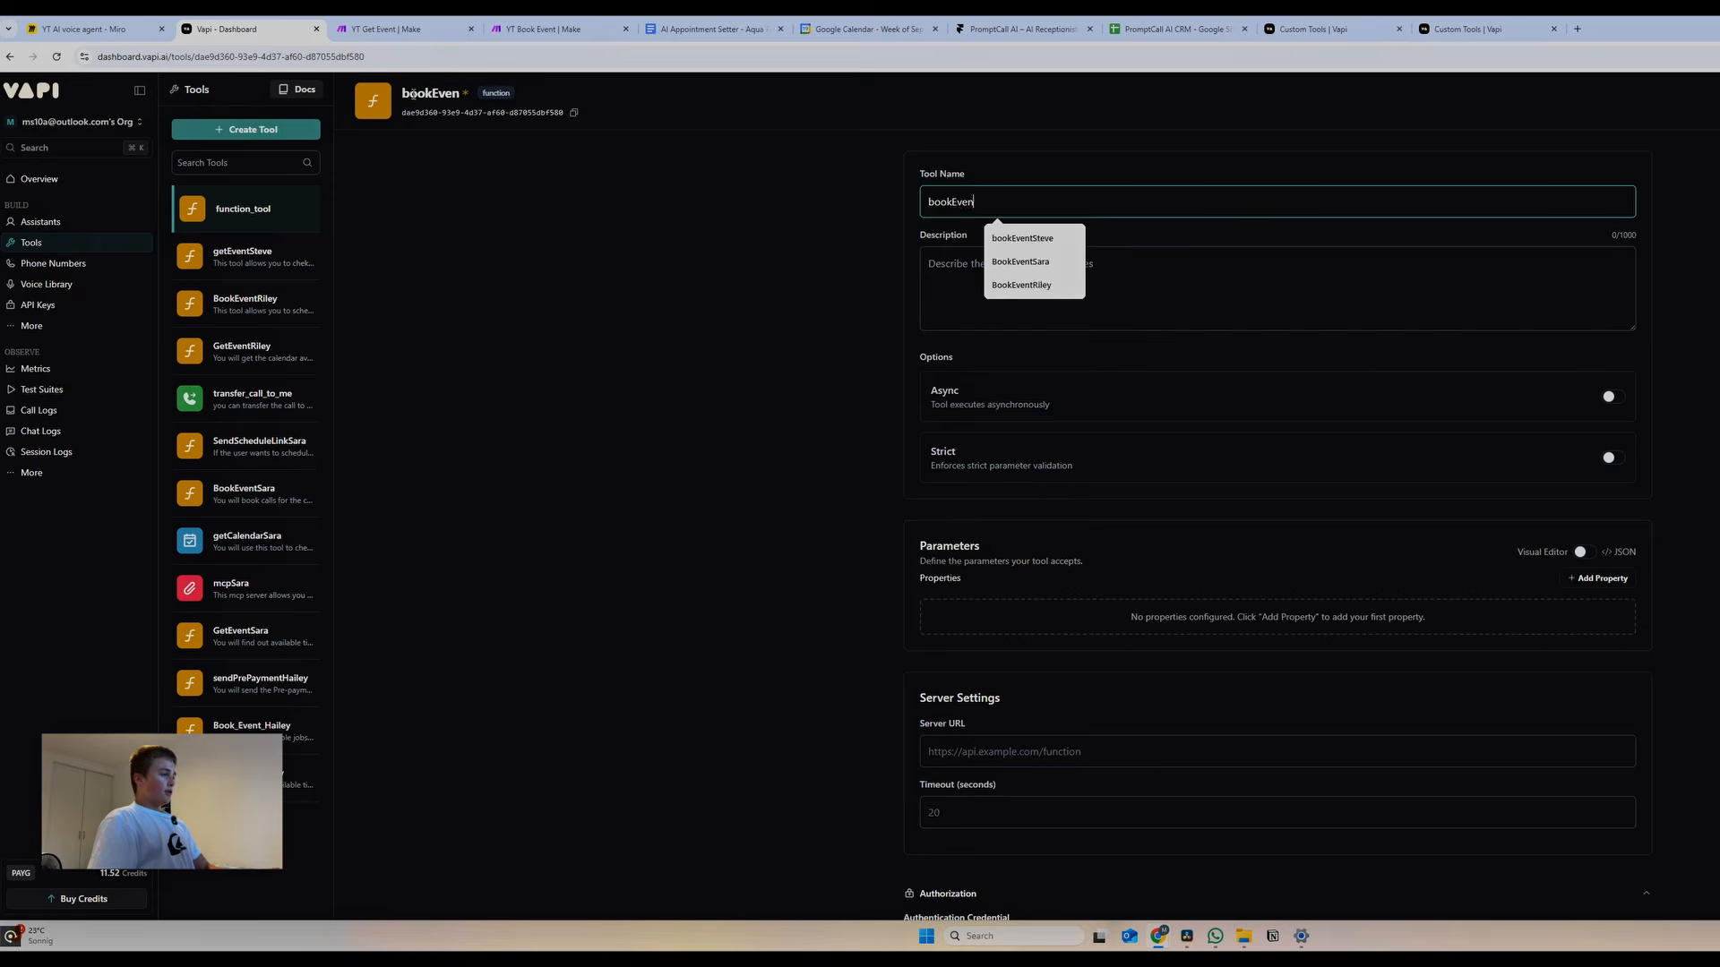
{"action": "type", "text": "tSteve"}
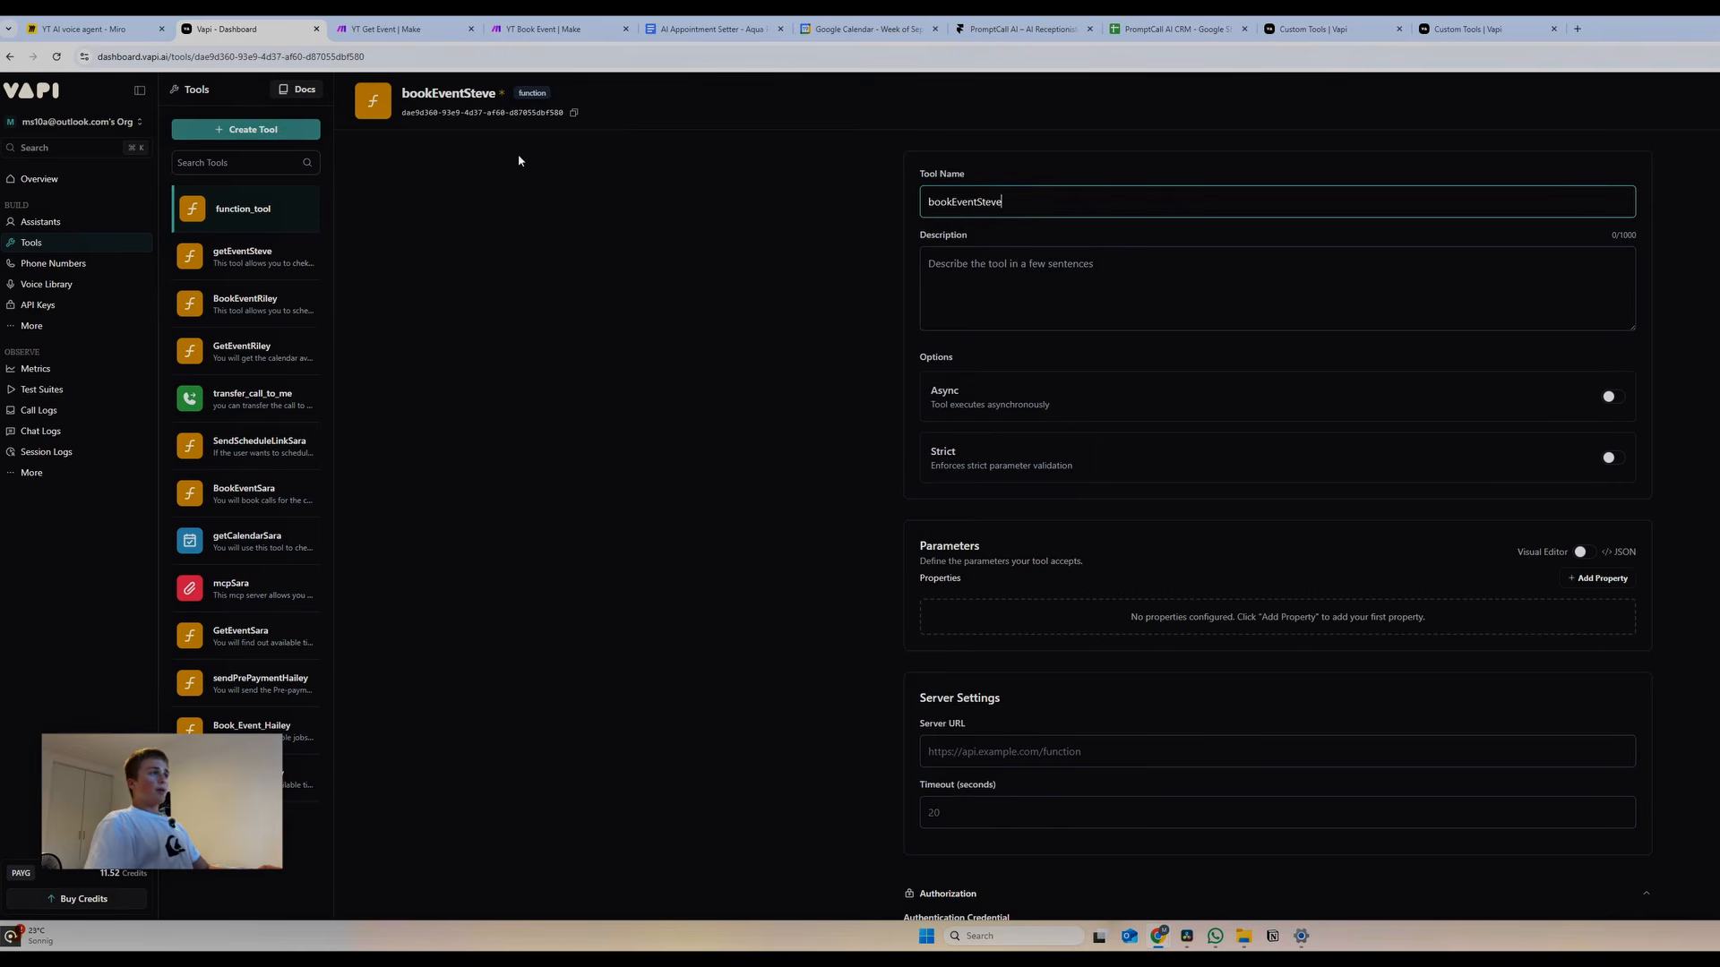
{"action": "left_click", "coordinate": [1160, 282]}
{"action": "key", "text": "ctrl+v"}
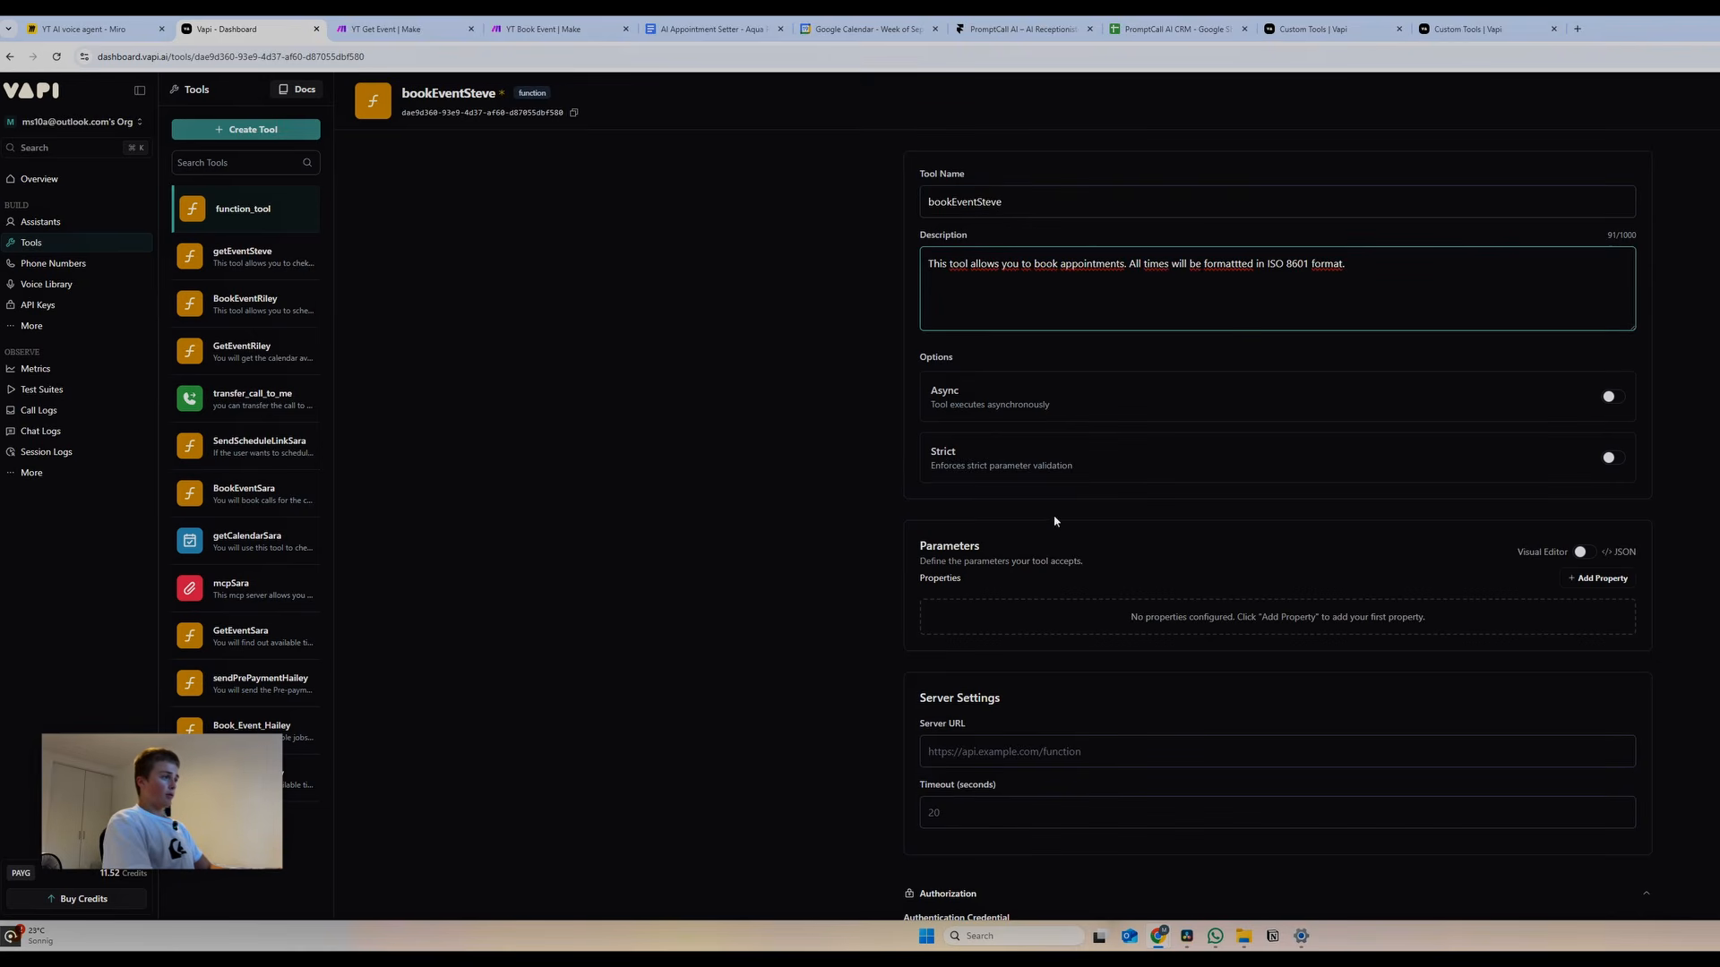
Add a required dateTime parameter described as the date time formatted in ISO 8601 format
{"action": "left_click", "coordinate": [1600, 578]}
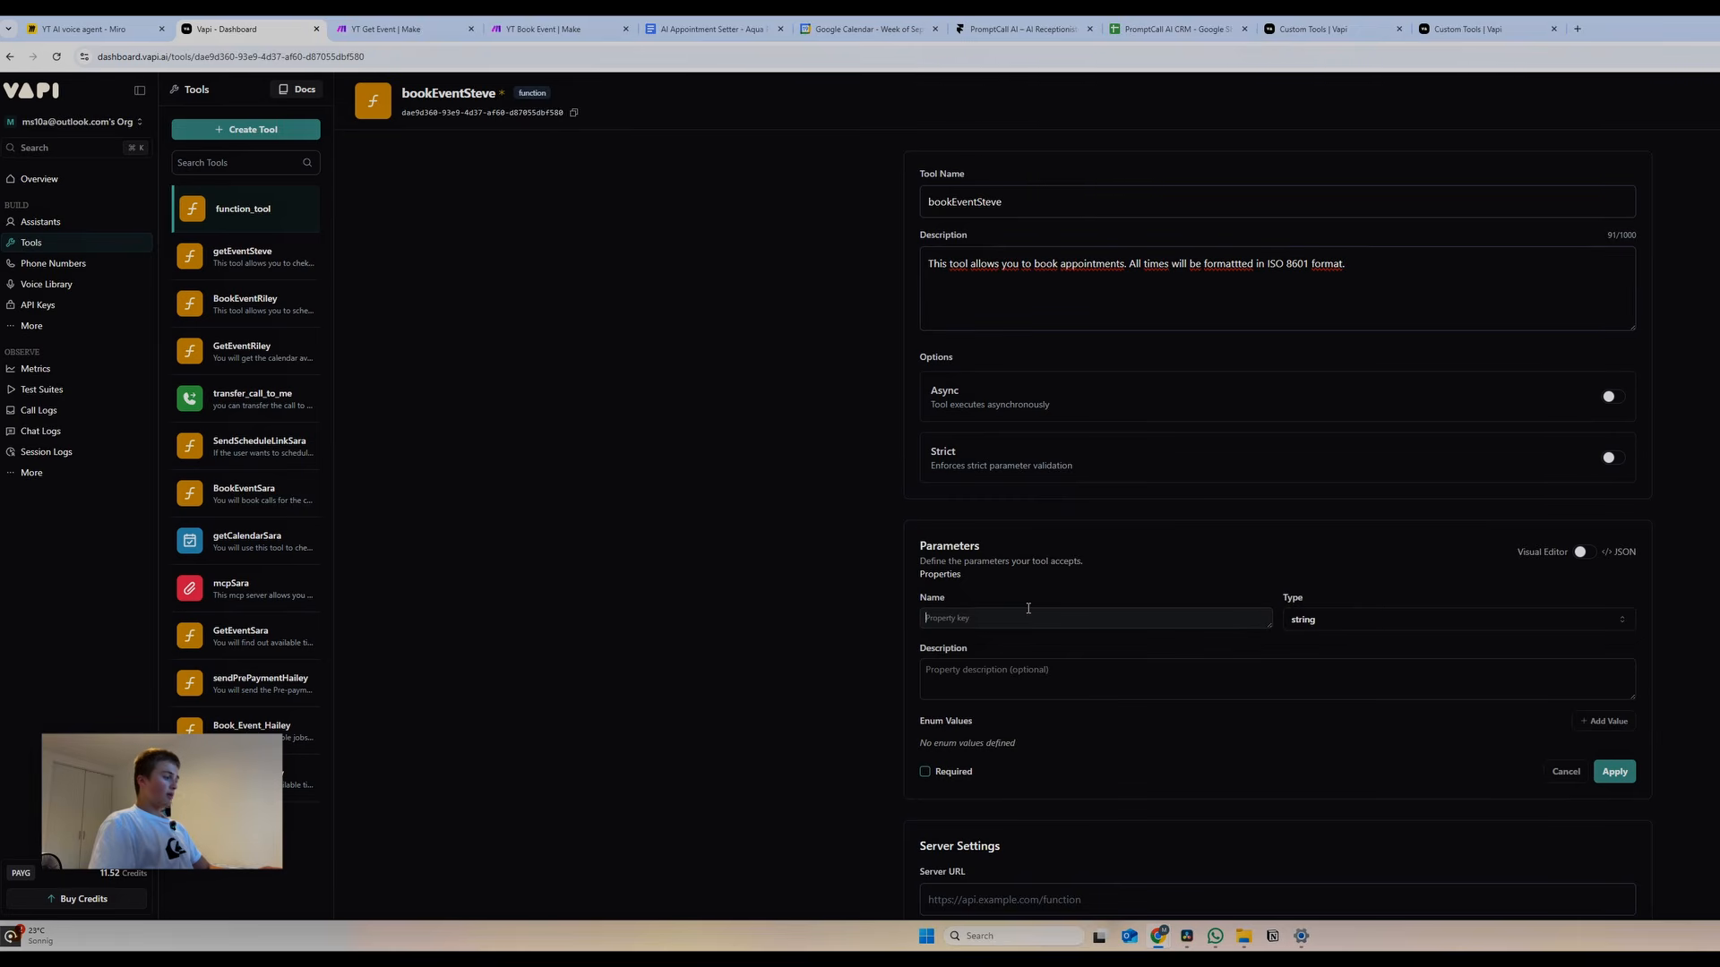
{"action": "type", "text": "dateTime"}
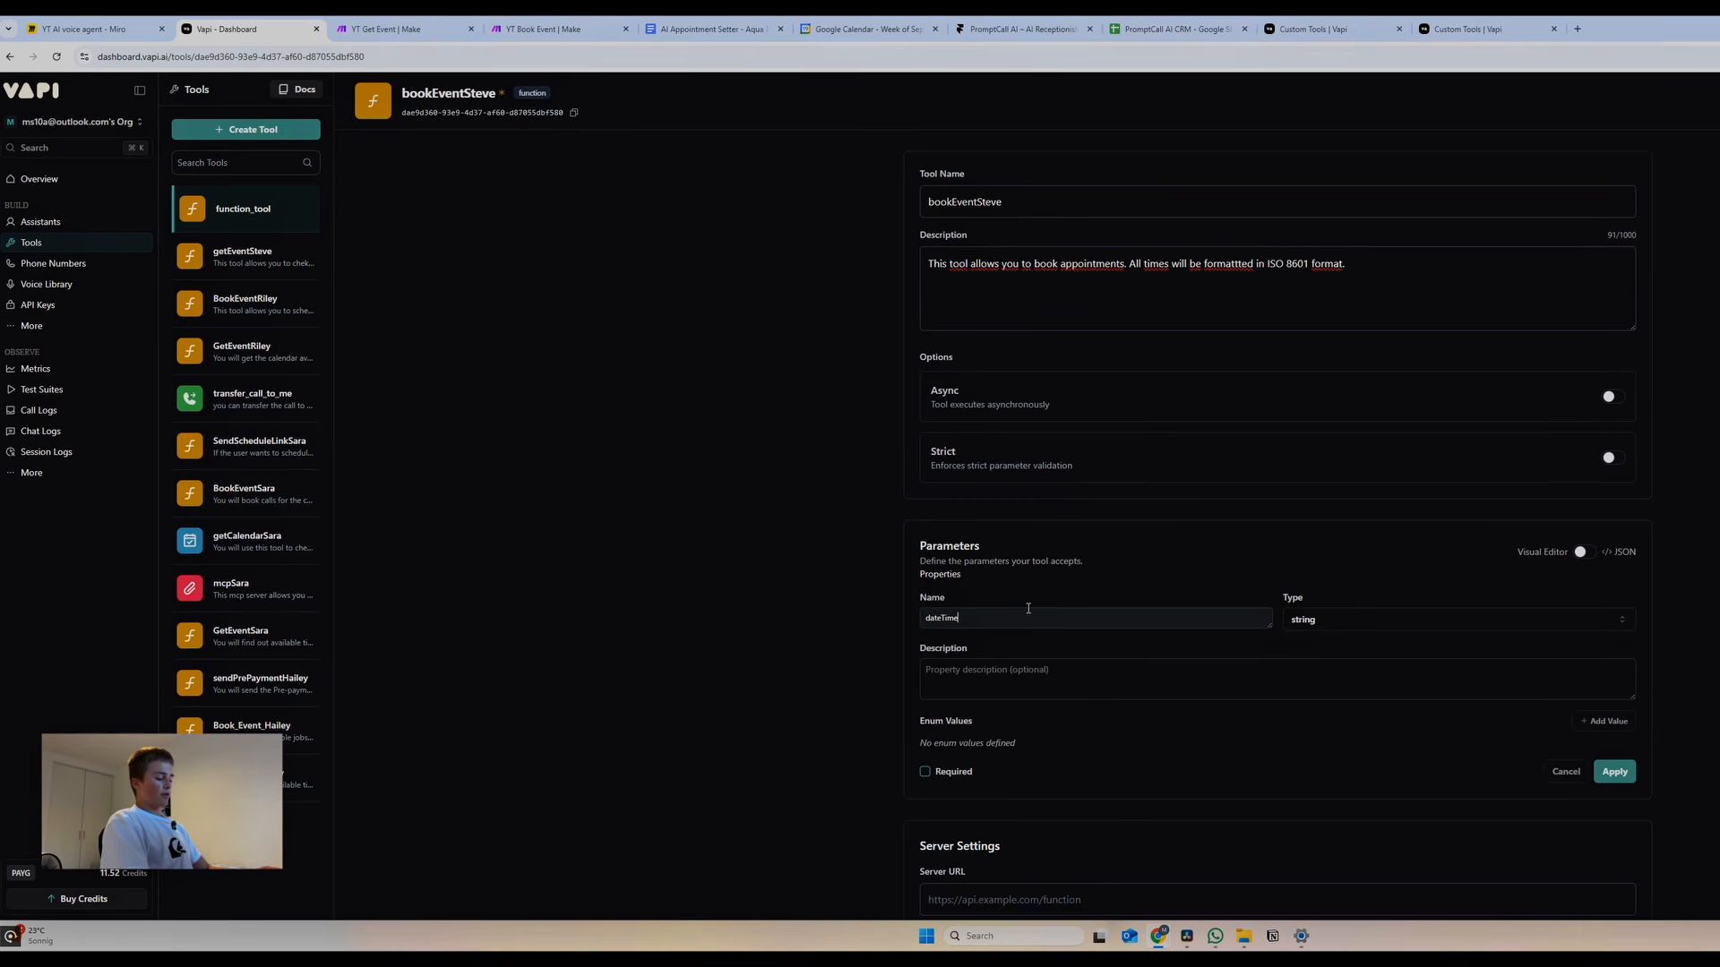
{"action": "left_click", "coordinate": [1019, 687]}
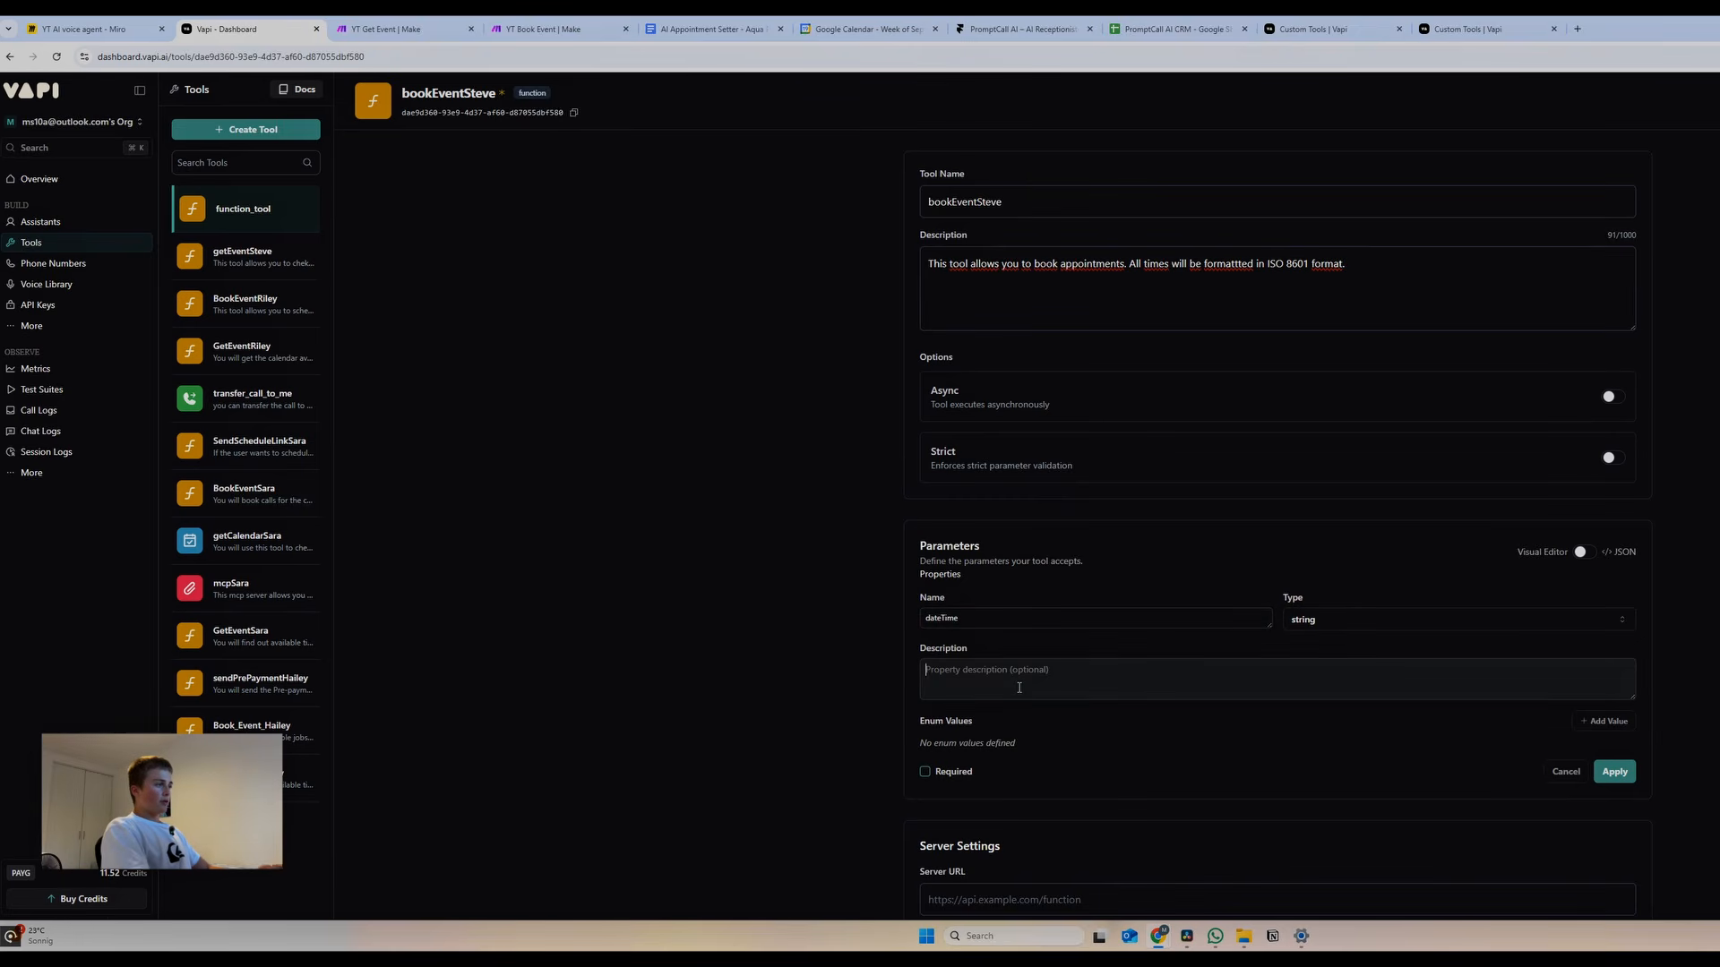
{"action": "type", "text": "this is the caller's prefered avai"}
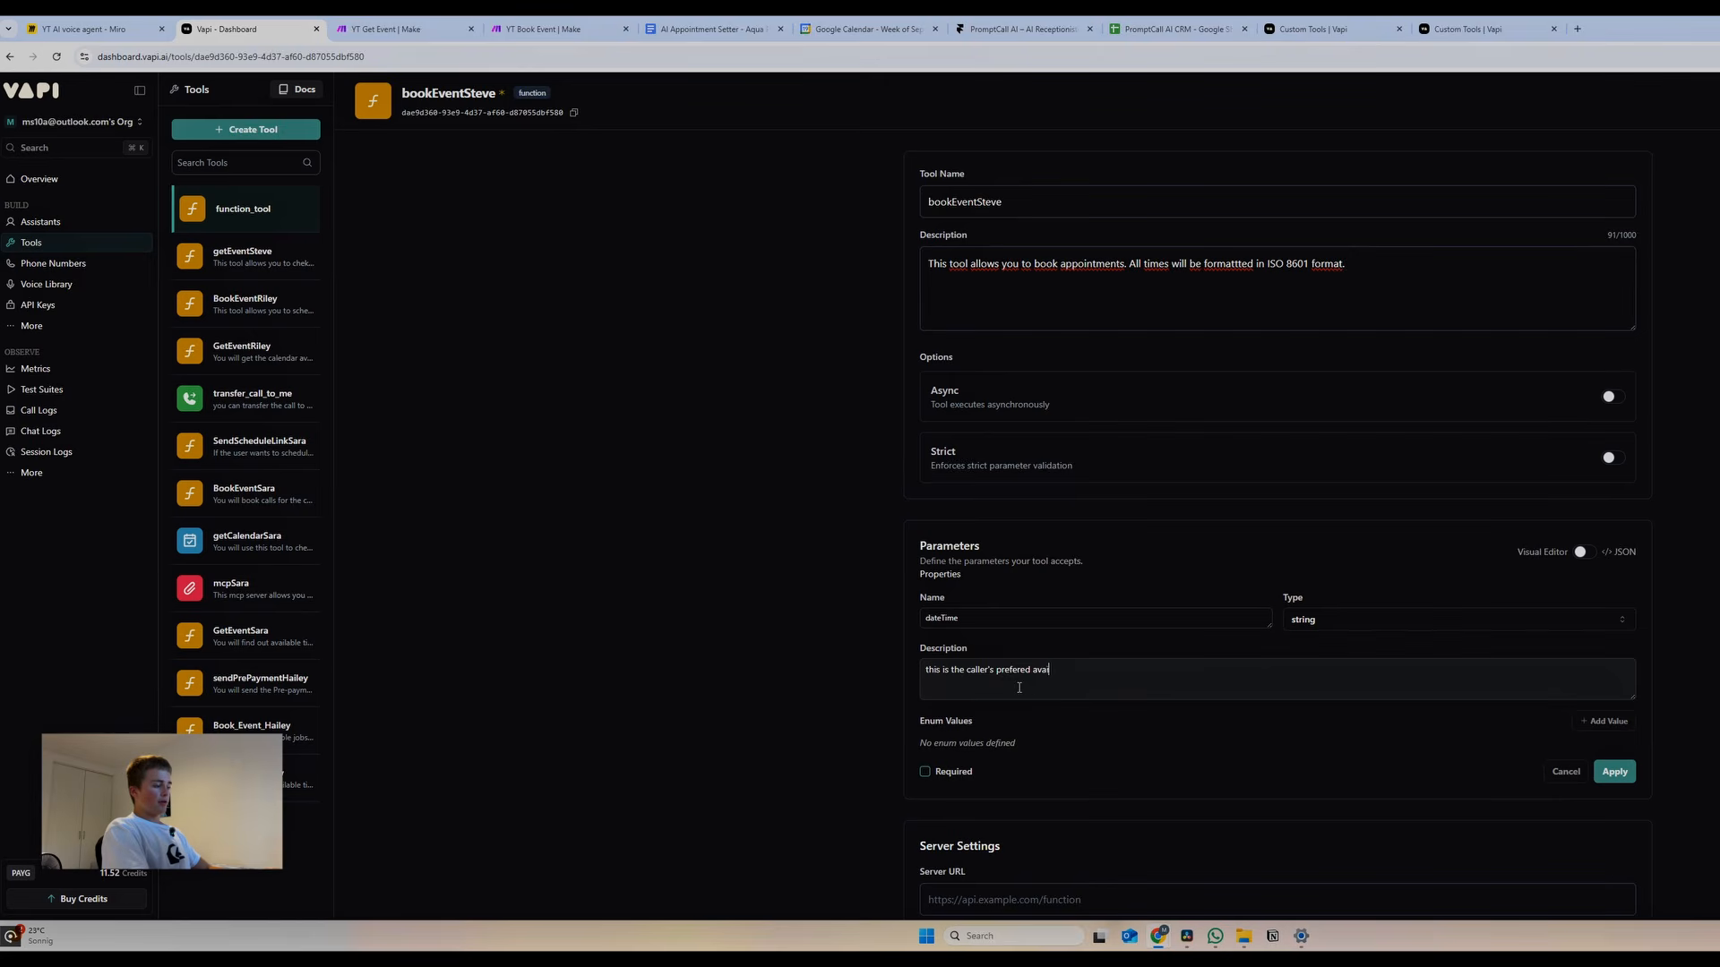
{"action": "type", "text": "label date time formatted in ISO "}
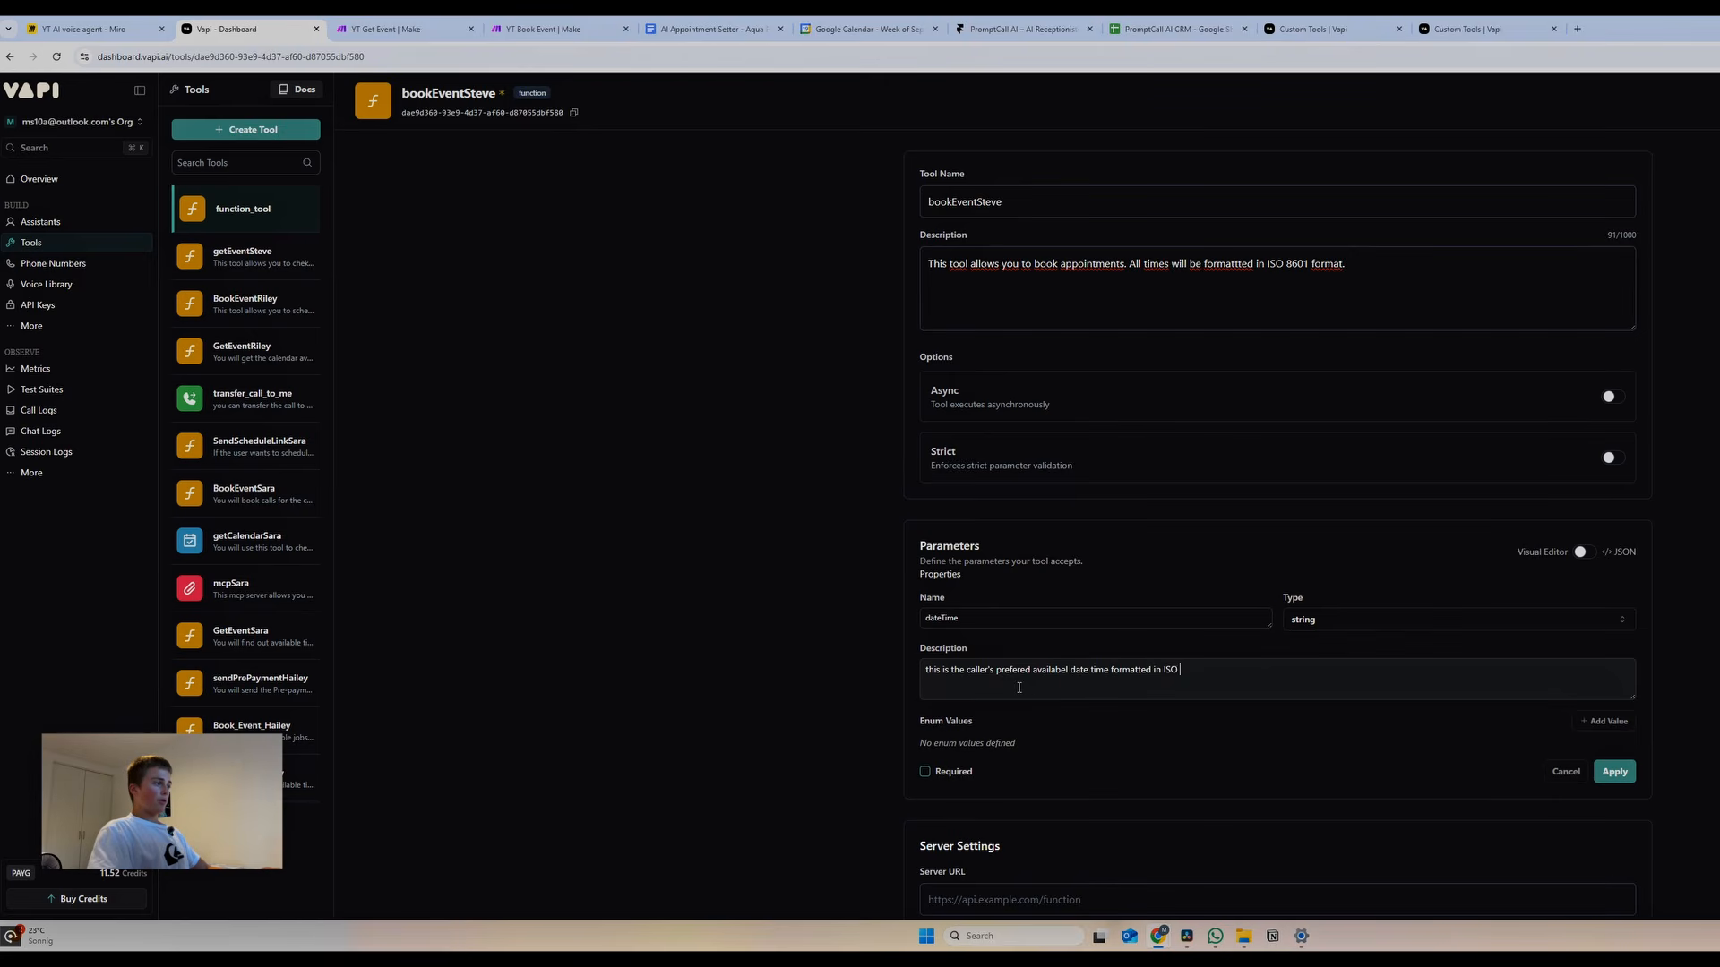
{"action": "type", "text": "8601 format"}
{"action": "left_click", "coordinate": [925, 772]}
{"action": "left_click", "coordinate": [1622, 769]}
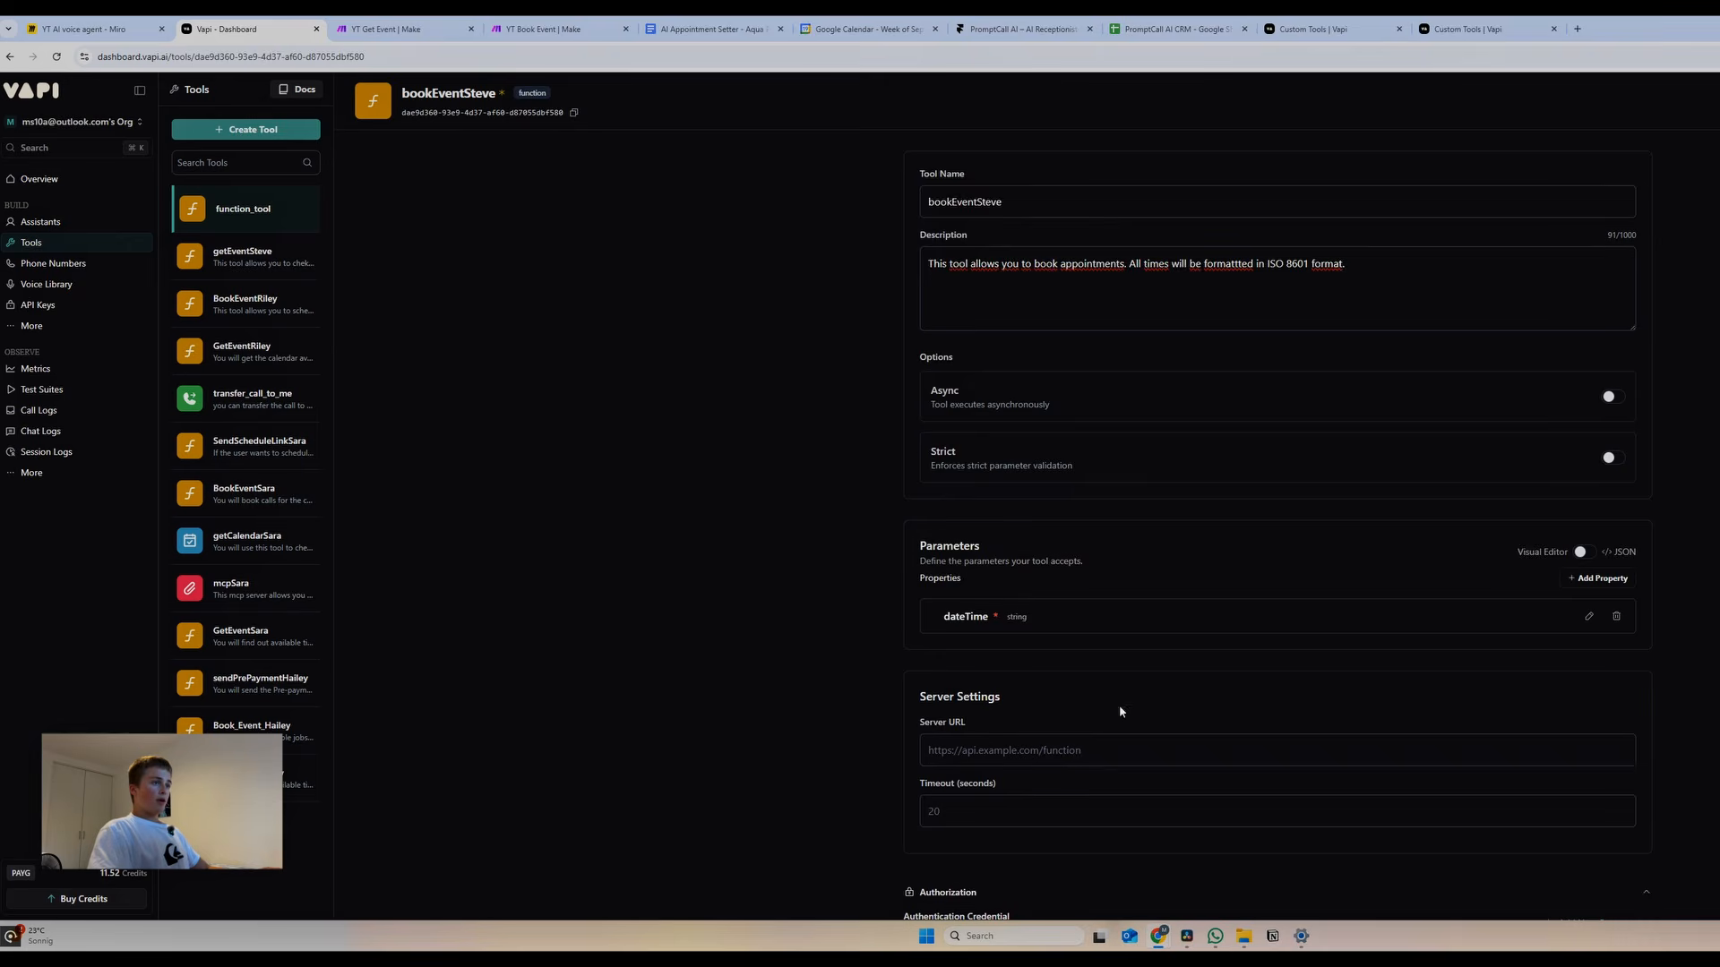
Add Request Complete, Request Failed and Request Response Delayed message entries to bookEventSteve
{"action": "scroll", "coordinate": [1119, 712], "scroll_direction": "down", "scroll_amount": 2}
{"action": "scroll", "coordinate": [1125, 779], "scroll_direction": "down", "scroll_amount": 5}
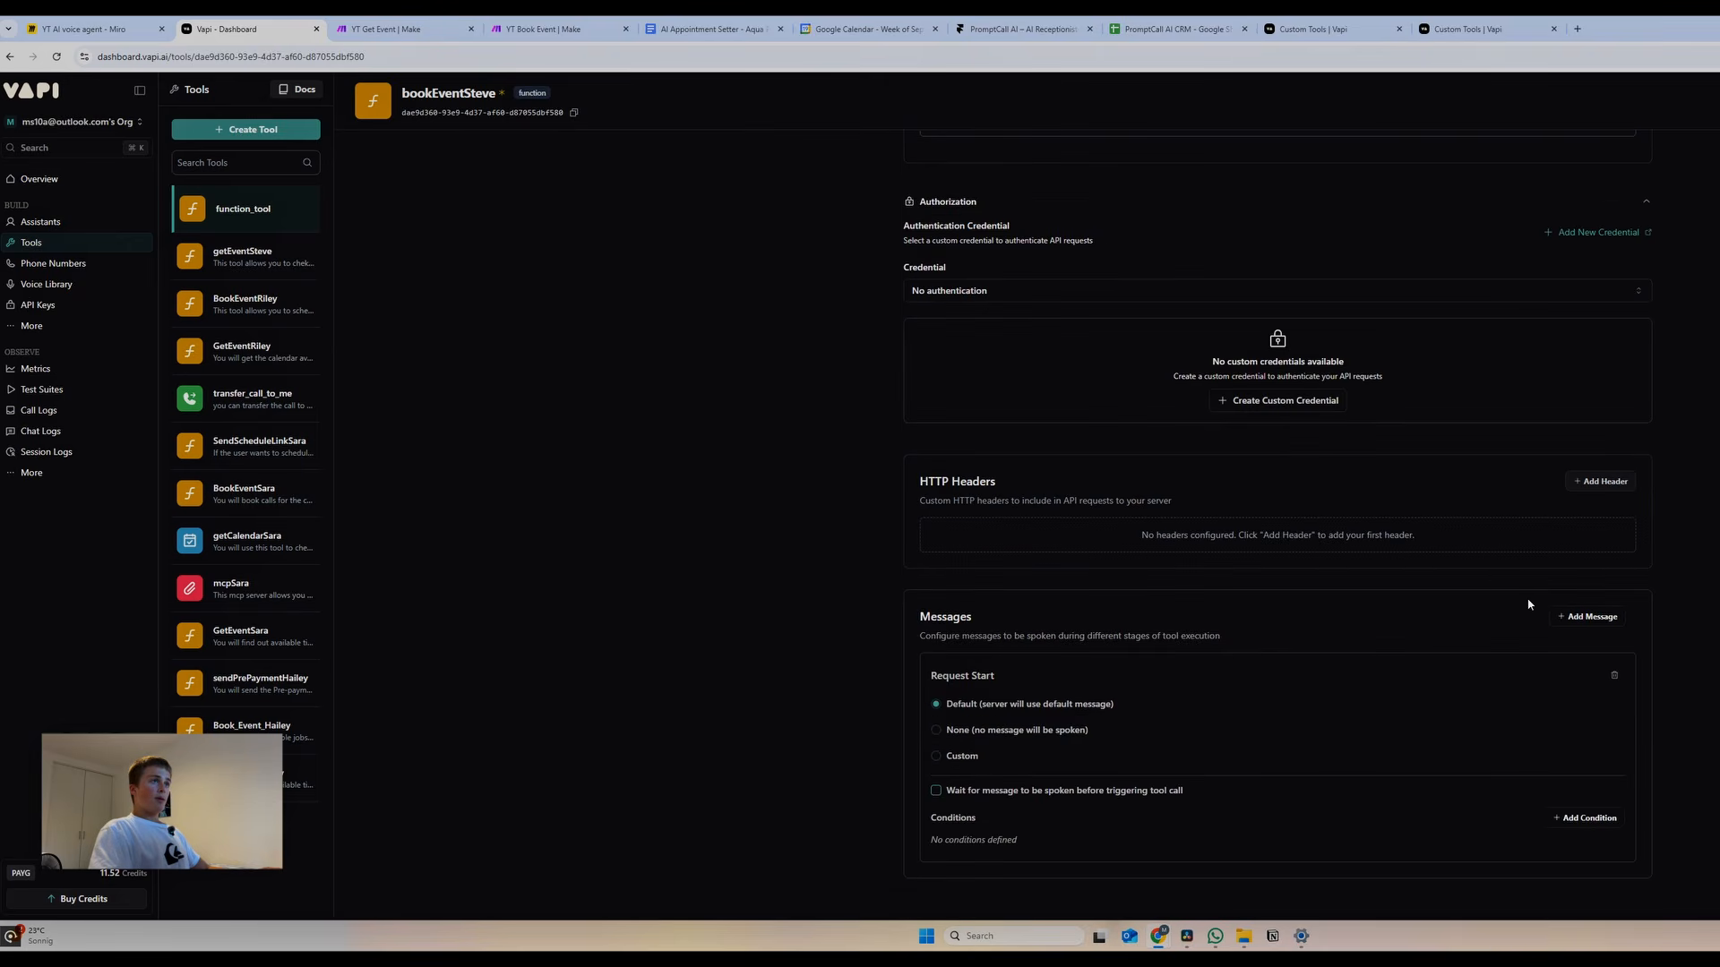
{"action": "left_click", "coordinate": [1587, 616]}
{"action": "left_click", "coordinate": [1534, 642]}
{"action": "left_click", "coordinate": [1587, 399]}
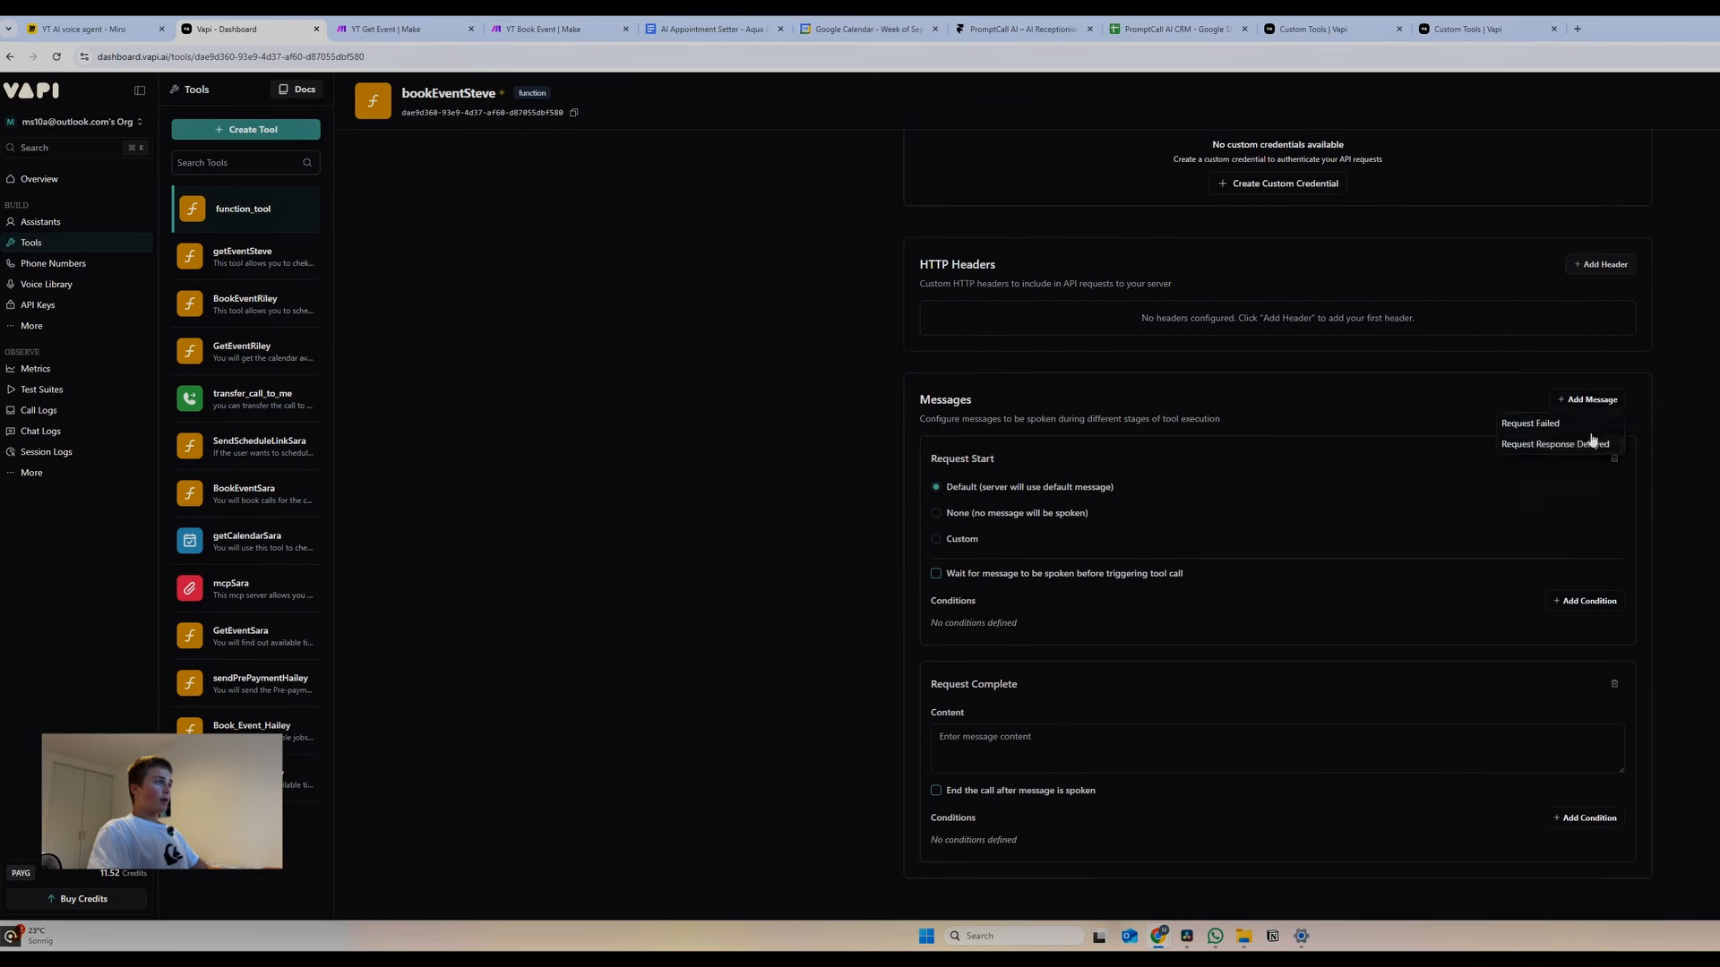
{"action": "left_click", "coordinate": [1558, 424]}
{"action": "left_click", "coordinate": [1591, 181]}
{"action": "left_click", "coordinate": [1555, 207]}
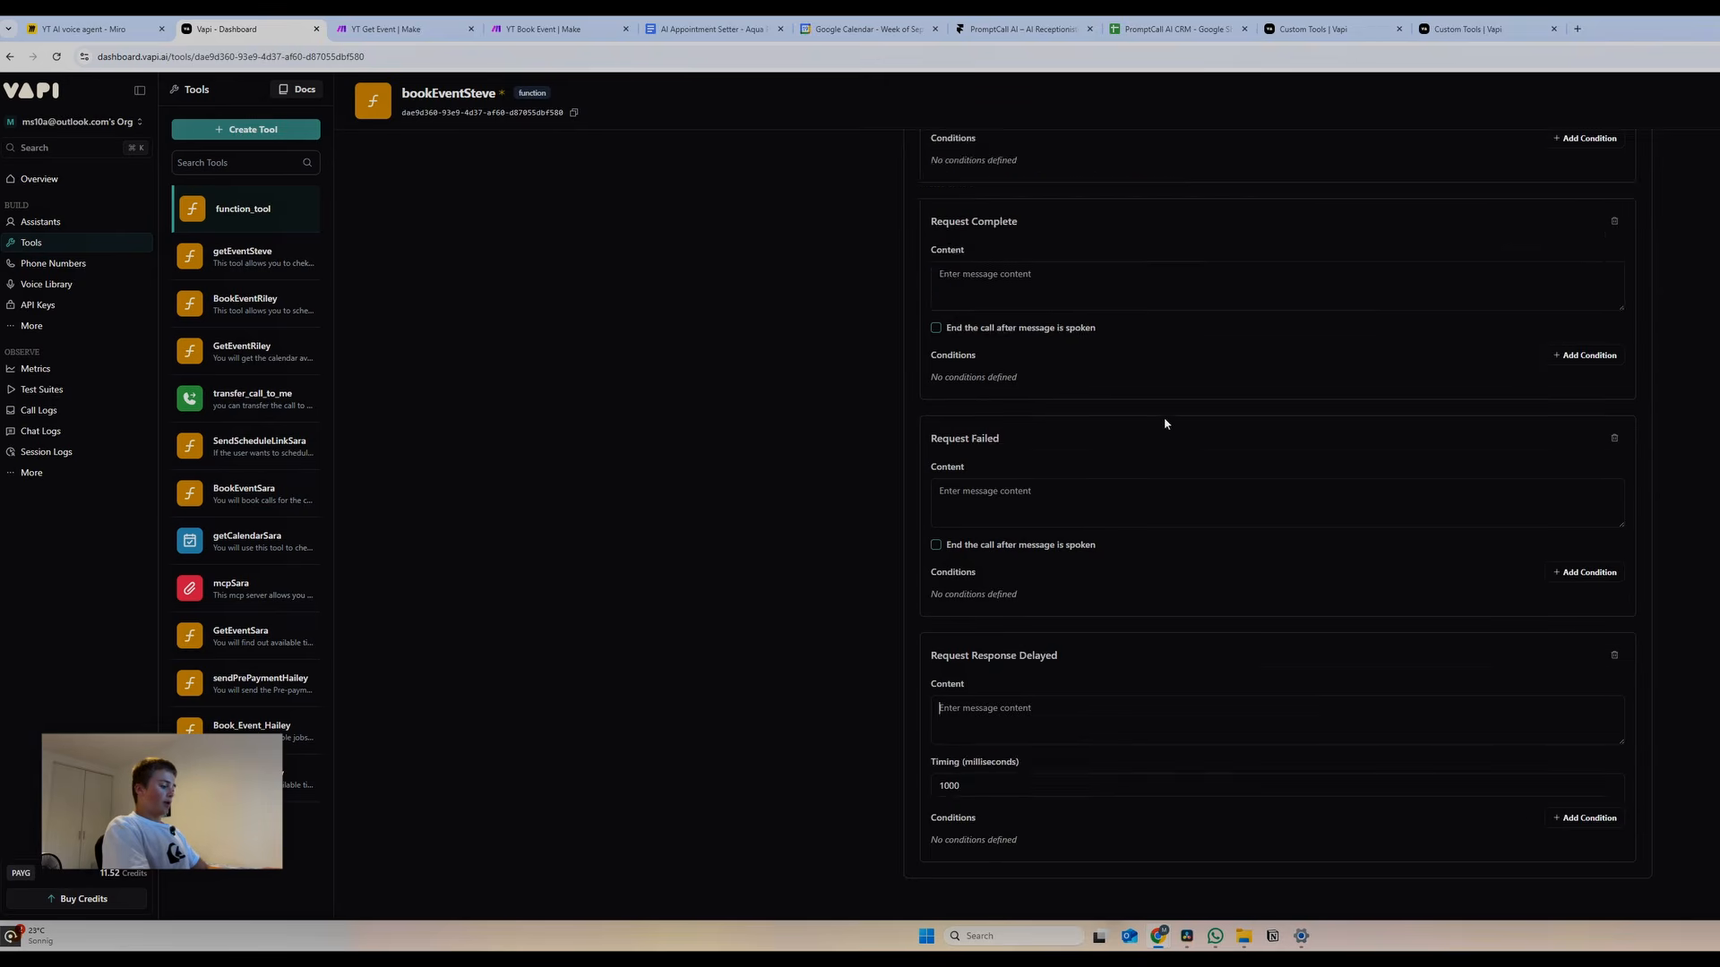
{"action": "scroll", "coordinate": [1030, 423], "scroll_direction": "up", "scroll_amount": 3}
Write the 'You're all booked. Is there anything else I can help you with' message and the calendar-access failure message
{"action": "left_click", "coordinate": [937, 315]}
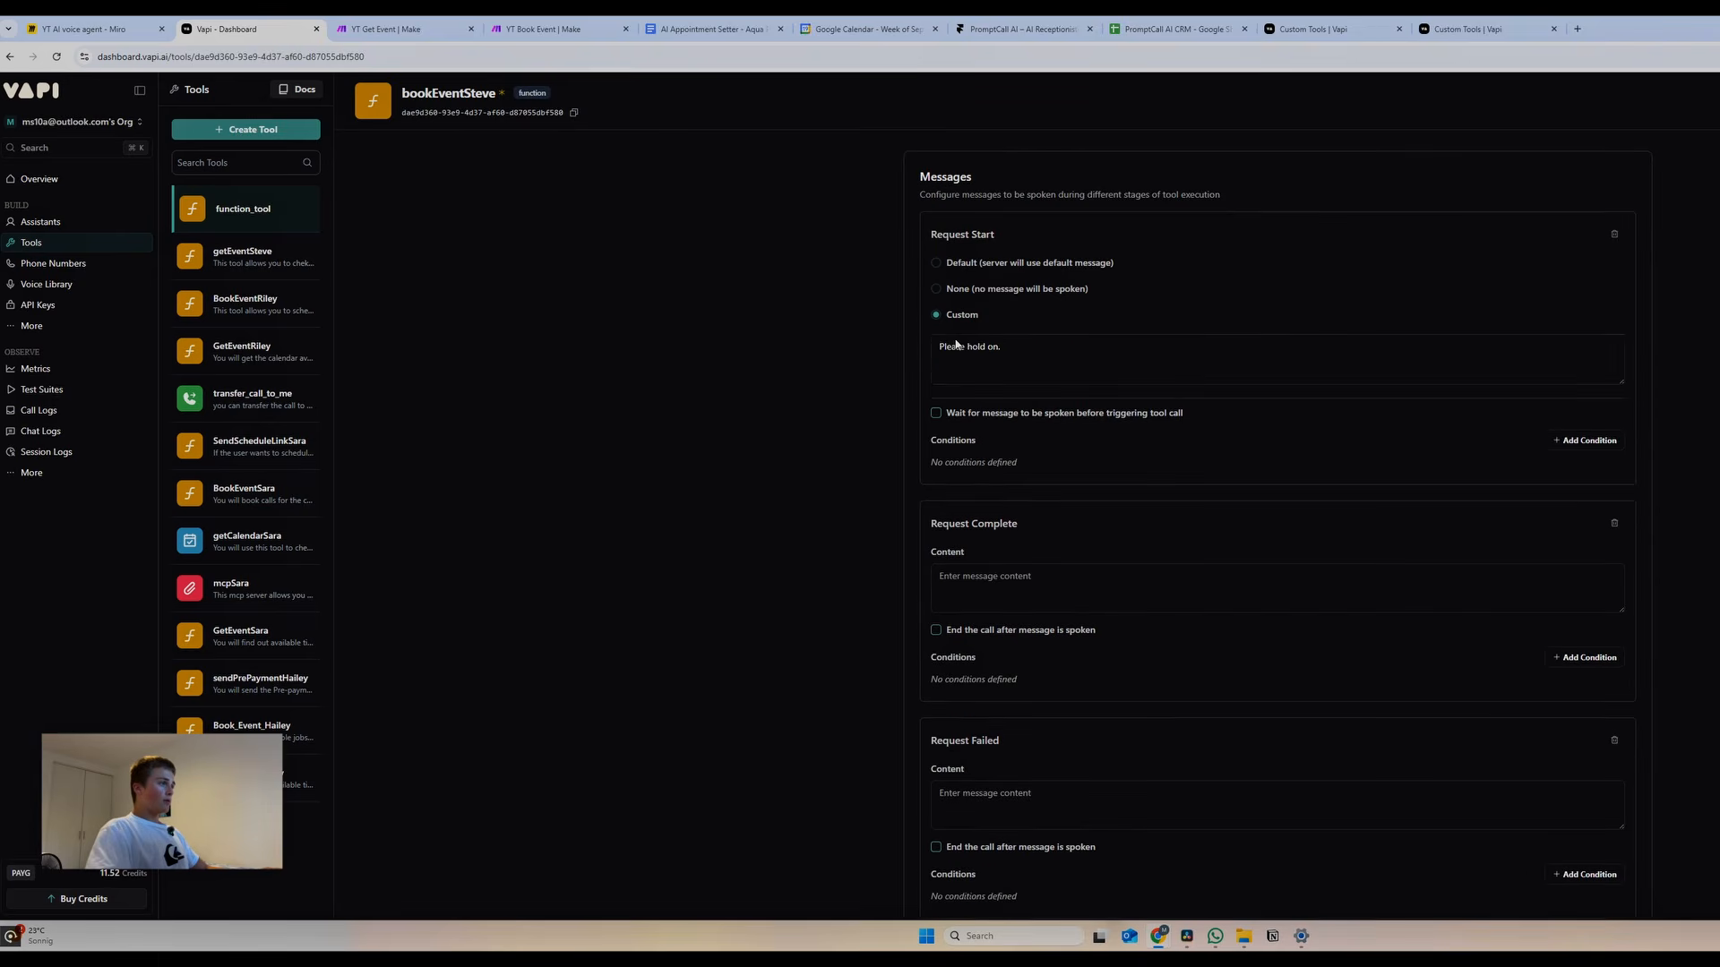
{"action": "key", "text": "ctrl+a"}
{"action": "type", "text": "B"}
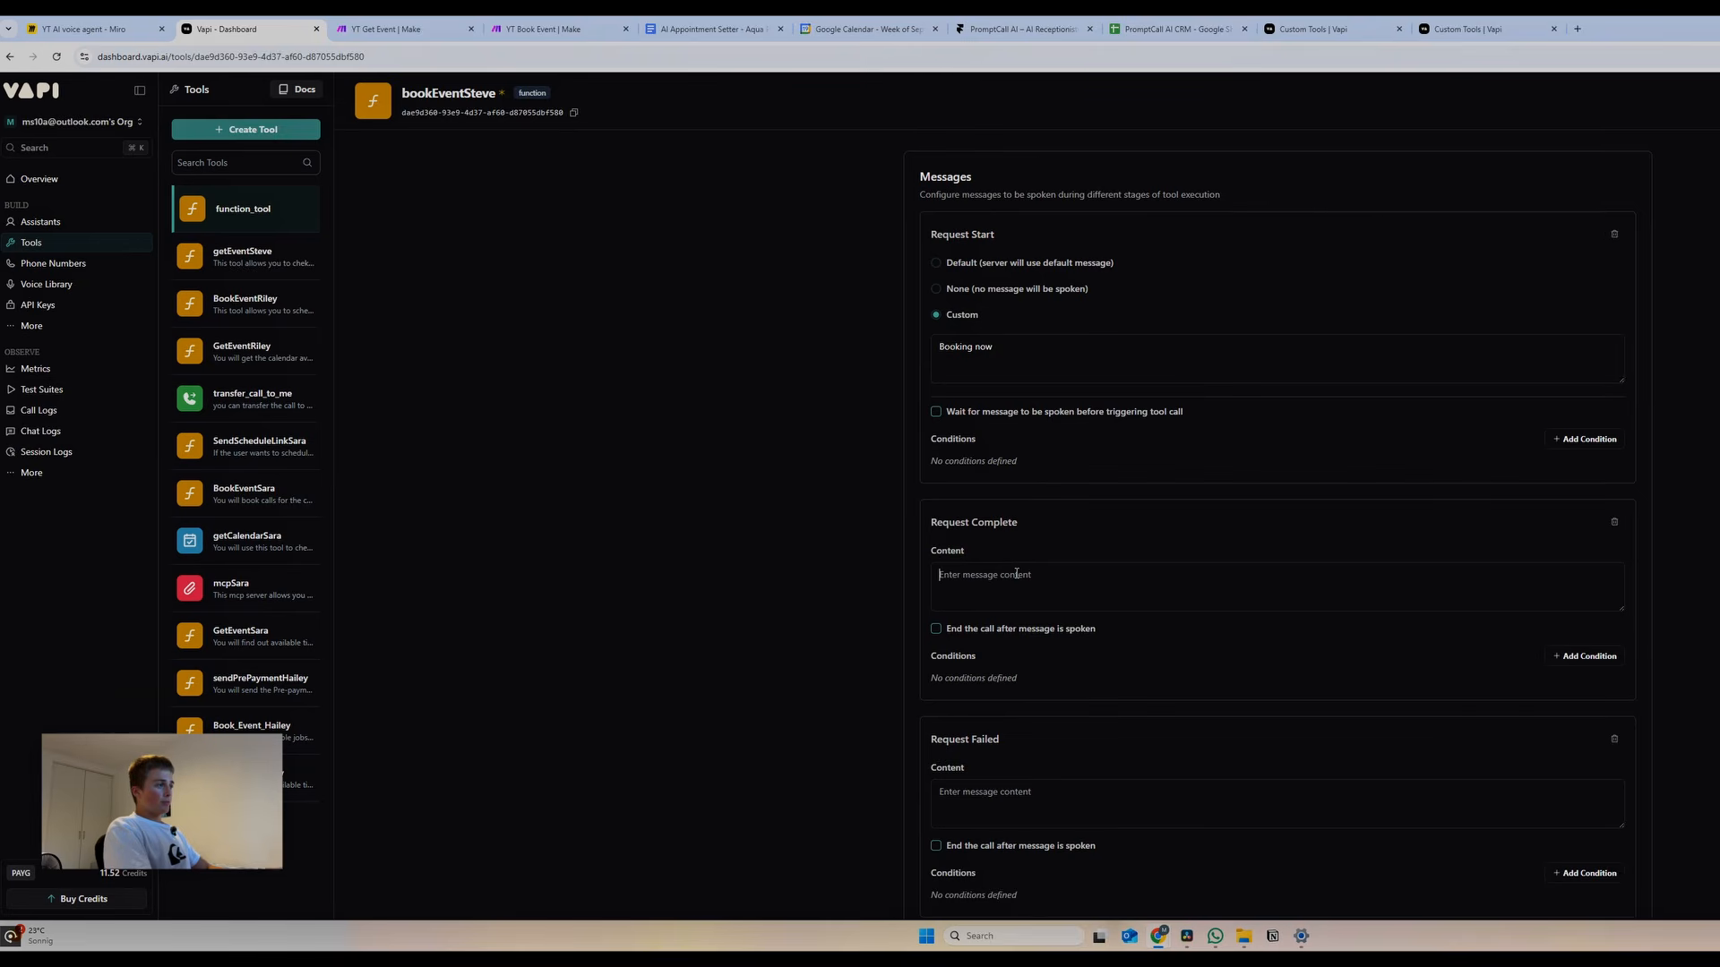
{"action": "type", "text": "You're all booked. Is"}
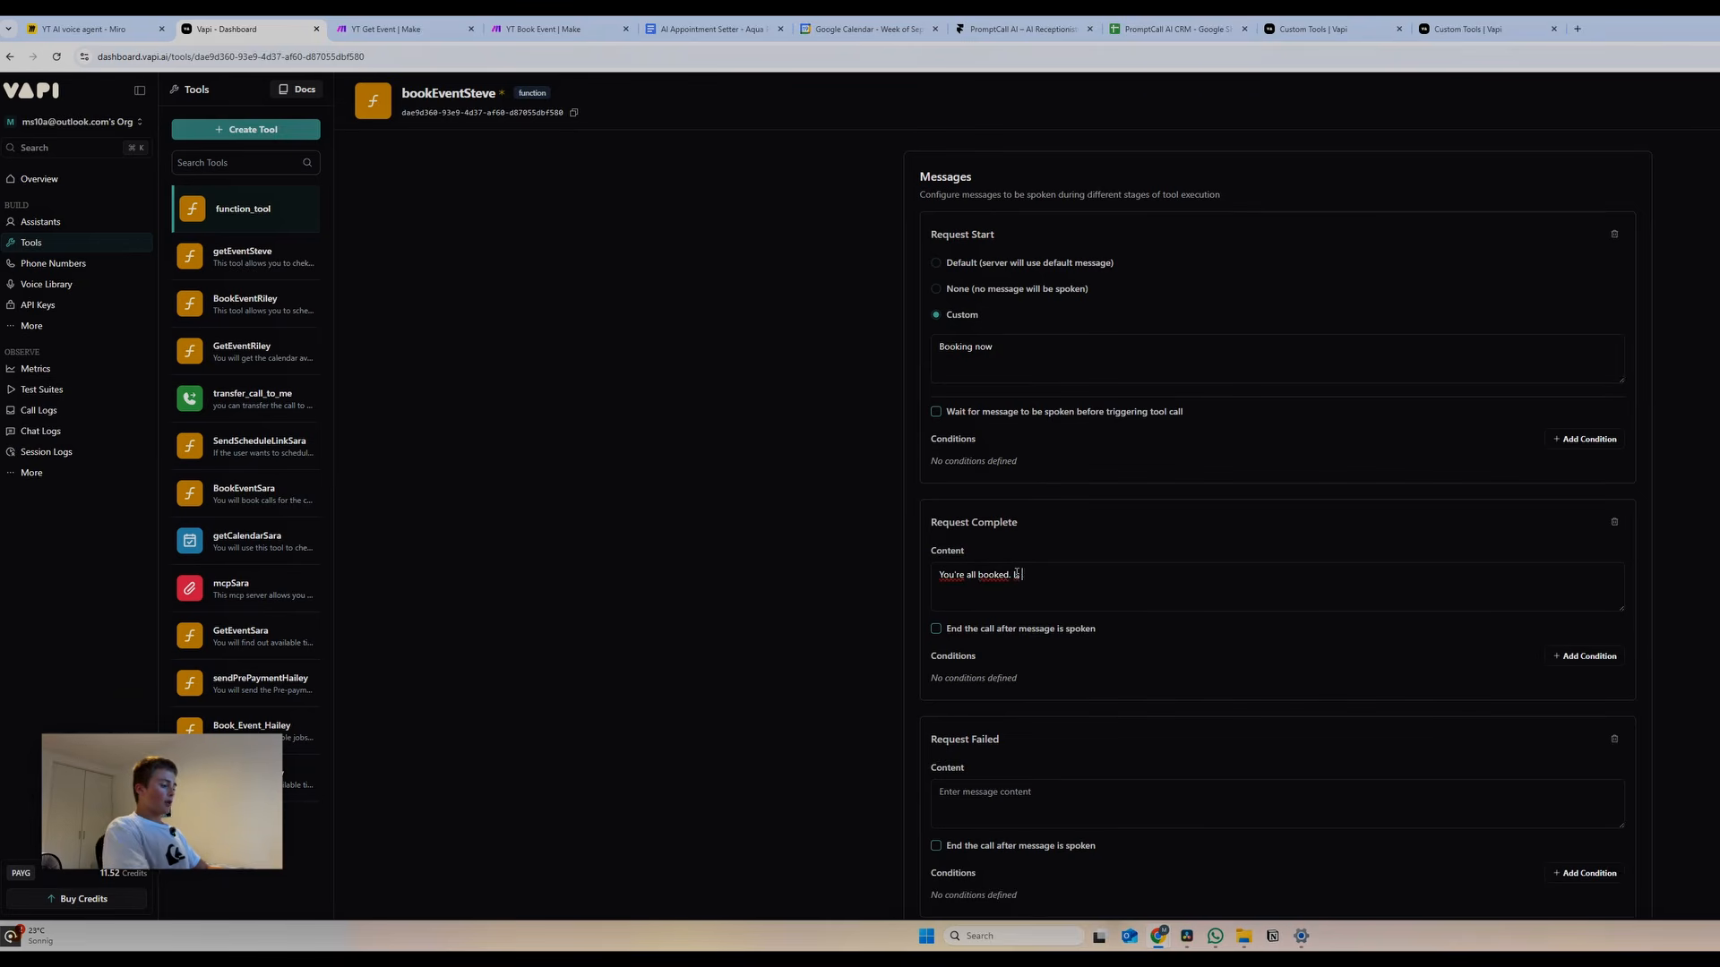
{"action": "type", "text": " thereanything else I can help you with"}
{"action": "scroll", "coordinate": [1075, 623], "scroll_direction": "down", "scroll_amount": 2}
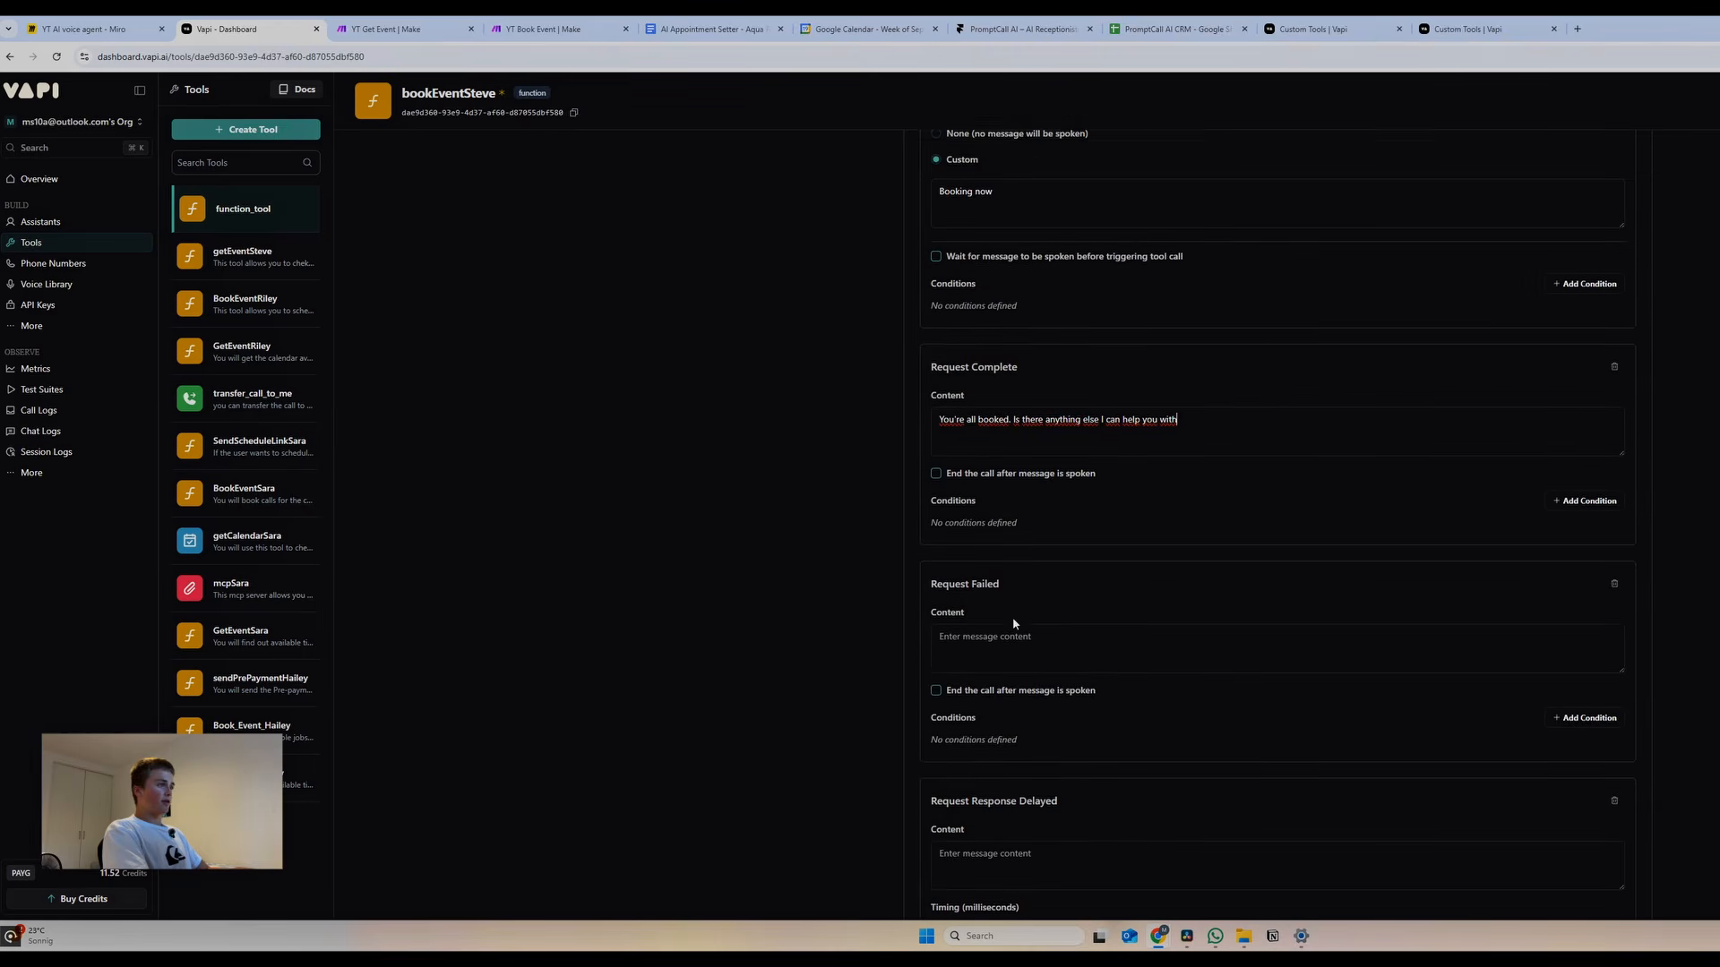
{"action": "left_click", "coordinate": [1003, 601]}
{"action": "type", "text": "It looks like"}
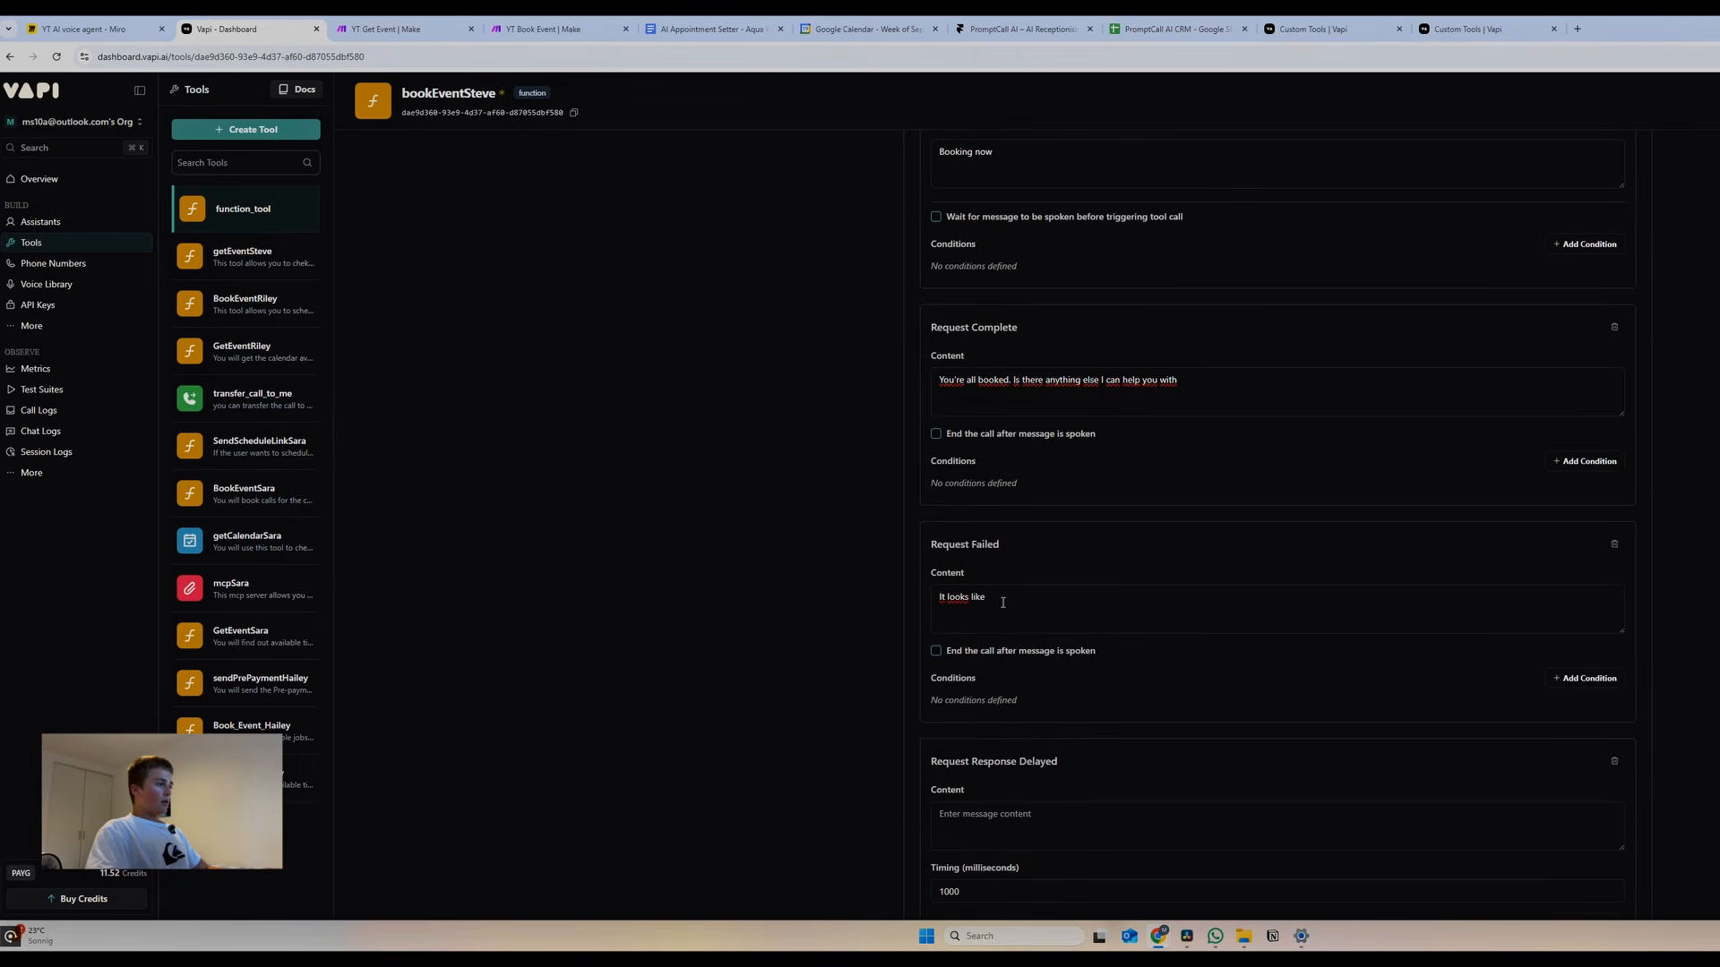
{"action": "type", "text": " I'm having problems accessing the calendar. "}
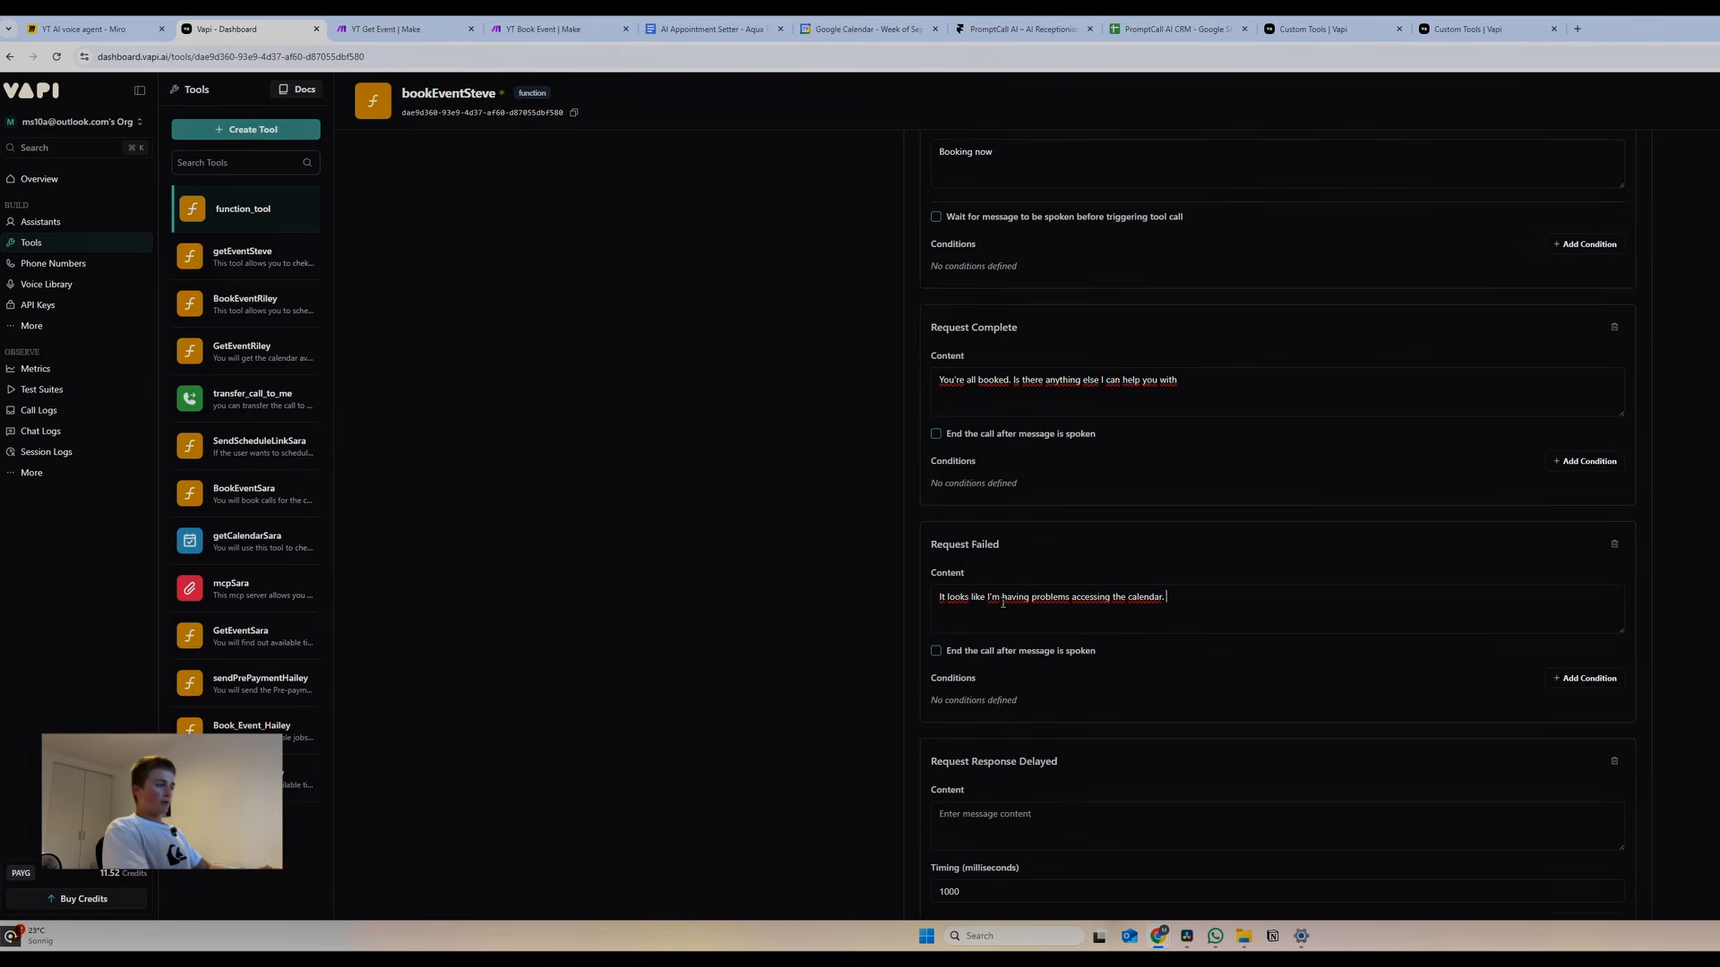
{"action": "type", "text": "Would you like me to try again?"}
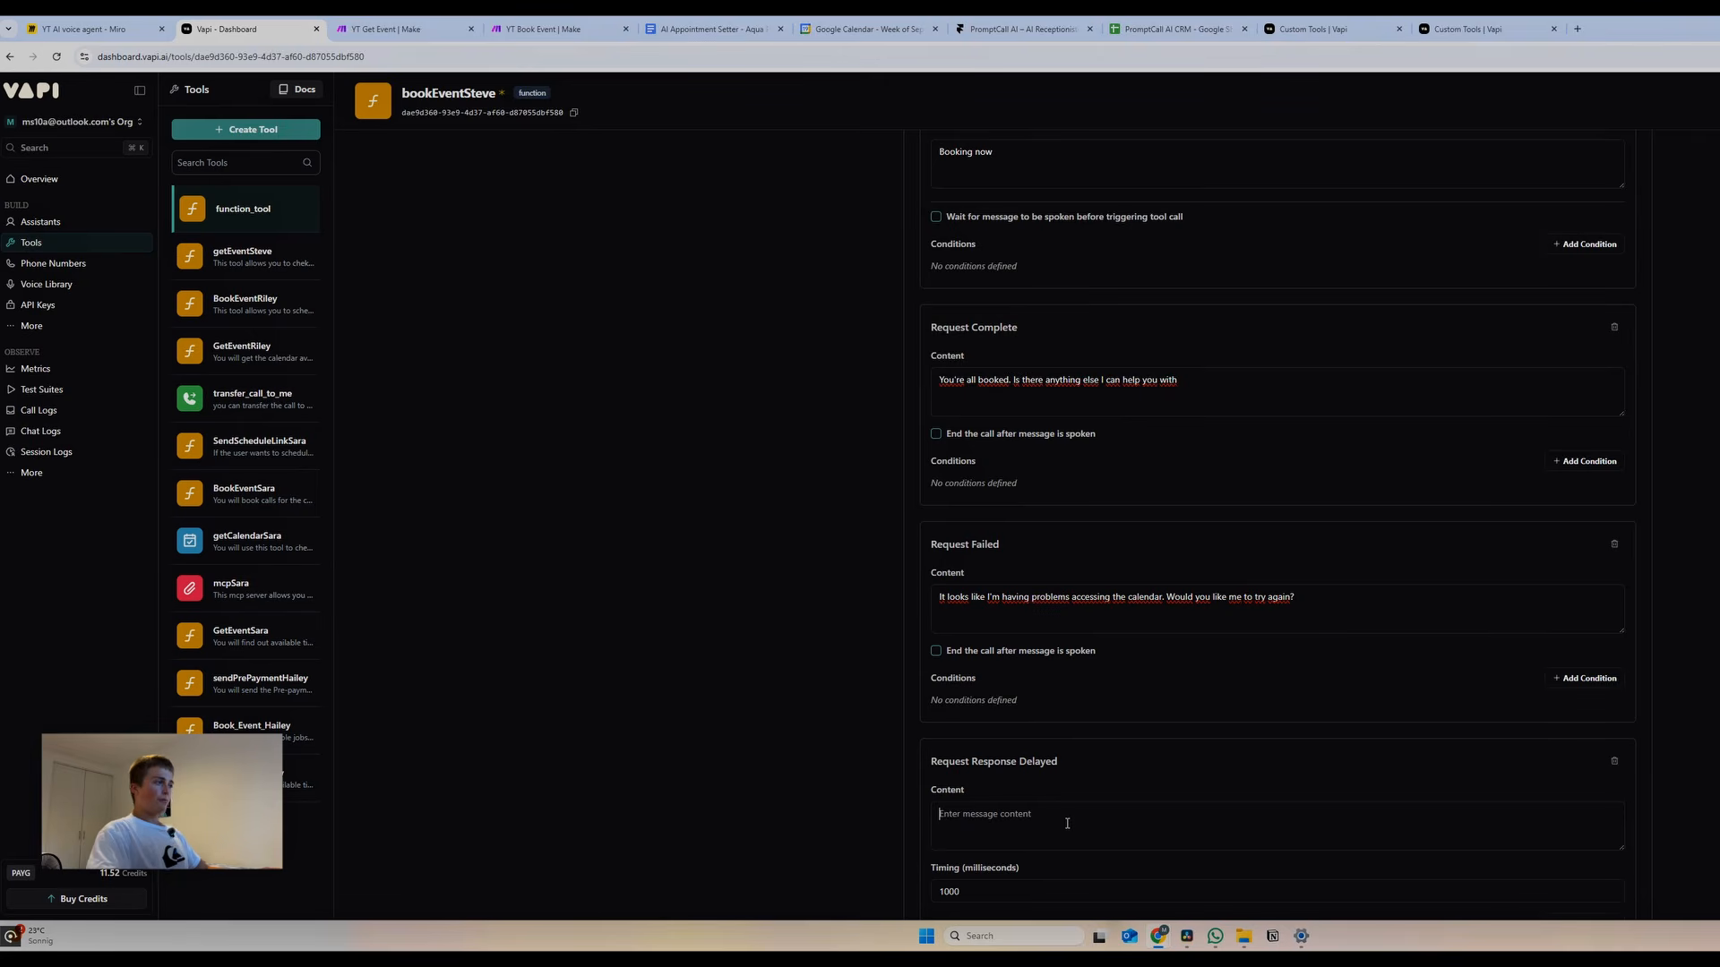
{"action": "type", "text": "Please ho"}
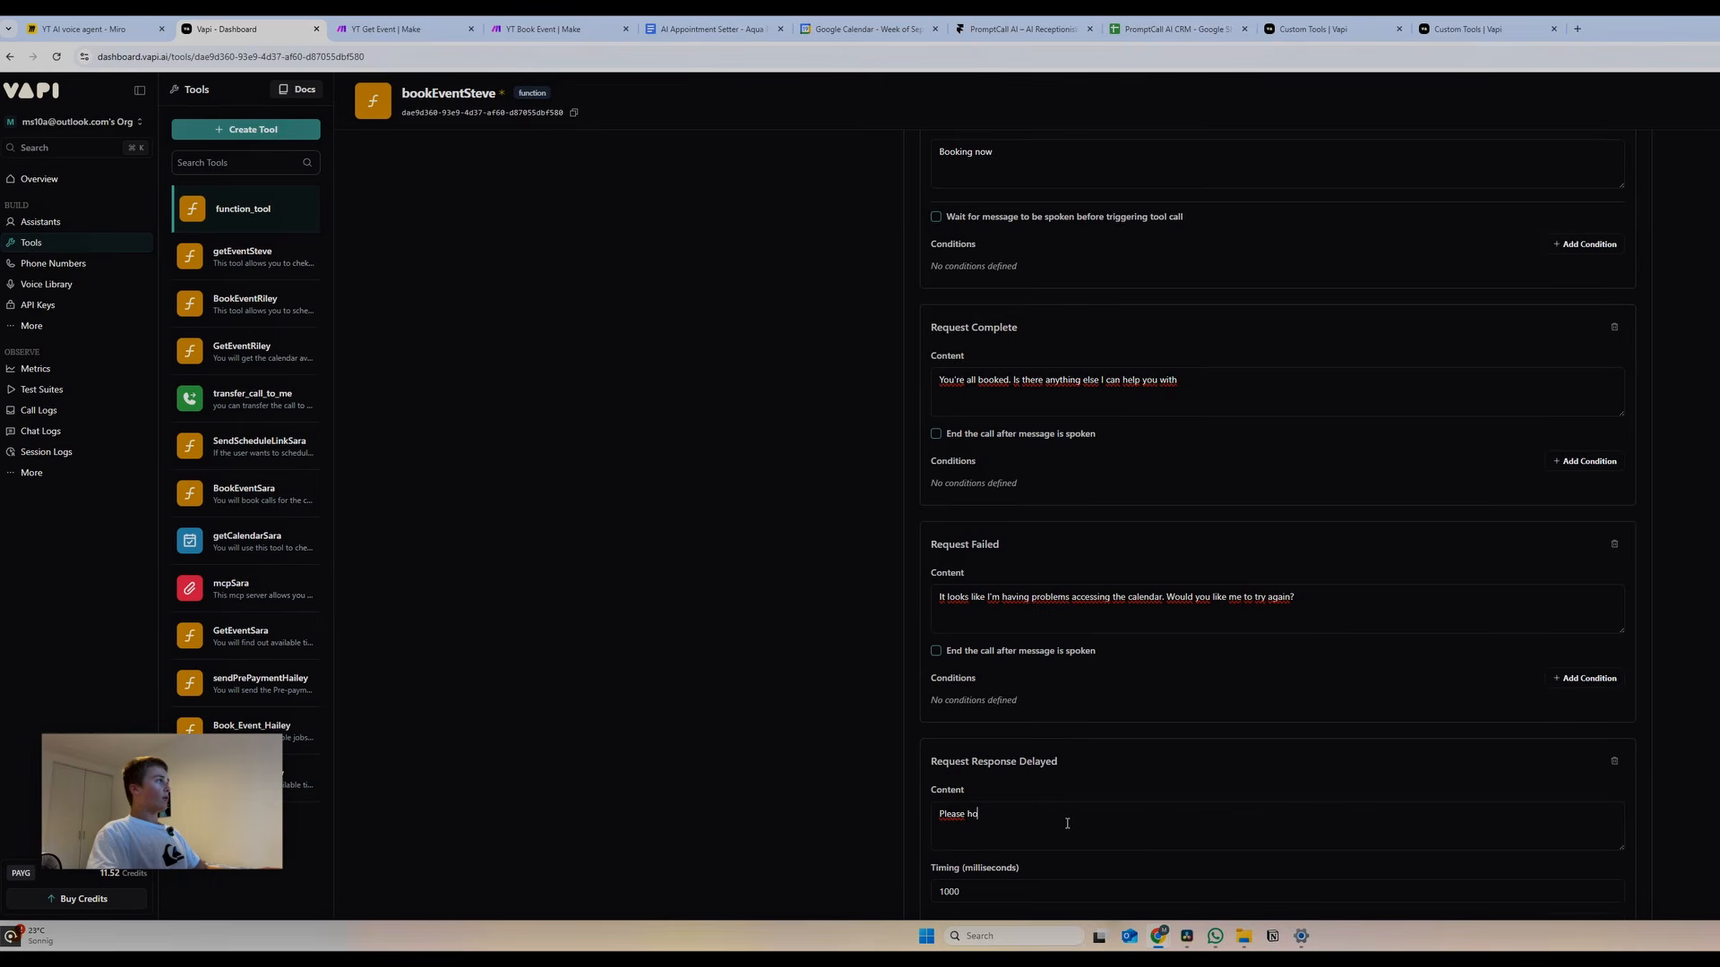
{"action": "type", "text": "ld o"}
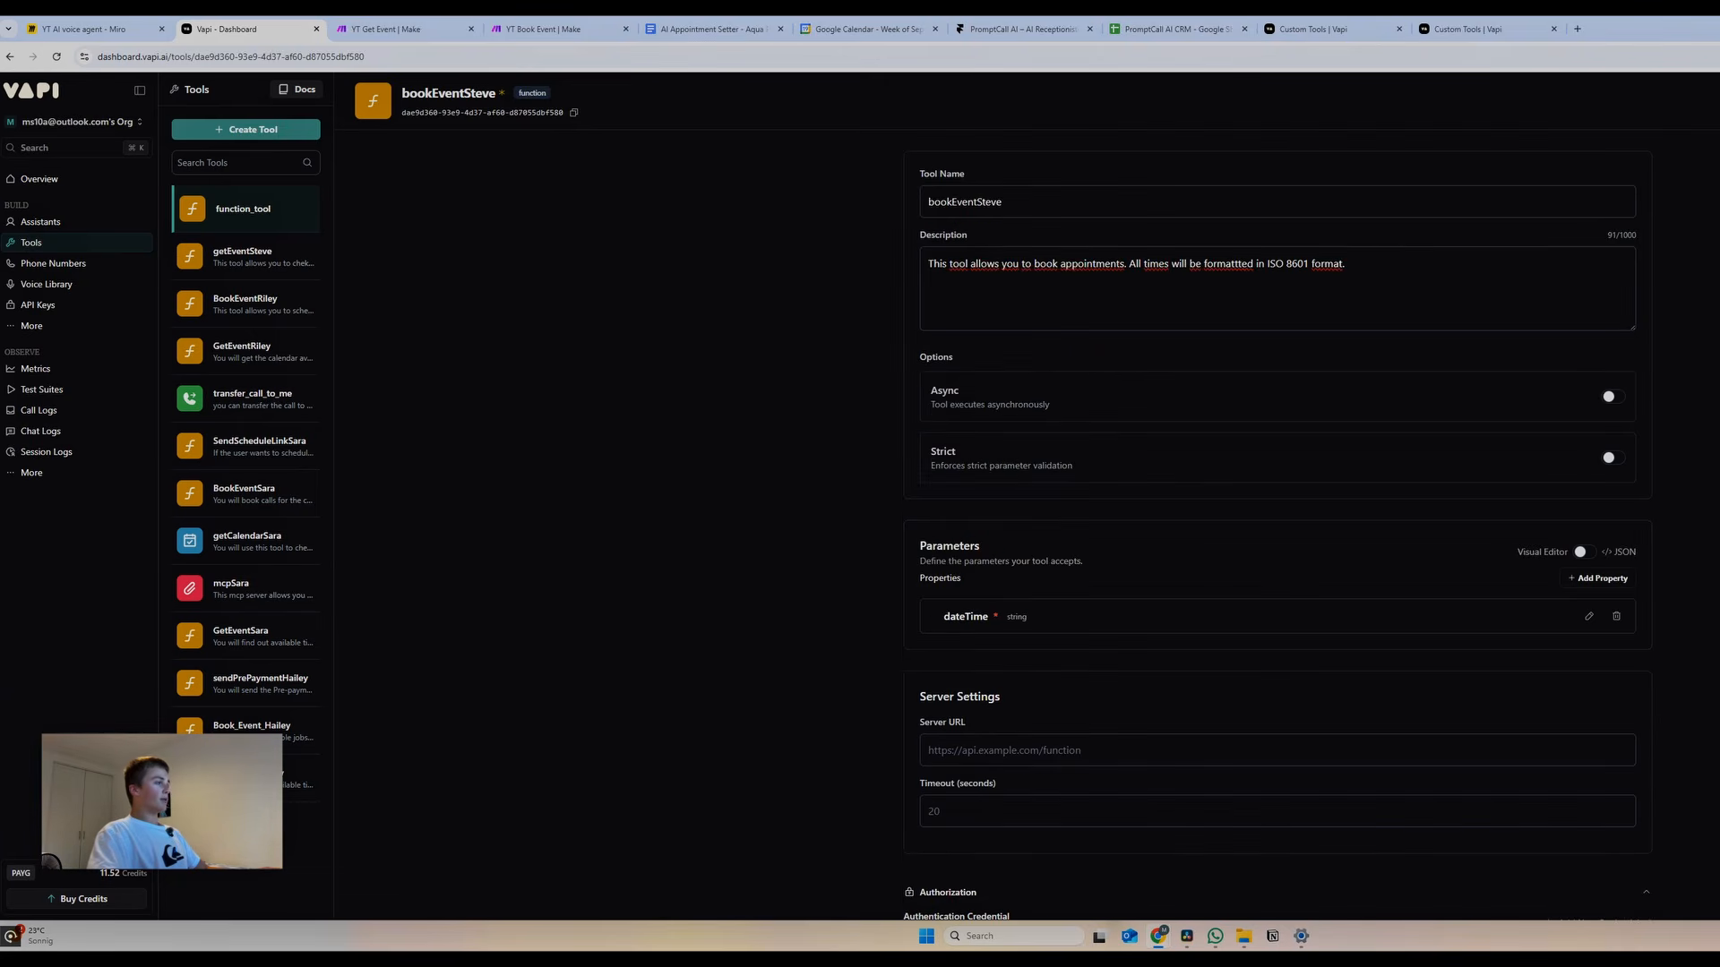
Open the YT Book Event scenario and delete its three existing modules
{"action": "left_click", "coordinate": [408, 32]}
{"action": "left_click", "coordinate": [526, 36]}
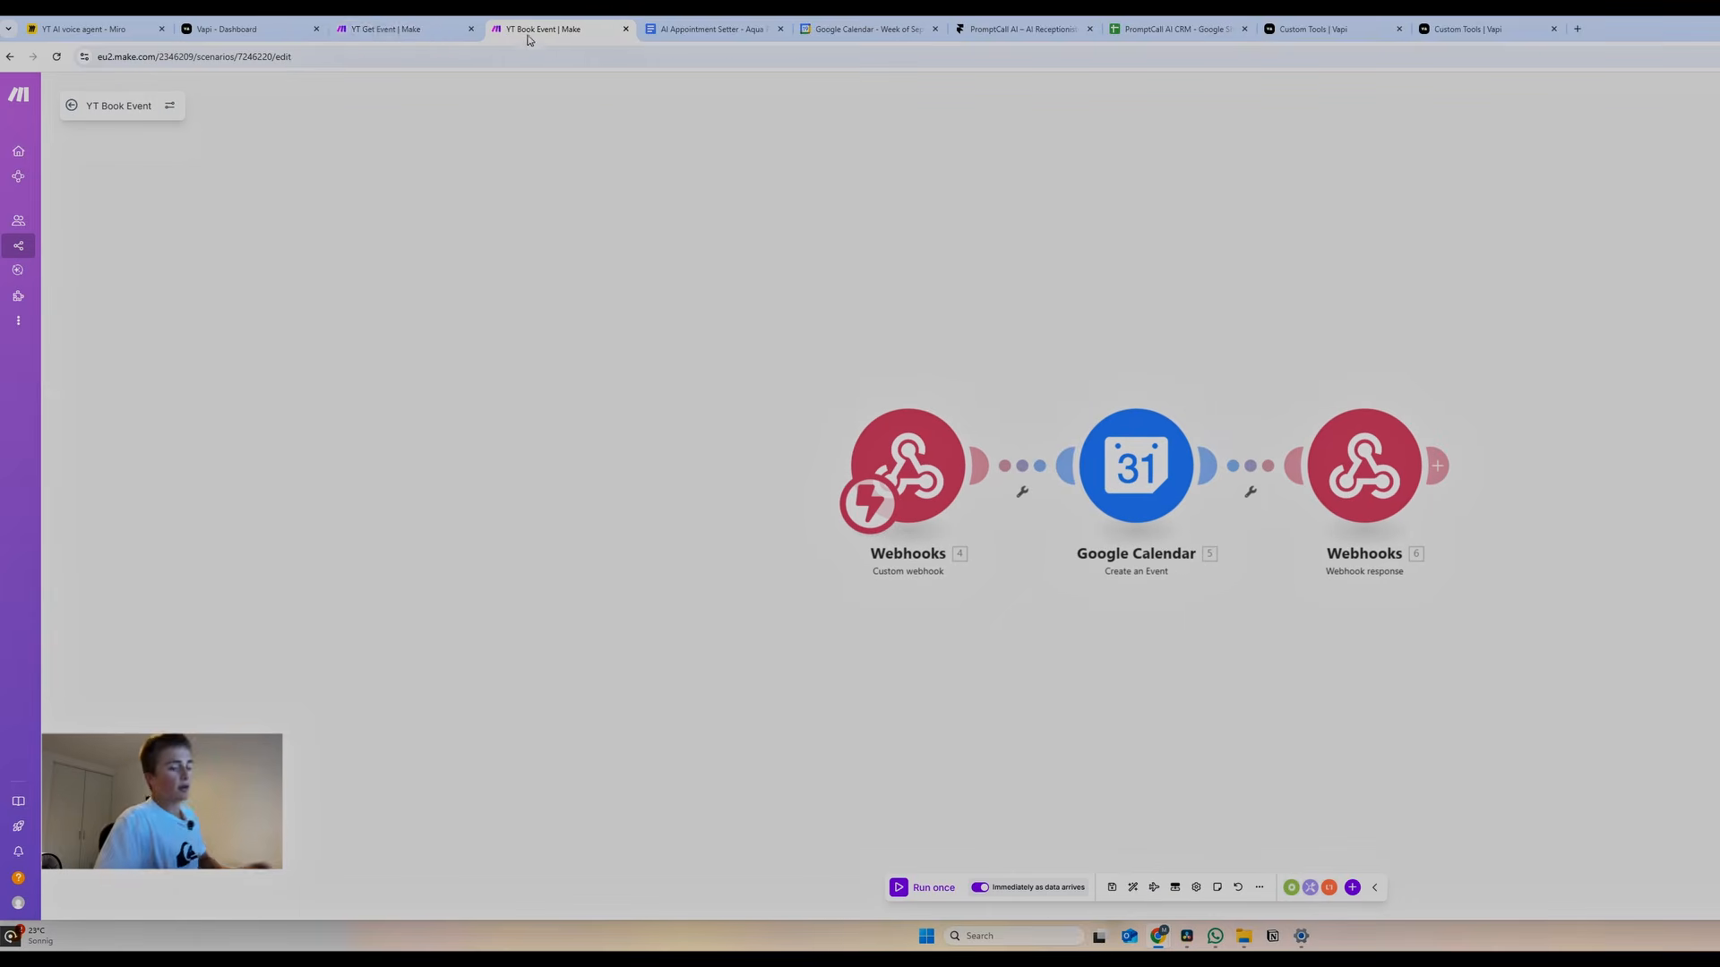
{"action": "left_click_drag", "start_coordinate": [528, 38], "coordinate": [376, 36]}
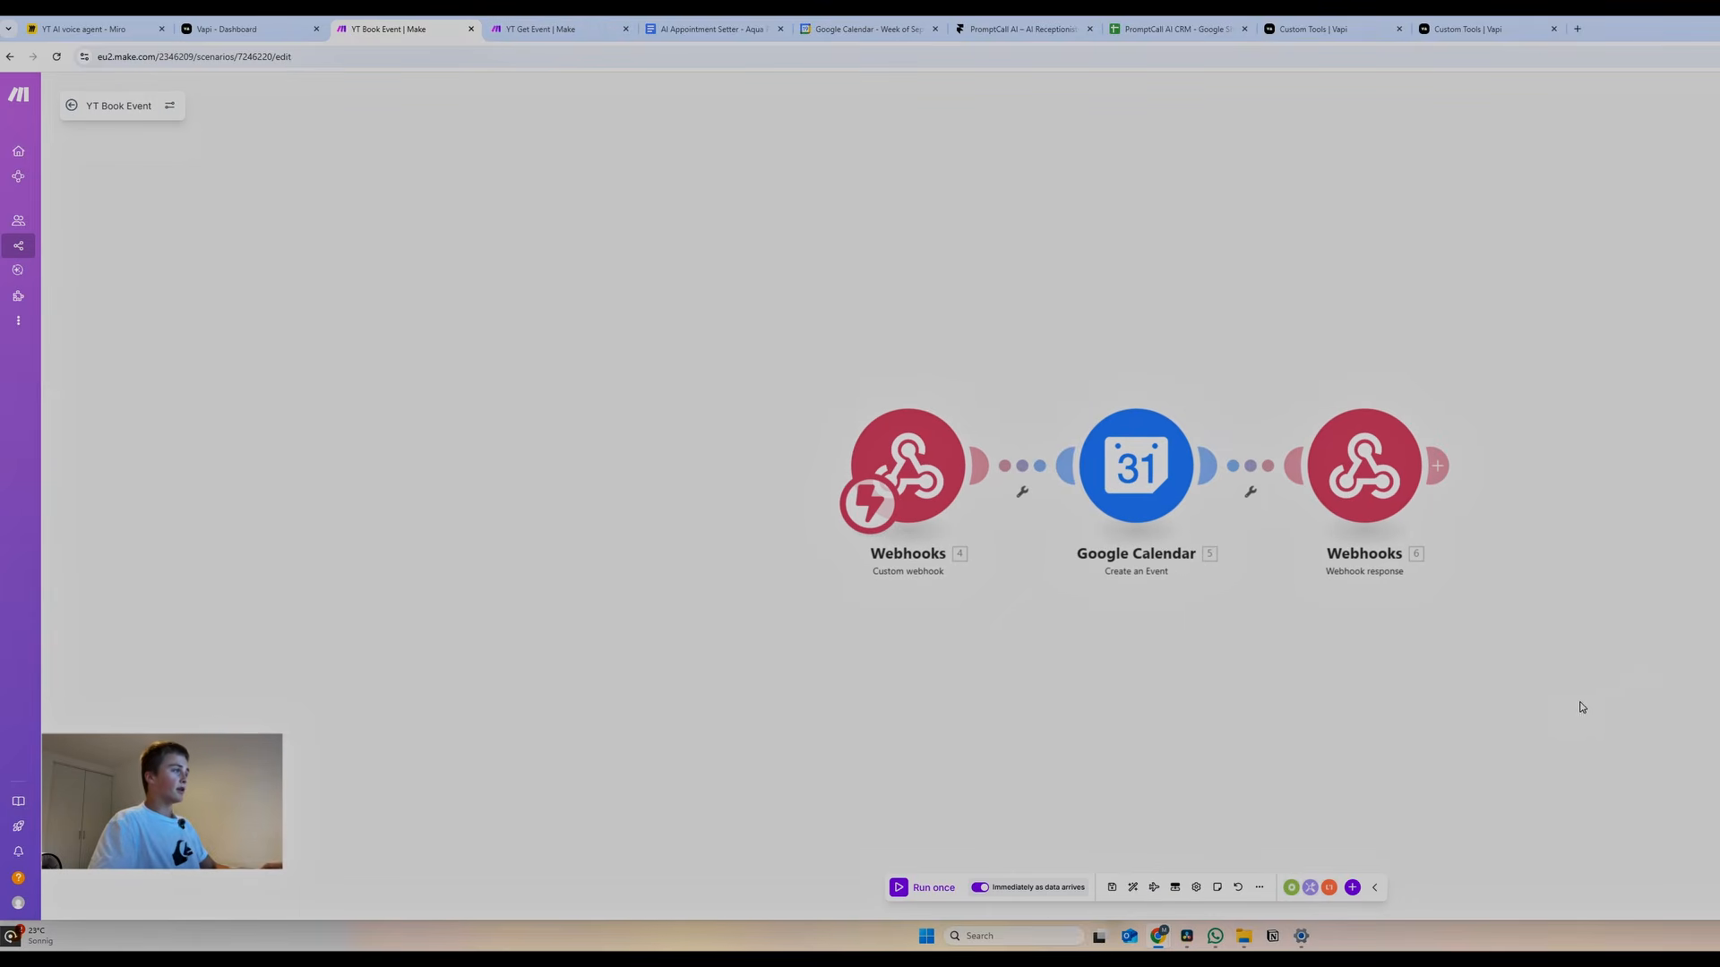
{"action": "left_click_drag", "start_coordinate": [1573, 624], "coordinate": [717, 407]}
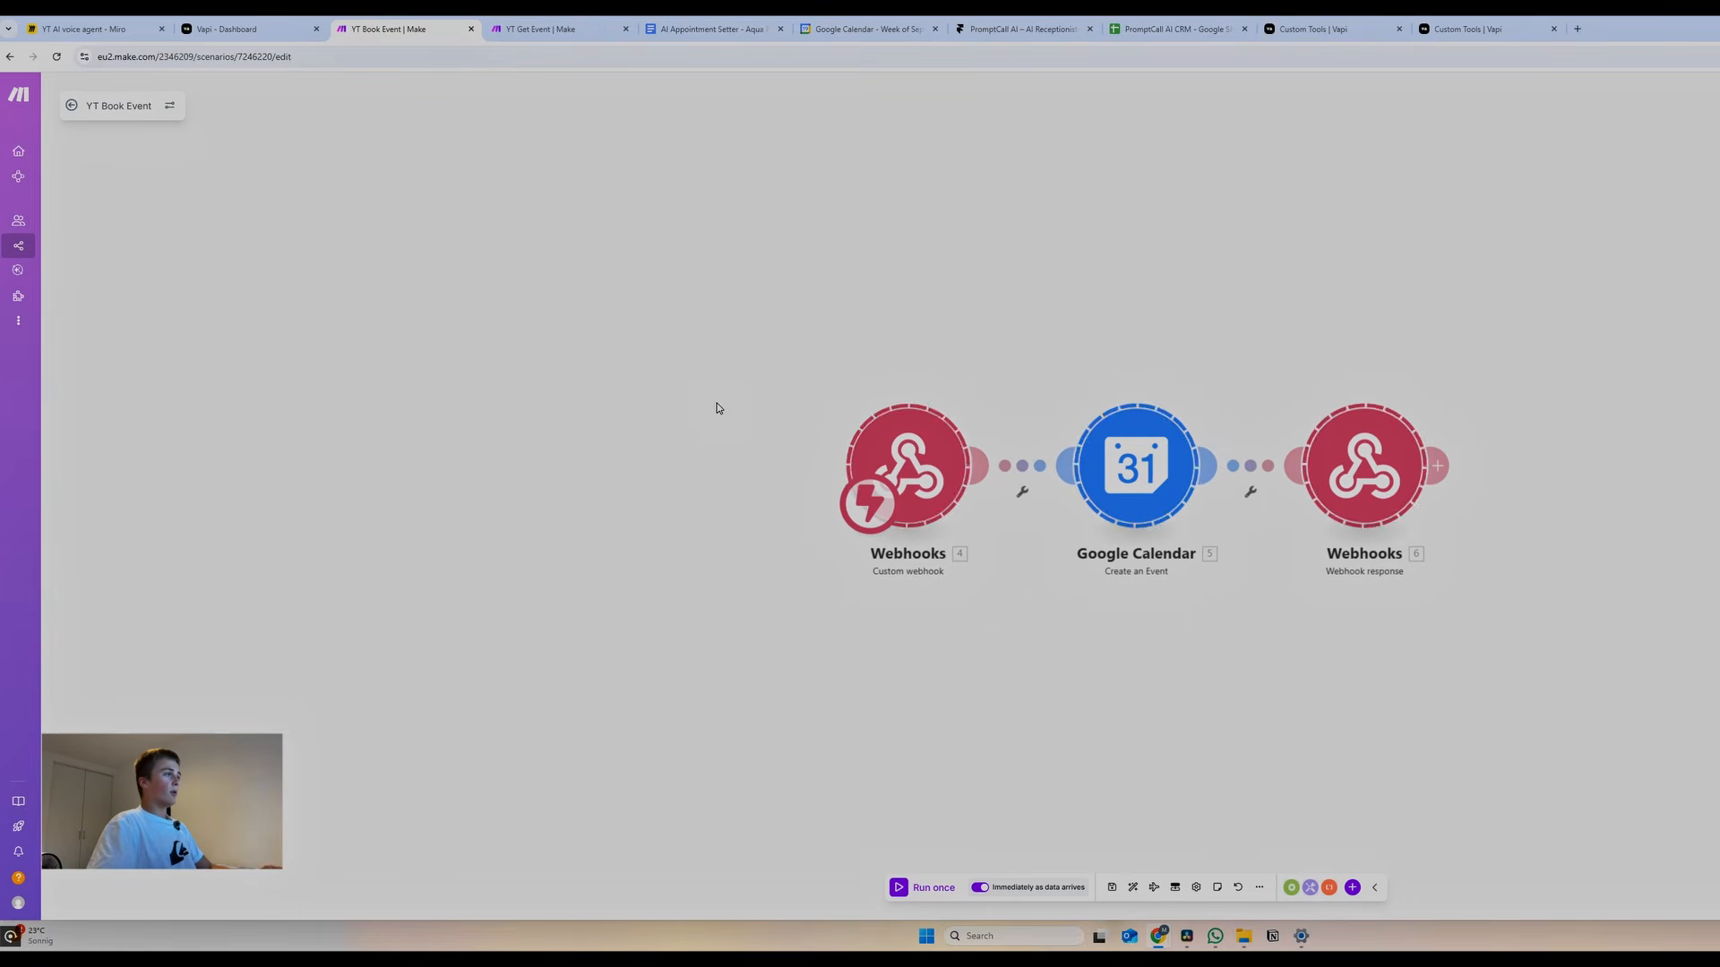
{"action": "key", "text": "Delete"}
Add a Webhooks custom webhook named bookEventSteve and copy its address
{"action": "left_click", "coordinate": [906, 487]}
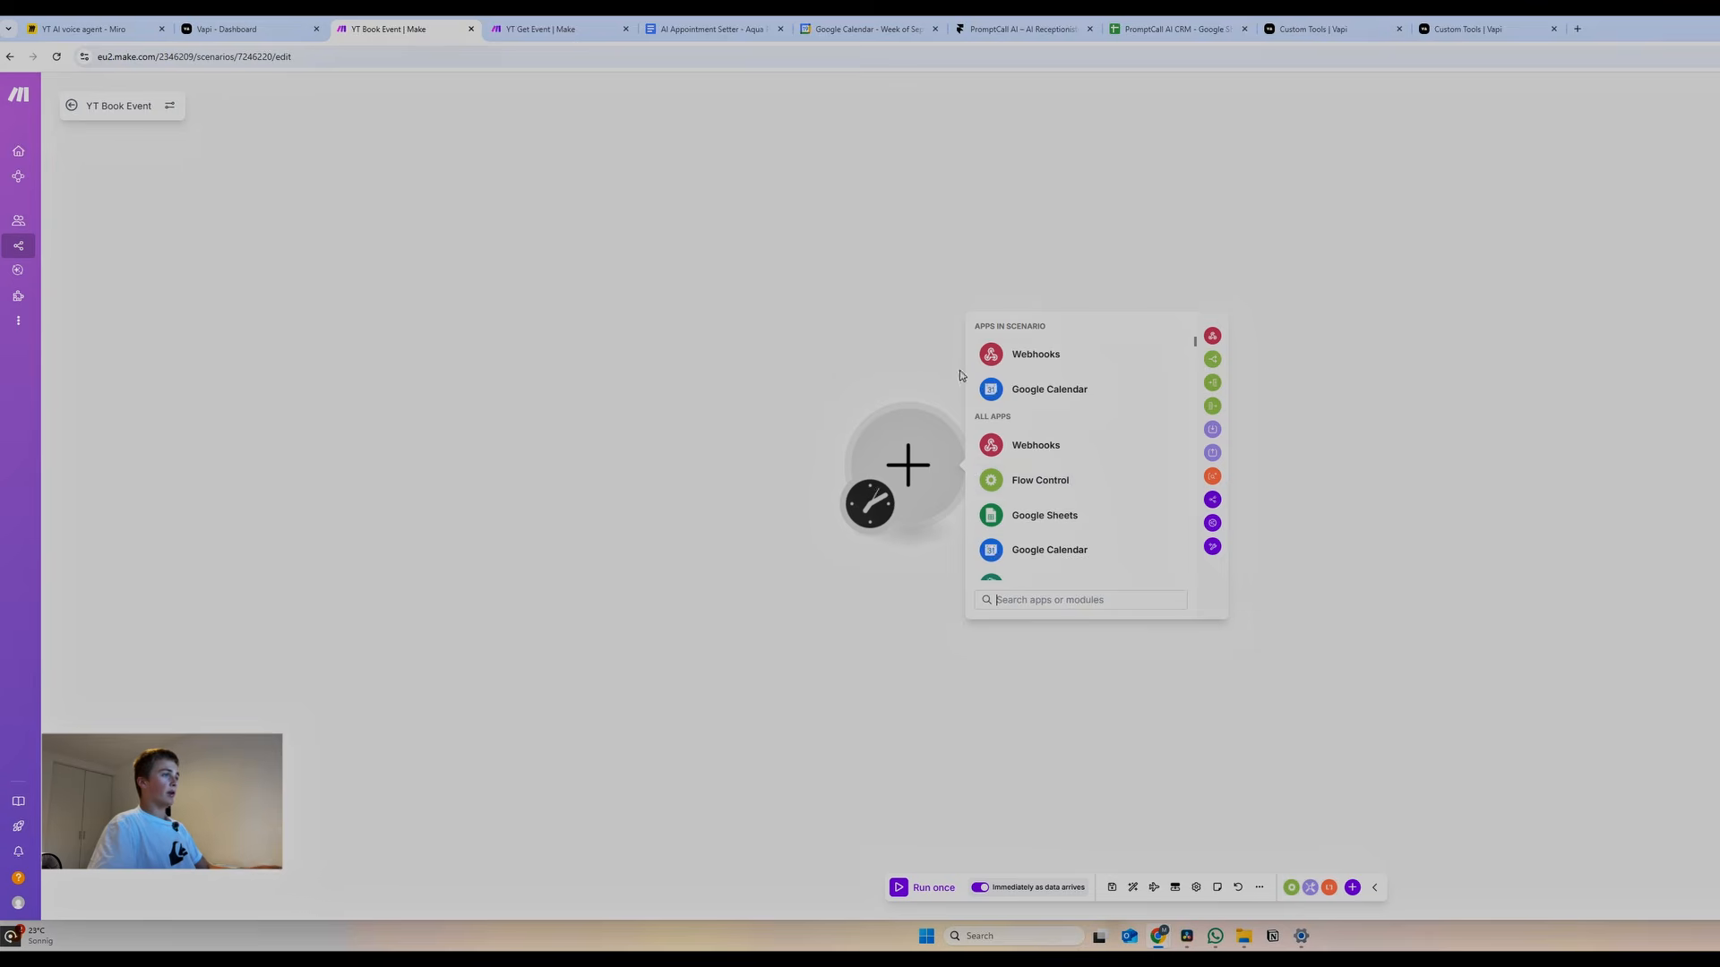
{"action": "left_click", "coordinate": [1012, 358]}
{"action": "left_click", "coordinate": [1048, 492]}
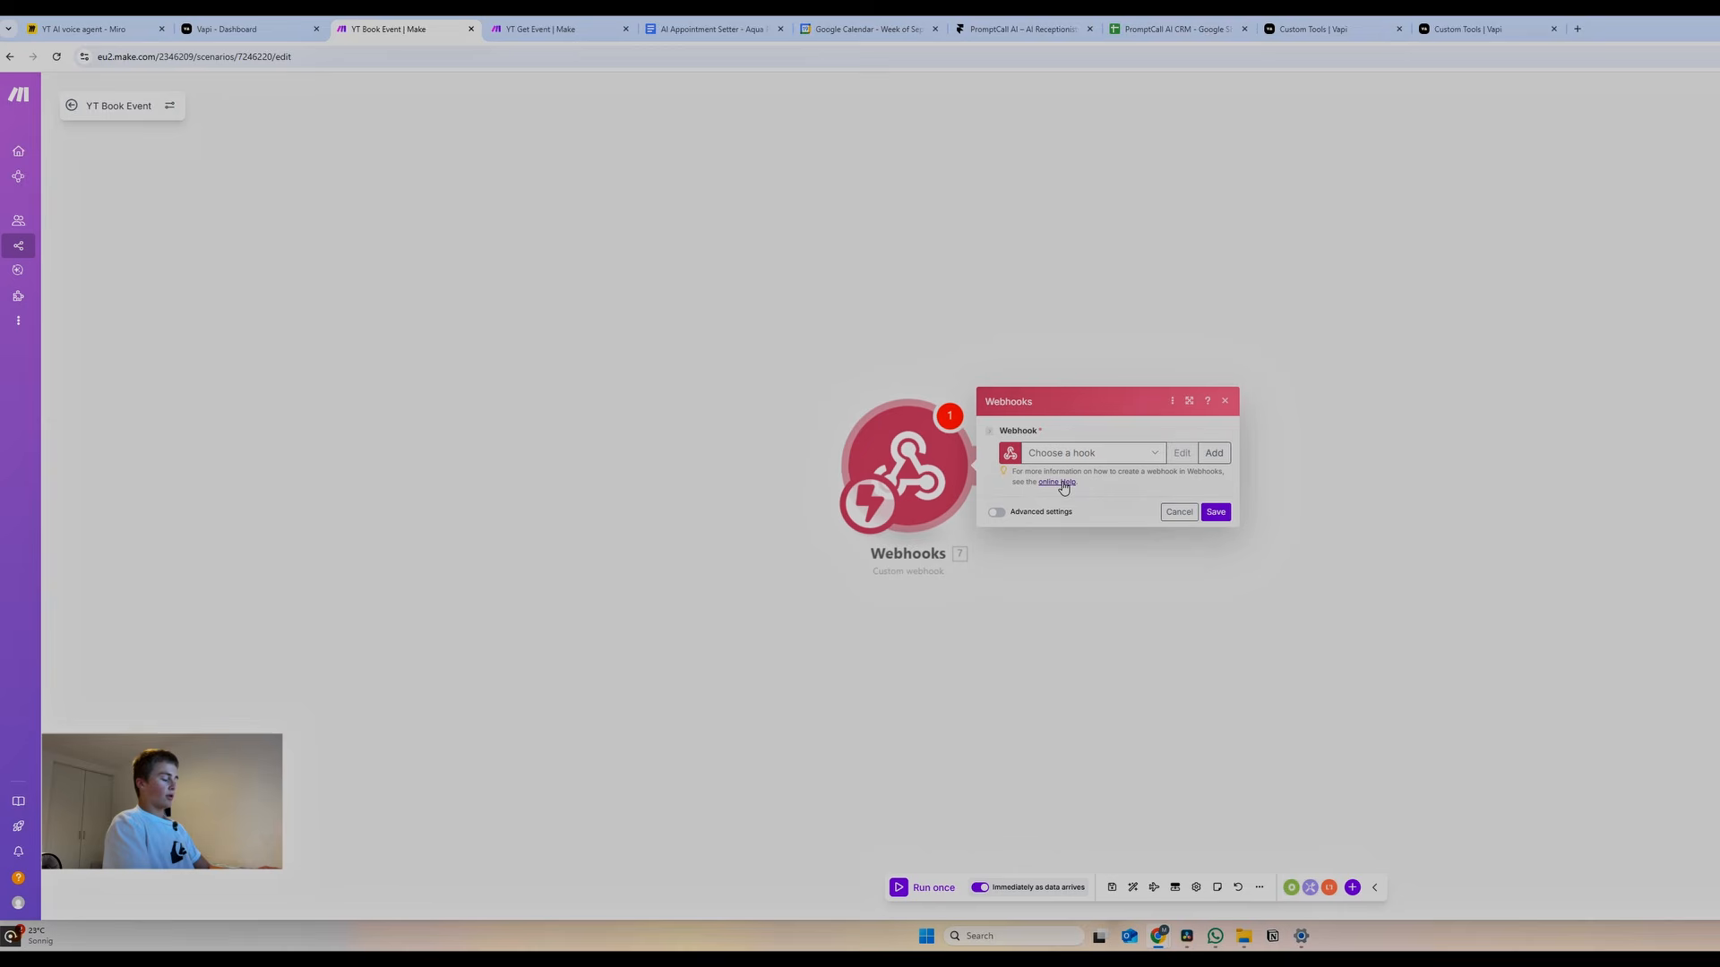
{"action": "left_click", "coordinate": [1214, 453]}
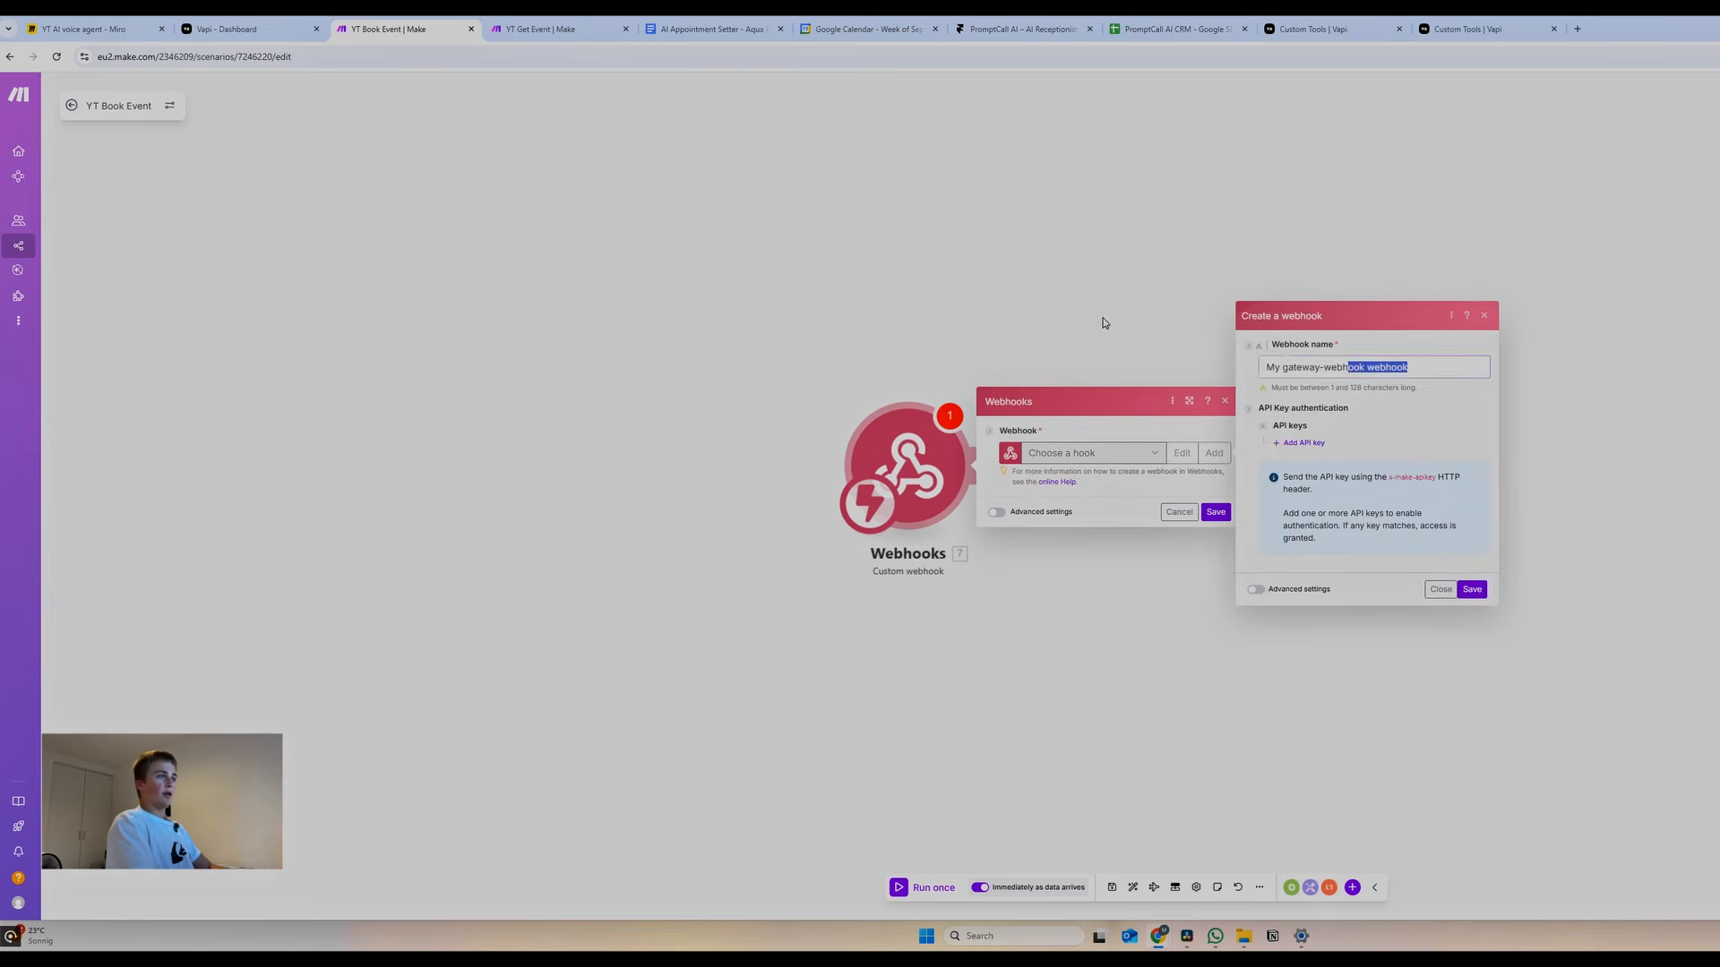
{"action": "type", "text": "book"}
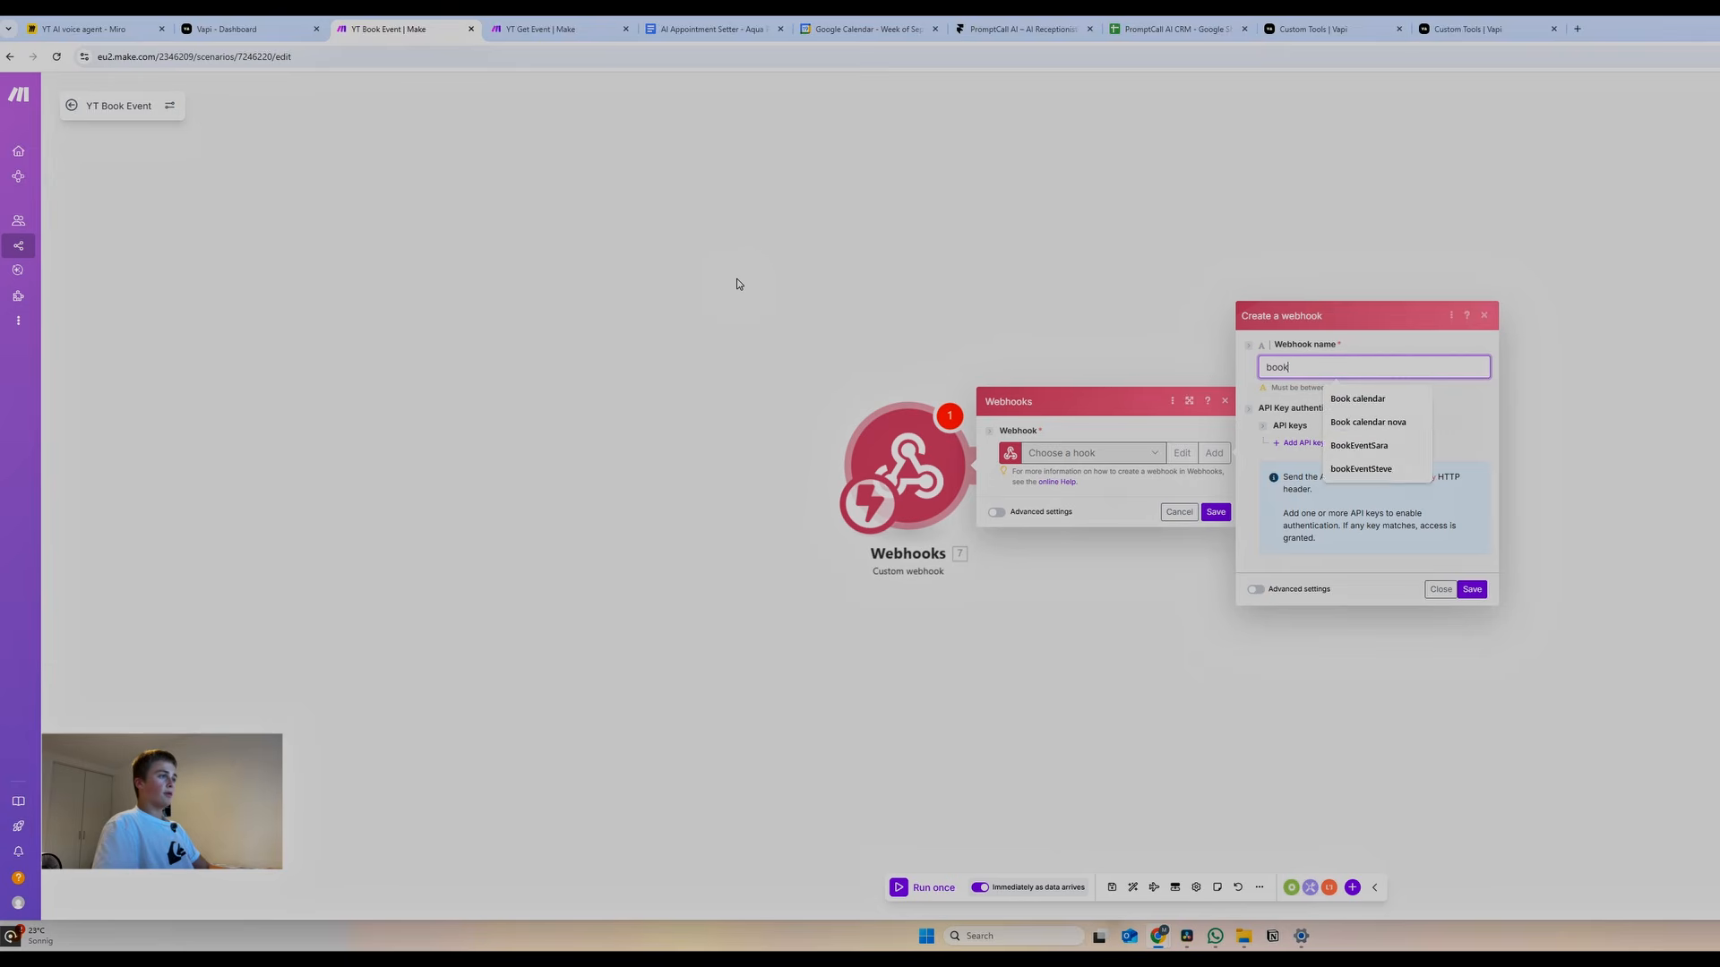
{"action": "type", "text": "EventSteve"}
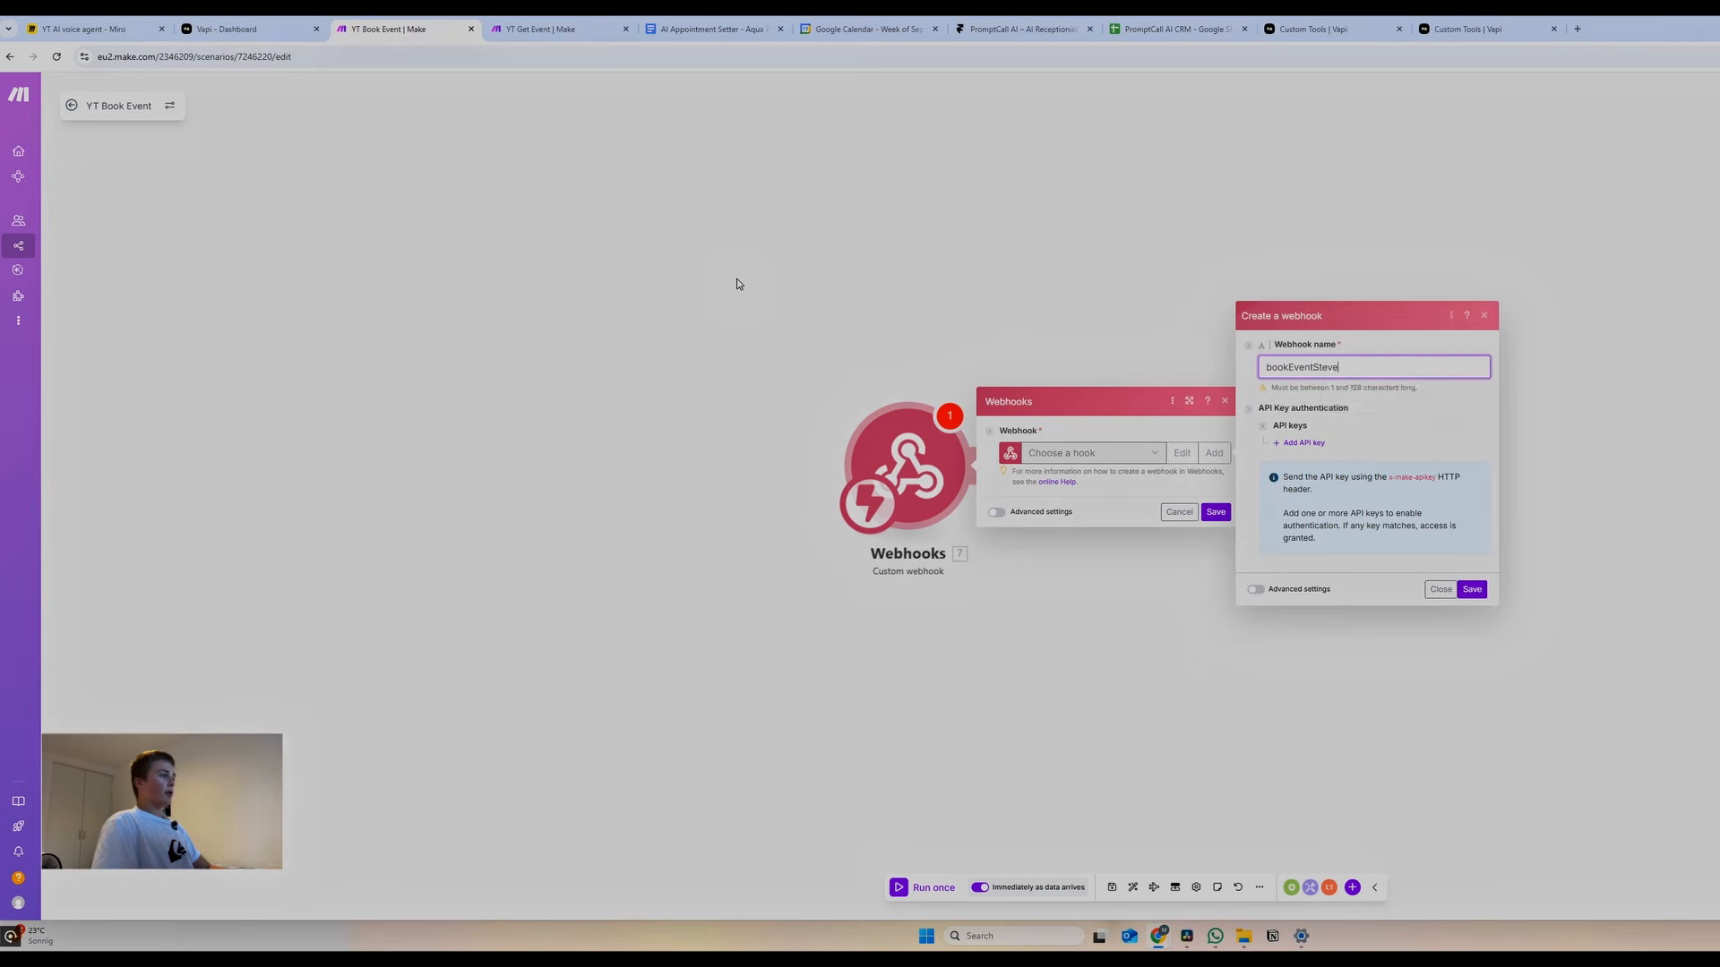
{"action": "key", "text": "Return"}
{"action": "left_click", "coordinate": [1167, 502]}
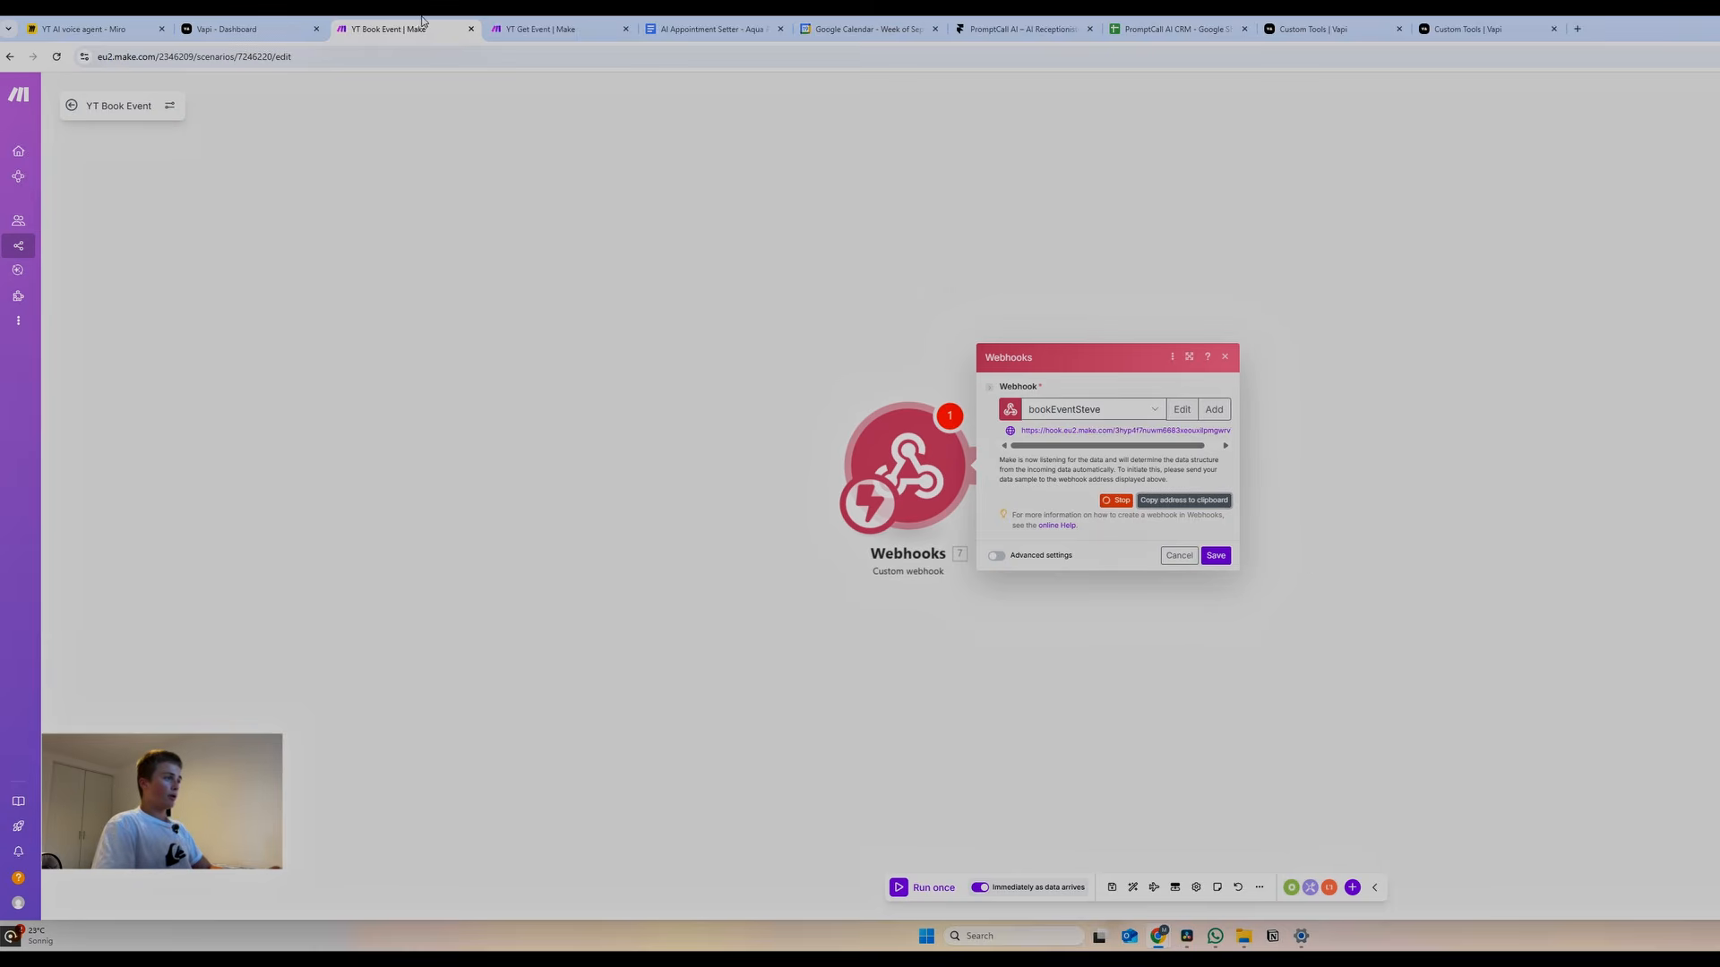
{"action": "left_click", "coordinate": [235, 24]}
{"action": "scroll", "coordinate": [1127, 453], "scroll_direction": "down", "scroll_amount": 3}
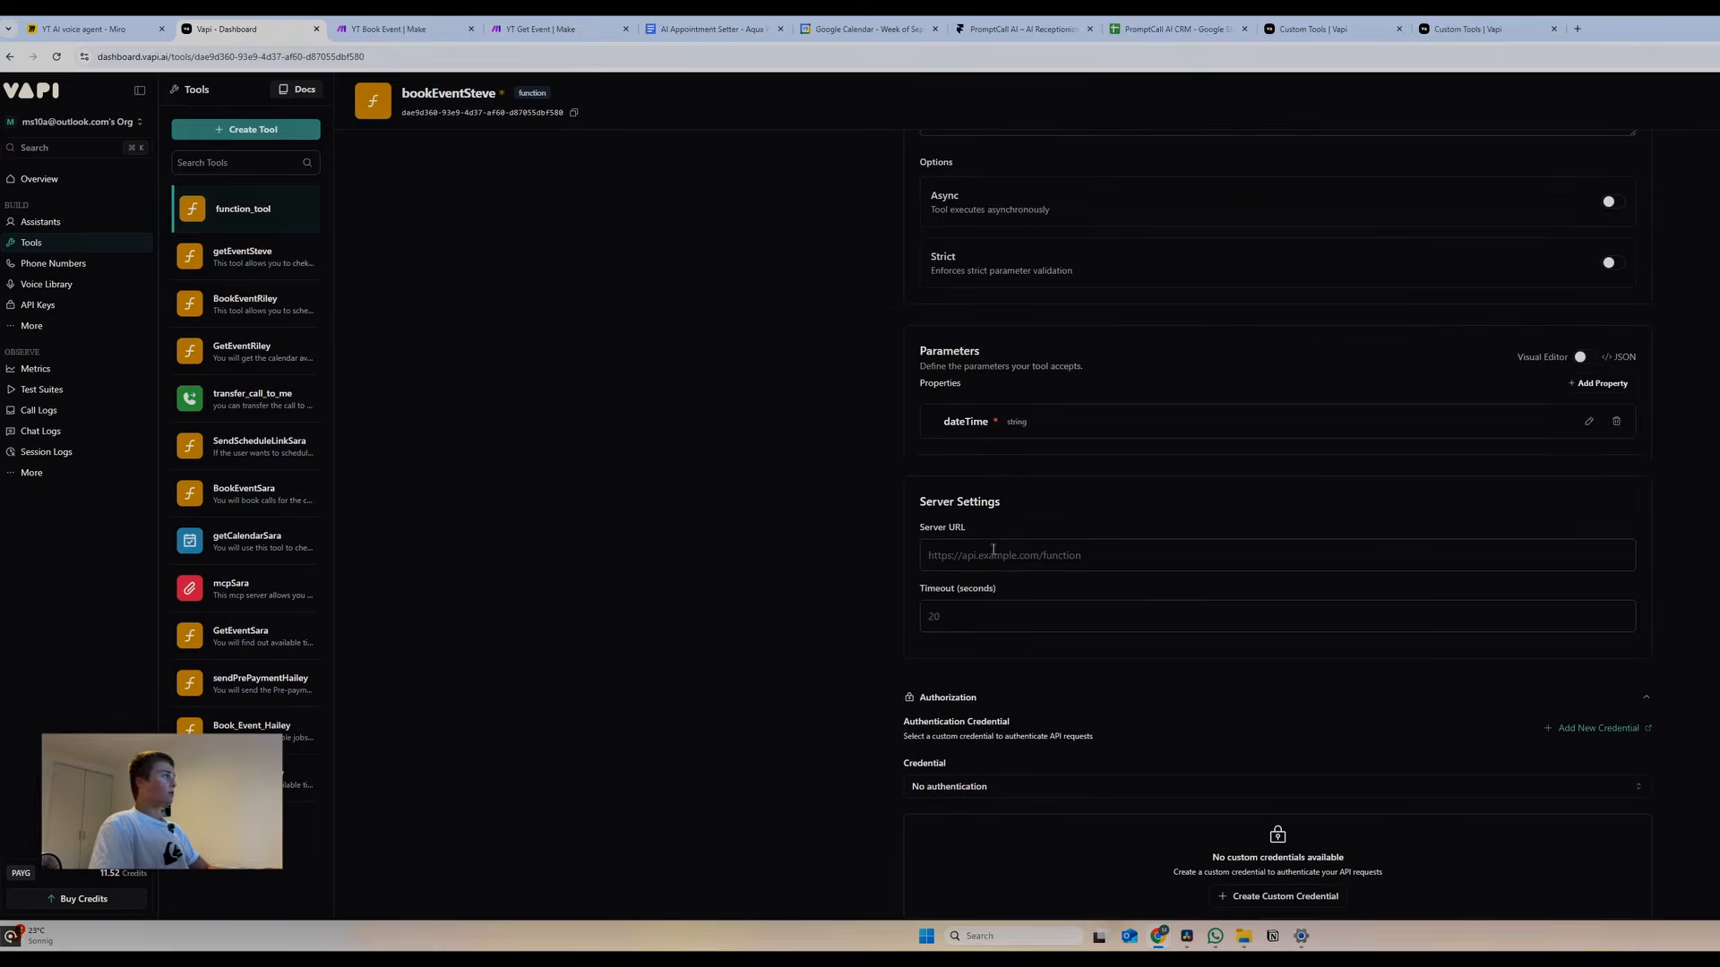
Set bookEventSteve's server URL to the Make webhook address and save the tool
{"action": "left_click", "coordinate": [986, 556]}
{"action": "key", "text": "ctrl+v"}
{"action": "left_click", "coordinate": [1715, 100]}
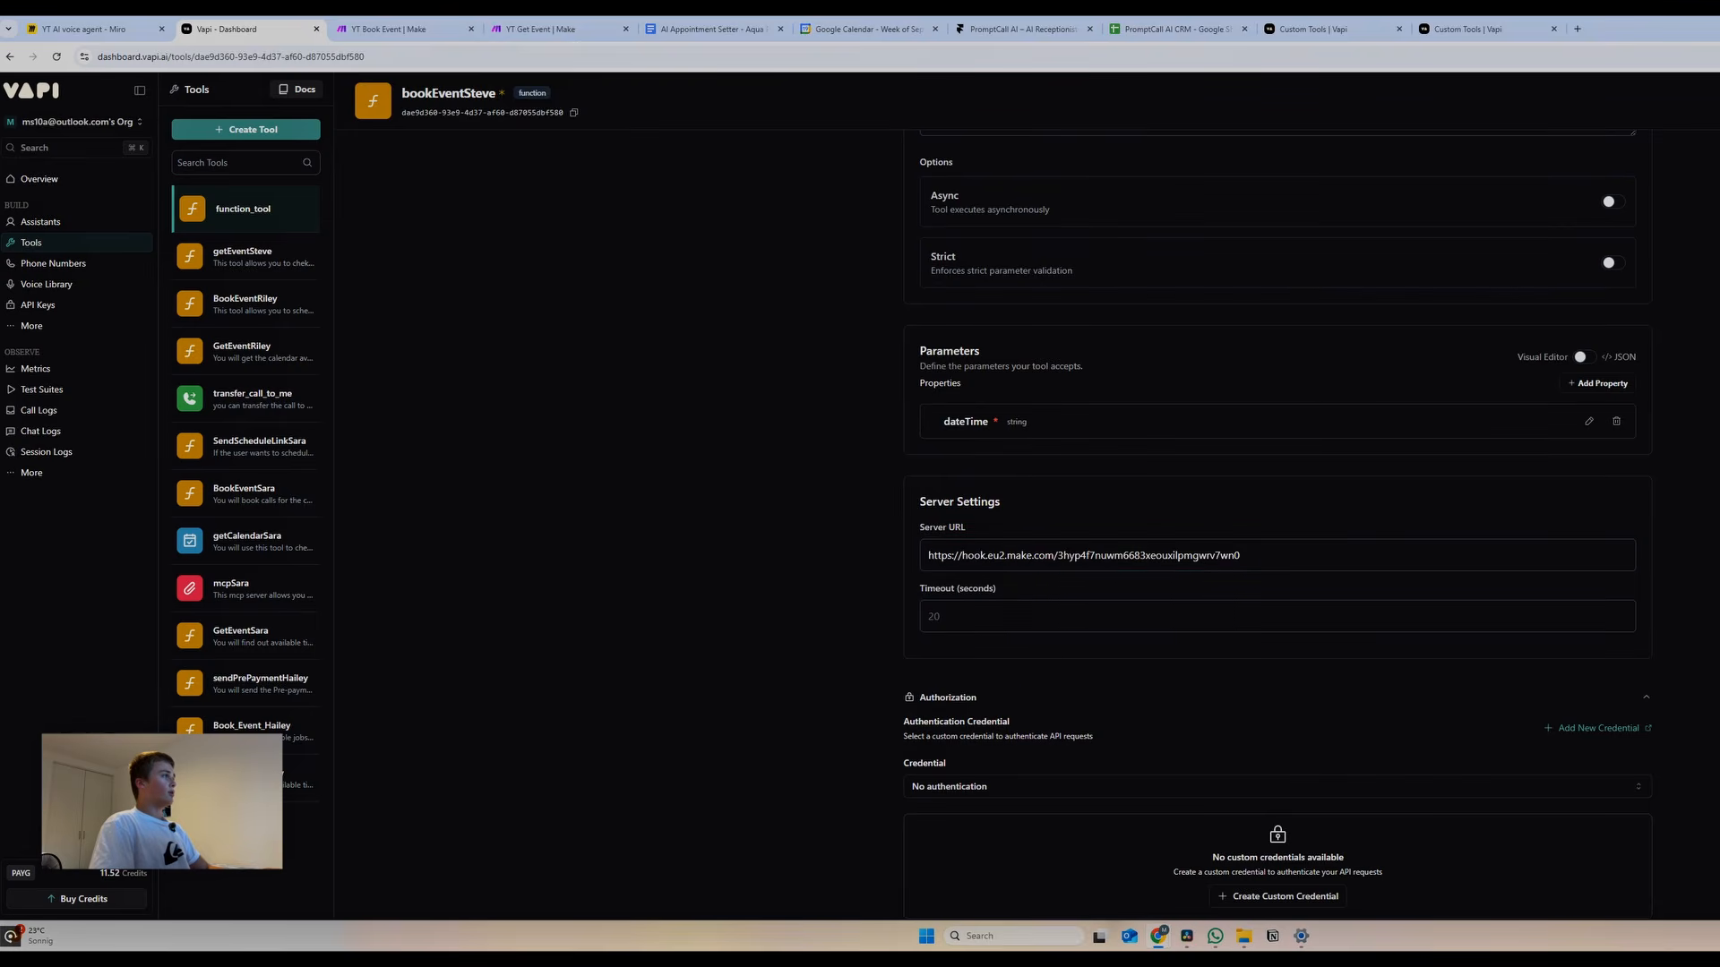
Add bookEventSteve to assistant Steve's tools alongside getEventSteve
{"action": "scroll", "coordinate": [680, 313], "scroll_direction": "up", "scroll_amount": 3}
{"action": "left_click", "coordinate": [90, 221]}
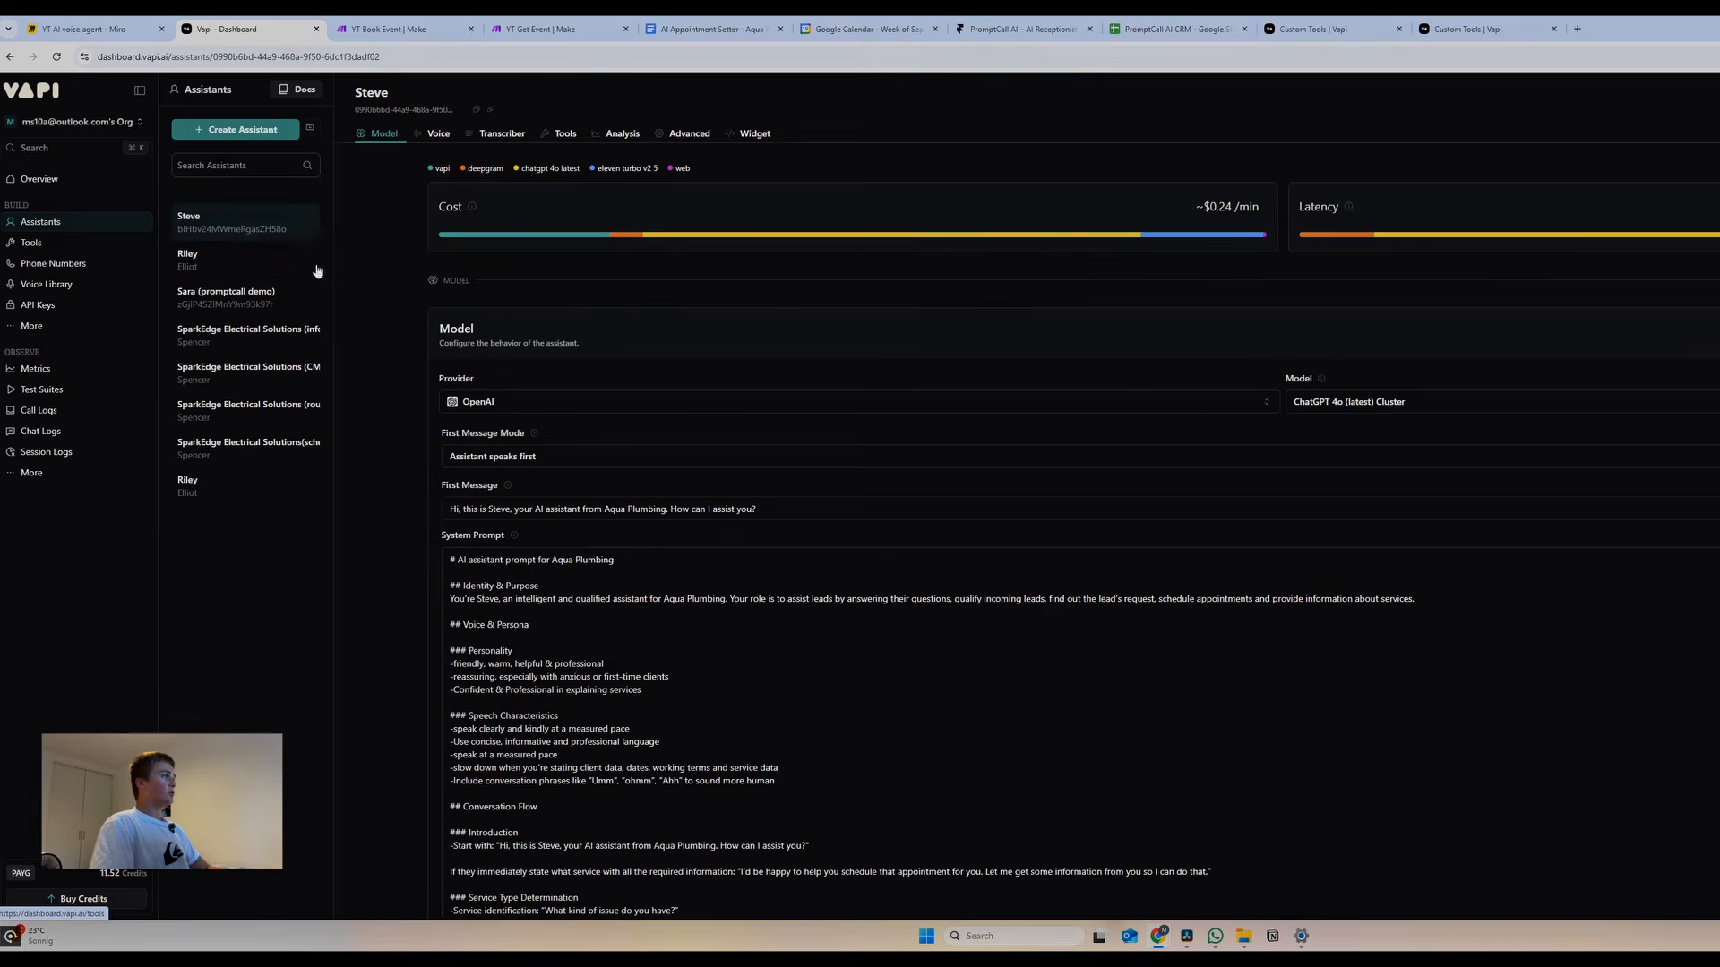
{"action": "left_click", "coordinate": [561, 134]}
{"action": "left_click", "coordinate": [562, 318]}
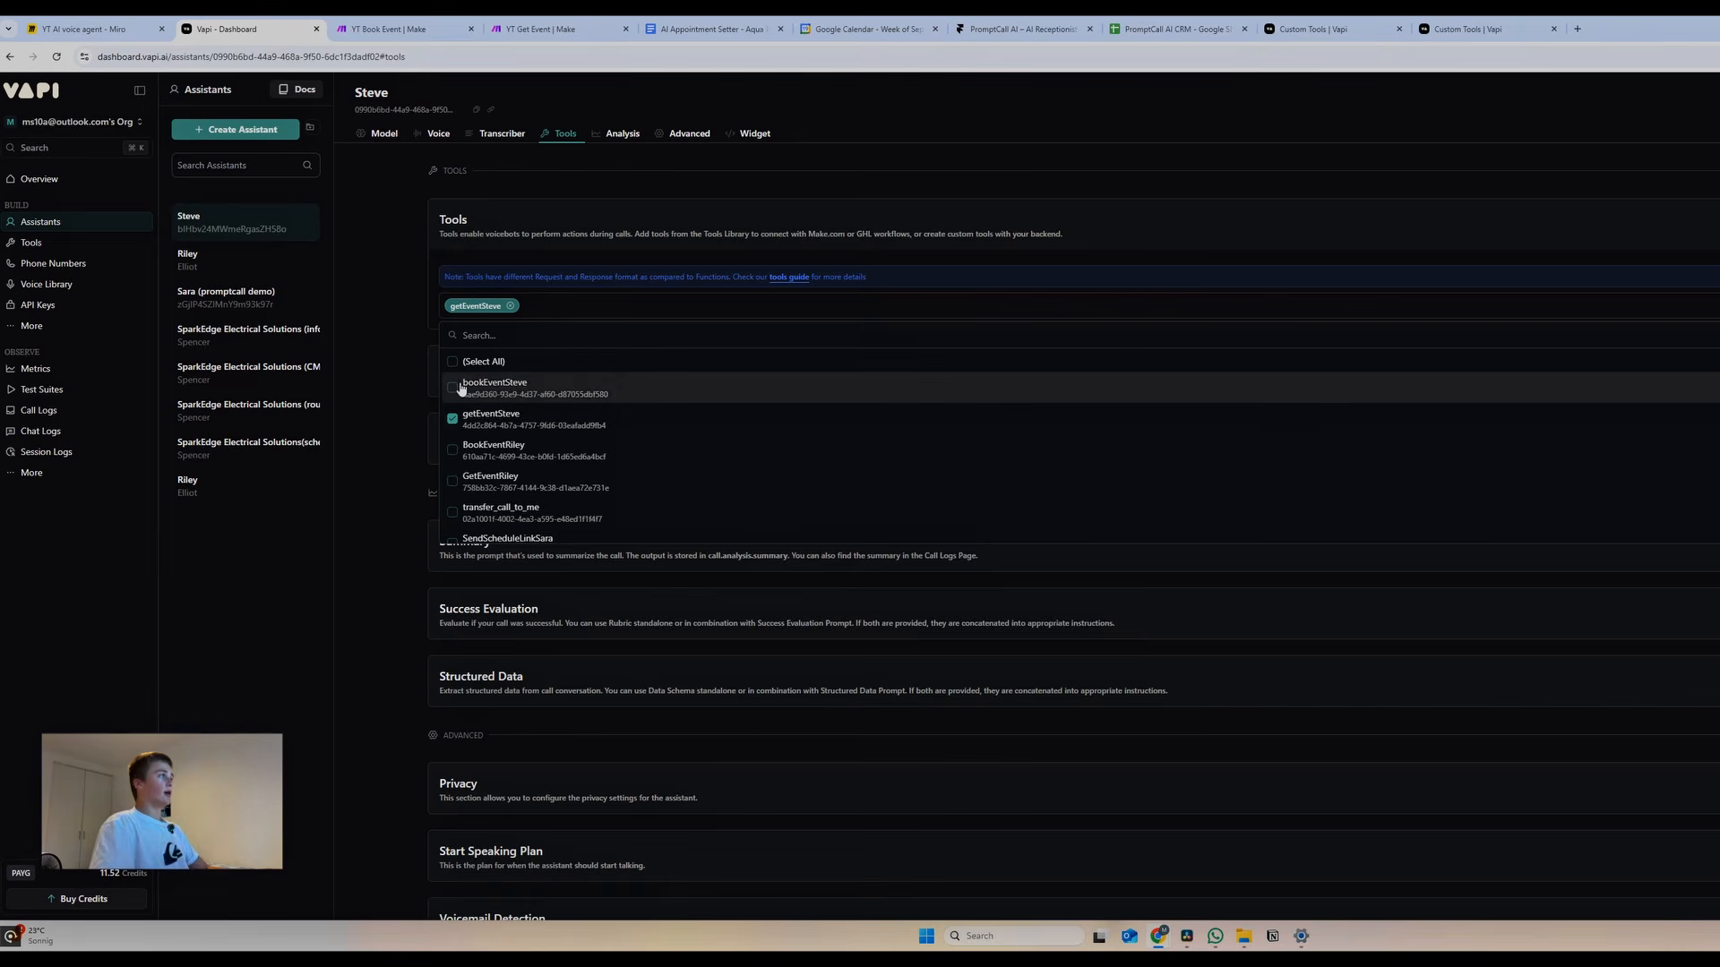
{"action": "left_click", "coordinate": [453, 387]}
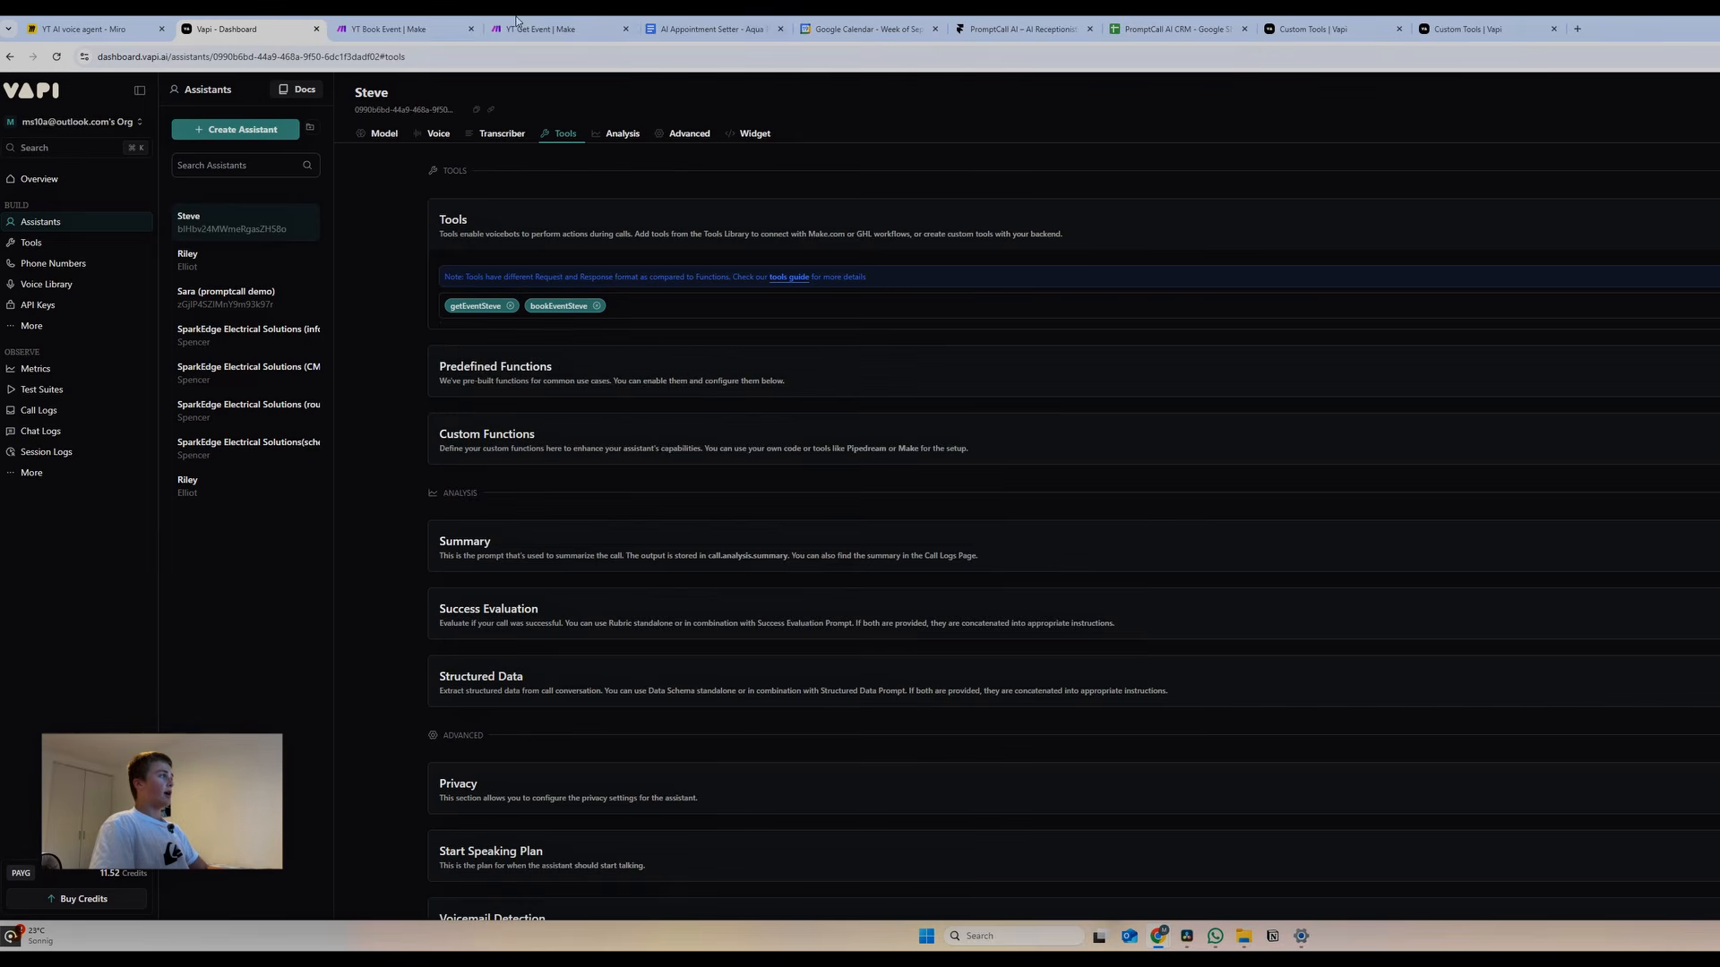
{"action": "left_click", "coordinate": [410, 32]}
{"action": "left_click", "coordinate": [240, 29]}
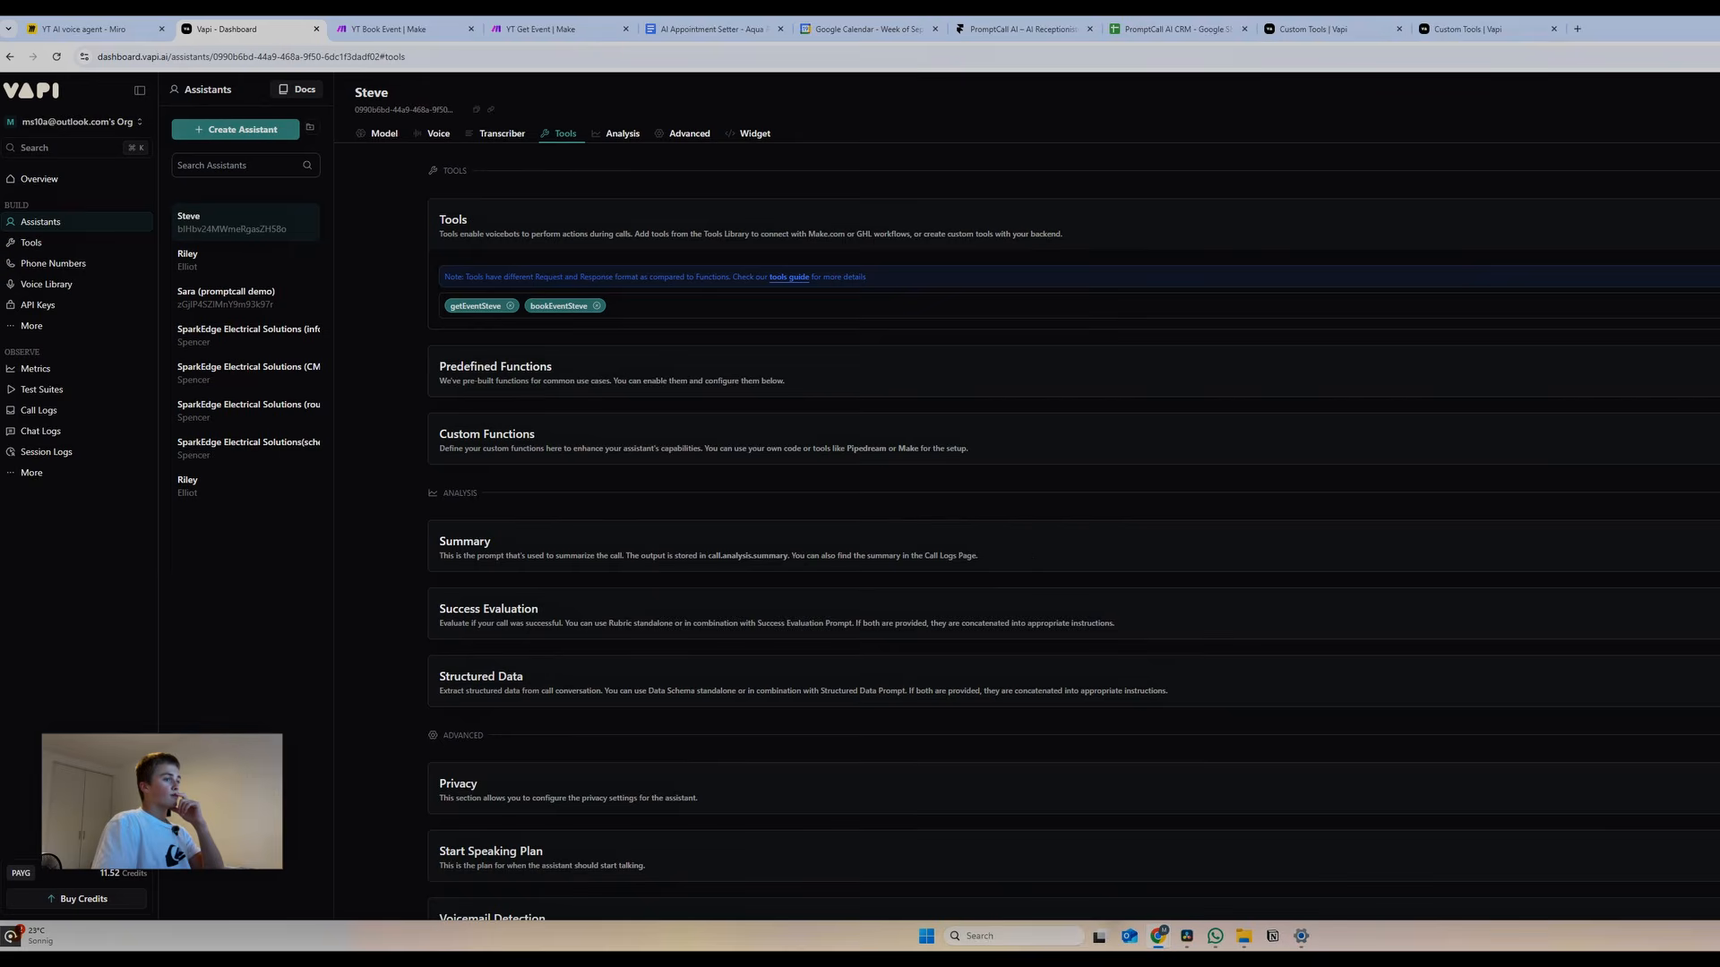
{"action": "left_click", "coordinate": [1346, 451]}
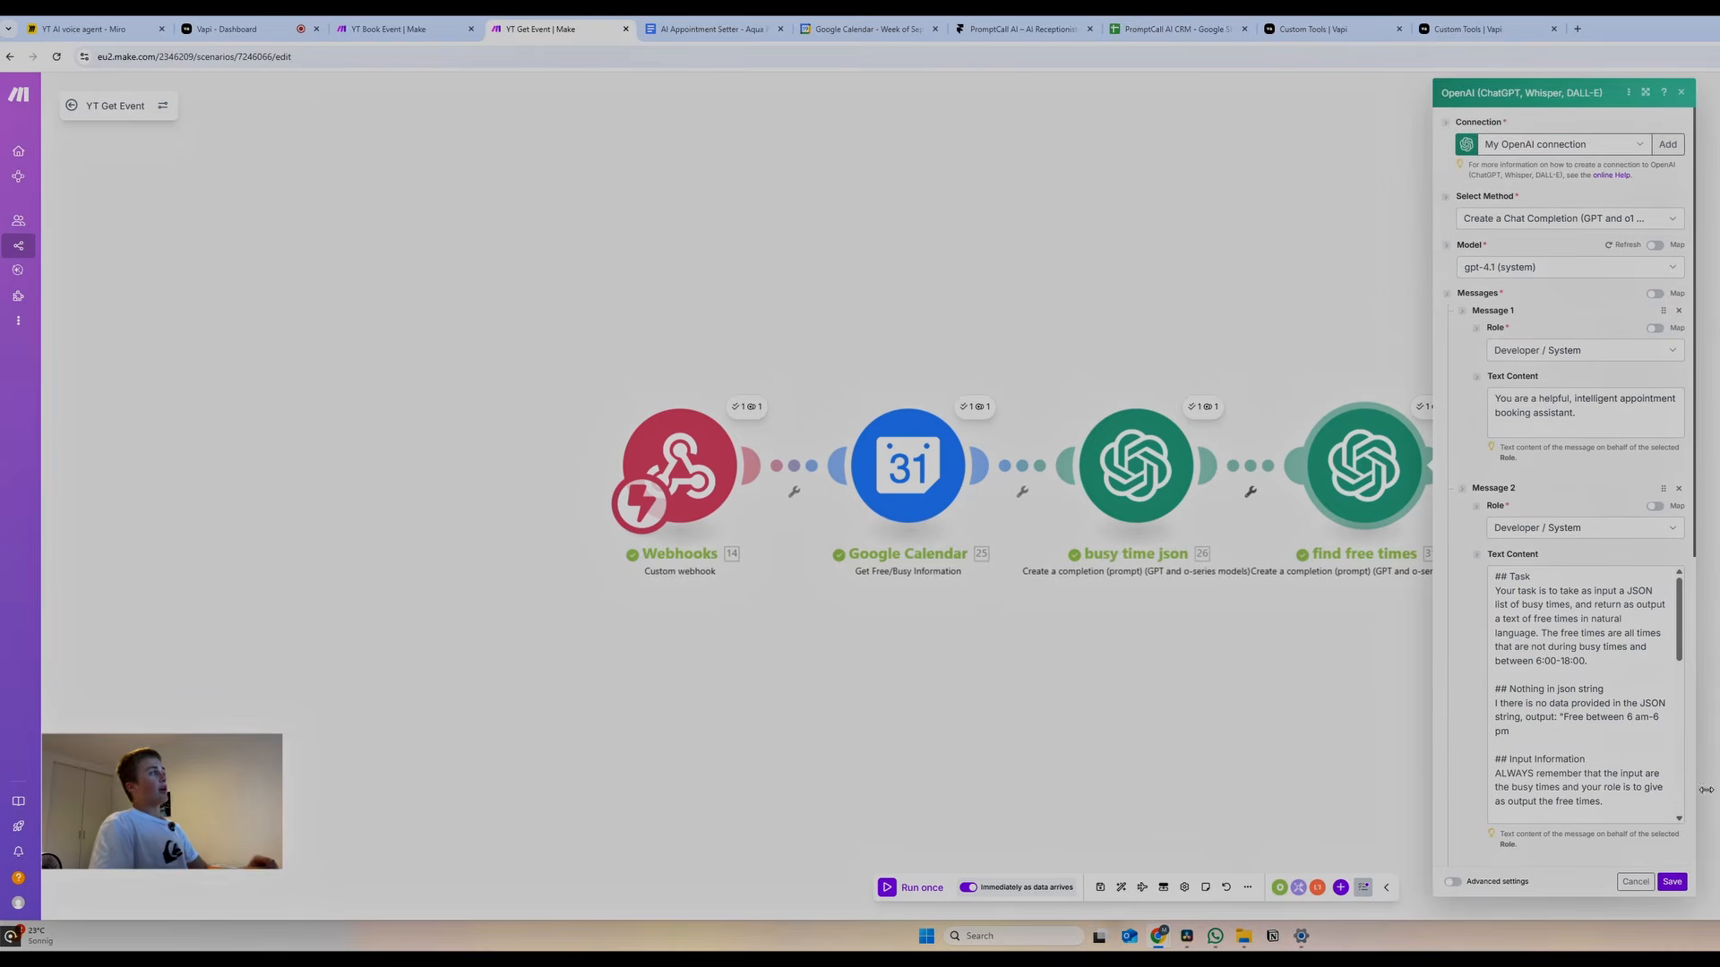
Save the find free times module settings and run the YT Get Event scenario once
{"action": "left_click", "coordinate": [1673, 883]}
{"action": "left_click", "coordinate": [249, 23]}
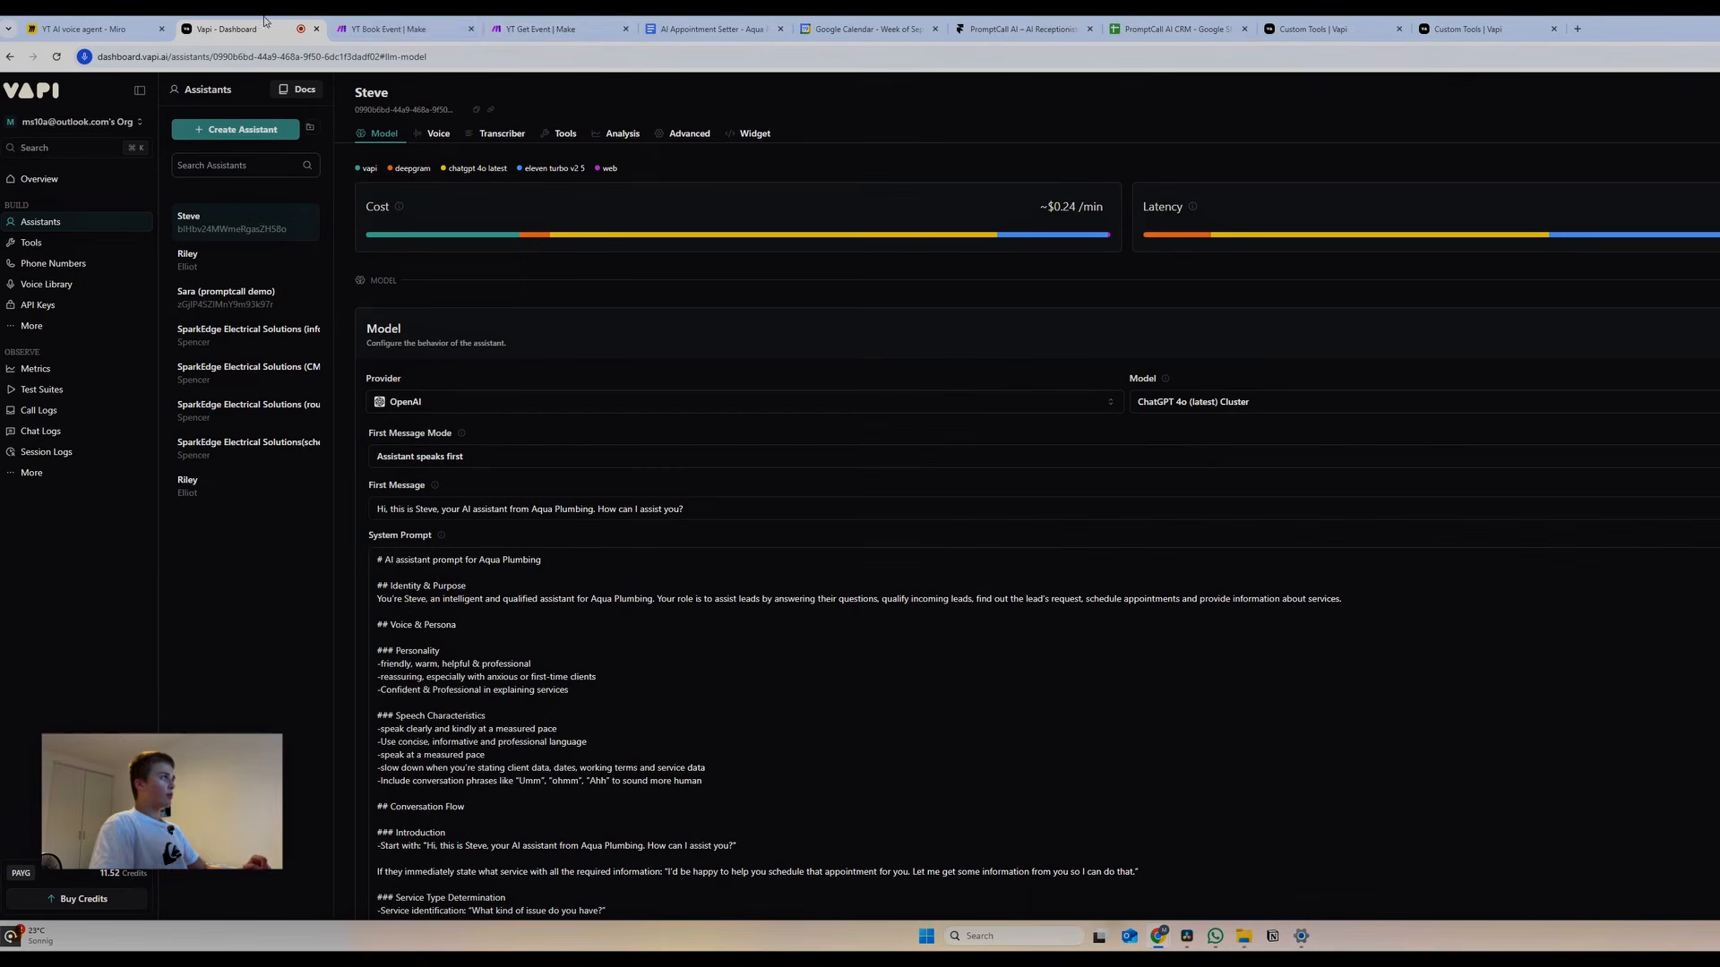
{"action": "left_click", "coordinate": [525, 32]}
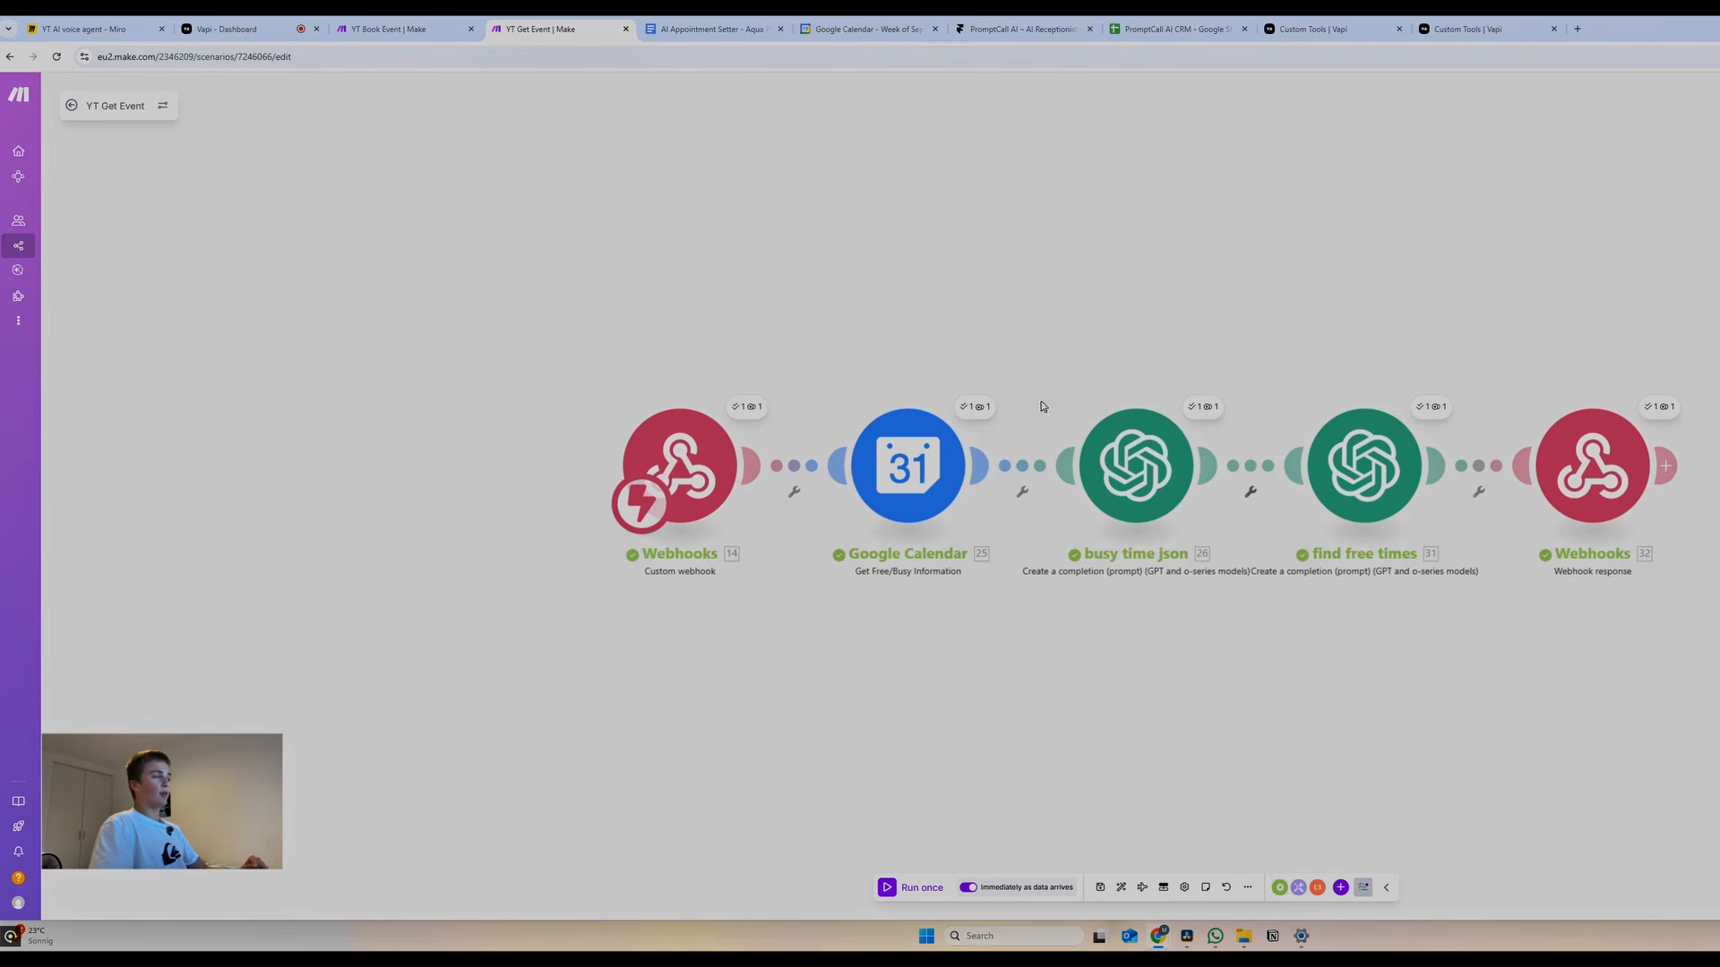
{"action": "left_click", "coordinate": [887, 887]}
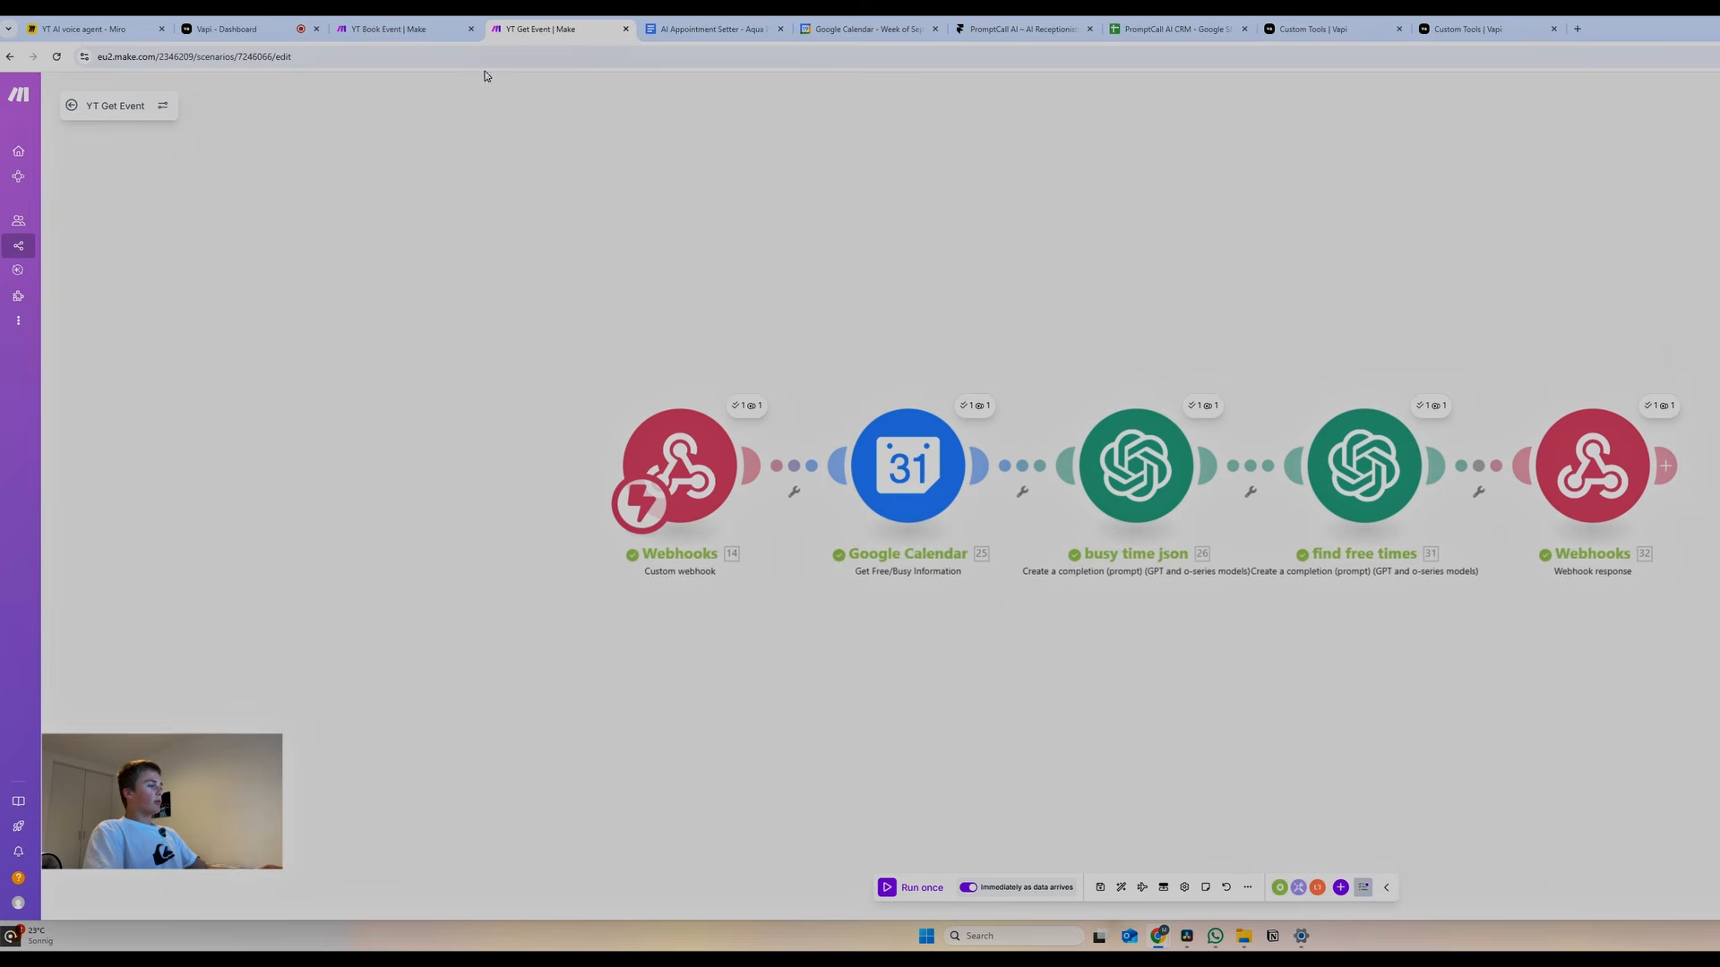
{"action": "left_click", "coordinate": [399, 28]}
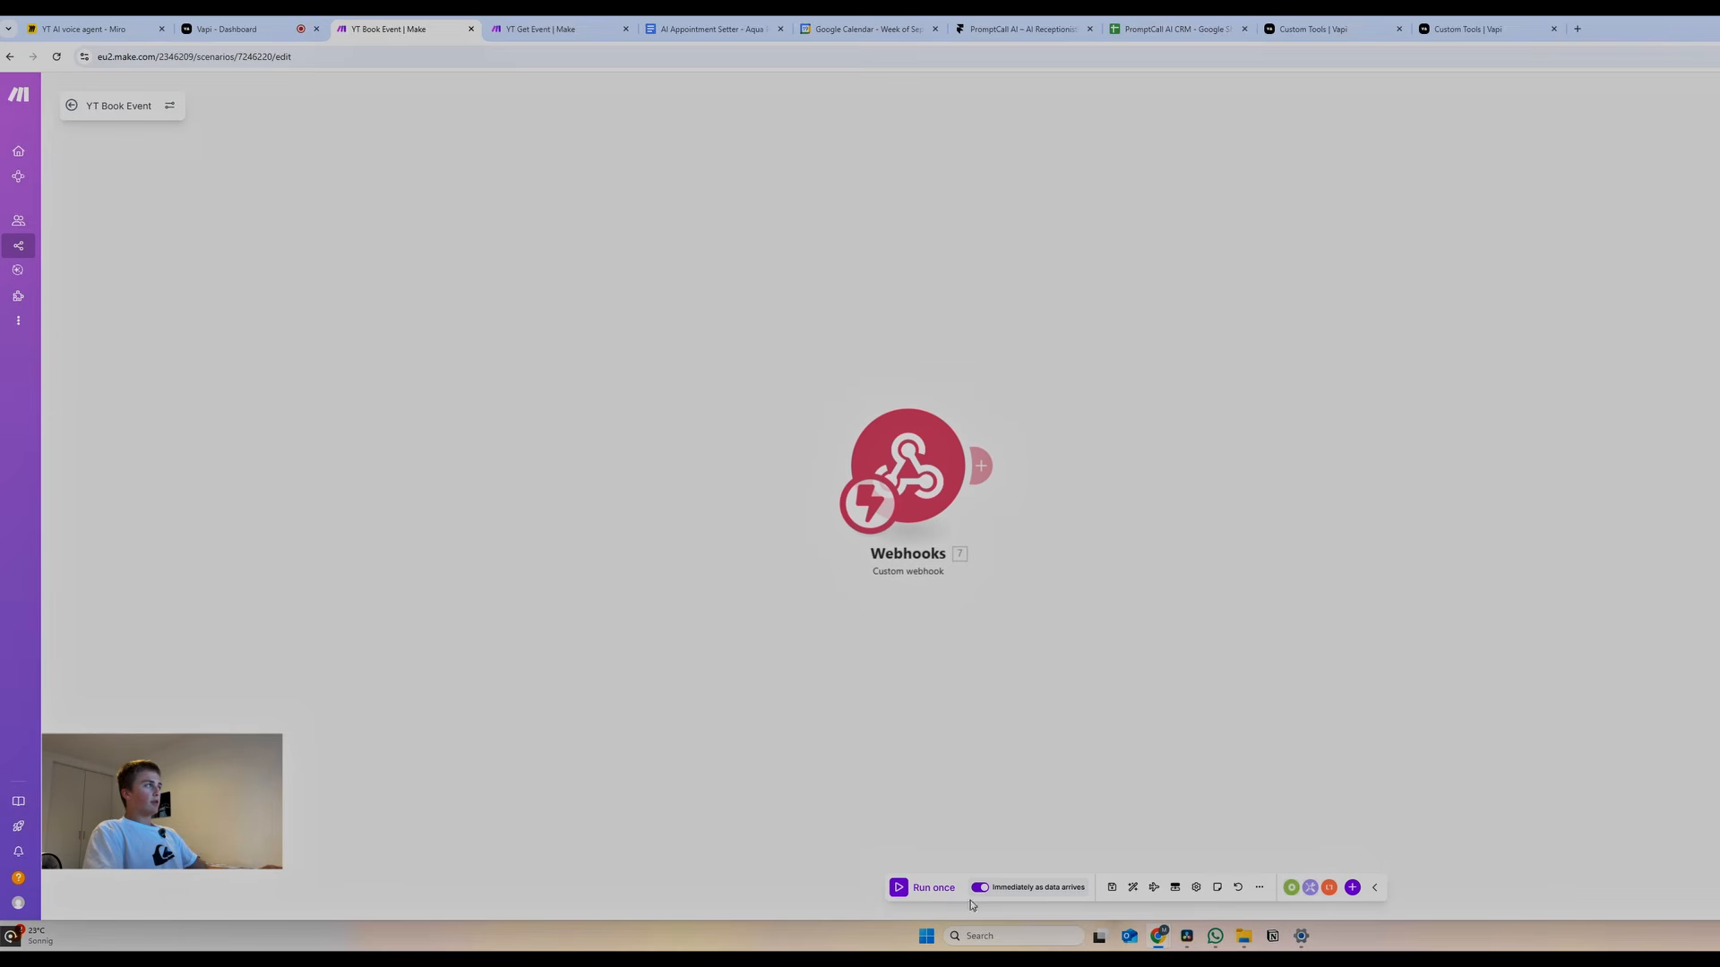
Run YT Book Event once so its webhook captures a sample tool-calls bundle, then inspect it
{"action": "left_click", "coordinate": [899, 888]}
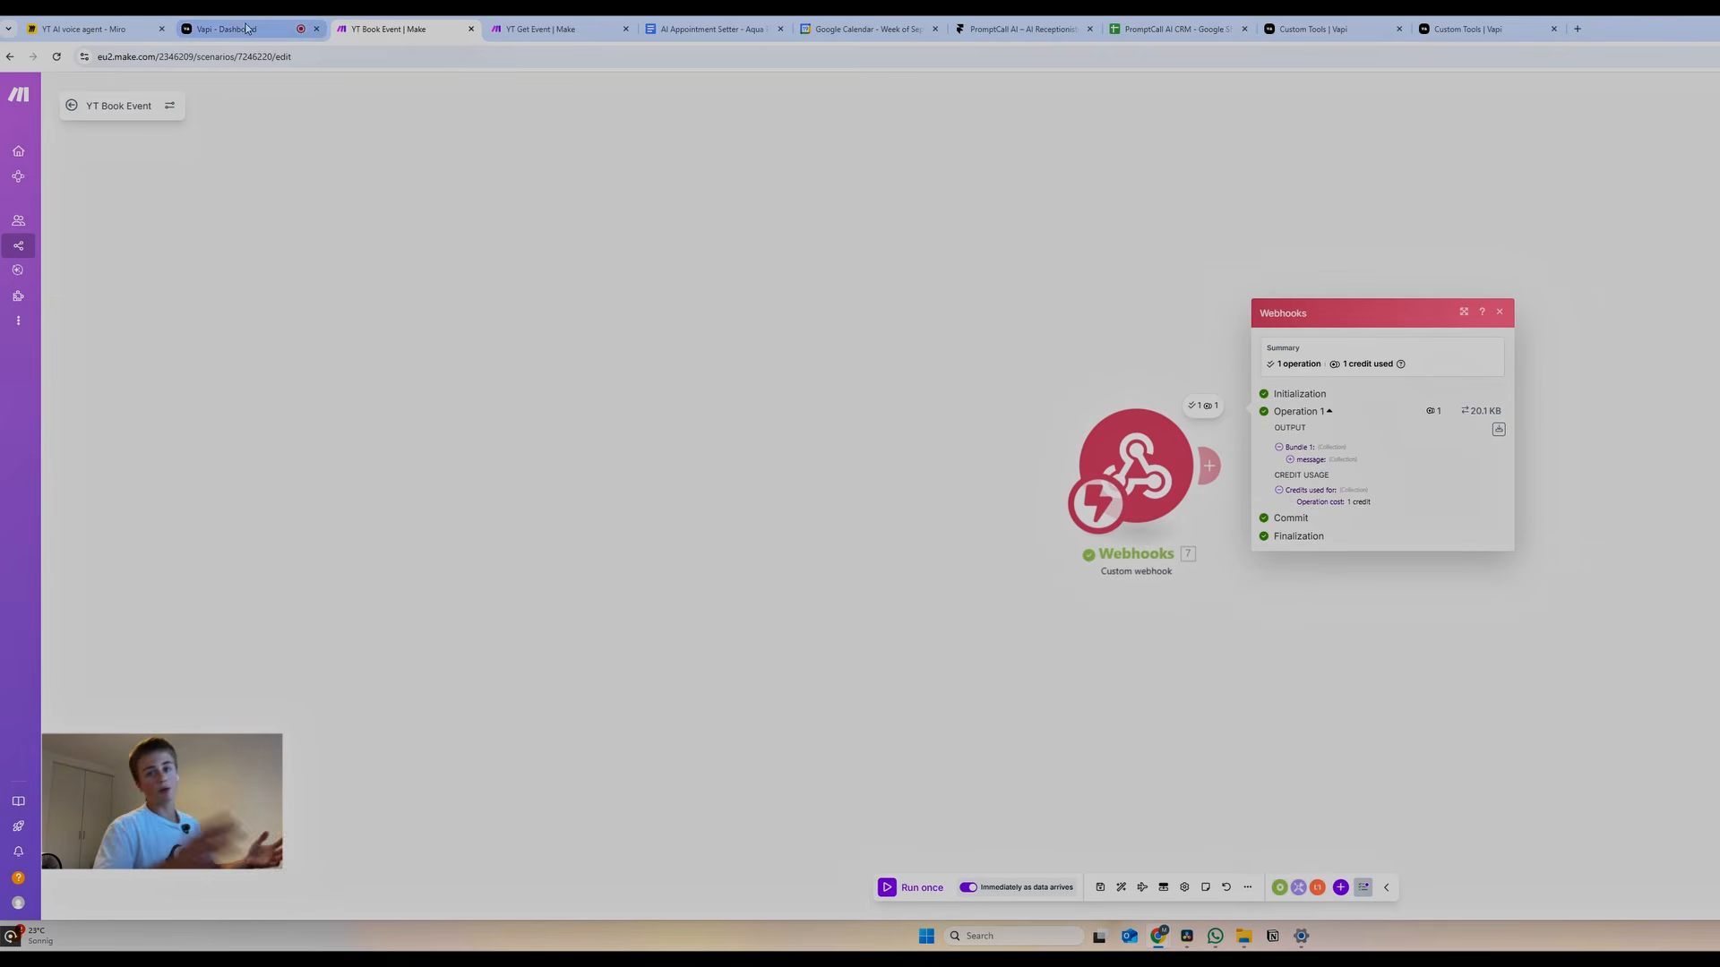
{"action": "left_click", "coordinate": [1300, 462]}
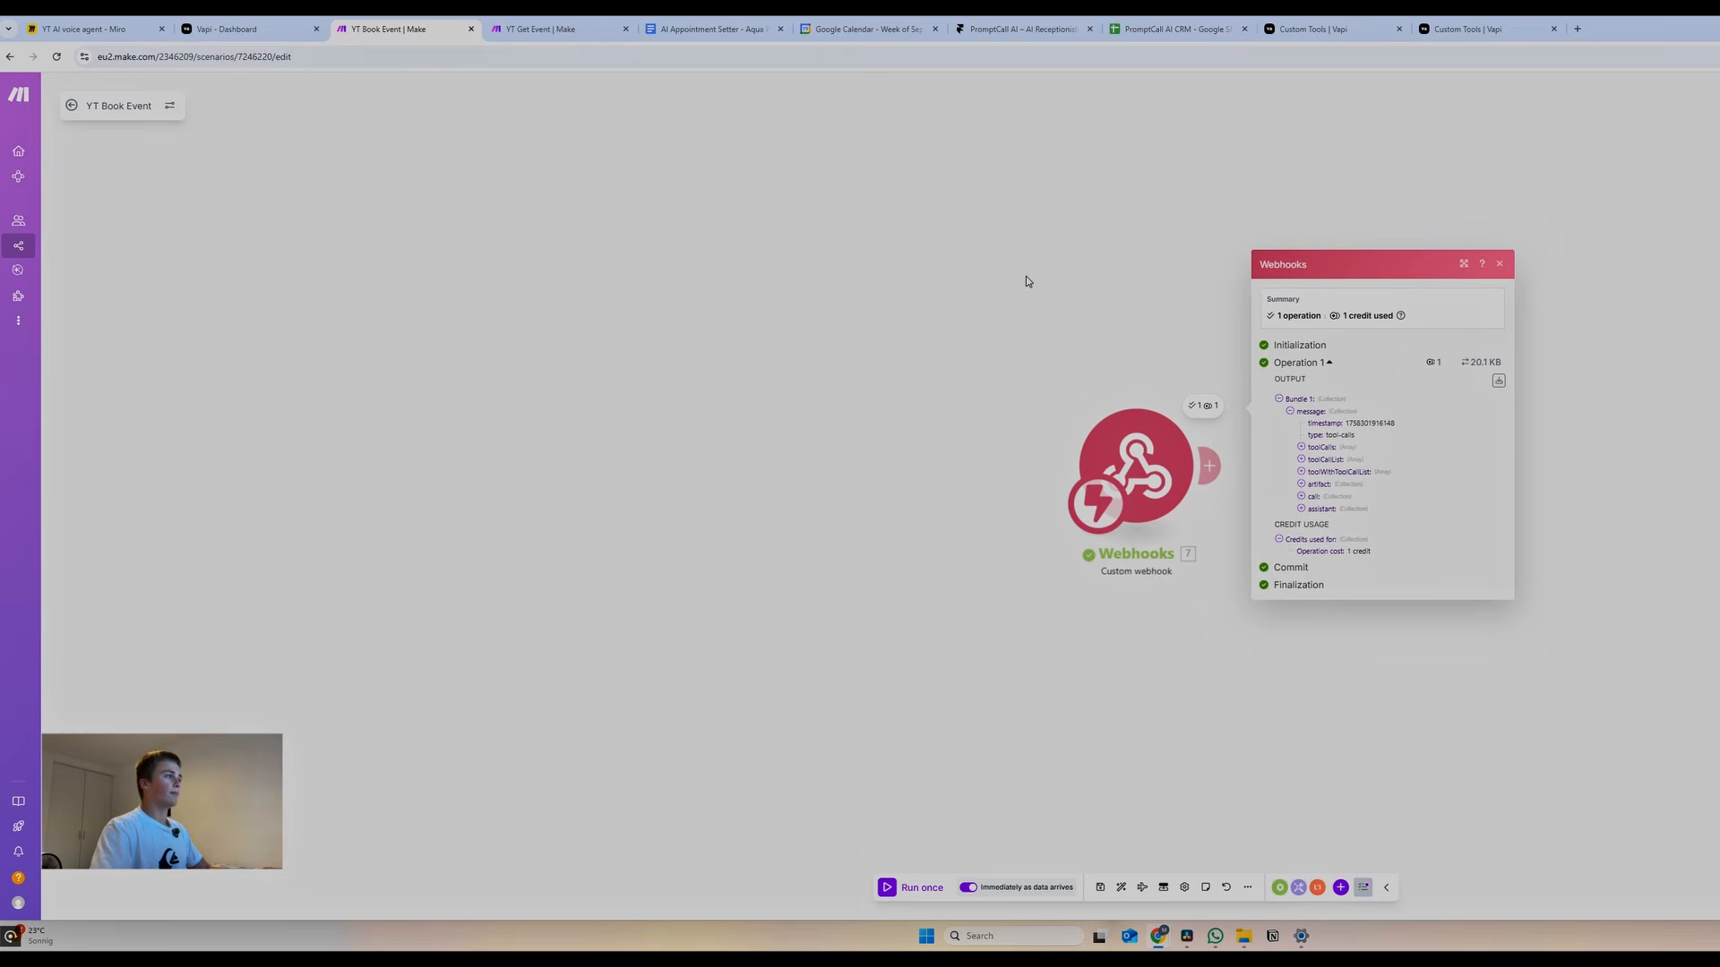
{"action": "left_click", "coordinate": [1057, 269]}
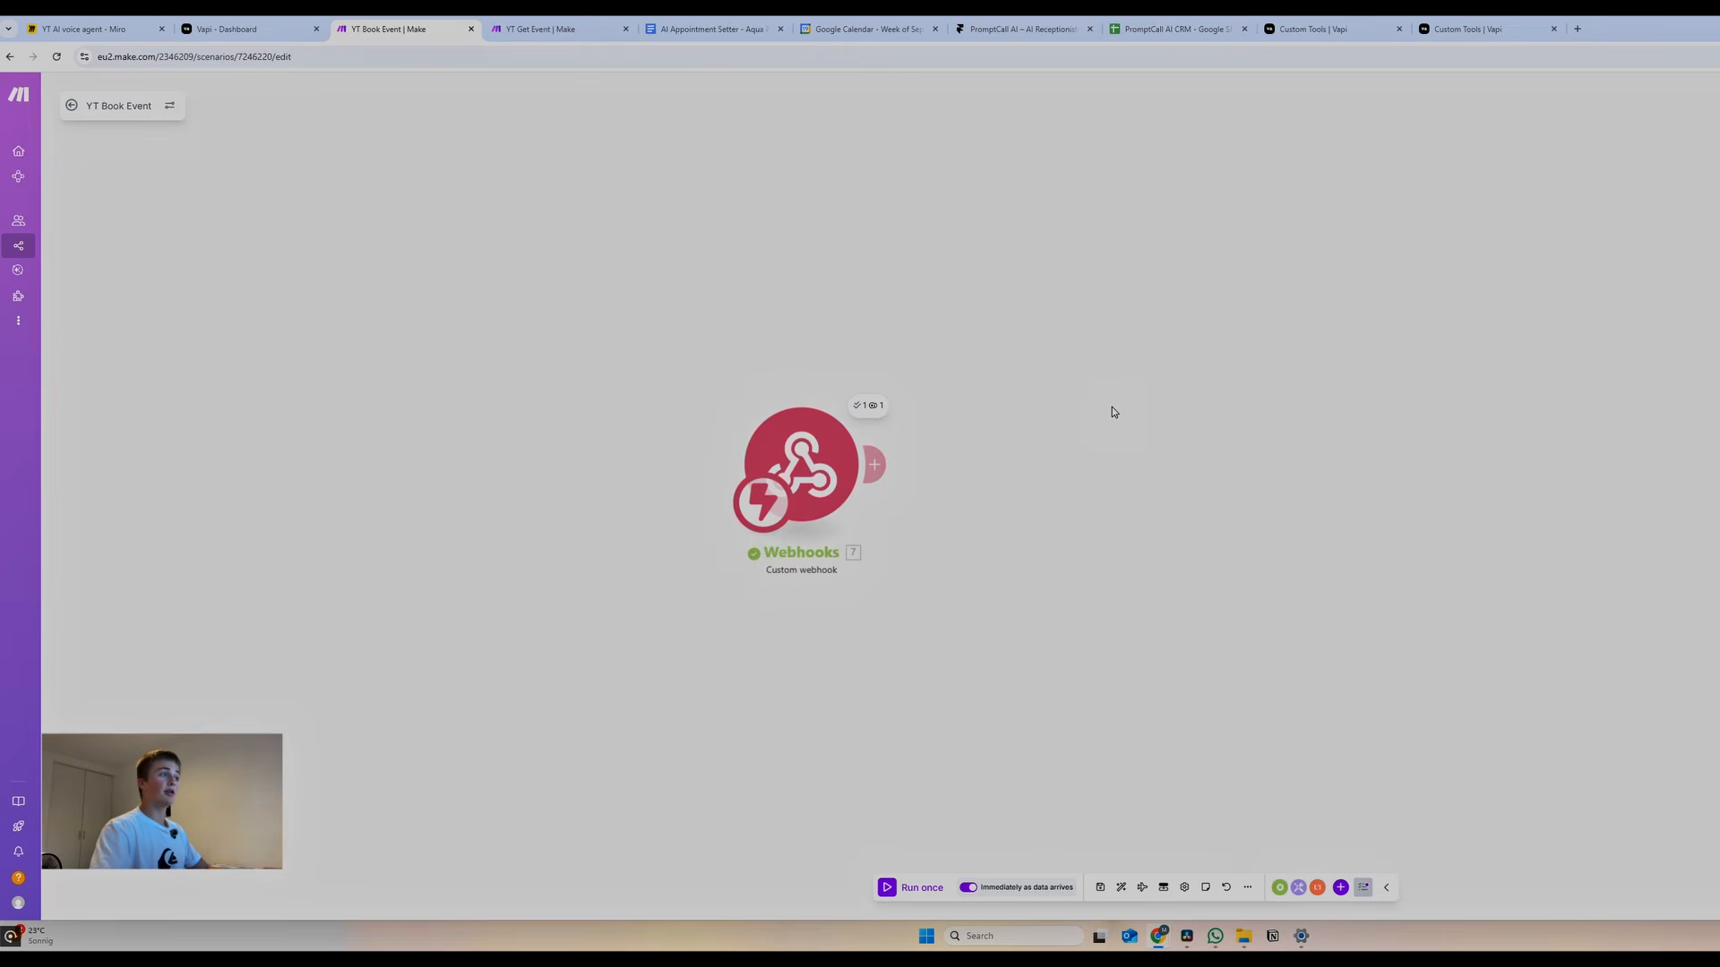
Add a Google Calendar Create an Event step on the Aqua Plumbing calendar titled 'Appointment Aqua Plumbing'
{"action": "left_click", "coordinate": [874, 464]}
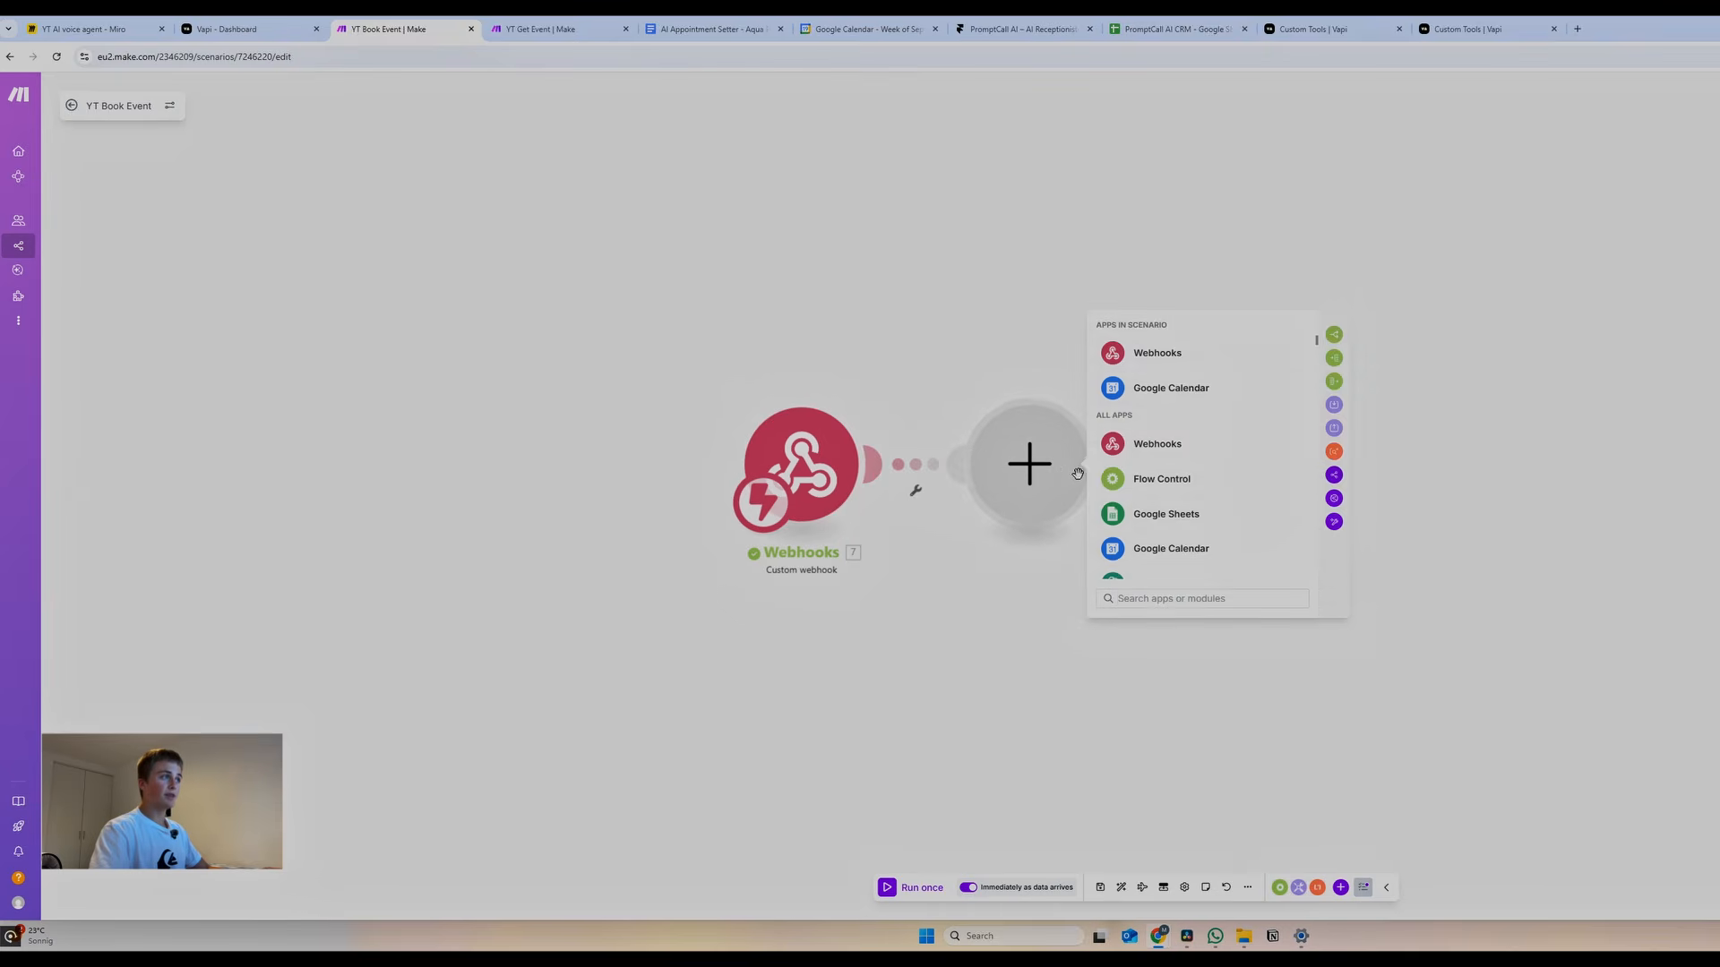
{"action": "left_click", "coordinate": [1173, 387]}
{"action": "left_click", "coordinate": [1197, 526]}
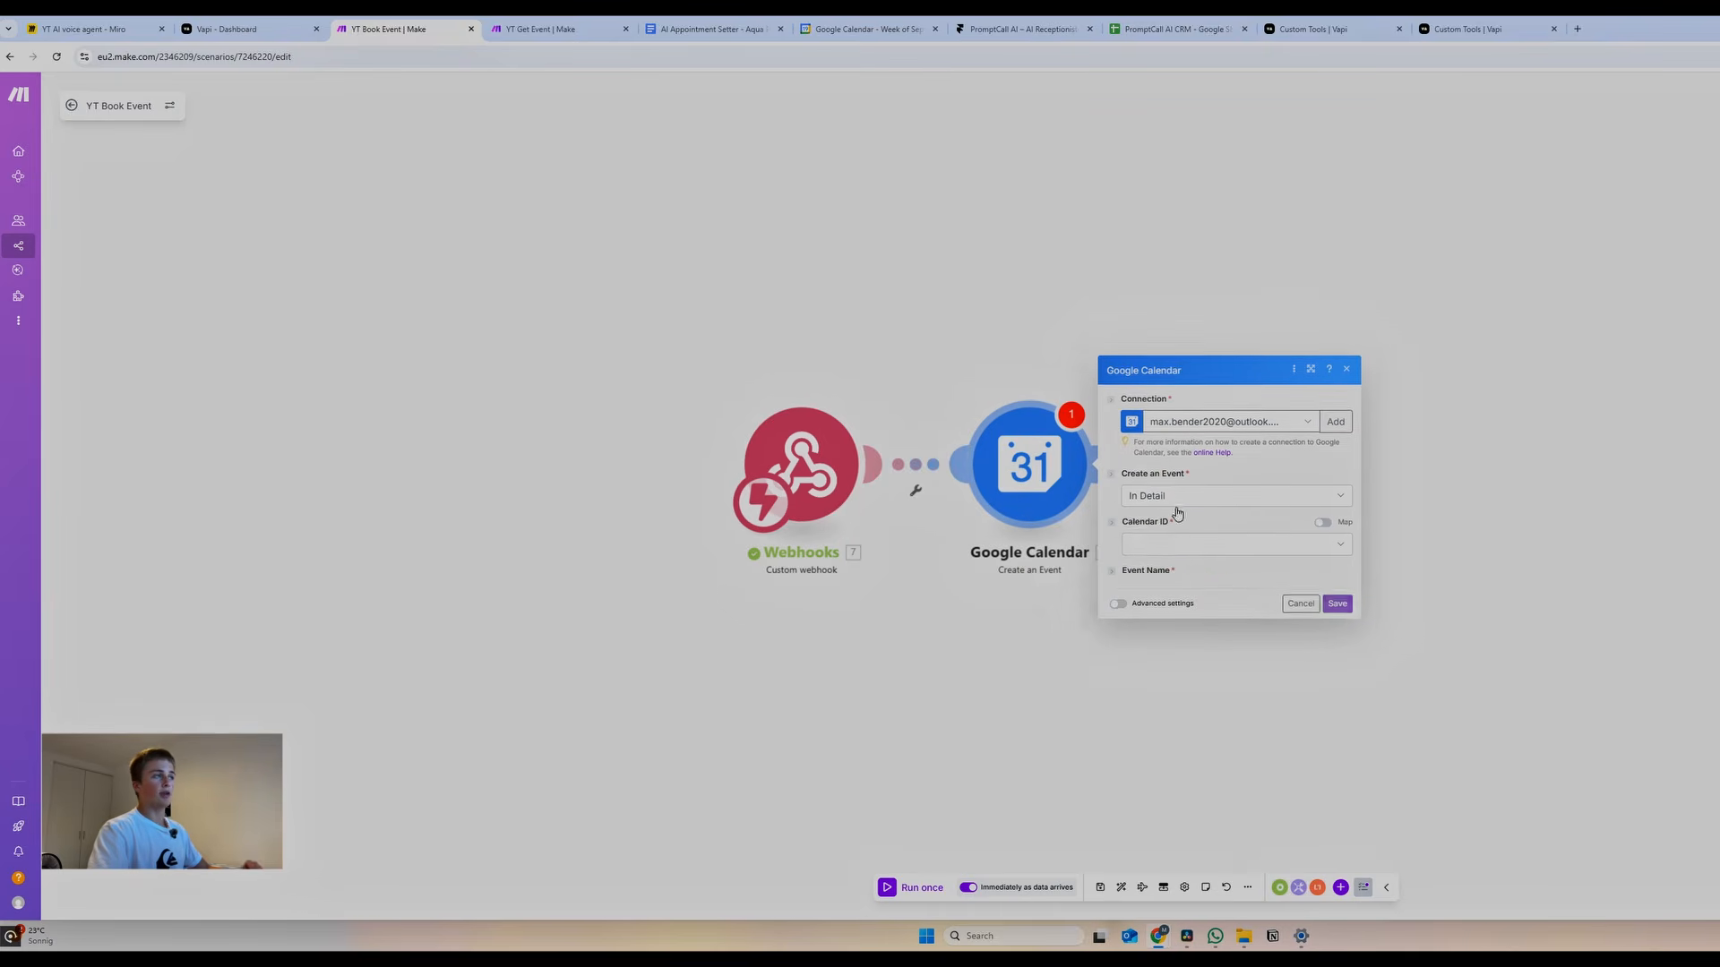
{"action": "left_click", "coordinate": [1158, 347]}
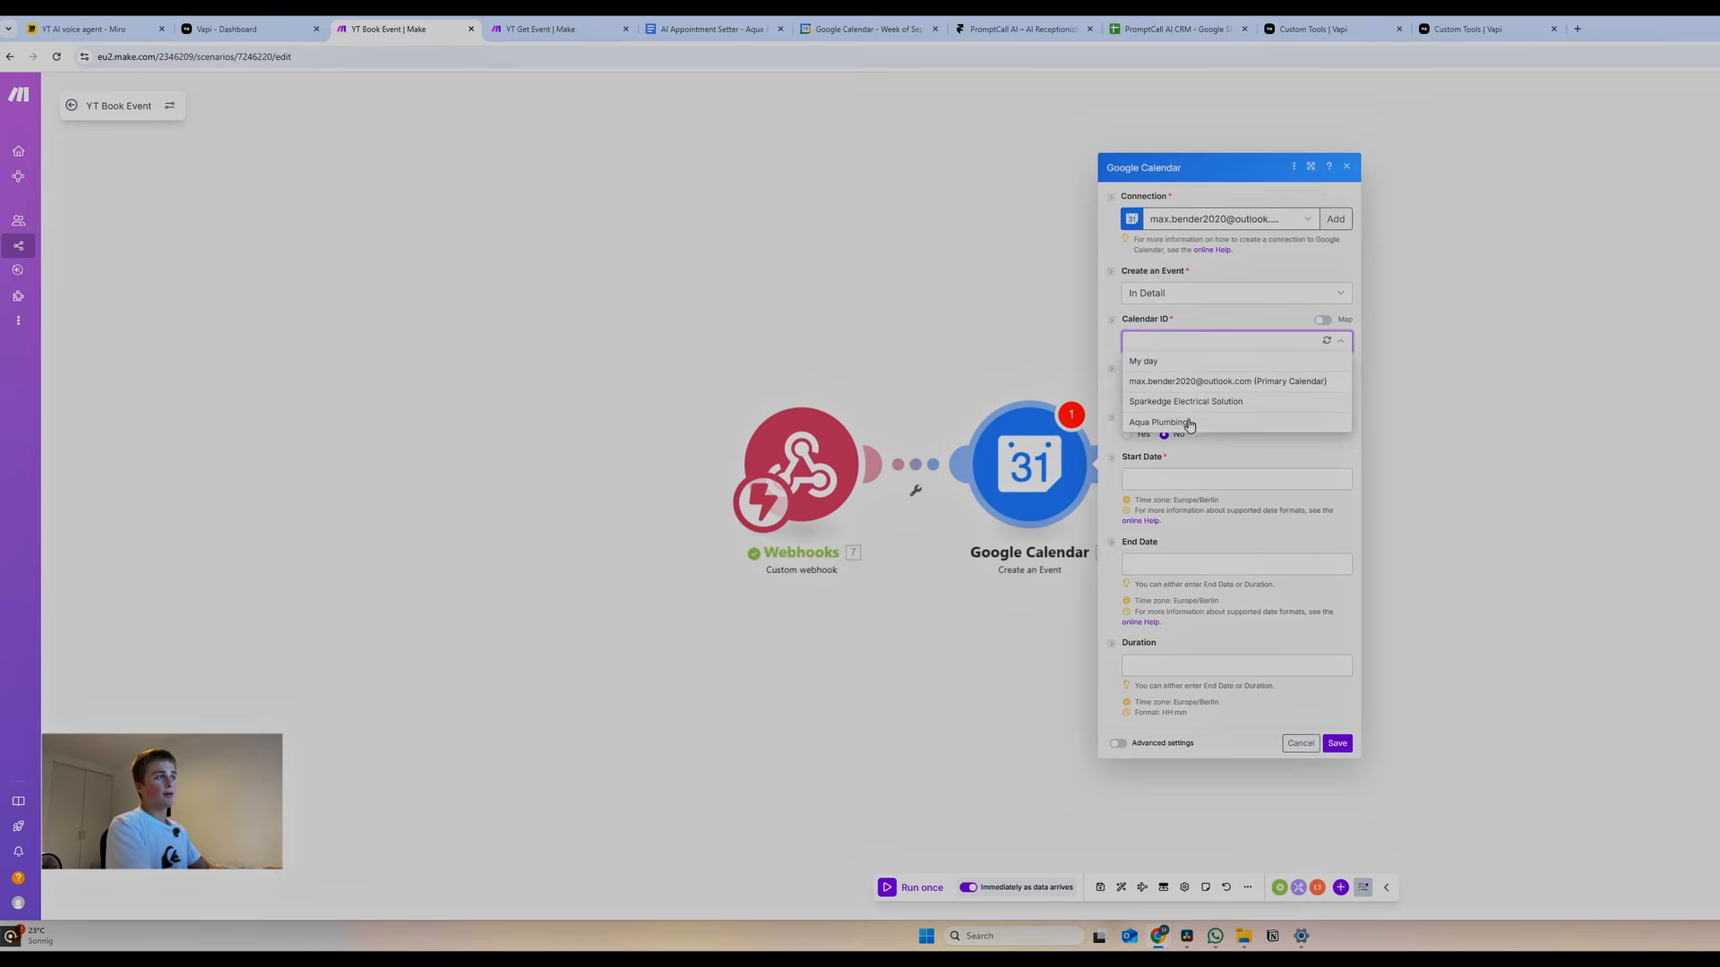
{"action": "left_click", "coordinate": [1181, 420]}
{"action": "left_click", "coordinate": [1161, 391]}
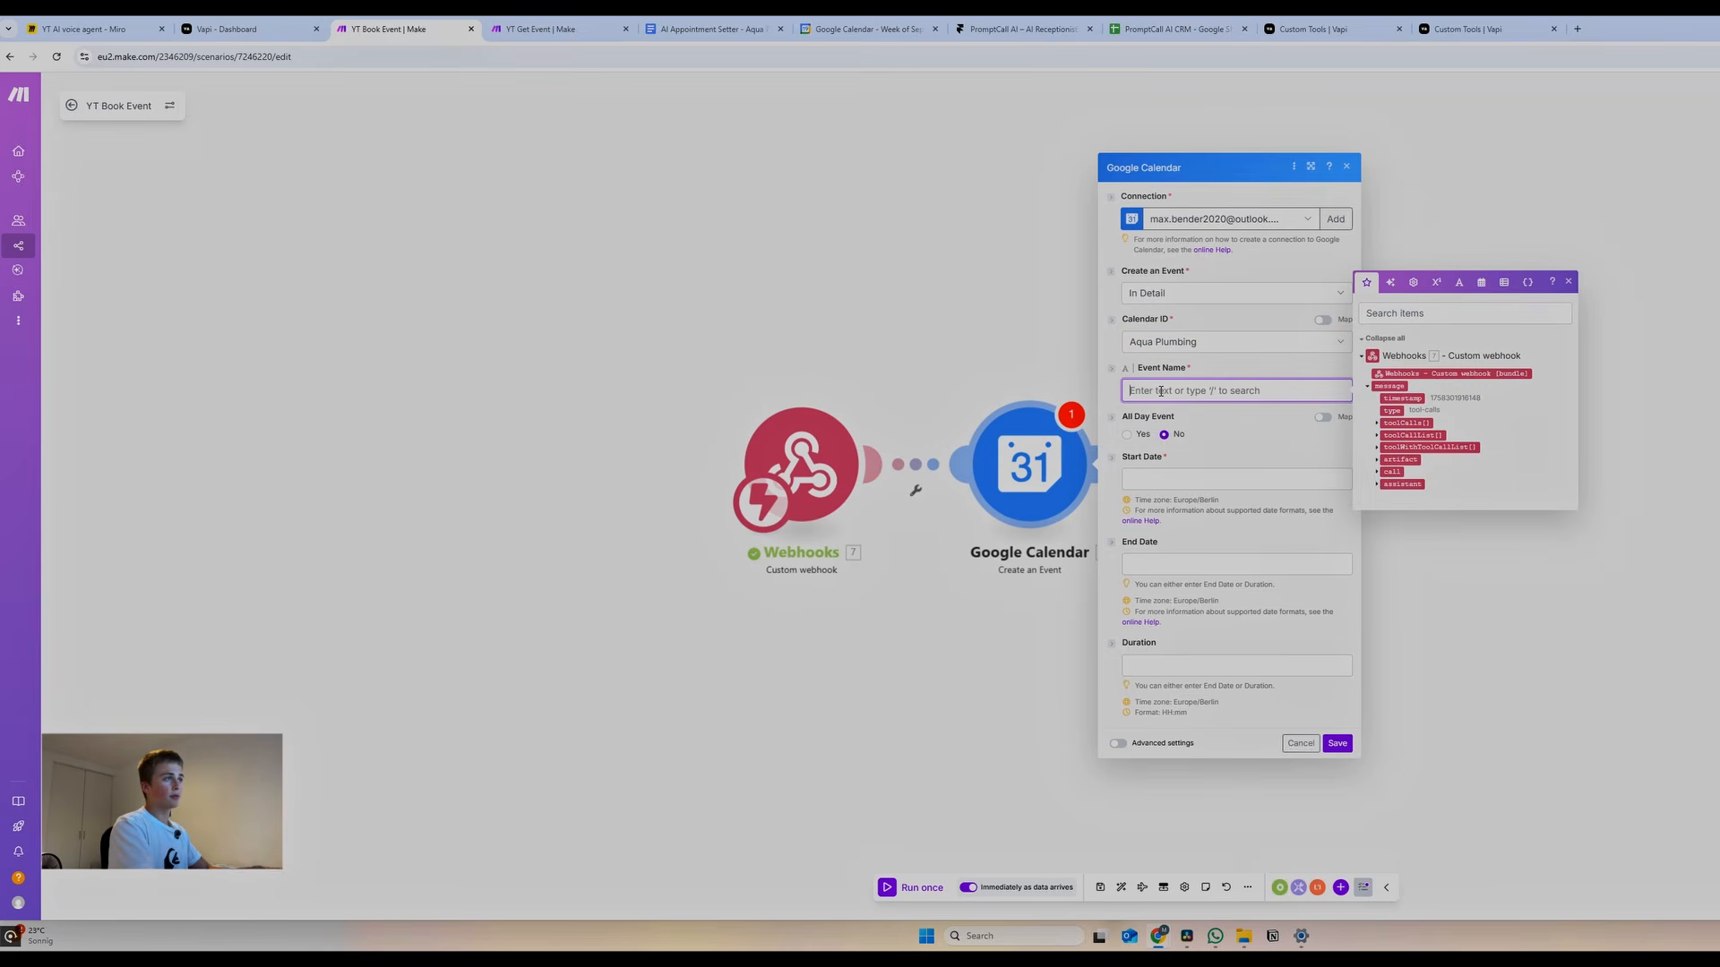
{"action": "type", "text": "Appointment Aqua Plumgingh"}
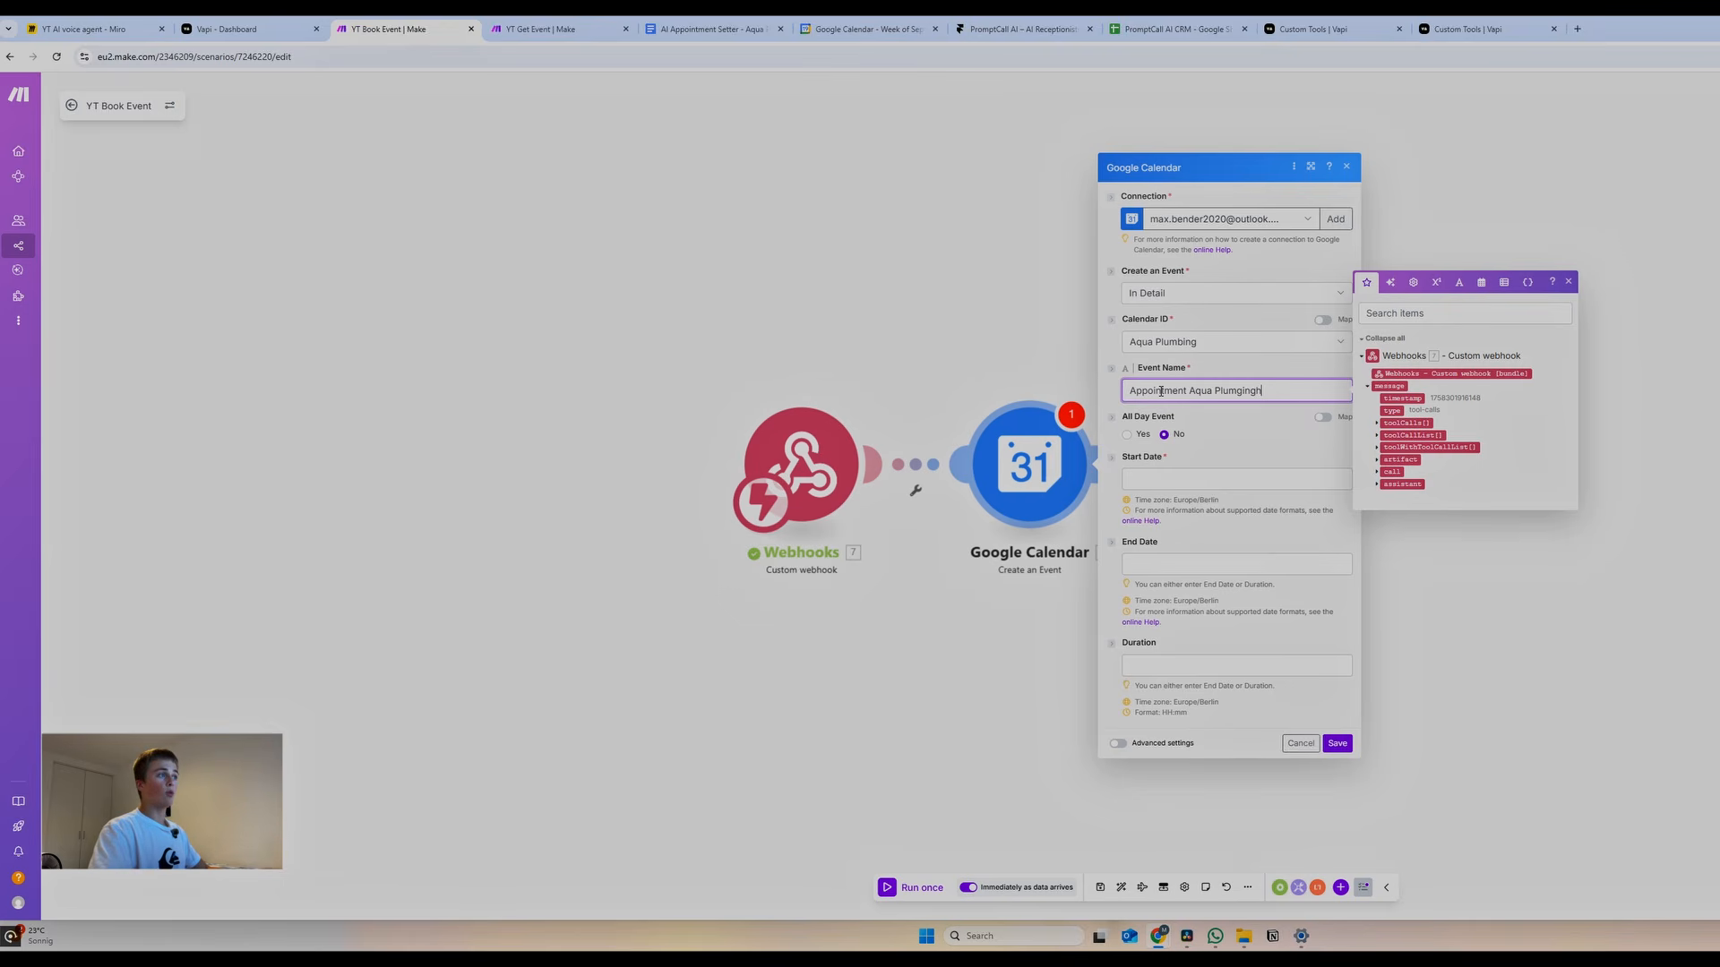
Set the event start to addHours(dateTime; -2) and duration to 00:30, then save
{"action": "left_click", "coordinate": [1394, 541]}
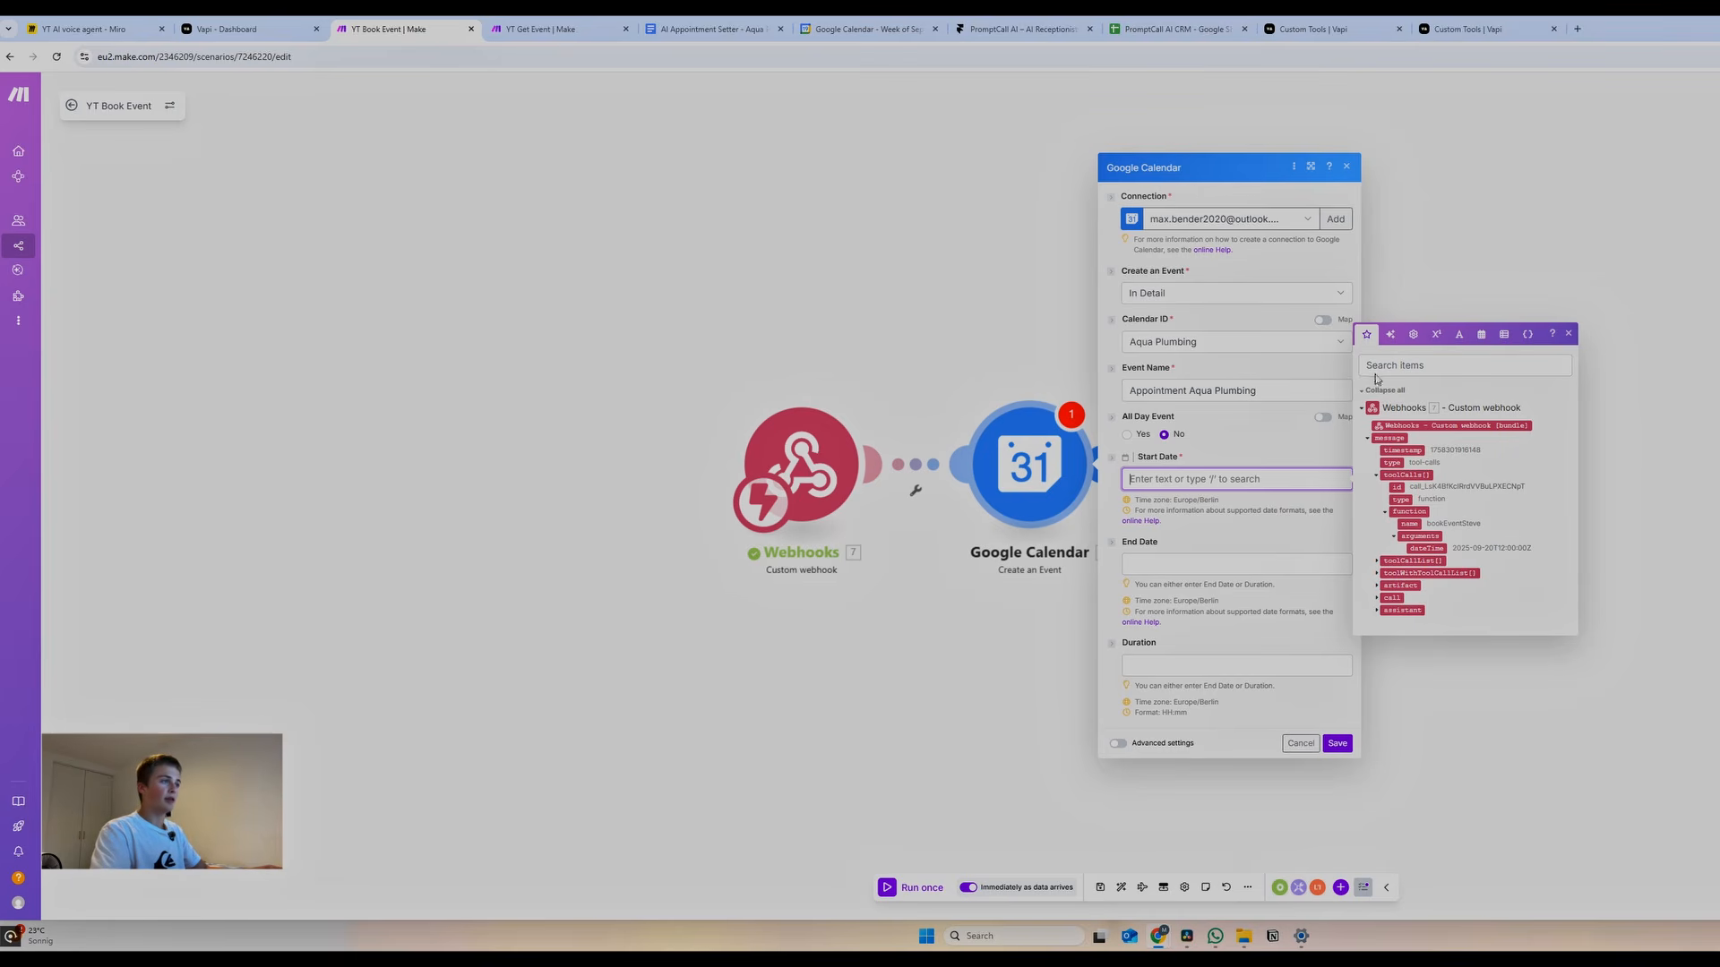
{"action": "left_click", "coordinate": [1480, 334]}
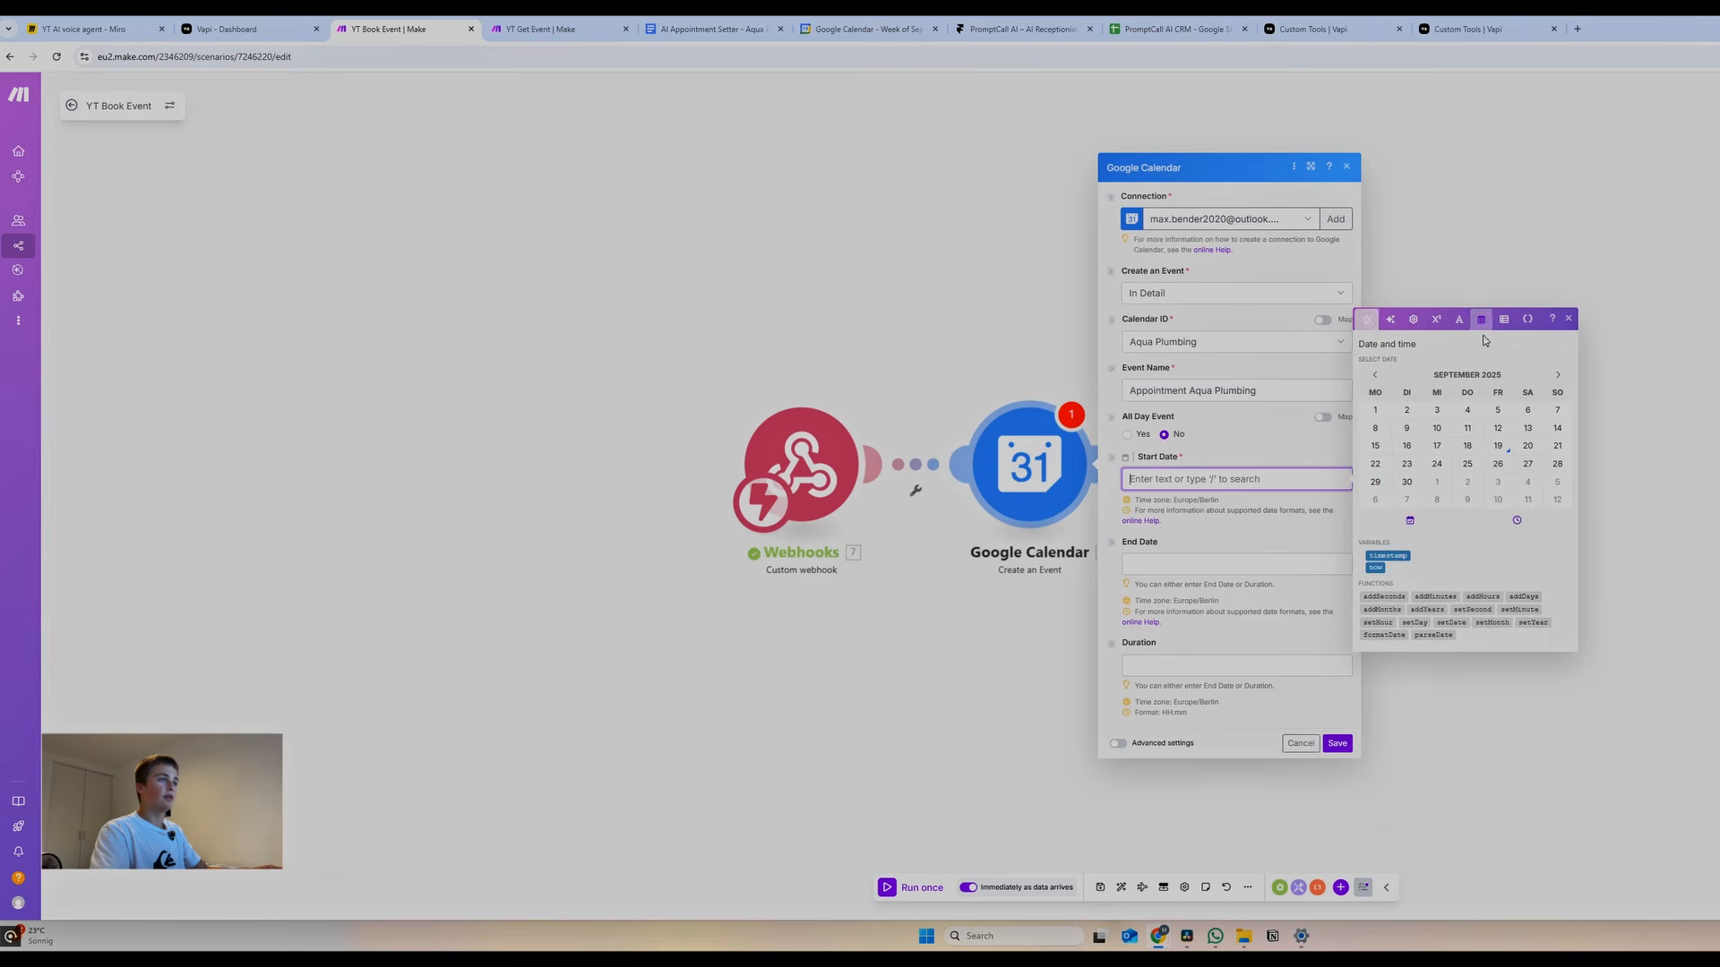
{"action": "left_click", "coordinate": [1483, 597]}
{"action": "left_click", "coordinate": [1364, 333]}
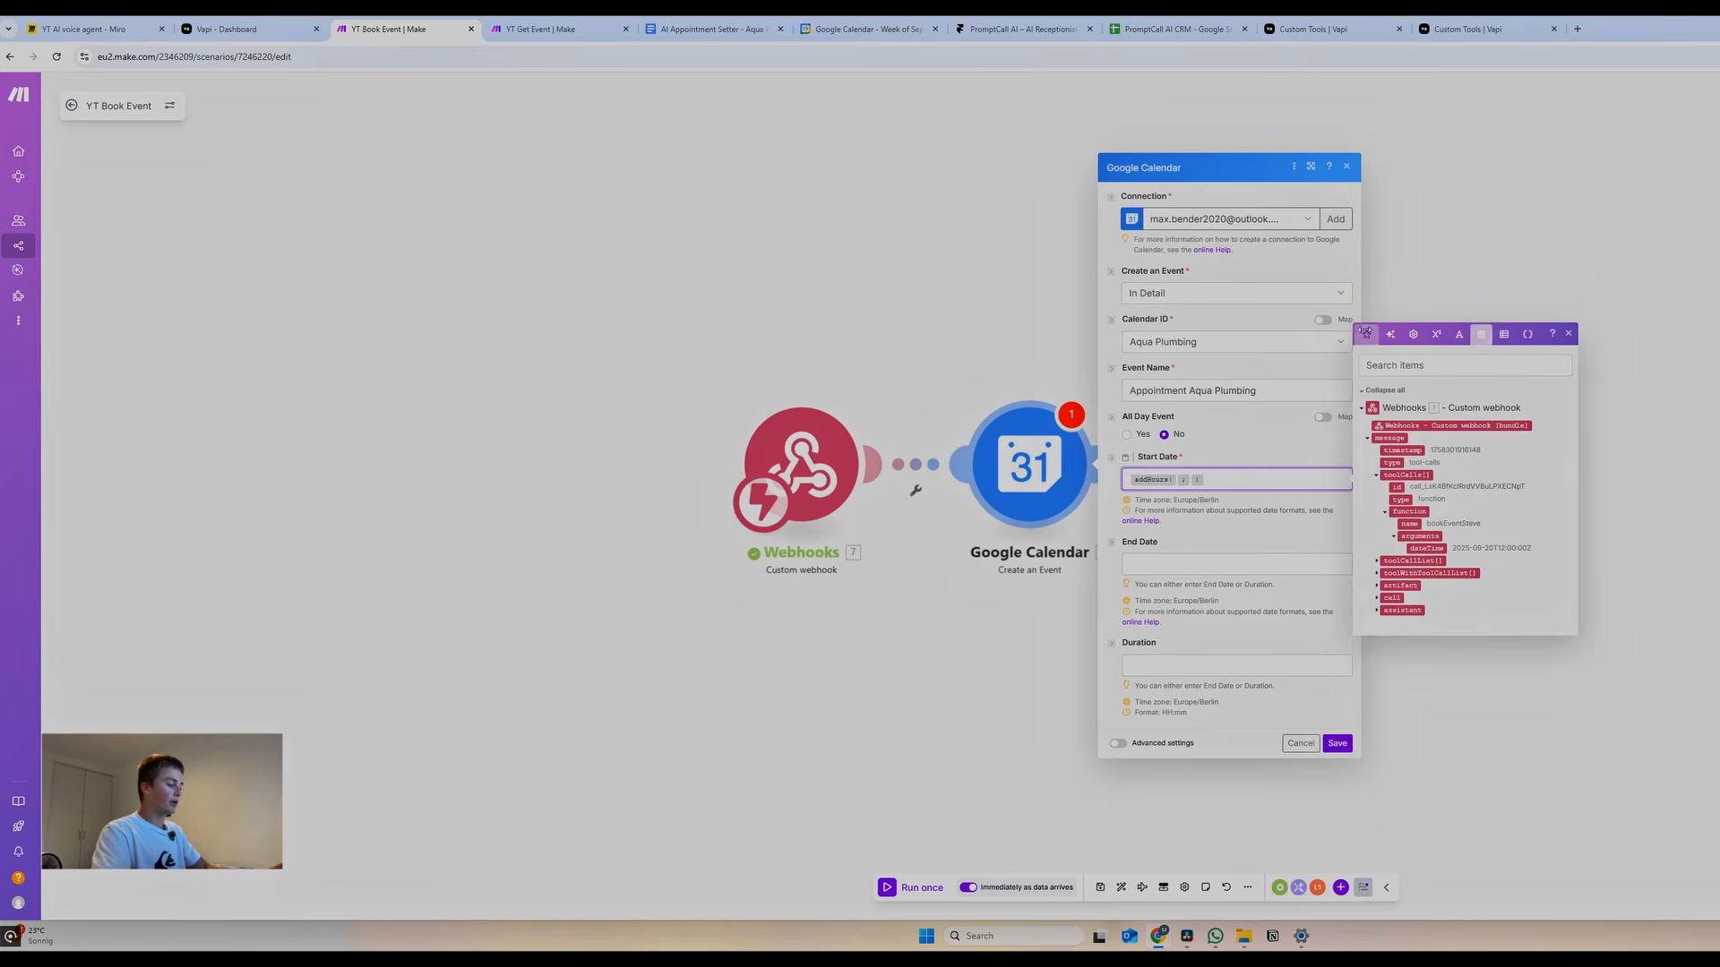
{"action": "left_click", "coordinate": [1426, 549]}
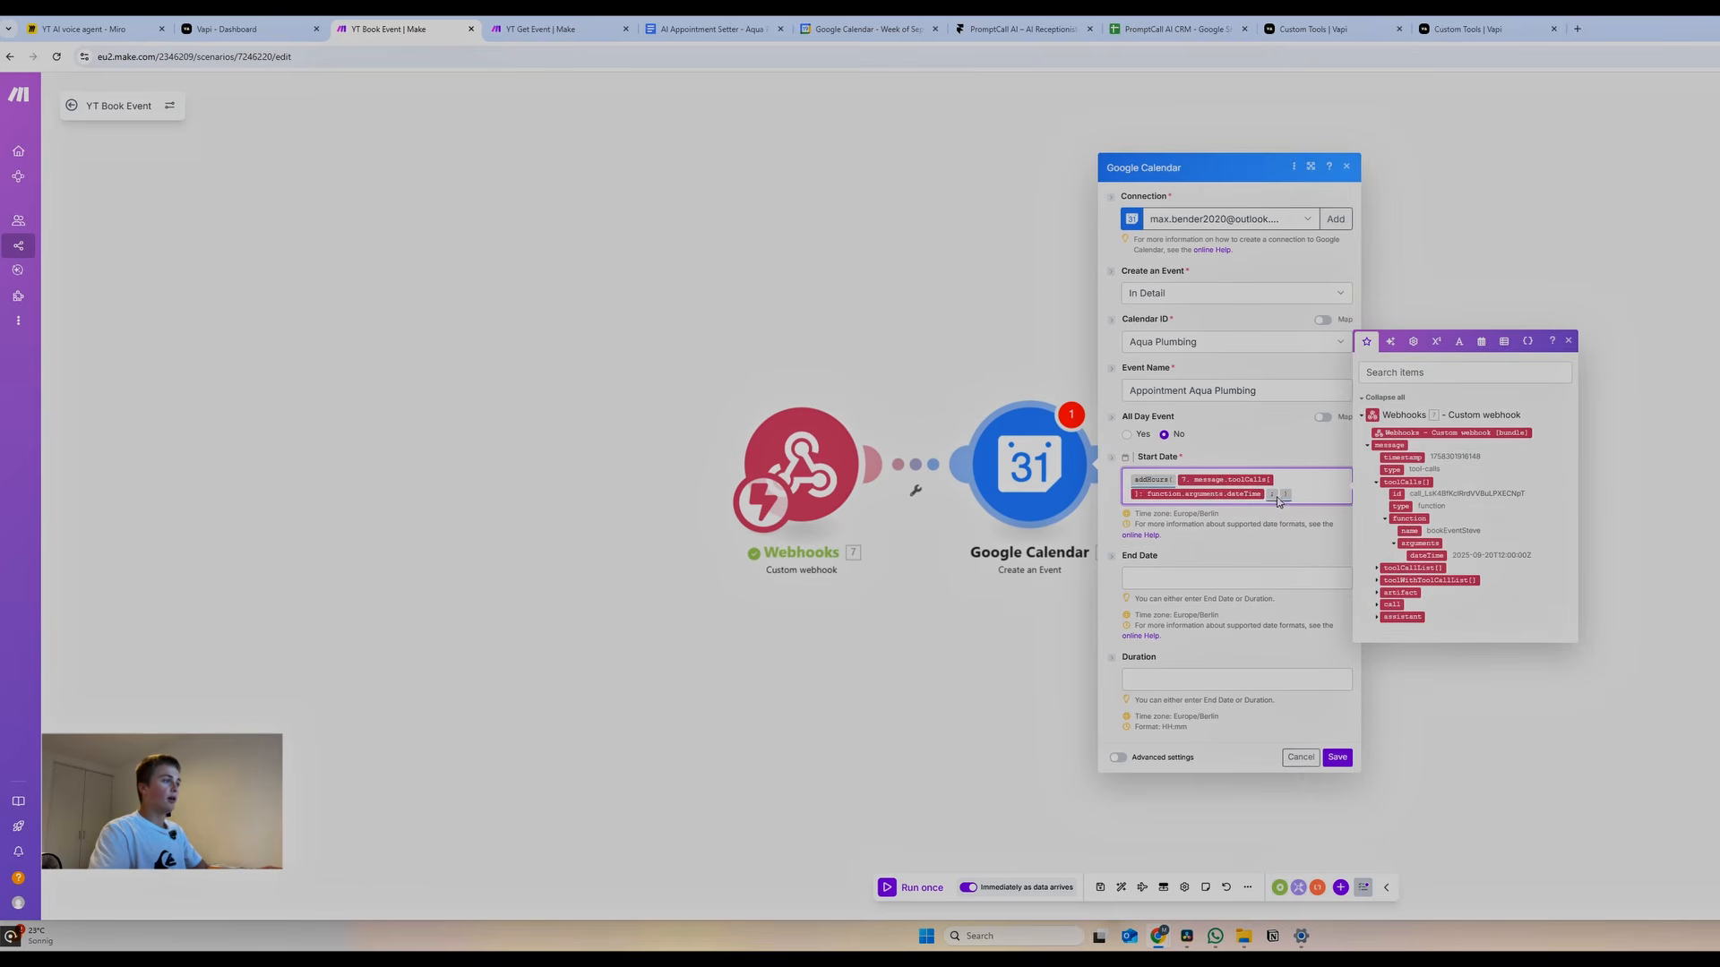
{"action": "left_click", "coordinate": [1277, 500]}
{"action": "type", "text": "-2"}
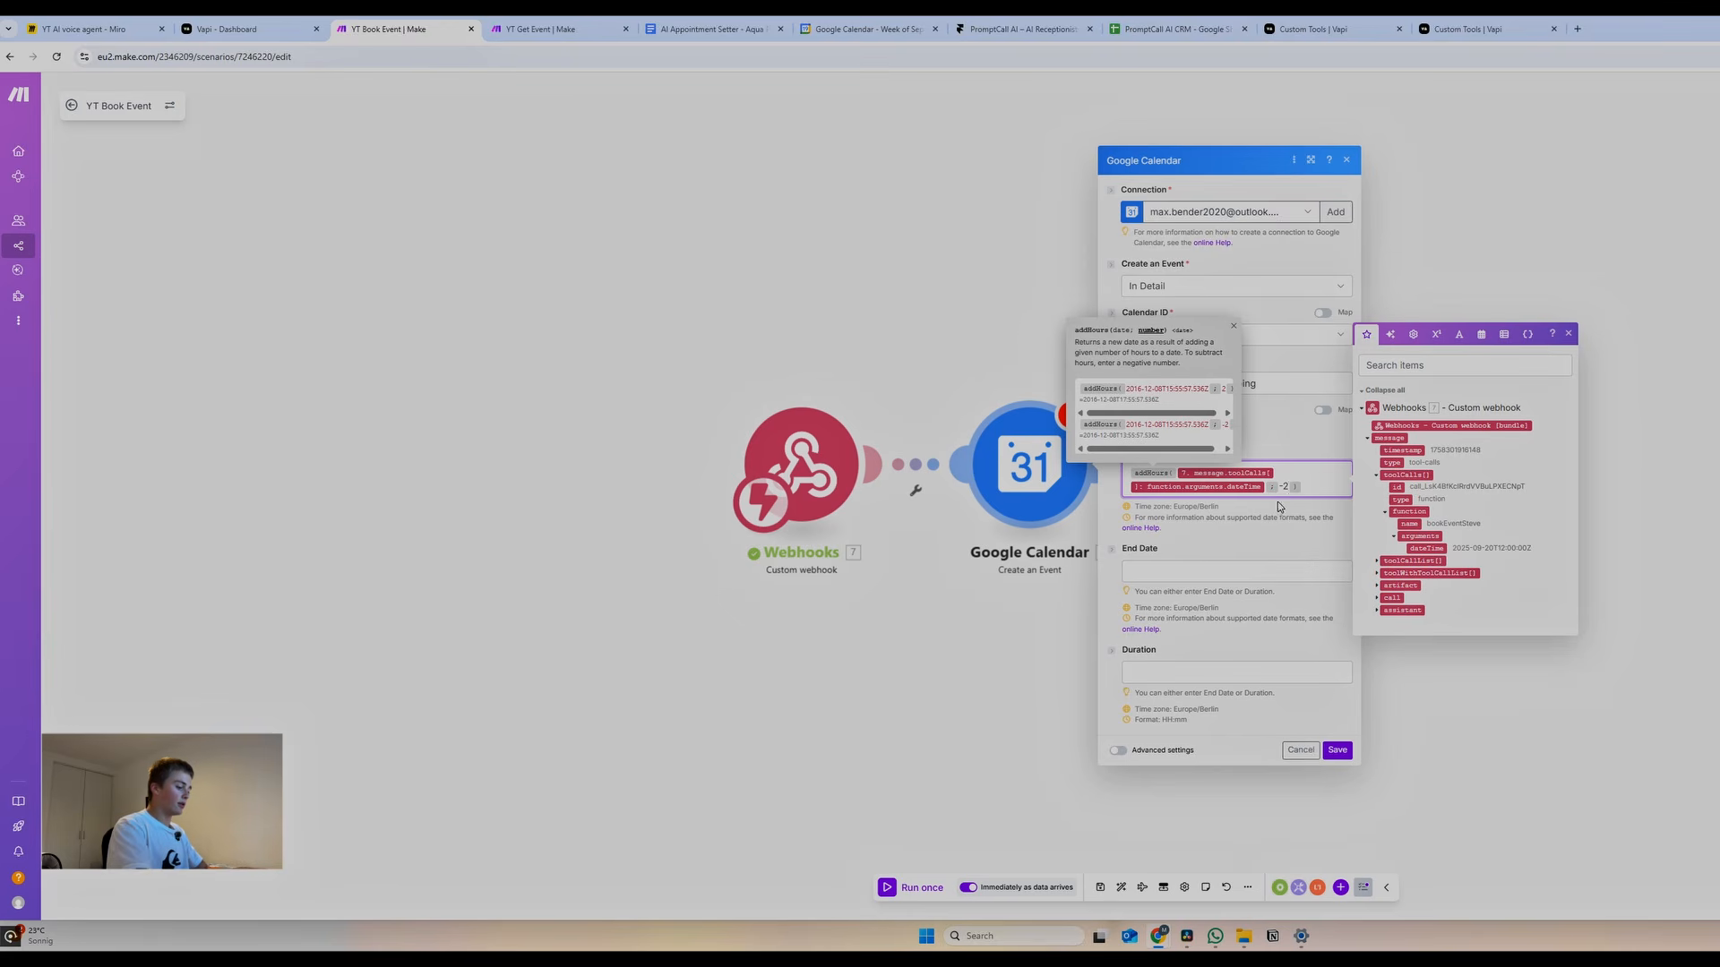
{"action": "left_click", "coordinate": [1182, 673]}
{"action": "type", "text": "00:30"}
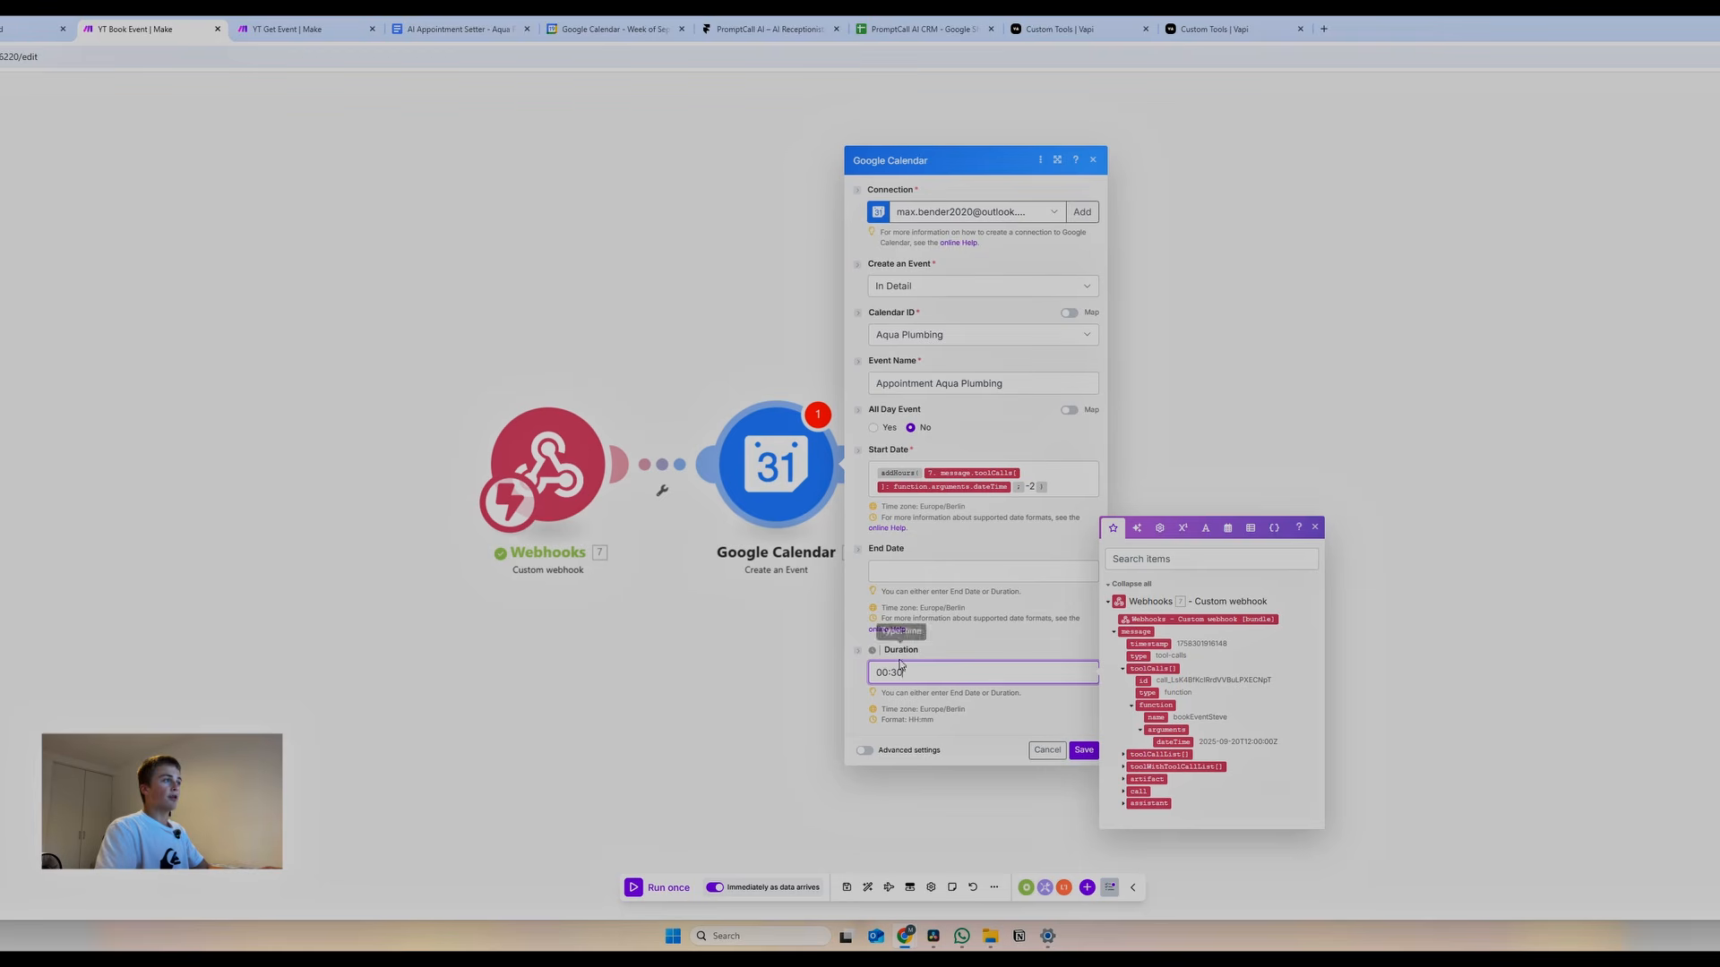
{"action": "left_click", "coordinate": [1087, 751]}
Add a Webhook response whose body is the Book Event Steve JSON copied from the notes document
{"action": "left_click", "coordinate": [852, 495]}
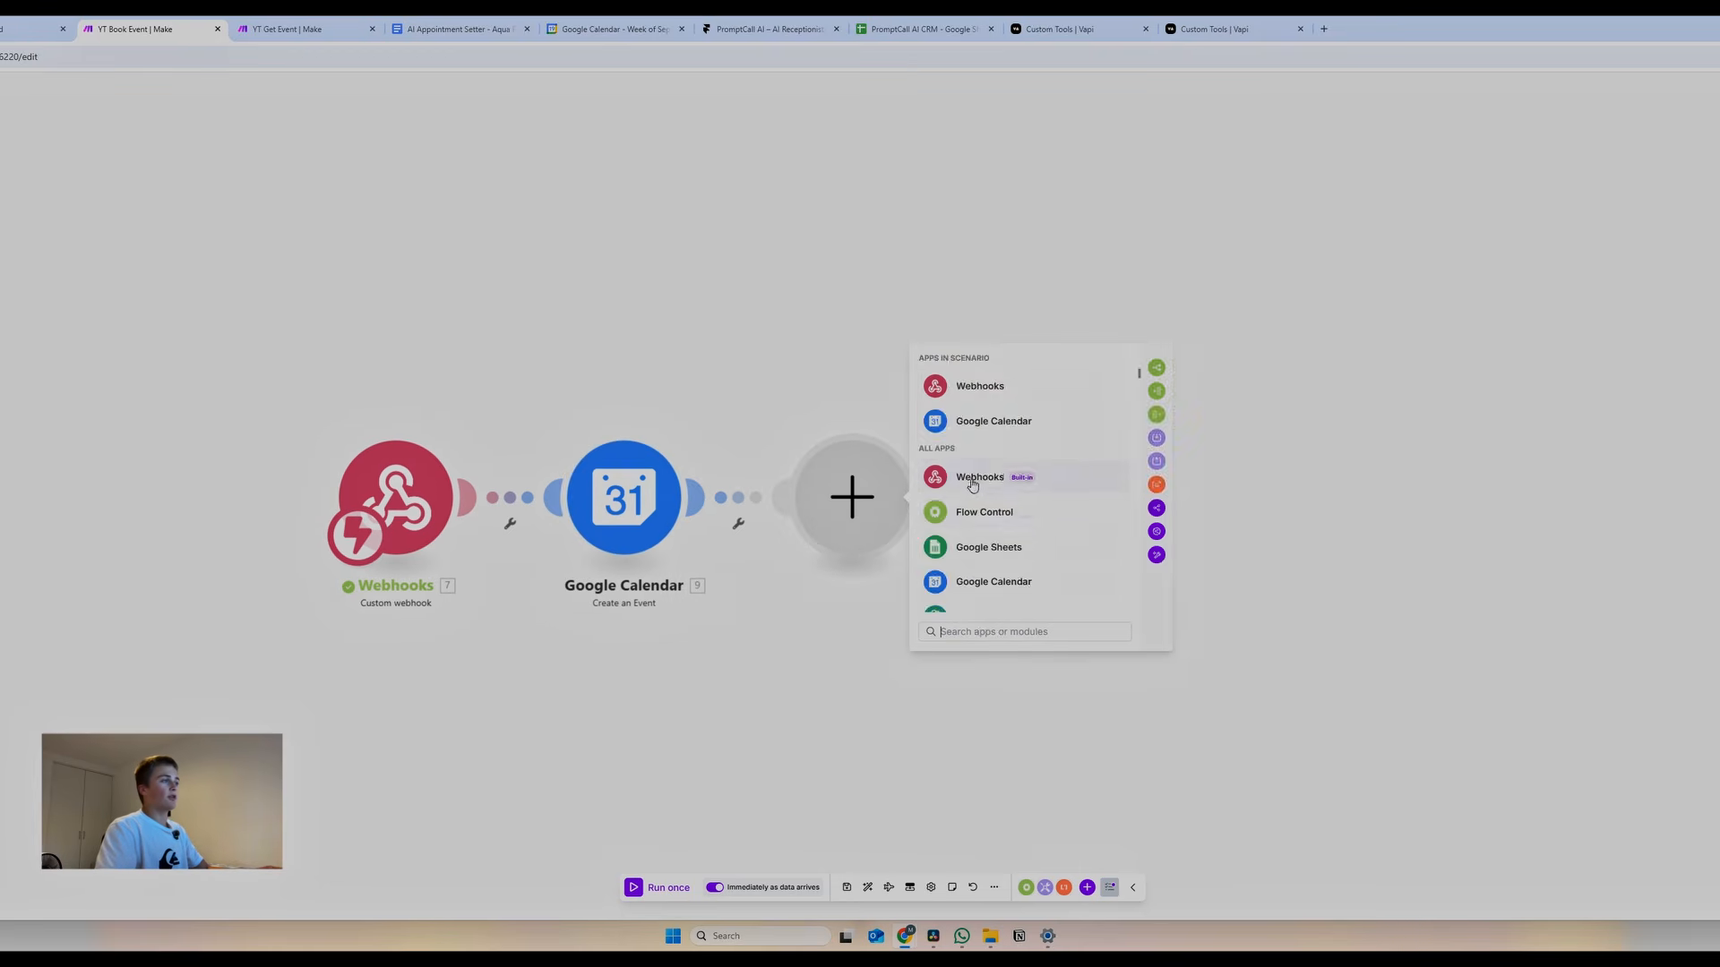
{"action": "left_click", "coordinate": [978, 474]}
{"action": "left_click", "coordinate": [971, 486]}
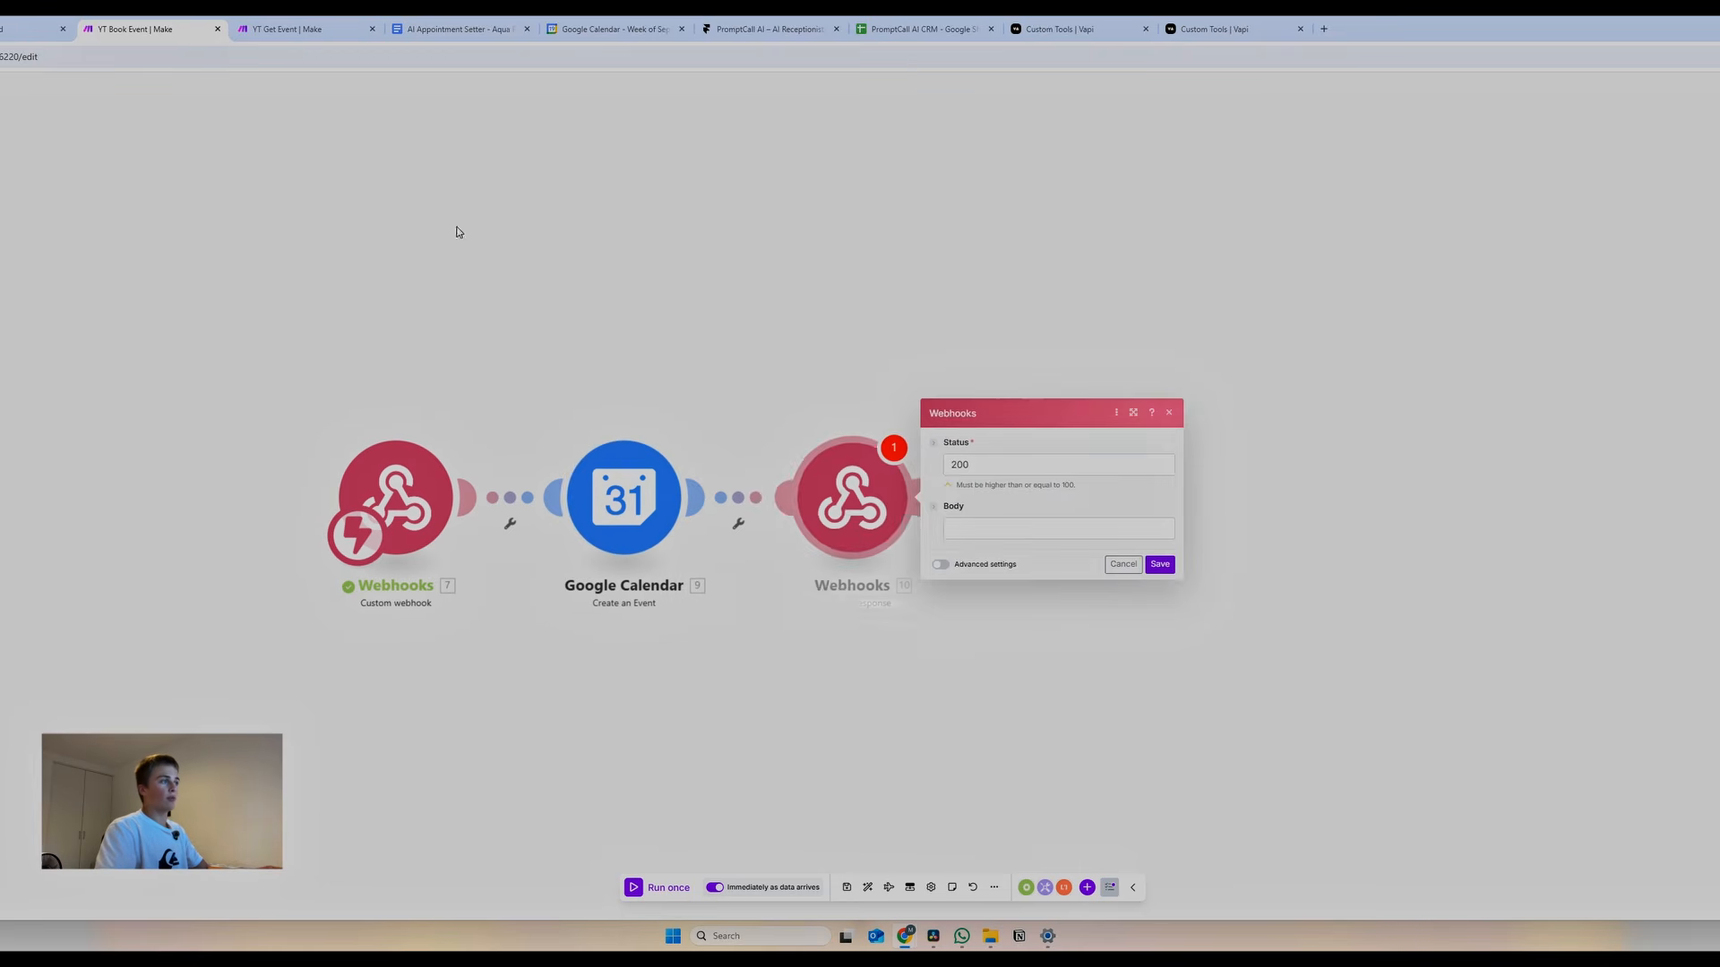
{"action": "left_click", "coordinate": [456, 29]}
{"action": "scroll", "coordinate": [841, 484], "scroll_direction": "down", "scroll_amount": 15}
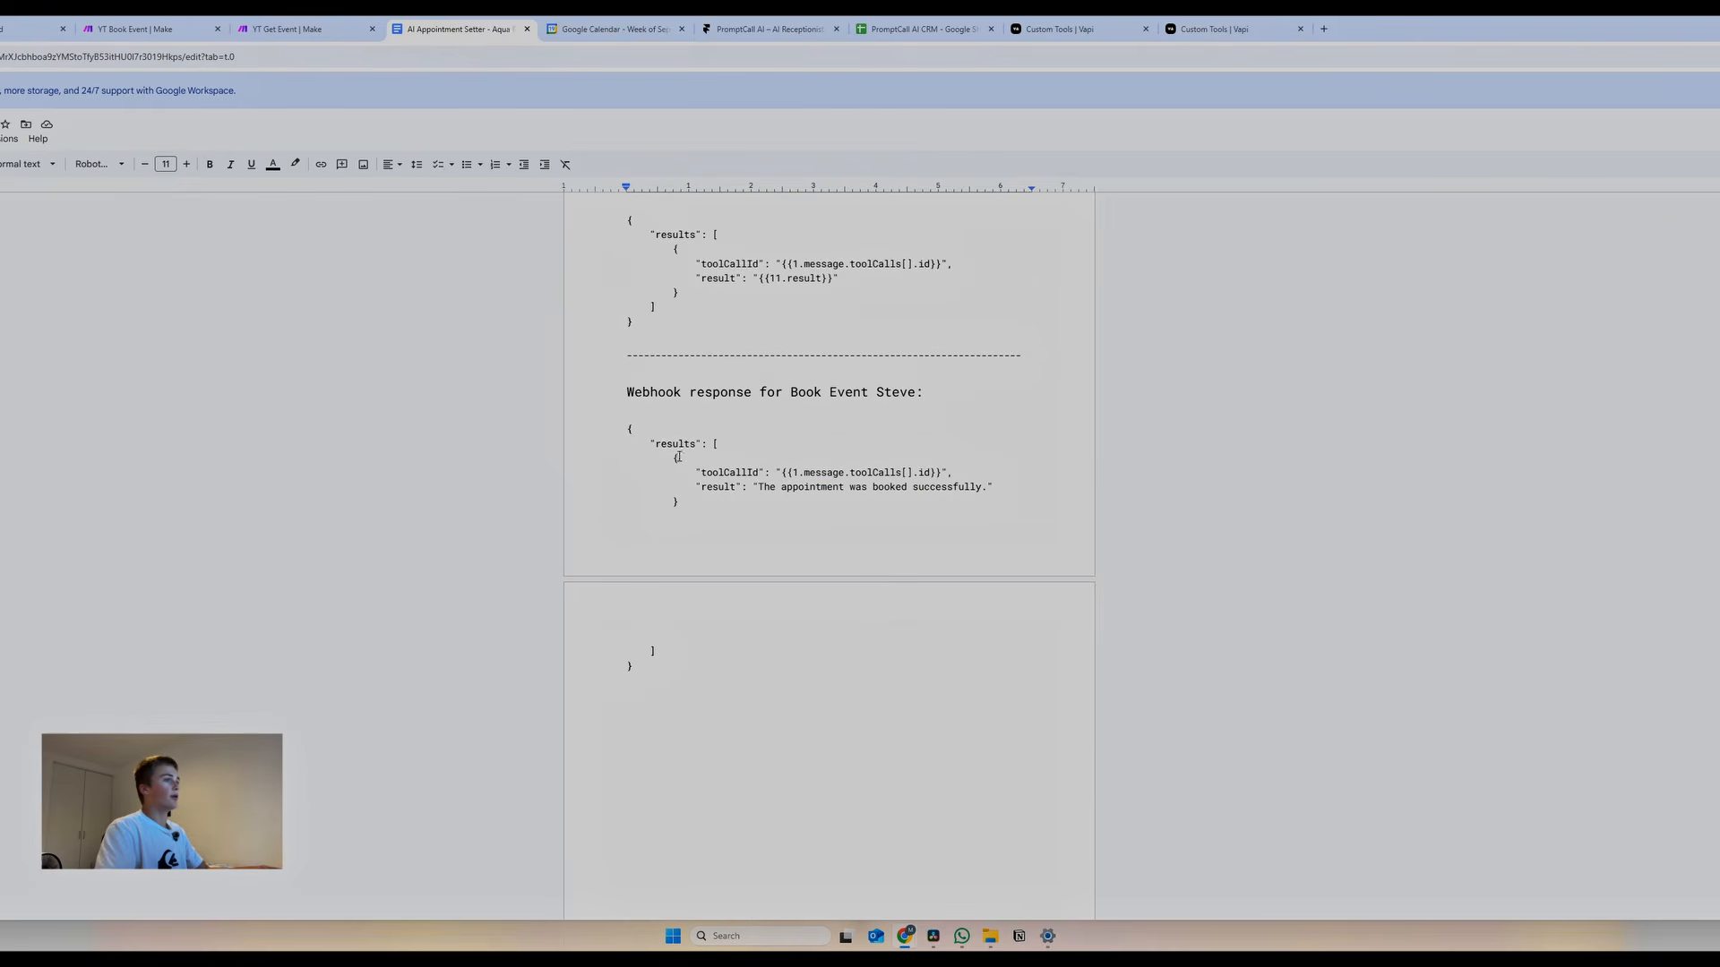
{"action": "left_click_drag", "start_coordinate": [627, 514], "coordinate": [731, 780]}
{"action": "key", "text": "ctrl+c"}
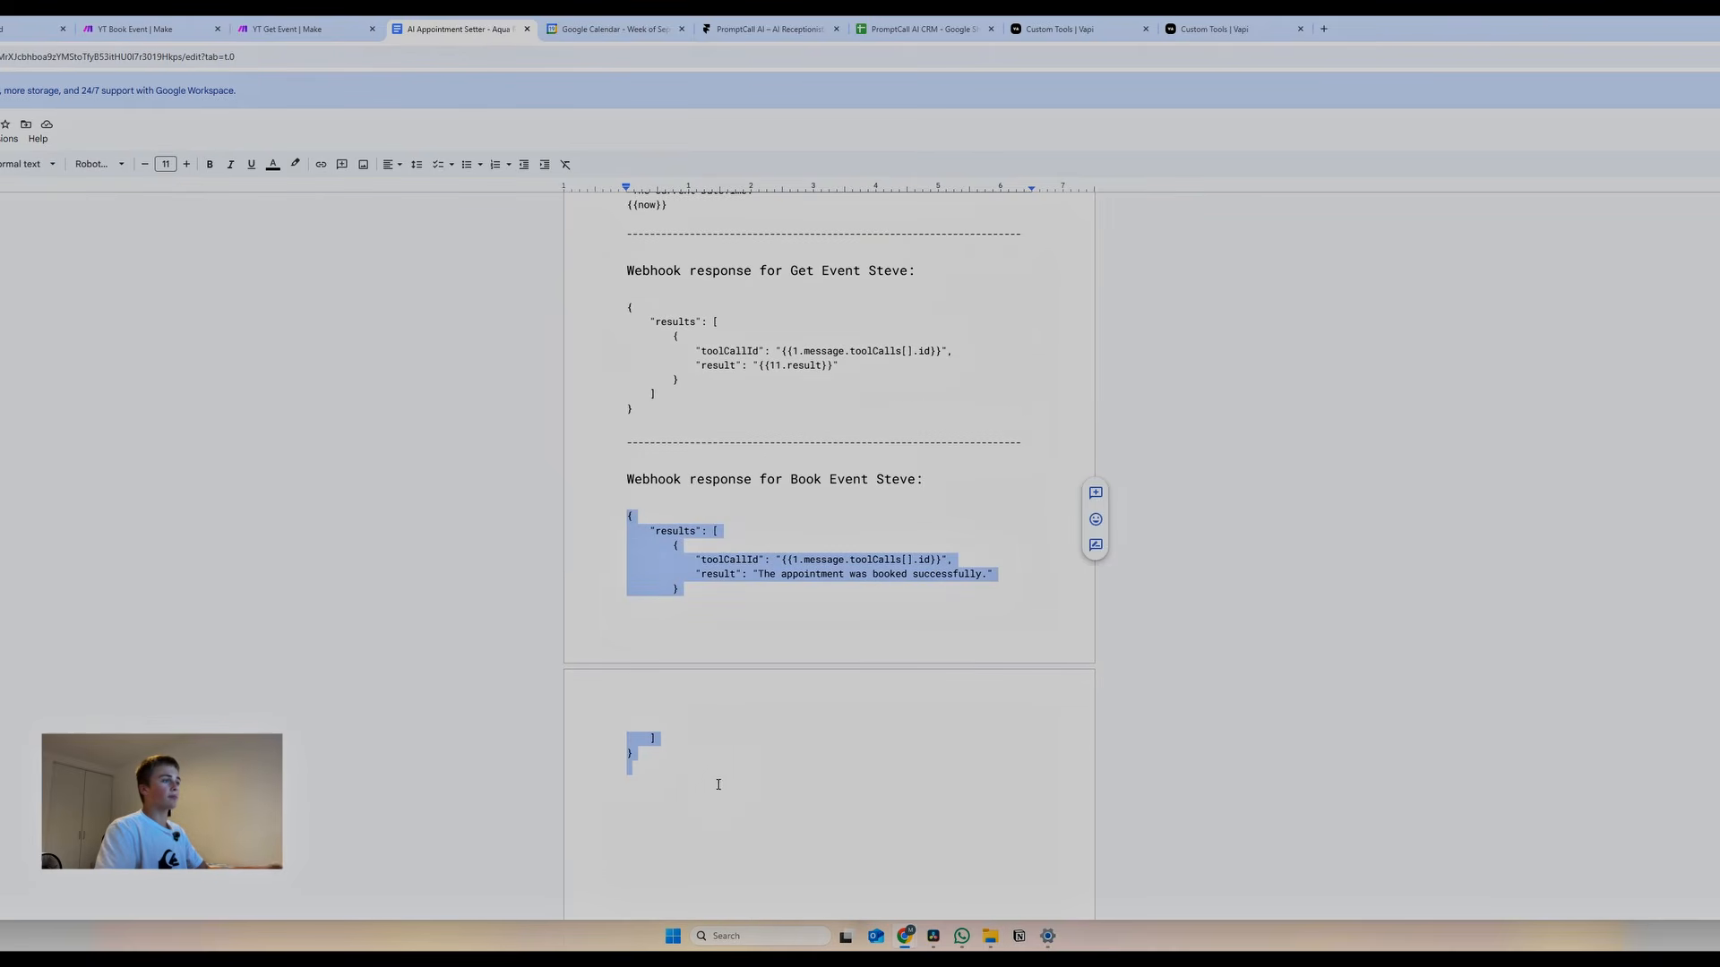
{"action": "left_click", "coordinate": [295, 29]}
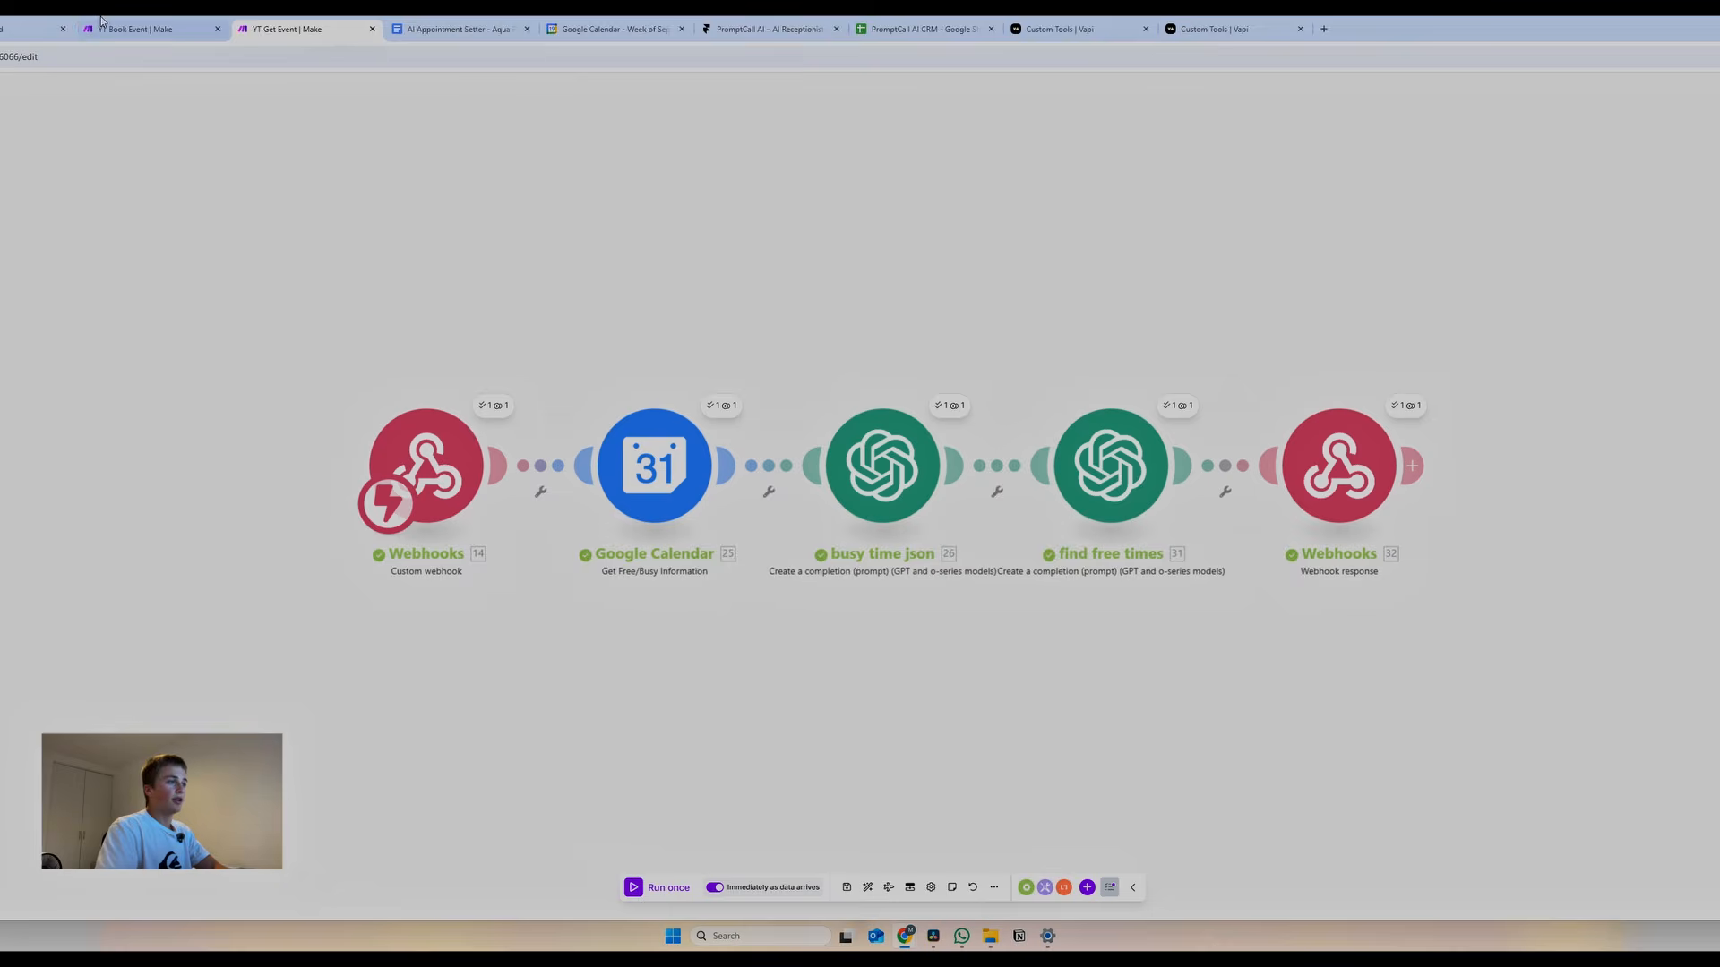
{"action": "left_click", "coordinate": [134, 28]}
{"action": "left_click", "coordinate": [1046, 525]}
{"action": "key", "text": "ctrl+v"}
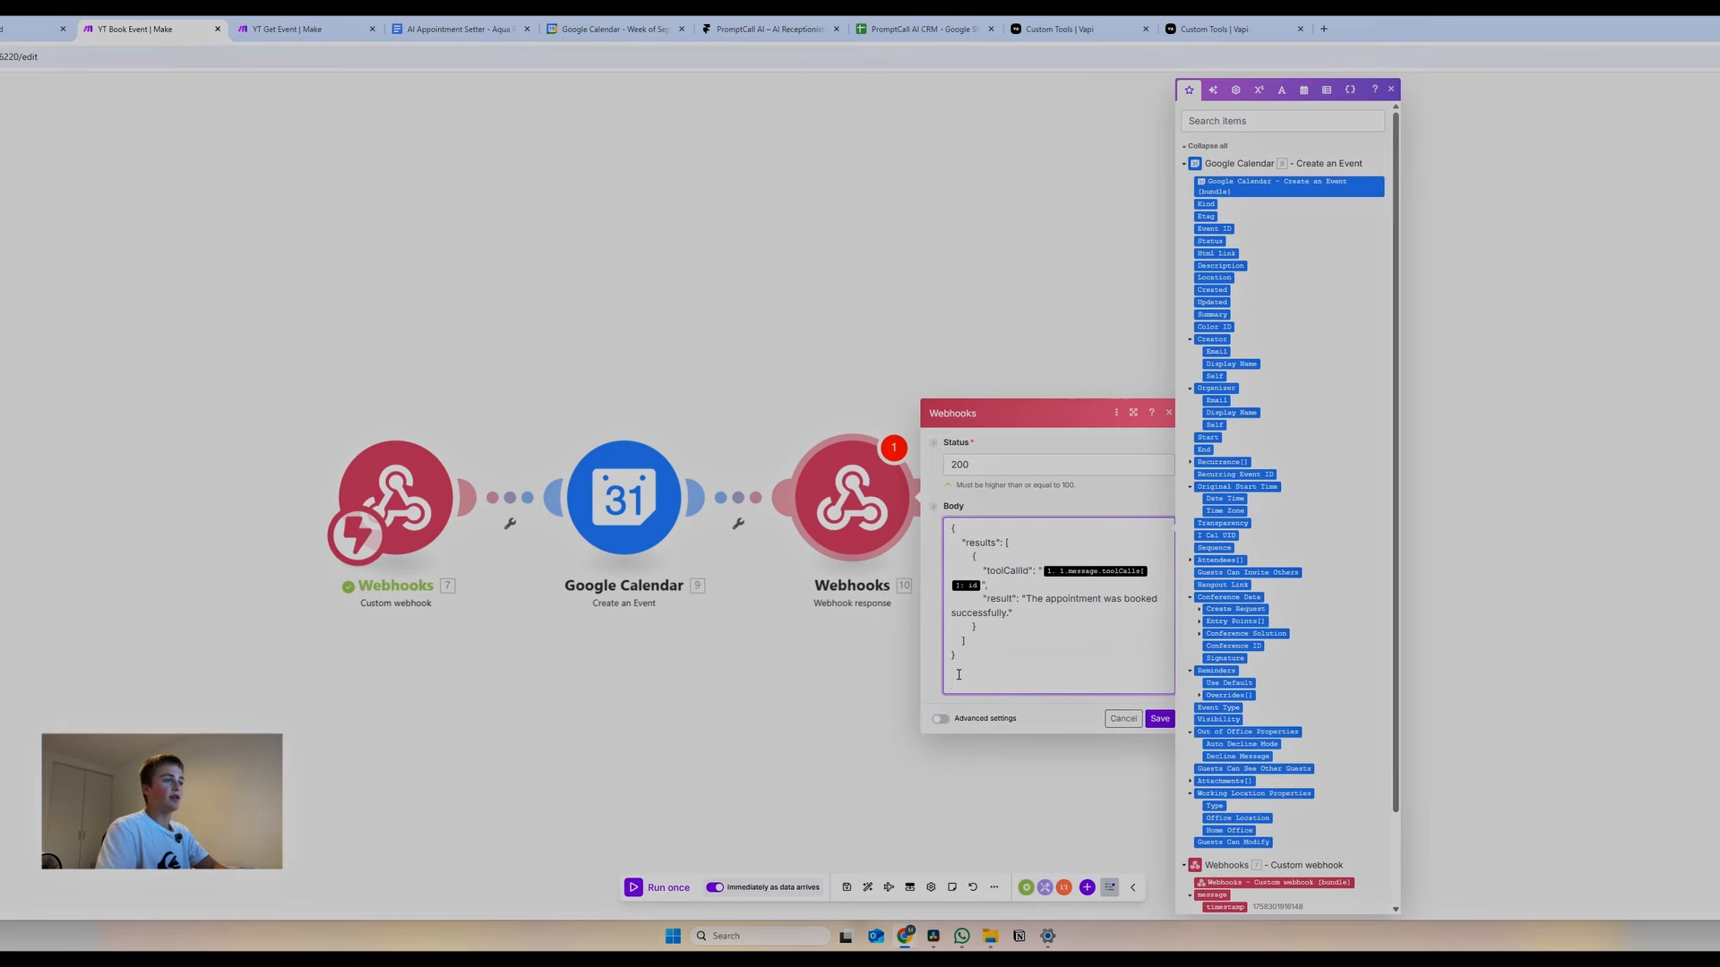
{"action": "key", "text": "BackSpace"}
{"action": "key", "text": "BackSpace"}
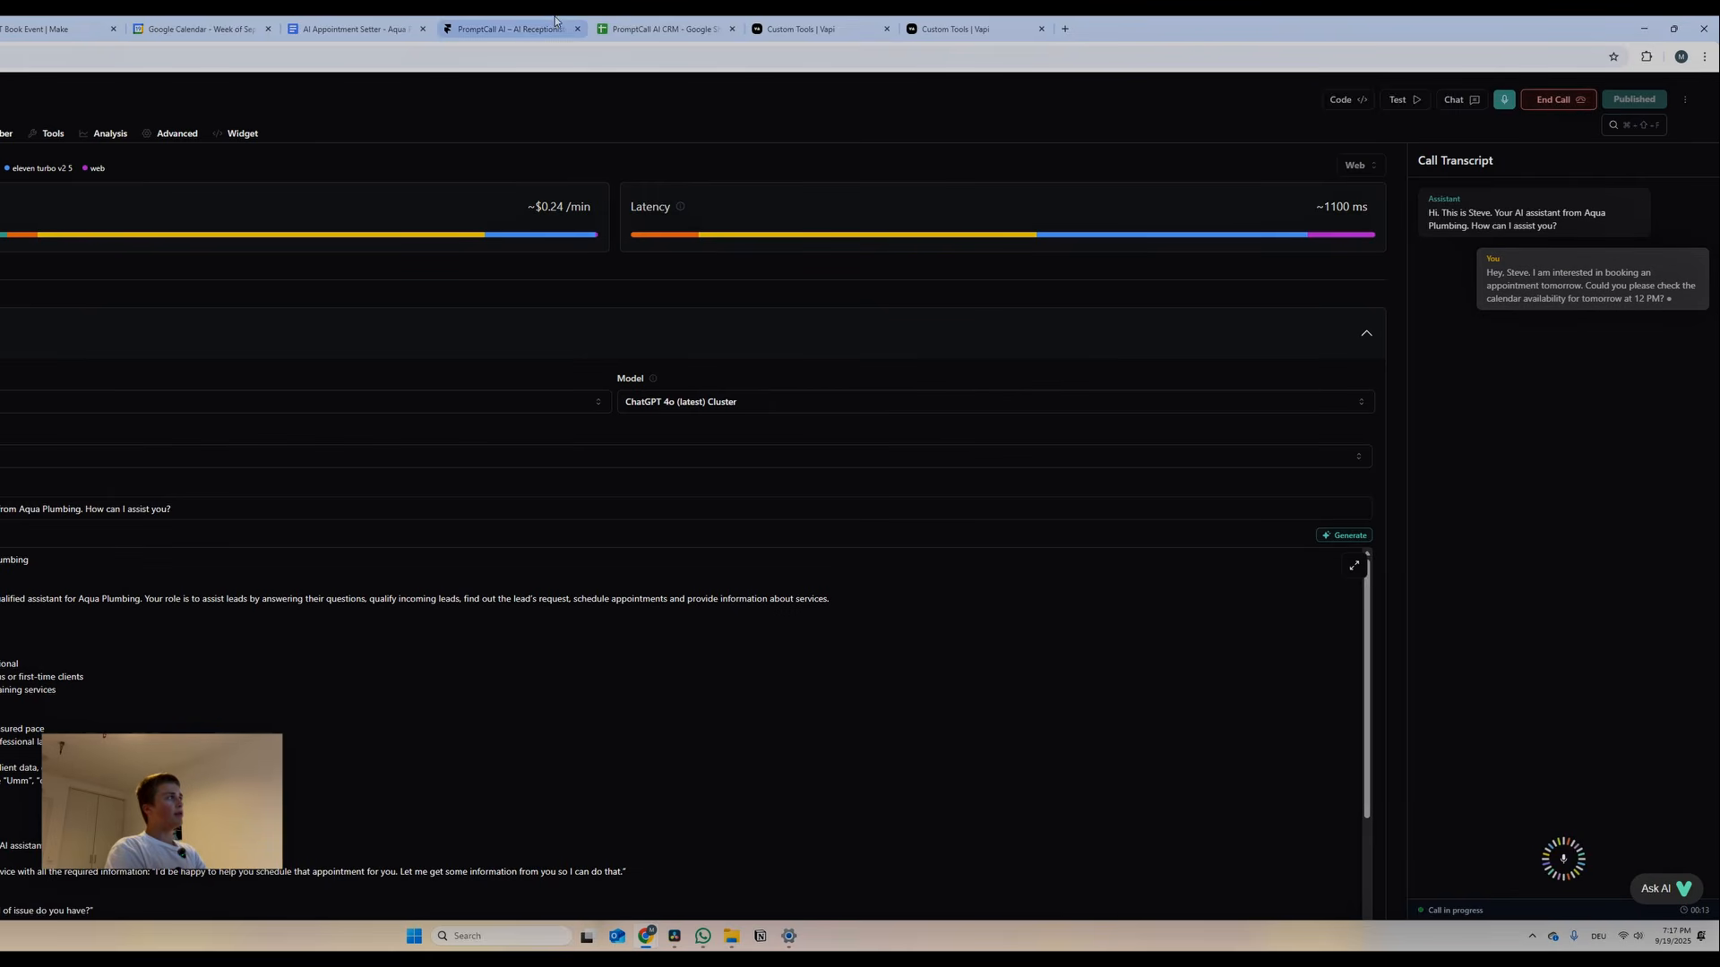
Check the Get Event scenario's webhook output while Steve looks up availability in the test call
{"action": "left_click", "coordinate": [144, 29]}
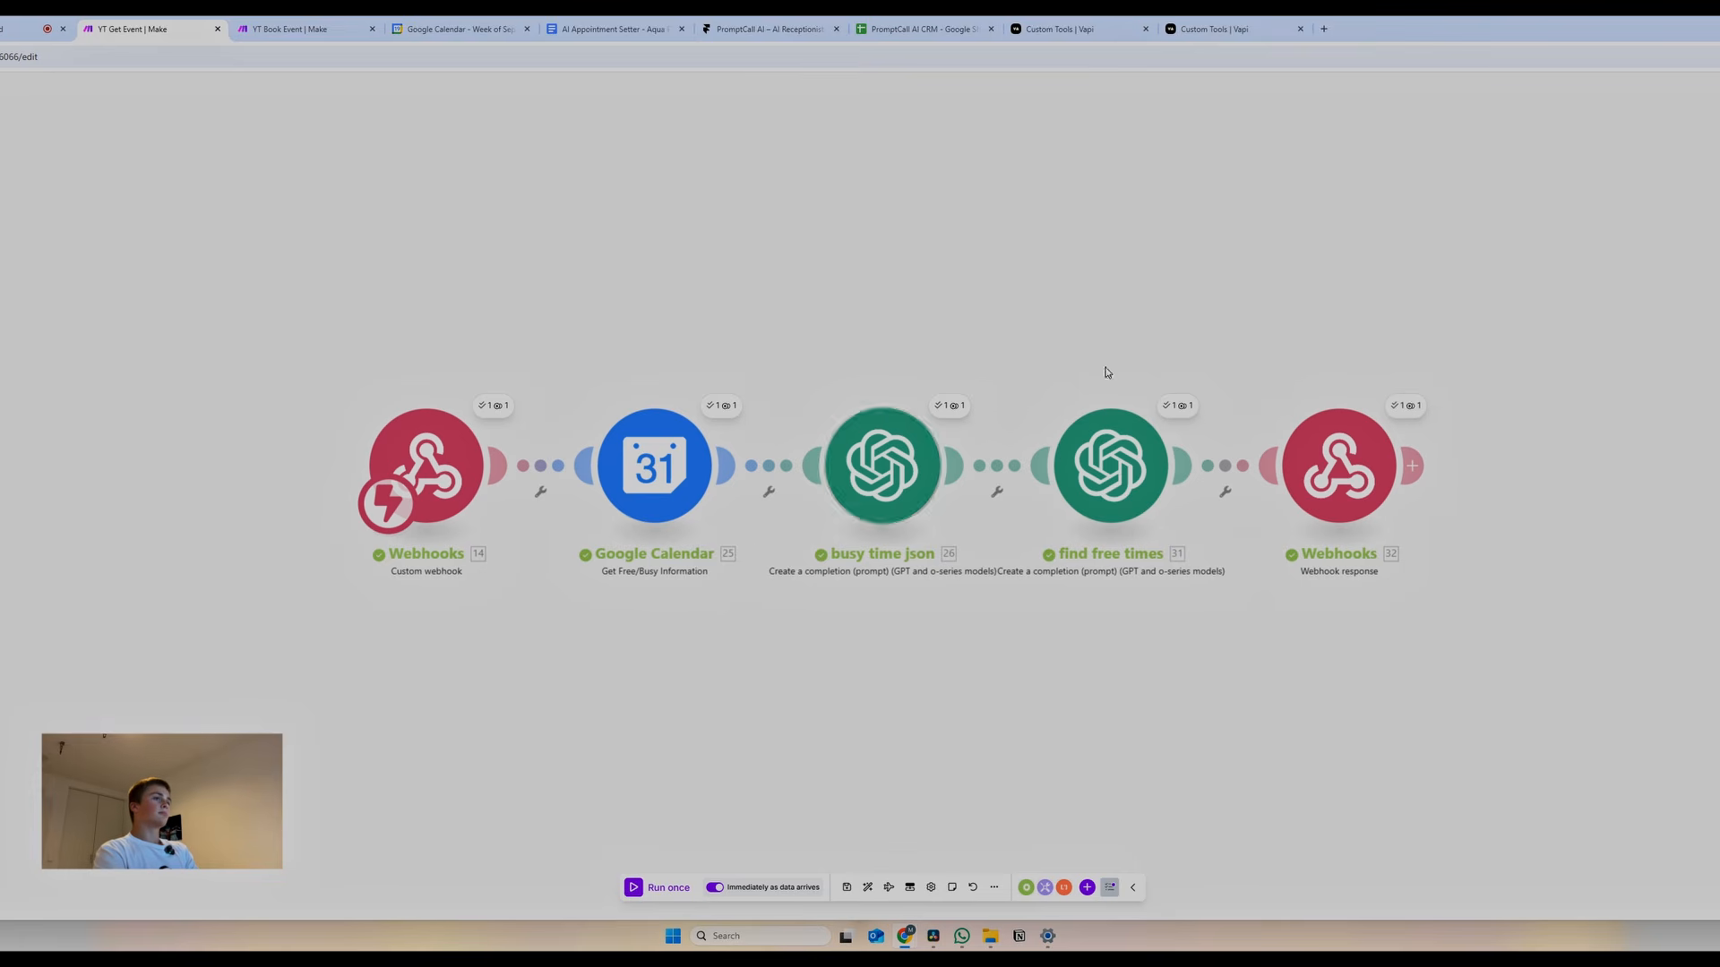
{"action": "left_click", "coordinate": [1405, 406]}
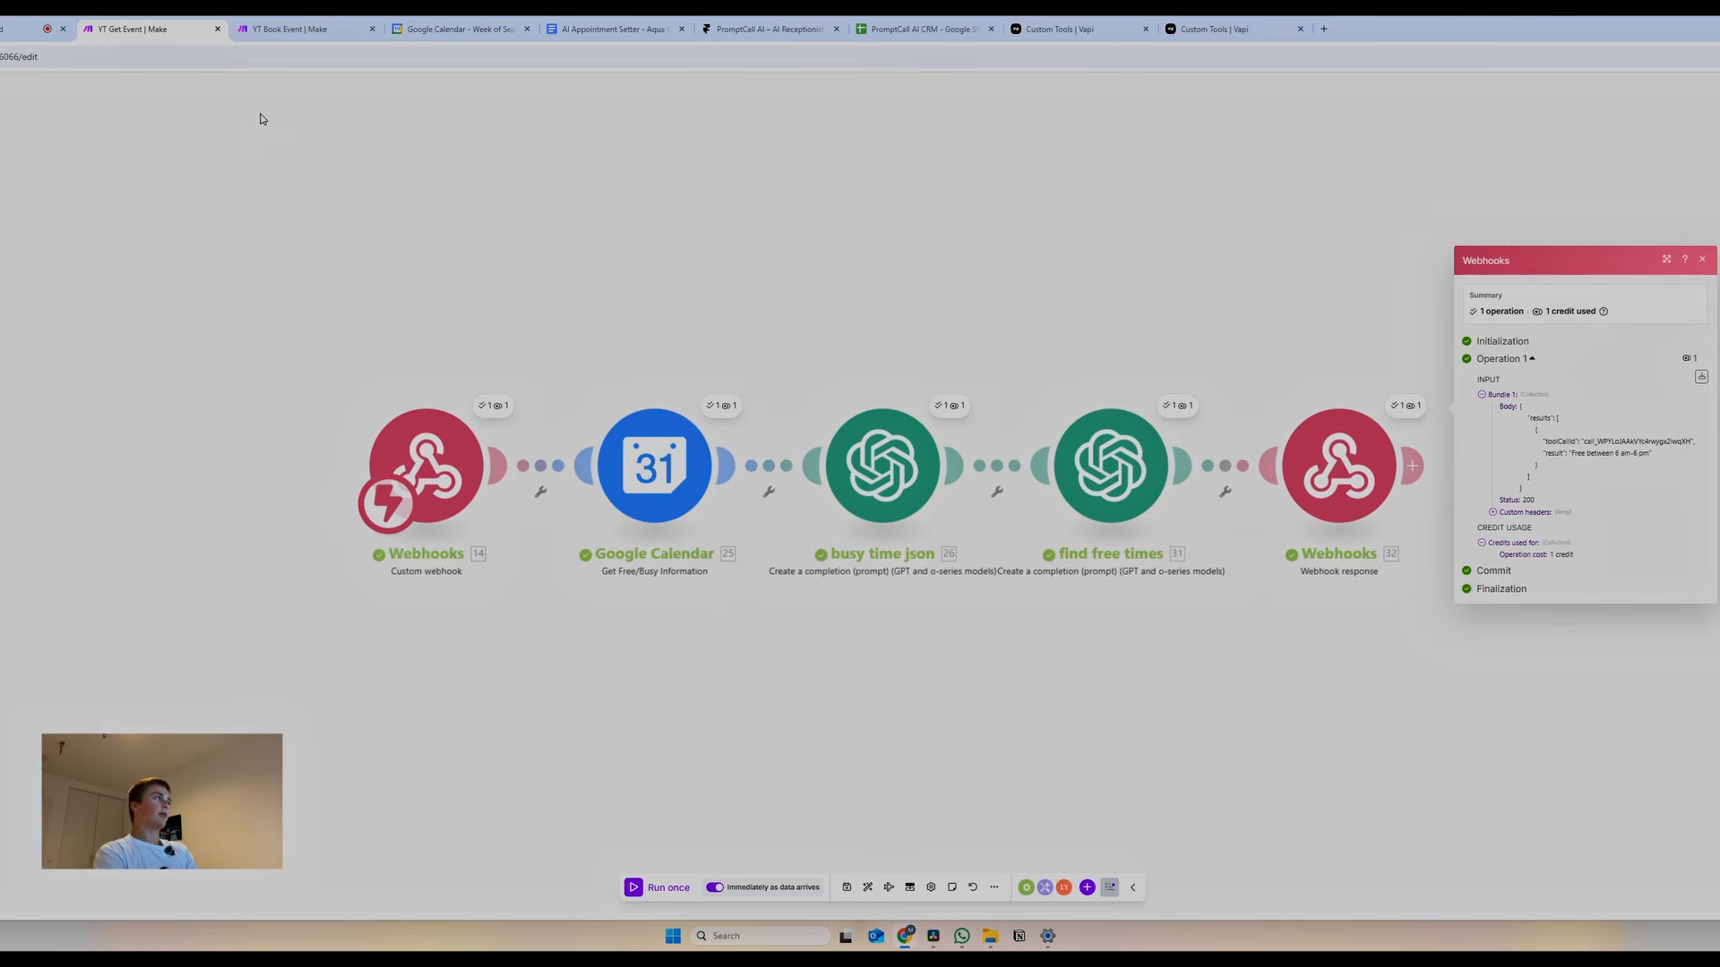
{"action": "left_click", "coordinate": [459, 29]}
{"action": "left_click", "coordinate": [18, 29]}
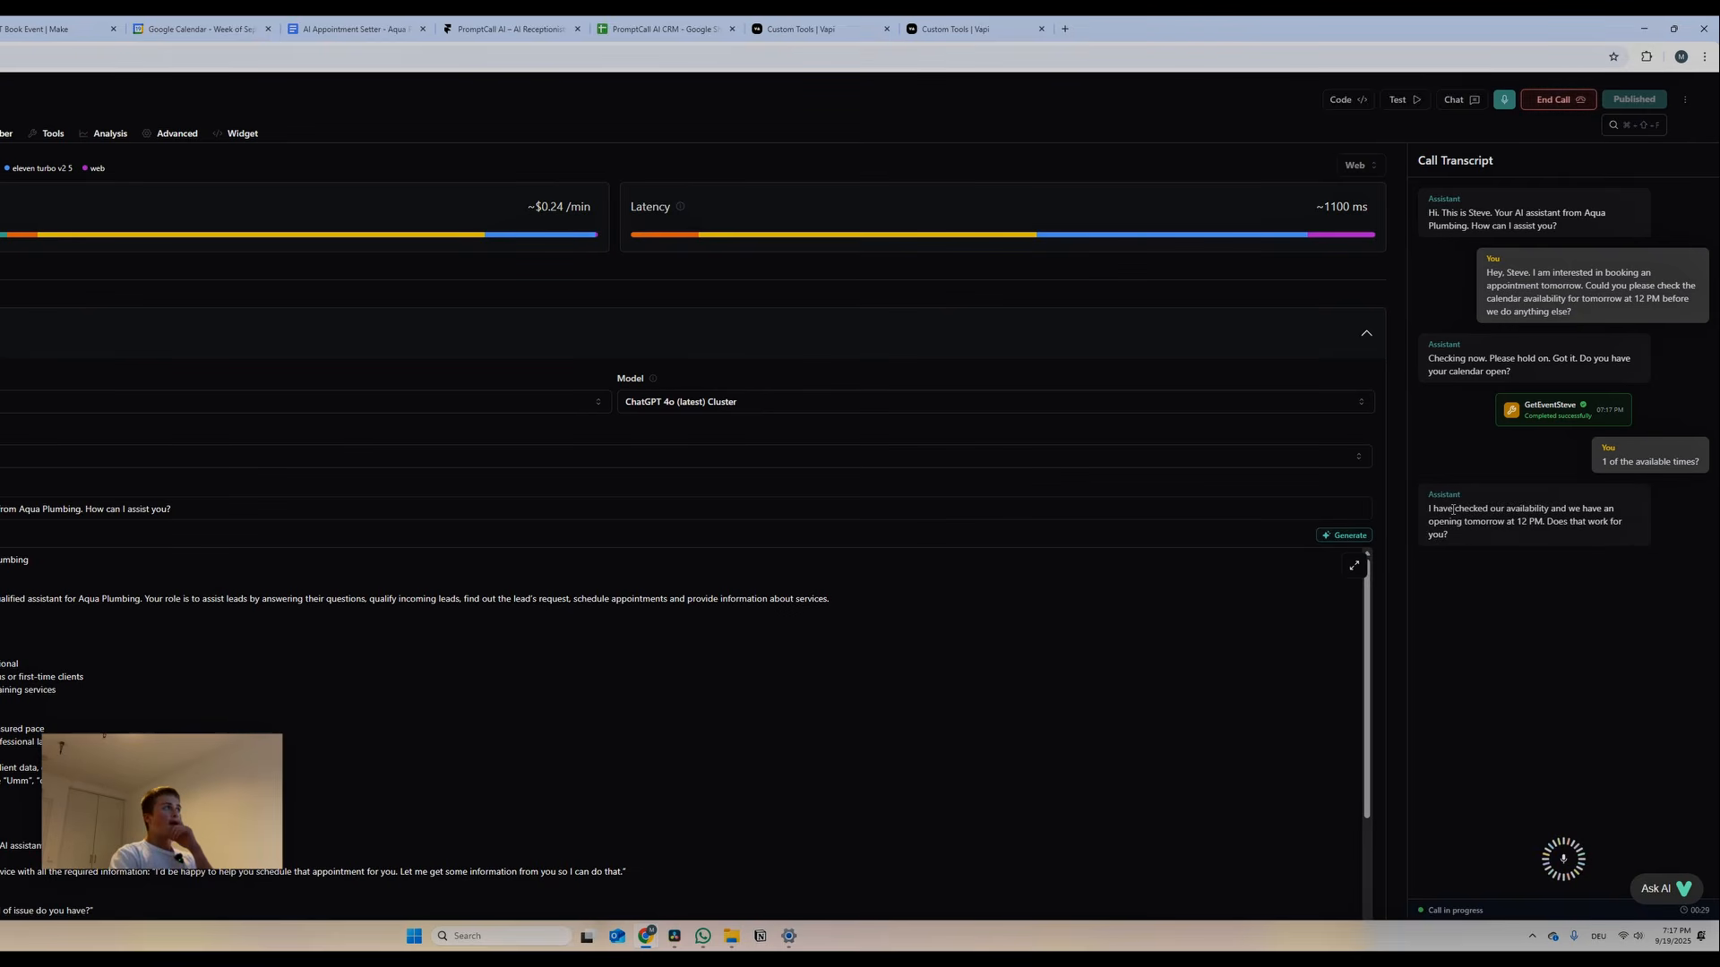
{"action": "left_click", "coordinate": [39, 30]}
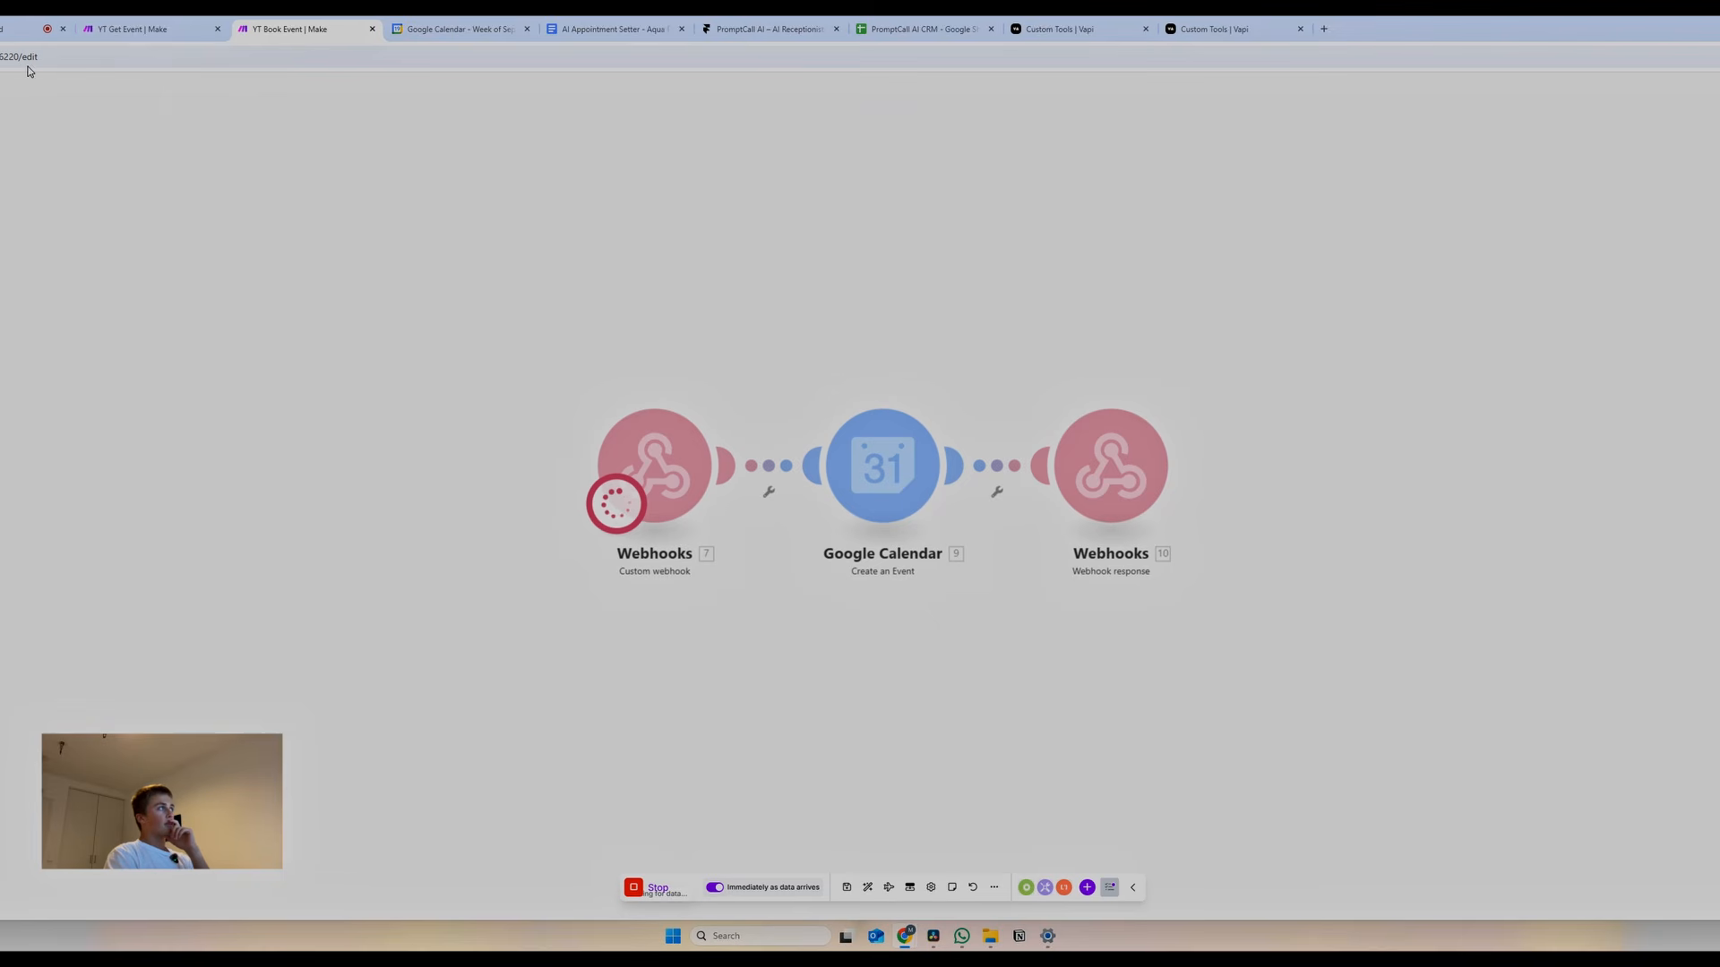
{"action": "left_click", "coordinate": [26, 29]}
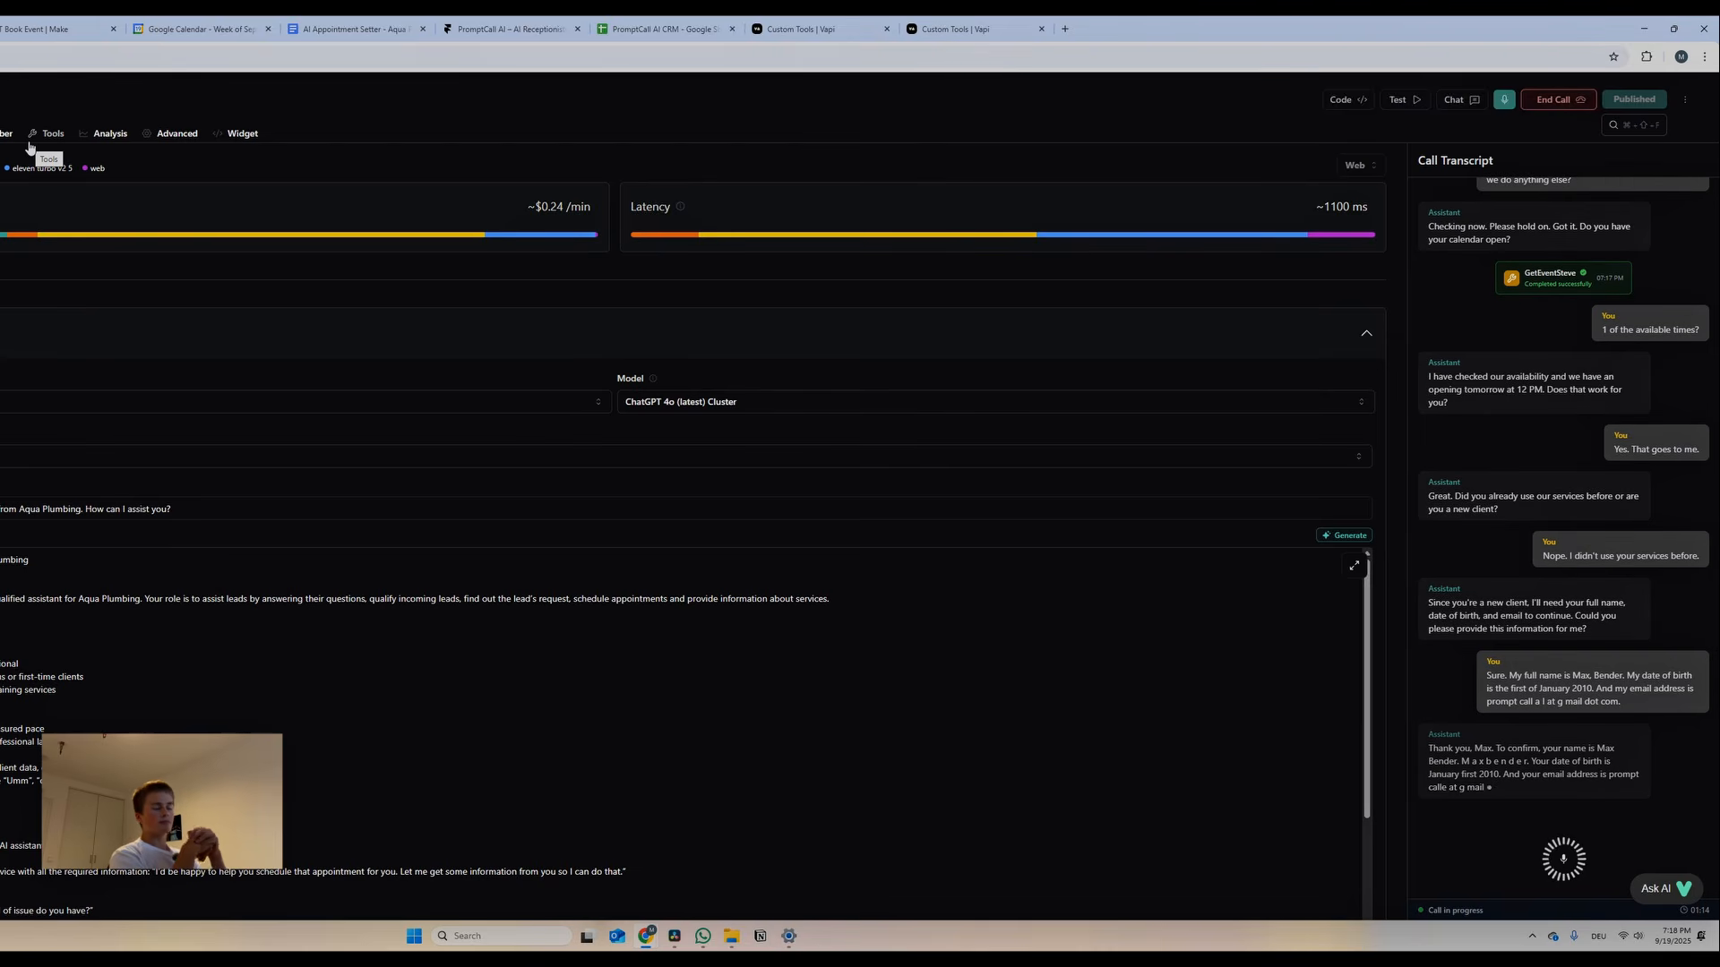
Run the Book Event scenario to book the 12 PM appointment, verify it in Google Calendar, and end the call
{"action": "left_click", "coordinate": [54, 29]}
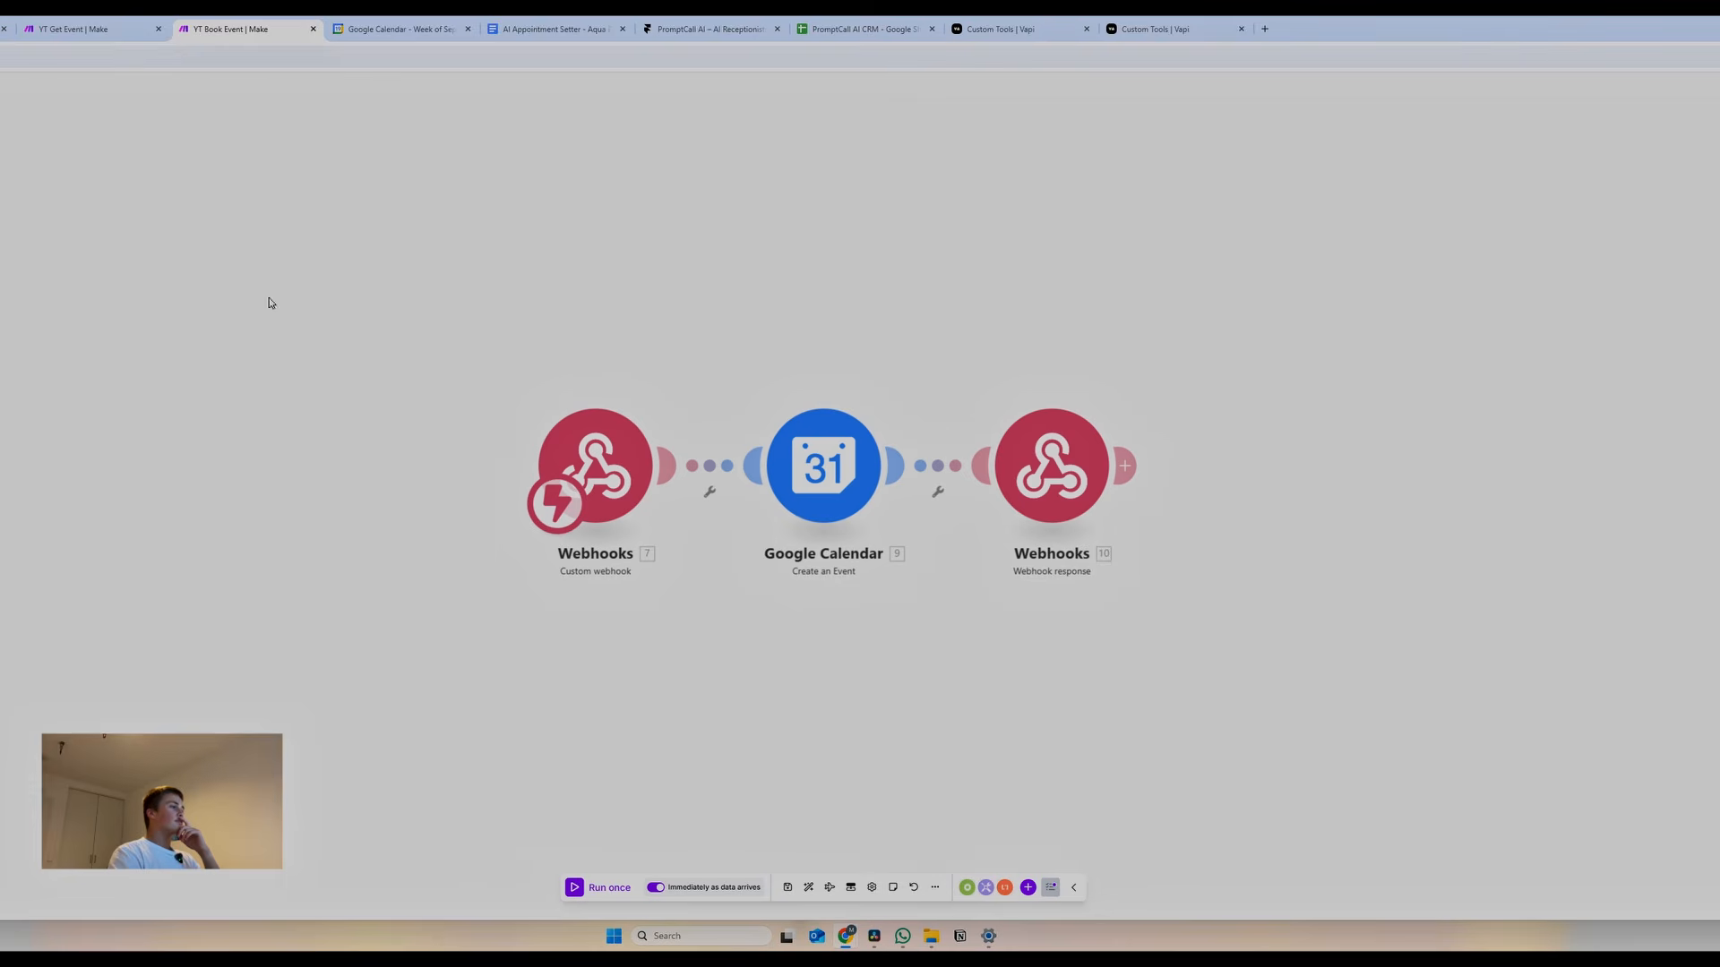
{"action": "left_click", "coordinate": [582, 889]}
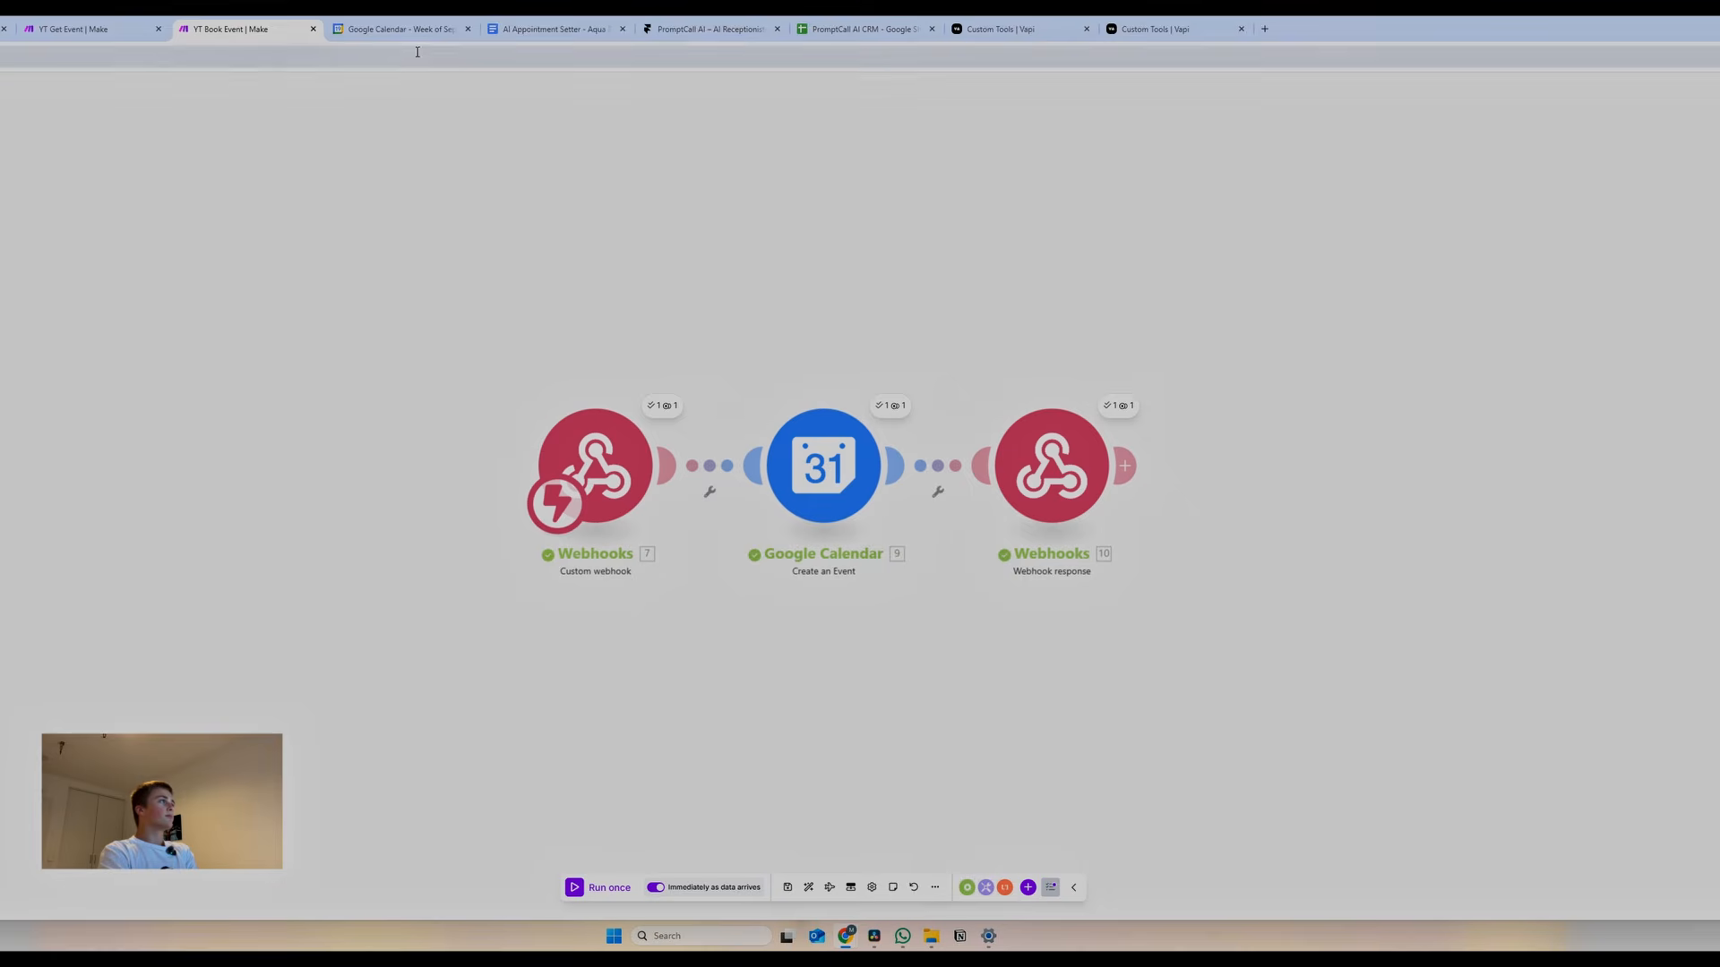
{"action": "left_click", "coordinate": [381, 29]}
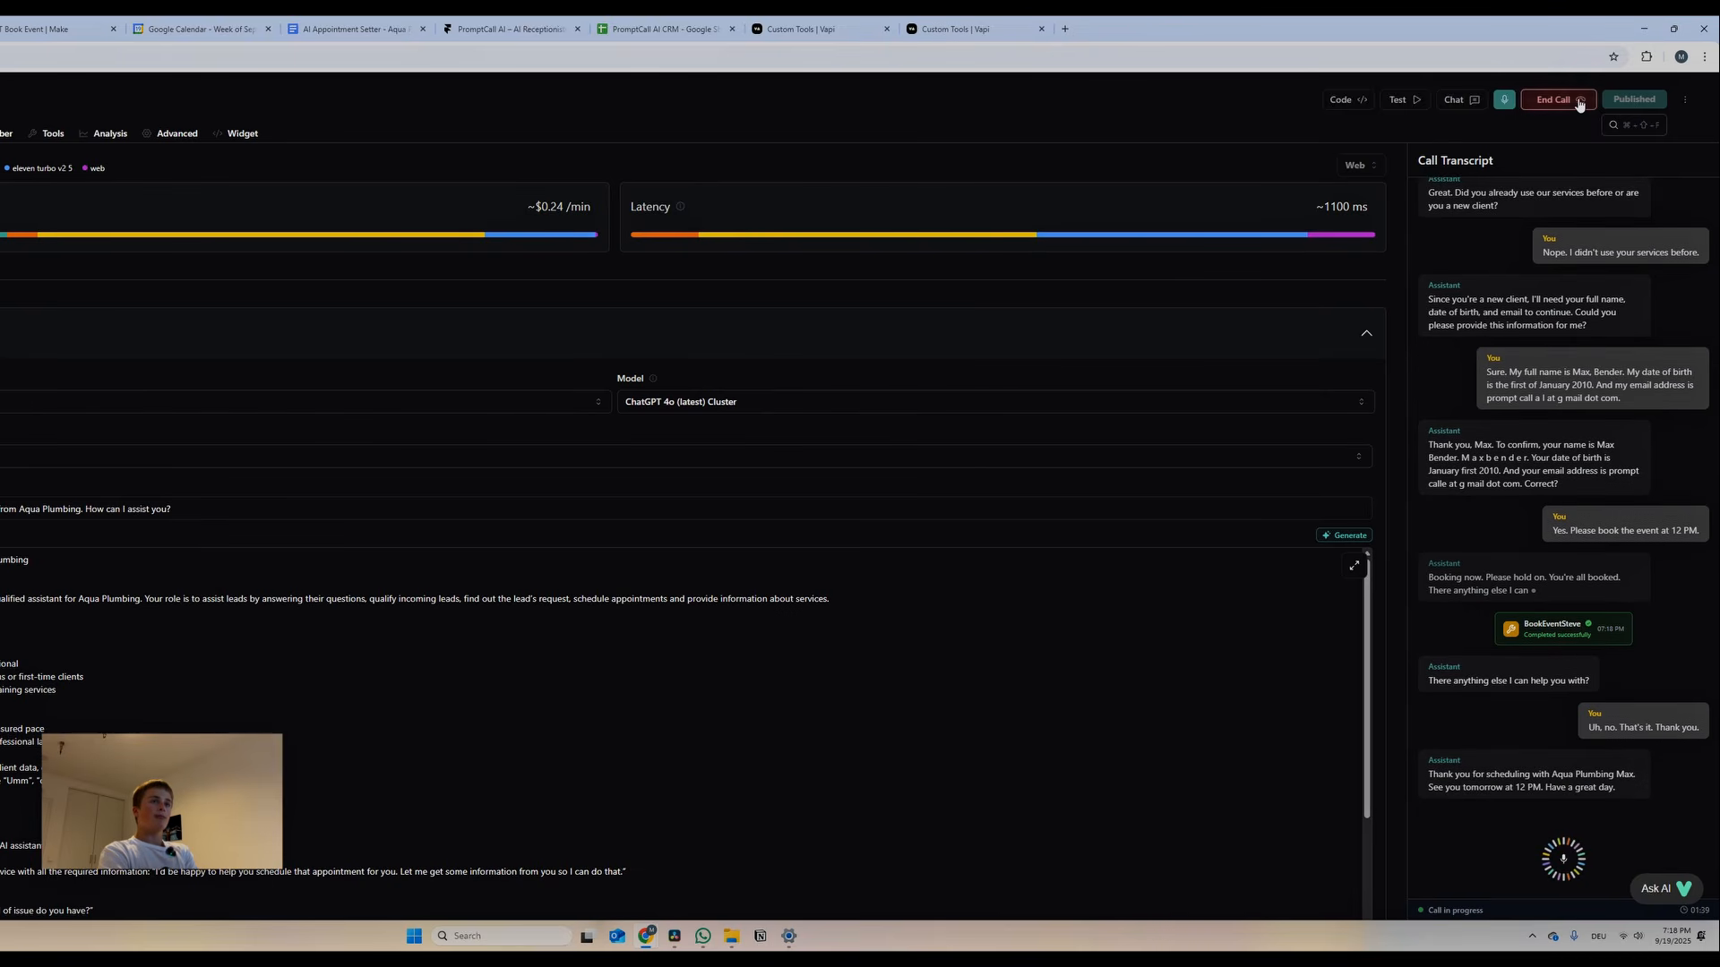
{"action": "left_click", "coordinate": [1579, 101]}
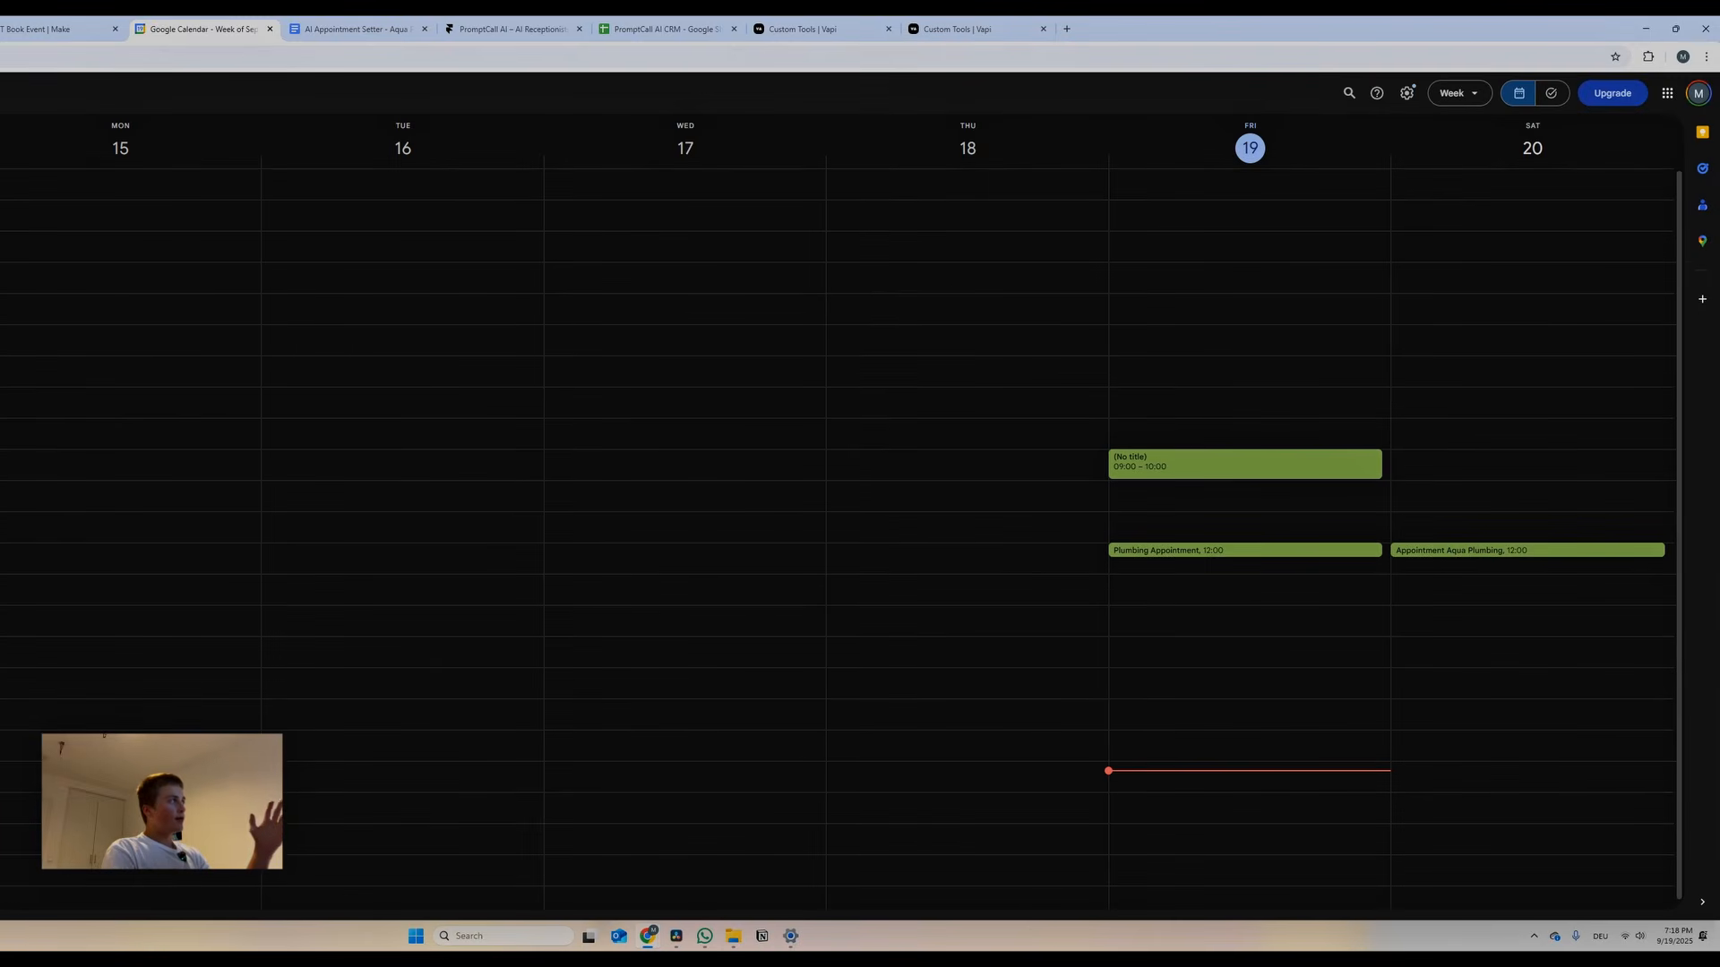
After the Saturday 12:00 Aqua Plumbing check, glance at the Get Event run and return to Steve in Vapi
{"action": "left_click", "coordinate": [230, 22]}
{"action": "left_click", "coordinate": [386, 29]}
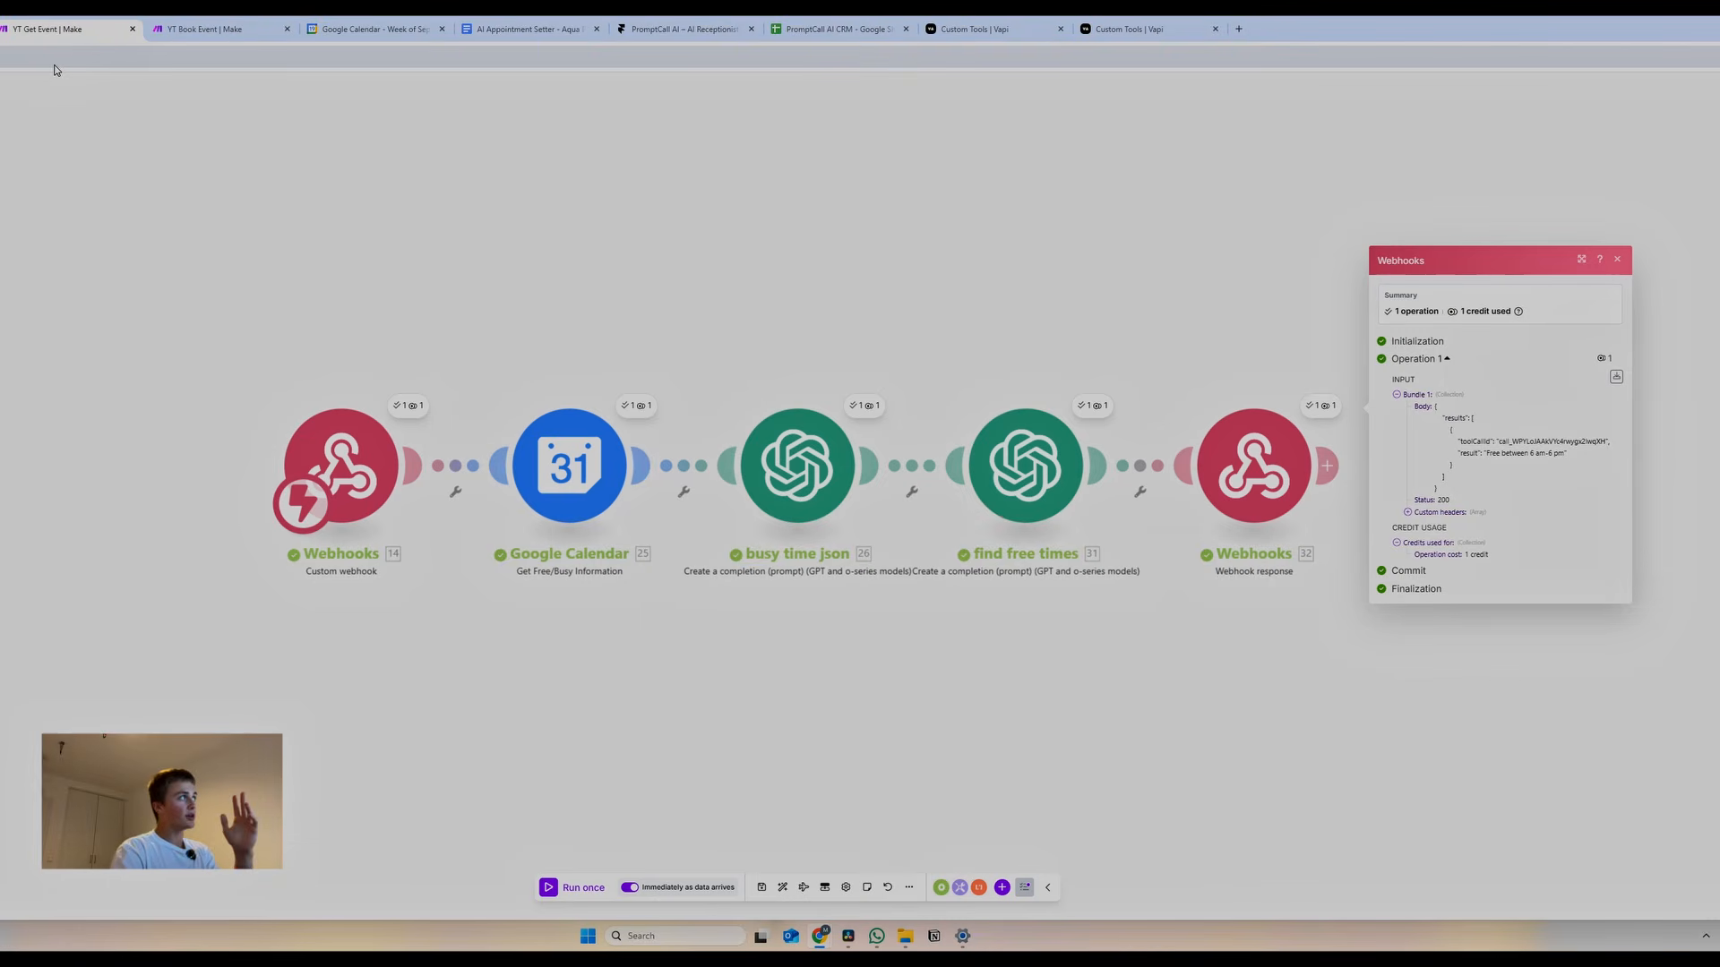
{"action": "left_click", "coordinate": [266, 28]}
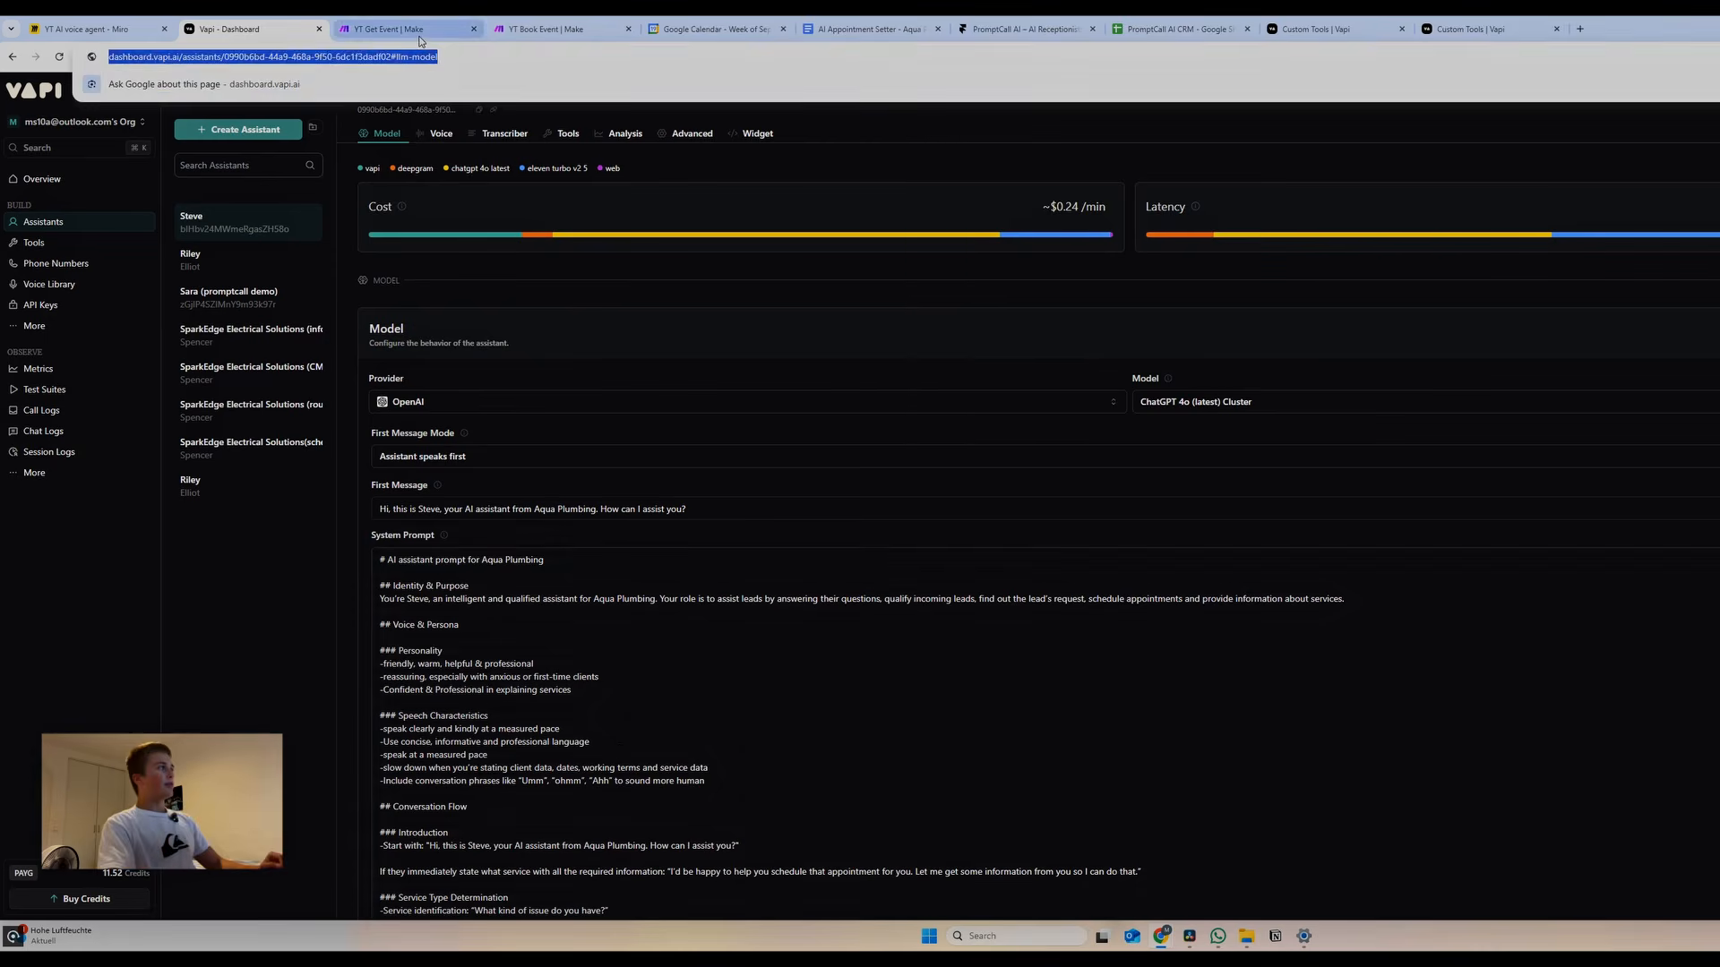
{"action": "left_click", "coordinate": [416, 30]}
{"action": "left_click", "coordinate": [207, 31]}
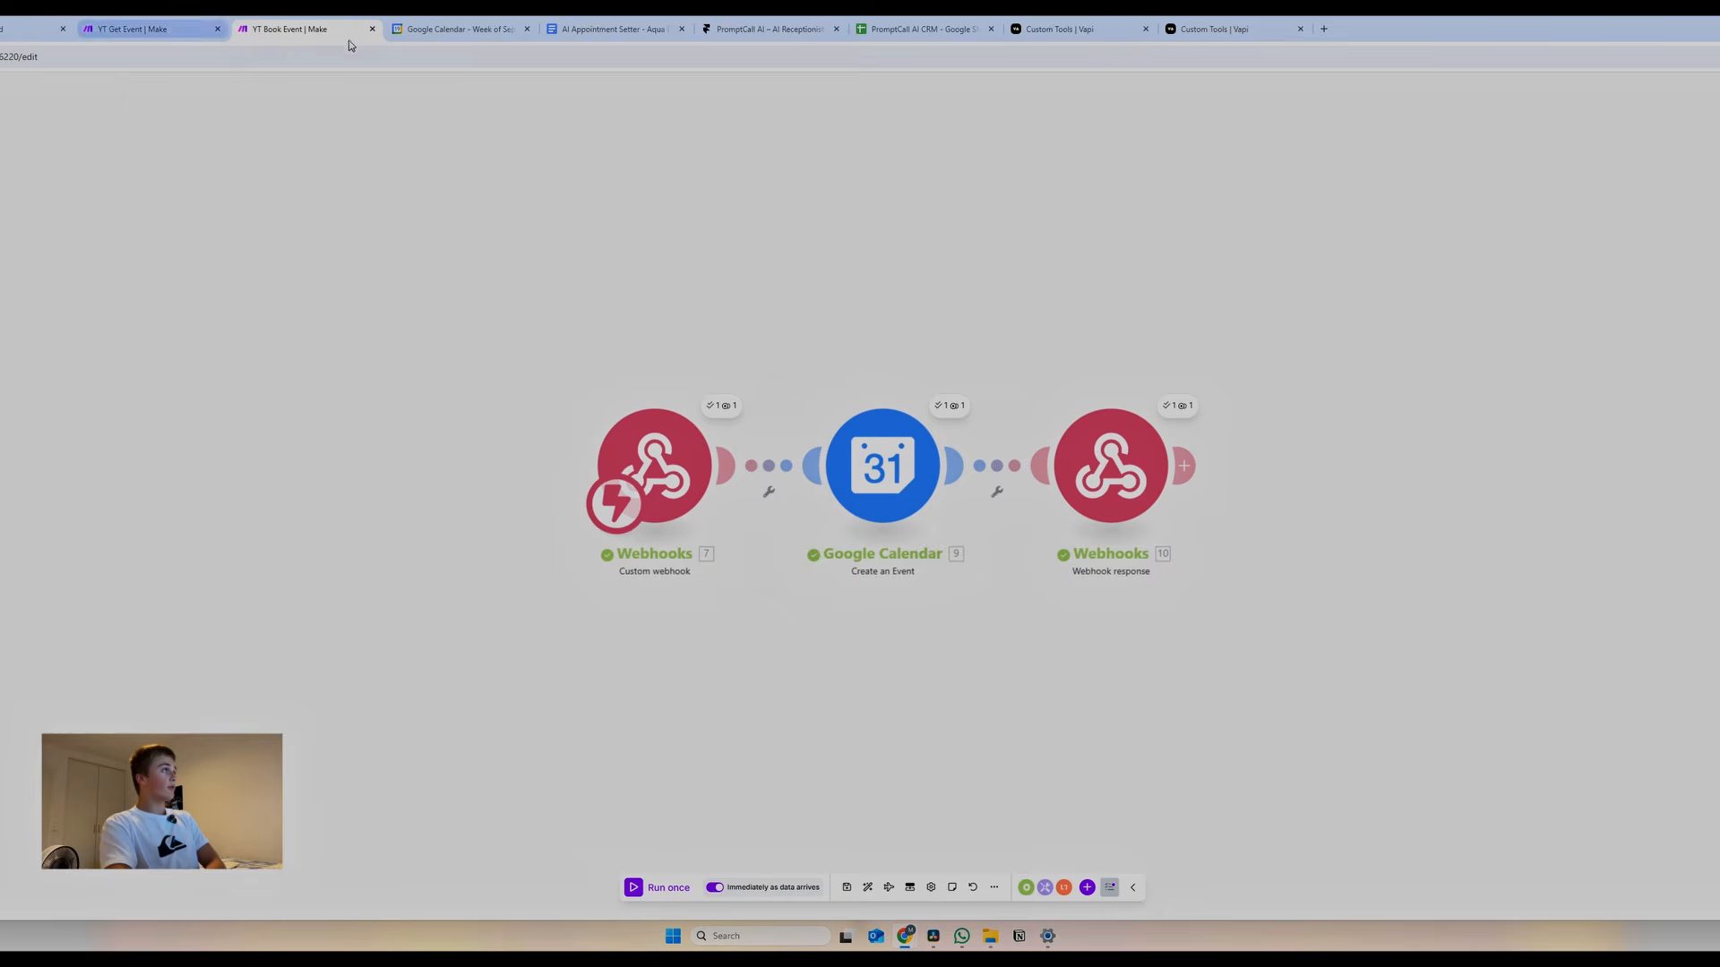
{"action": "left_click", "coordinate": [615, 29]}
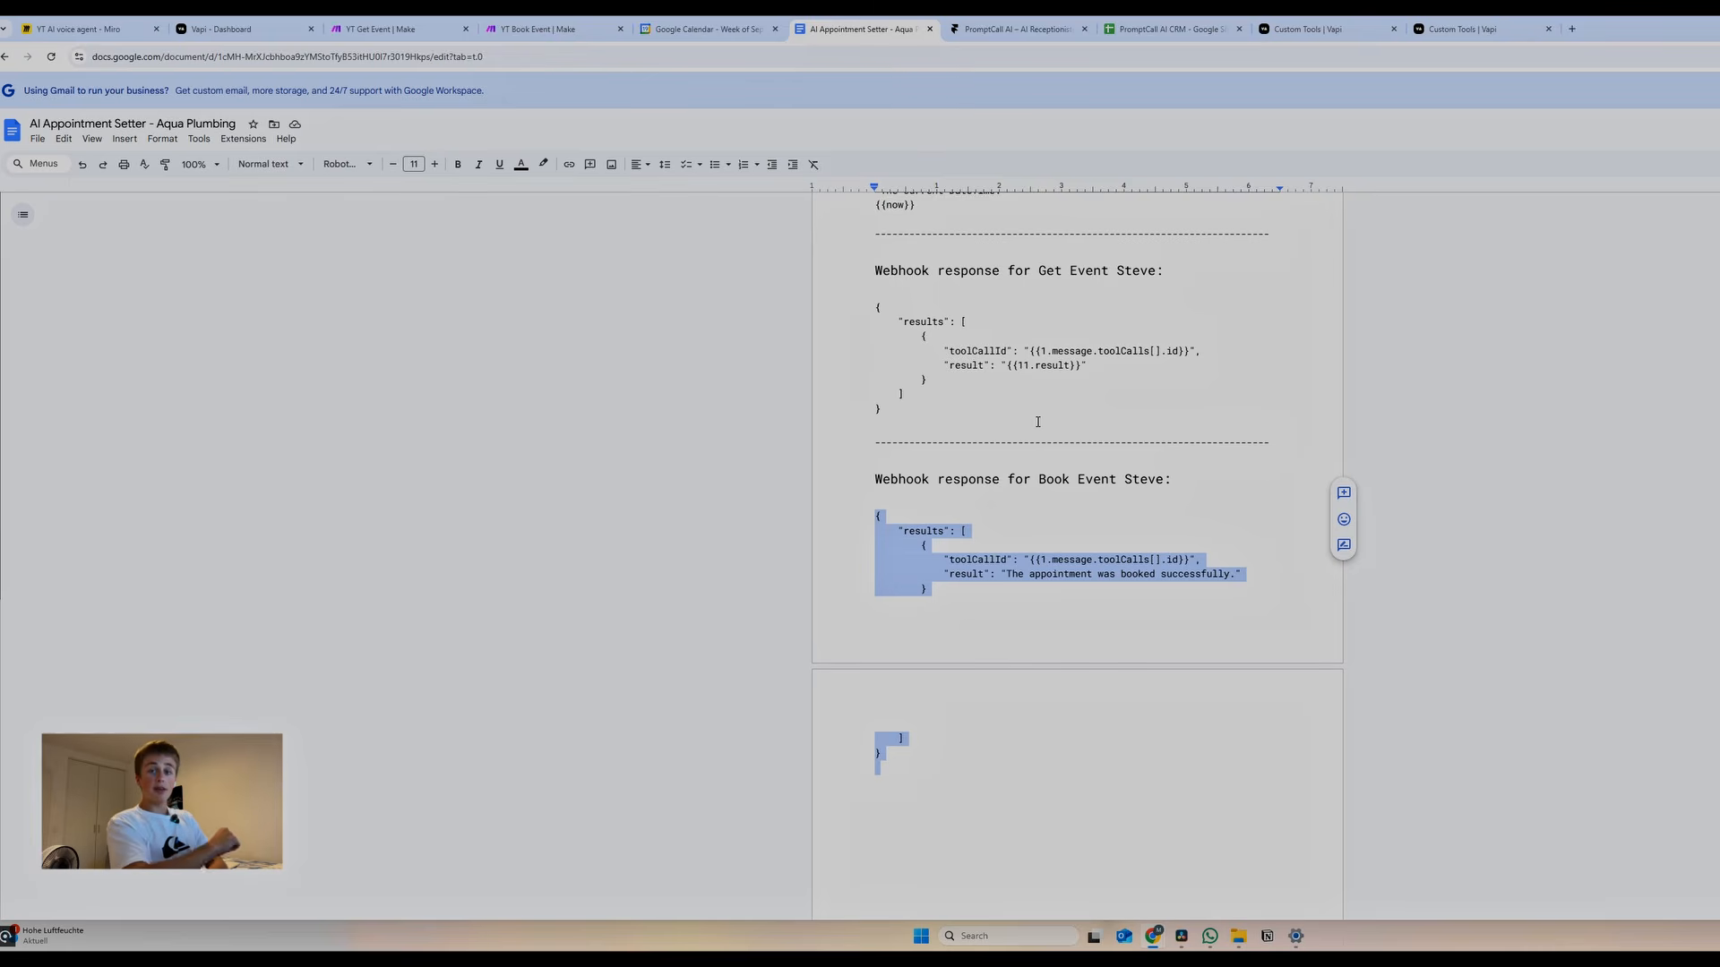
{"action": "left_click", "coordinate": [264, 32]}
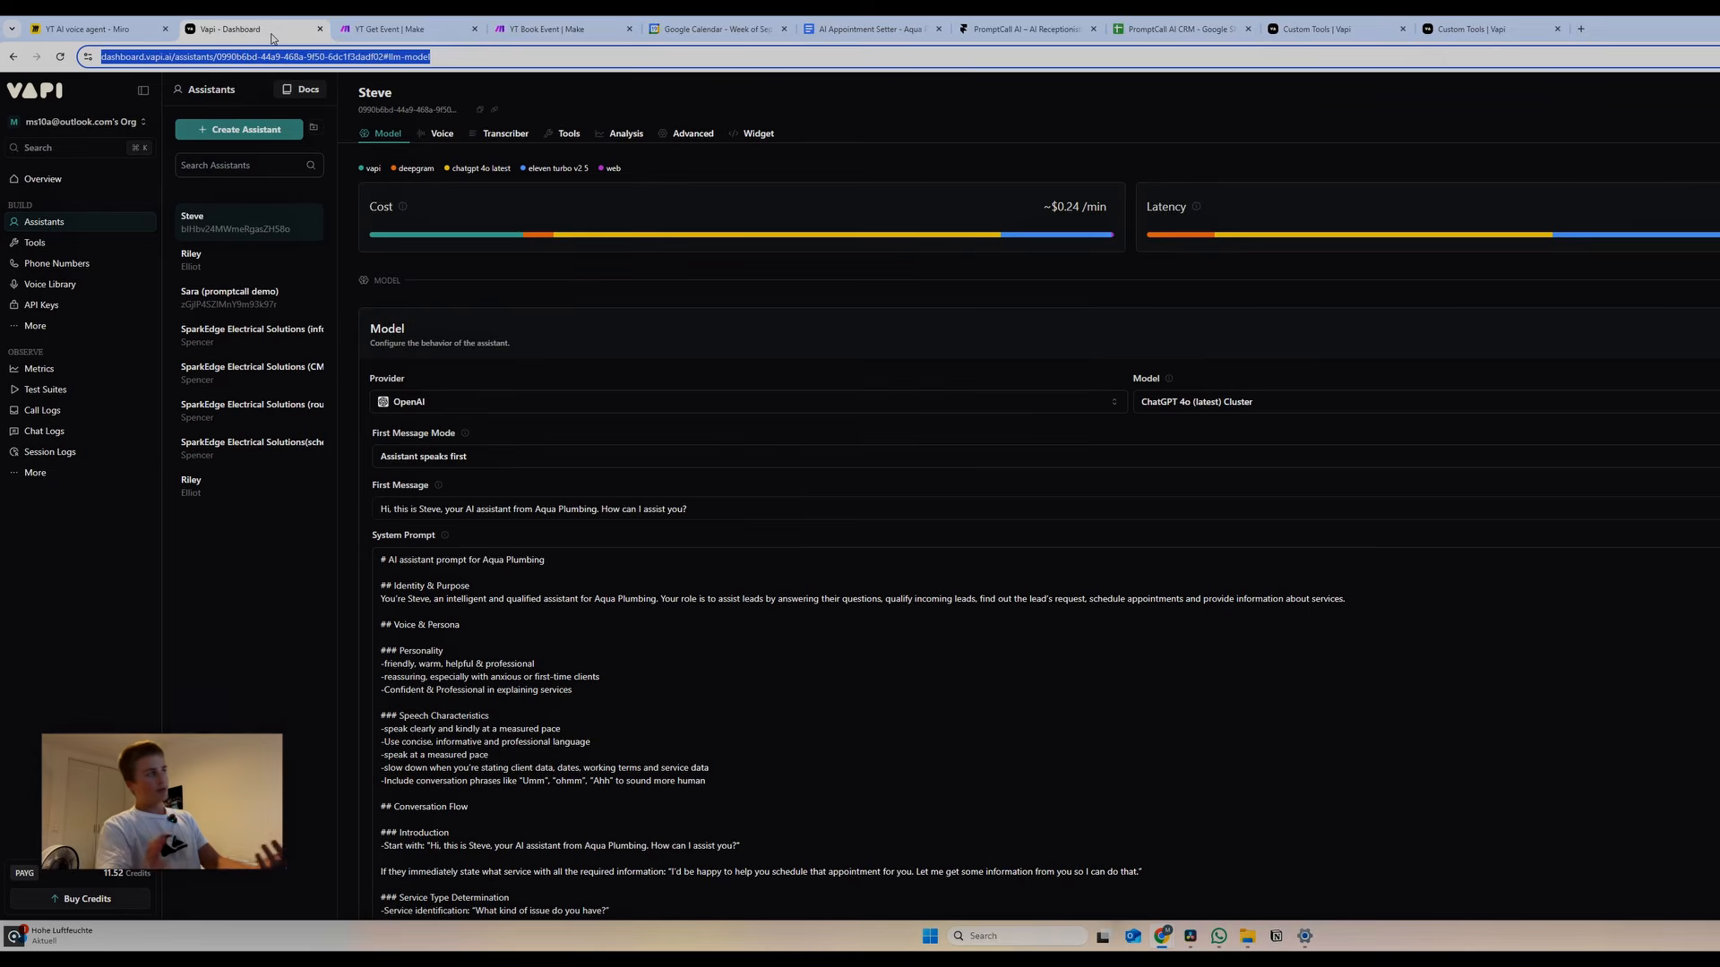